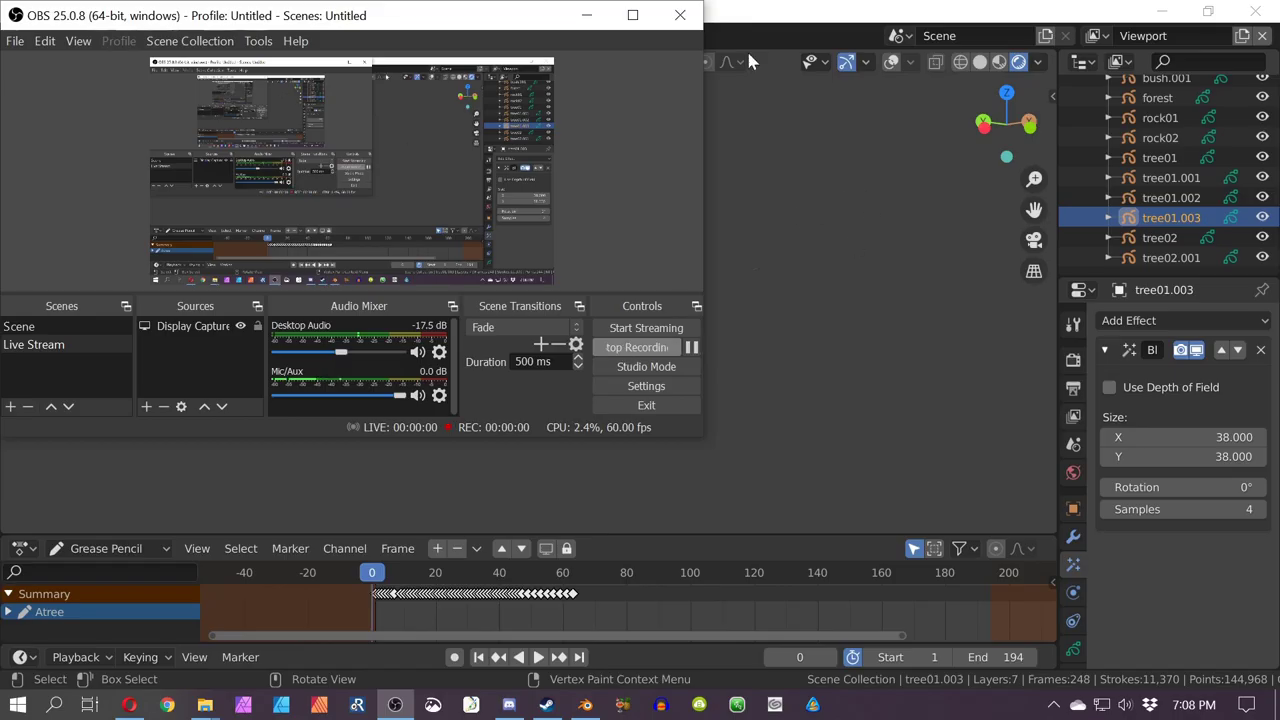
Step: Show the forest scene through the camera, enlarge the dope sheet area, and scrub the animation to frame 25
left_click(749, 54)
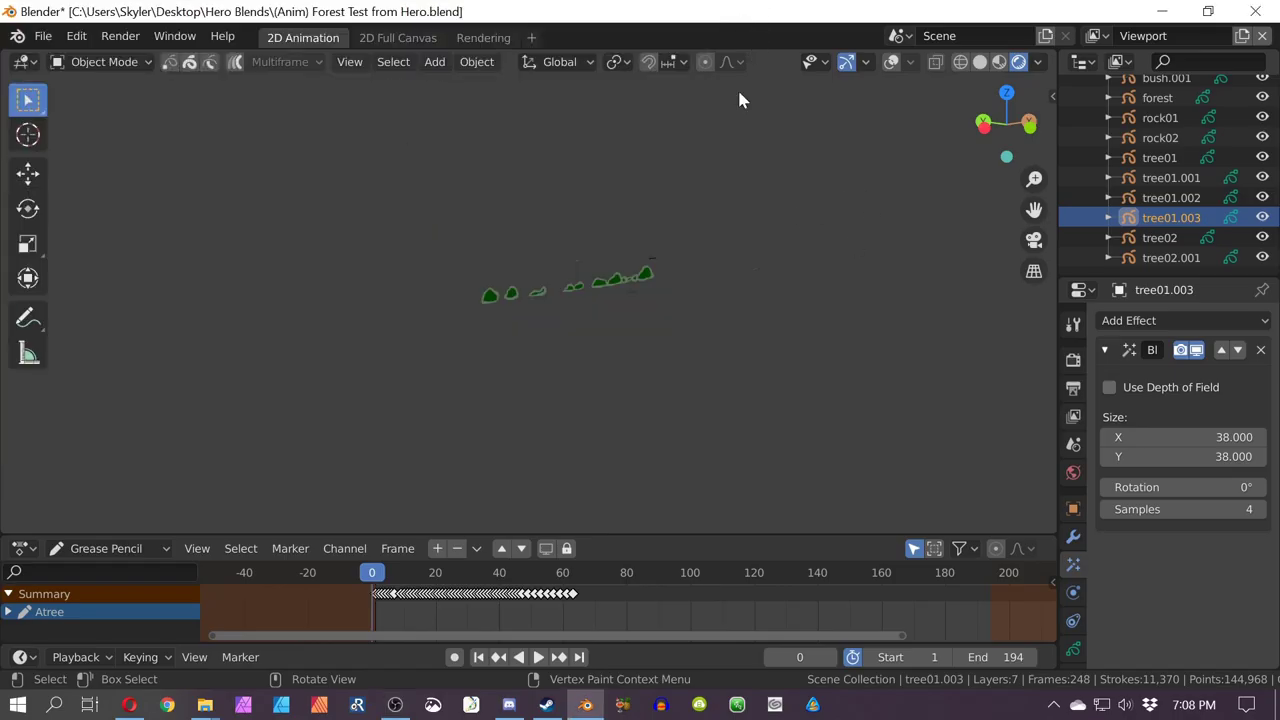
middle_click_drag(740, 93, 619, 181)
key("KP_0")
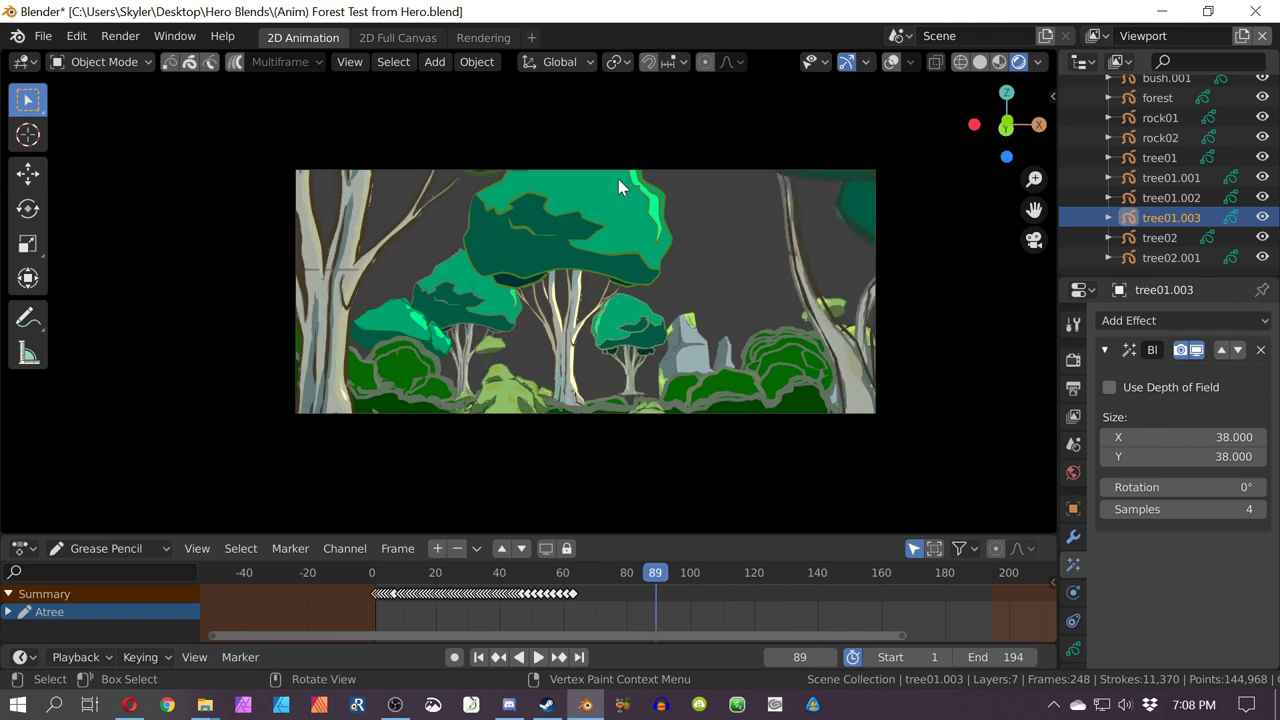
left_click_drag(610, 537, 610, 363)
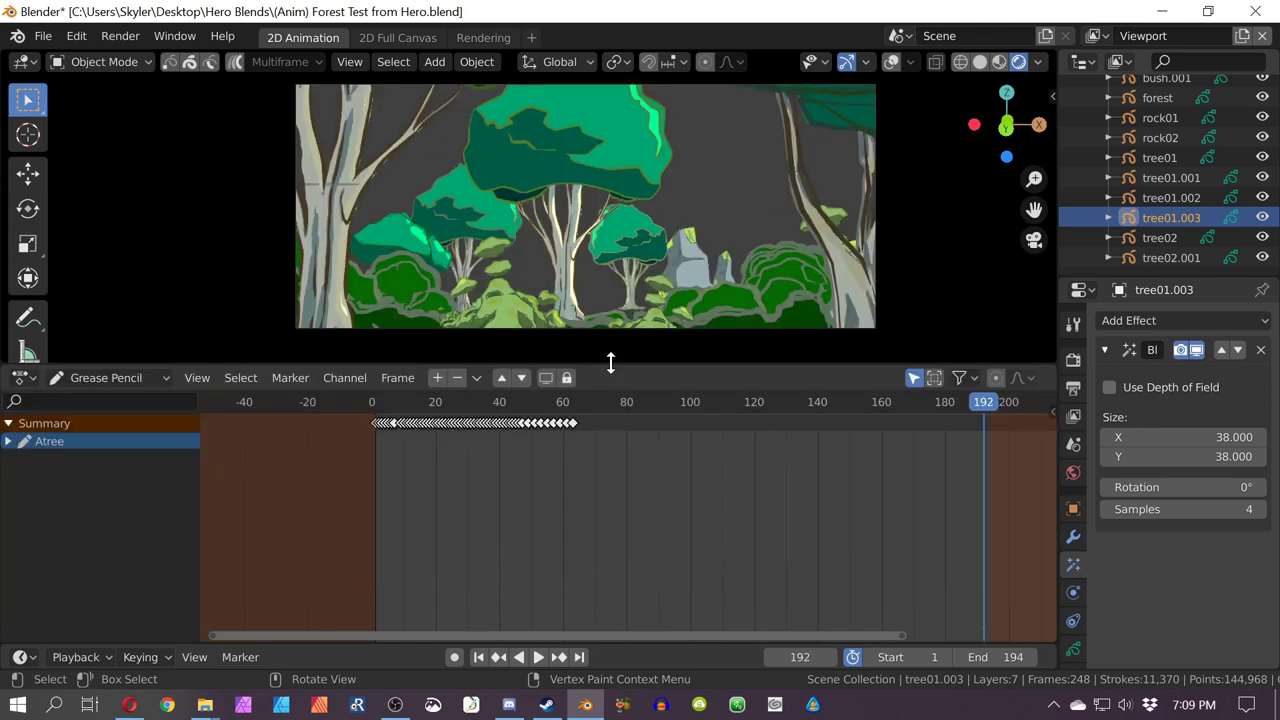
left_click_drag(493, 406, 451, 405)
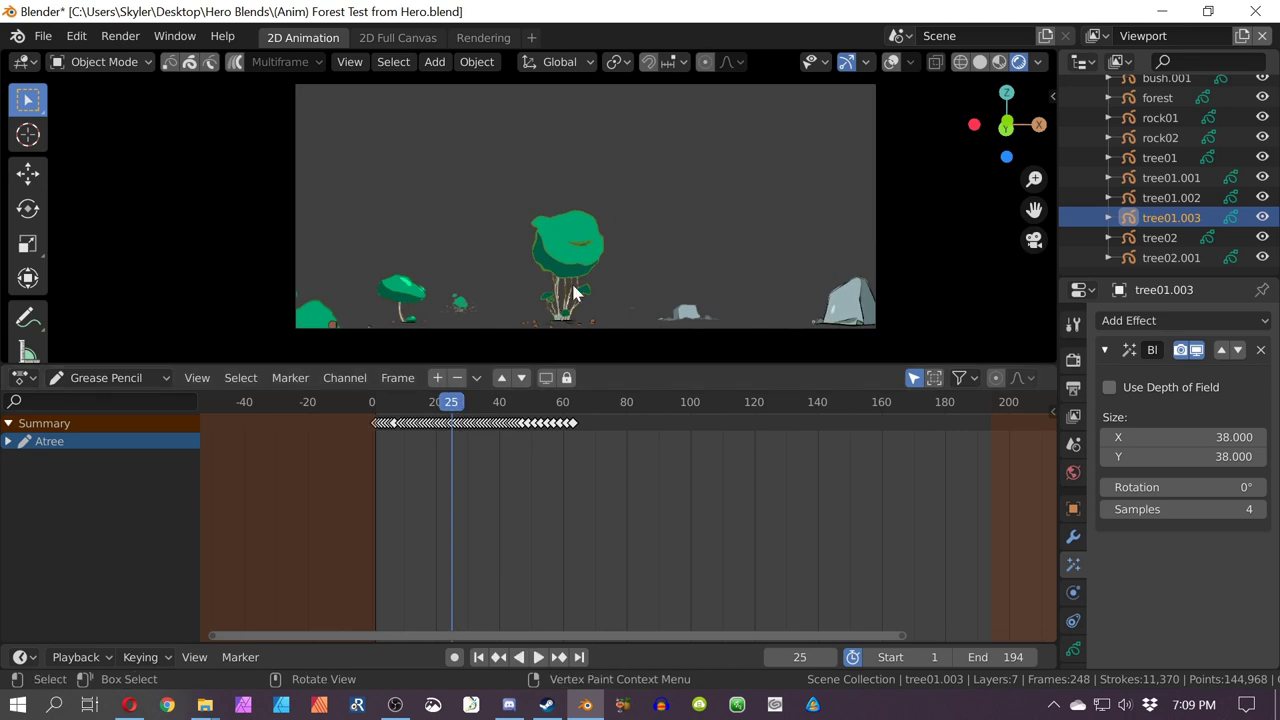
Step: Examine from several angles how the forest's flat trees, rocks and bushes are spaced in depth
middle_click_drag(568, 292, 449, 303)
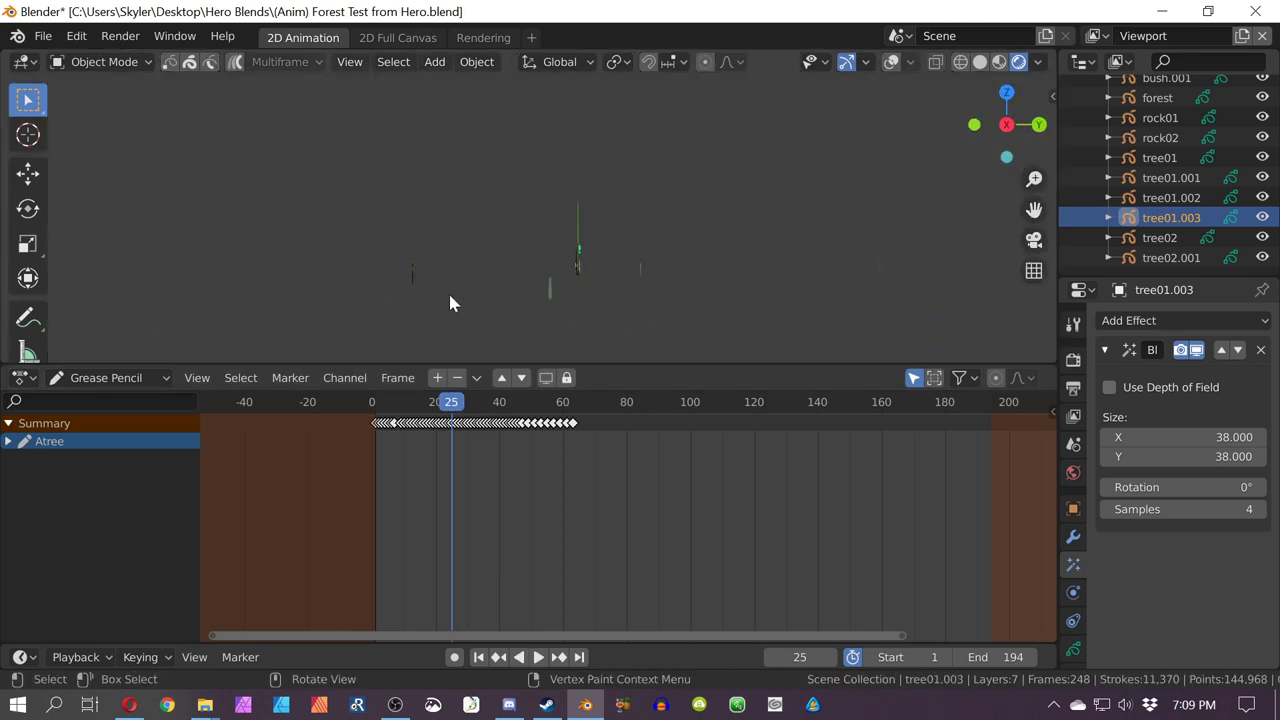
middle_click_drag(575, 278, 786, 214)
left_click(631, 237)
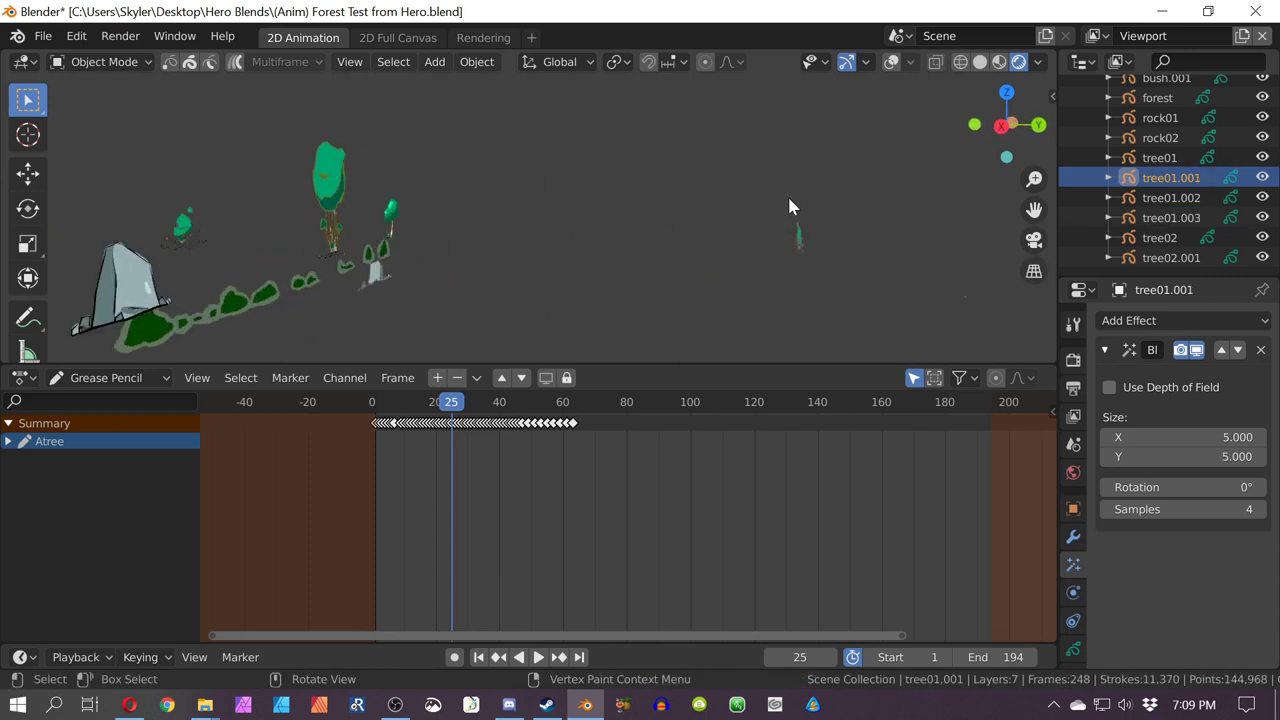
left_click_drag(790, 199, 748, 263)
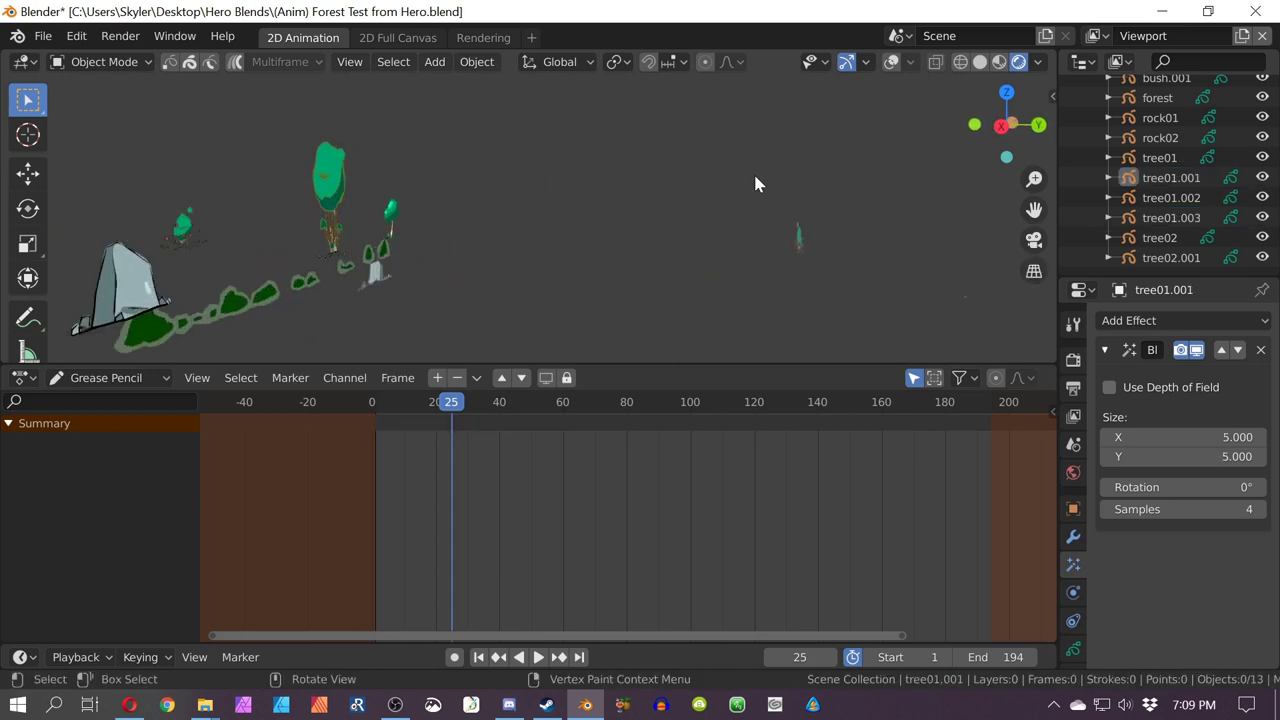
left_click_drag(755, 183, 848, 288)
mouse_move(848, 288)
middle_mouse_down()
mouse_move(812, 291)
mouse_move(844, 275)
middle_mouse_up()
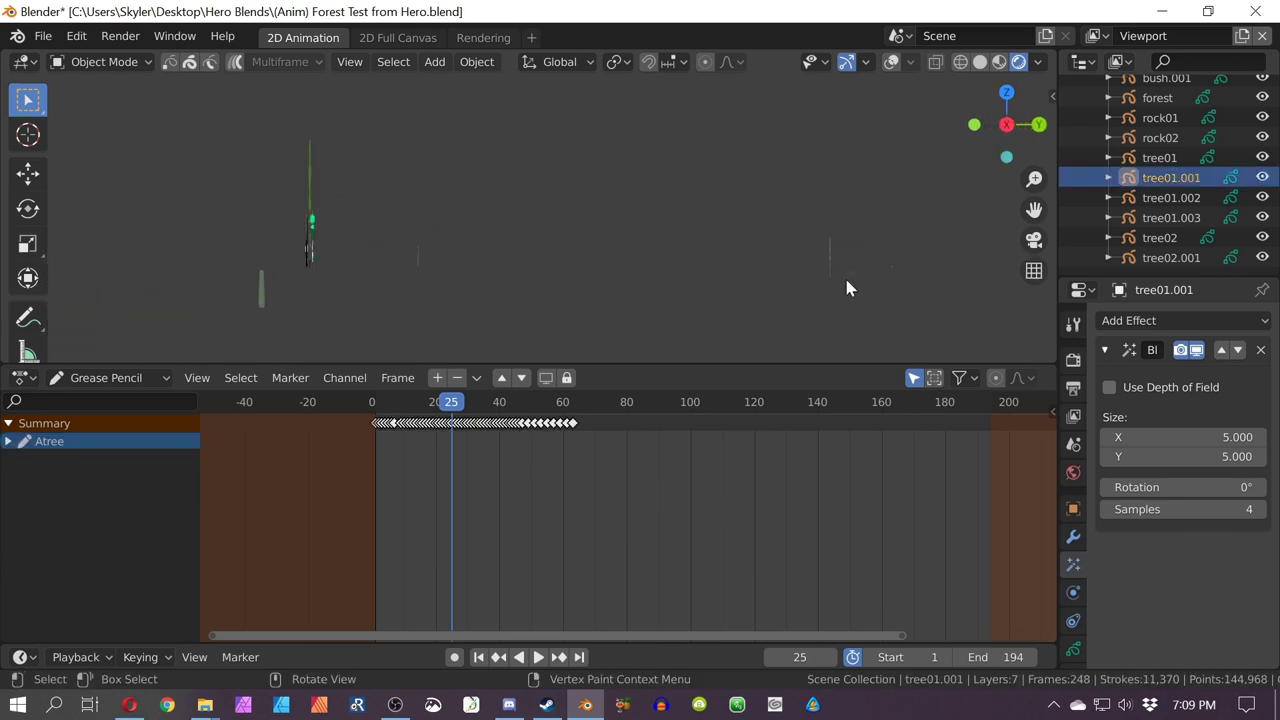
middle_click_drag(509, 276, 614, 270)
scroll(614, 270, "down", 4)
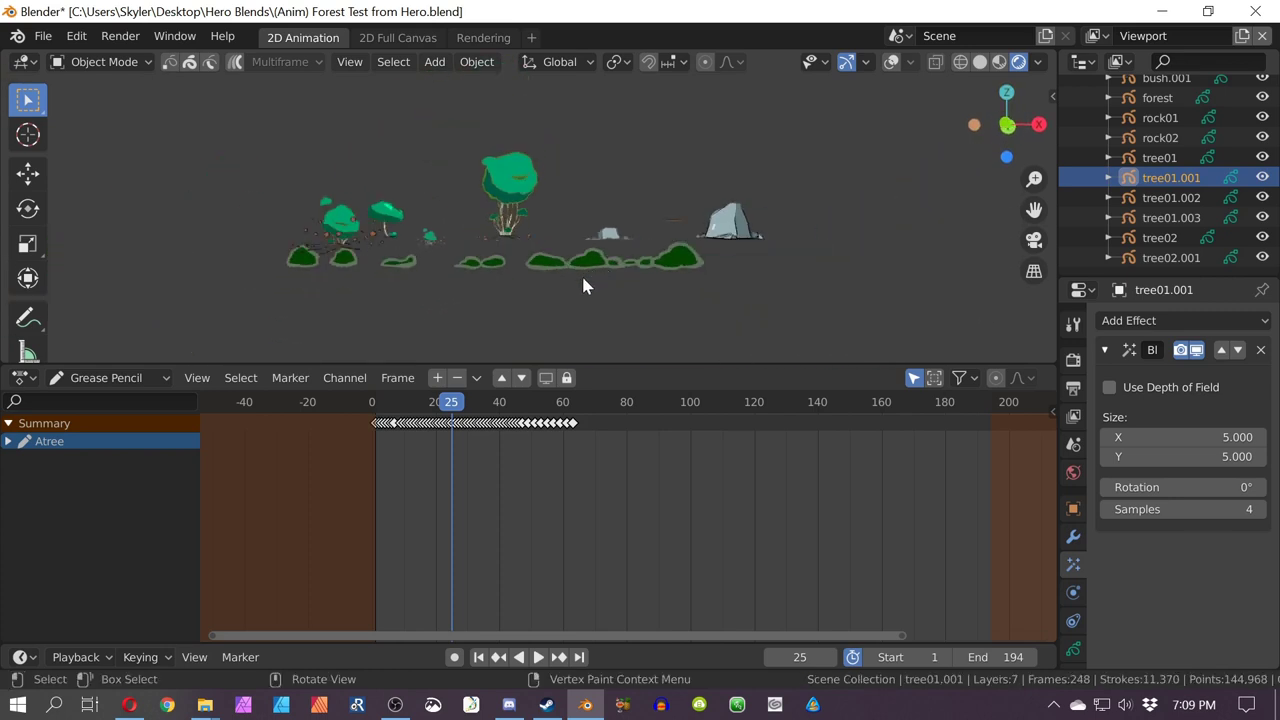
Step: Play the forest growth animation outside the camera view and scrub back to an early frame
key("space")
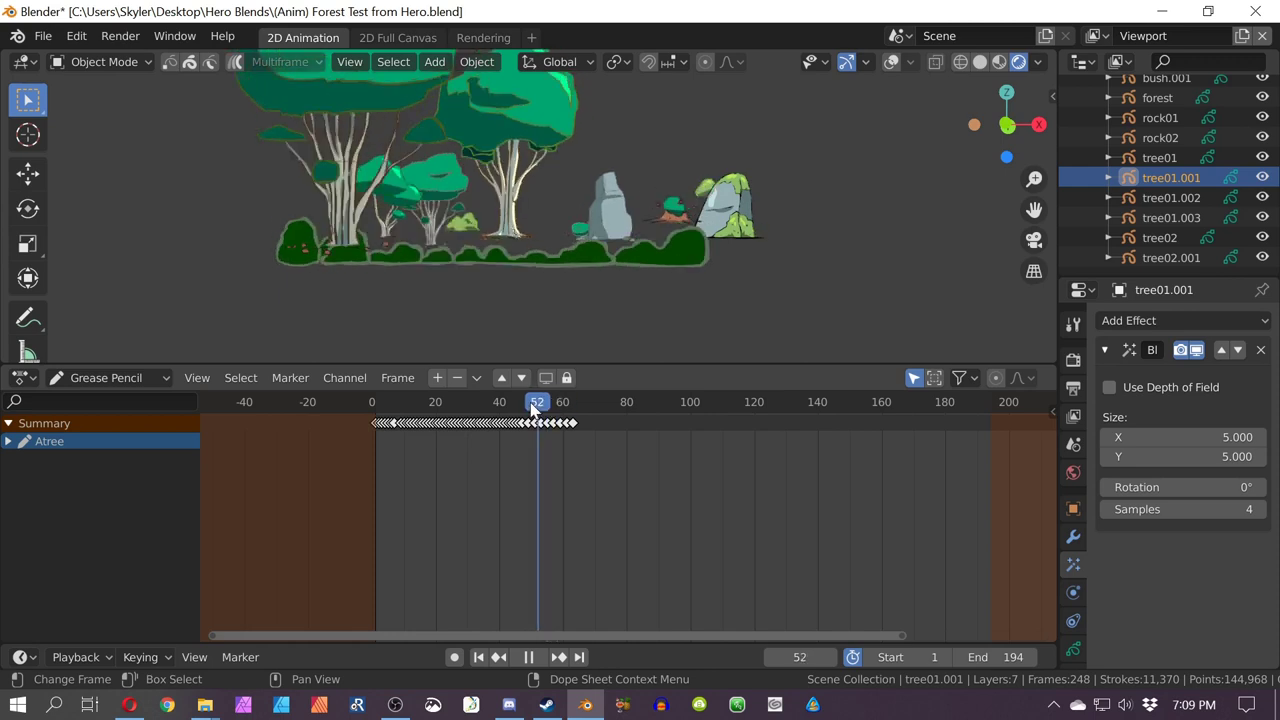
left_click_drag(531, 408, 422, 410)
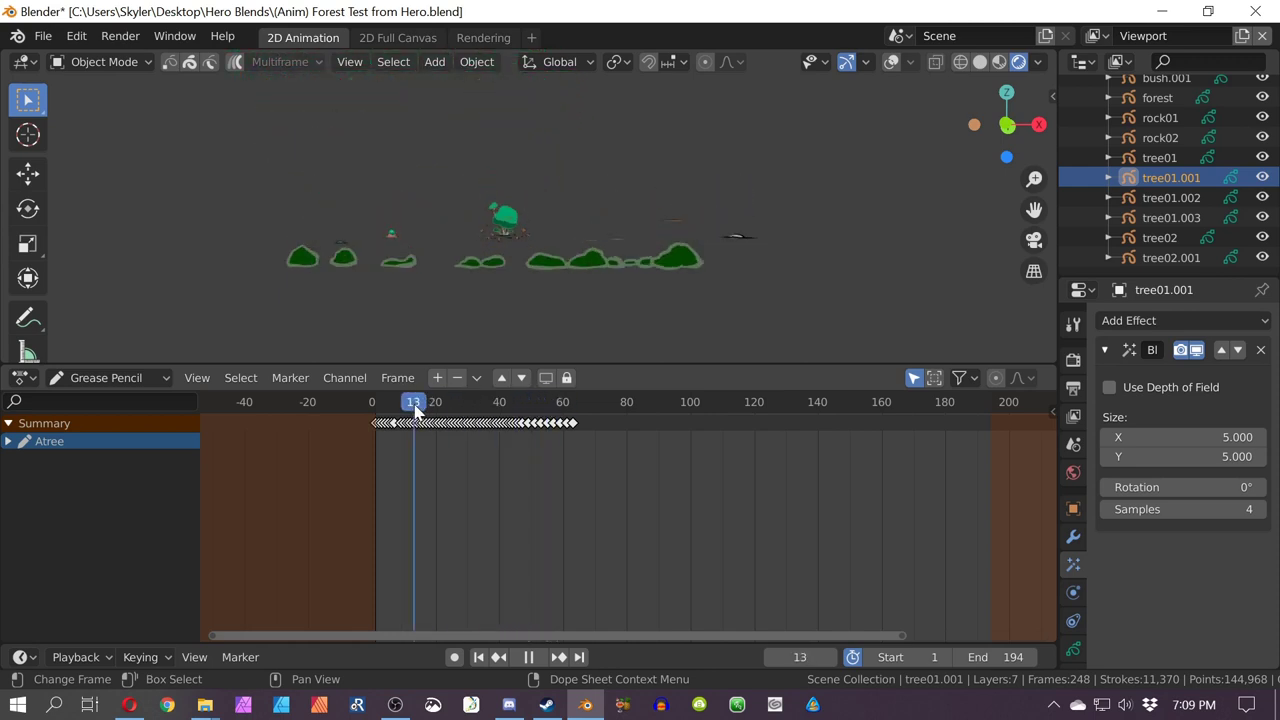
key("space")
Step: Review the forest growth playback through the scene camera, scrub back toward its start and view it from outside
middle_click_drag(492, 269, 536, 283)
key("KP_0")
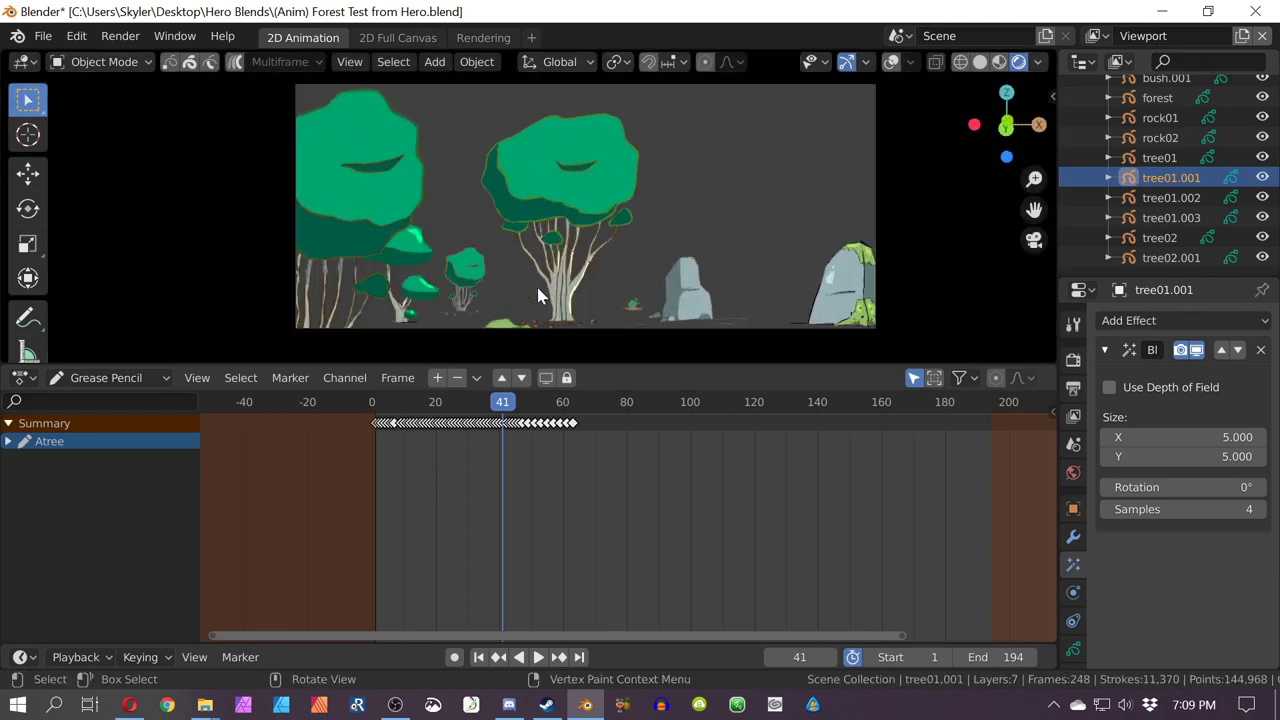
key("space")
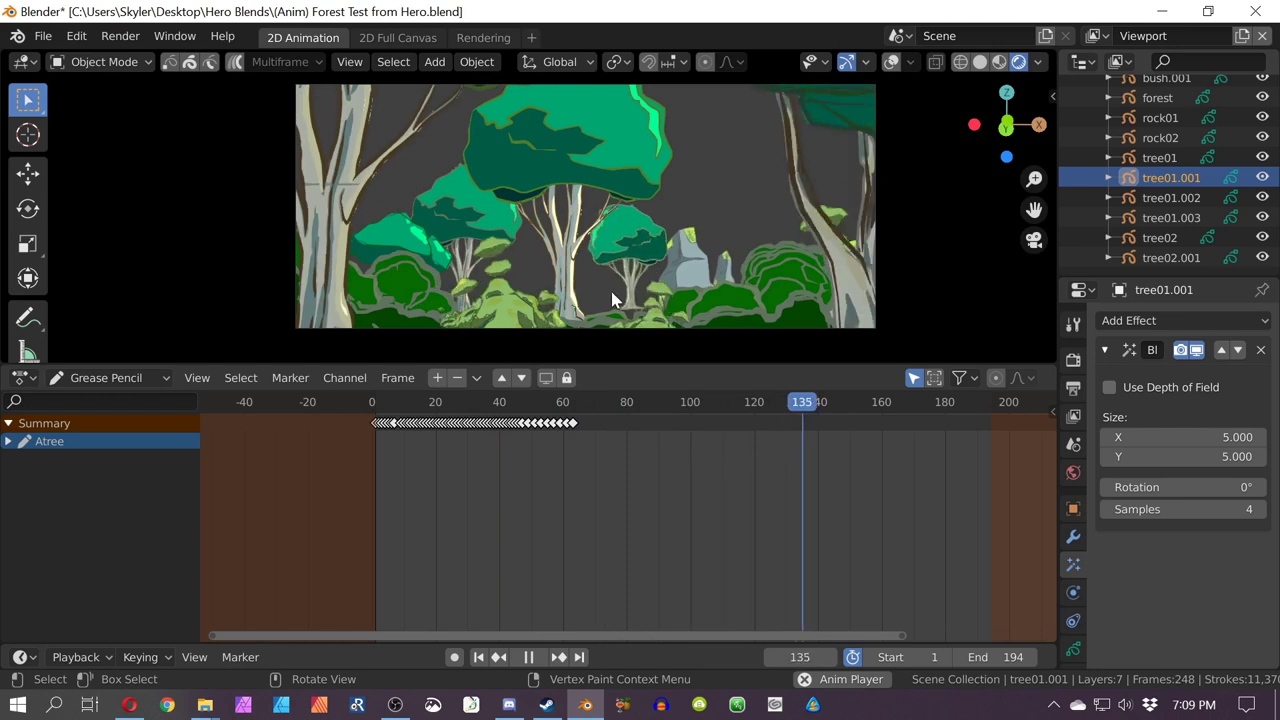
key("space")
left_click_drag(790, 405, 432, 403)
middle_click_drag(480, 266, 600, 291)
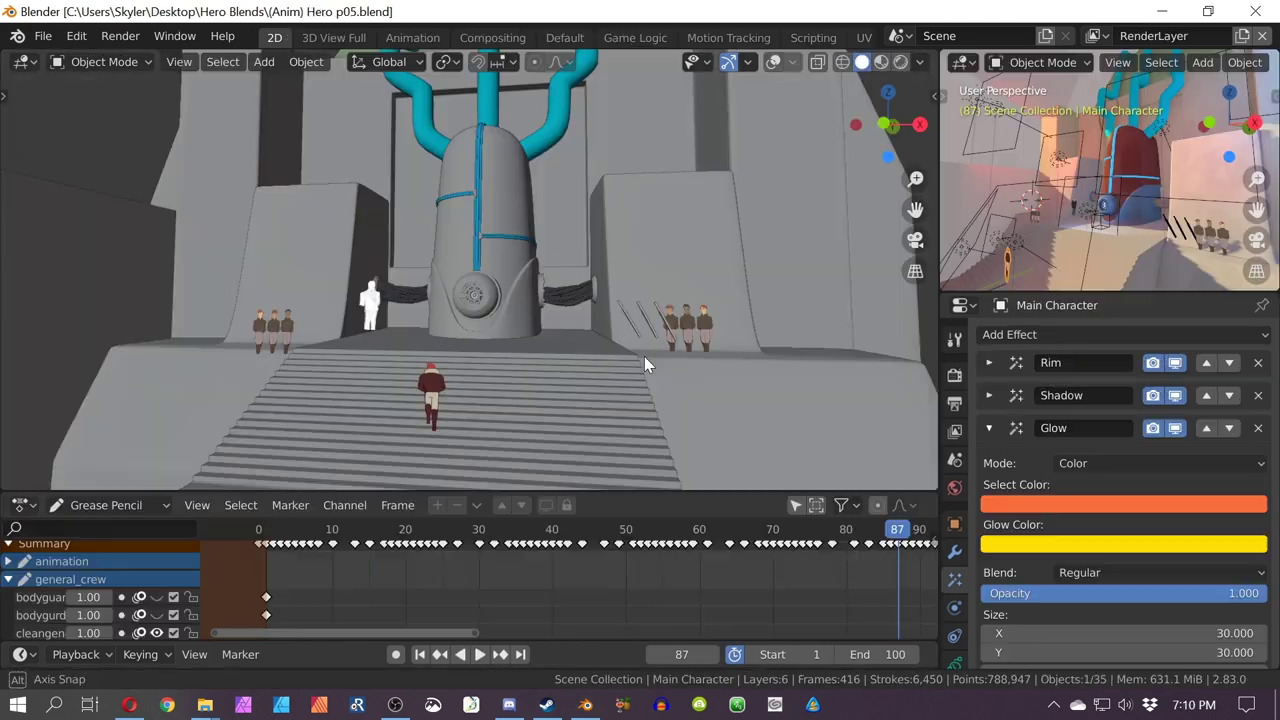
Step: Display the temple scene in rendered shading and examine the entire set from outside the camera
middle_click_drag(649, 360, 617, 354)
scroll(640, 353, "up", 3)
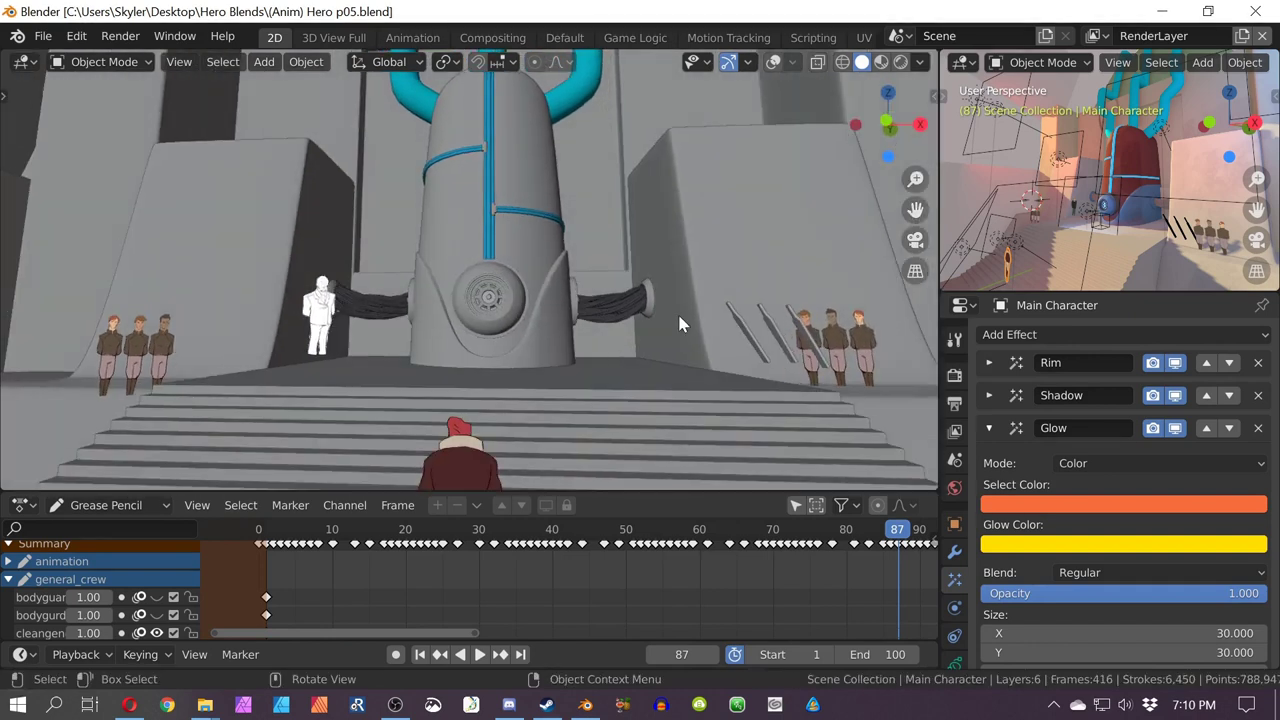
left_click(900, 62)
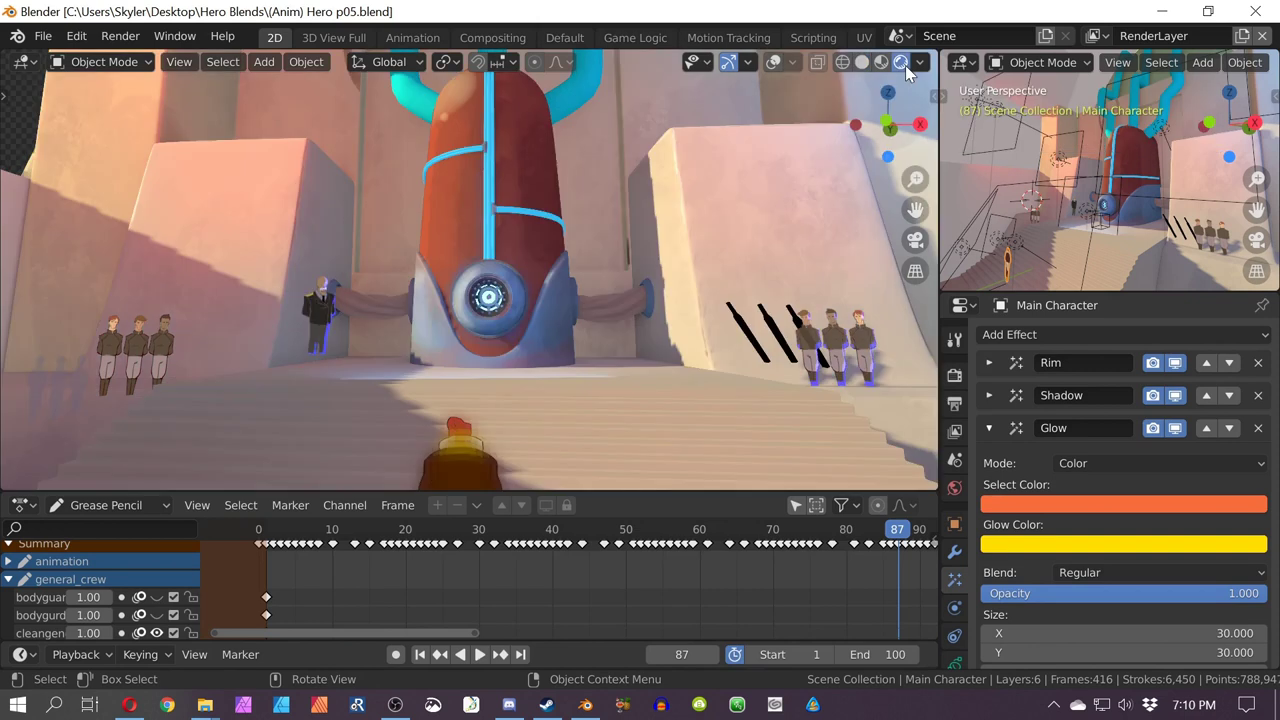
middle_click_drag(910, 222, 424, 317)
scroll(424, 317, "down", 5)
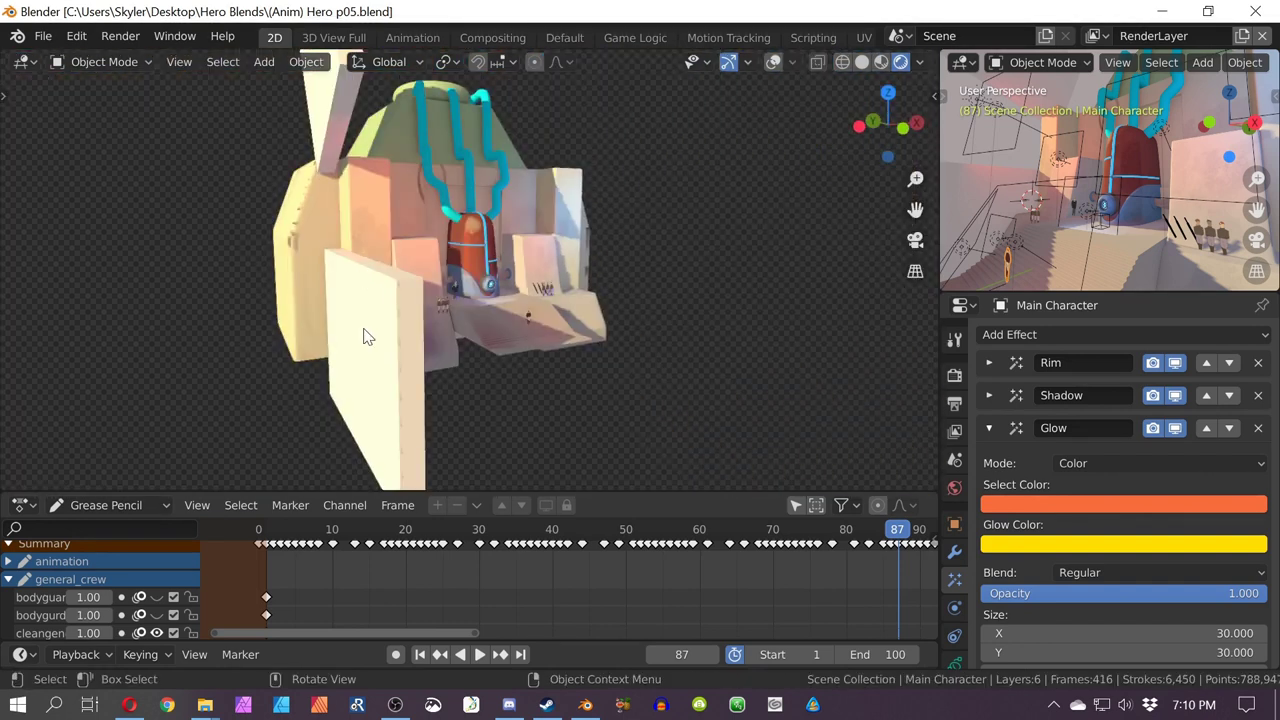
Step: Try to move the two large wall blocks standing in front of the set
left_click(366, 330)
left_click(322, 118, "shift")
key("g")
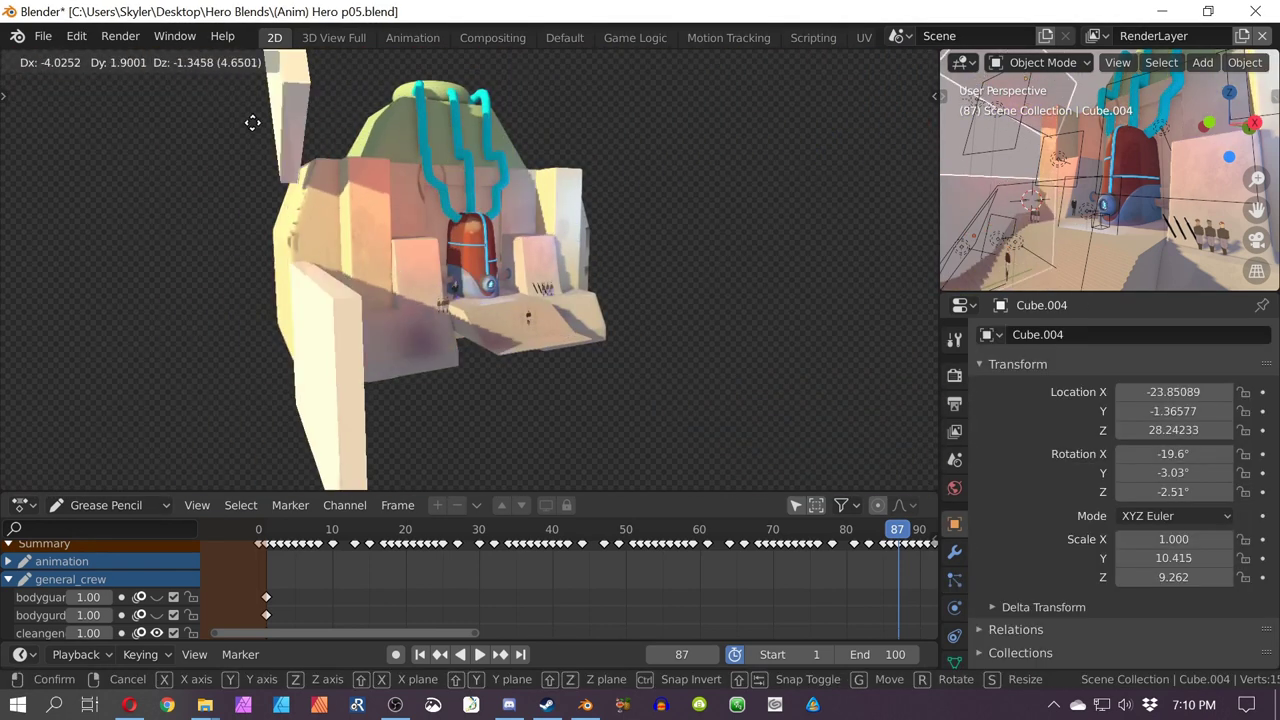
right_click(202, 128)
Step: Compare the set from the camera and from outside, play the animation in camera view, and select the main character
key("KP_0")
scroll(255, 169, "down", 3)
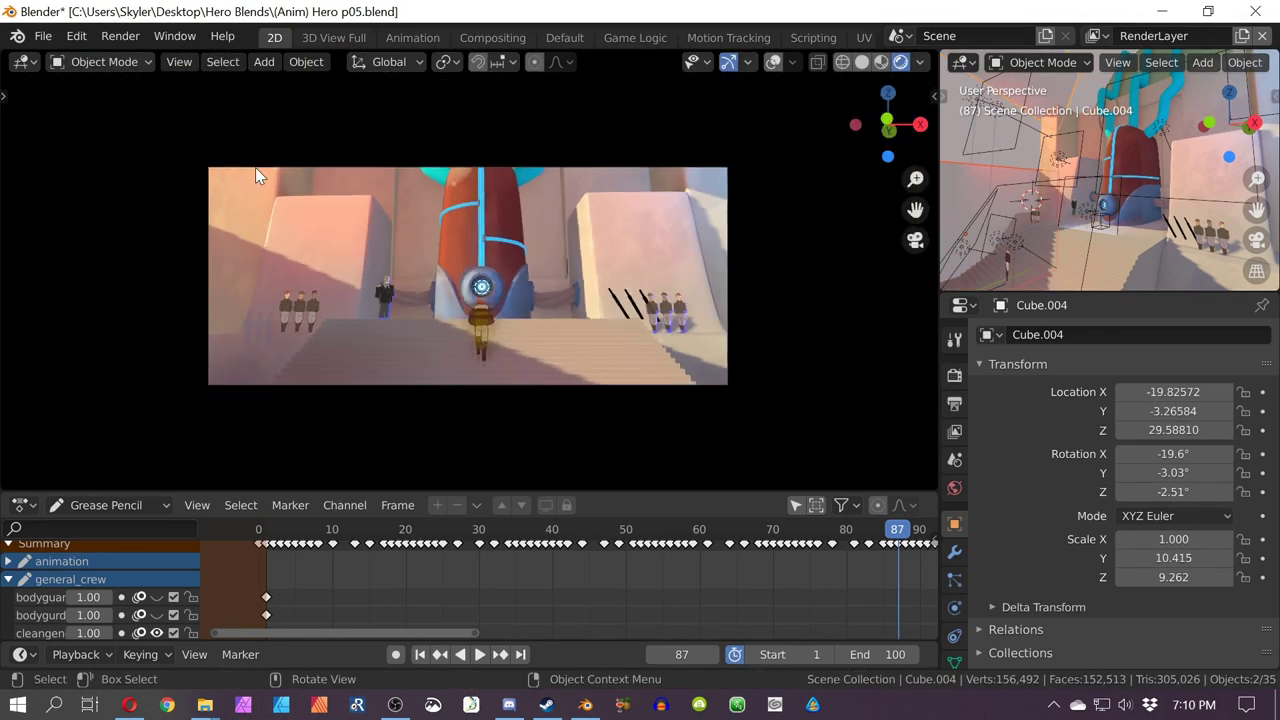
scroll(255, 169, "up", 1)
middle_click_drag(255, 169, 287, 274)
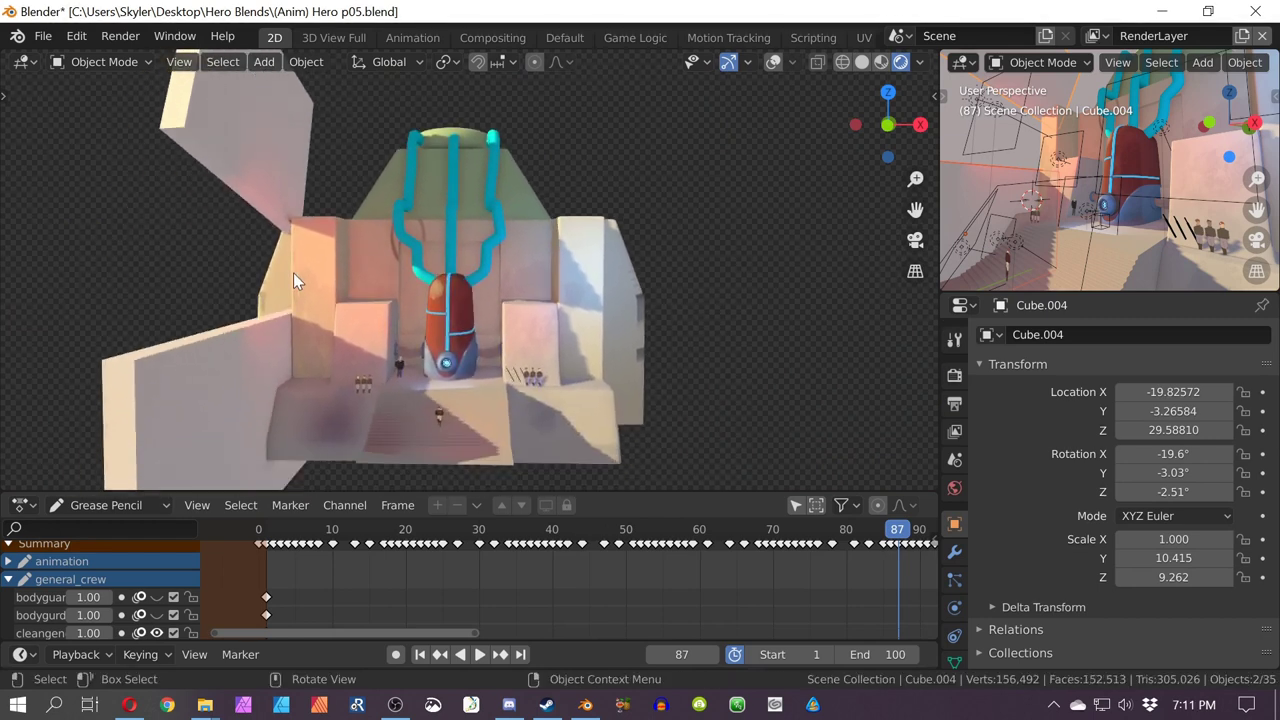
key("KP_0")
scroll(420, 320, "up", 3)
key("space")
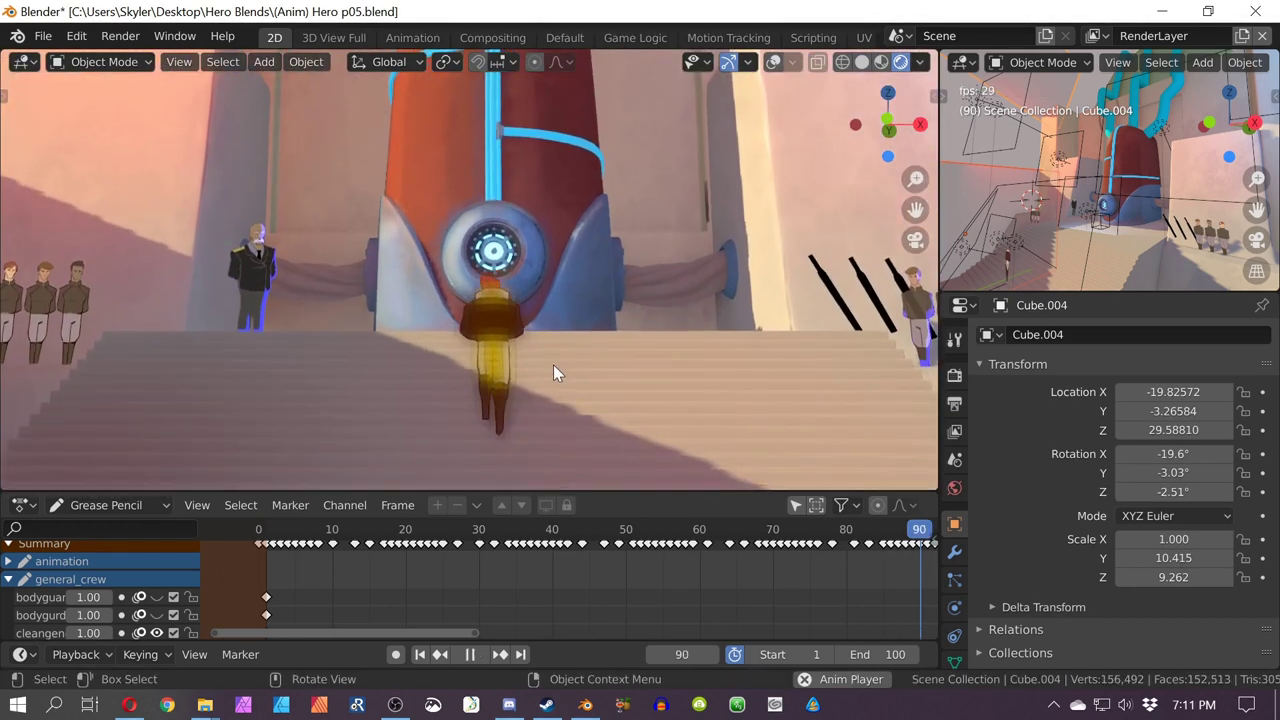
left_click(493, 376)
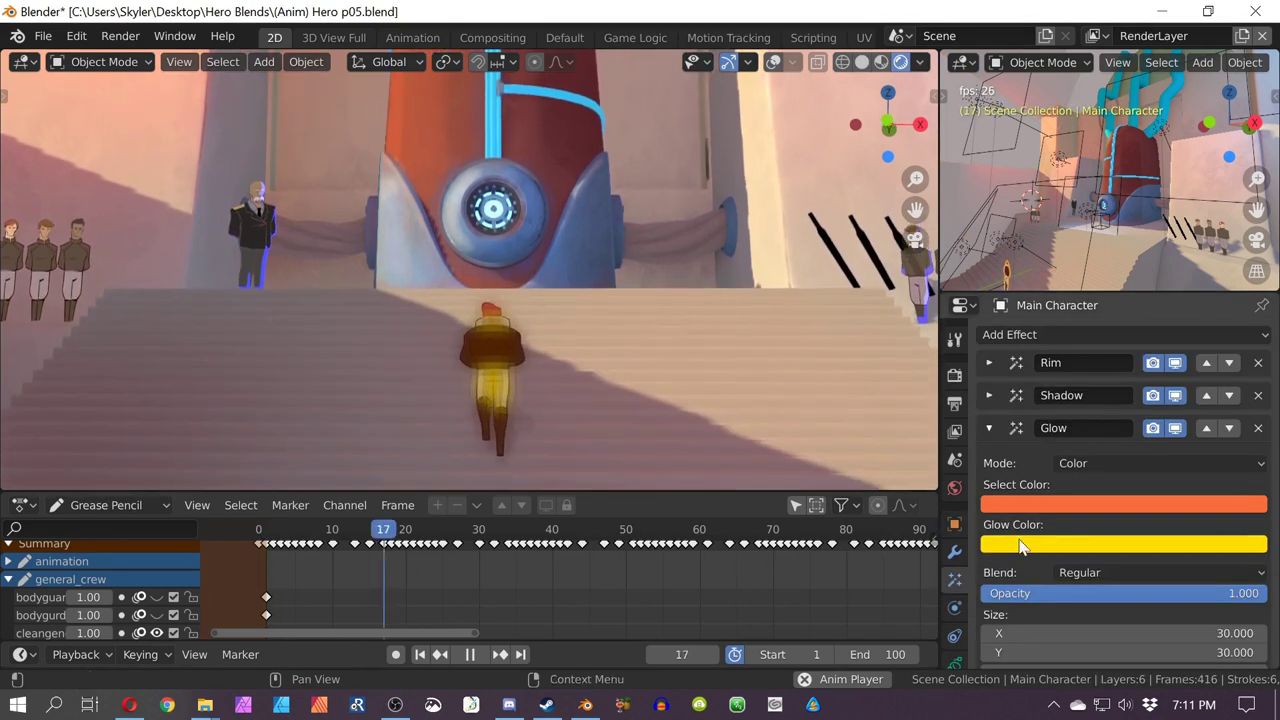
Step: Try a Glow X size of 0 on the main character and delete the Glow effect
scroll(1100, 585, "down", 2)
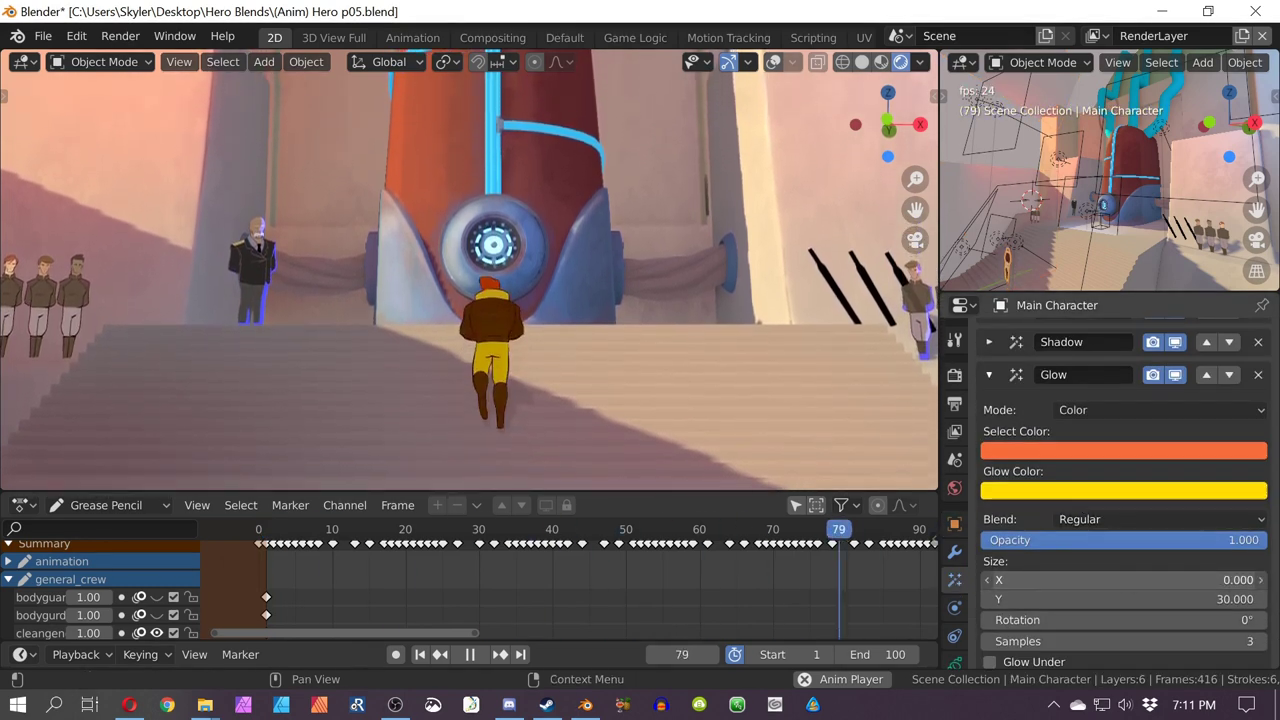
scroll(1079, 456, "up", 2)
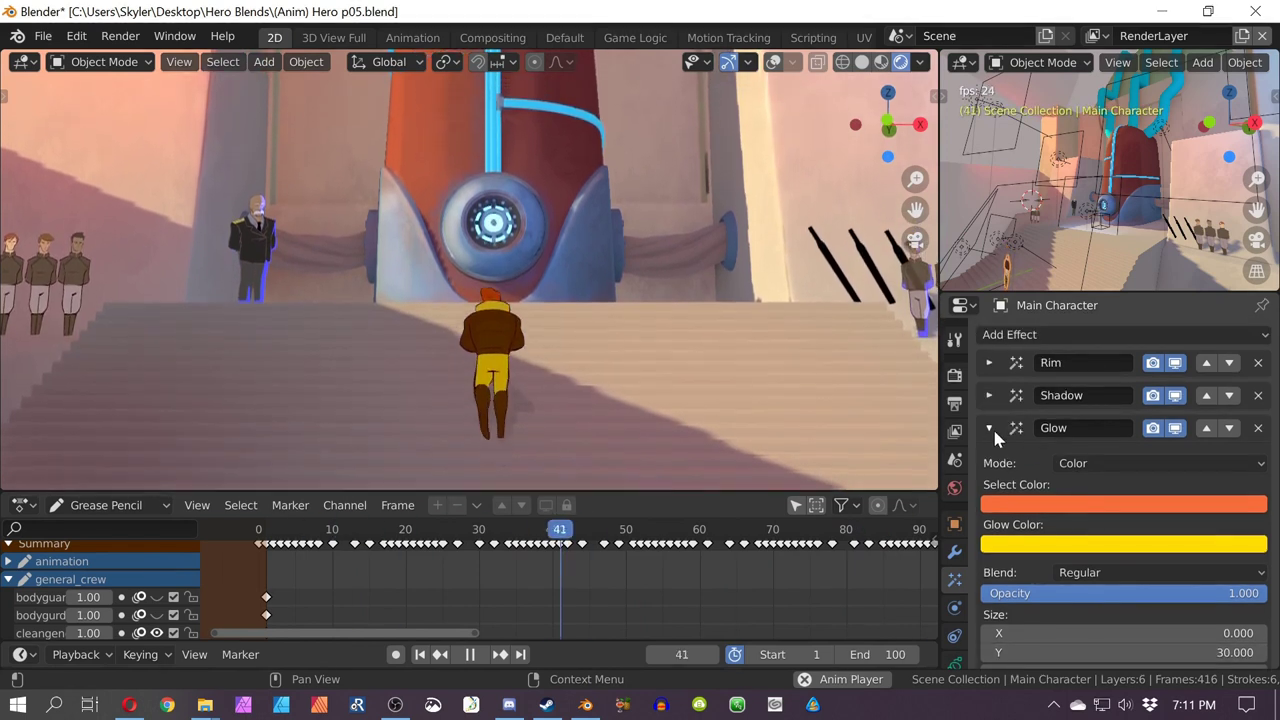
left_click(1258, 428)
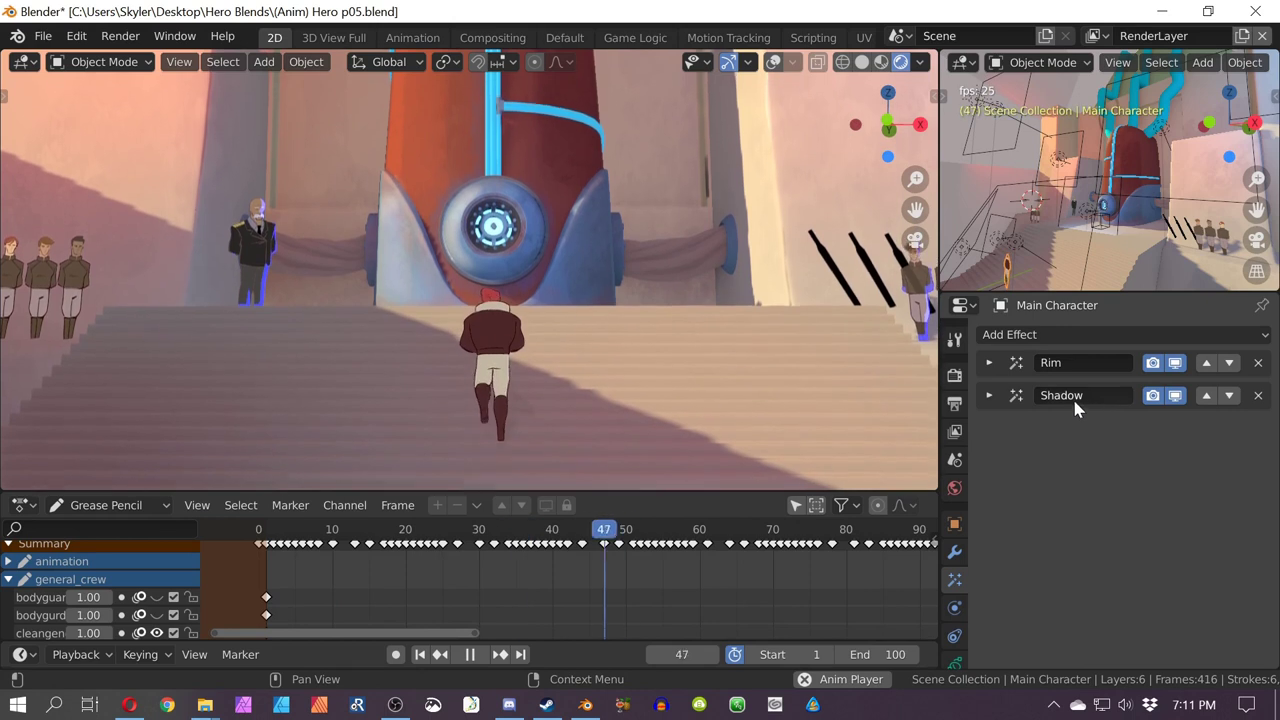
Step: Expand the main character's Shadow effect, stop playback, and try different shadow scale values
left_click(990, 396)
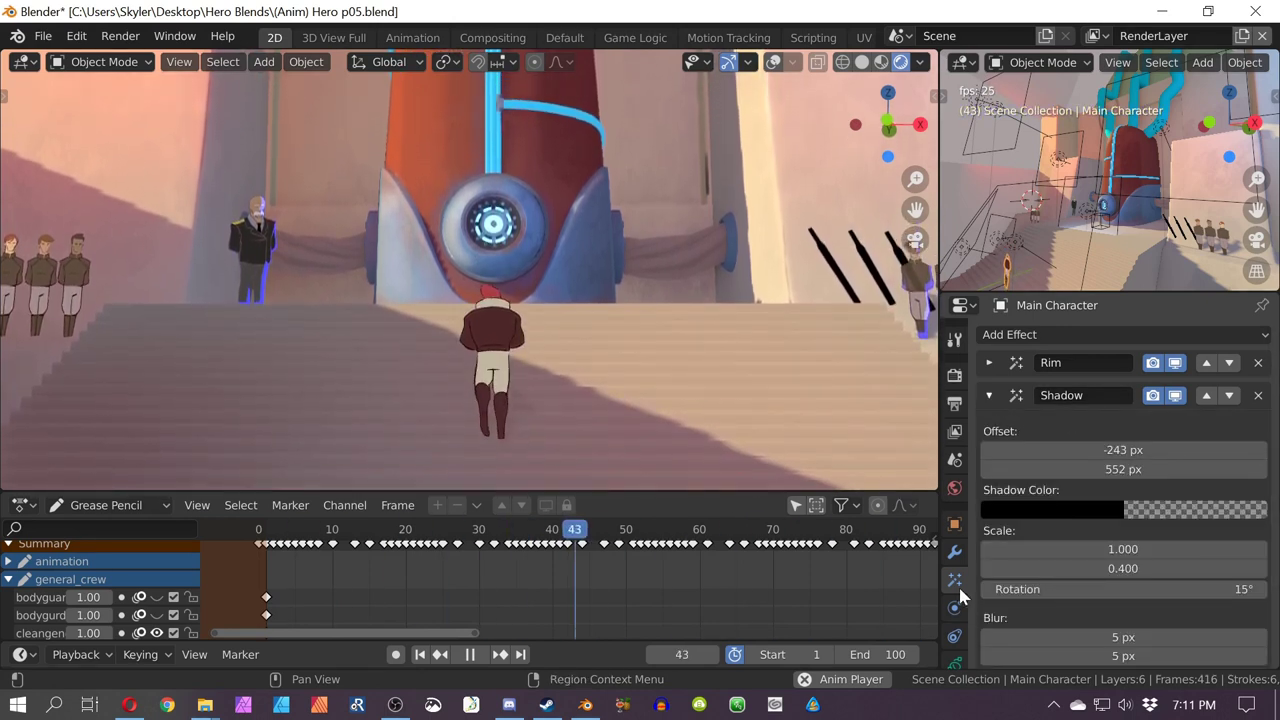
key("space")
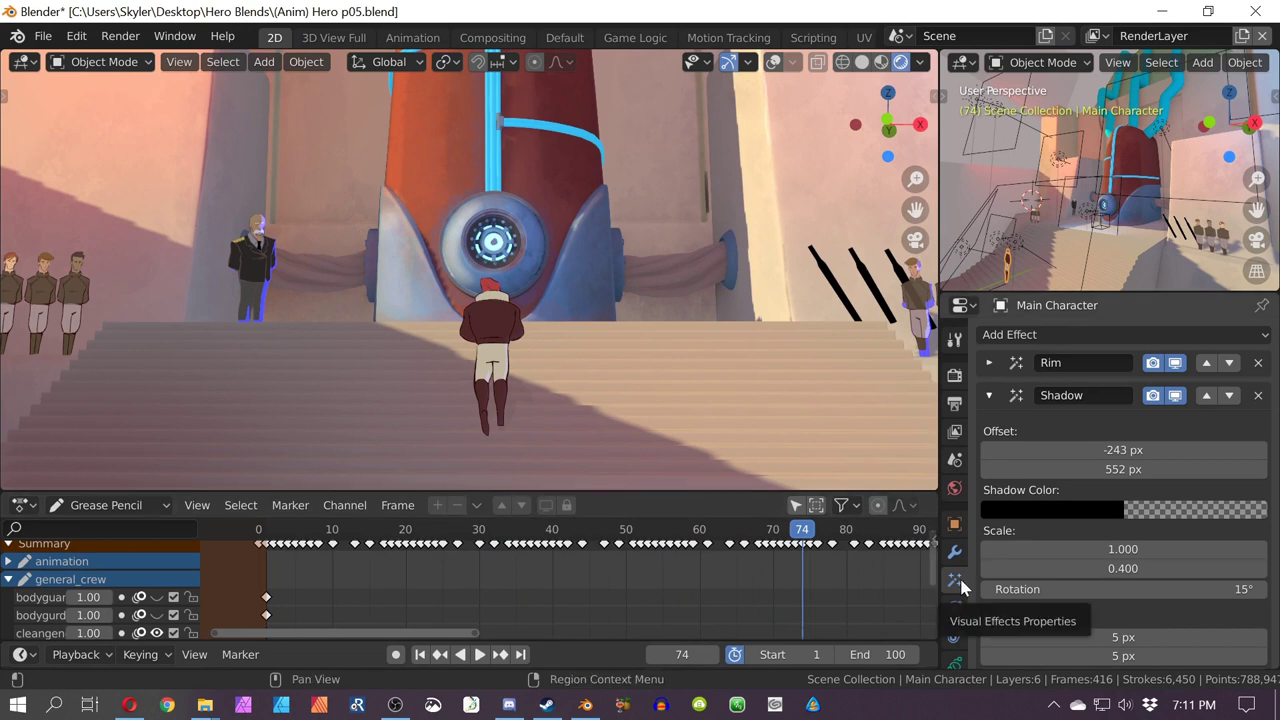
scroll(1148, 544, "down", 1)
left_click_drag(1123, 523, 1185, 523)
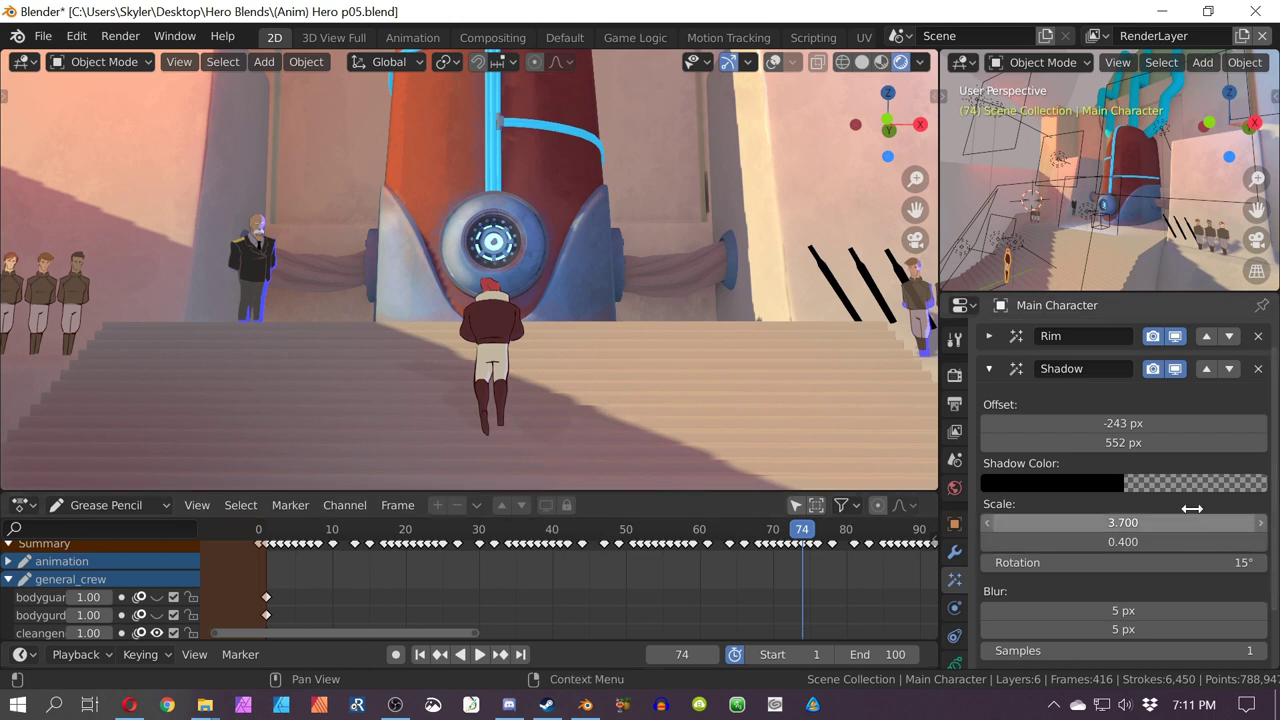
mouse_move(1123, 522)
left_mouse_down()
mouse_move(1143, 540)
mouse_move(1125, 542)
left_mouse_up()
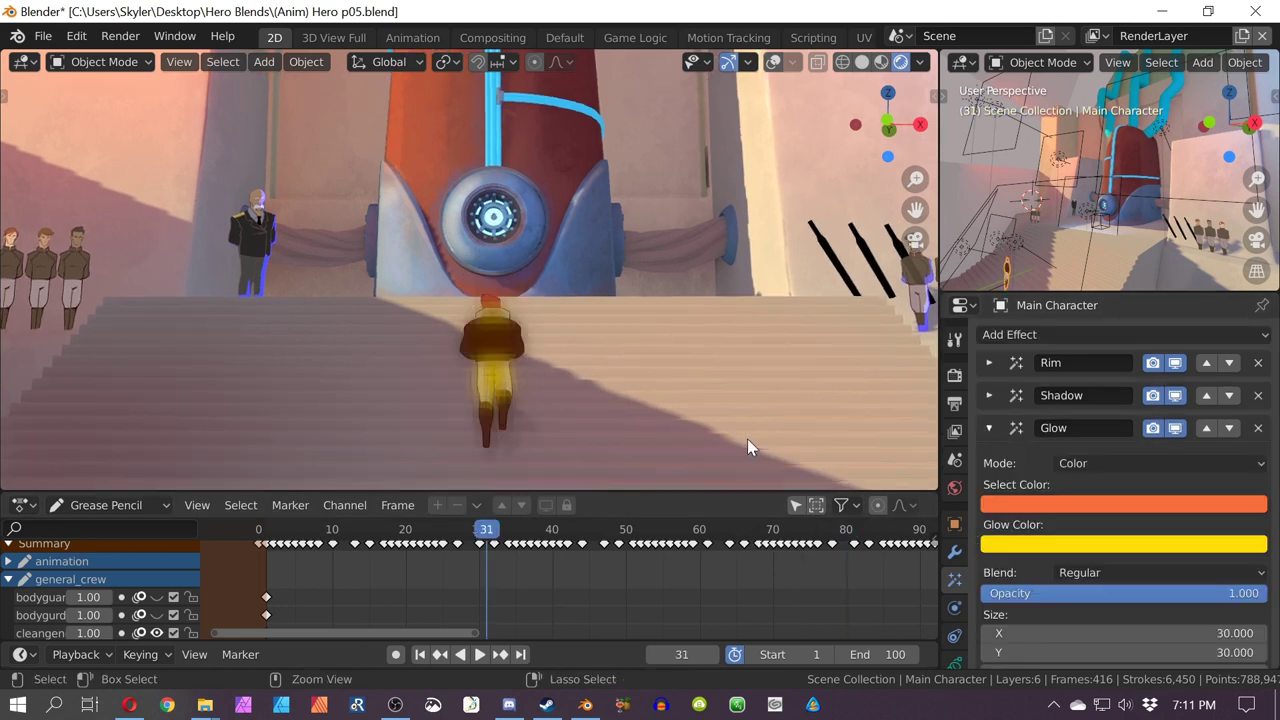
Step: Set the Glow effect's X and Y size to 0, make its glow color pale yellow, and adjust its select color
scroll(1117, 596, "down", 1)
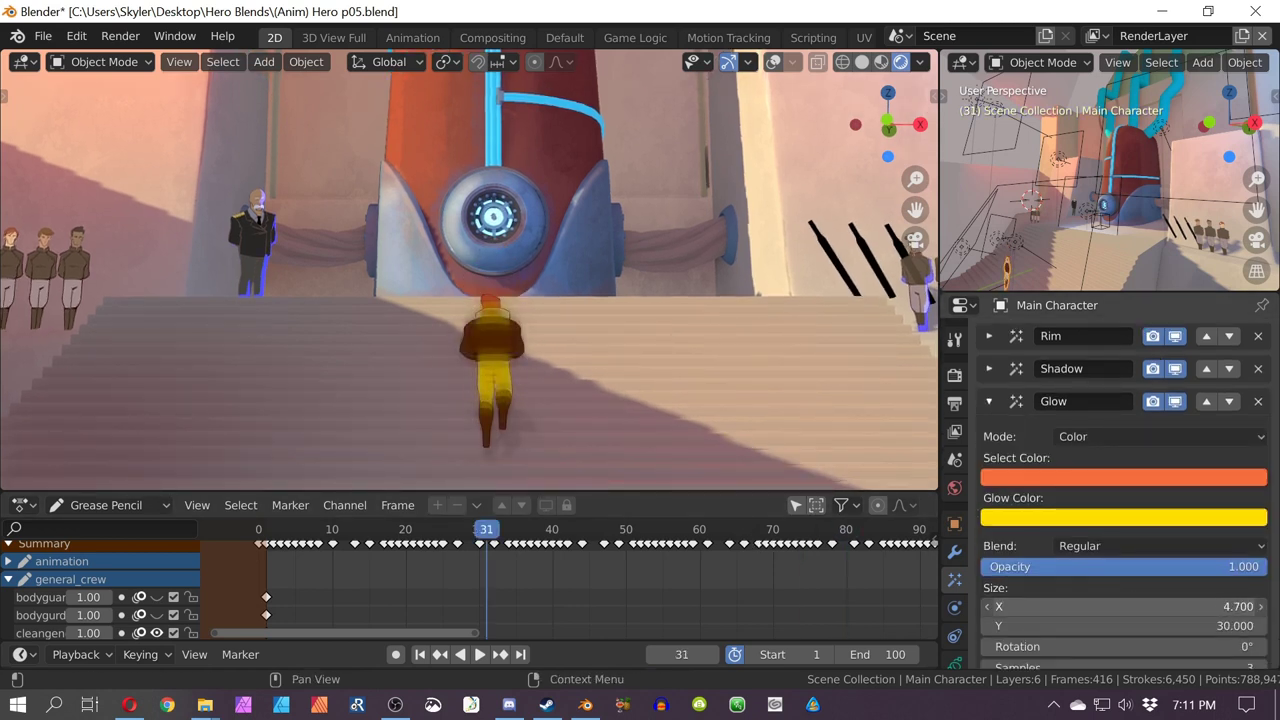
left_click_drag(1117, 606, 1140, 606)
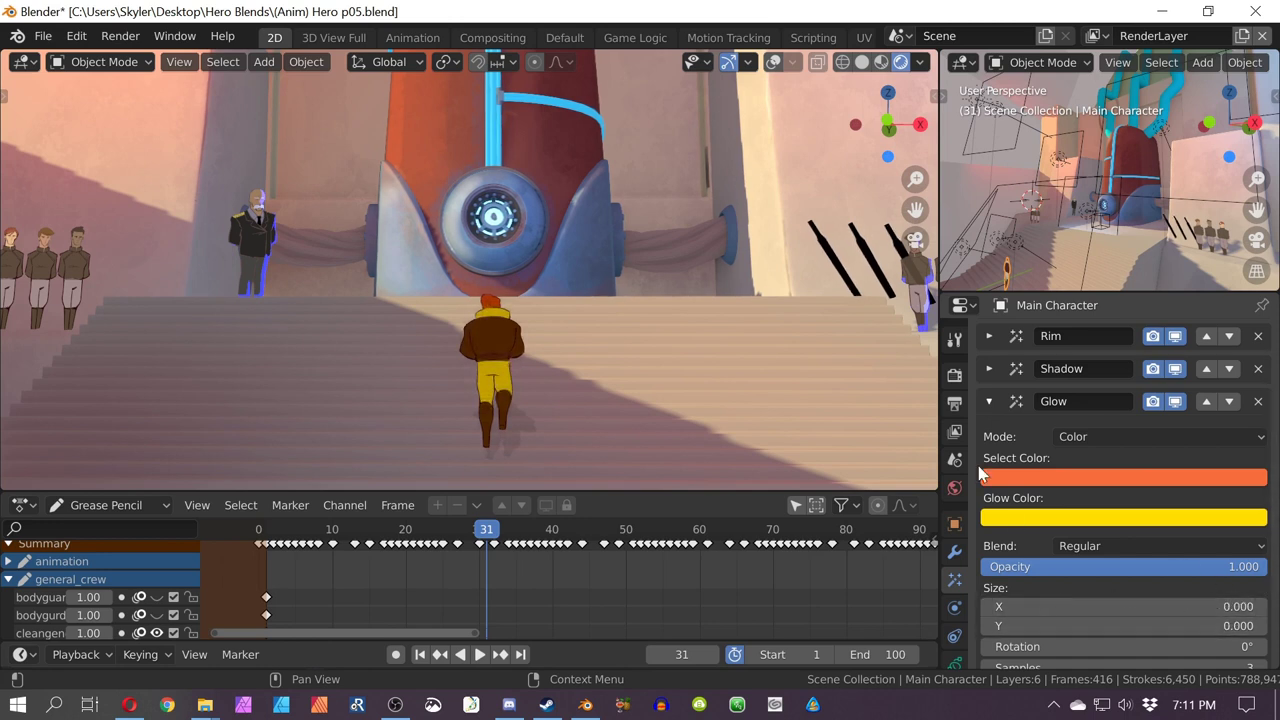
left_click(1083, 518)
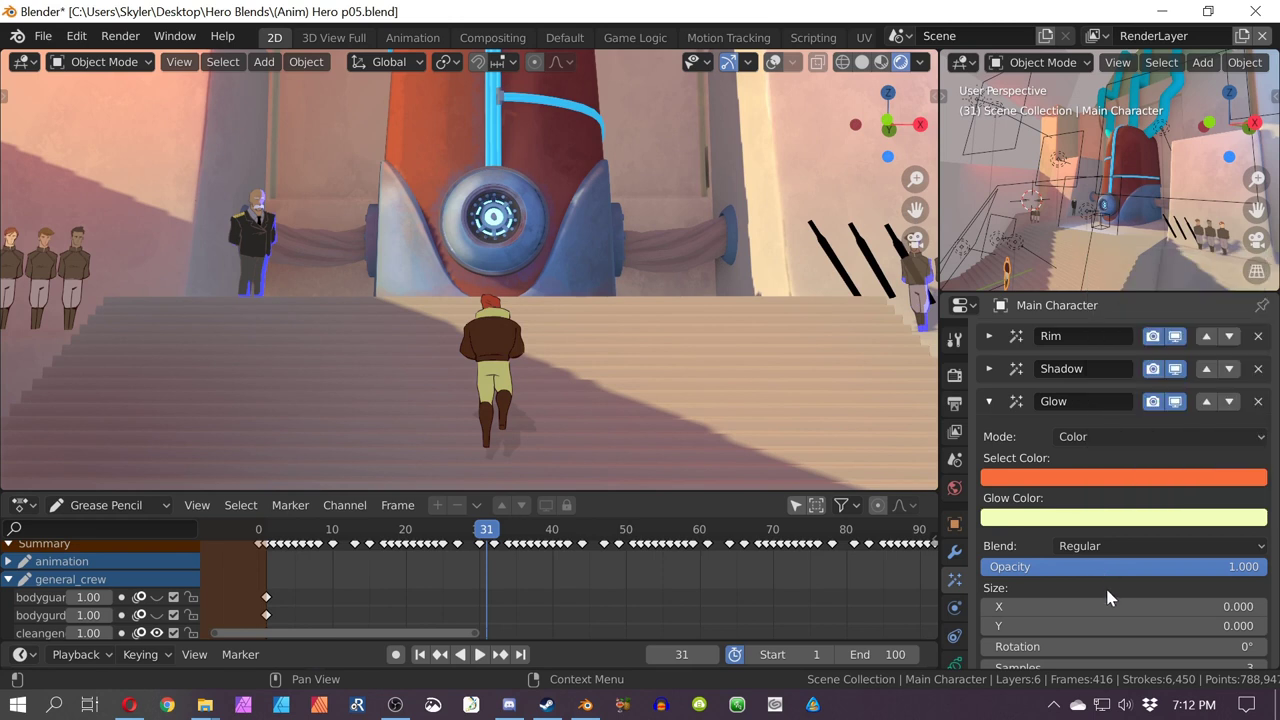
left_click(1060, 478)
left_click_drag(1157, 356, 1150, 368)
Step: Delete the Glow effect from the main character and expand the Shadow effect's settings
left_click(1258, 401)
left_click(1123, 402)
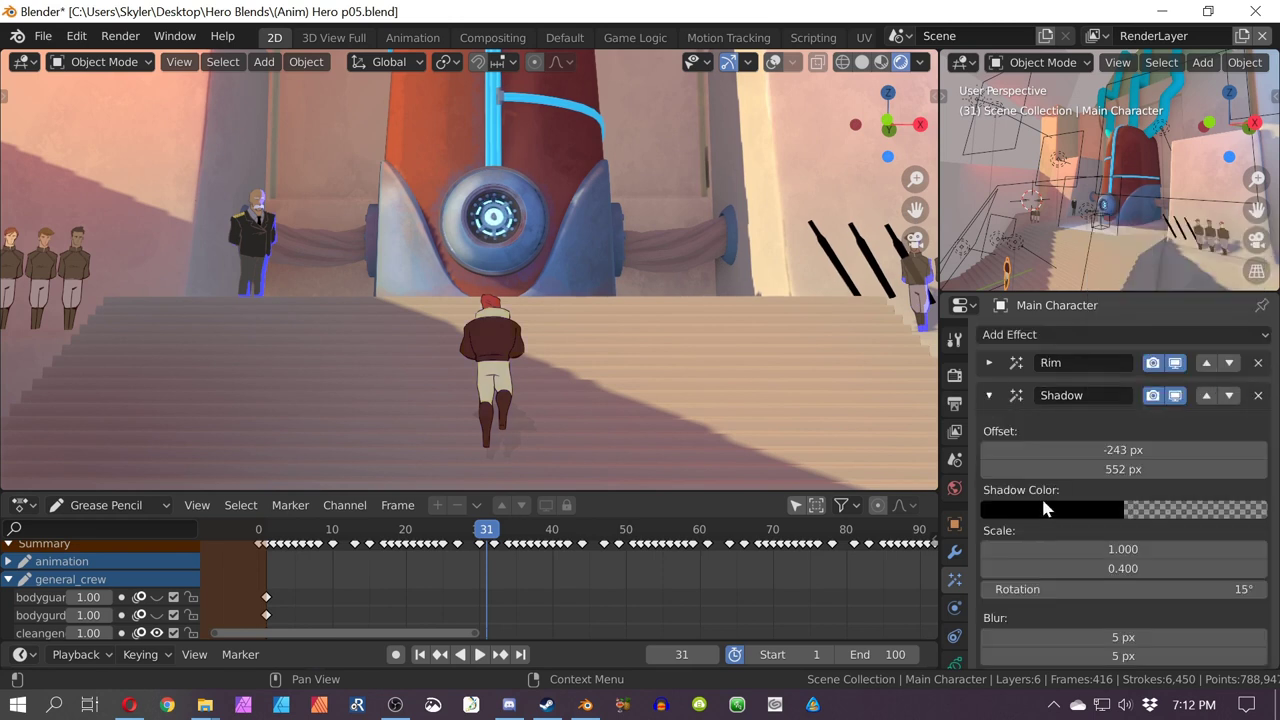
Step: Set the main character's Shadow rotation to 9° and its scale to 1.2 in X and 0.5 in Y
left_click_drag(1060, 594, 1060, 594)
left_click_drag(1060, 594, 1104, 589)
scroll(725, 440, "down", 4)
scroll(709, 407, "up", 1)
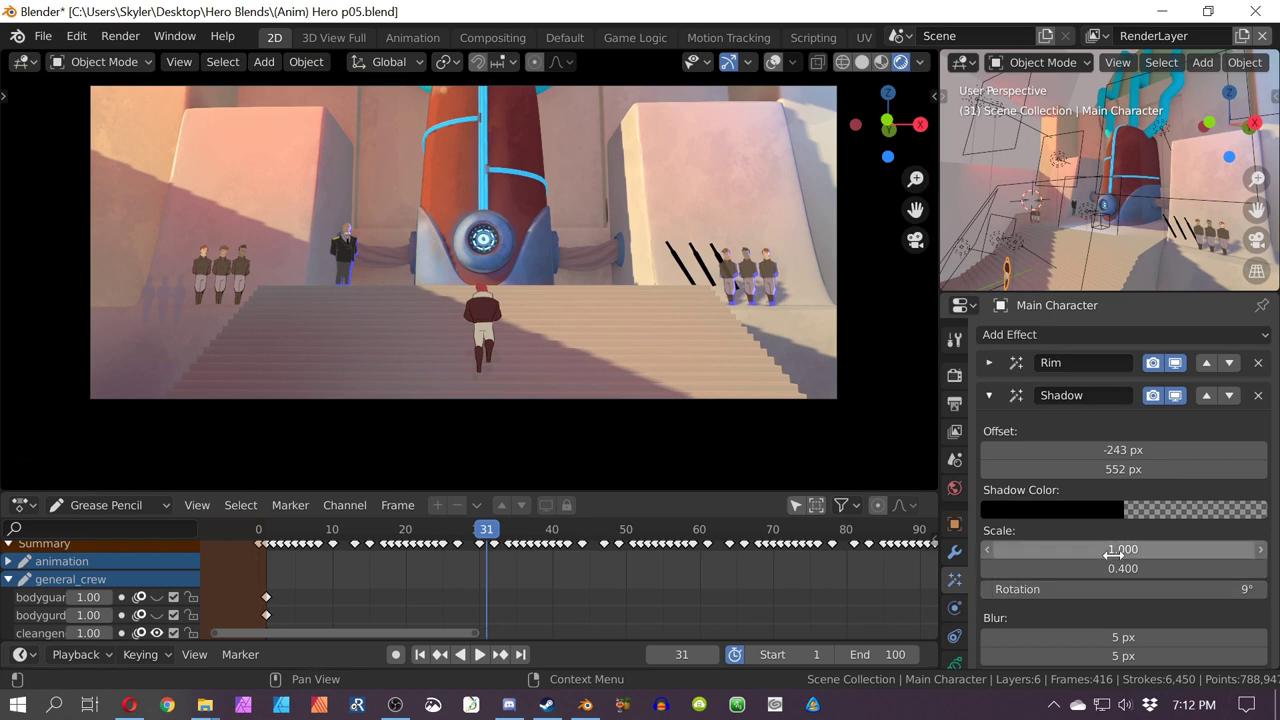
left_click_drag(1110, 549, 1100, 561)
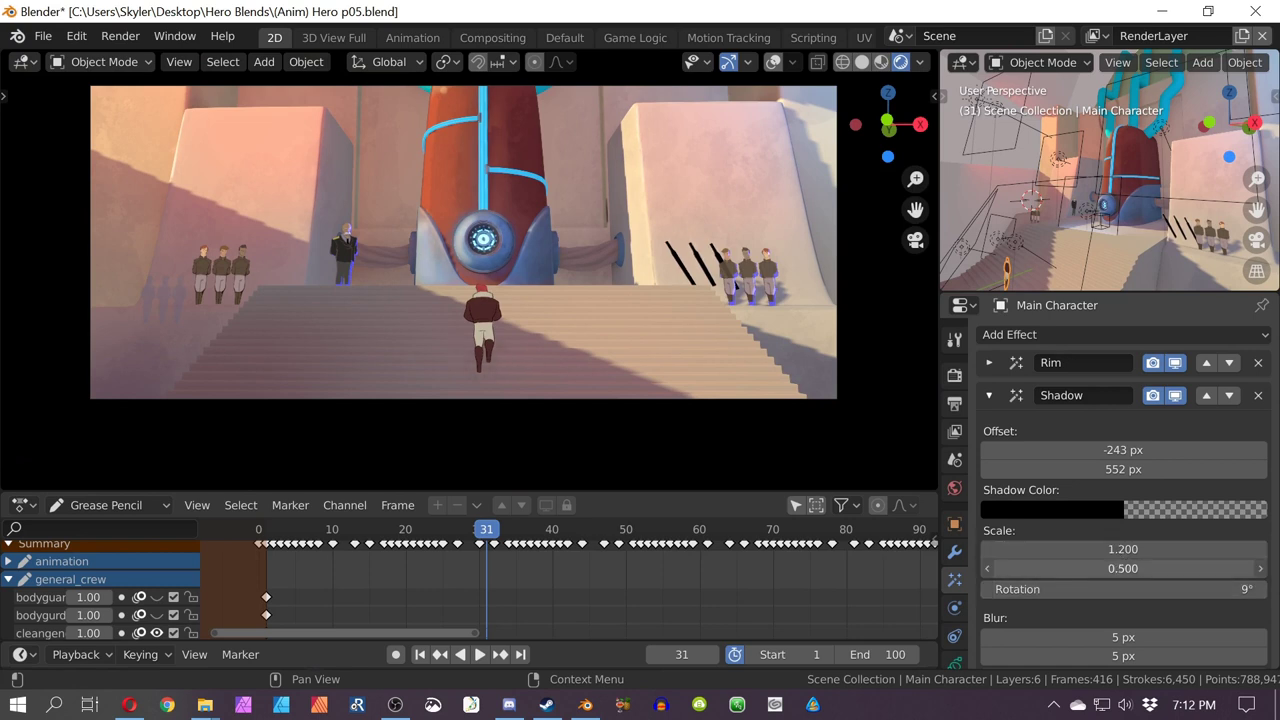
Step: Try a 40° rotation for the main character's Shadow effect and shift its offset to -806 px in X and 240 px in Y
scroll(578, 467, "up", 3)
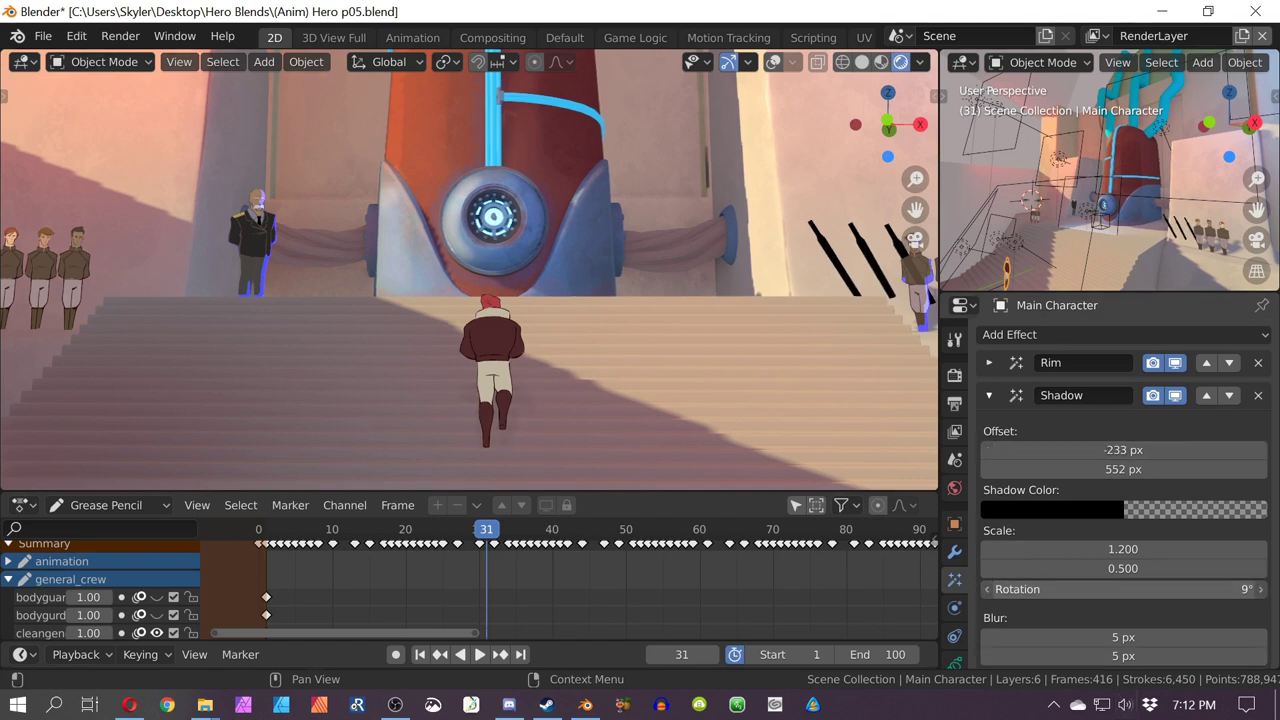
left_click_drag(1080, 589, 1120, 589)
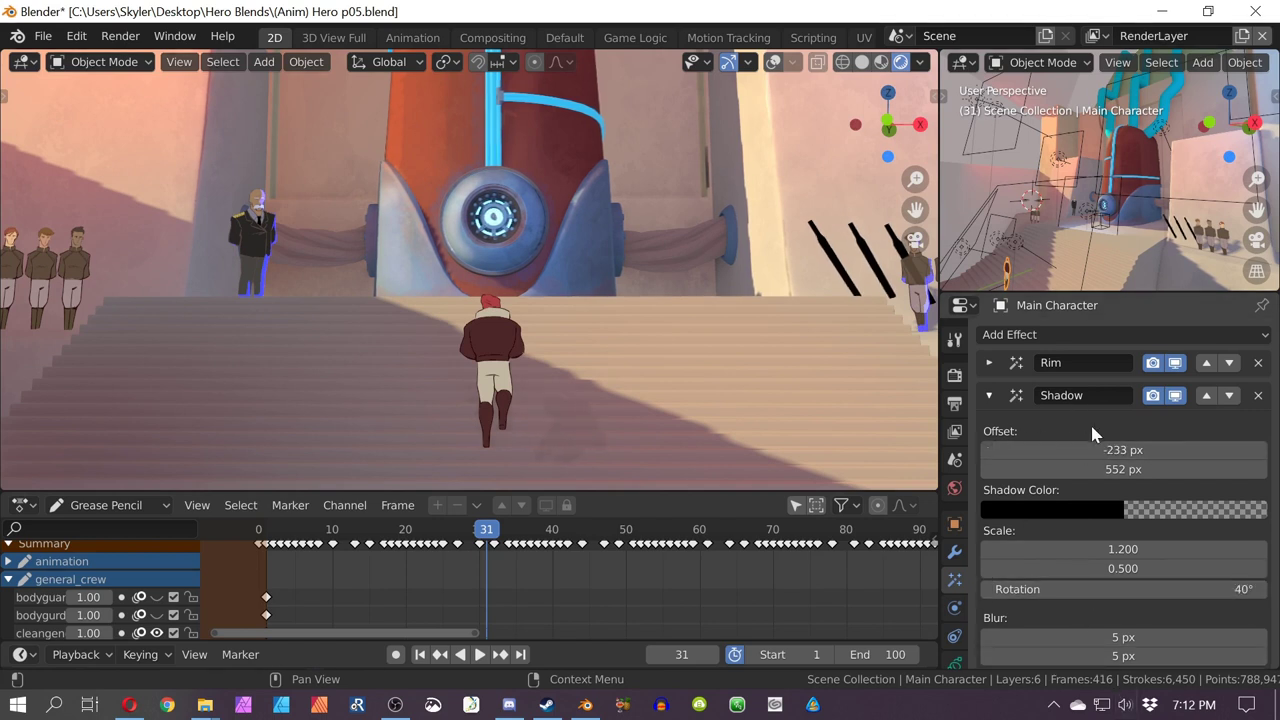
left_click_drag(1114, 449, 1000, 449)
mouse_move(1124, 469)
left_mouse_down()
mouse_move(1147, 469)
mouse_move(1145, 450)
mouse_move(1127, 469)
left_mouse_up()
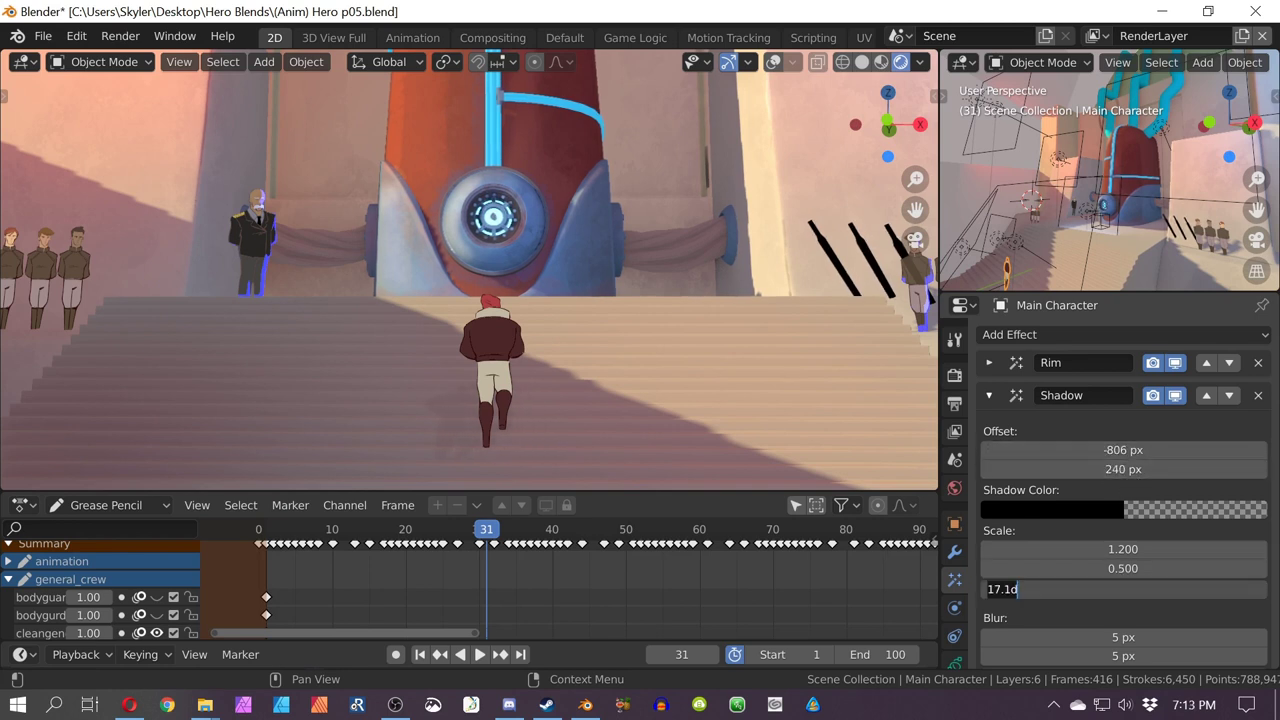
Step: Set the main character's Shadow rotation to 0° and its offset to 19 px in X and 573 px in Y
key("Return")
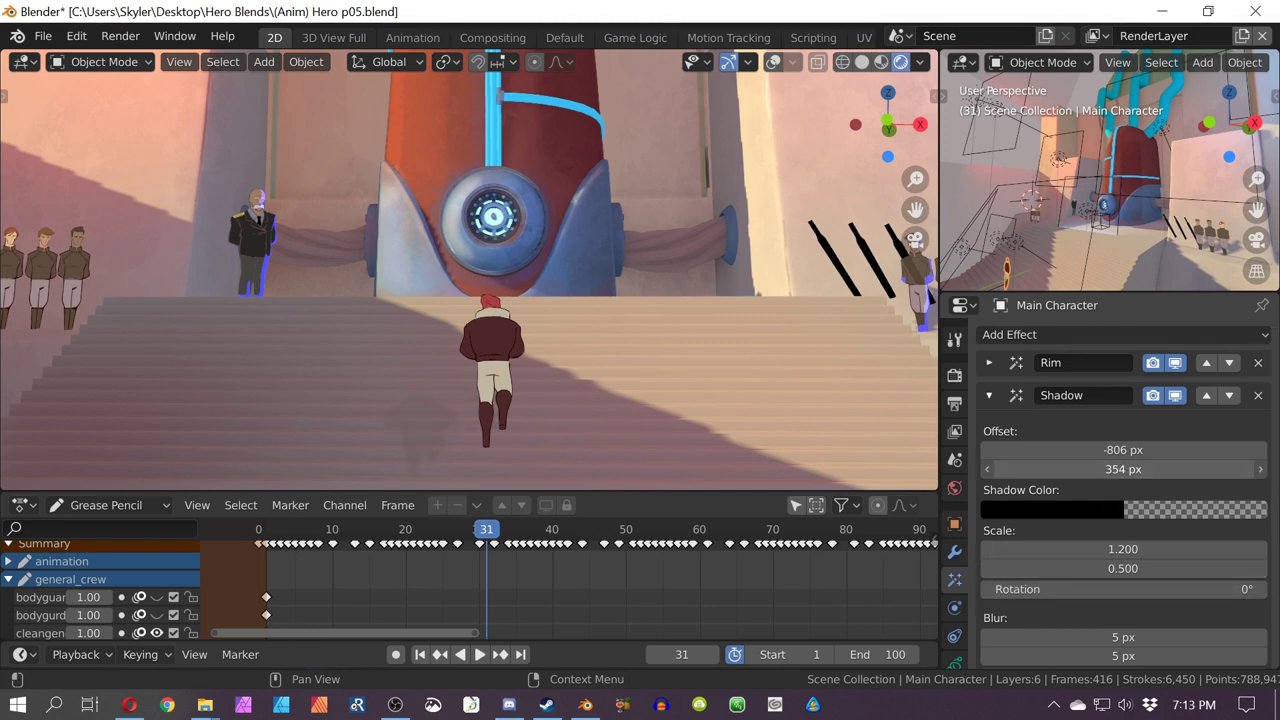
left_click_drag(1123, 450, 1250, 450)
scroll(1097, 571, "down", 2)
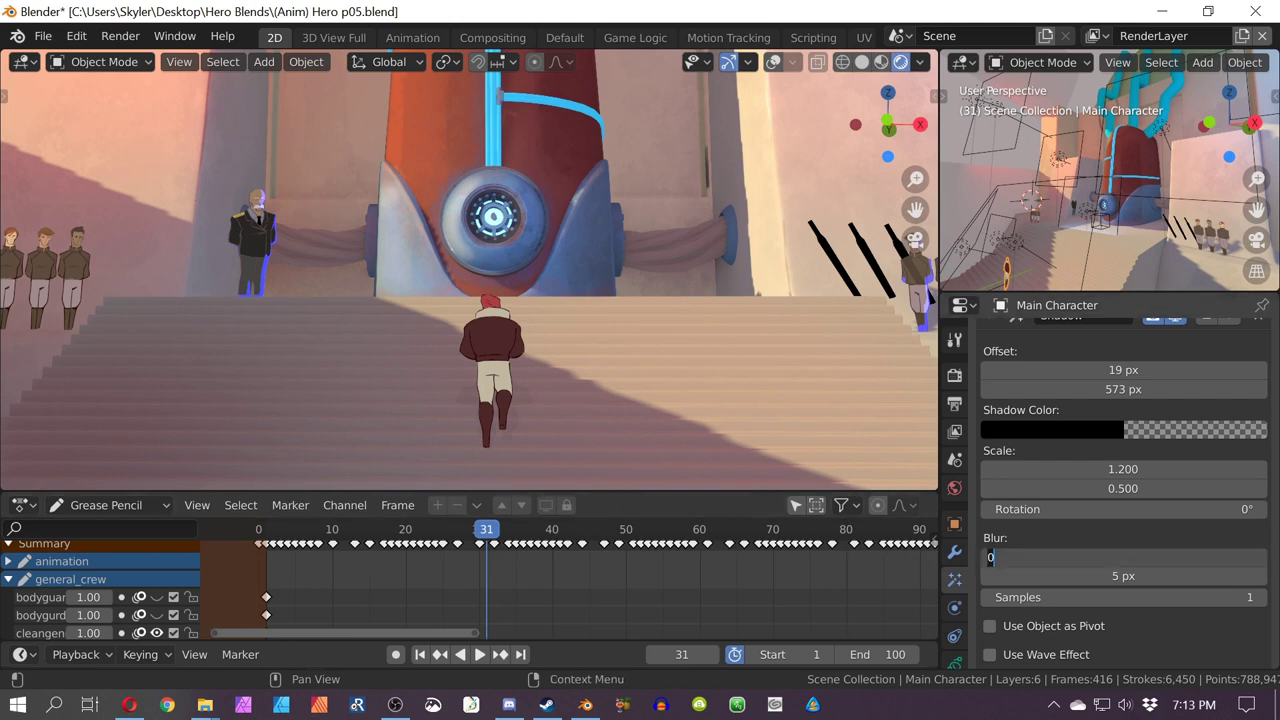
scroll(1062, 566, "down", 1)
scroll(443, 480, "up", 1)
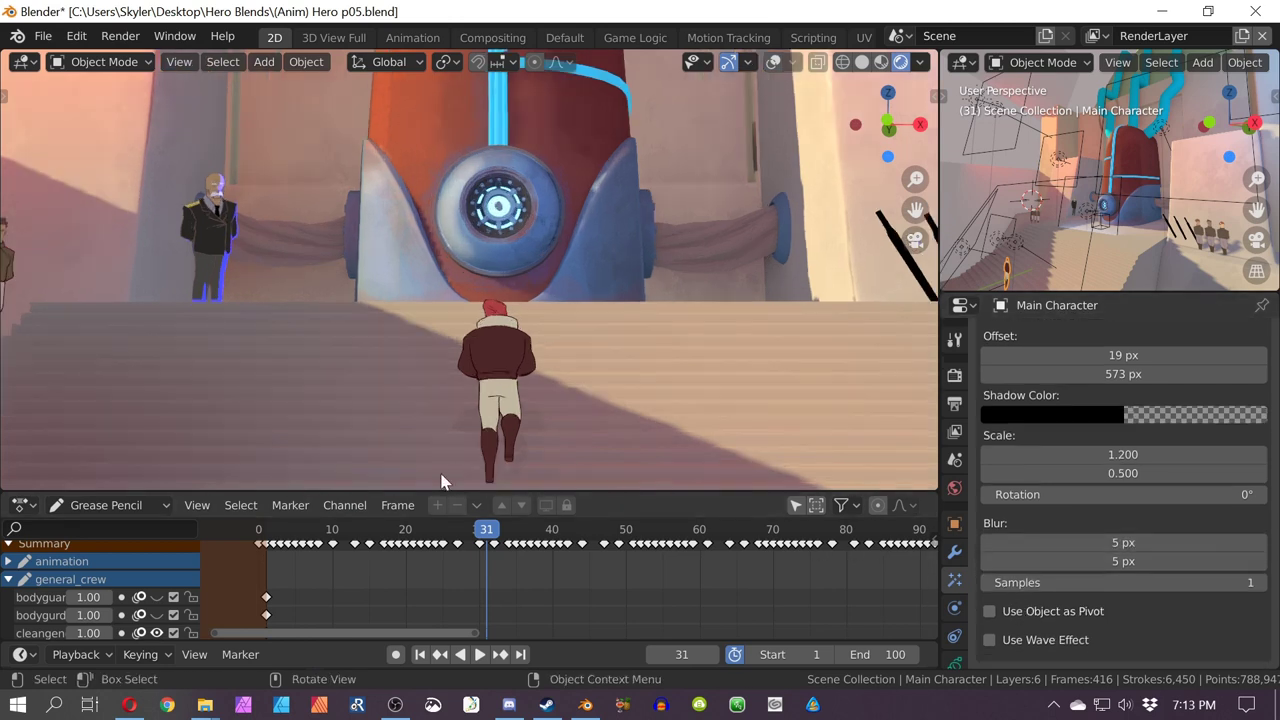
Step: Play the animation from frame 0, examine the shot through the camera and the flat characters from the side, and stop playback
left_click_drag(483, 535, 258, 530)
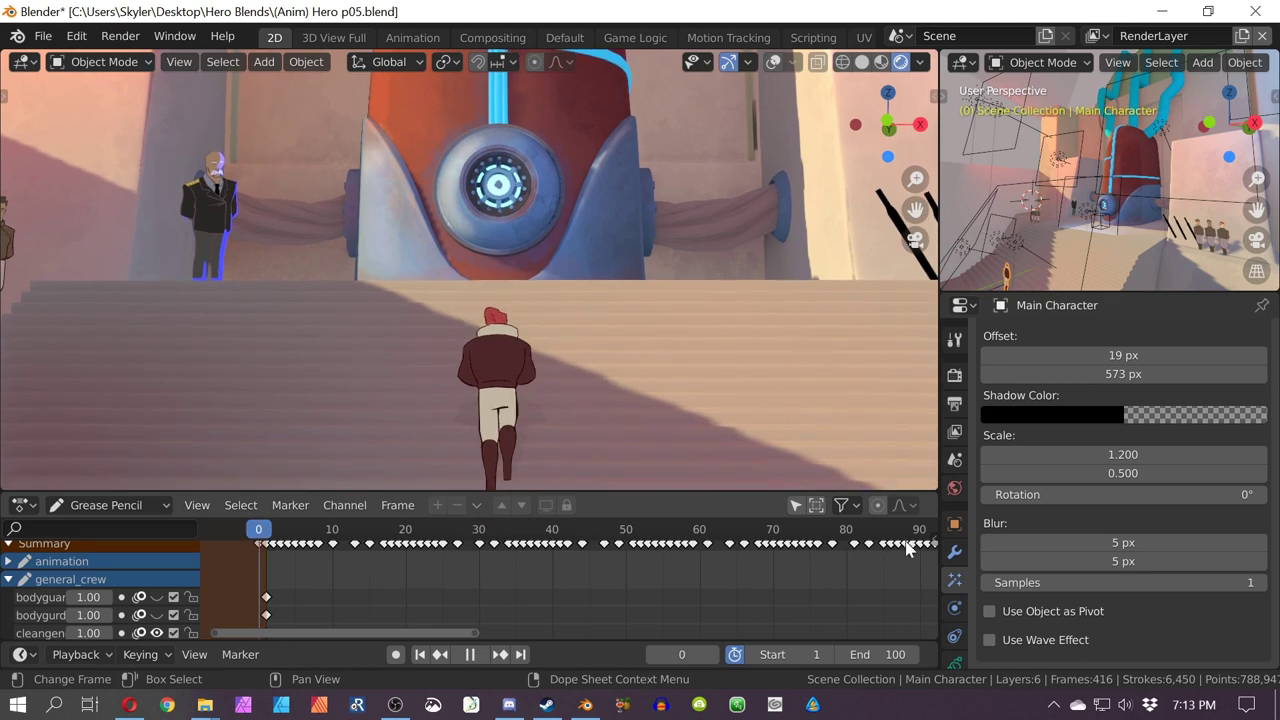
scroll(741, 342, "down", 1)
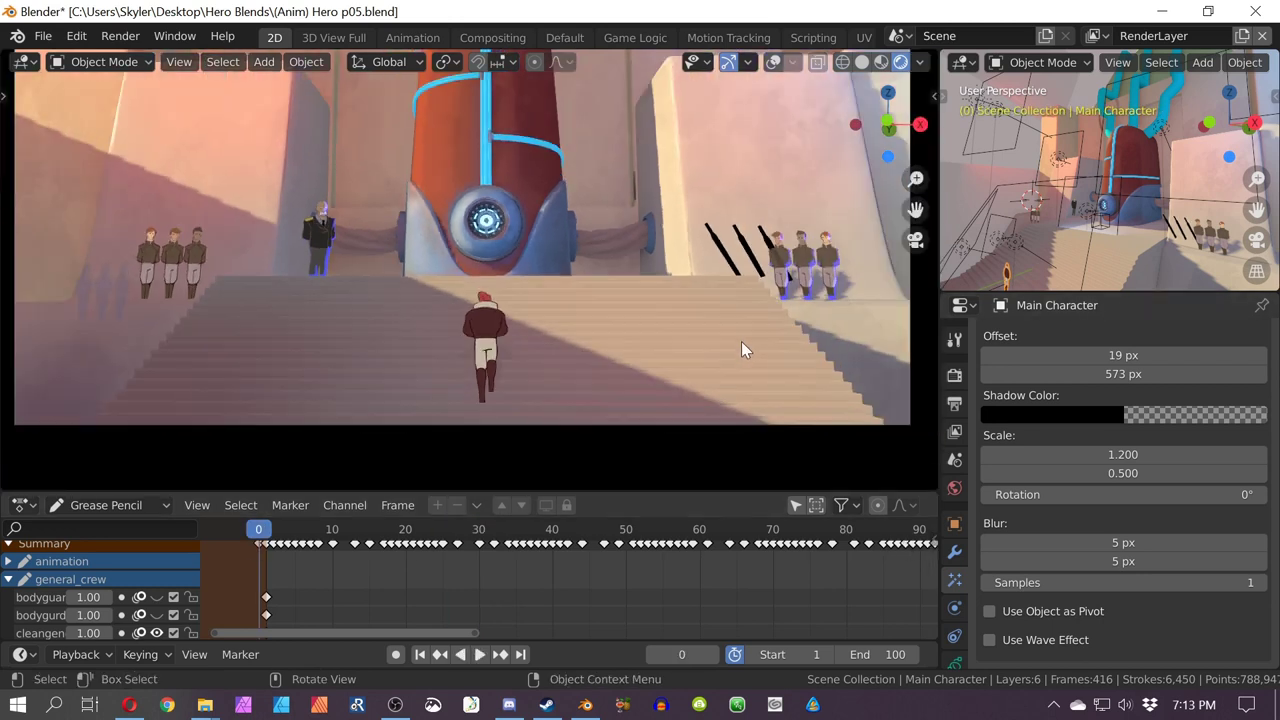
middle_click_drag(683, 277, 687, 327, "shift")
key("space")
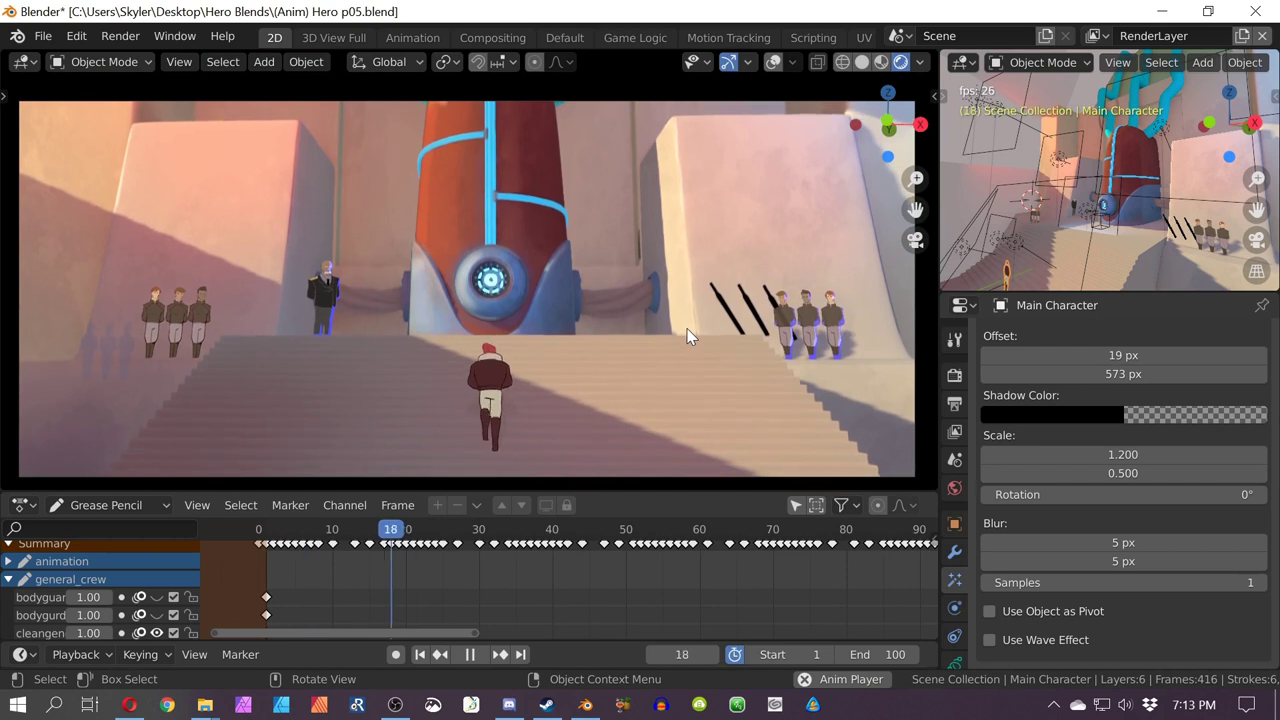
middle_click_drag(687, 336, 577, 351)
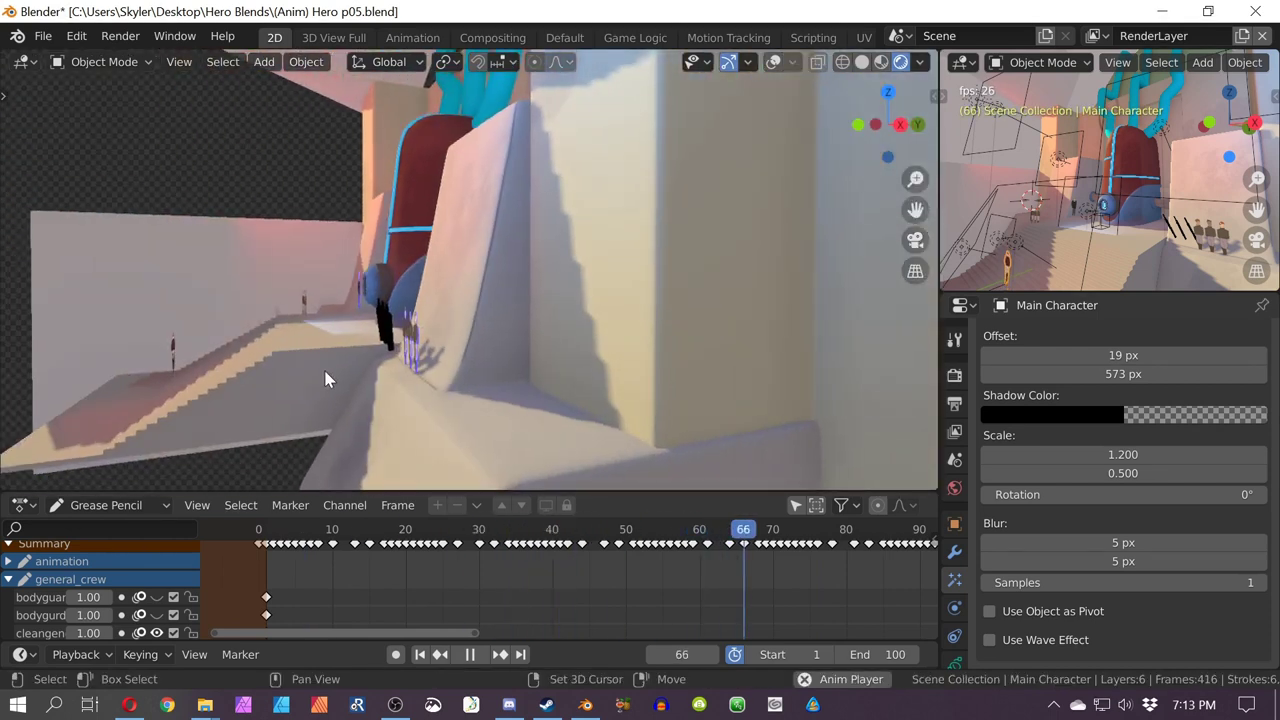
middle_click_drag(326, 374, 519, 301)
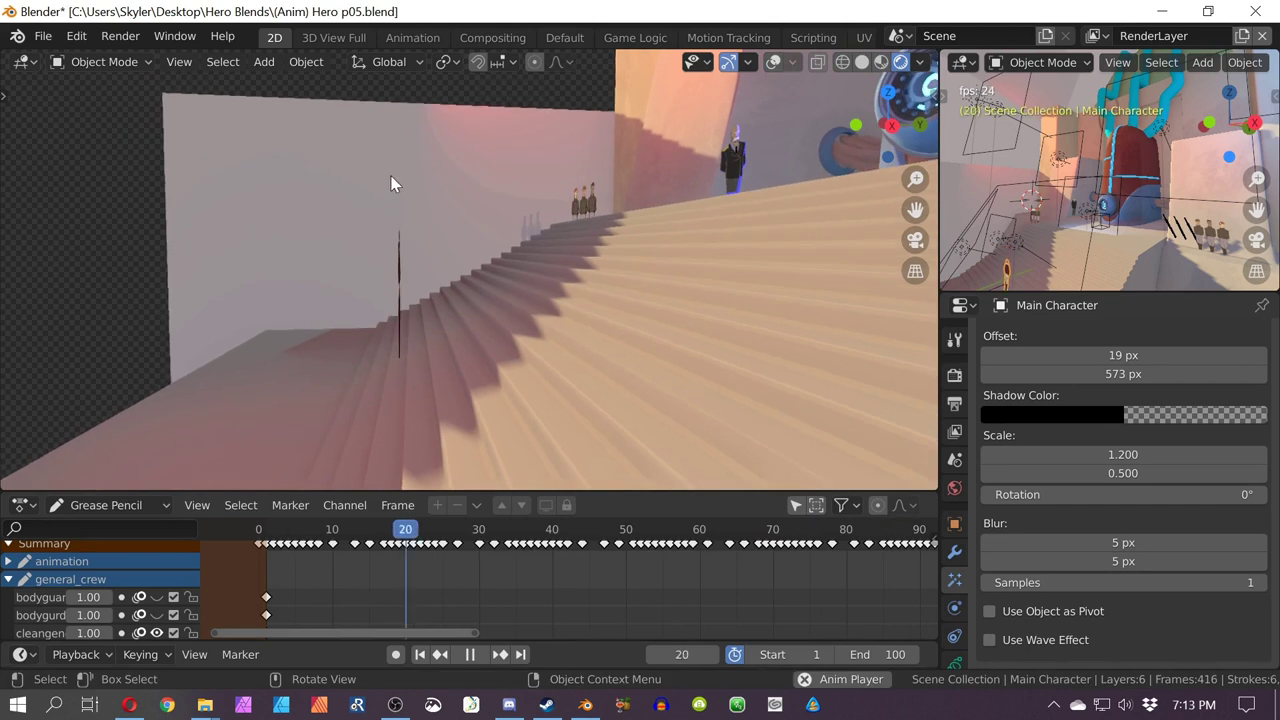
middle_click_drag(392, 183, 441, 291)
key("space")
Step: Try to move the slanted black props beside the three soldiers
left_click(558, 195)
scroll(579, 191, "up", 3)
left_click(475, 265)
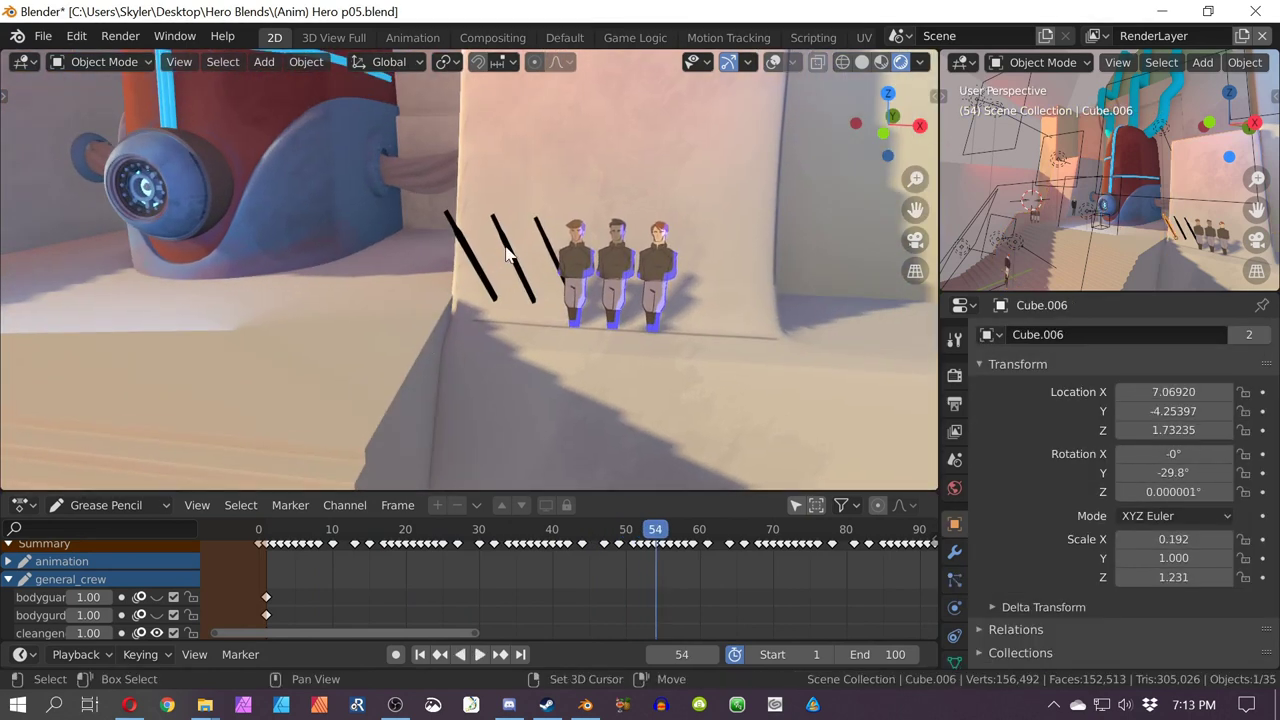
key("g")
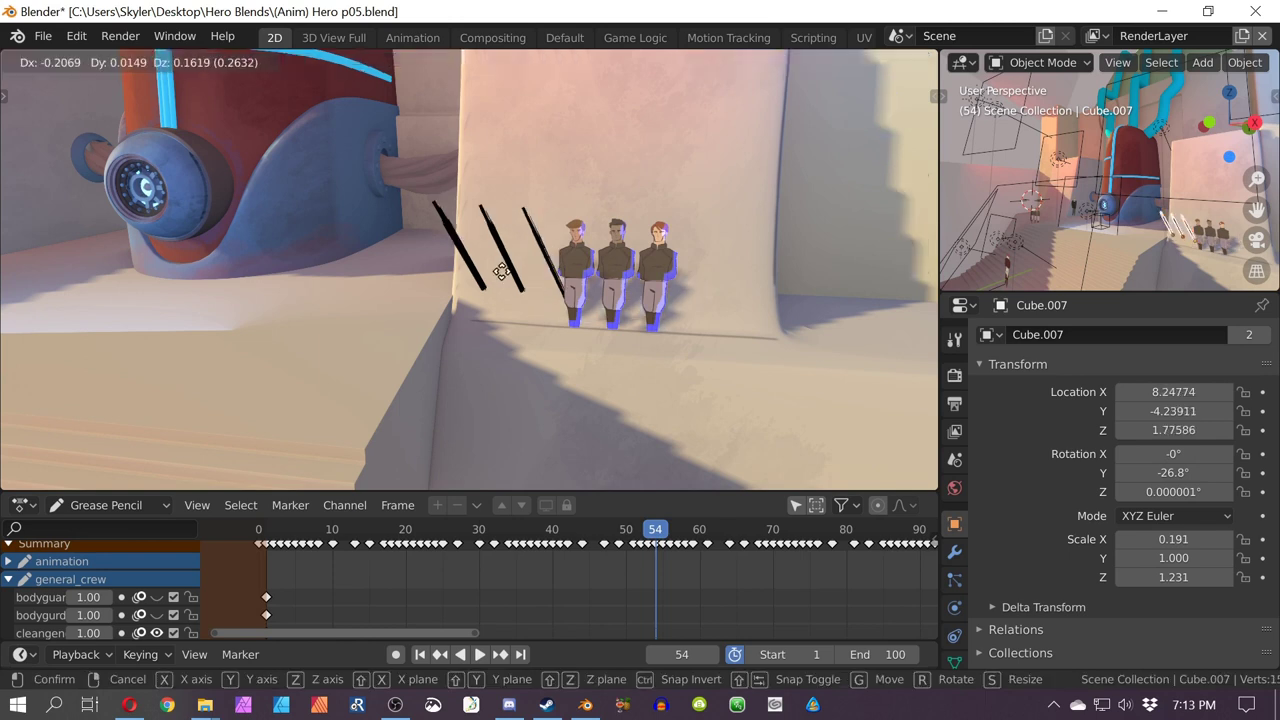
right_click(459, 170)
Step: Try to move the group of three soldiers standing beside the black props
middle_click_drag(654, 295, 628, 288)
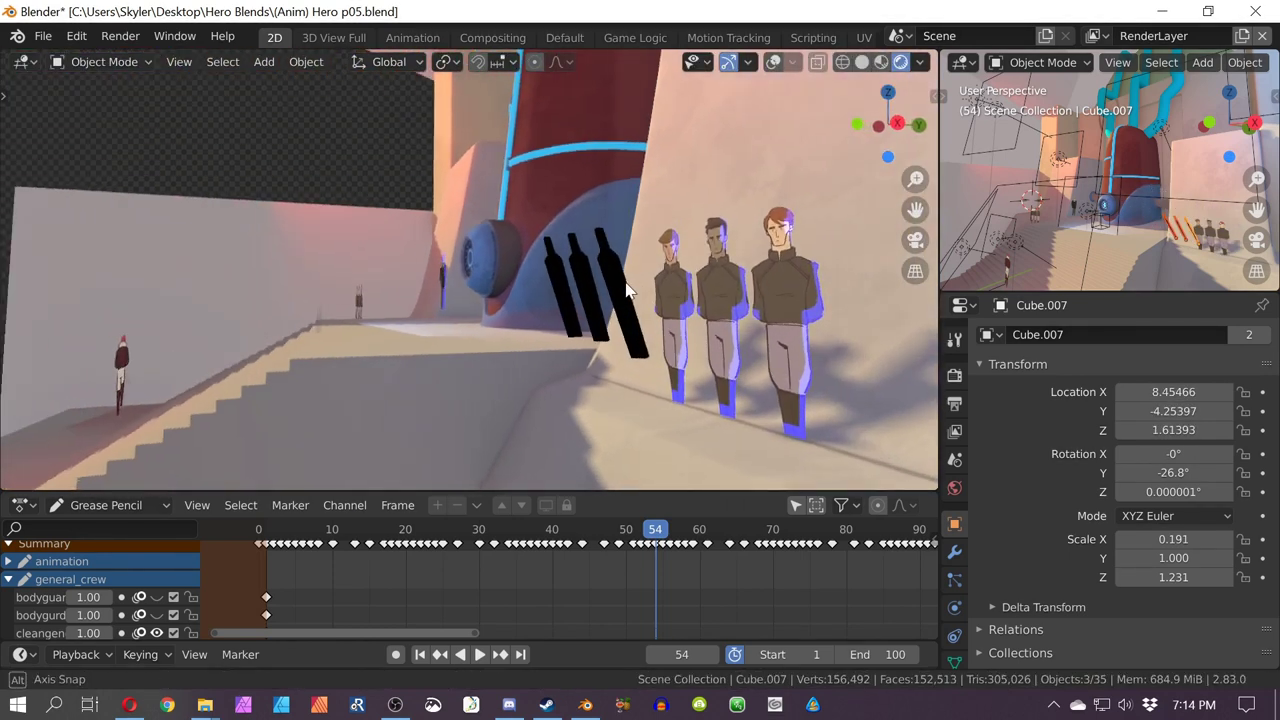
left_click(785, 277)
key("g")
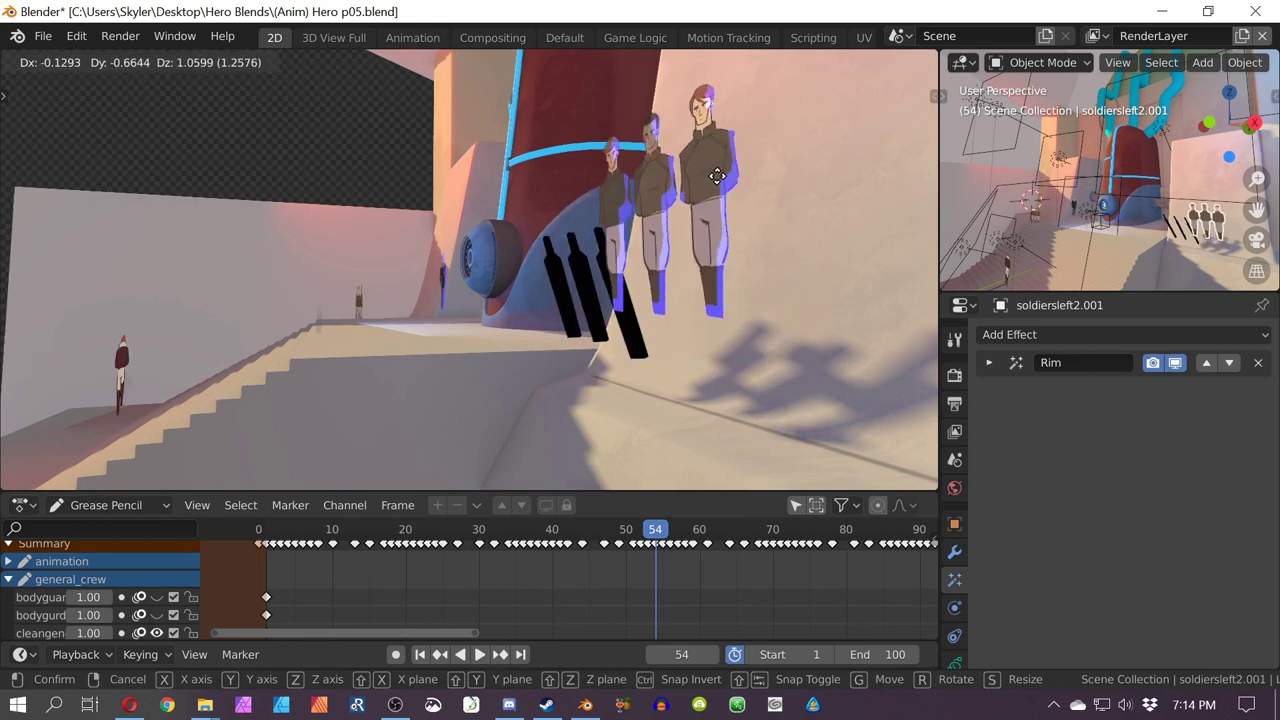
right_click(717, 176)
middle_click_drag(652, 357, 746, 358)
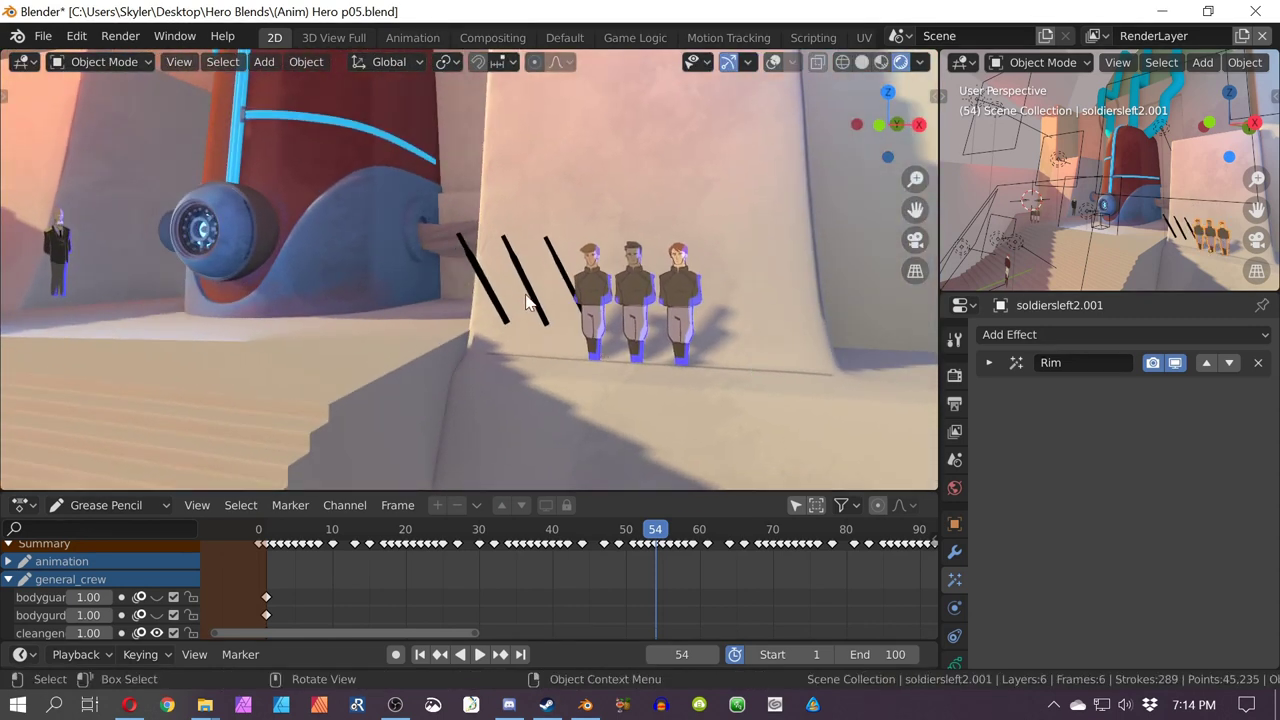
Step: Select one of the black props and examine the soldiers, main character and stairs from several angles
left_click(530, 300)
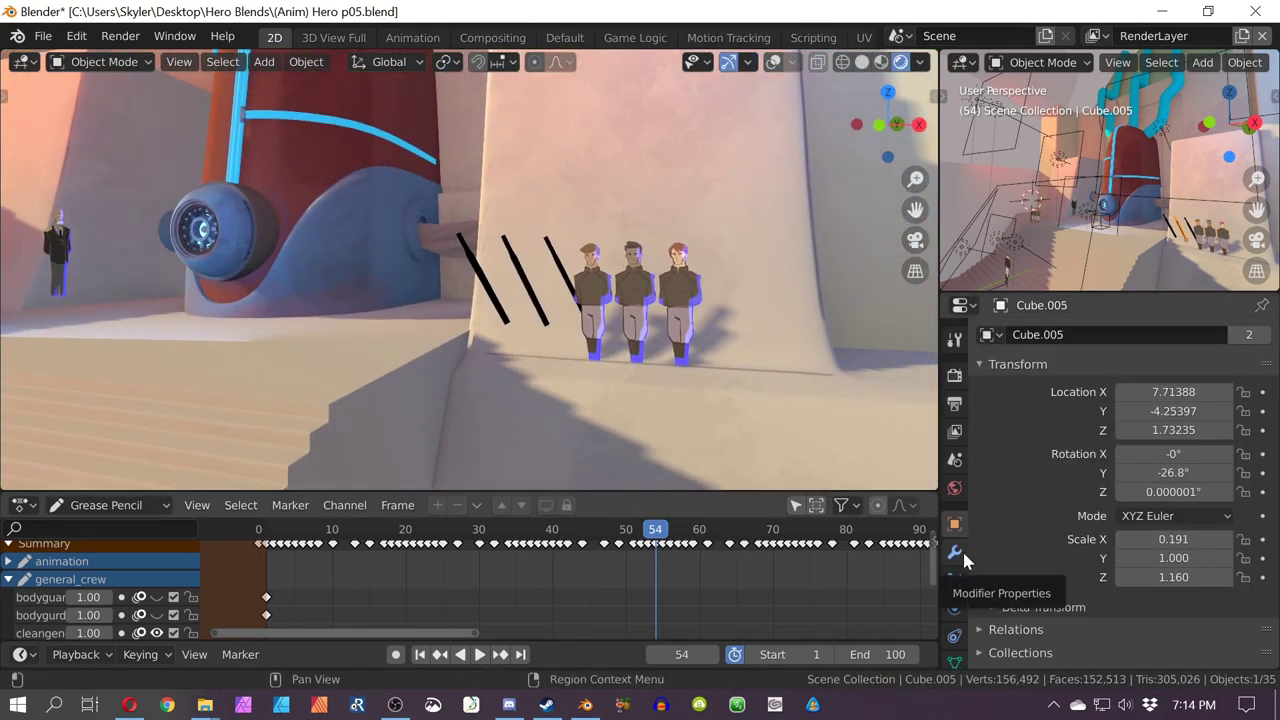
scroll(1050, 603, "down", 5)
scroll(1059, 596, "up", 5)
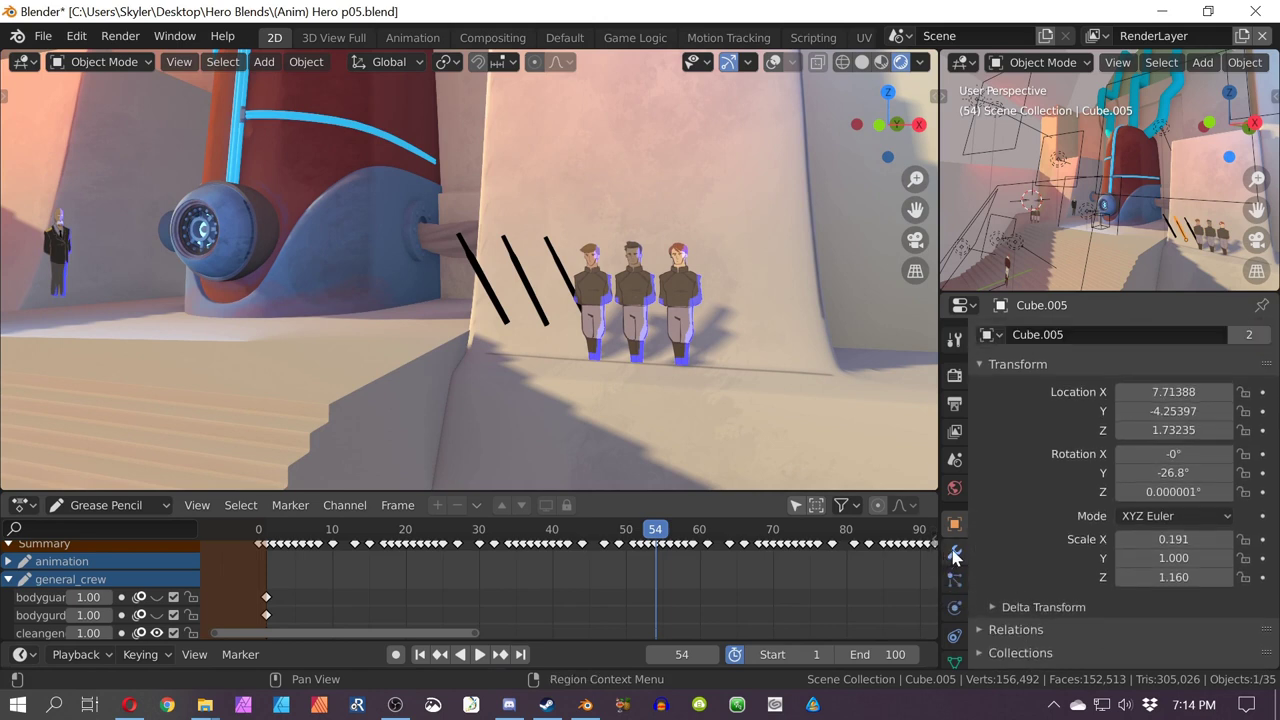
scroll(997, 486, "down", 3)
scroll(997, 486, "up", 3)
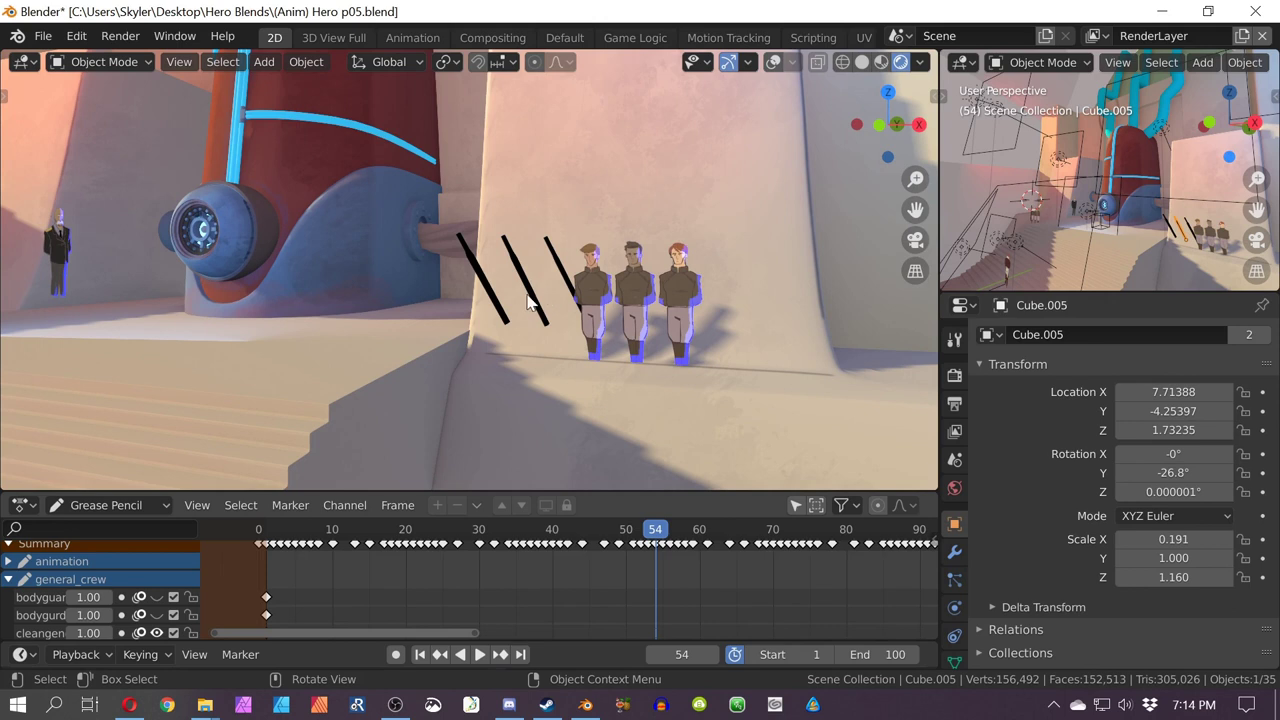
middle_click_drag(530, 303, 599, 383)
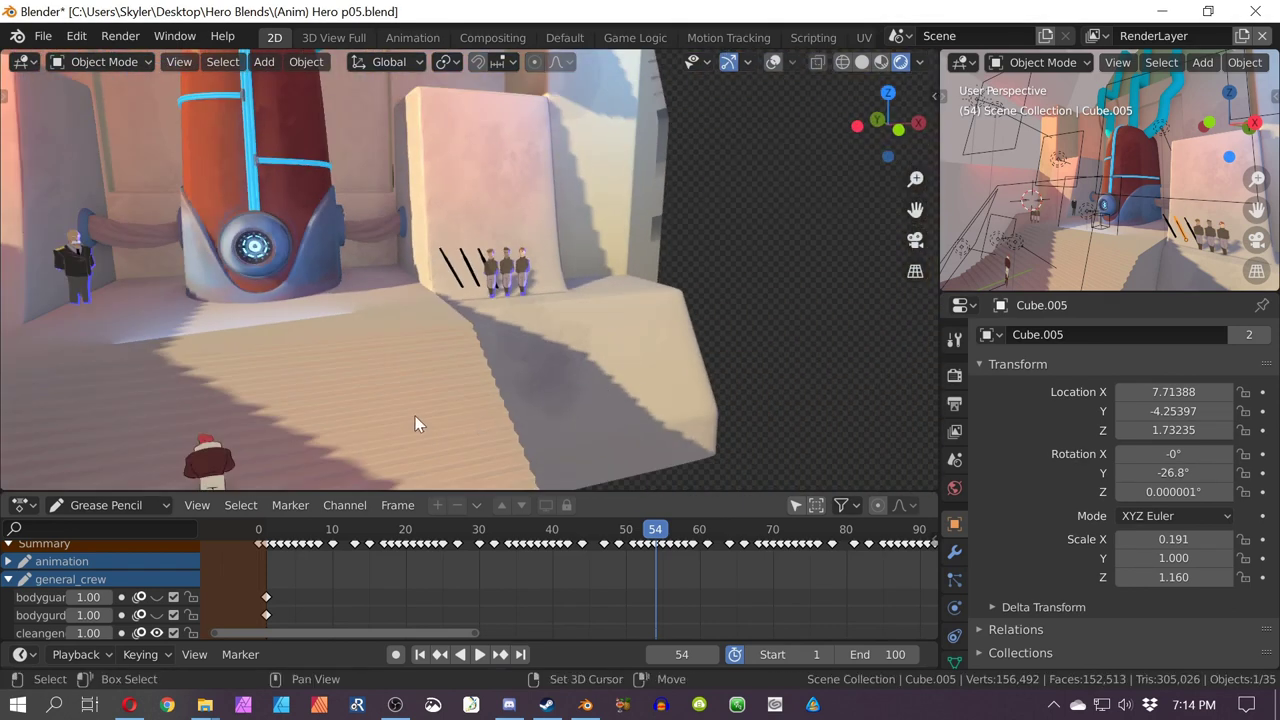
middle_click_drag(415, 416, 587, 298)
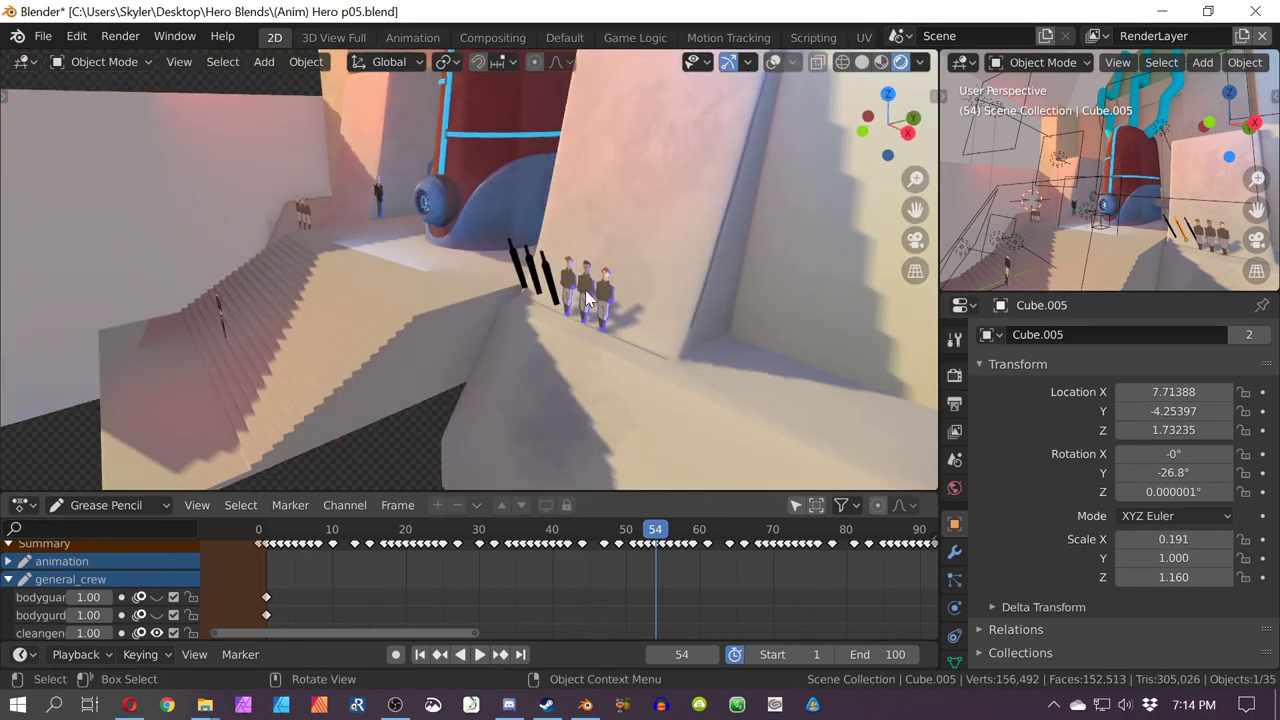
middle_click_drag(665, 348, 567, 303)
scroll(457, 334, "up", 6)
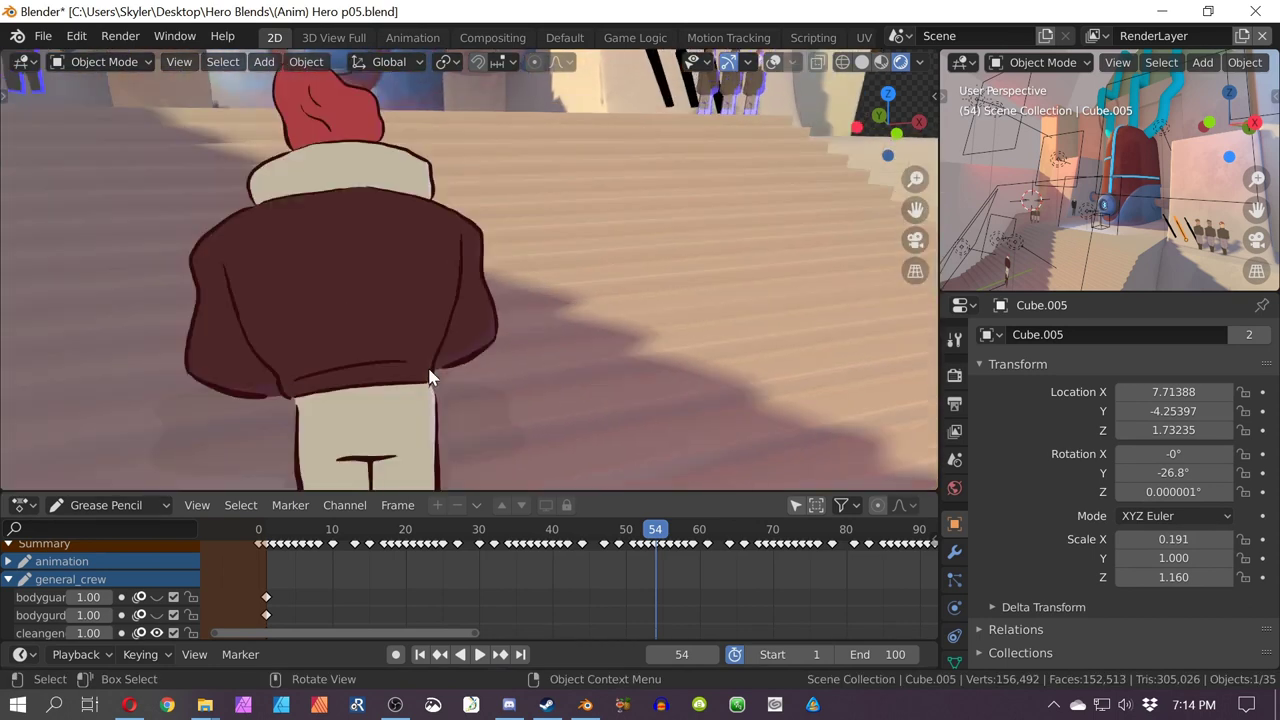
middle_click_drag(447, 349, 557, 316)
middle_click_drag(427, 277, 520, 385)
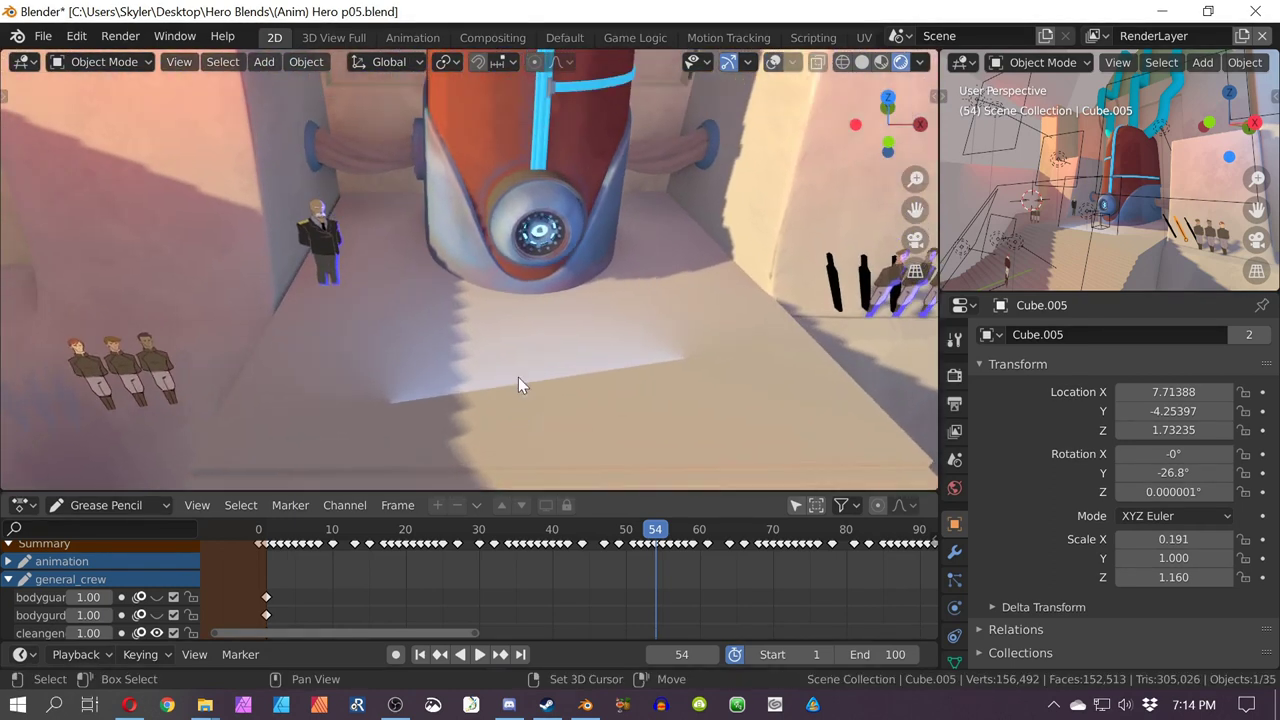
Step: Select the officer, play the animation through the camera for a closer look at him, and stop playback
left_click(341, 300)
key("KP_0")
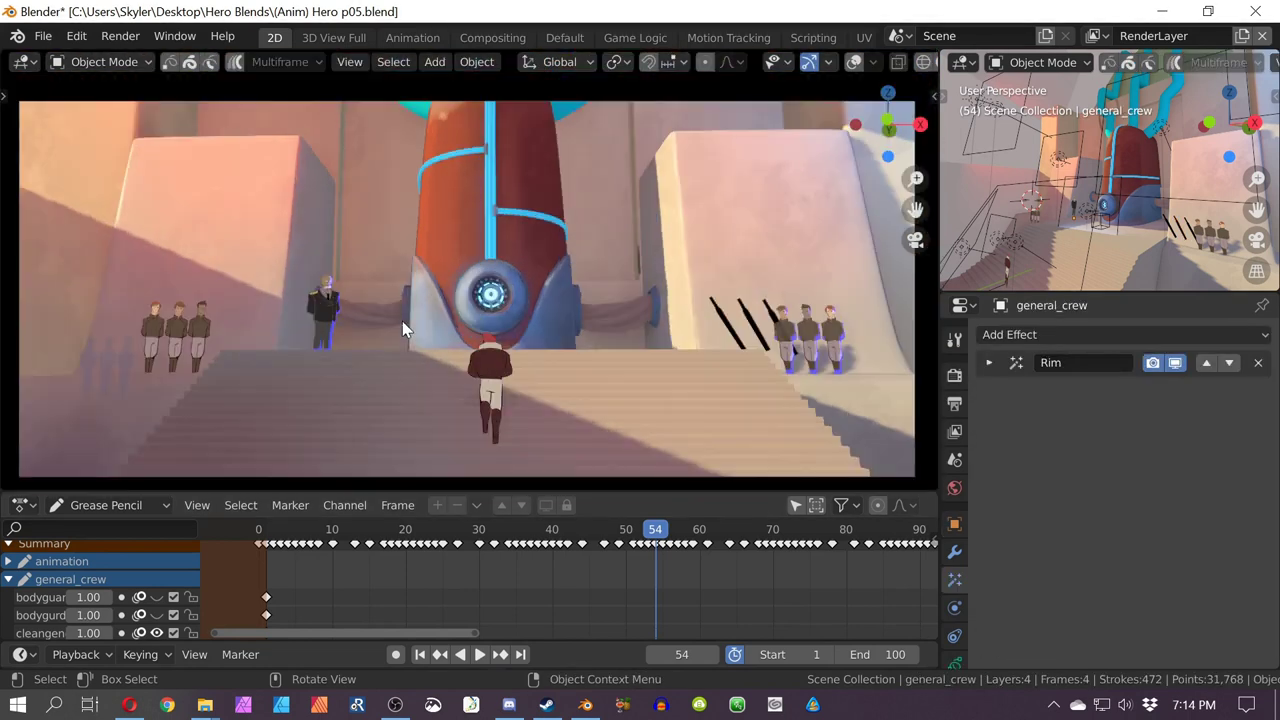
key("space")
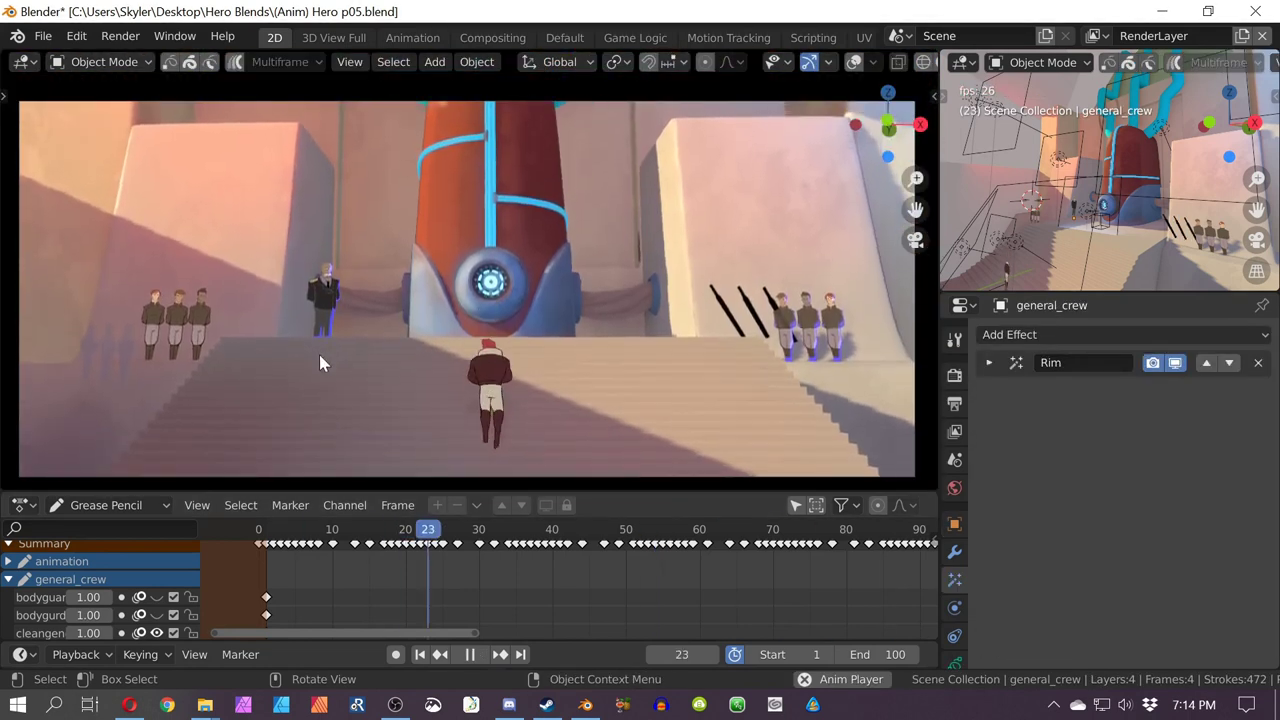
scroll(179, 407, "up", 5)
left_click(205, 447)
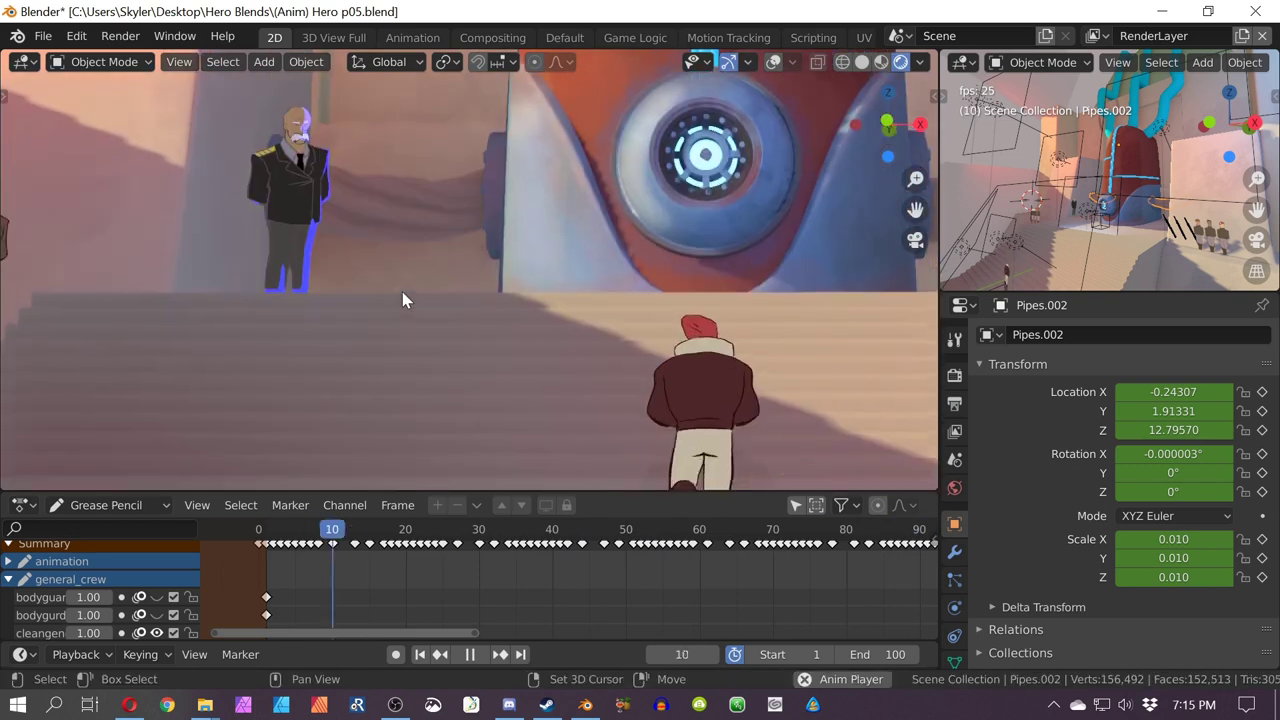
left_click(954, 580)
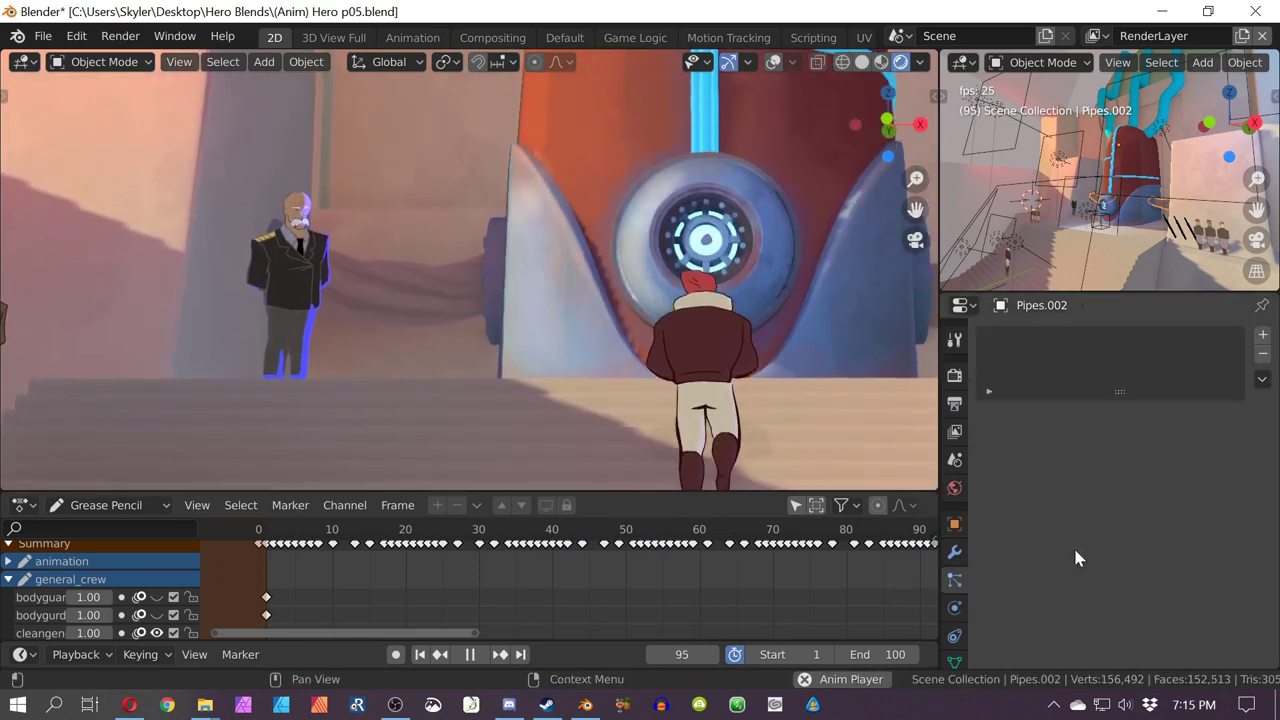
key("space")
Step: Expand the officer's Rim effect settings and set its X offset to 30 px
left_click(292, 242)
scroll(972, 620, "down", 3)
left_click(954, 580)
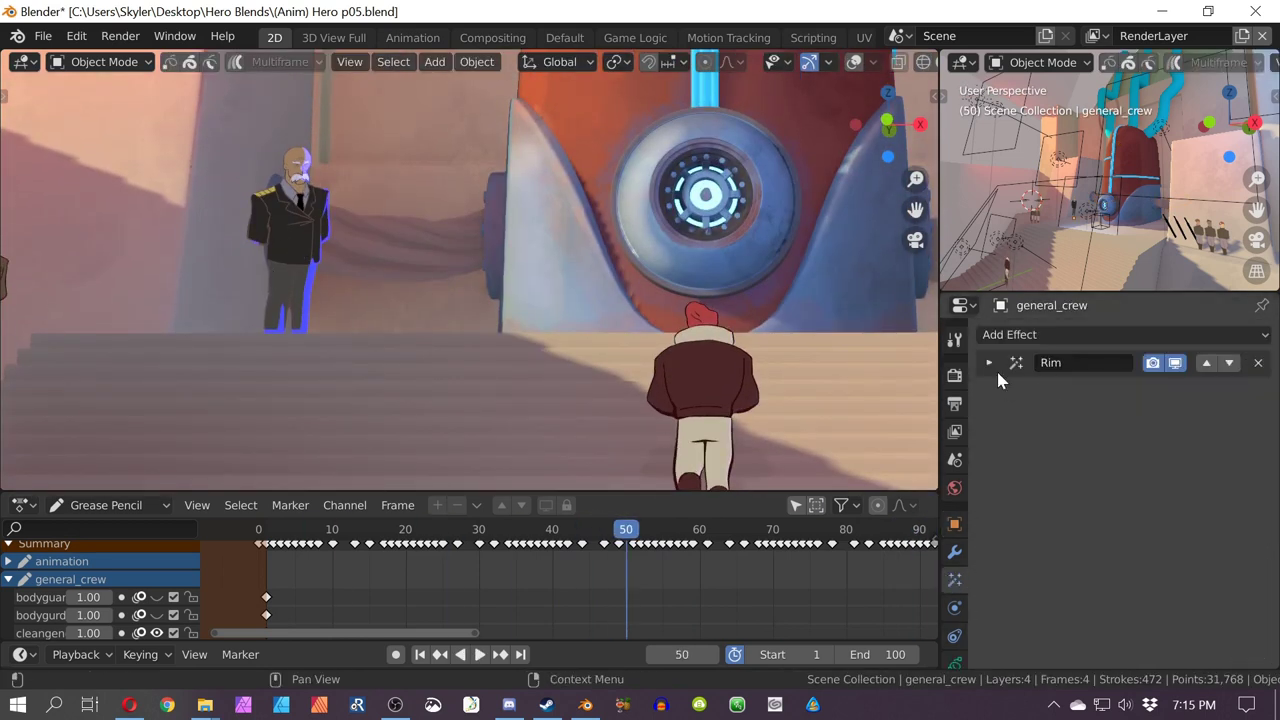
left_click(989, 363)
left_click_drag(1120, 418, 1084, 418)
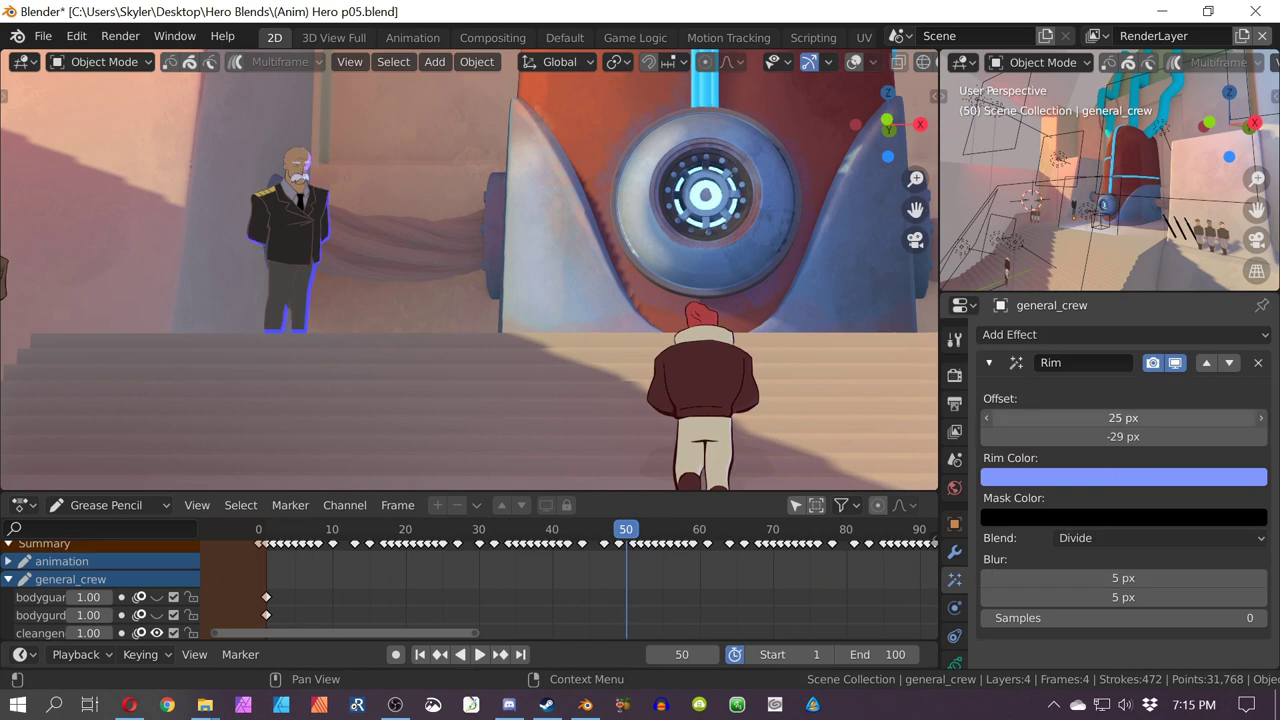
Step: Try a pale lavender rim color on the officer and undo the color change
left_click(1090, 484)
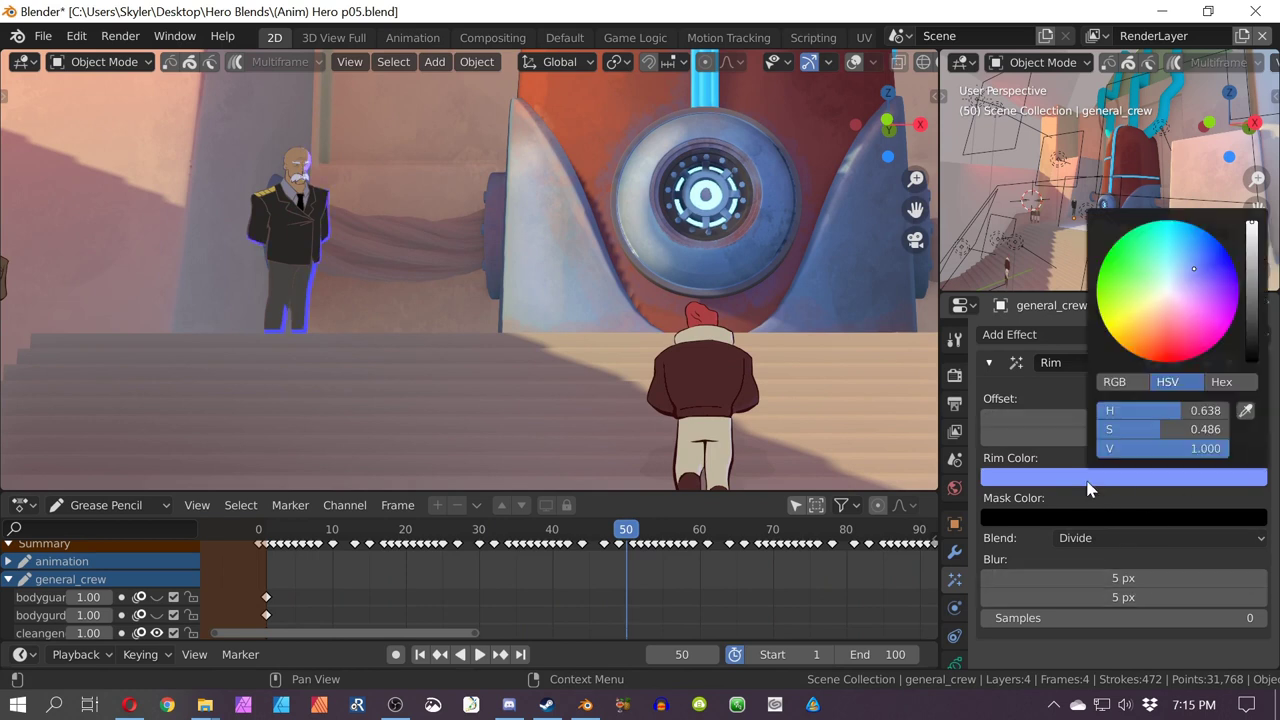
left_click_drag(1195, 269, 1178, 287)
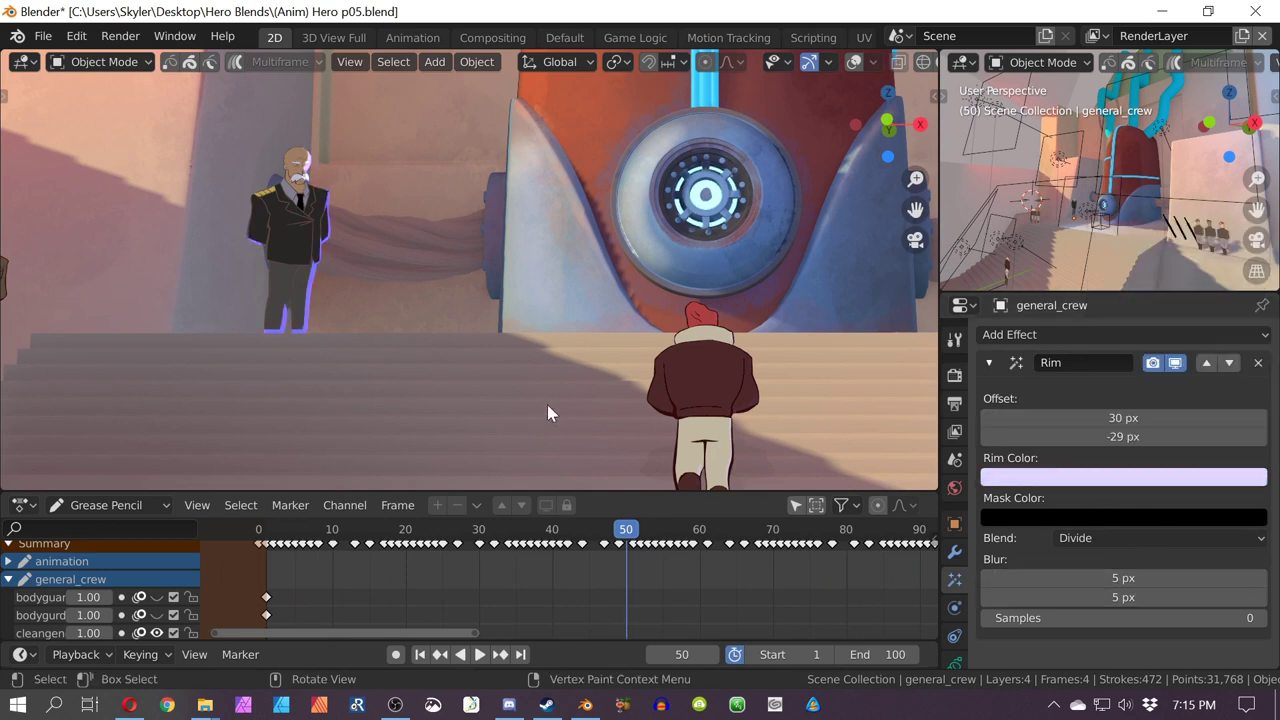
scroll(683, 365, "down", 3)
middle_click_drag(683, 365, 484, 417, "shift")
key("ctrl+z")
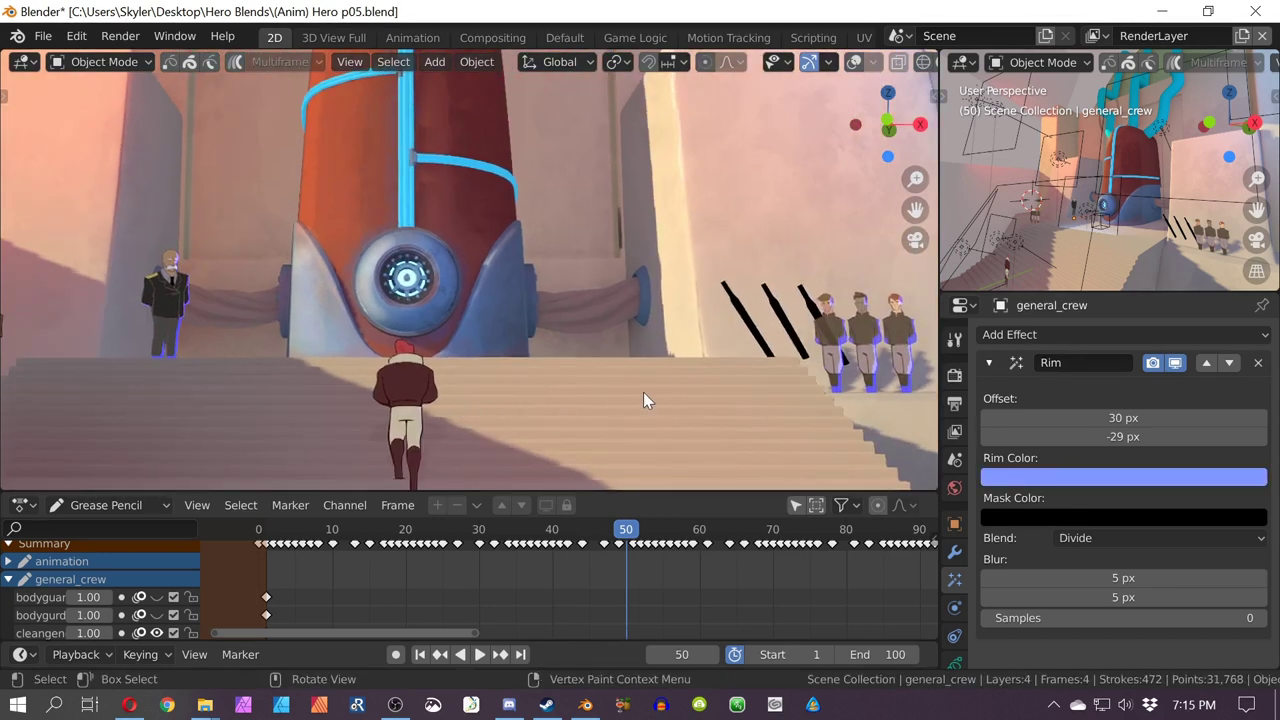
Step: Select the three soldiers beside the black props and expand their Rim effect settings
middle_click_drag(915, 321, 727, 309, "shift")
left_click(705, 325)
scroll(727, 383, "up", 2)
middle_click_drag(831, 352, 648, 302, "shift")
scroll(648, 302, "up", 3)
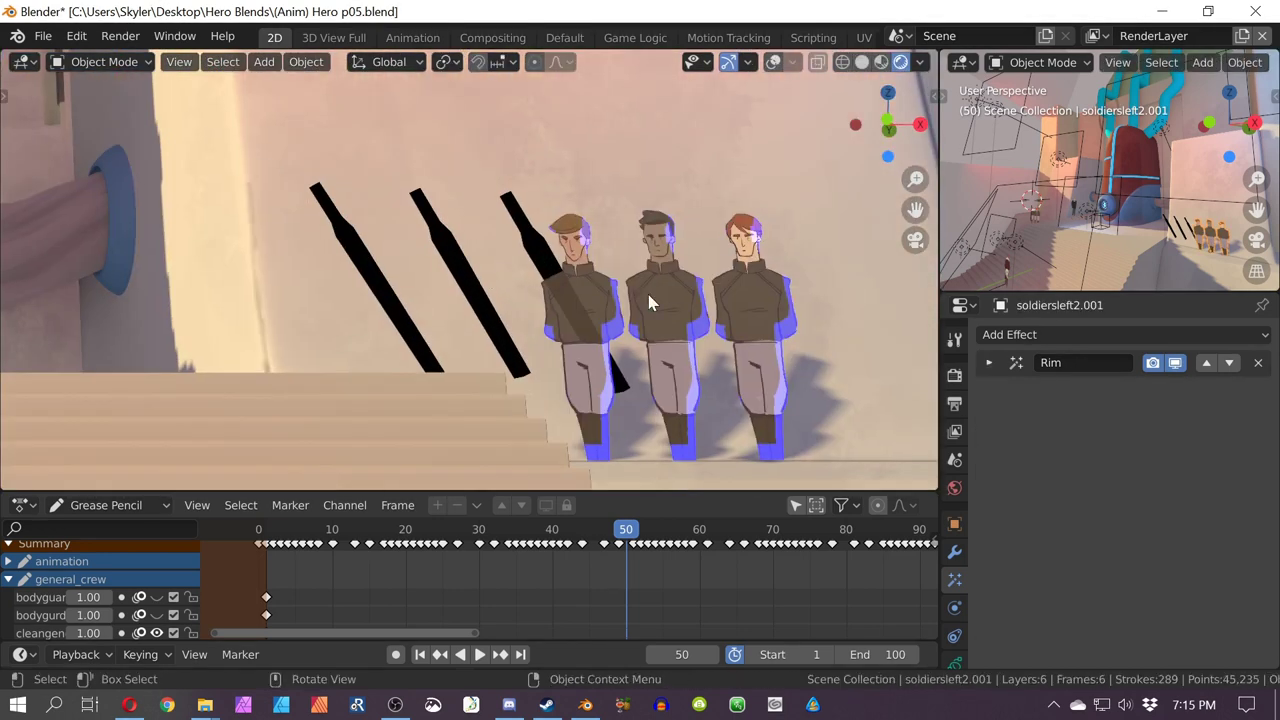
left_click(990, 363)
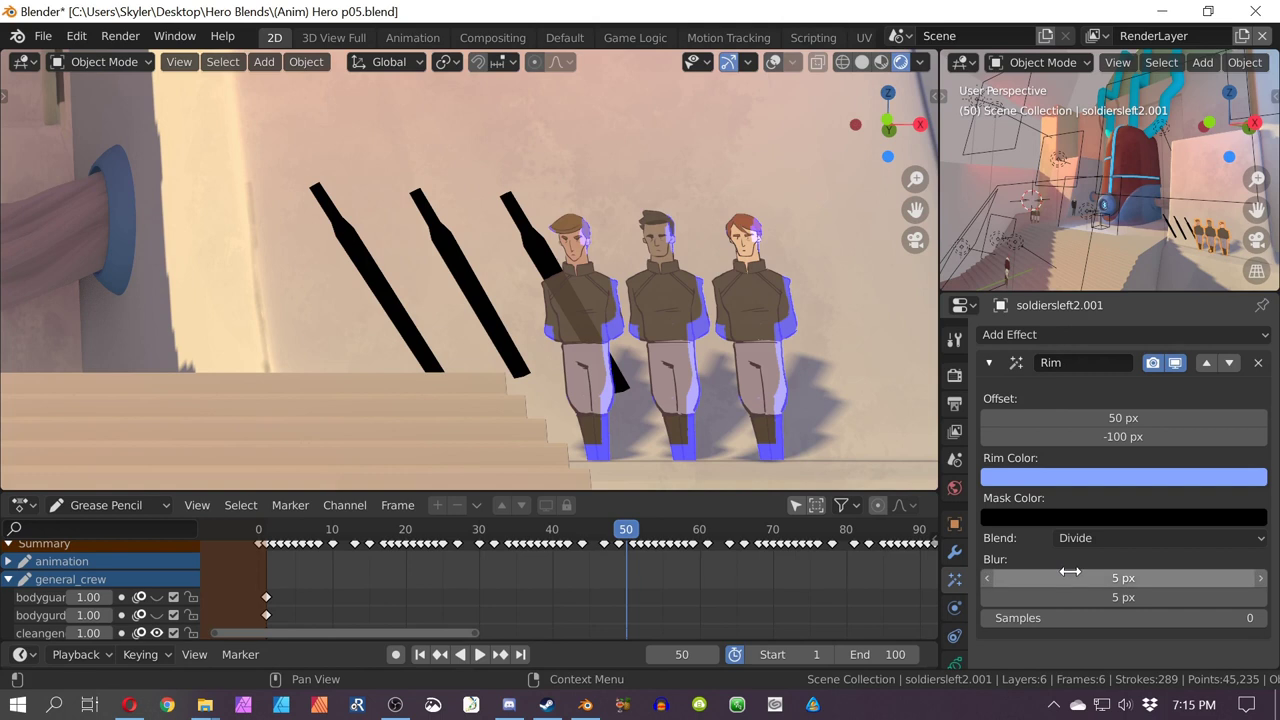
scroll(172, 309, "down", 4)
middle_click_drag(172, 309, 292, 309, "shift")
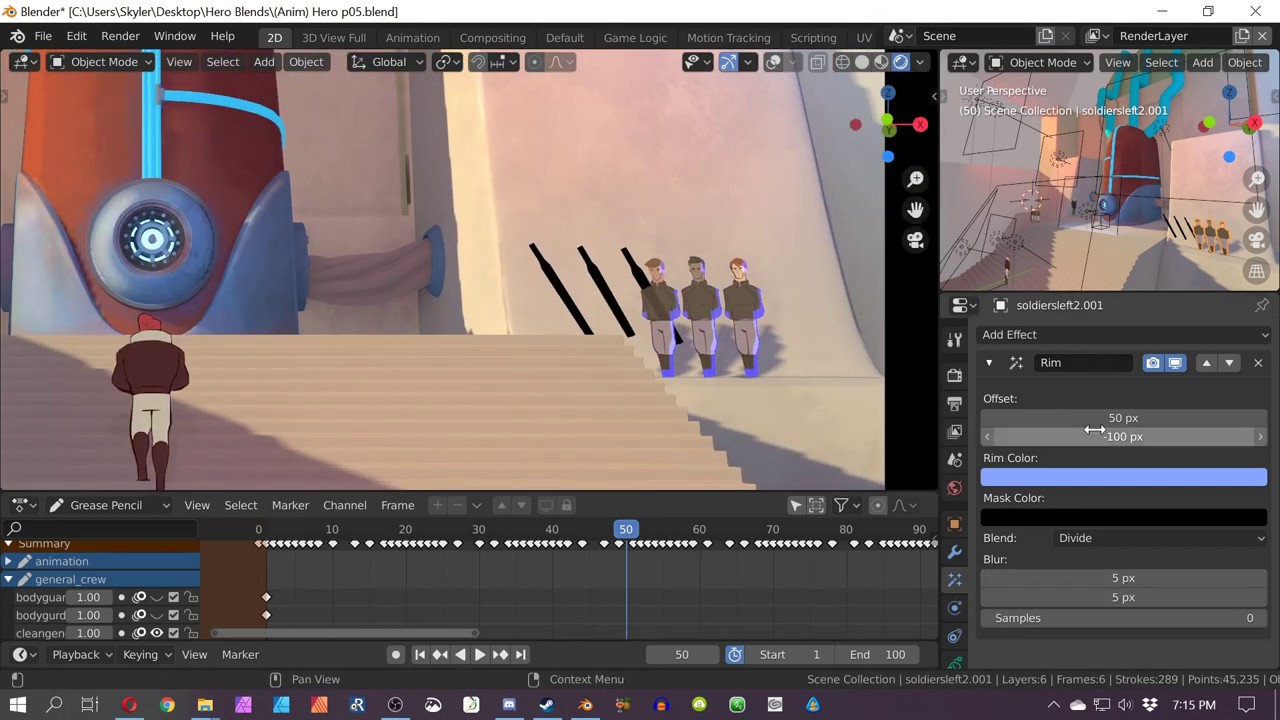
Step: Set the Rim offset of the soldiers beside the black props to about -27 px in X and -30 px in Y
mouse_move(1106, 436)
left_mouse_down()
mouse_move(1040, 436)
mouse_move(1064, 418)
mouse_move(1107, 418)
left_mouse_up()
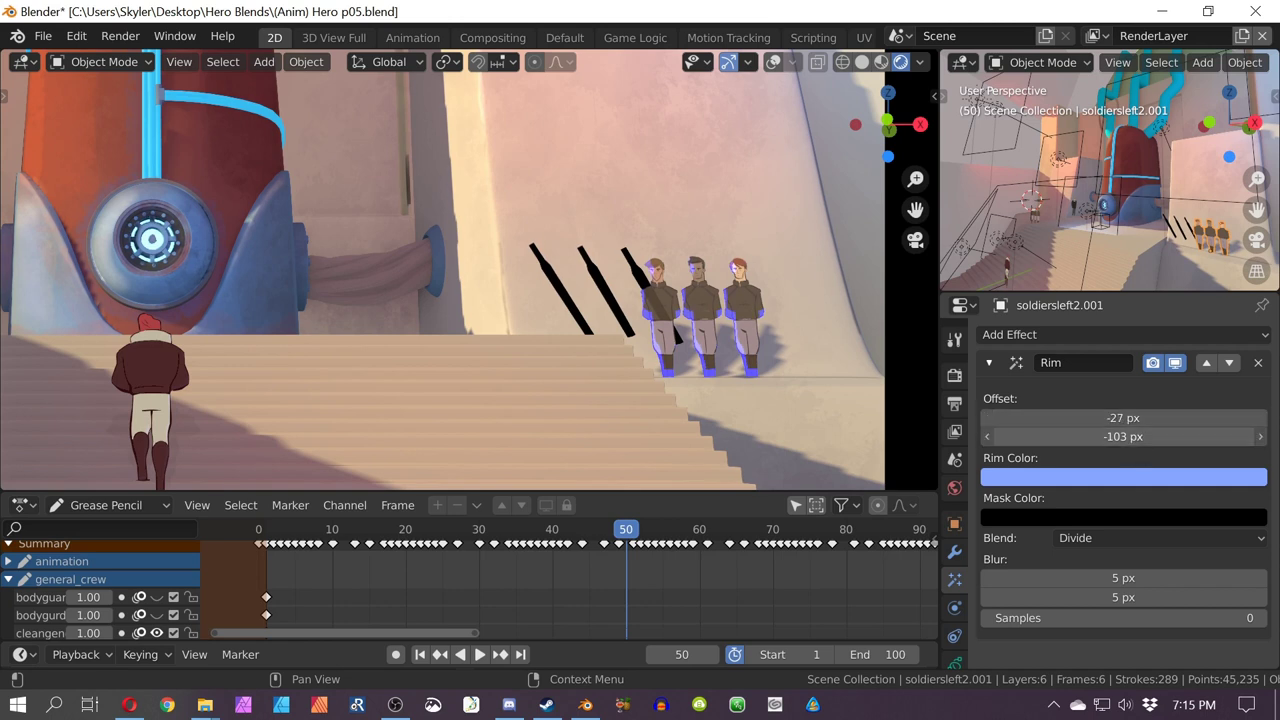
Step: Select the three soldiers in the shade beside the stairs, try moving them through the camera view, and cancel the move
middle_click_drag(463, 398, 297, 305)
middle_click_drag(315, 296, 291, 291)
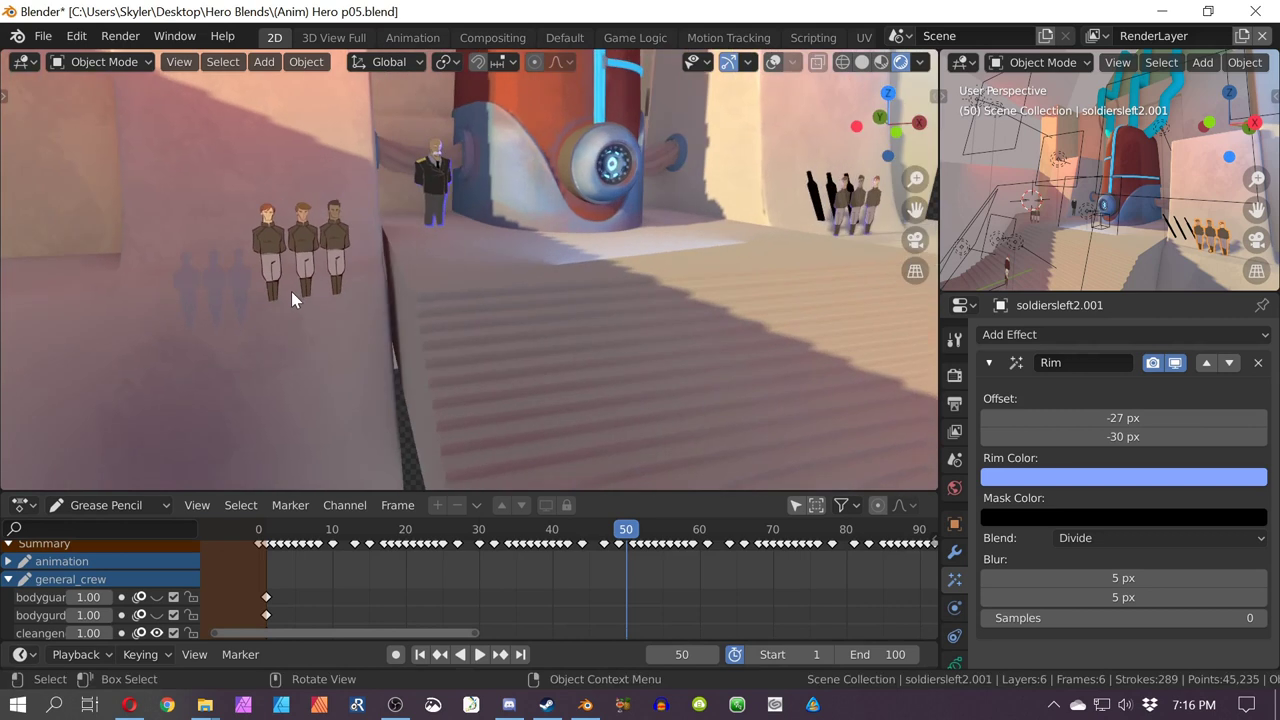
key("KP_0")
left_click(191, 315)
key("g")
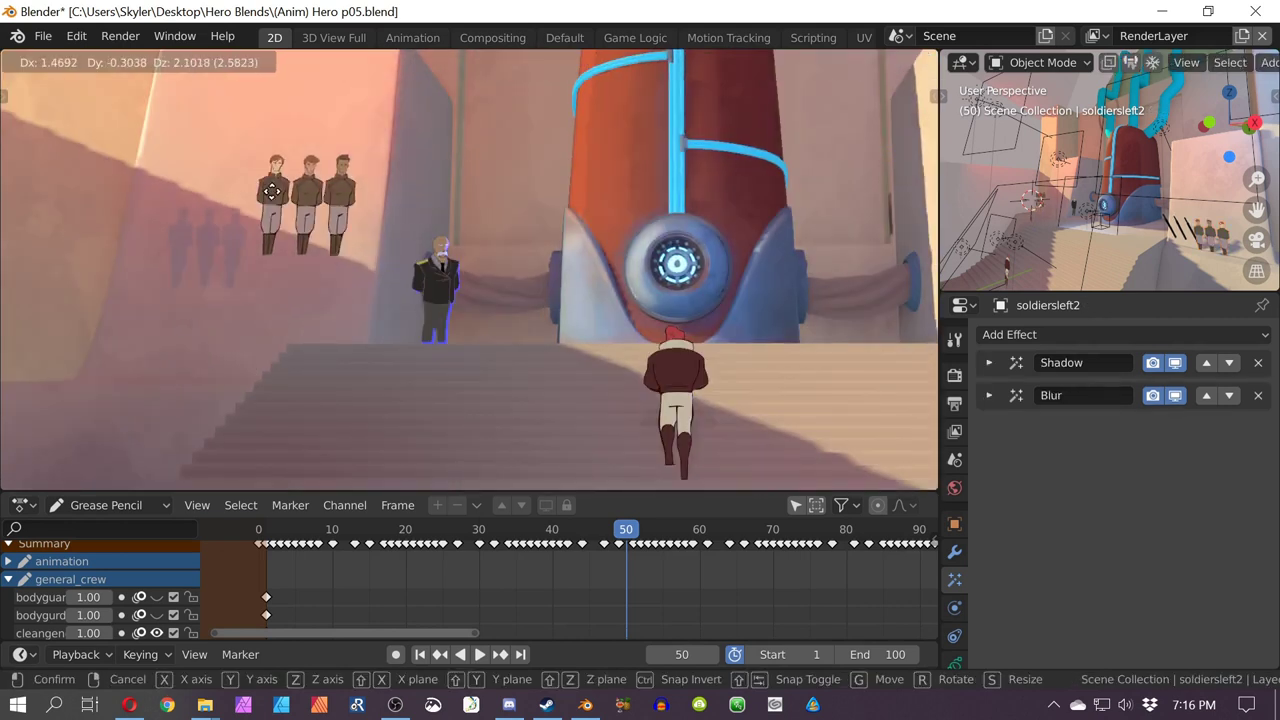
key("Escape")
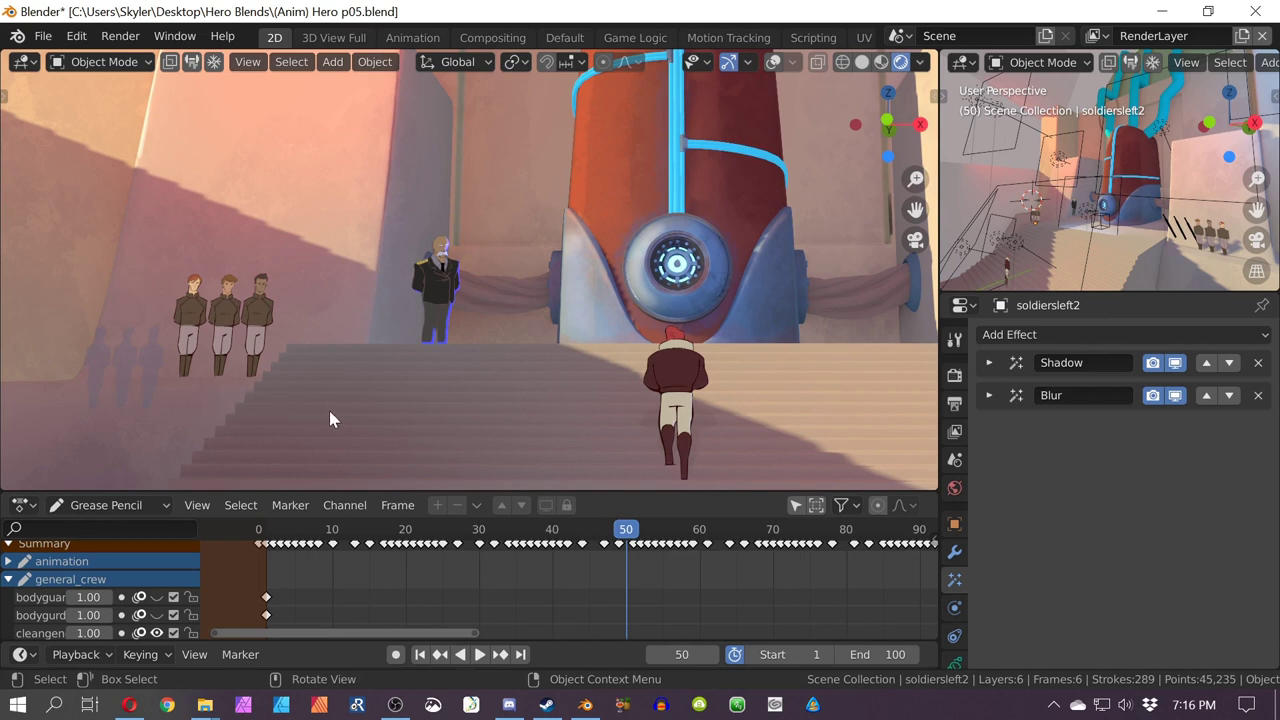
Step: Expand the shaded soldiers' Shadow effect settings, try an X scale of about 5.3, and undo the scale change
left_click(1000, 368)
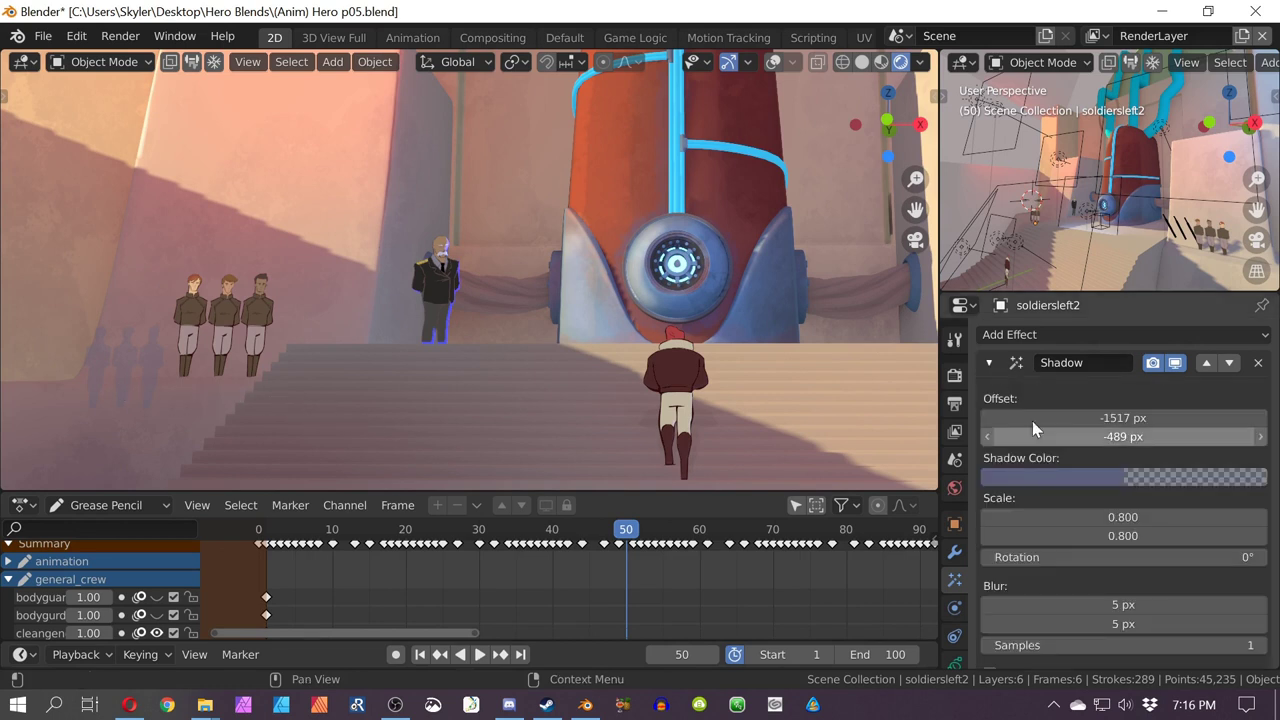
left_click(990, 364)
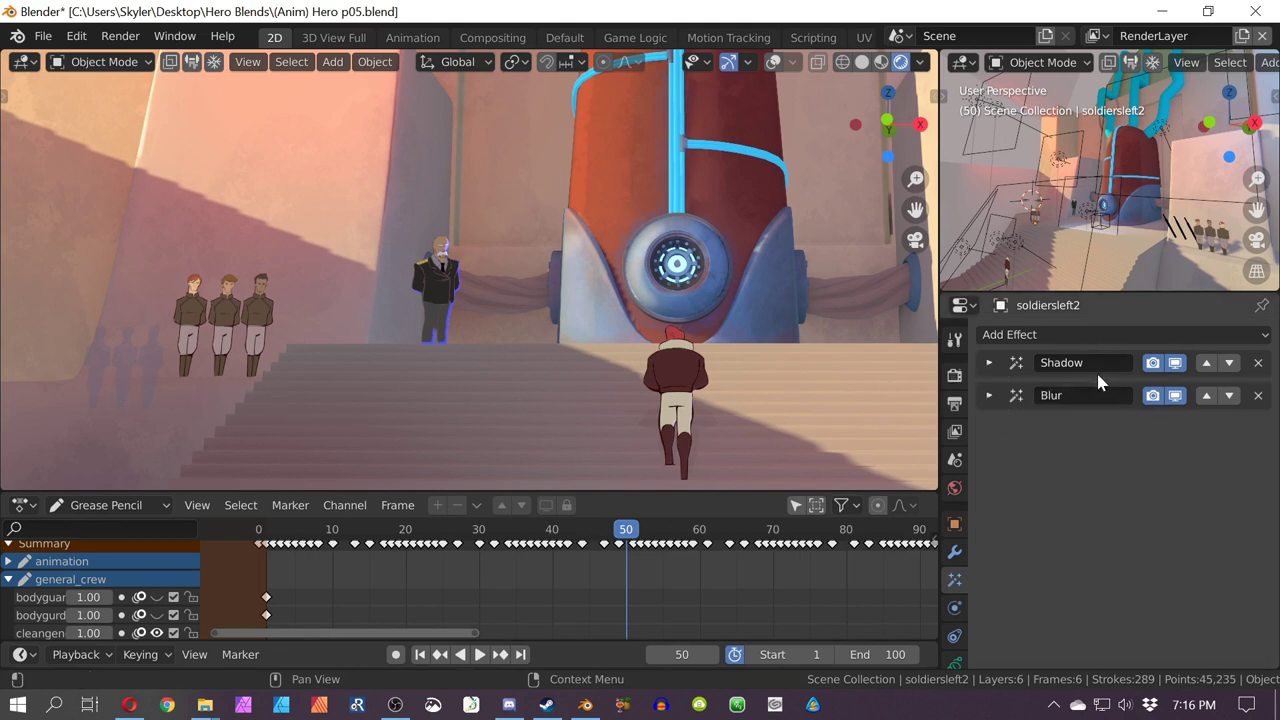
left_click(989, 363)
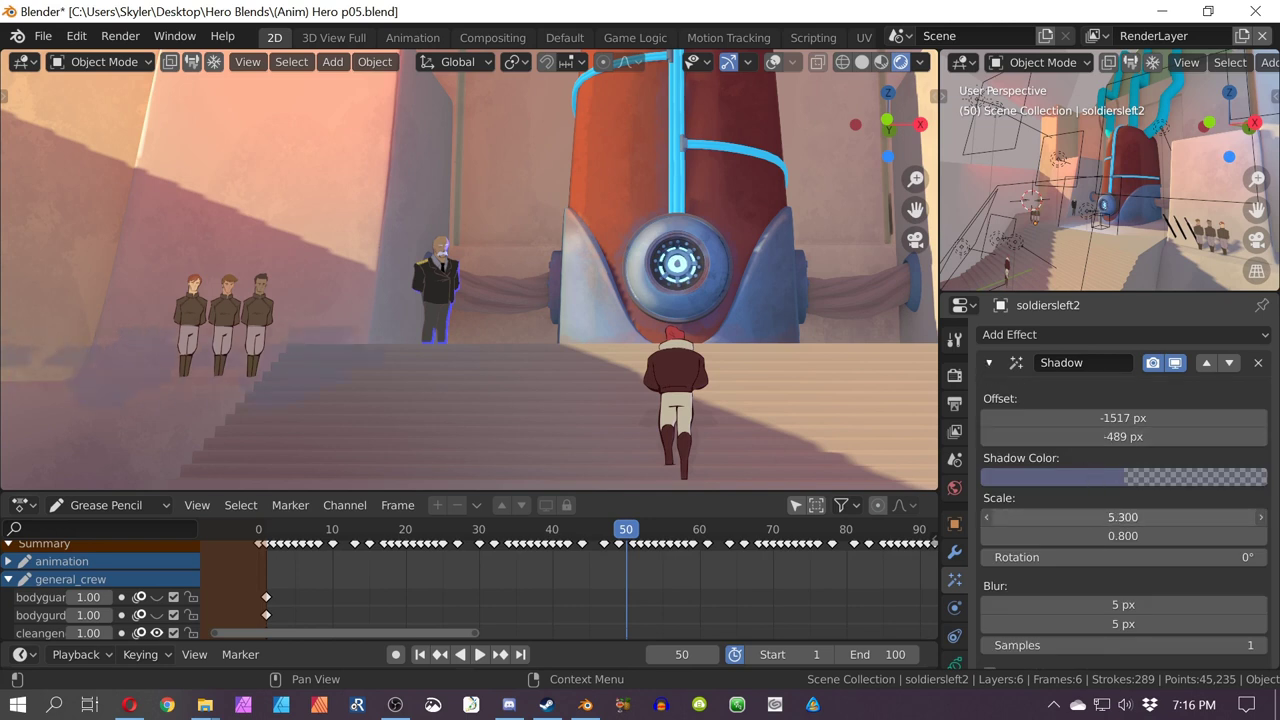
left_click_drag(1123, 518, 1080, 518)
key("ctrl+z")
Step: Set the shaded soldiers' Shadow offset to about 619 px in X and 28 px in Y, and check the shadow closely
left_click_drag(1052, 418, 1200, 436)
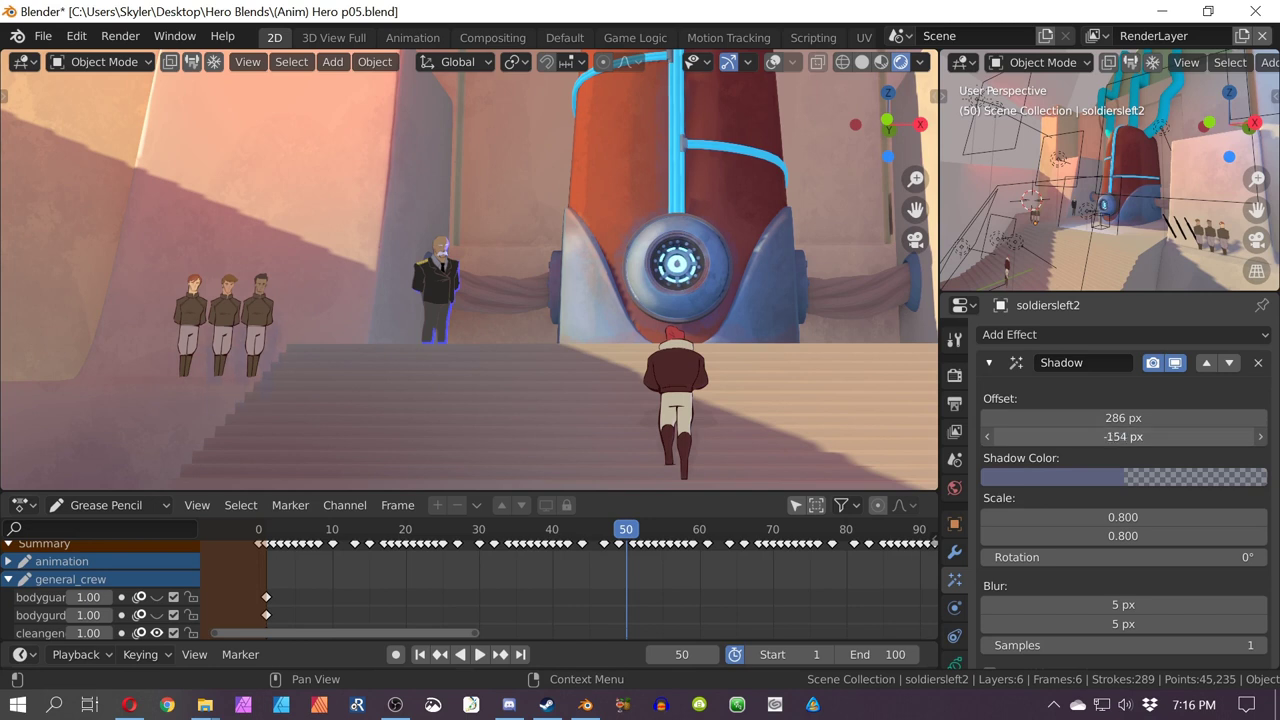
left_click_drag(1090, 437, 1110, 417)
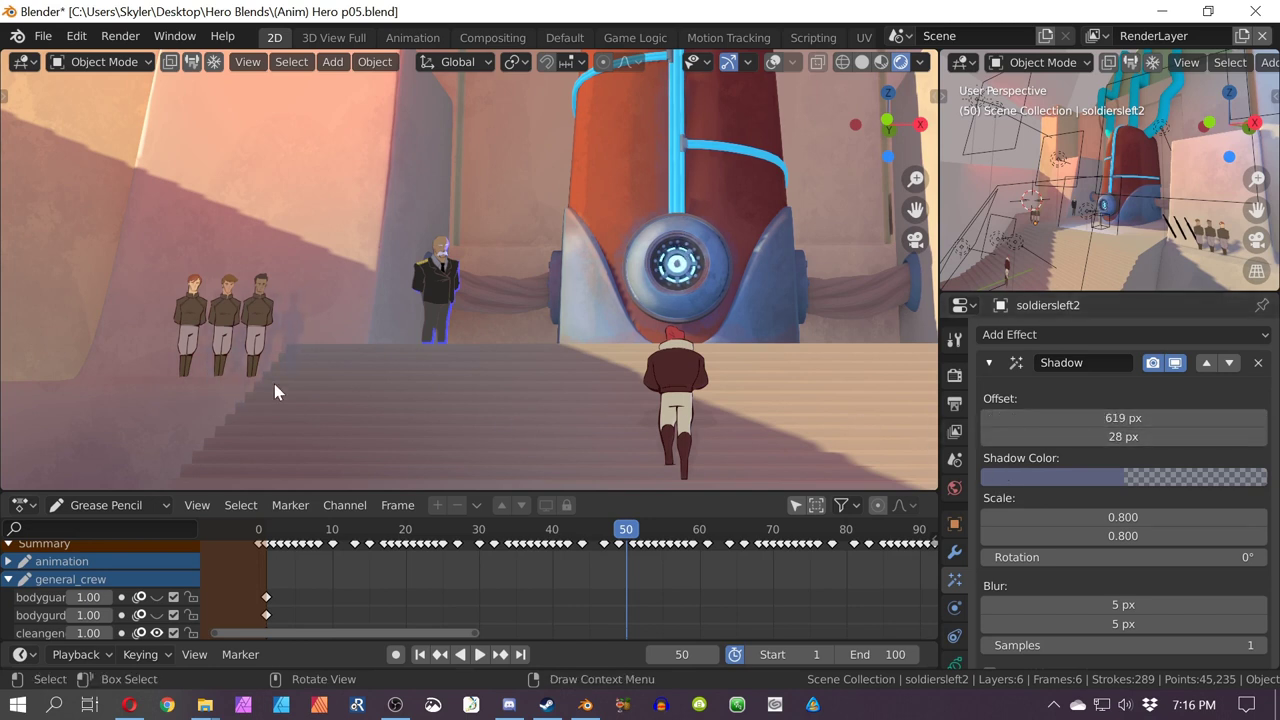
scroll(274, 383, "up", 4)
middle_click_drag(246, 420, 544, 217, "shift")
scroll(265, 226, "up", 4)
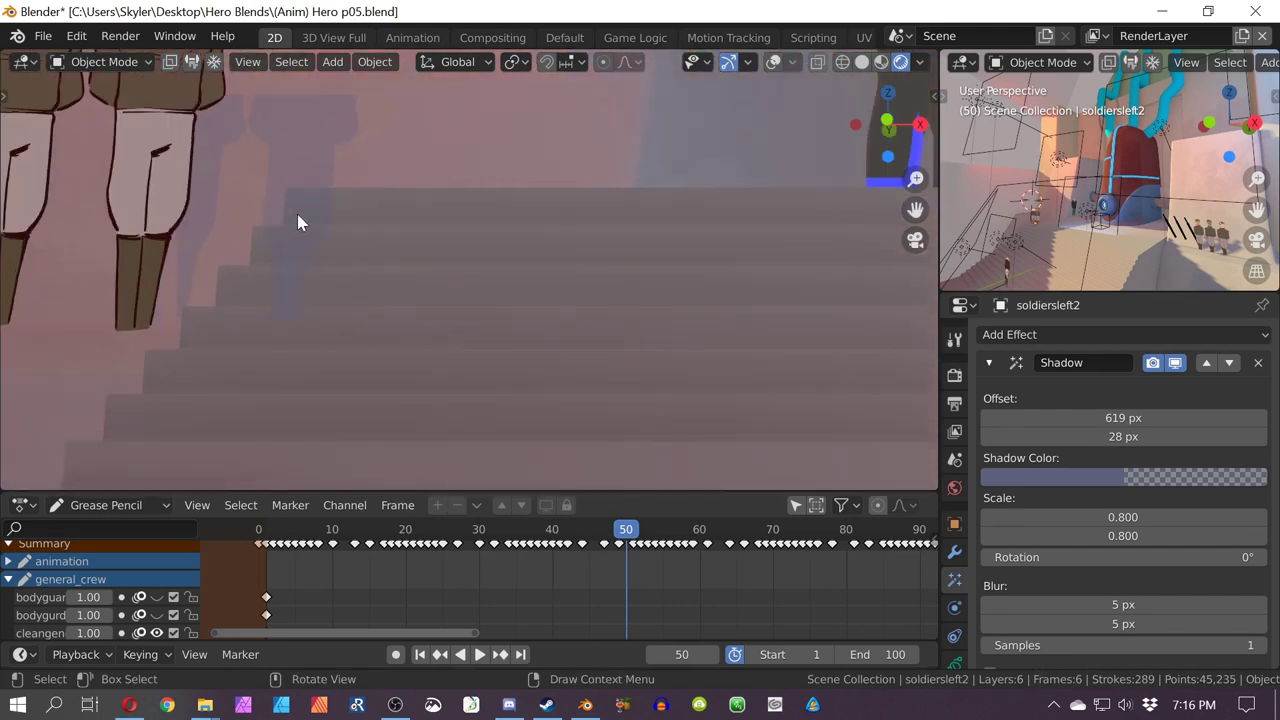
scroll(315, 306, "down", 8)
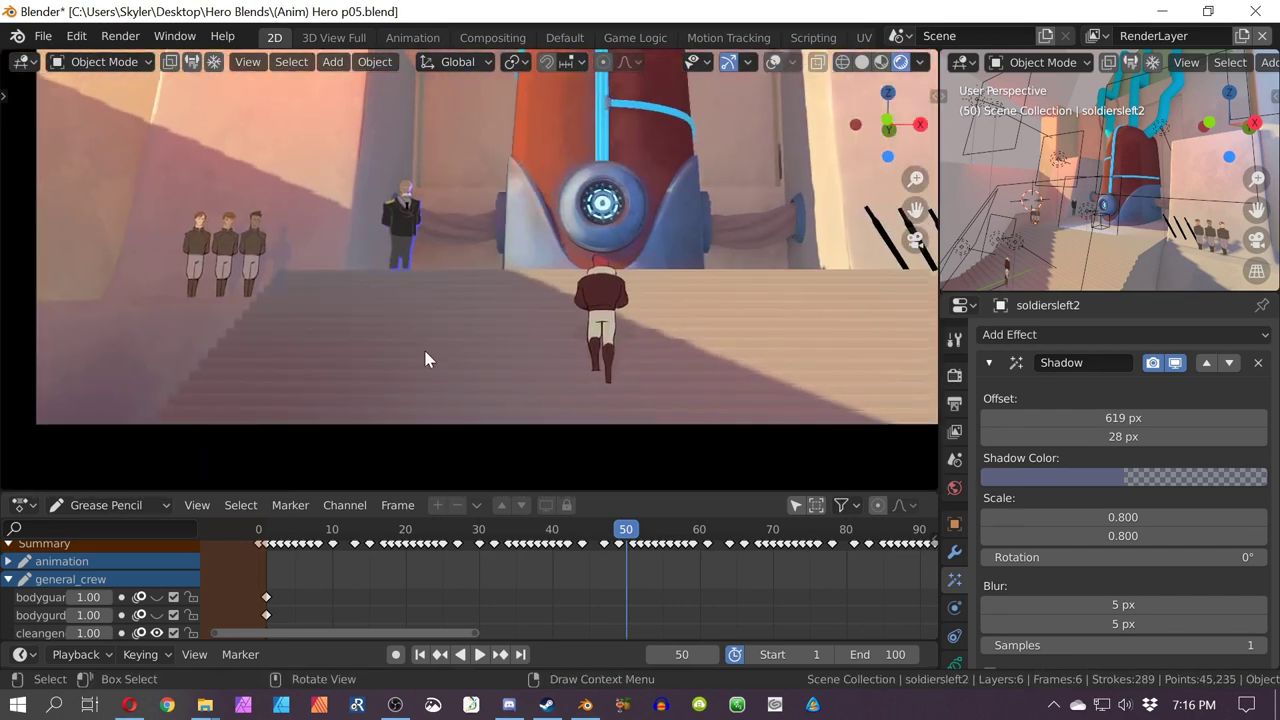
scroll(663, 369, "down", 1)
middle_click_drag(591, 326, 628, 340, "shift")
scroll(286, 321, "up", 1)
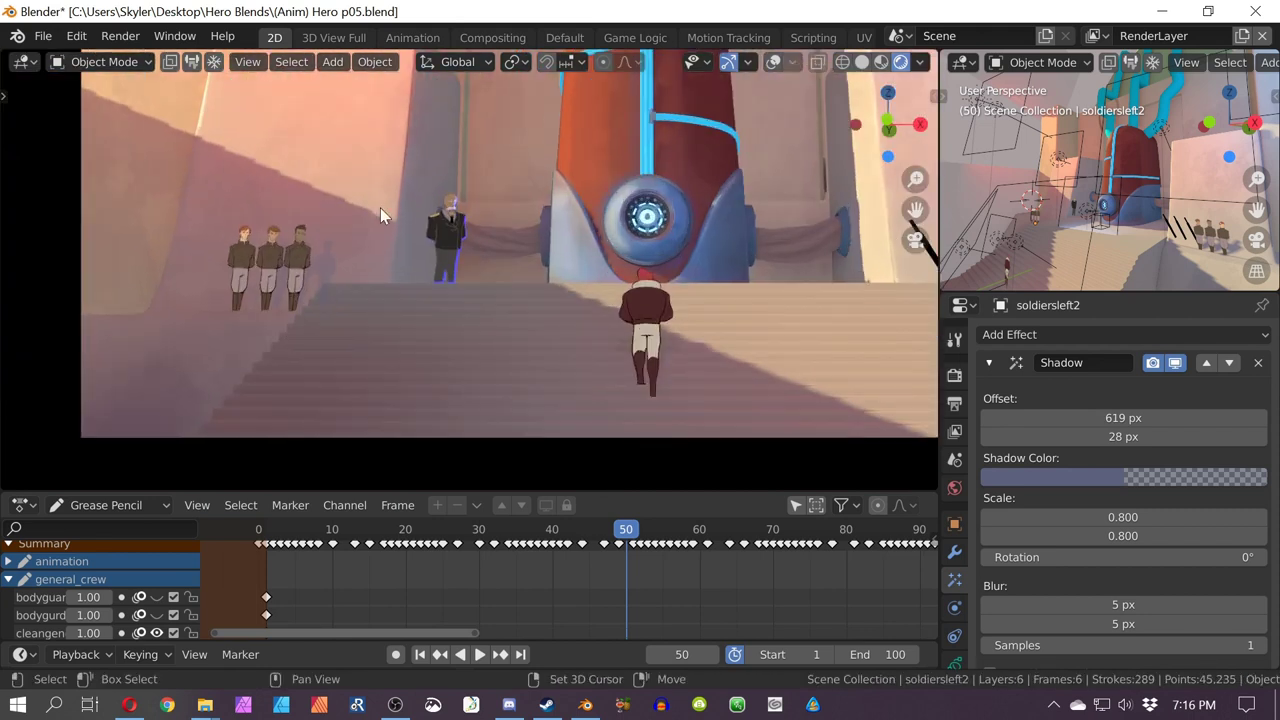
Step: Collapse the Shadow settings, expand the Blur effect of the same soldiers, and set its size to about X 61.4 and Y 97.3
middle_click_drag(380, 208, 310, 380, "shift")
left_click(989, 362)
left_click(989, 395)
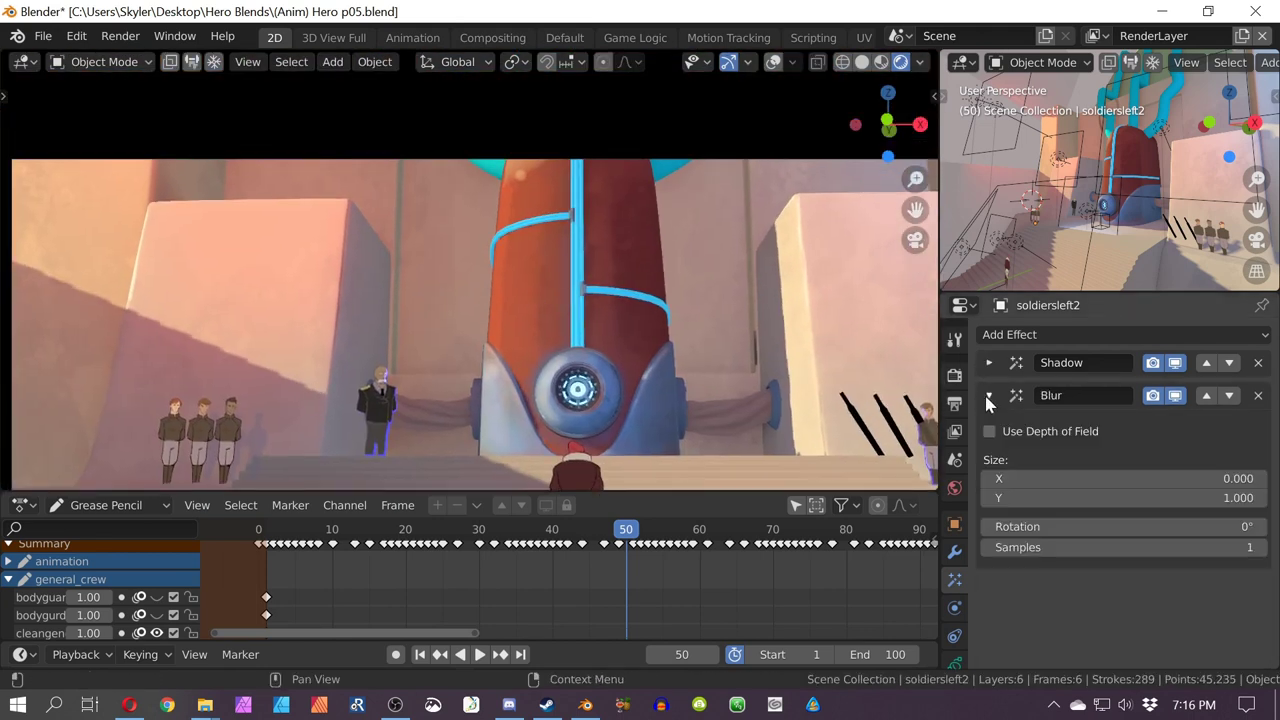
scroll(278, 410, "up", 4)
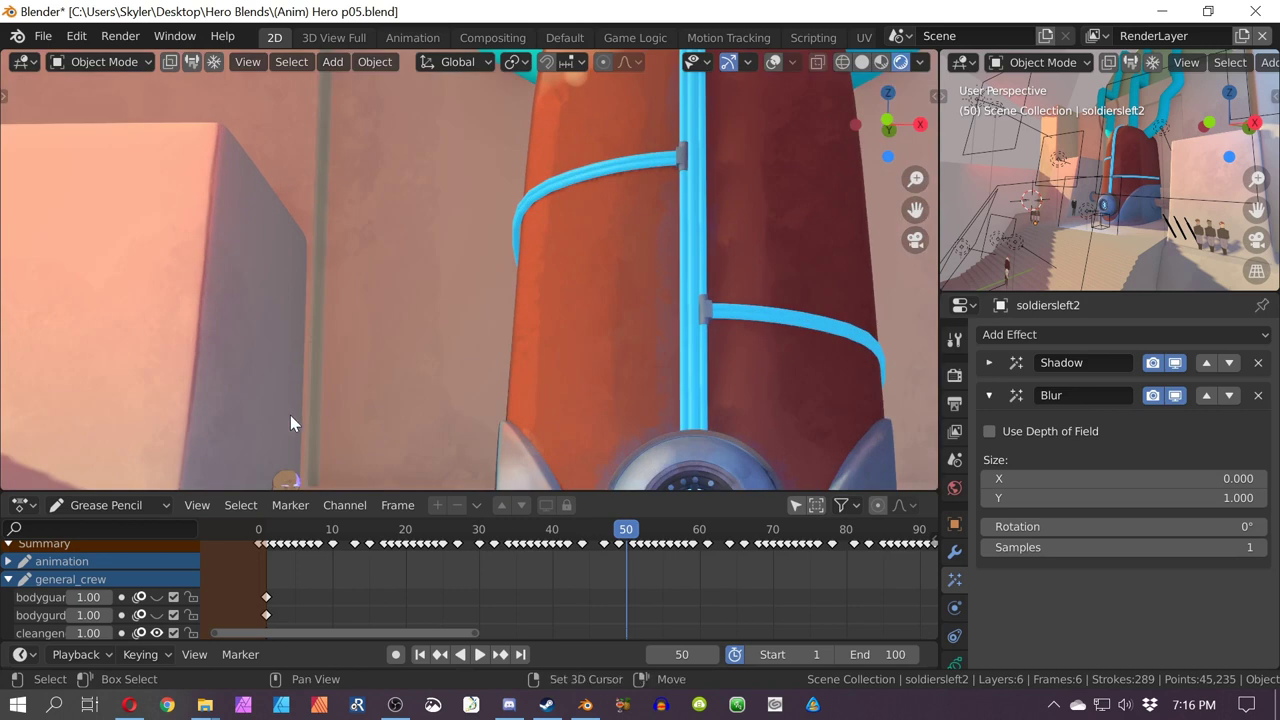
middle_click_drag(290, 415, 491, 149, "shift")
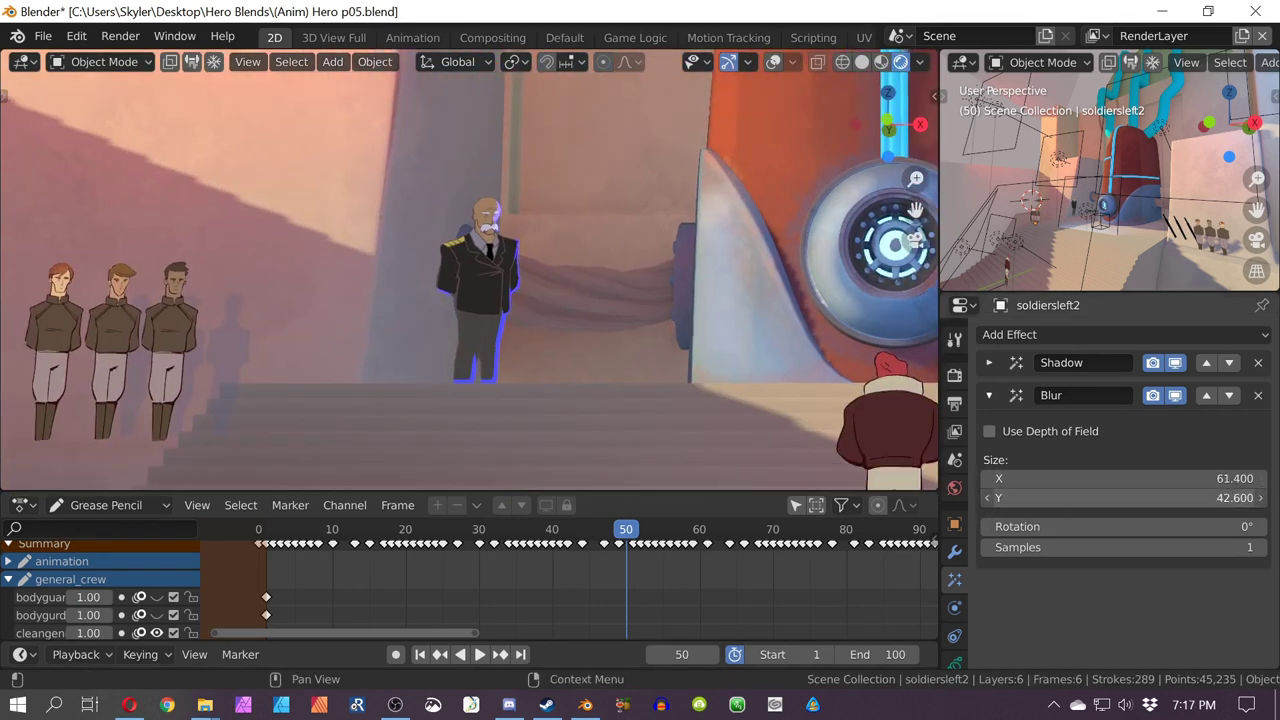
left_click_drag(1125, 497, 1190, 497)
key("Home")
scroll(535, 396, "up", 3)
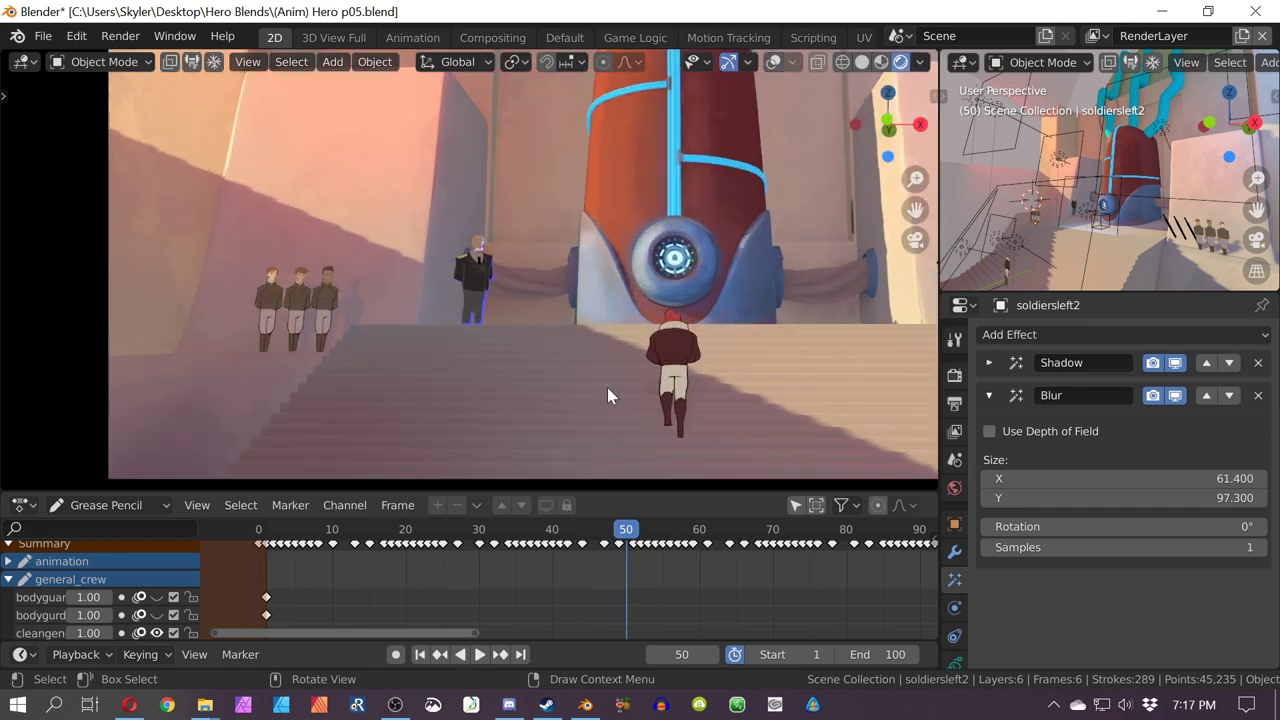
Step: Set the Blur effect's rotation to about 59.8° and its samples to 32
left_click_drag(970, 527, 1150, 547)
scroll(495, 288, "down", 4)
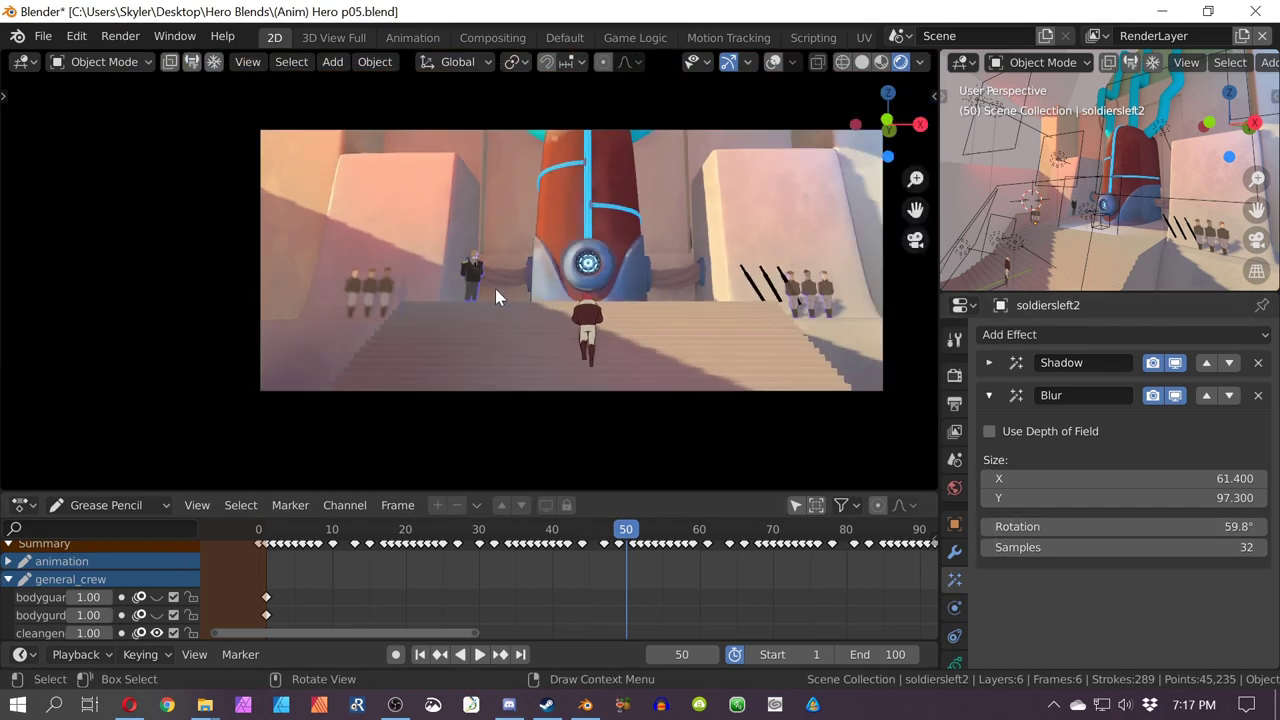
scroll(495, 288, "up", 5)
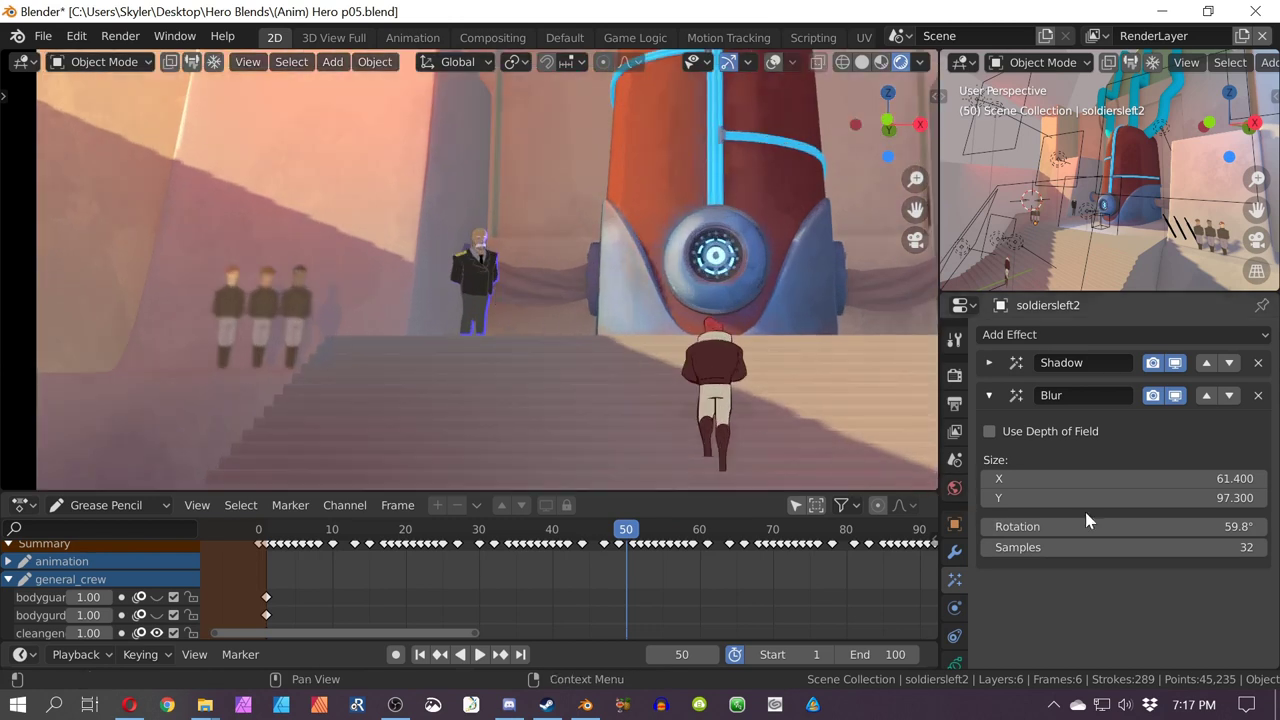
Step: Reduce the soldiers' Blur size to about X 28.4 and Y 27.1 with 22 samples
left_click_drag(1088, 478, 1036, 478)
left_click_drag(1088, 497, 1058, 497)
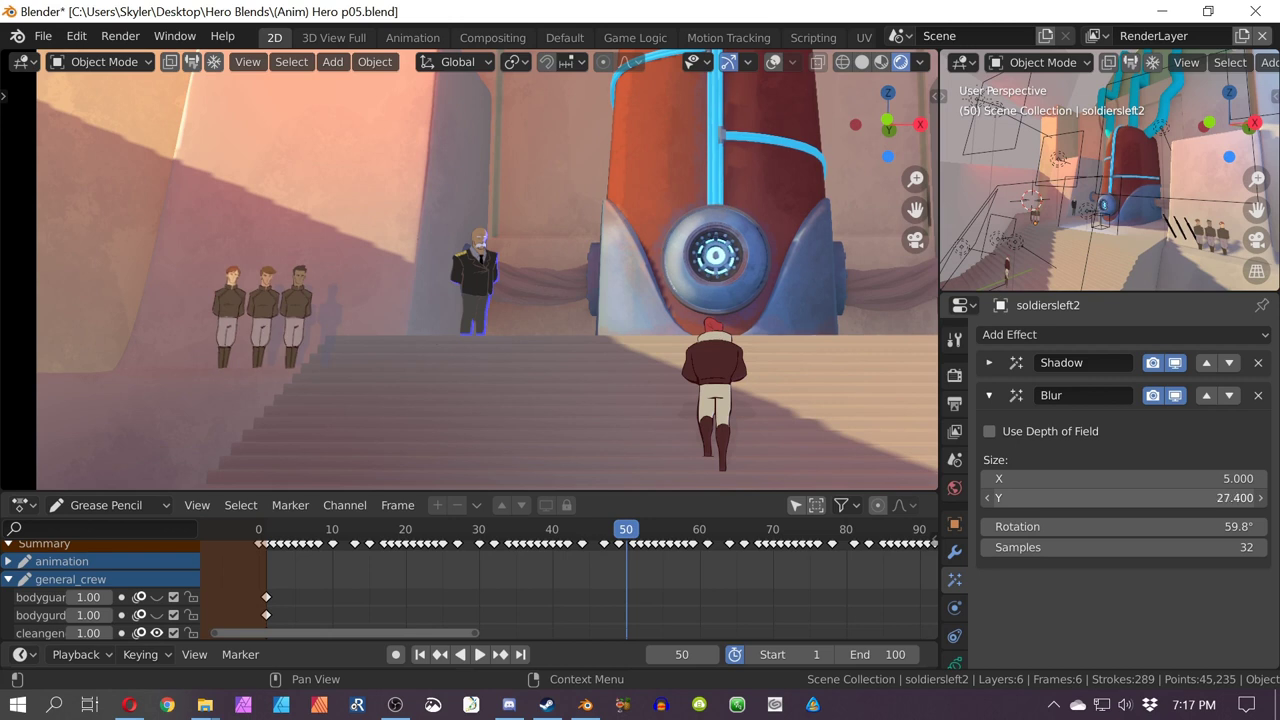
left_click_drag(1218, 497, 1232, 478)
left_click_drag(1100, 478, 1160, 480)
scroll(240, 272, "up", 5)
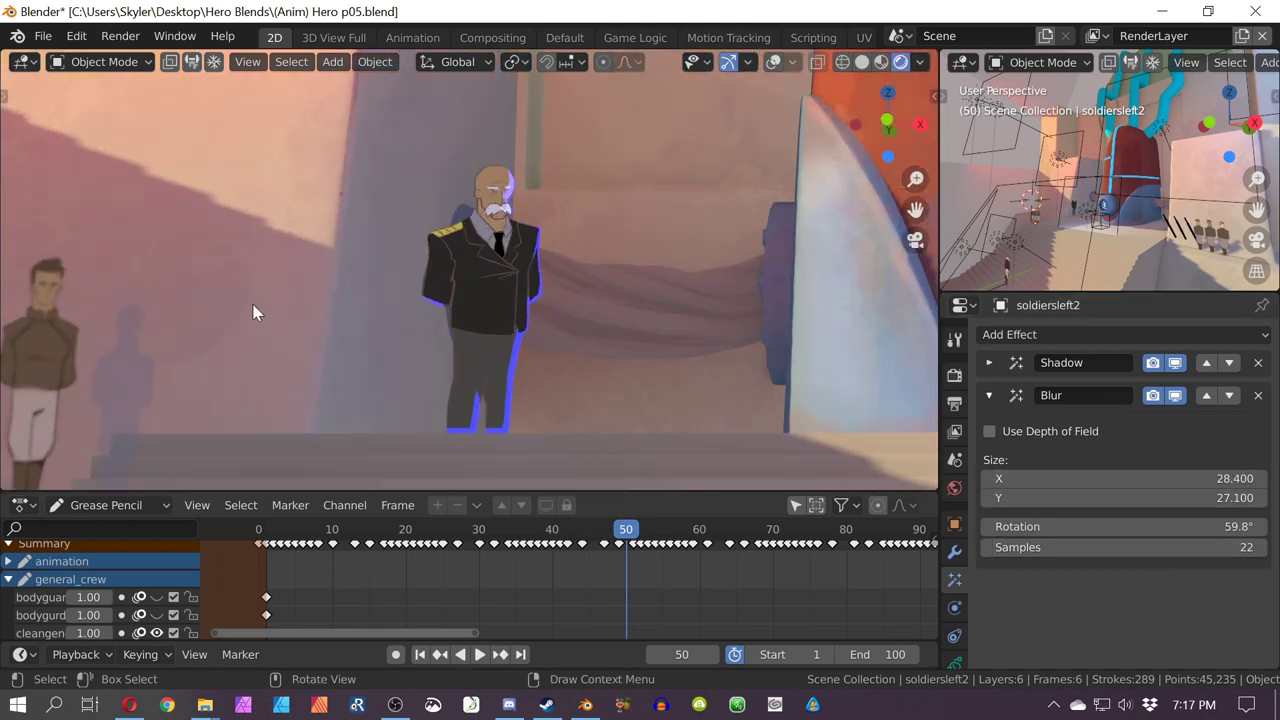
middle_click_drag(335, 318, 378, 340, "shift")
Step: Select the two large flat slabs outside the building and move them away from the set
scroll(582, 264, "down", 6)
scroll(644, 267, "down", 3)
left_click(201, 346)
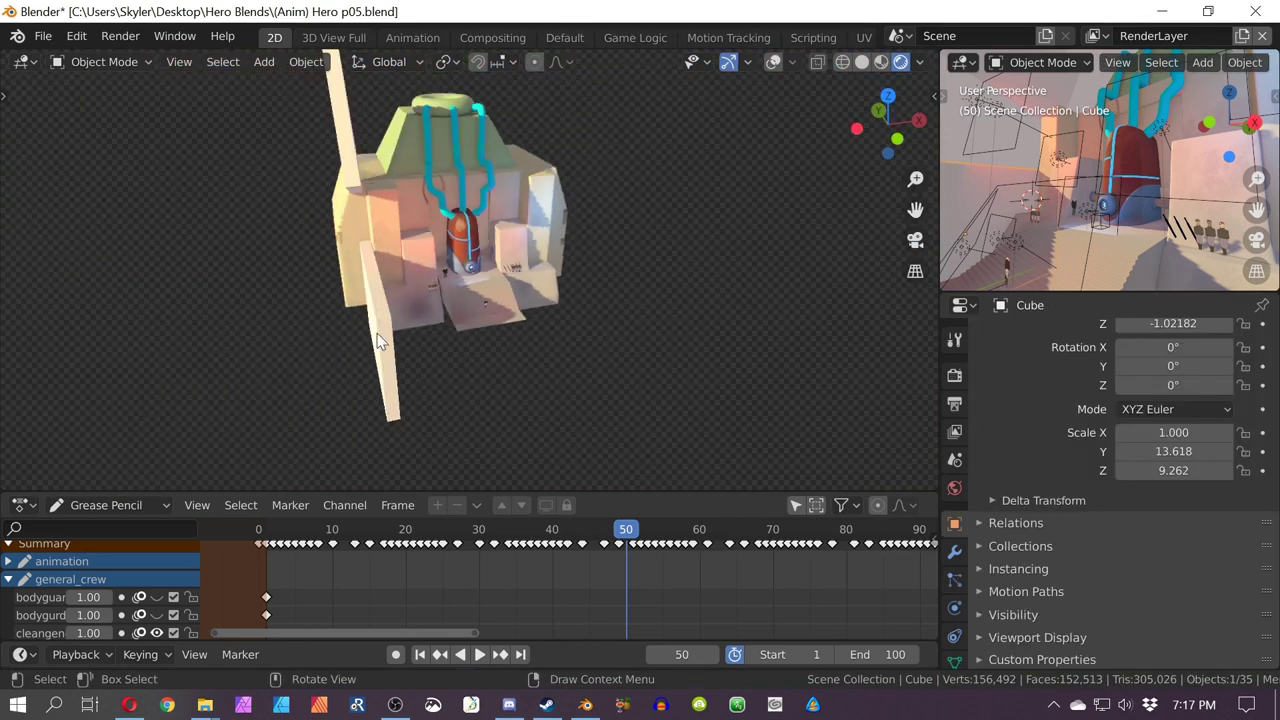
left_click(345, 133)
key("g")
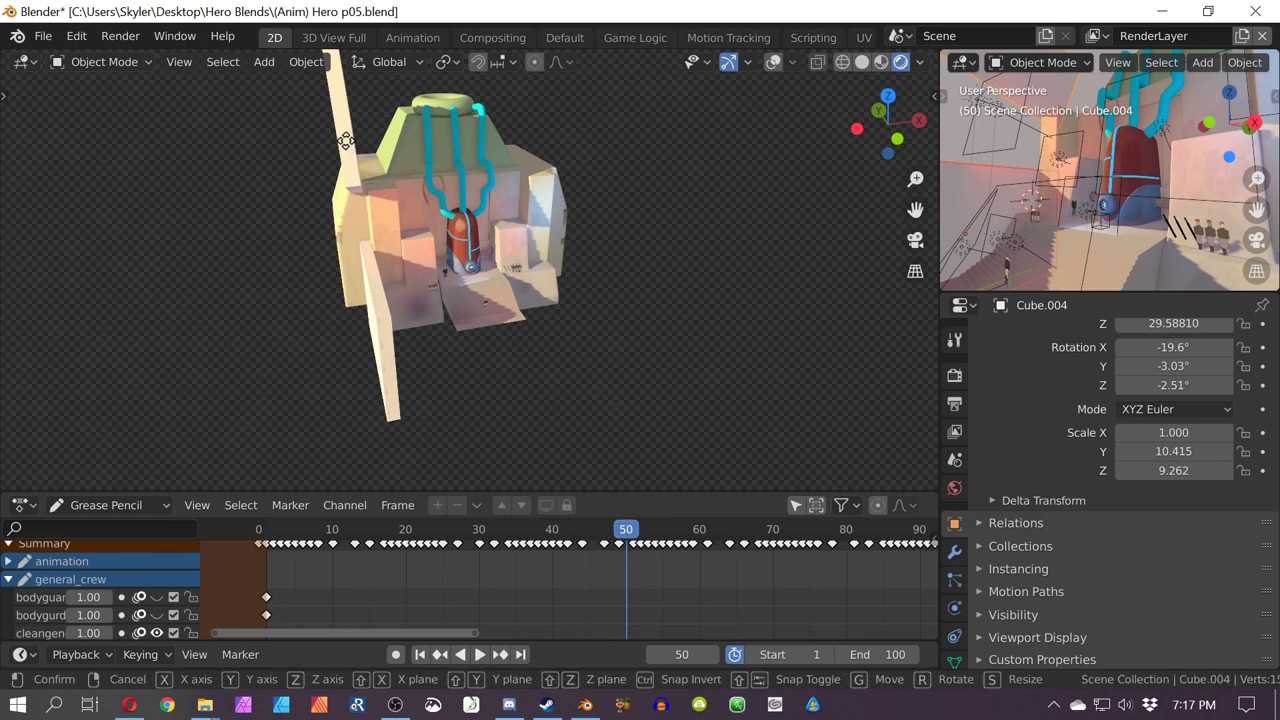
key("Escape")
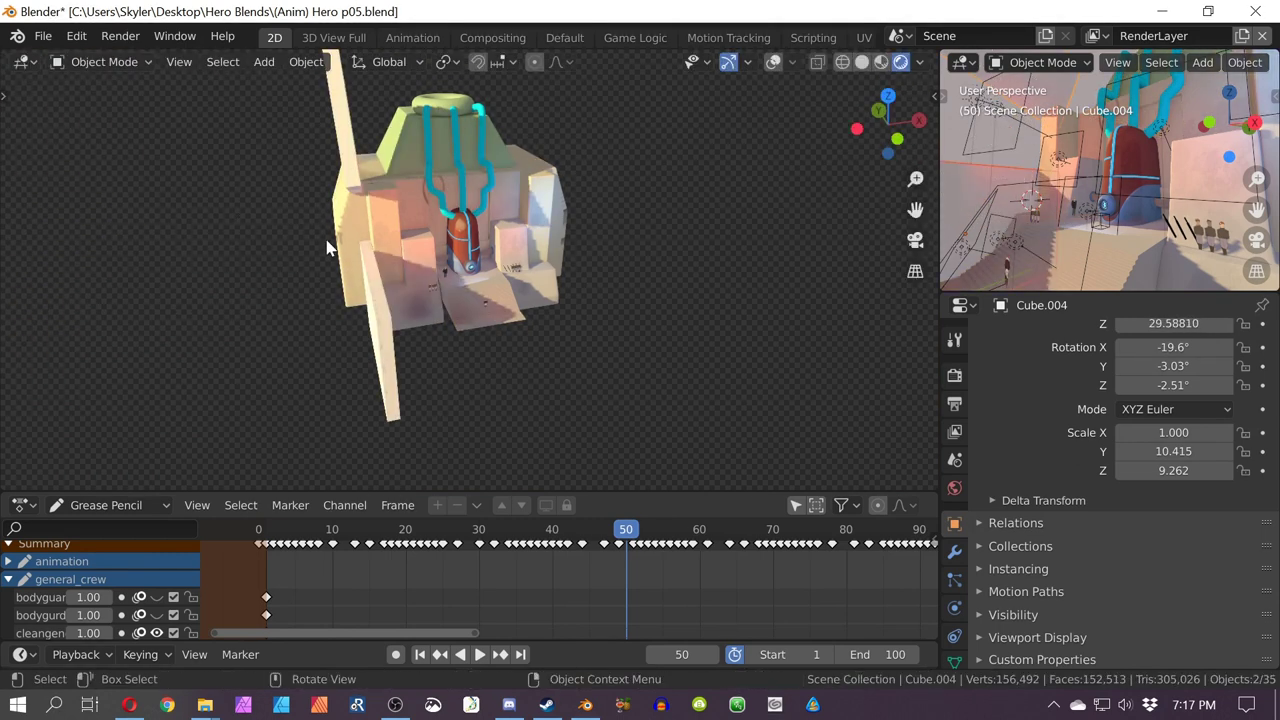
key("g")
left_click(160, 267)
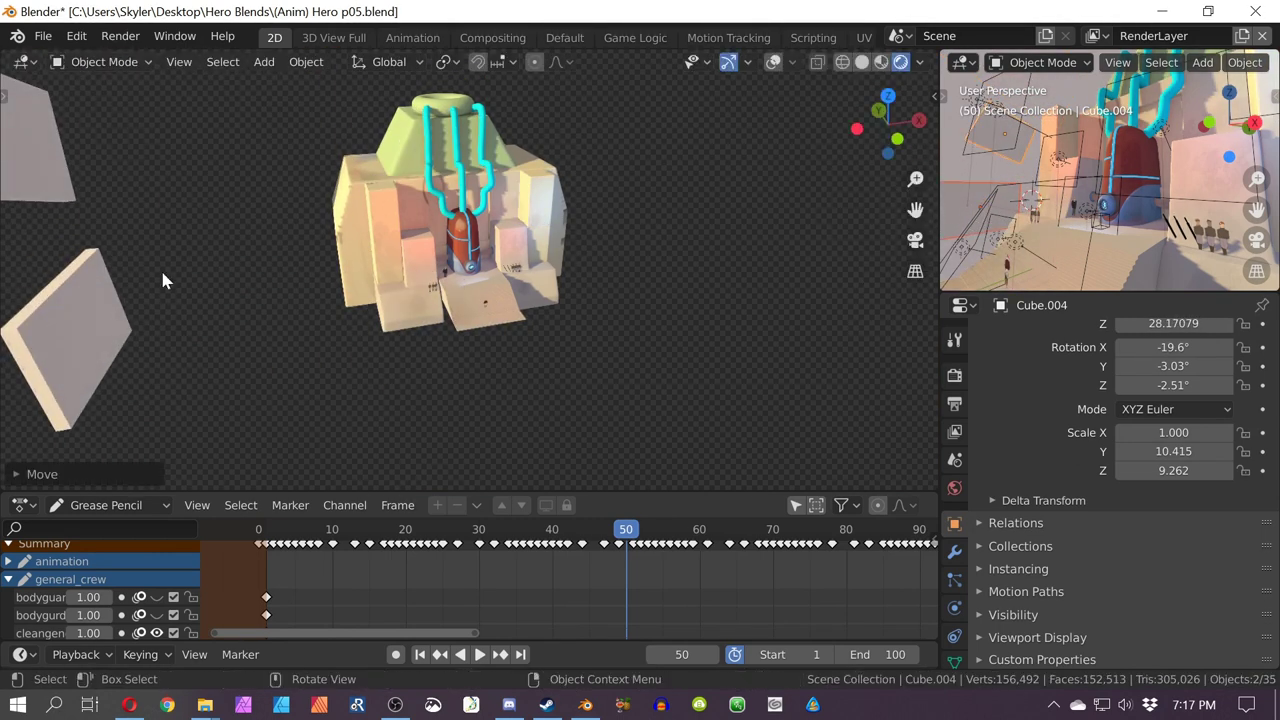
Step: Select the green upper block on the building's roof and move it away from the structure
left_click(369, 258)
middle_click_drag(273, 227, 403, 287)
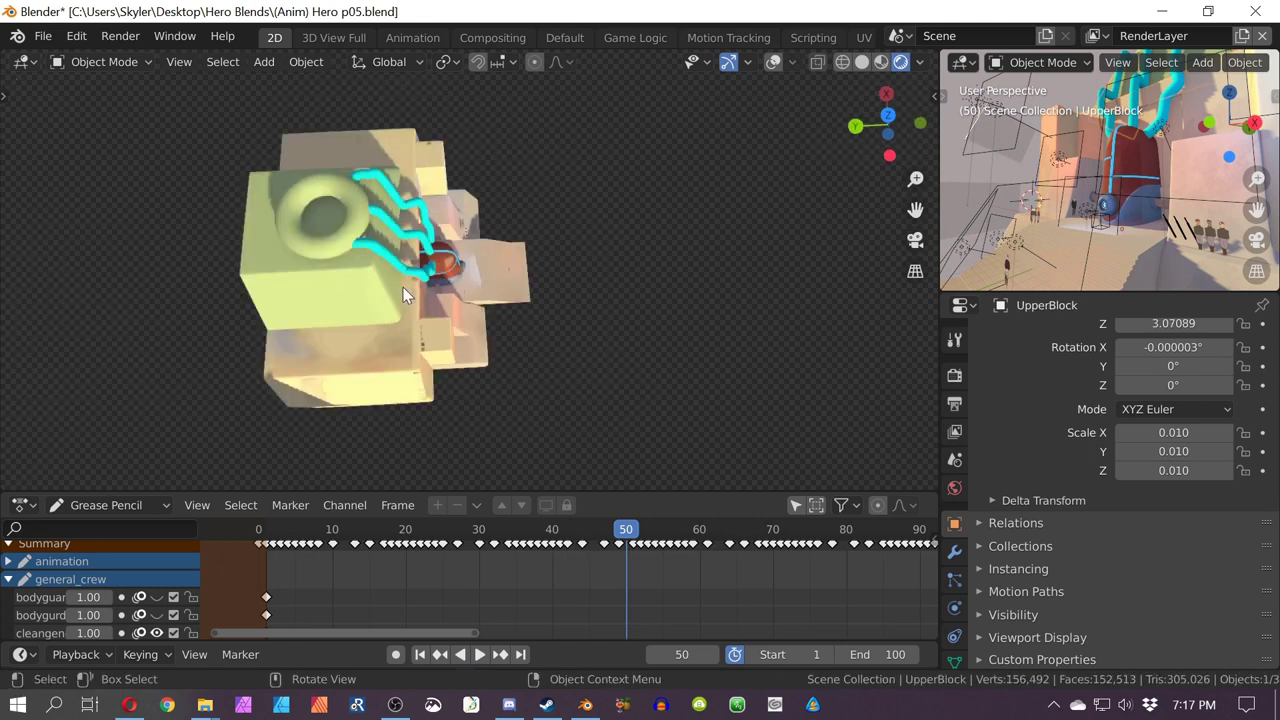
key("g")
key("Escape")
key("g")
left_click(109, 267)
Step: Examine the detached upper block and its ring-shaped opening up close from several sides
middle_click_drag(109, 267, 634, 319)
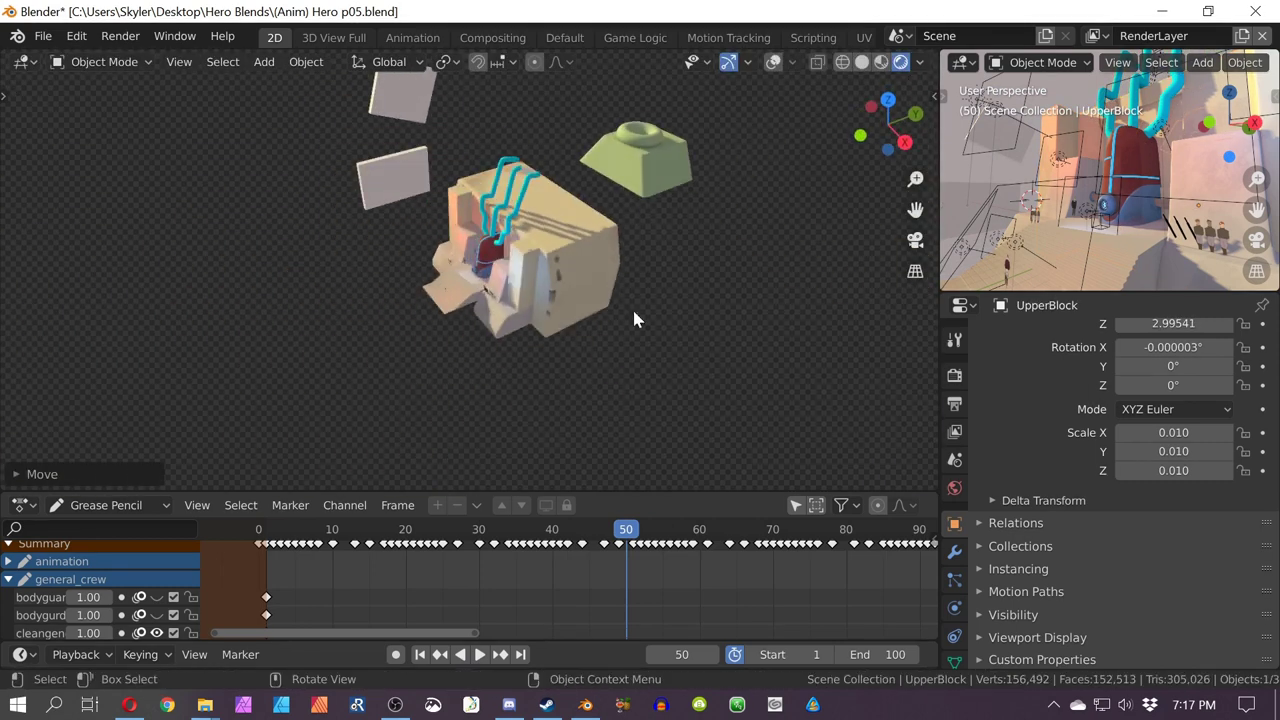
scroll(665, 205, "up", 4)
middle_click_drag(703, 223, 376, 414, "shift")
scroll(526, 371, "up", 5)
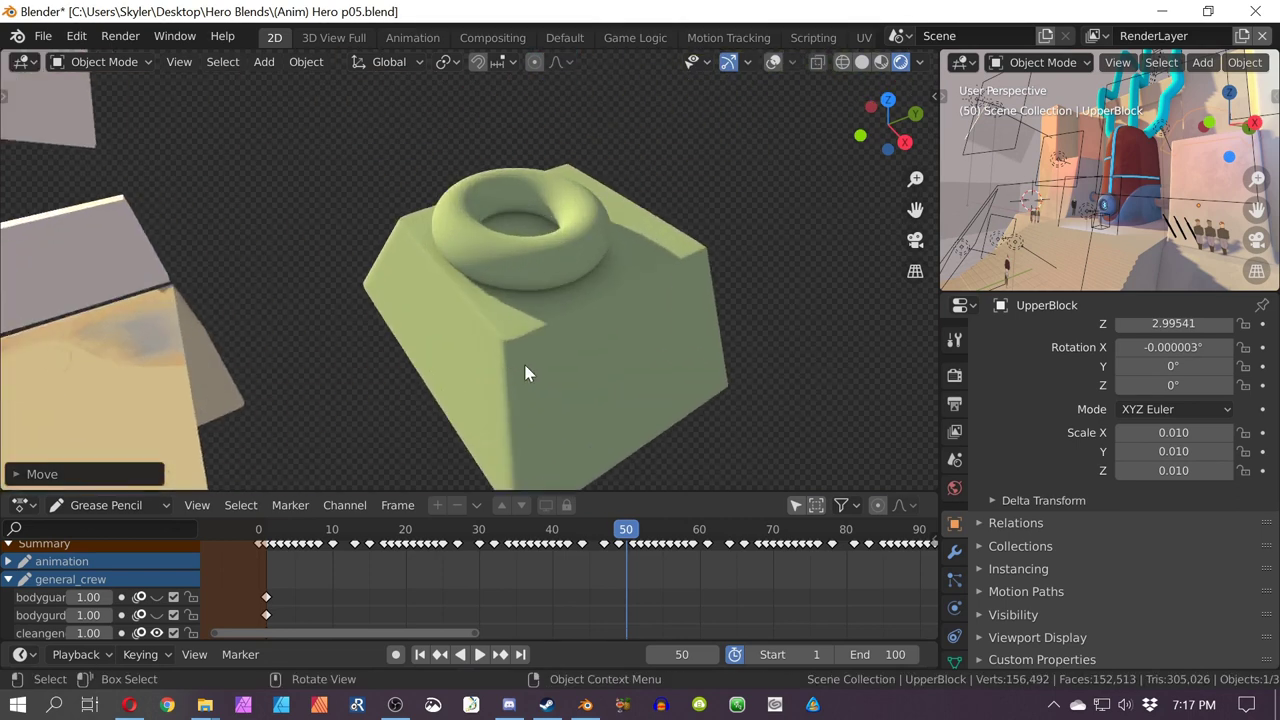
scroll(500, 399, "down", 1)
scroll(518, 354, "down", 2)
middle_click_drag(440, 349, 614, 312)
scroll(614, 312, "down", 9)
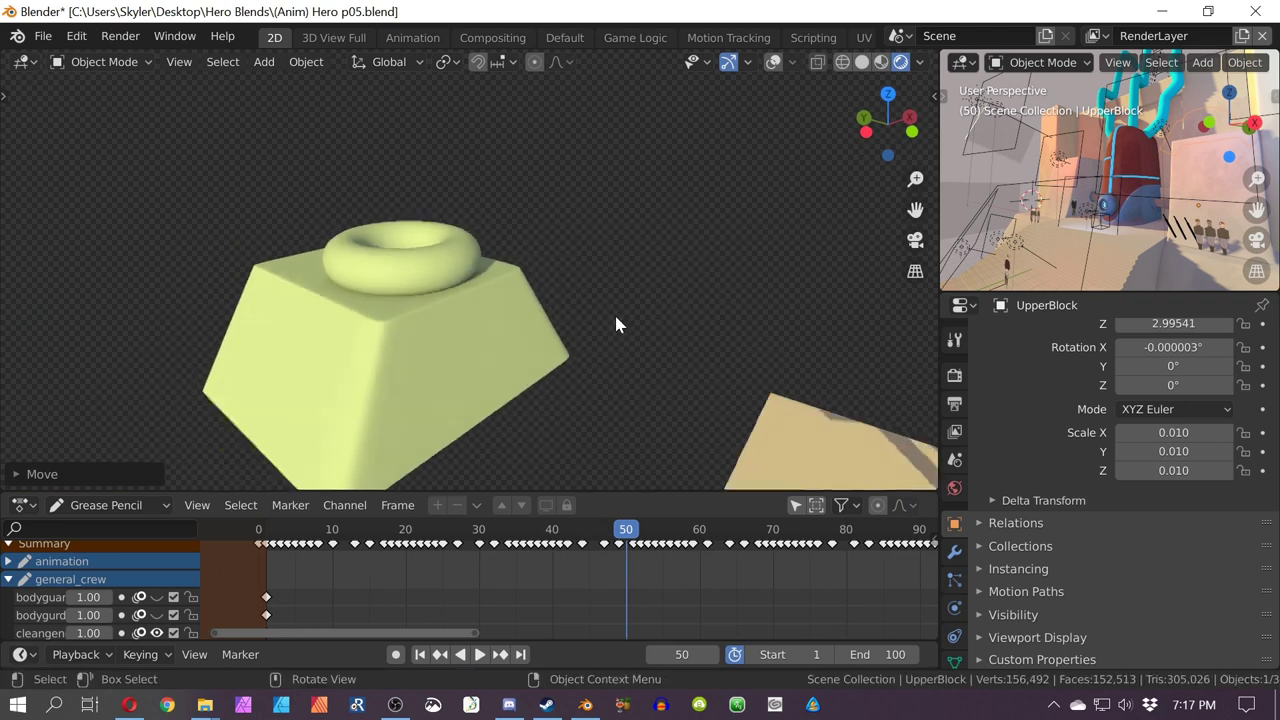
Step: Select the main building block and move it high above the set, to about Z 71.4
left_click(515, 402)
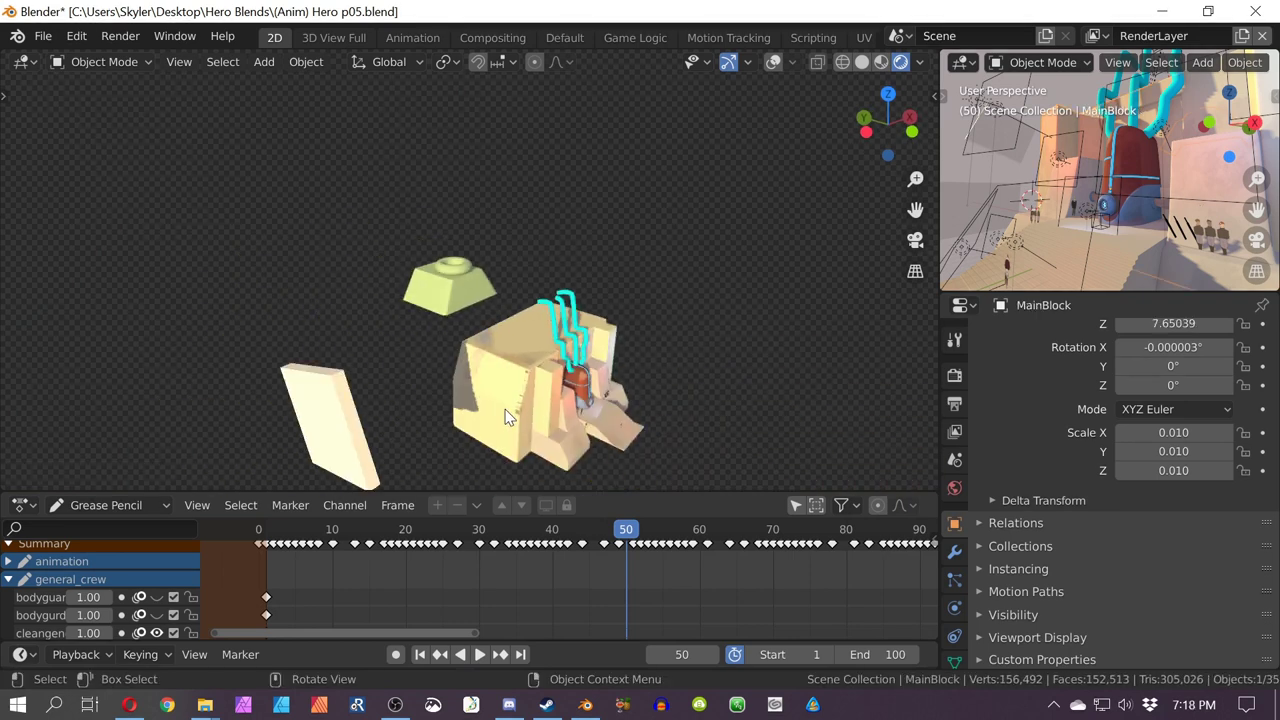
key("g")
left_click(360, 237)
middle_click_drag(359, 229, 215, 298)
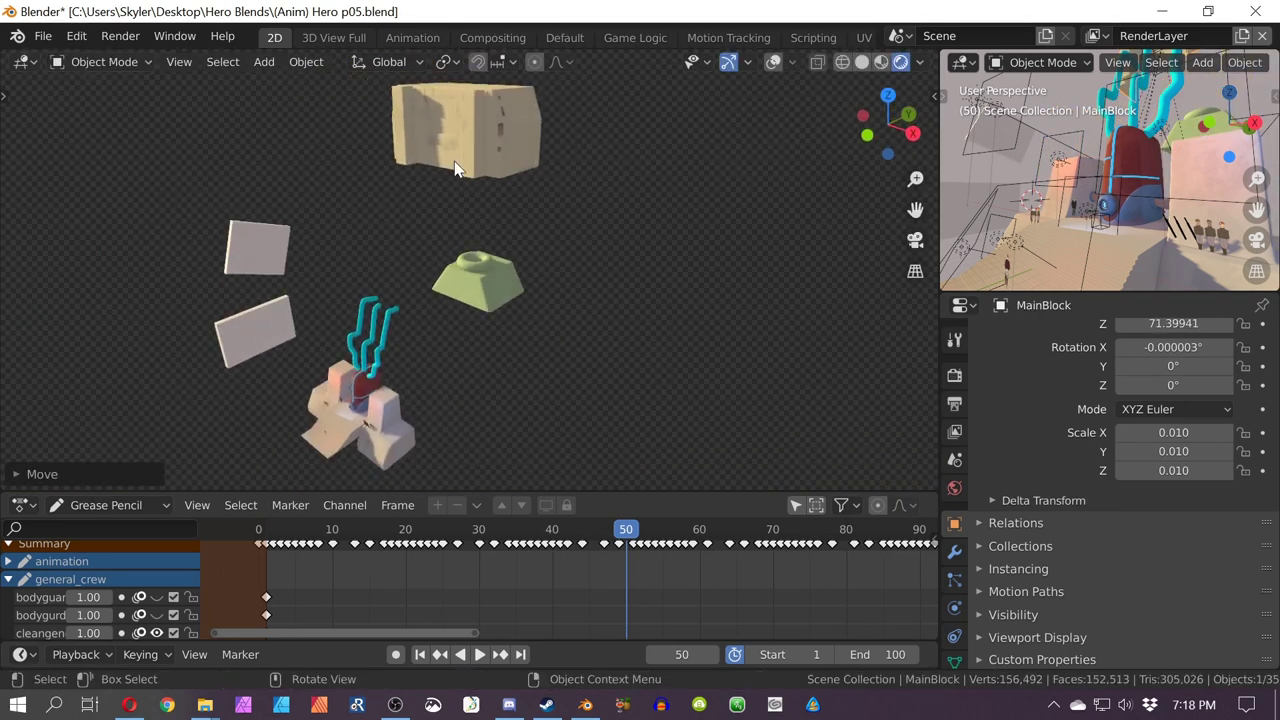
Step: Select the cyan pipes and move them up off the red tank to about Z 16.8
scroll(452, 160, "up", 3)
middle_click_drag(403, 105, 389, 229, "shift")
middle_click_drag(412, 305, 565, 200, "shift")
left_click(573, 212)
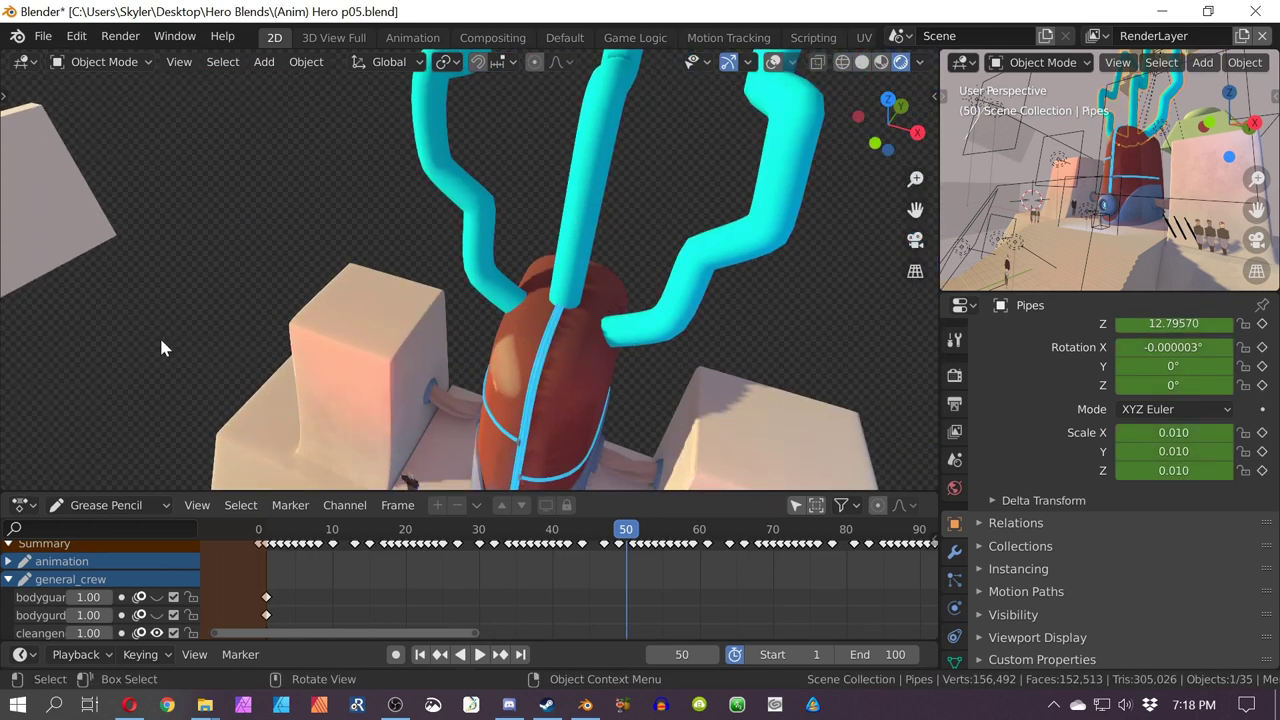
middle_click_drag(160, 348, 322, 351)
key("g")
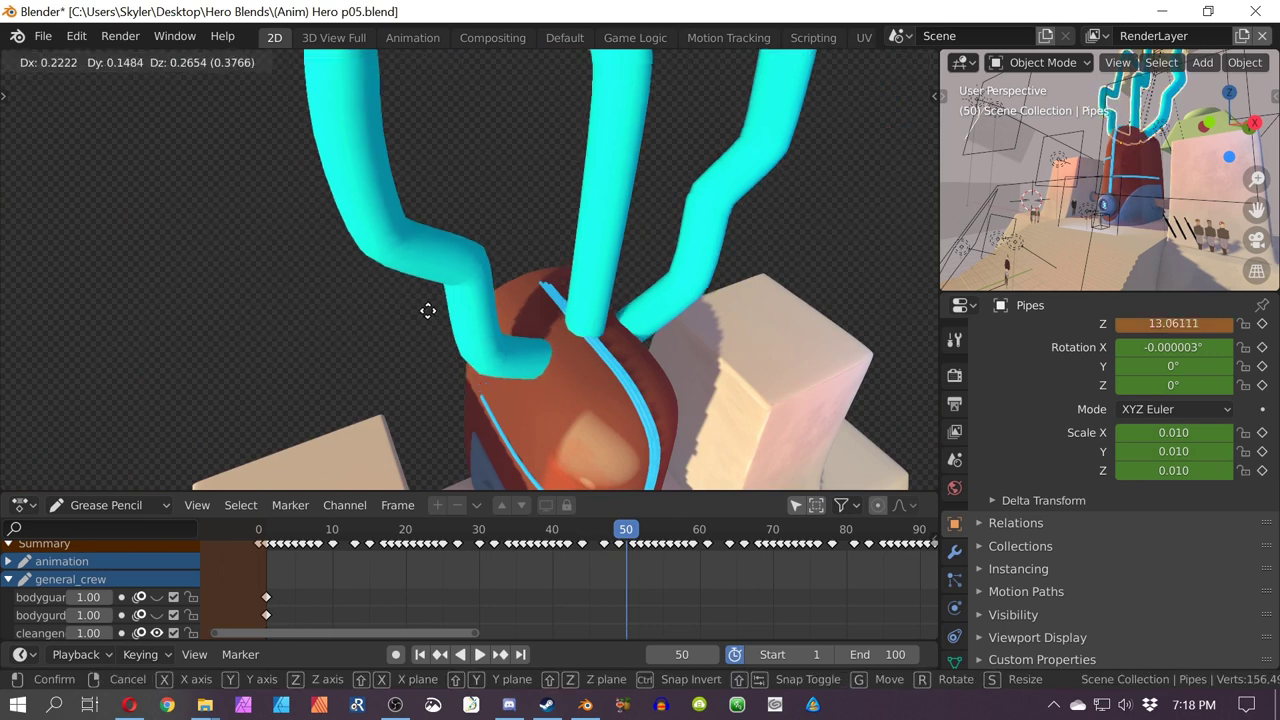
left_click(403, 151)
scroll(530, 238, "up", 3)
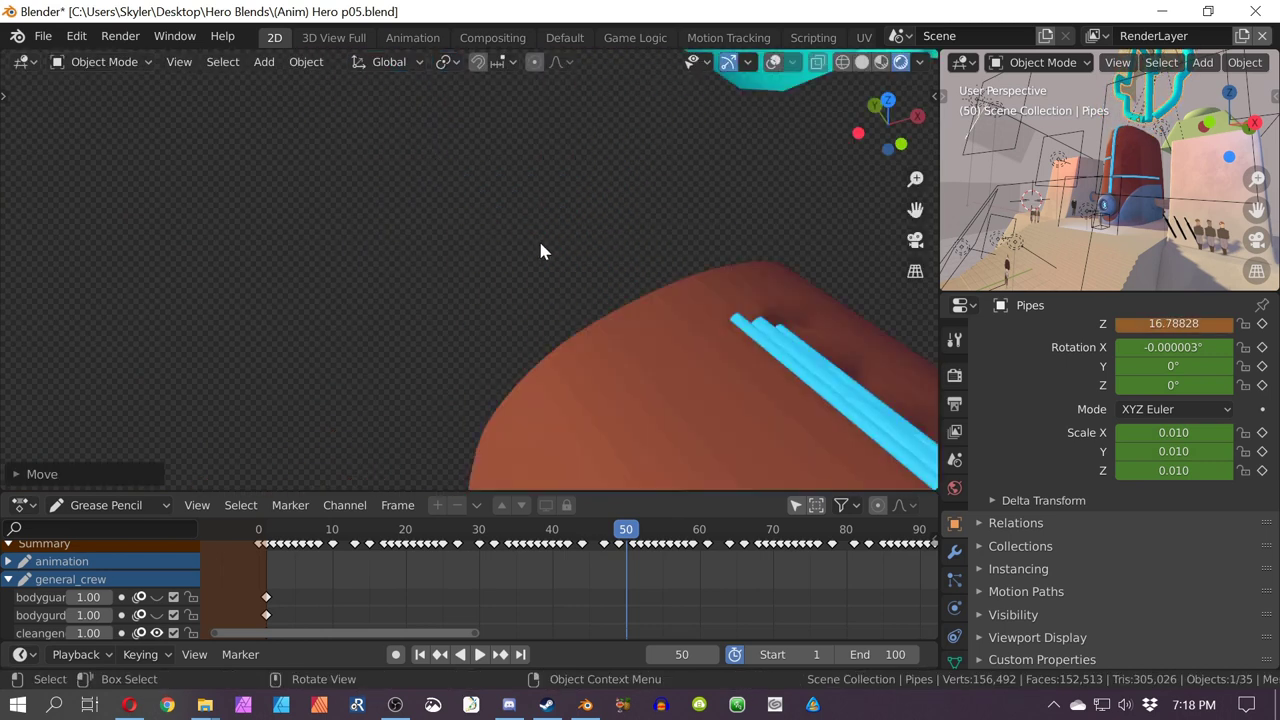
Step: Examine the separated pipes and the top of the red tank from afar and up close
scroll(550, 246, "down", 3)
middle_click_drag(560, 249, 515, 255)
scroll(238, 238, "down", 5)
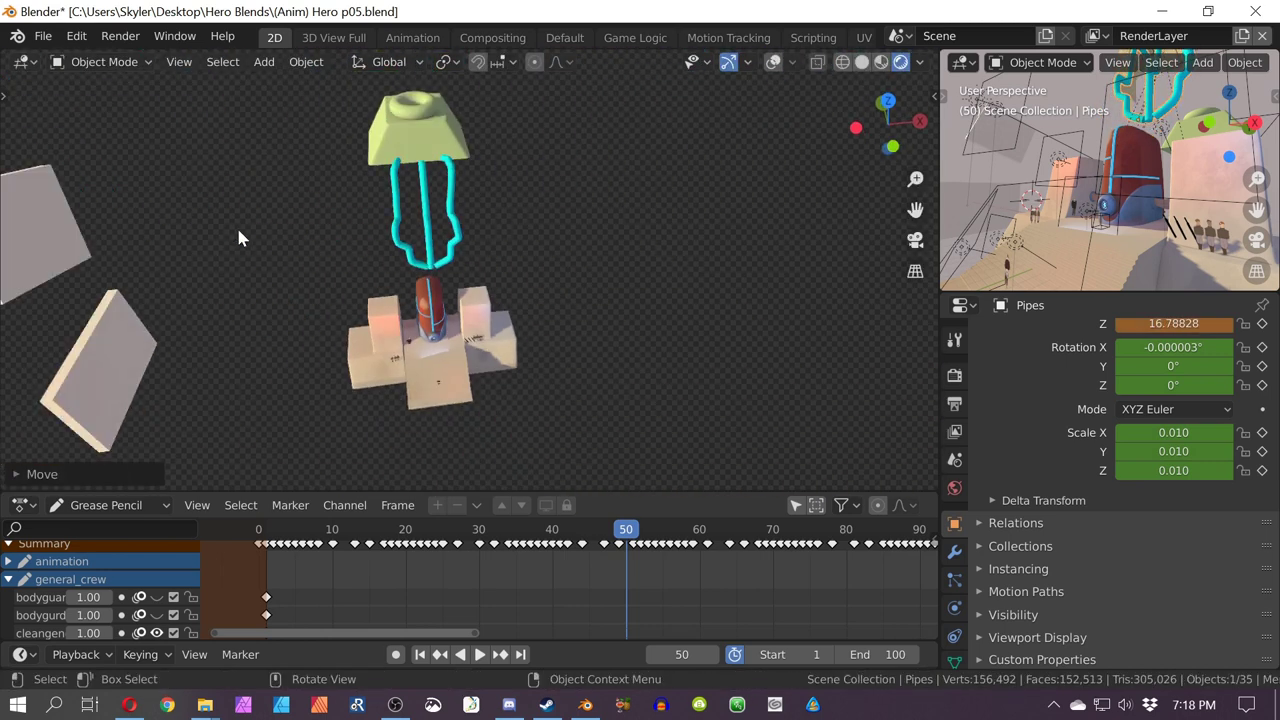
scroll(425, 271, "up", 8)
middle_click_drag(296, 274, 535, 240, "shift")
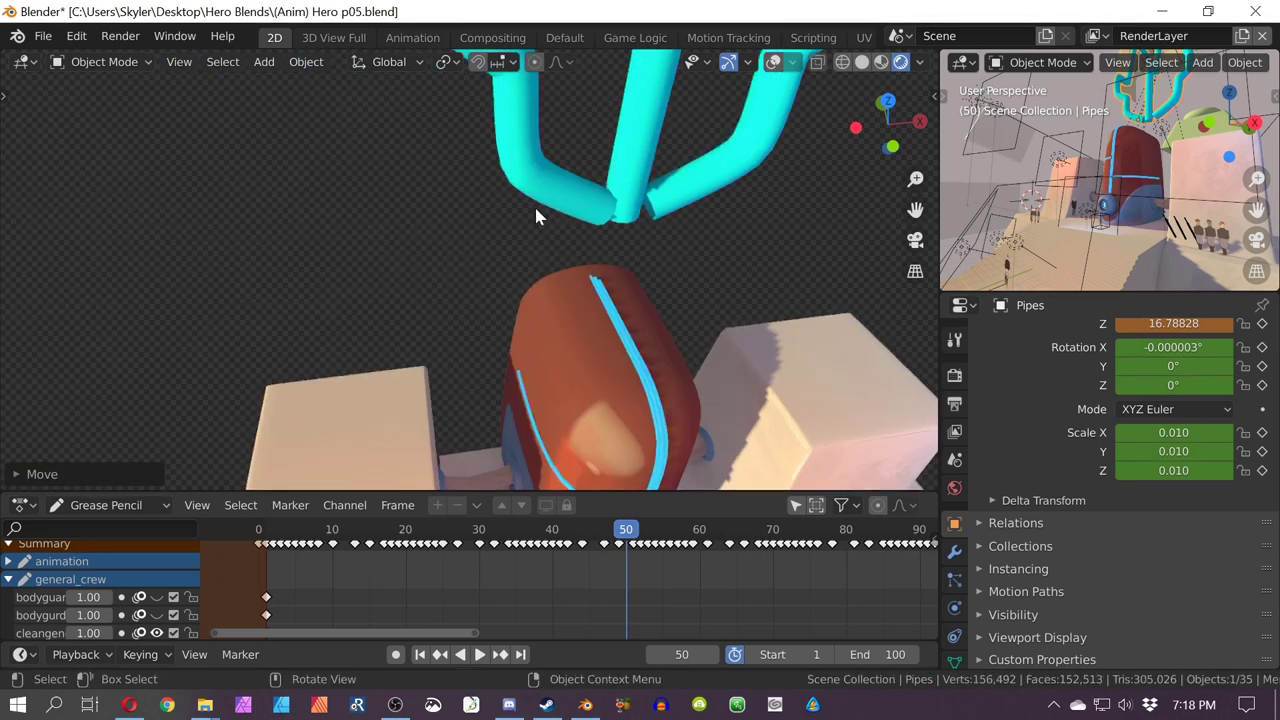
Step: Select the red tank and move it up and away from its thin blue tubes, clear of the side blocks
scroll(640, 240, "down", 5)
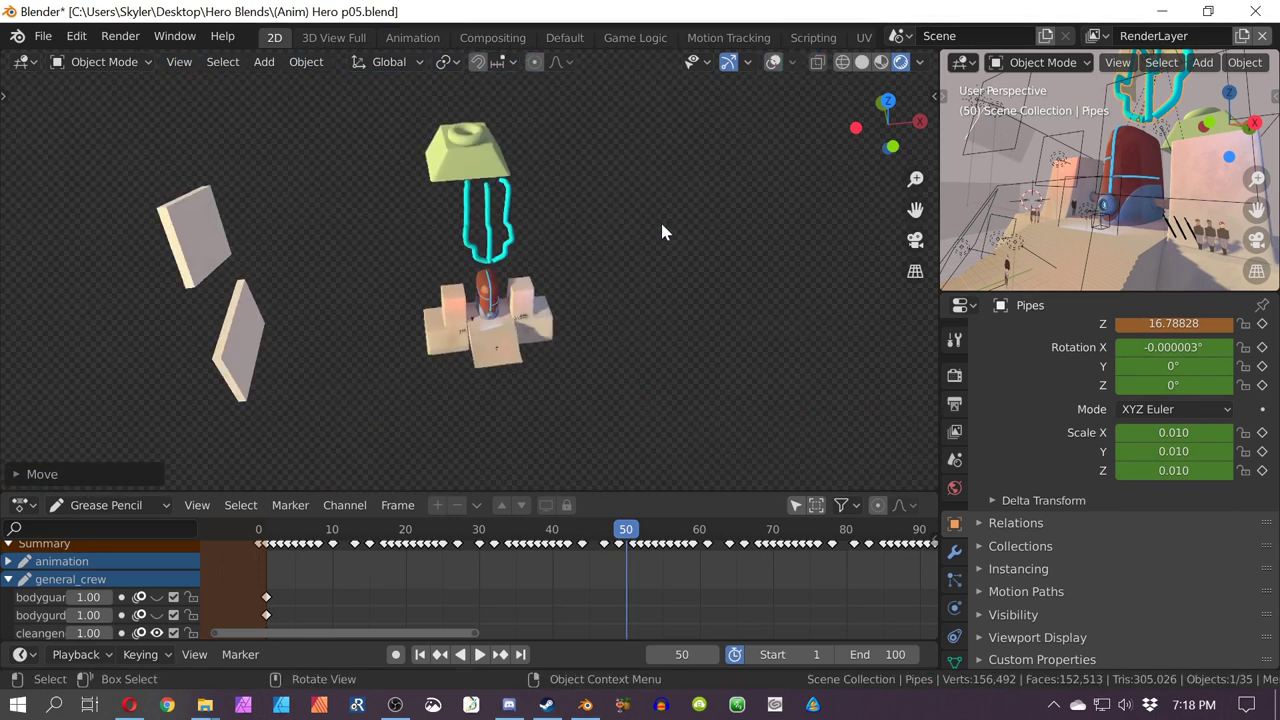
middle_click_drag(660, 222, 558, 280)
scroll(530, 242, "up", 4)
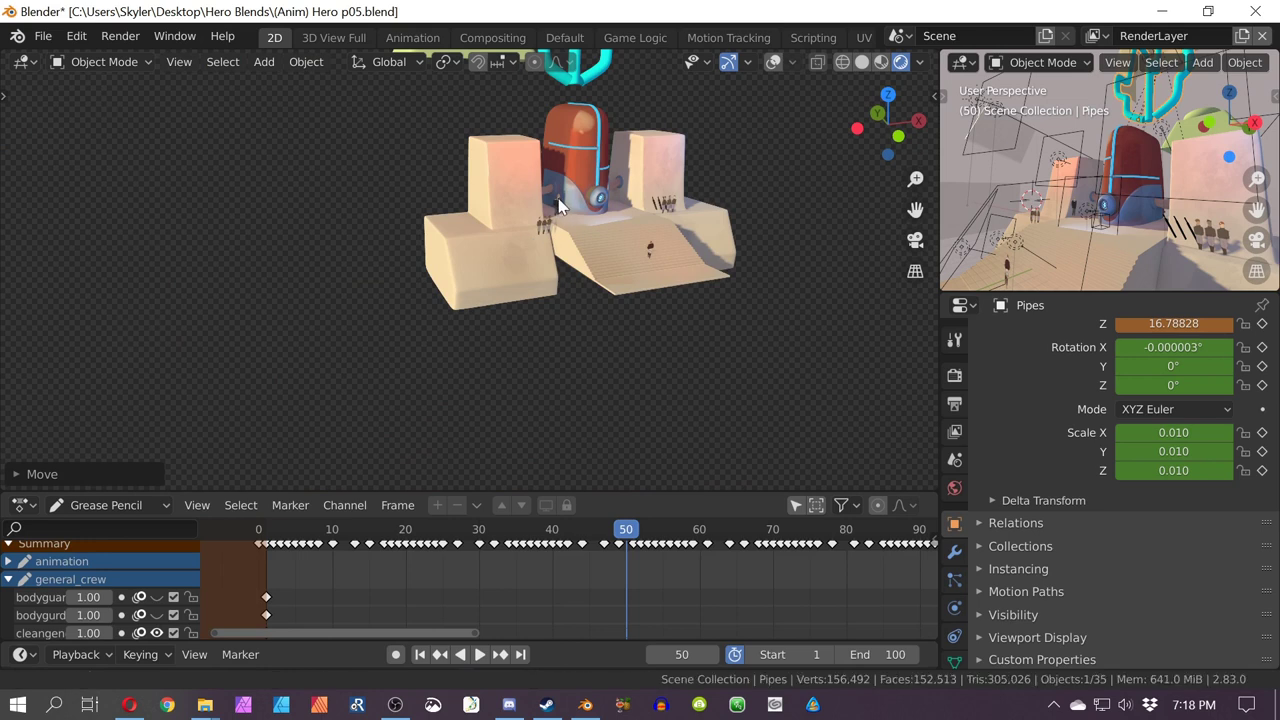
middle_click_drag(530, 235, 499, 183, "shift")
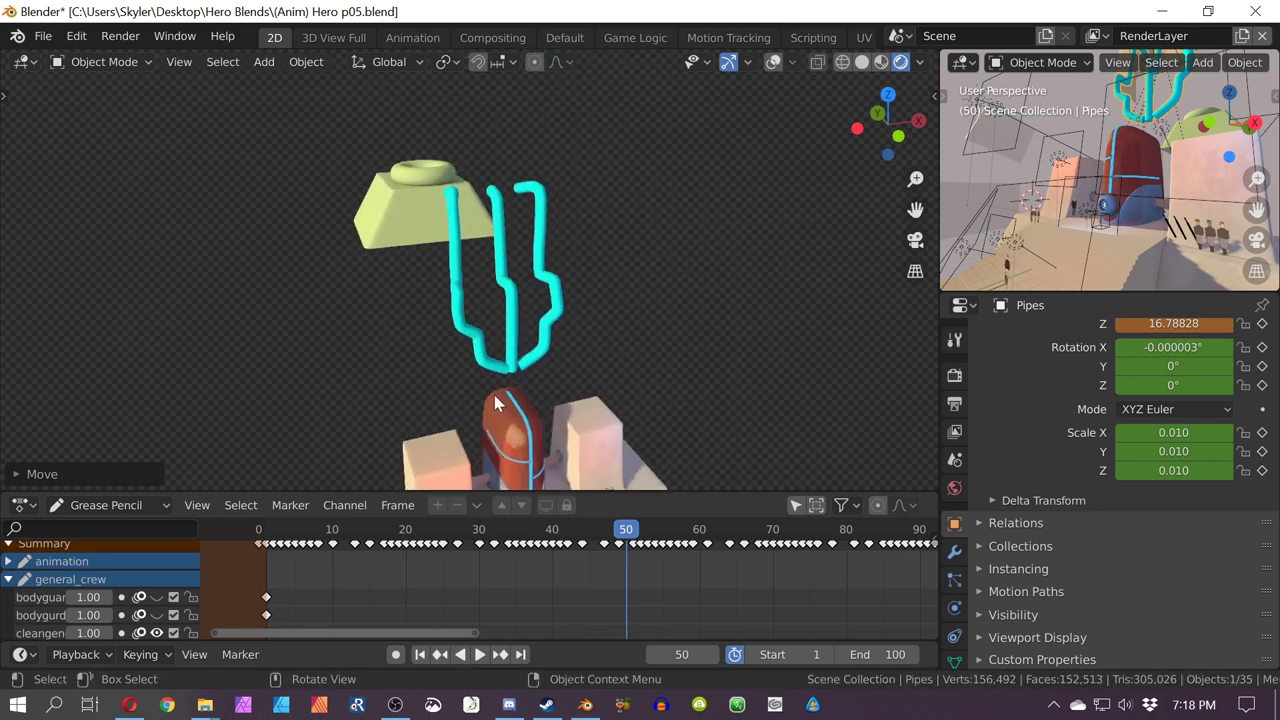
scroll(494, 395, "up", 1)
middle_click_drag(494, 395, 433, 310, "shift")
left_click(433, 310)
key("g")
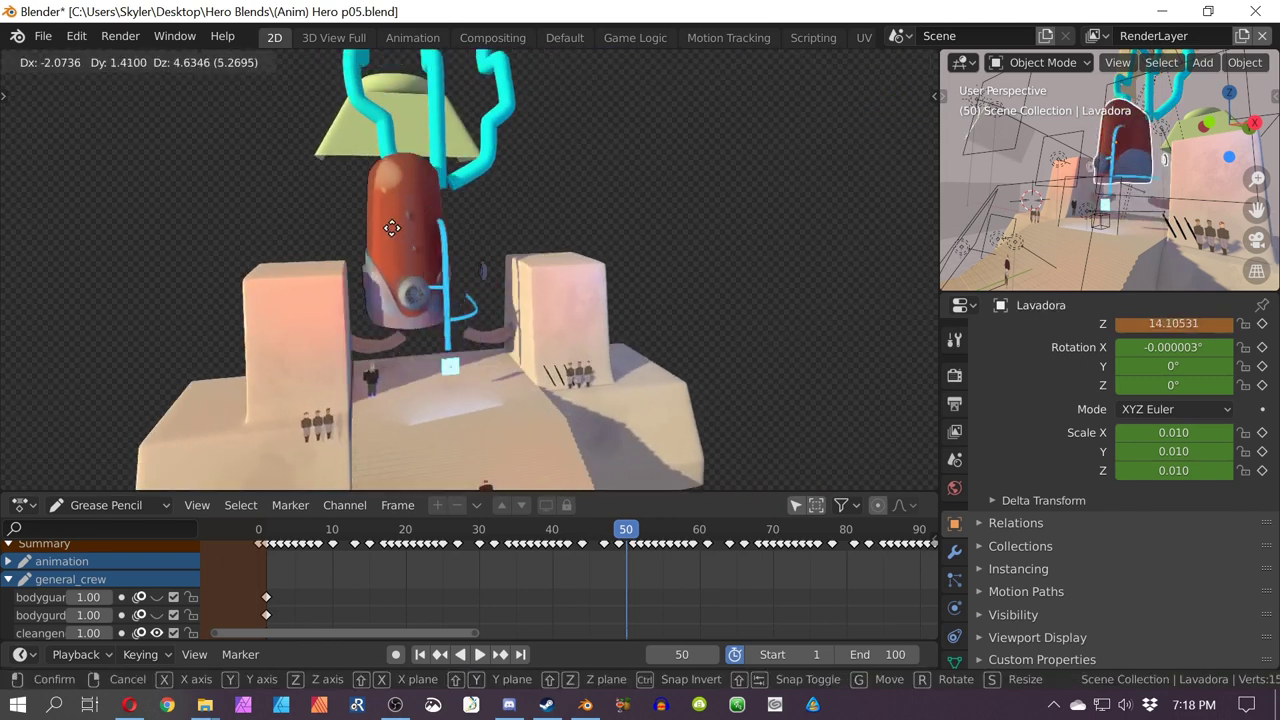
left_click(218, 187)
Step: Select the two curved pinkish pipes and move them away from the side blocks, to about Z 16.3
left_click(379, 350)
key("g")
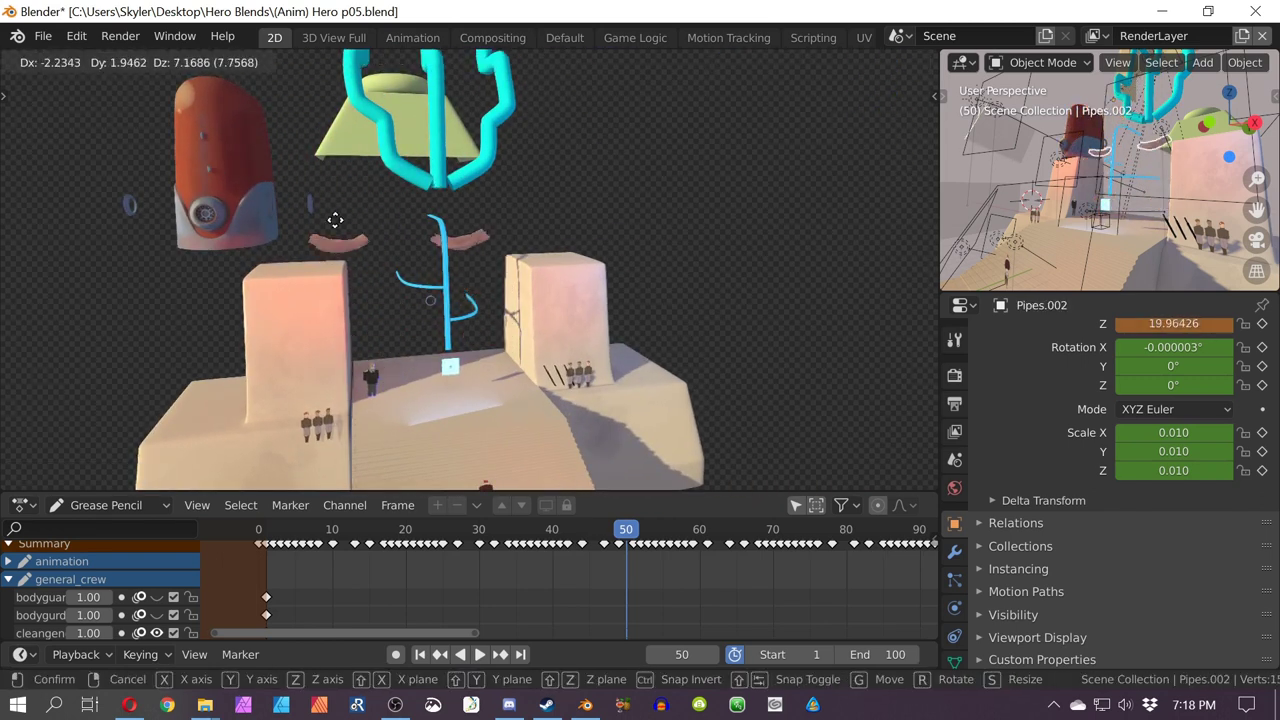
left_click(131, 350)
Step: Examine the shape and surface of the detached curved pipes up close from several sides
middle_click_drag(131, 351, 169, 351)
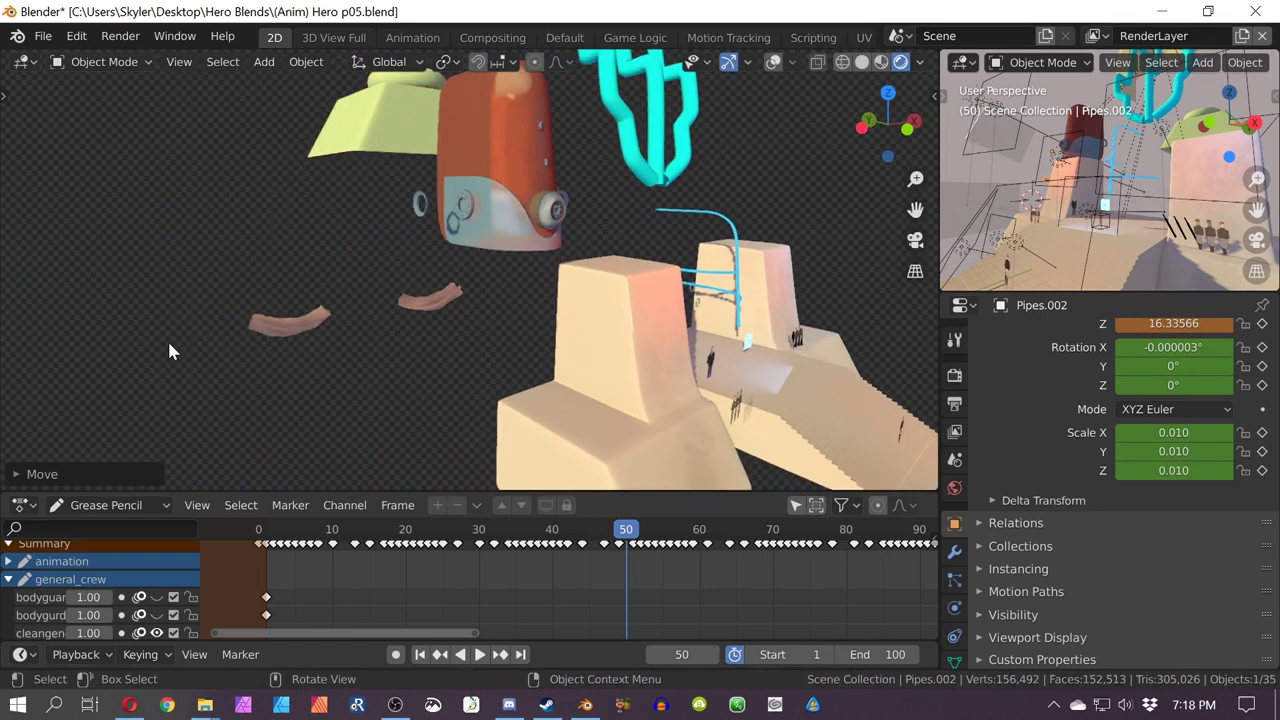
scroll(252, 362, "up", 8)
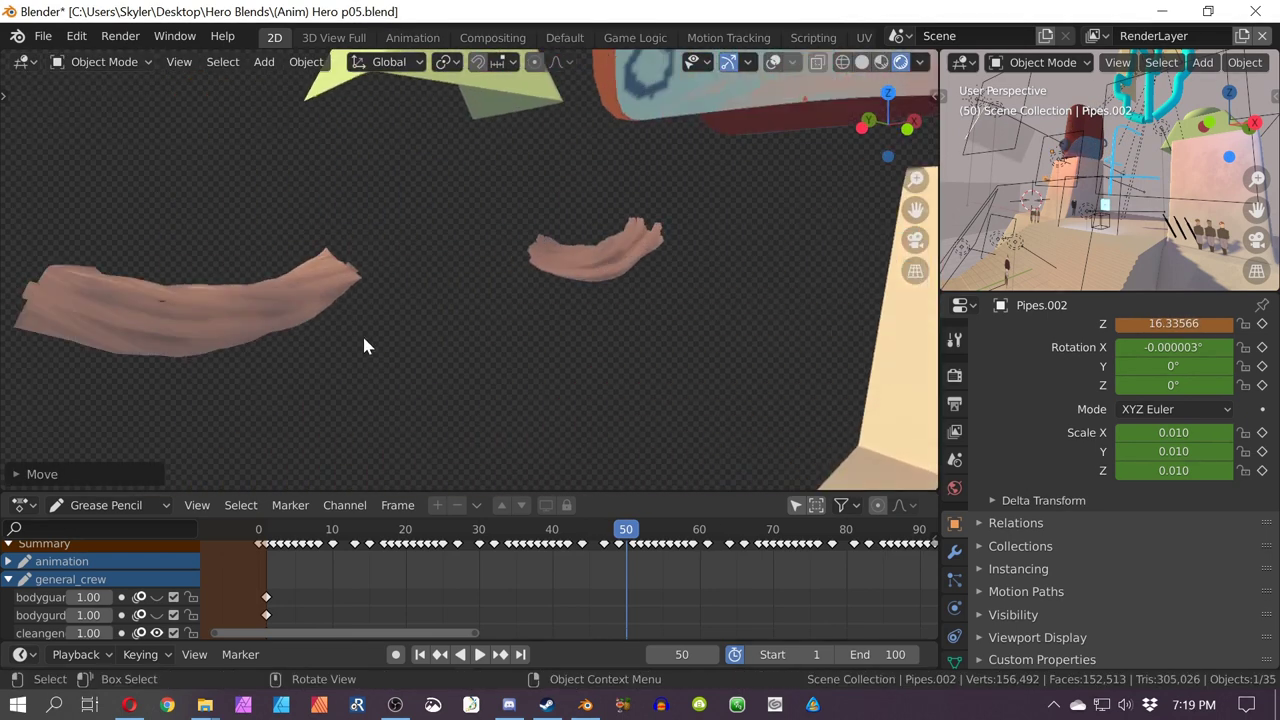
scroll(335, 341, "up", 6)
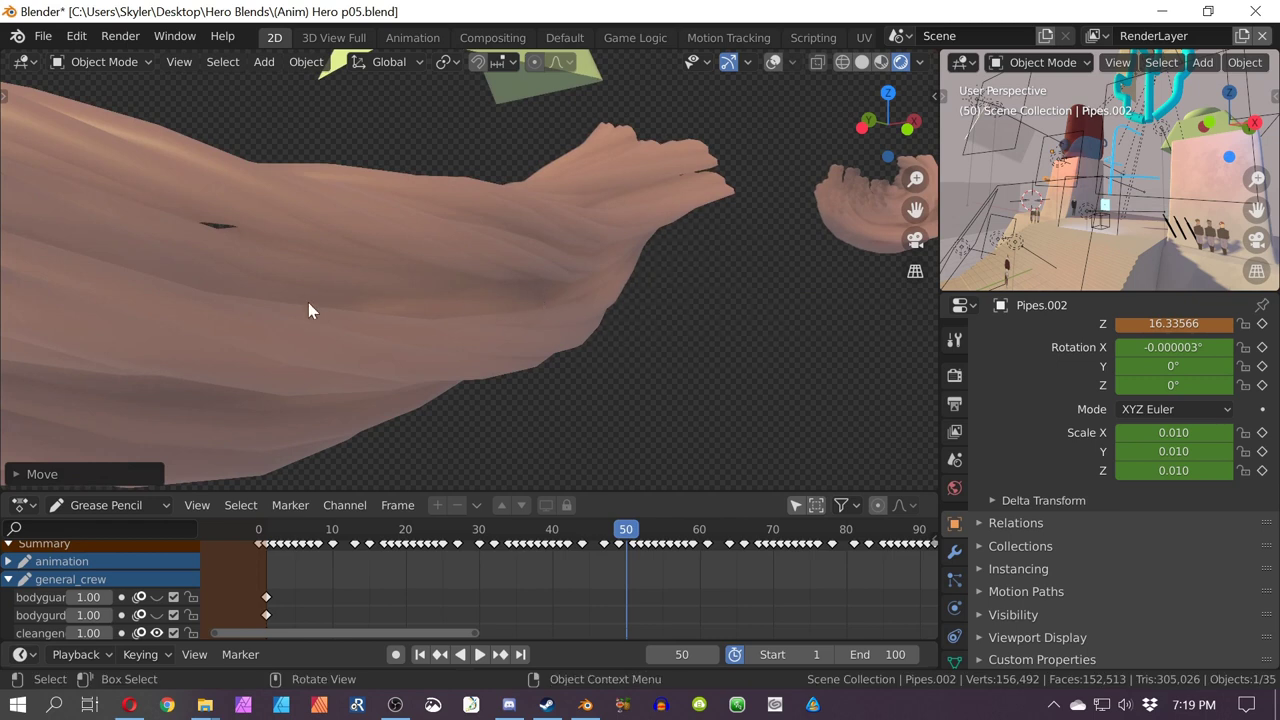
middle_click_drag(308, 302, 217, 358)
scroll(260, 292, "down", 10)
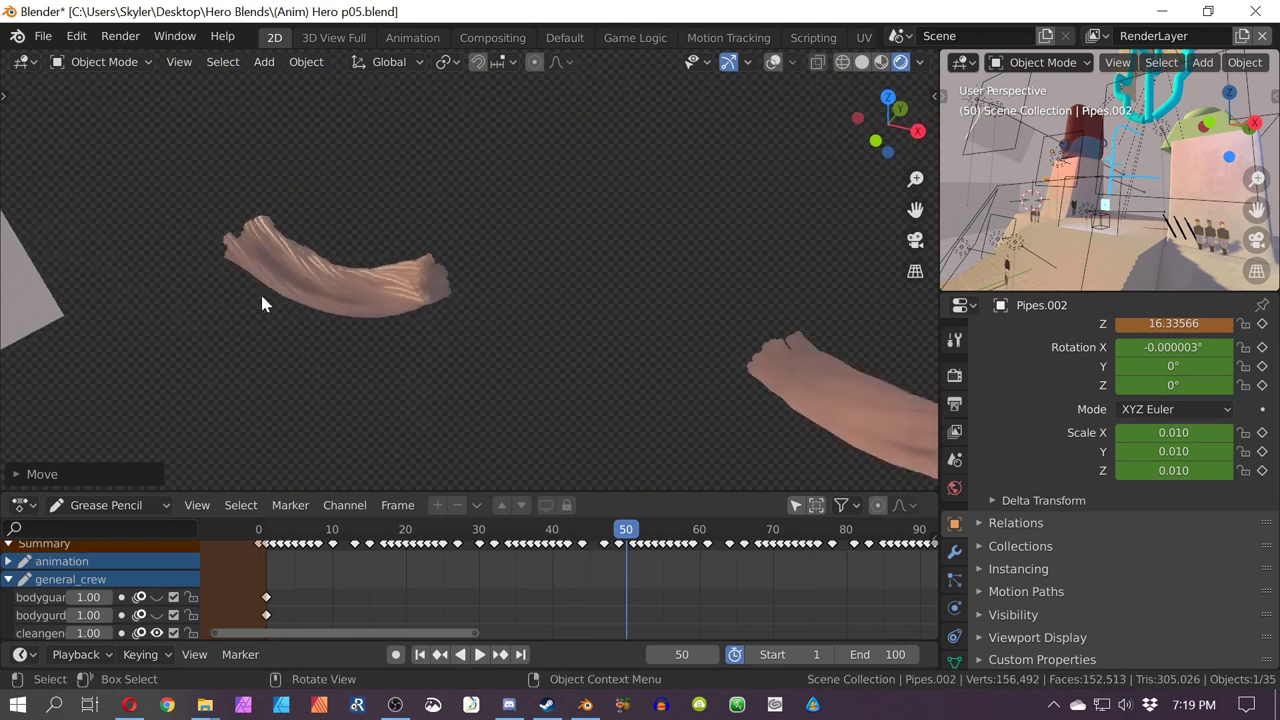
Step: Select the side blocks and move them away from the stair platform, to about Z 3.4
middle_click_drag(492, 298, 332, 106, "shift")
scroll(495, 262, "down", 8)
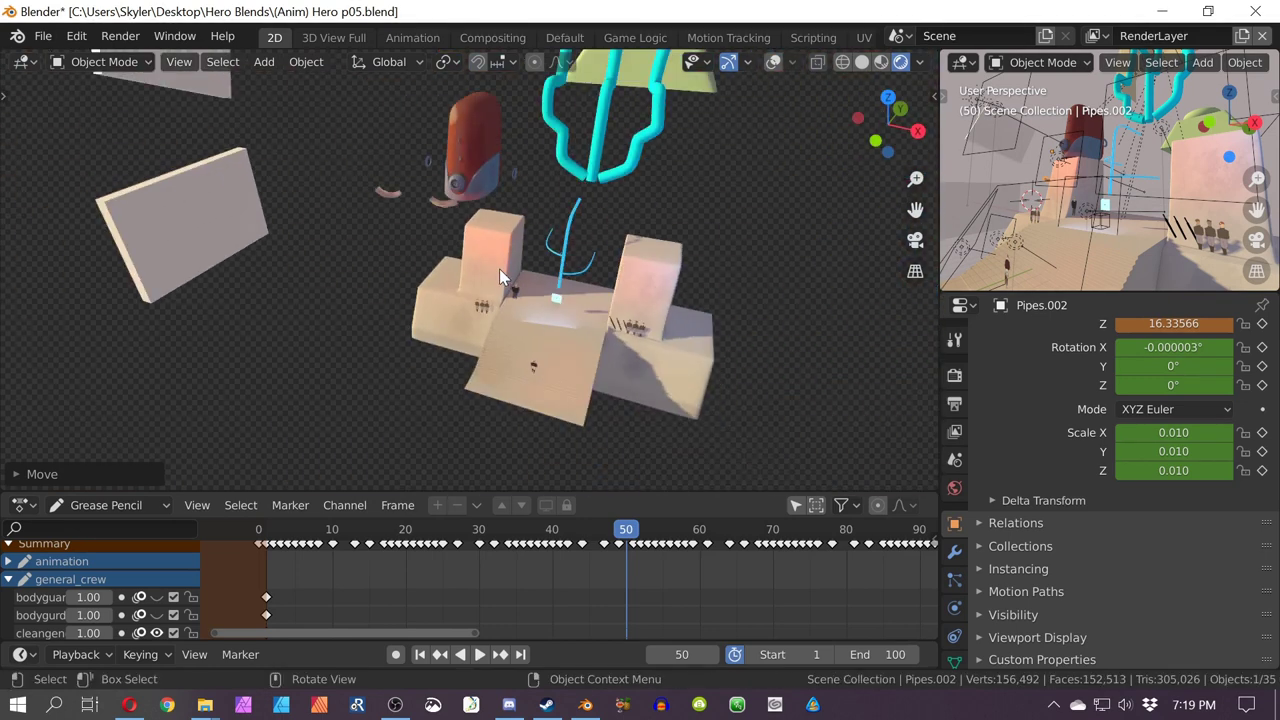
left_click(492, 261)
key("g")
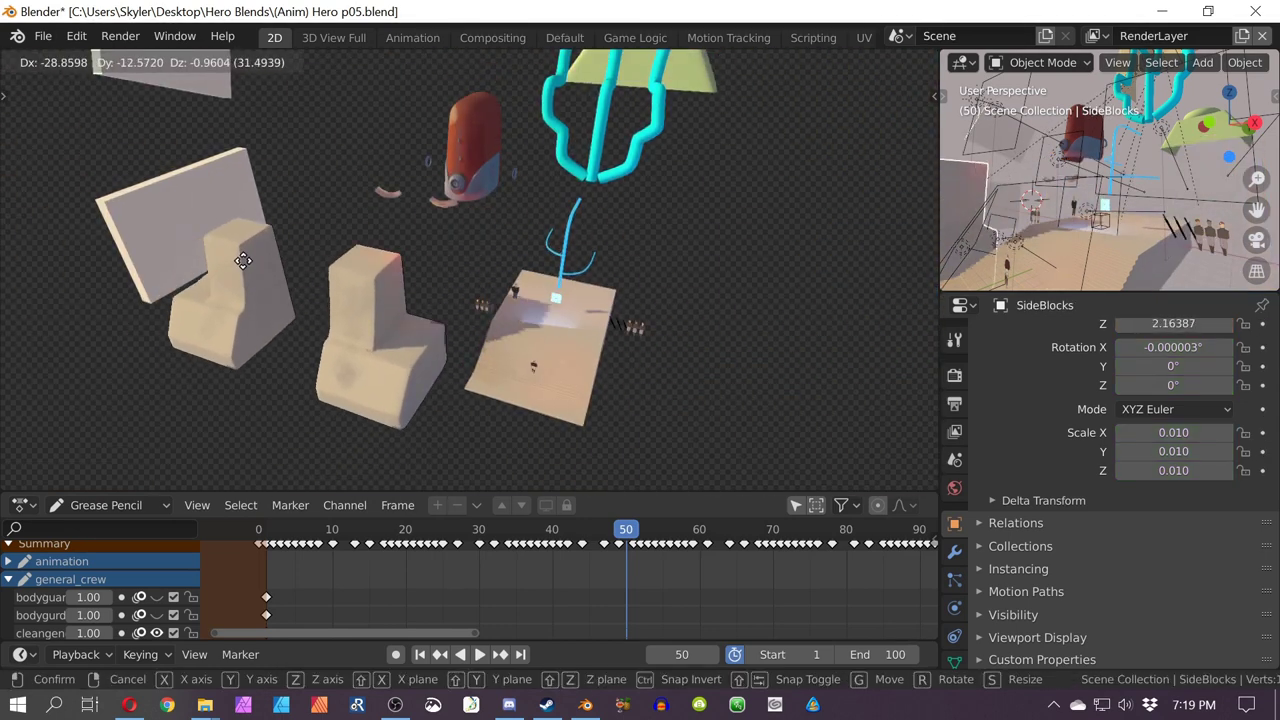
left_click(256, 322)
Step: Select the stair platform and move it off to the side, away from the characters and tubes
middle_click_drag(256, 322, 307, 306)
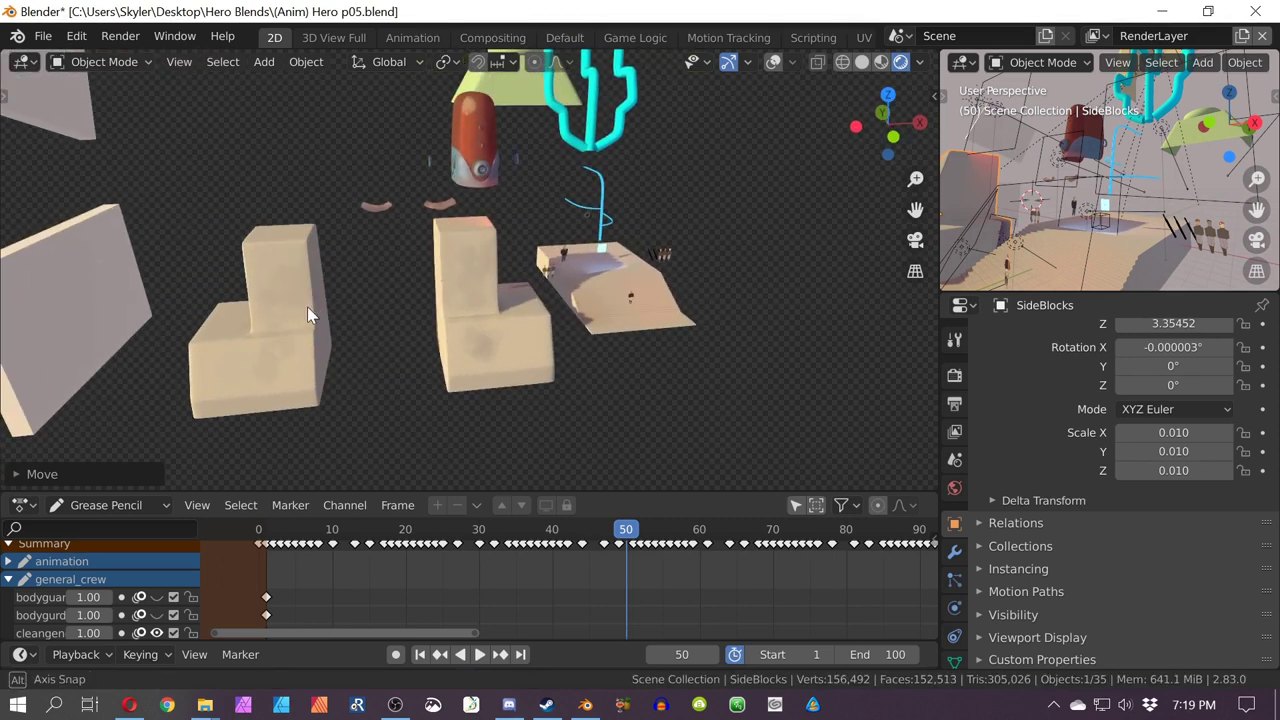
left_click(612, 277)
key("g")
left_click(824, 236)
Step: Select the small pale square plane beside the thin blue tubes and move it away, to about Z 8.1
scroll(603, 246, "up", 5)
middle_click_drag(602, 241, 368, 335)
left_click(385, 331)
key("g")
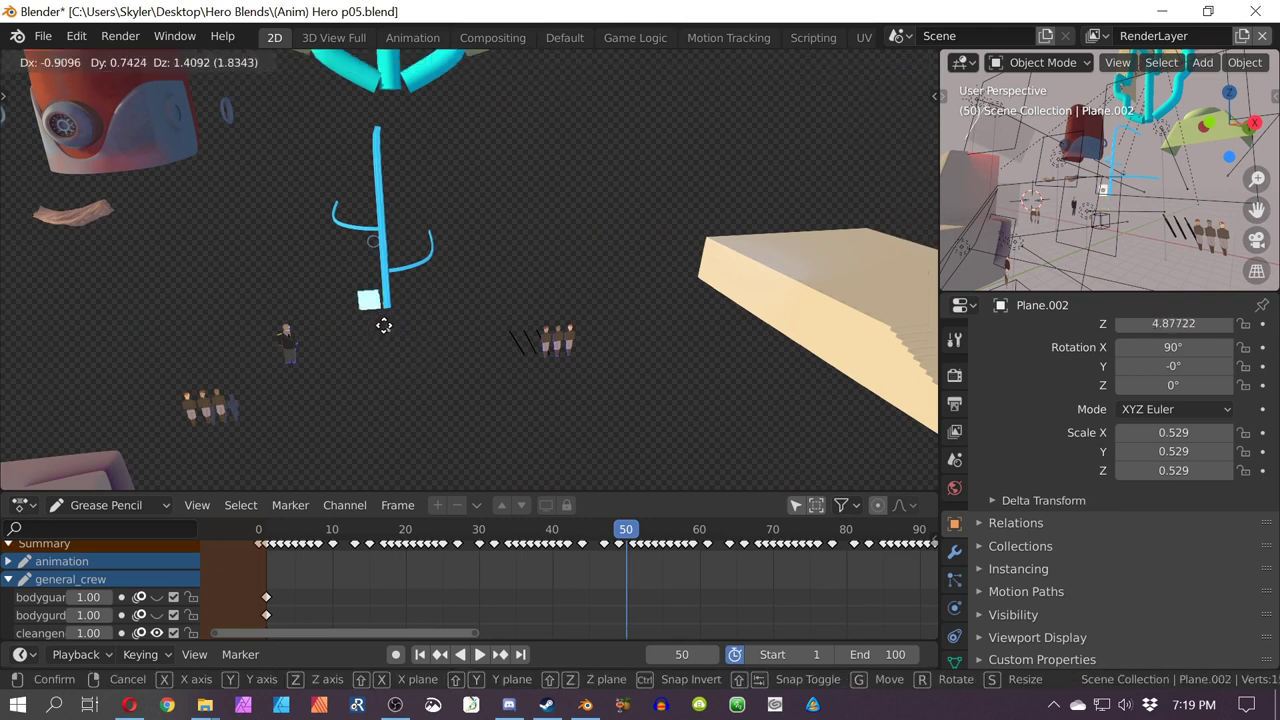
left_click(236, 262)
Step: Examine the detached pale plane up close and among the other separated parts
scroll(236, 262, "up", 4)
middle_click_drag(211, 271, 500, 303)
scroll(502, 310, "up", 6)
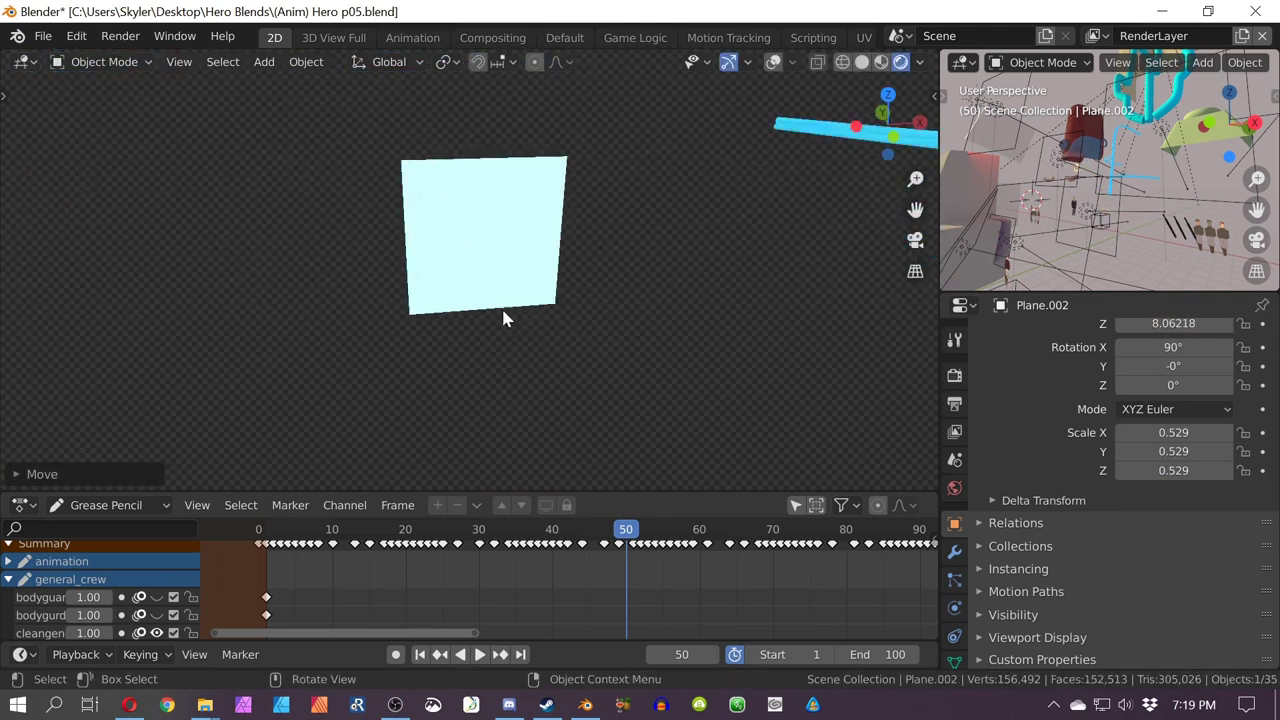
scroll(502, 310, "down", 12)
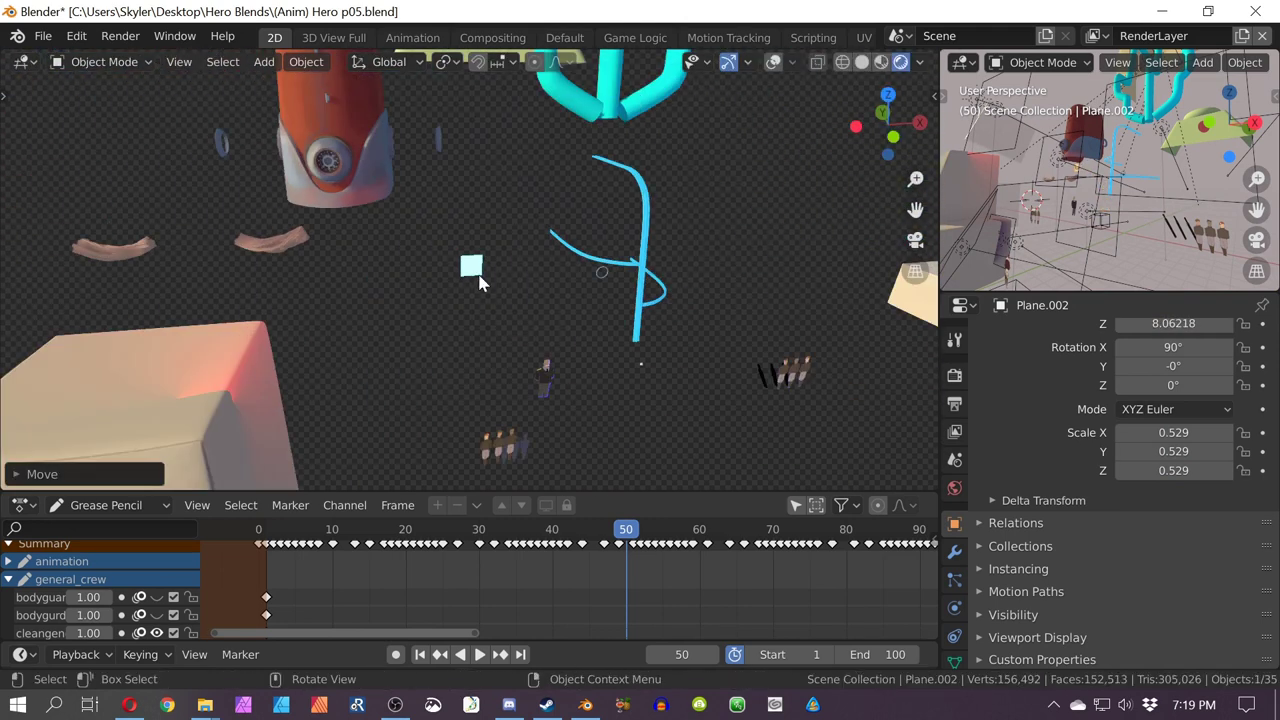
left_click(465, 271)
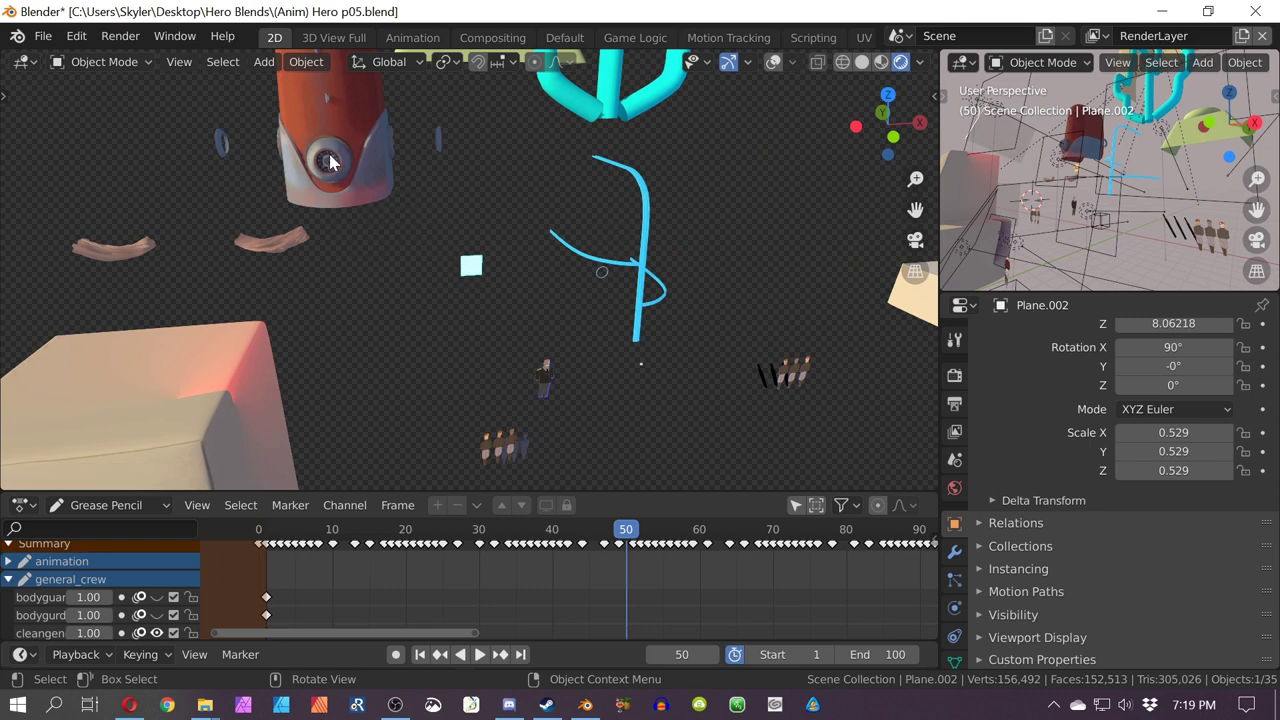
Step: Try to move the thin blue tubes and the set part beside them
left_click(638, 263)
key("g")
right_click(762, 234)
scroll(613, 308, "up", 7)
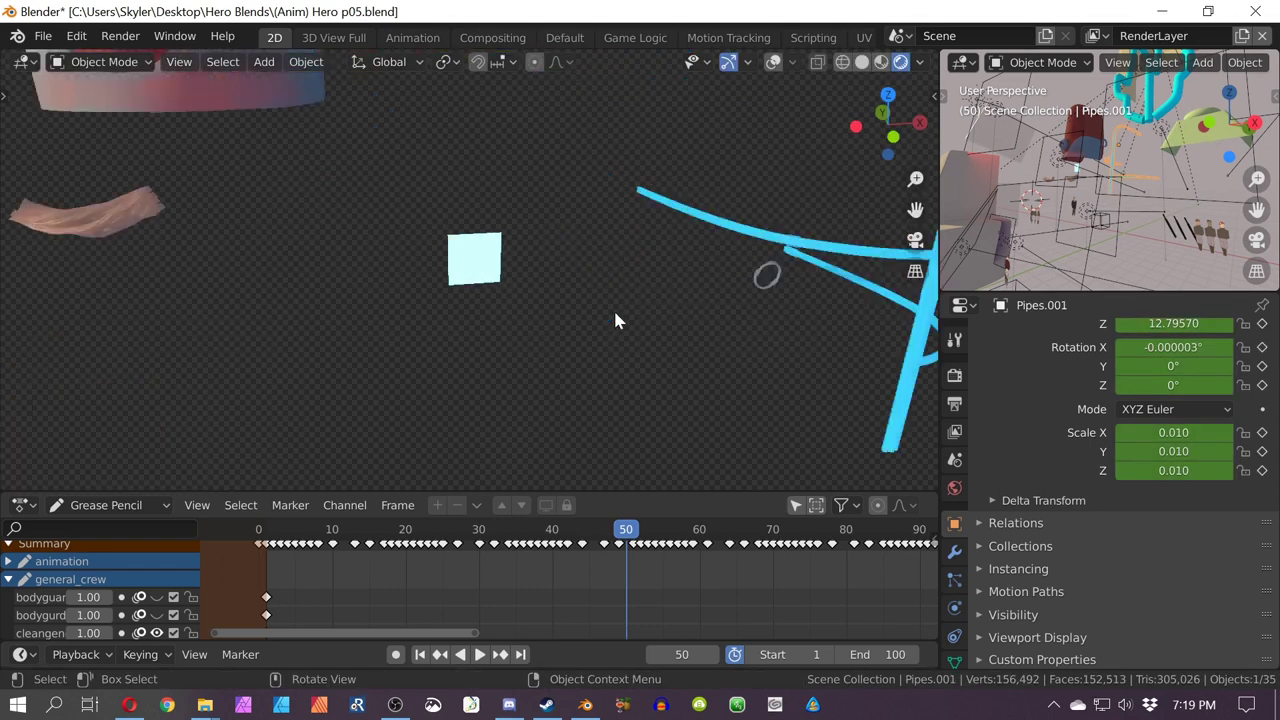
left_click(866, 290)
key("g")
key("Escape")
scroll(592, 287, "down", 8)
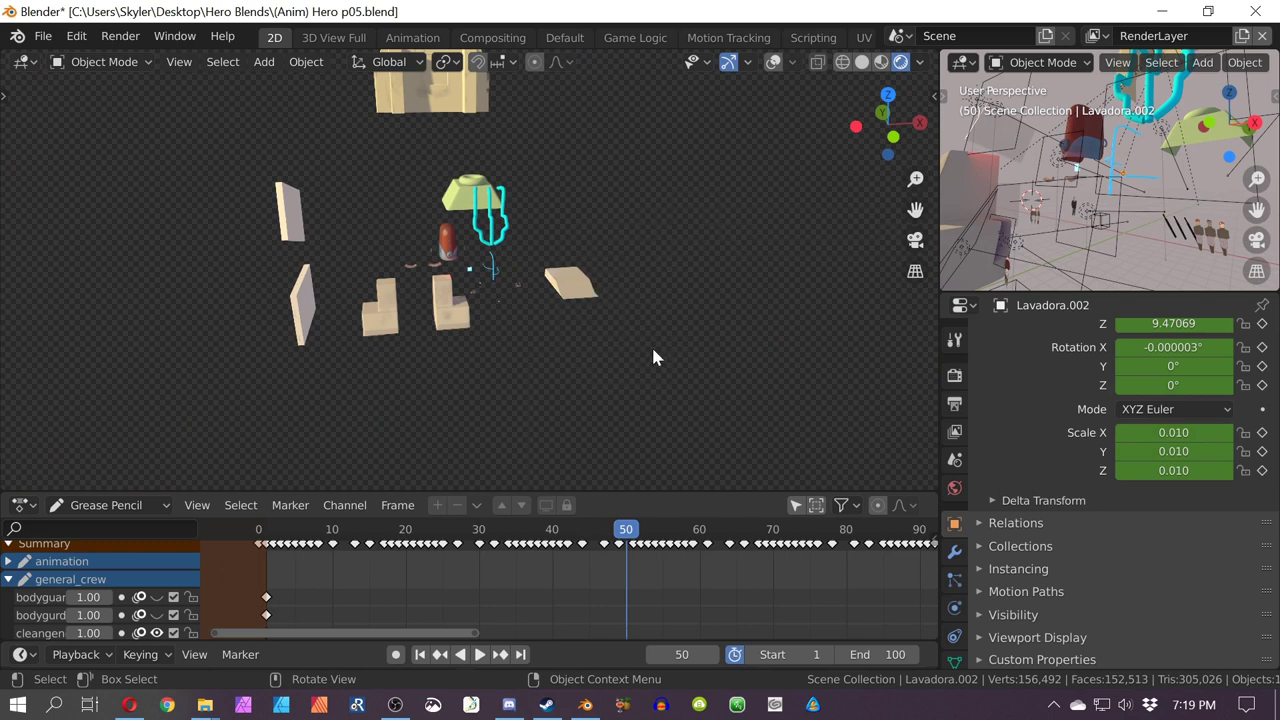
Step: Close the Hero p05 file and view the Hero p13 scene from outside and through its camera
left_click(1255, 11)
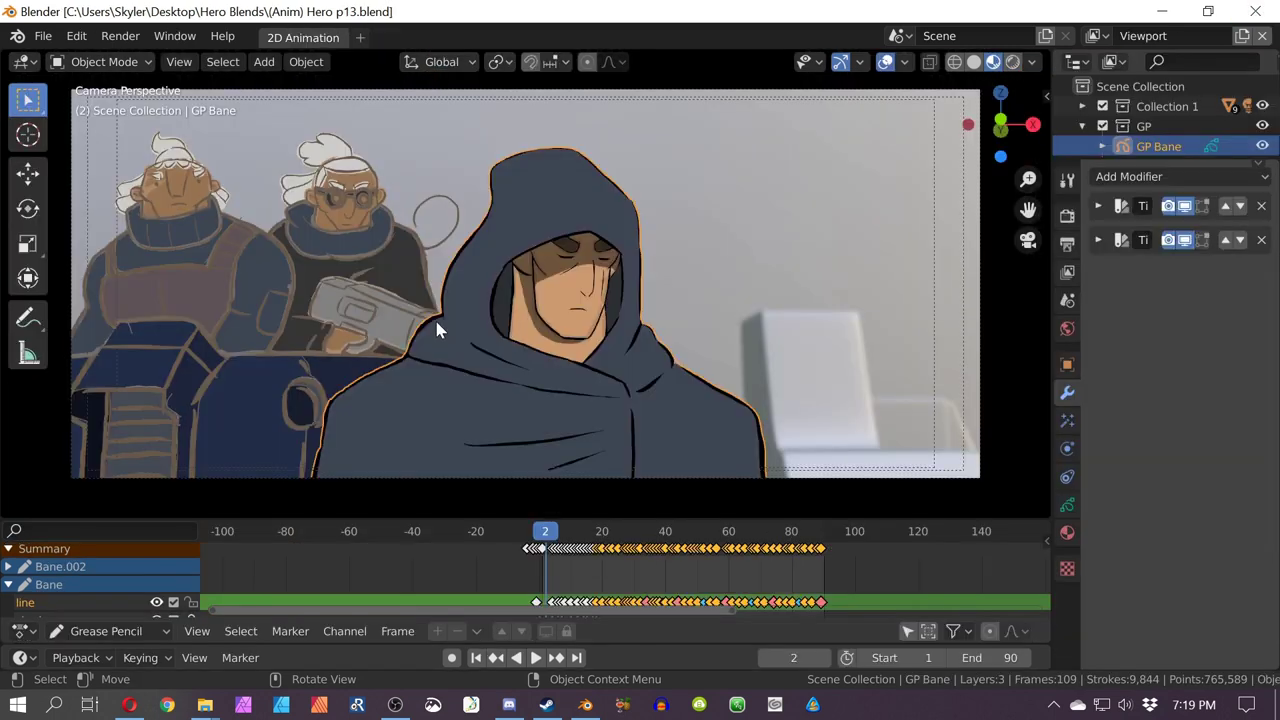
key("KP_0")
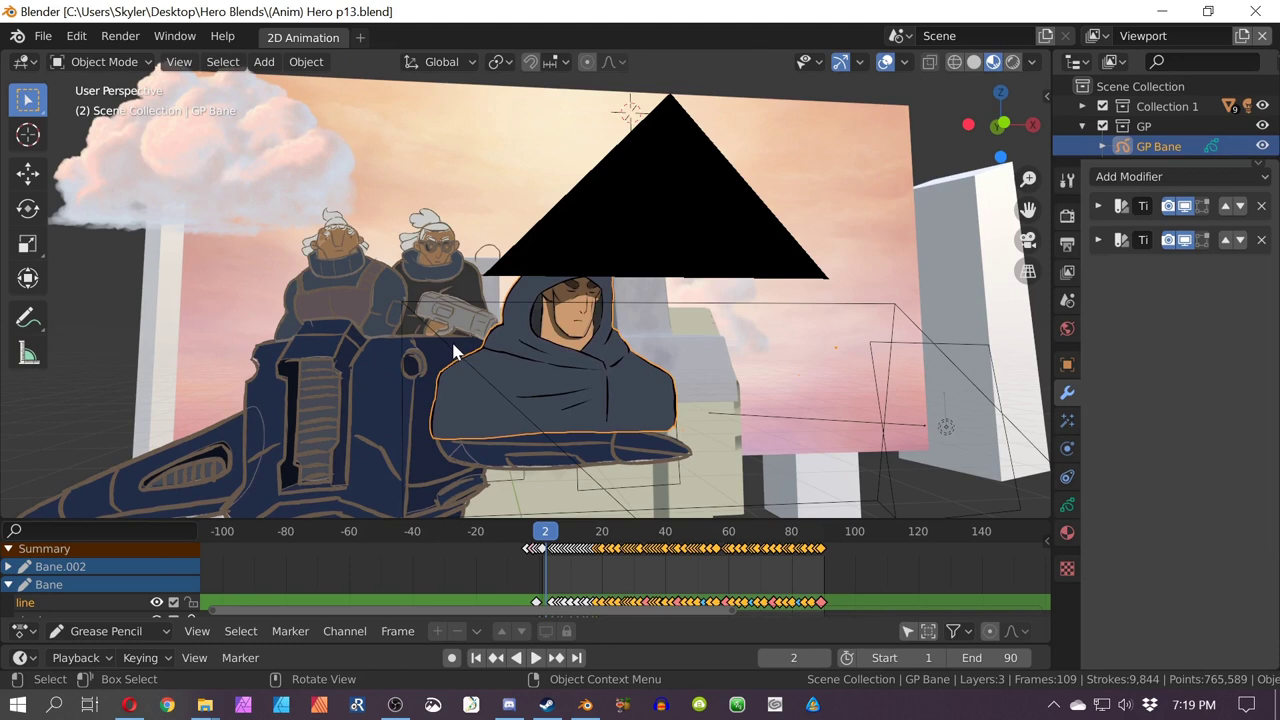
key("KP_0")
Step: Select the sky background behind the characters and switch the viewport to rendered shading
left_click(254, 292)
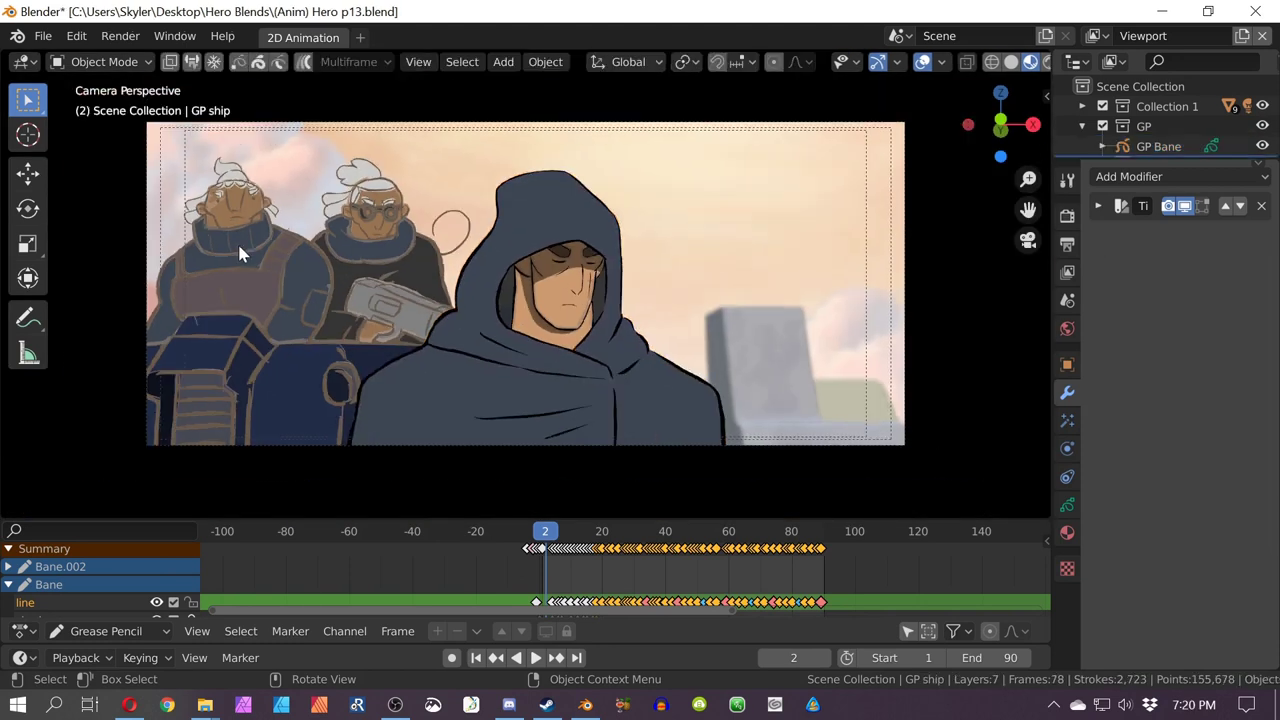
left_click(329, 297)
scroll(340, 300, "up", 2)
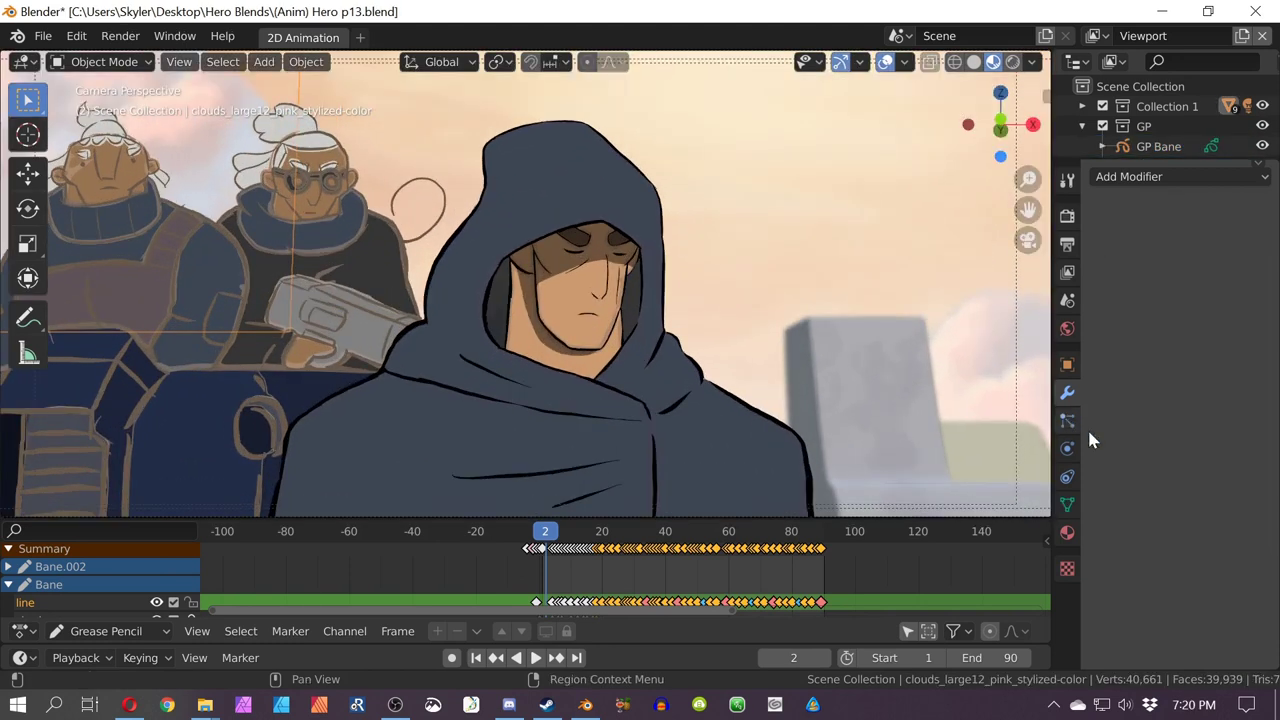
left_click(380, 264)
left_click(397, 265)
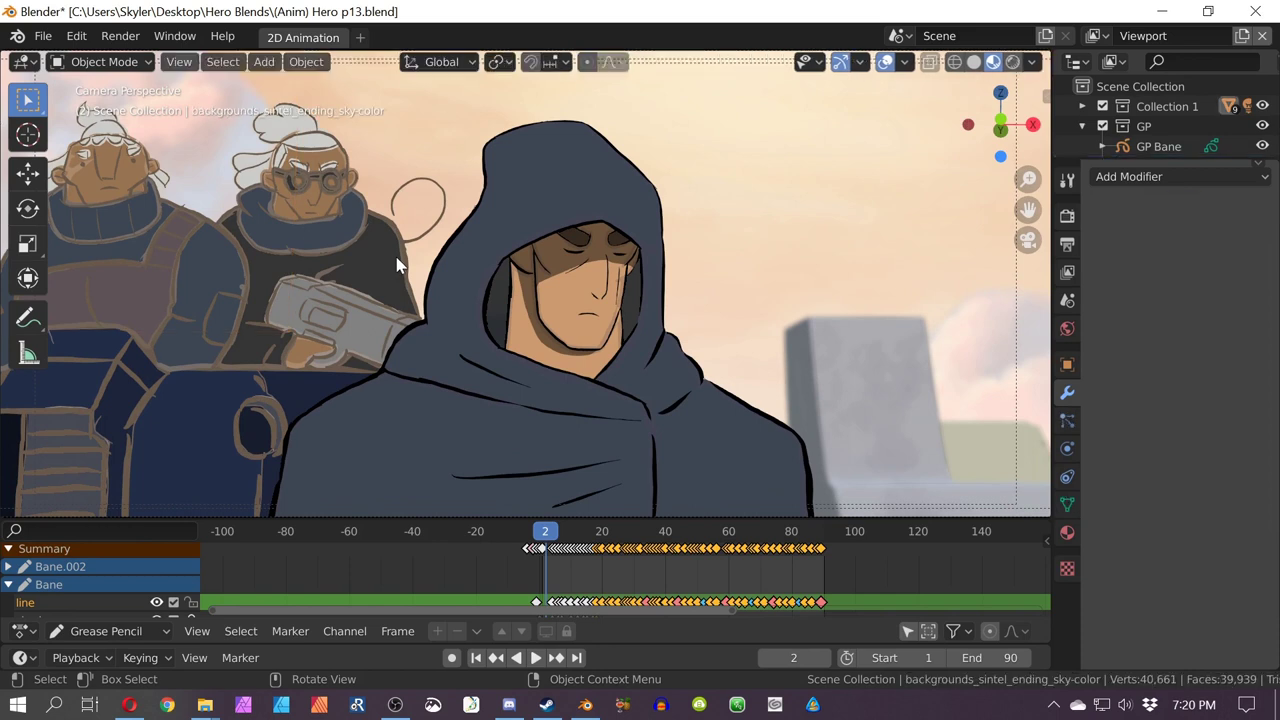
left_click(1013, 62)
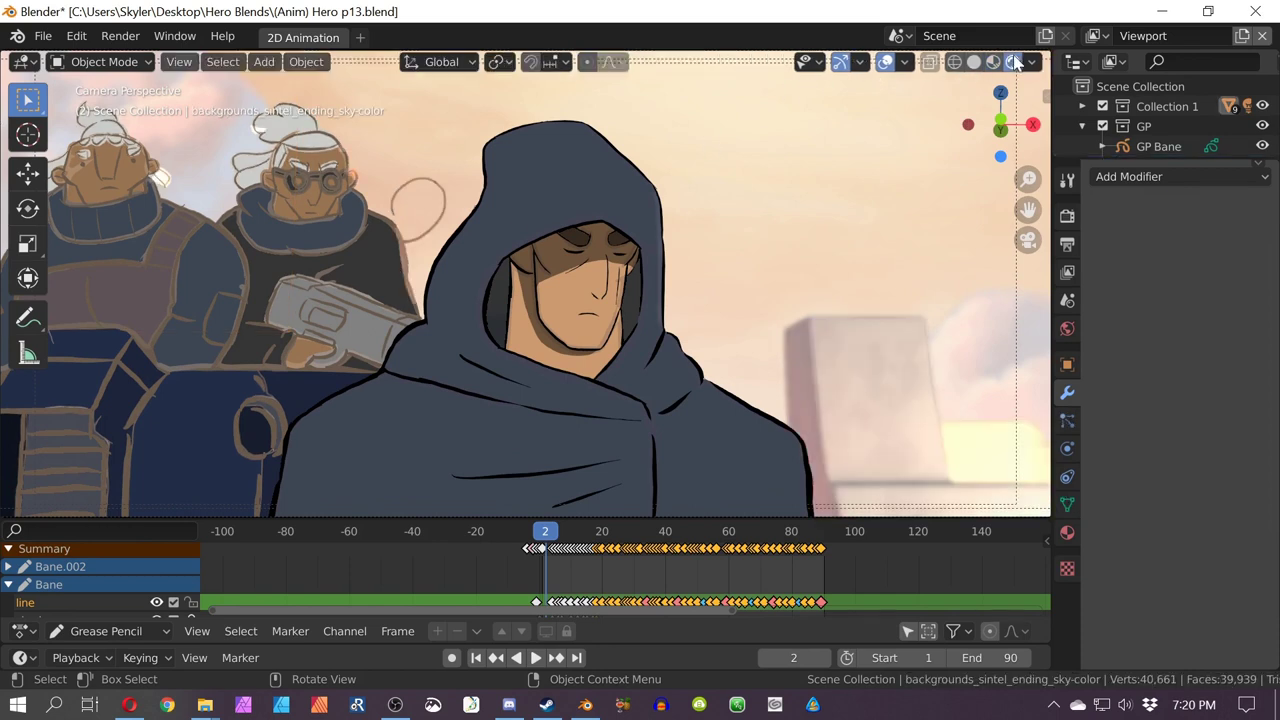
Step: Select the Grease Pencil ship with the two guards, show its visual effects, and return to the camera view
left_click(385, 264)
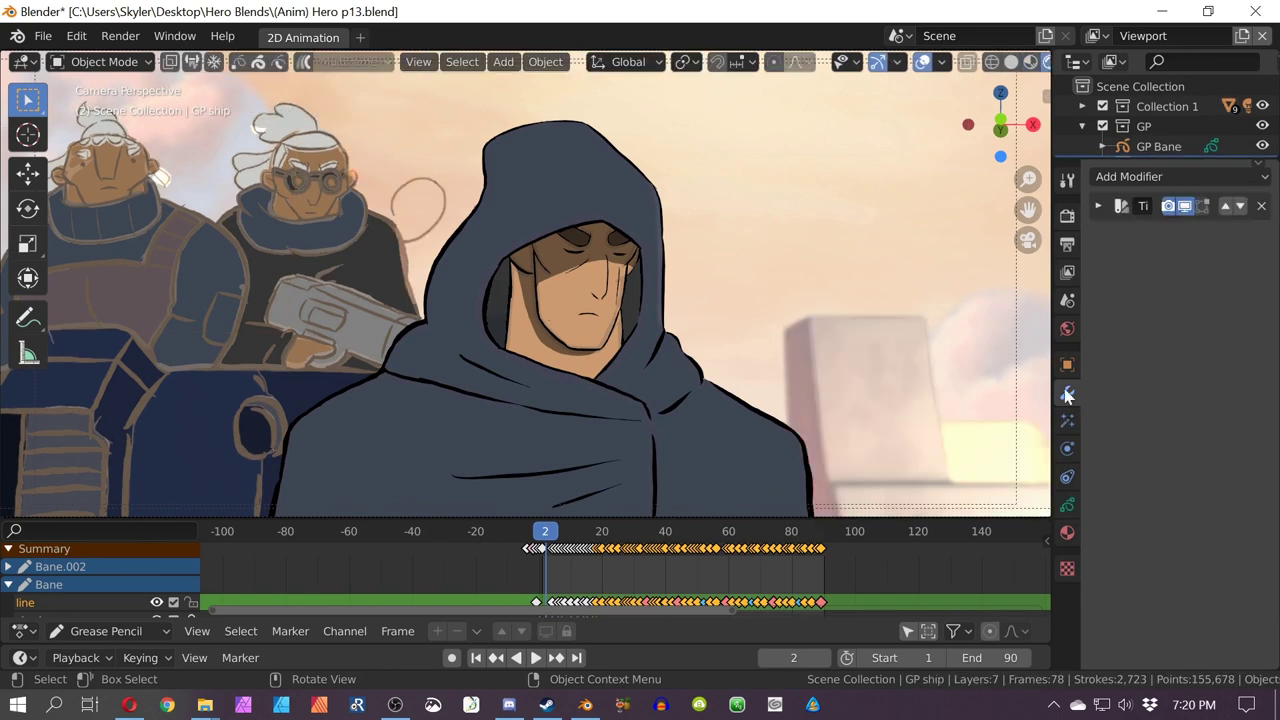
left_click(371, 295)
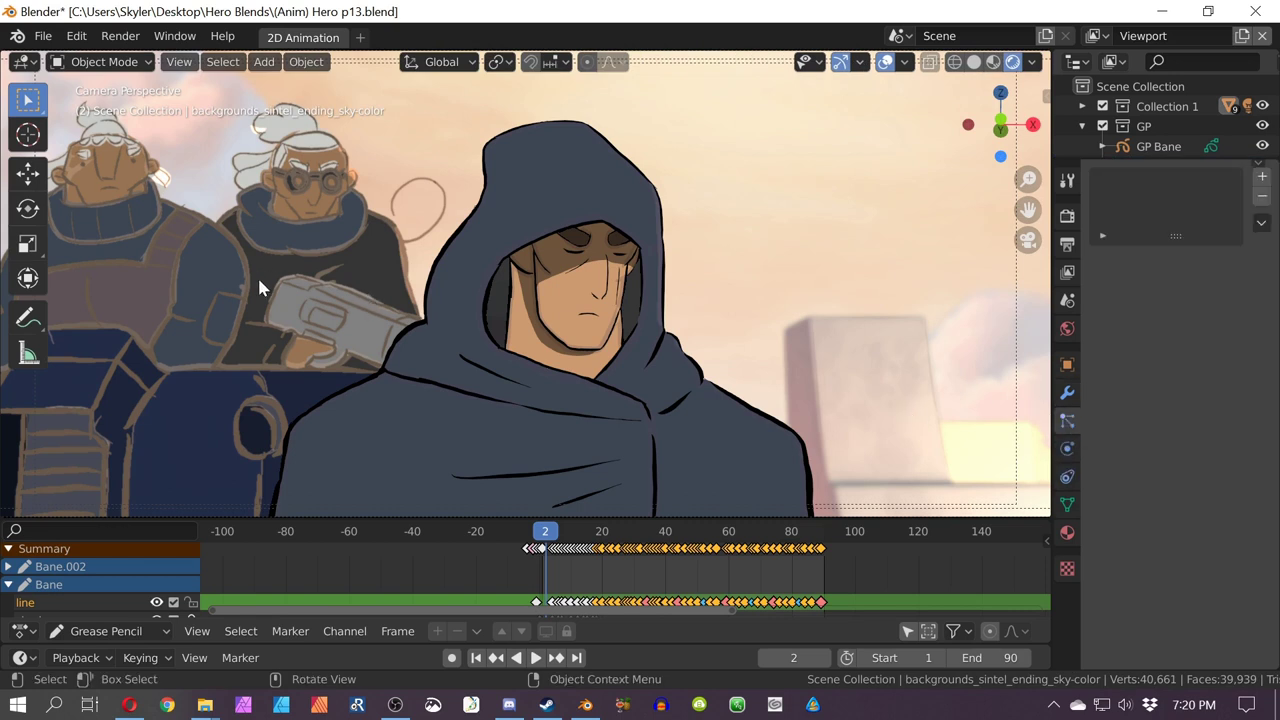
left_click(203, 323)
middle_click_drag(203, 323, 533, 455)
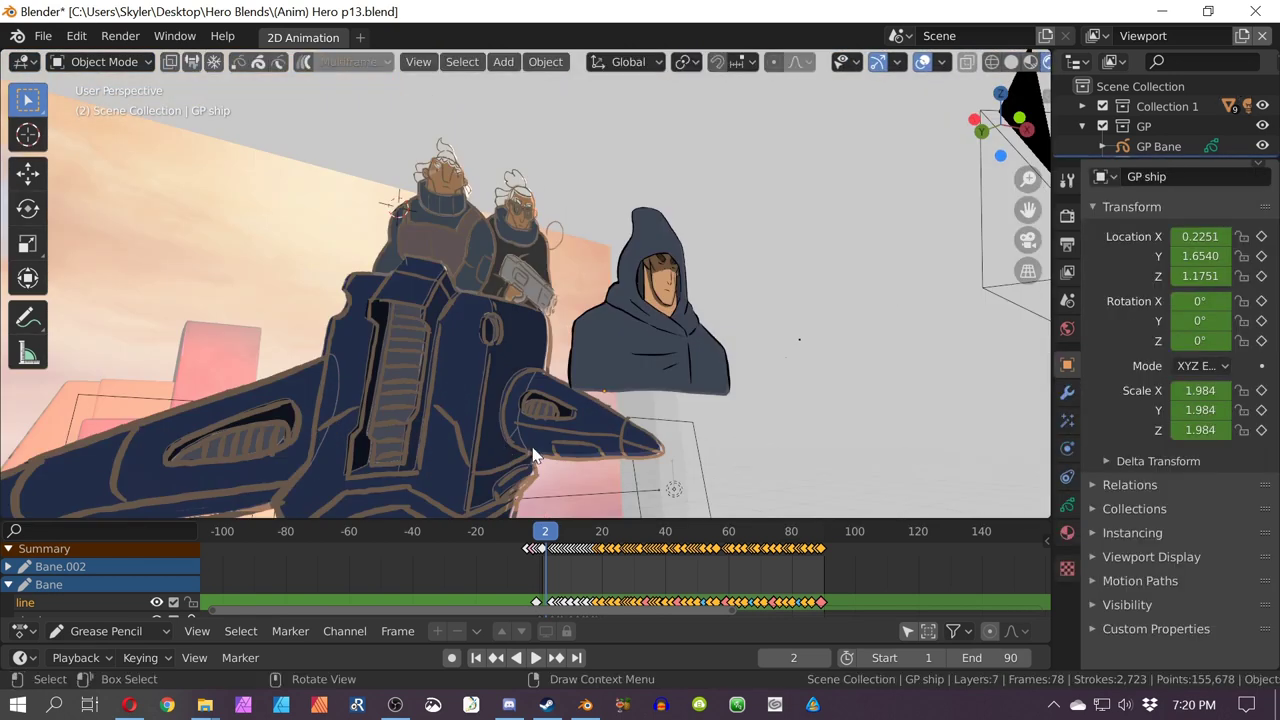
left_click(1066, 419)
key("KP_0")
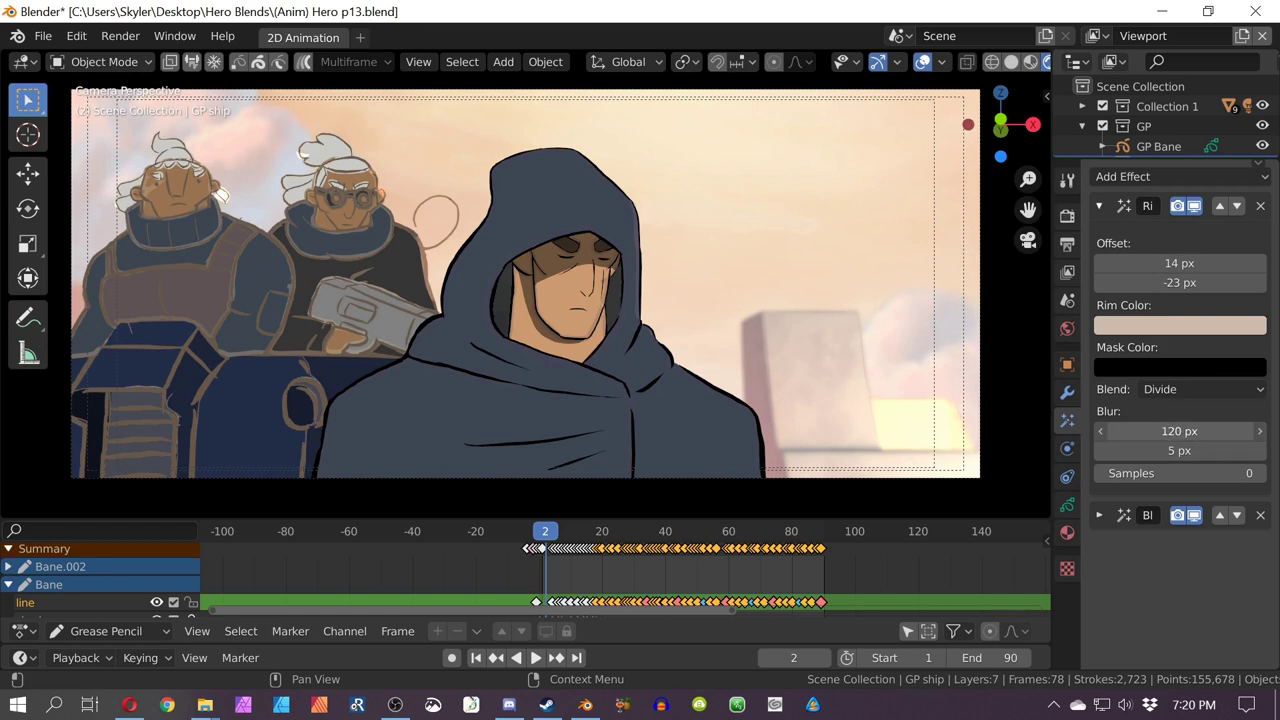
Step: Set the ship's Rim effect to 5 samples with a blur of 98 px by 24 px, and expand its Blur effect
mouse_move(1180, 473)
left_mouse_down()
mouse_move(1210, 473)
mouse_move(1170, 473)
left_mouse_up()
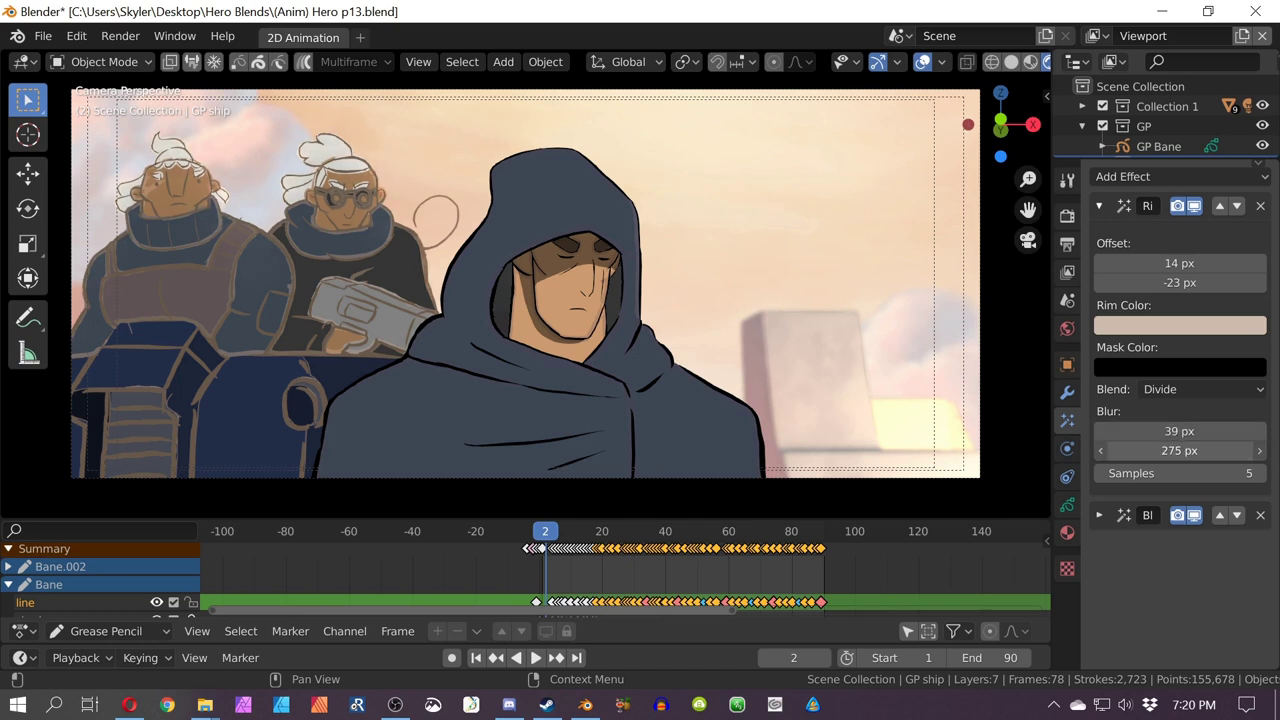
left_click_drag(1180, 450, 1248, 431)
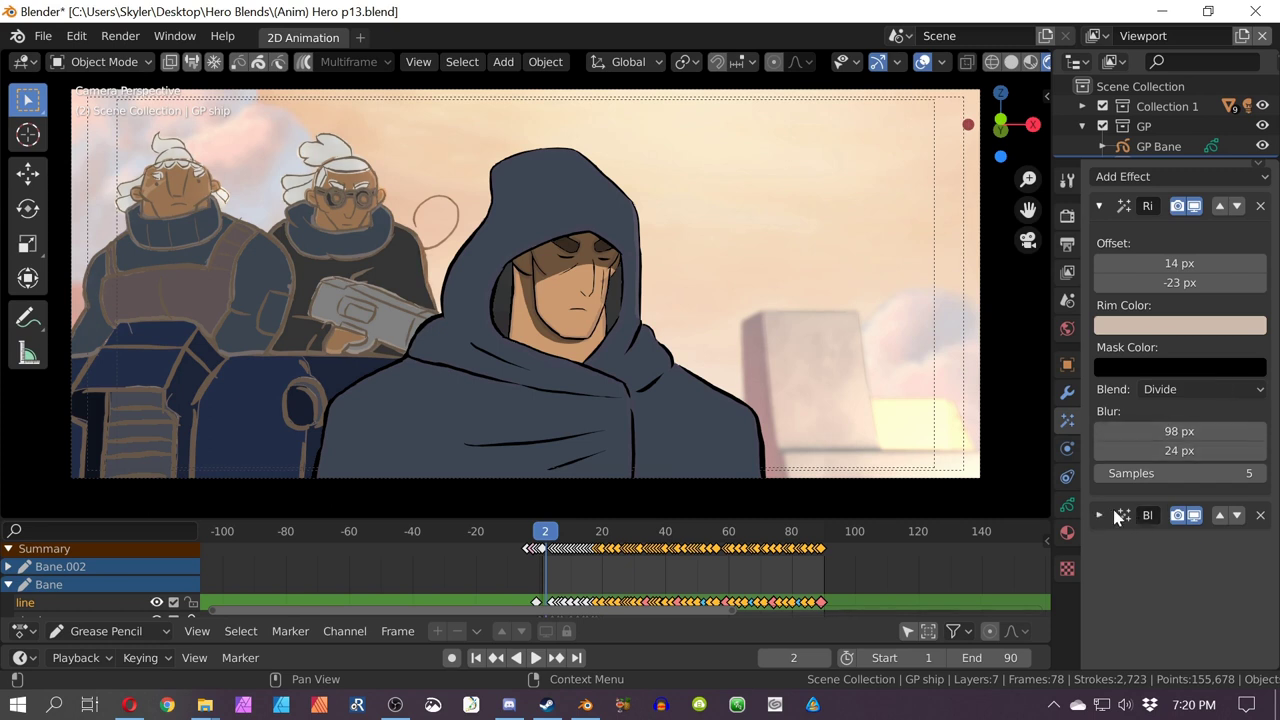
left_click(1100, 516)
scroll(1145, 560, "down", 1)
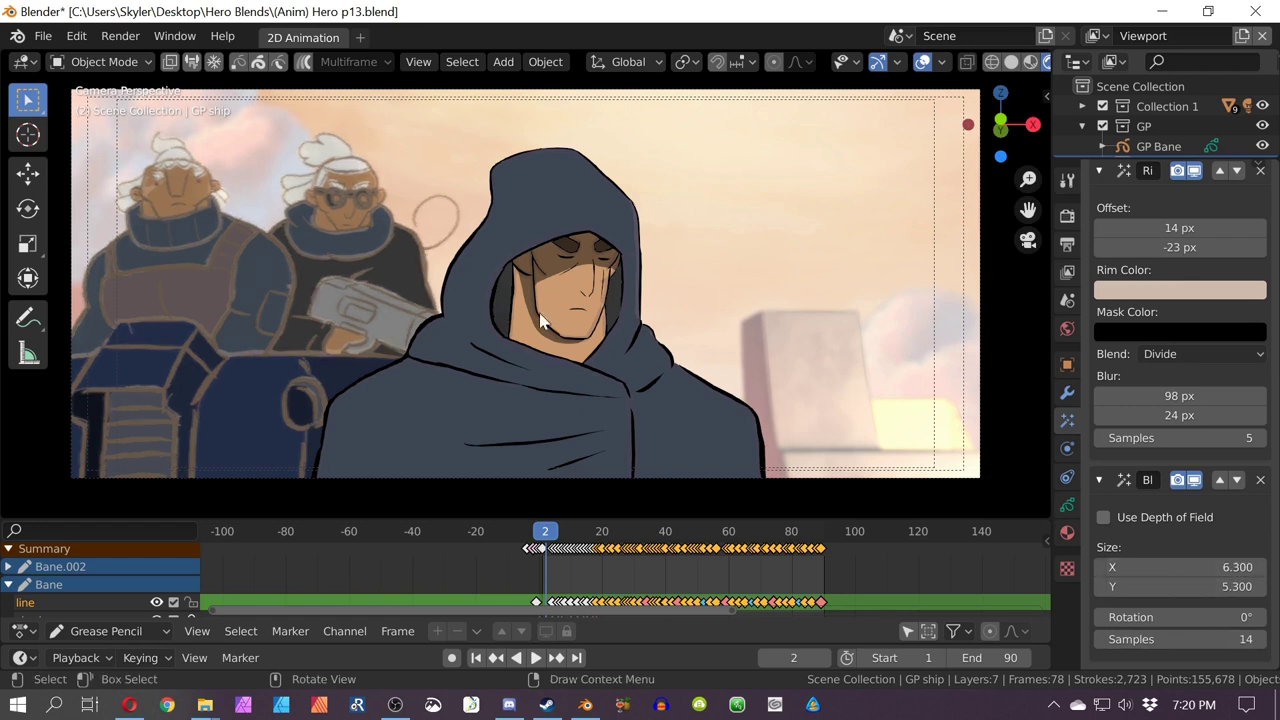
Step: Play the shot's animation and stop it at frame 70
key("space")
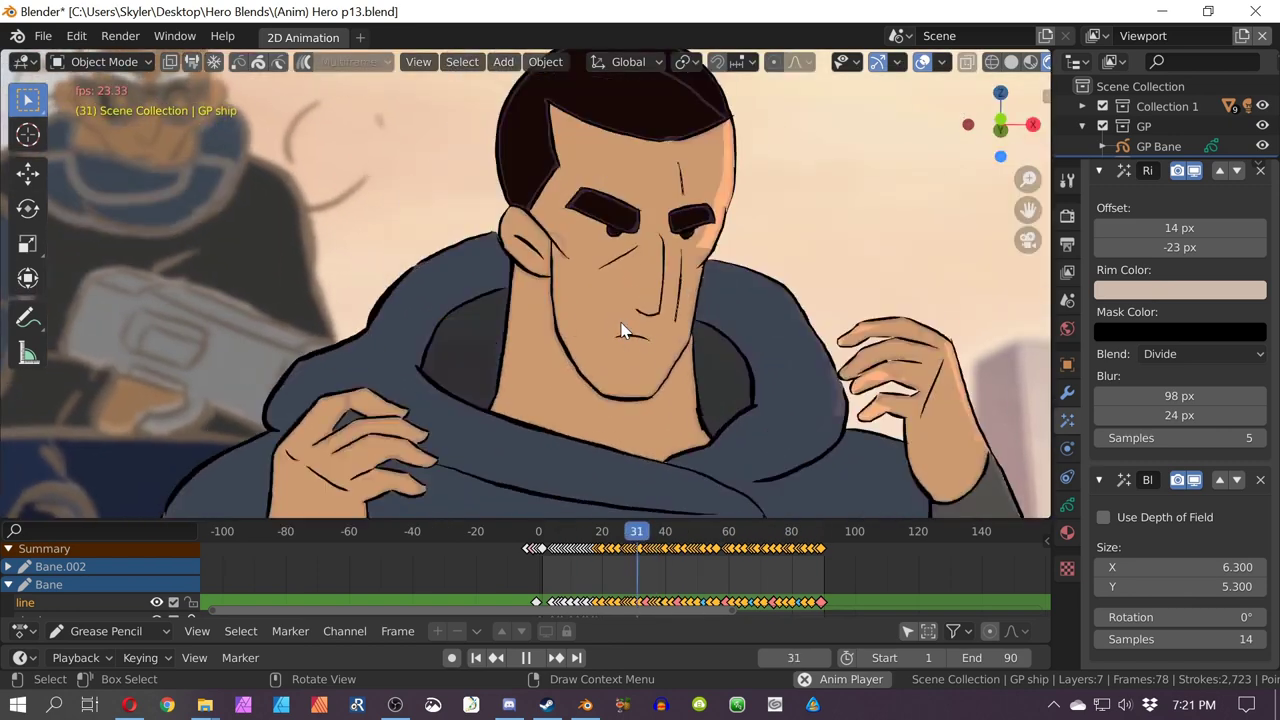
key("space")
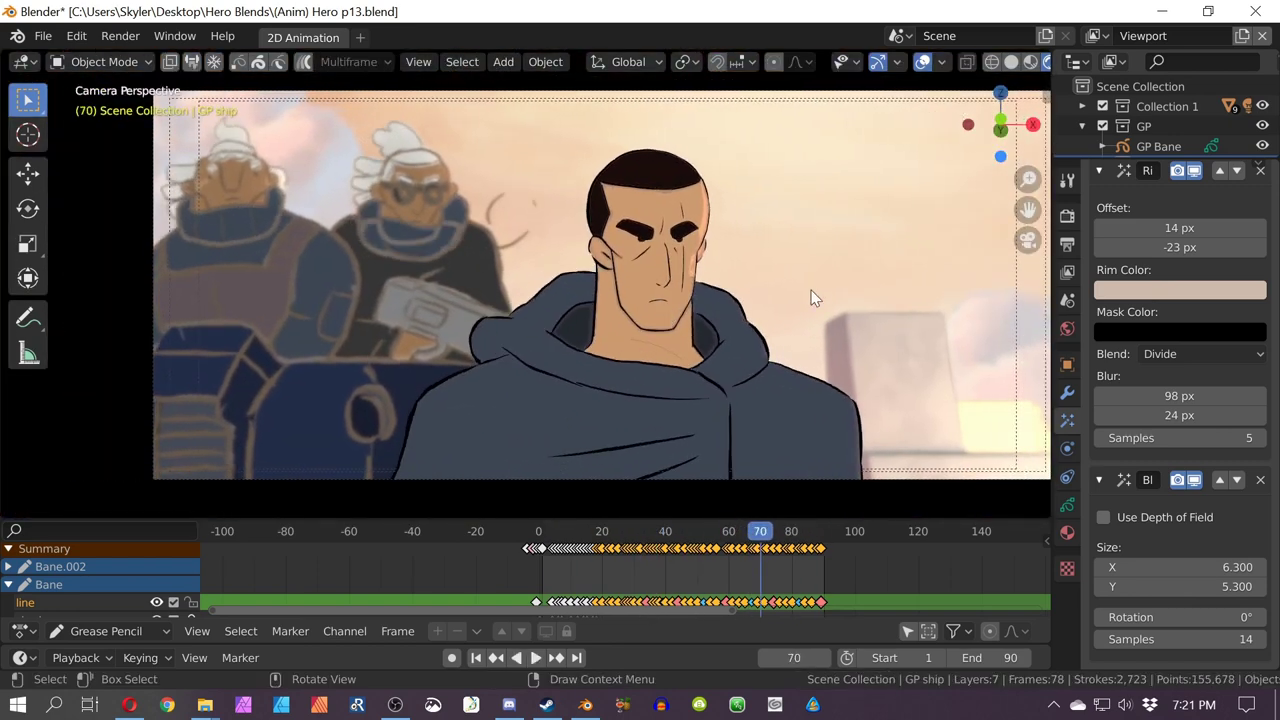
Step: Select the main building block in the background and move it away from the side blocks
middle_click_drag(814, 297, 743, 301)
scroll(743, 301, "down", 3)
middle_click_drag(872, 320, 571, 319, "shift")
left_click(780, 347)
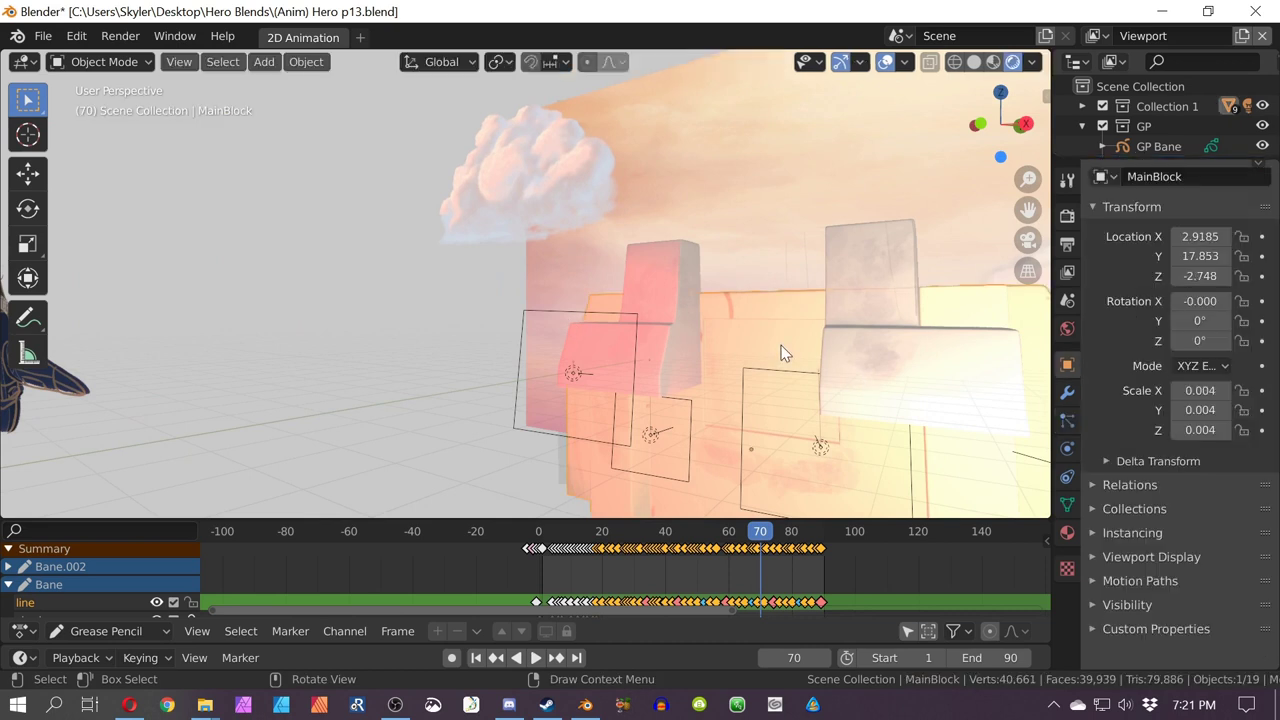
key("KP_0")
scroll(781, 347, "down", 4)
middle_click_drag(782, 348, 580, 390)
key("g")
left_click(5, 333)
Step: Try to move the side blocks away from the rest of the set
left_click(580, 390)
key("g")
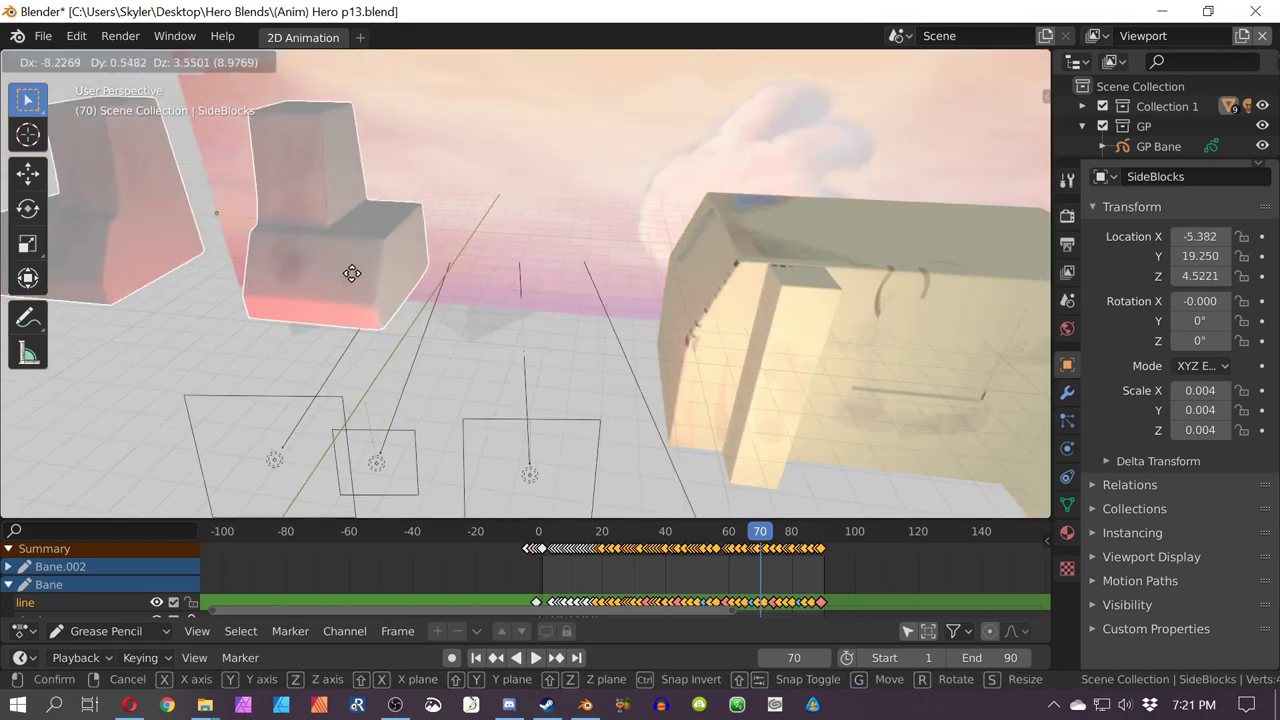
right_click(509, 328)
Step: Undo the moves of the set's building blocks and return to the camera view
key("ctrl+z")
key("ctrl+z")
key("ctrl+z")
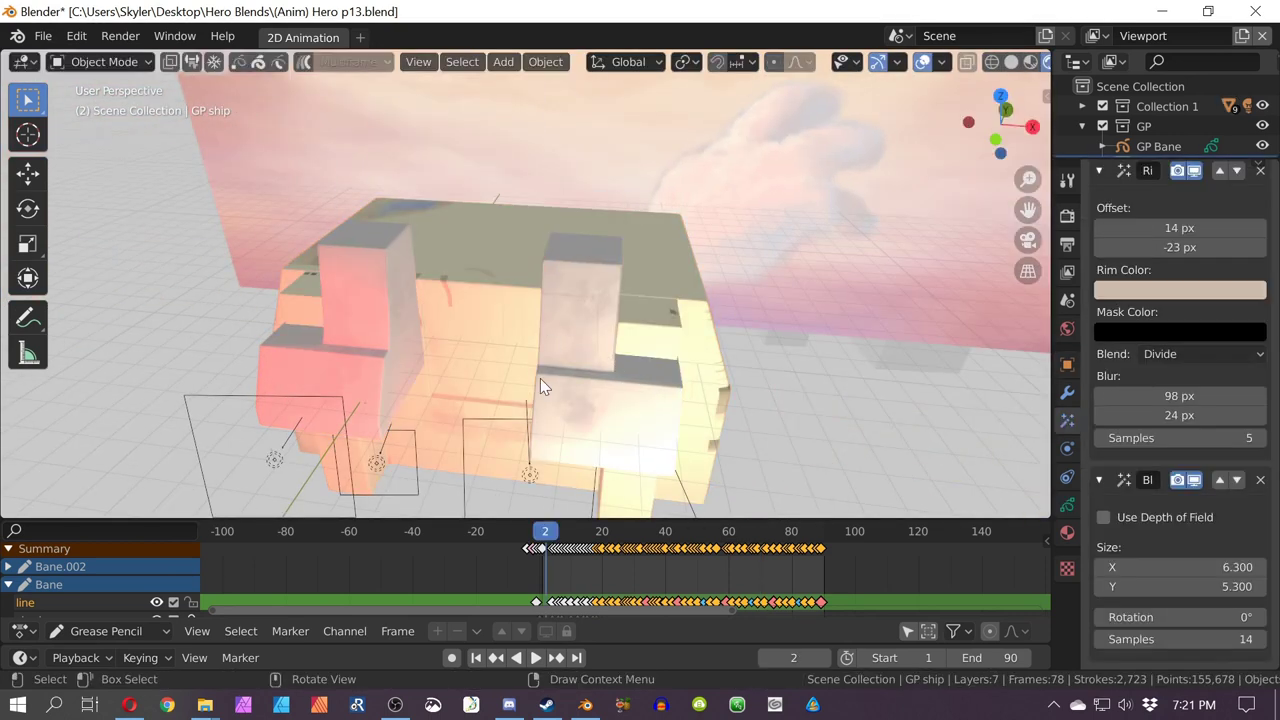
key("KP_0")
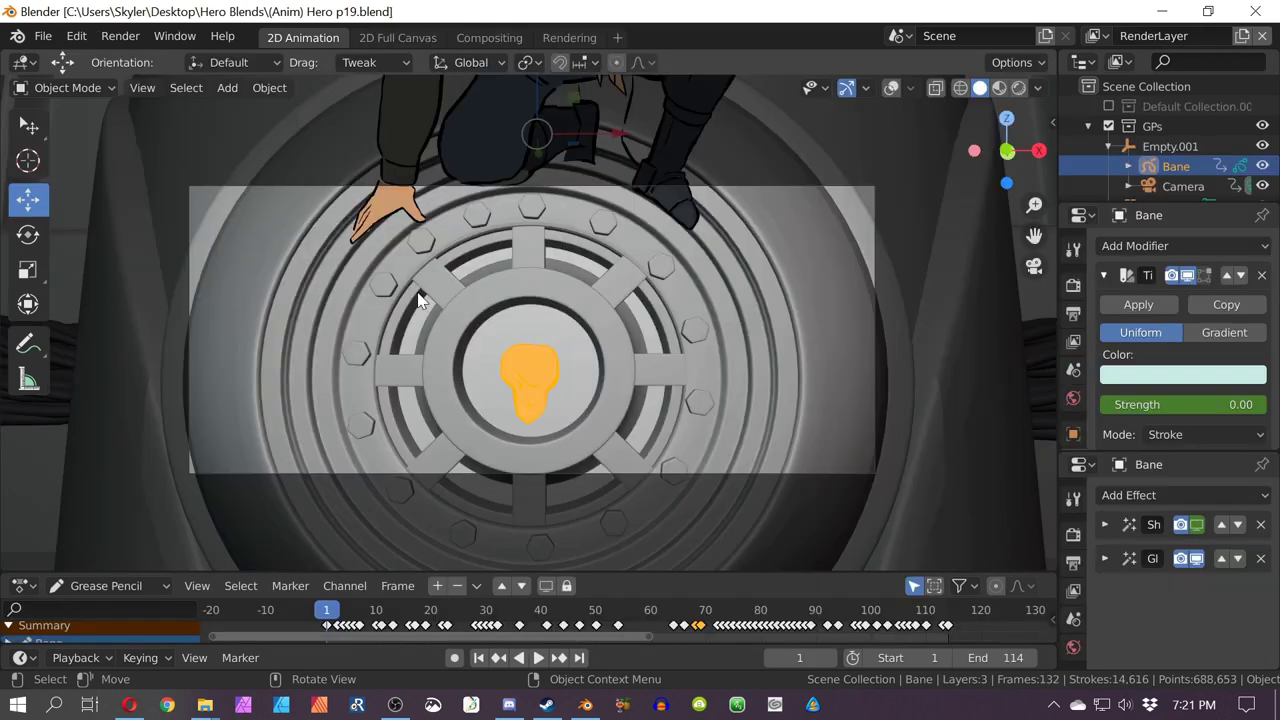
Step: In Hero p19.blend, switch the viewport to rendered shading, play the shot's animation and stop it at frame 18
scroll(419, 300, "up", 2)
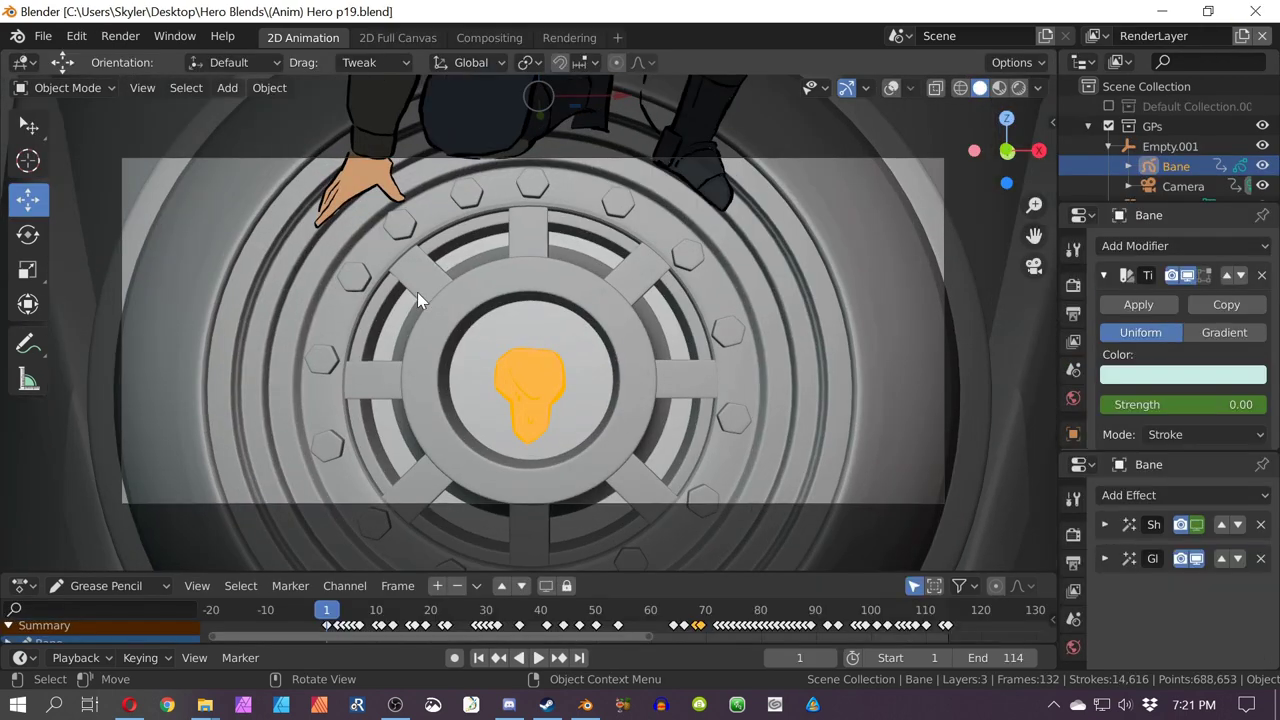
key("space")
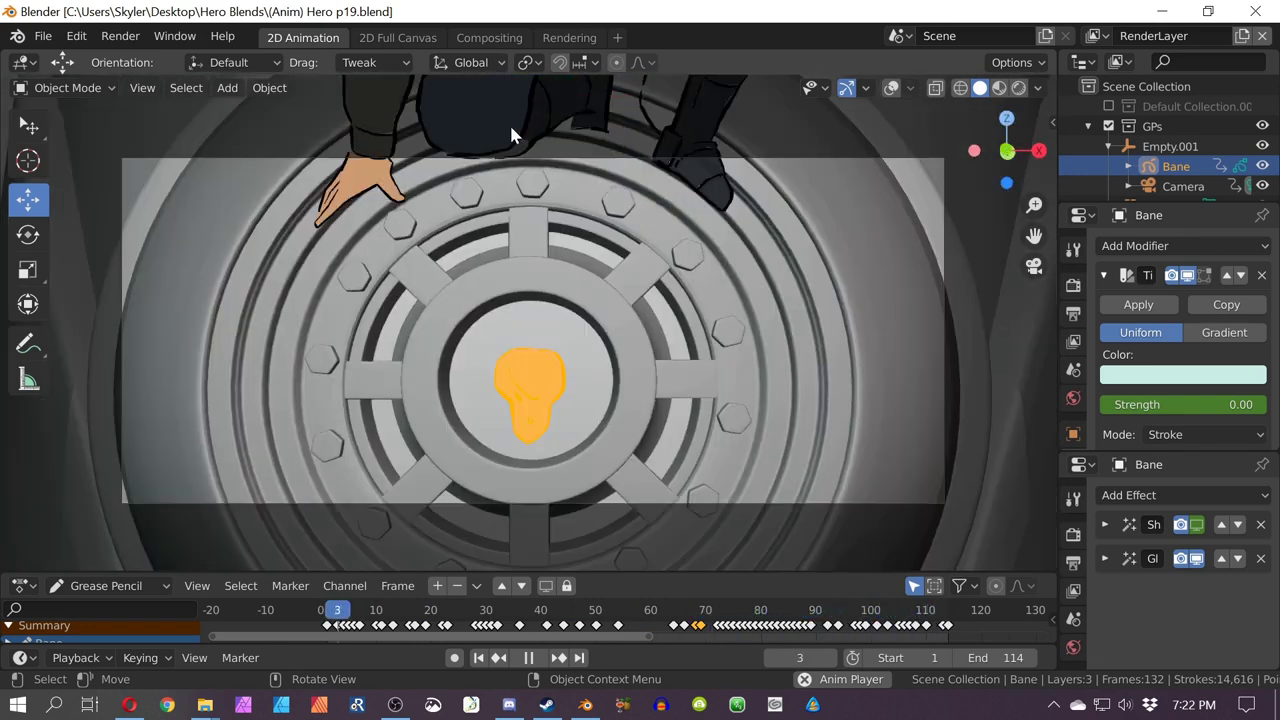
key("space")
left_click(1018, 88)
key("space")
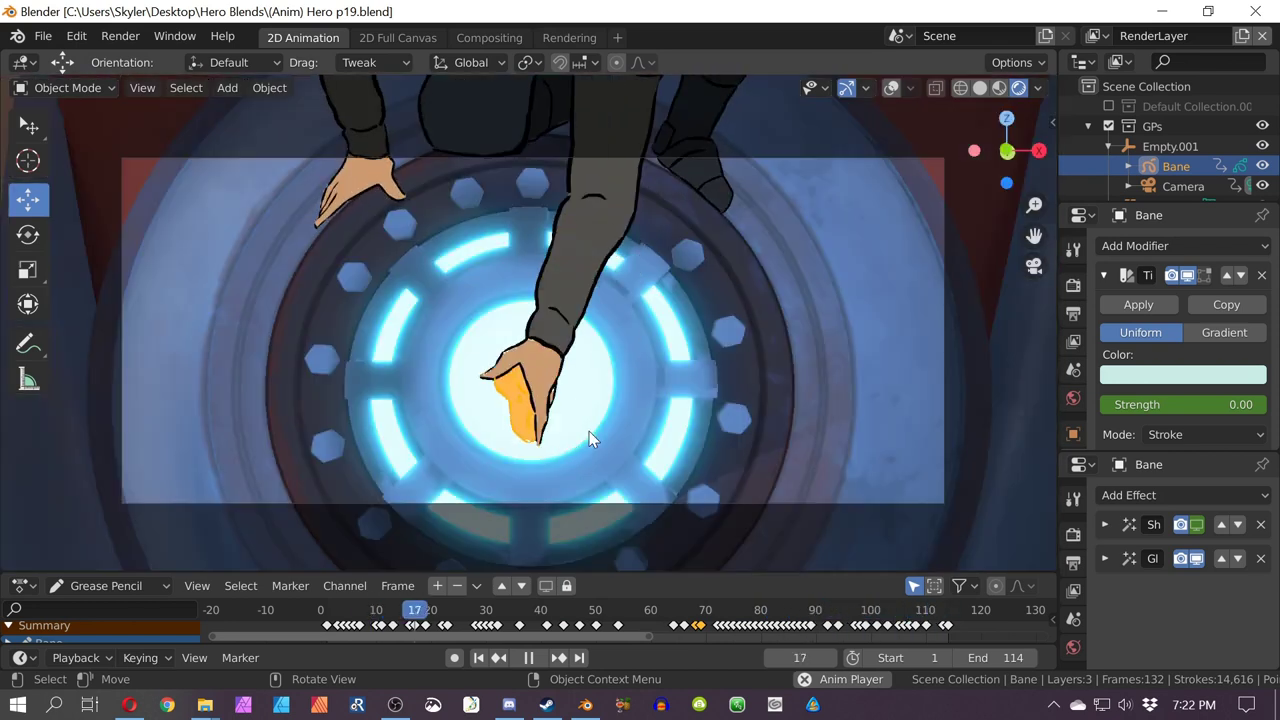
key("space")
Step: Select the main building block behind the red core and move it clear of the set, to about X 33.59, Y 10.10, Z 13.60
middle_click_drag(586, 365, 580, 403)
scroll(595, 388, "down", 15)
scroll(618, 366, "down", 3)
scroll(618, 366, "up", 2)
scroll(618, 366, "up", 4)
scroll(553, 359, "down", 3)
left_click(725, 275)
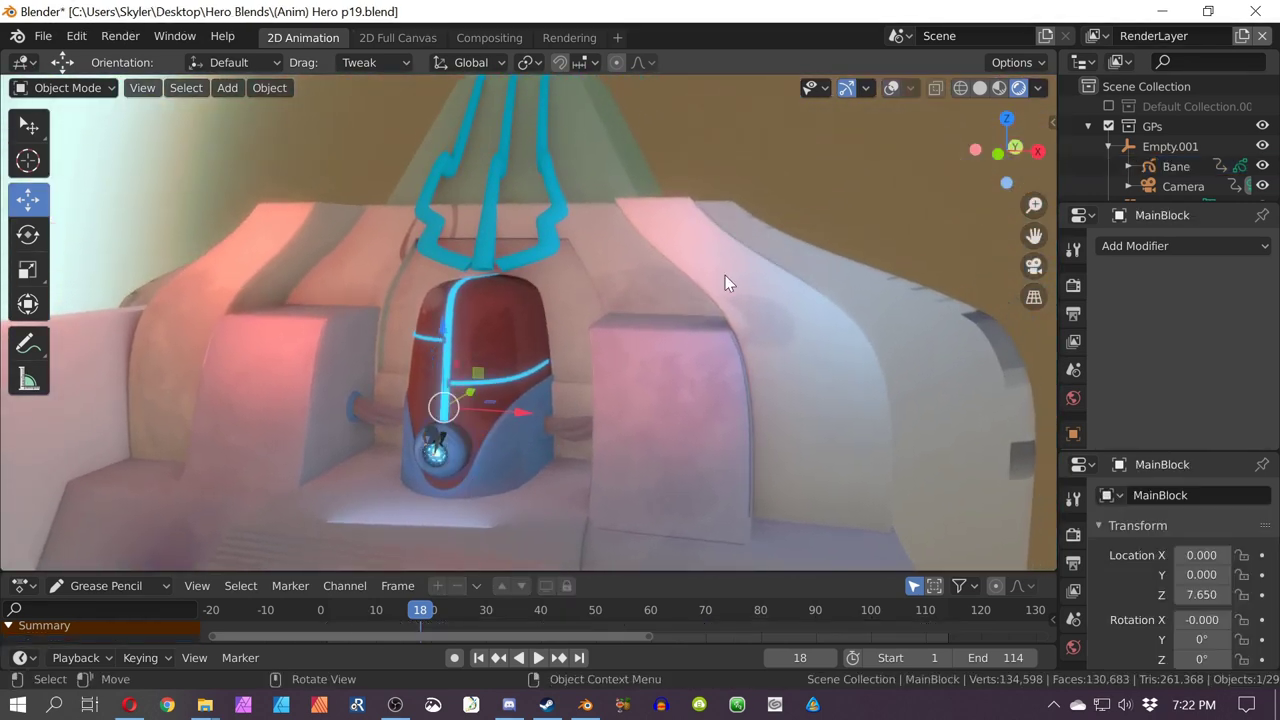
key("g")
left_click(88, 138)
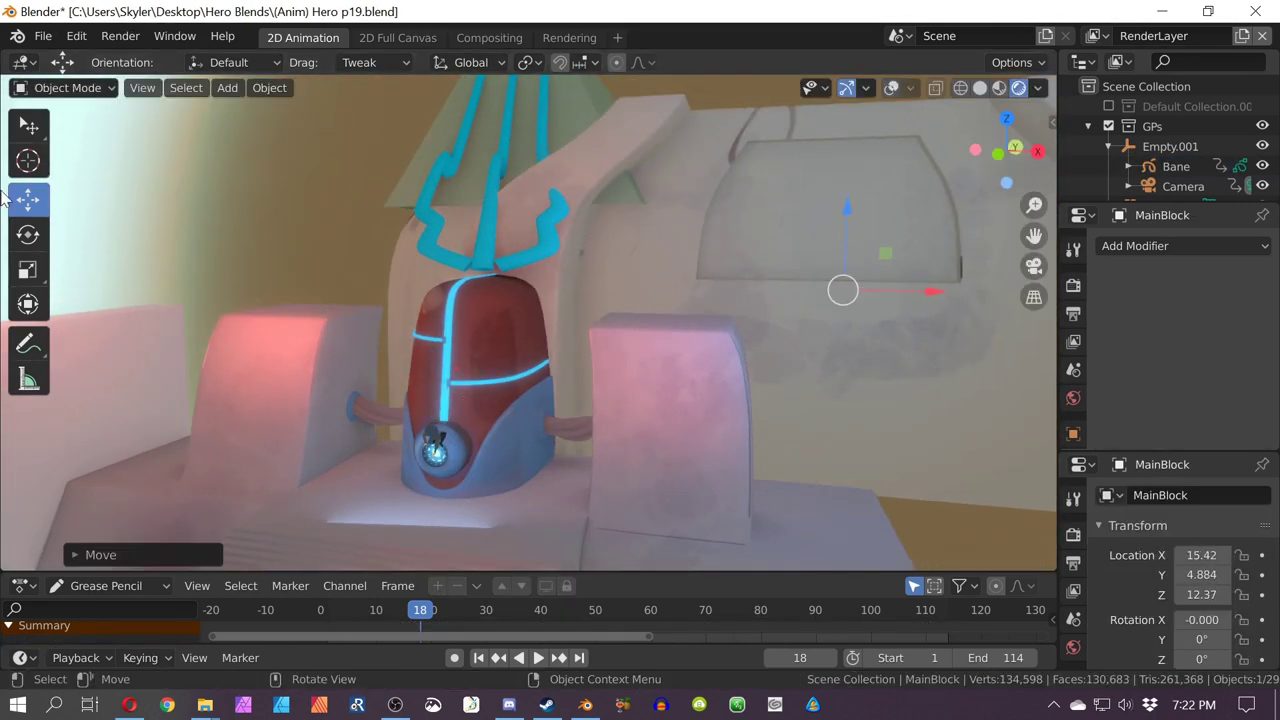
middle_click_drag(583, 324, 103, 350, "shift")
key("g")
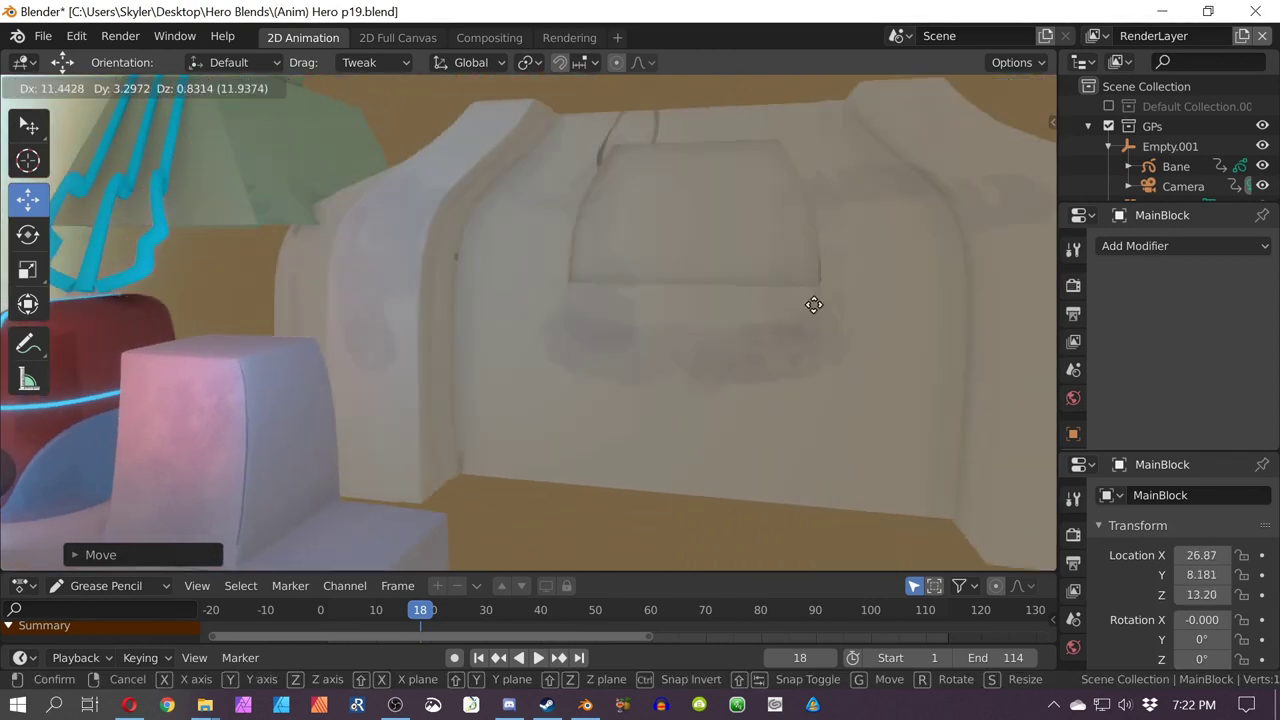
left_click(826, 325)
middle_click_drag(825, 325, 262, 327)
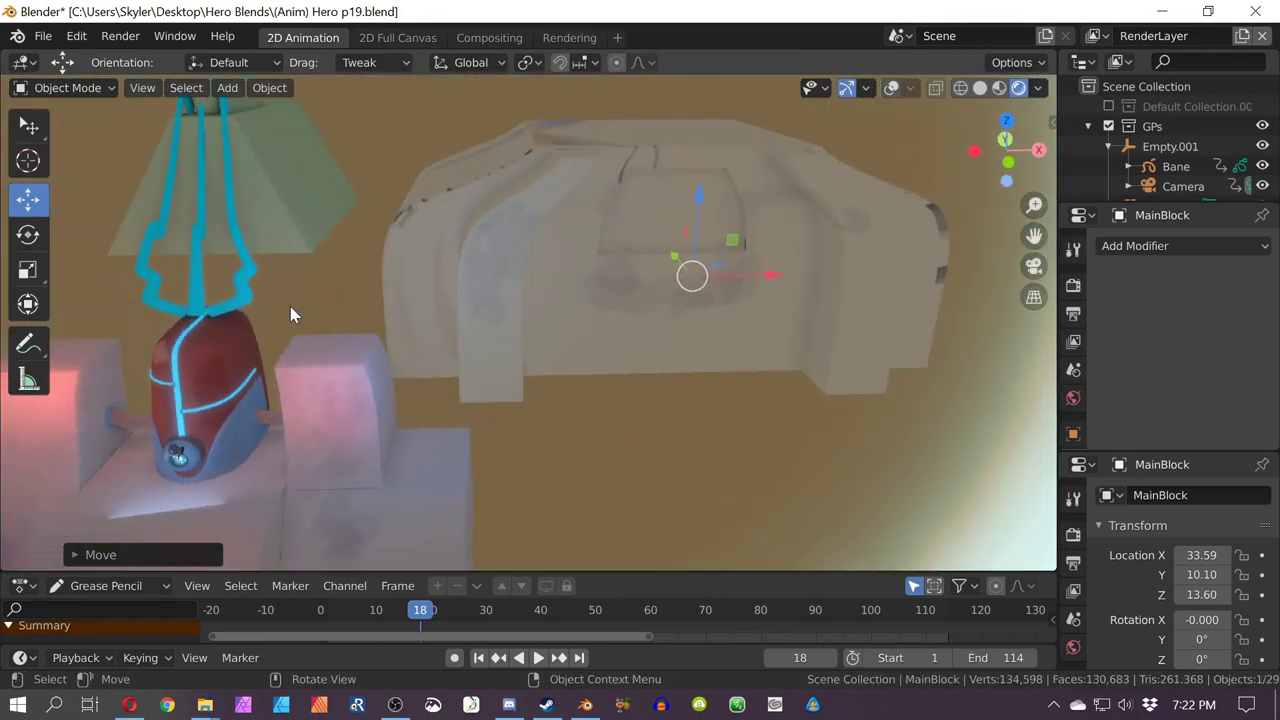
Step: Undo the main block's moves, then play the shot through the camera and stop it at frame 86
key("ctrl+z")
key("ctrl+z")
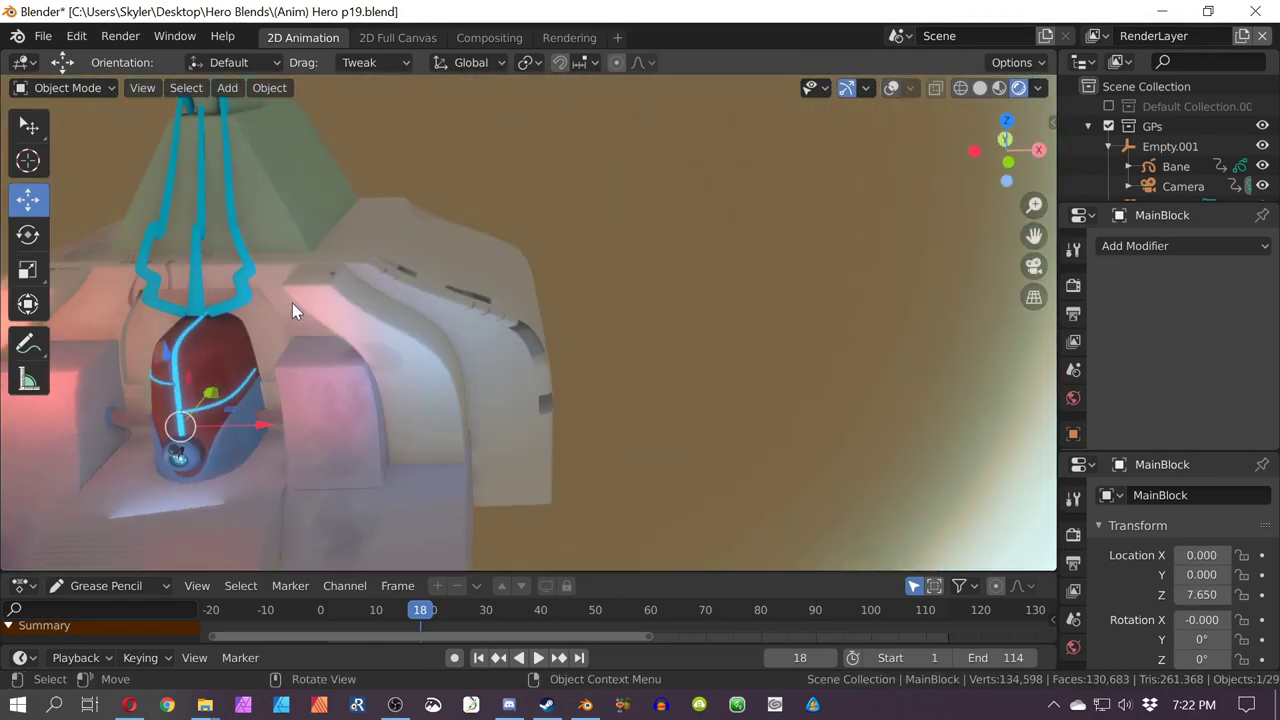
key("KP_0")
key("space")
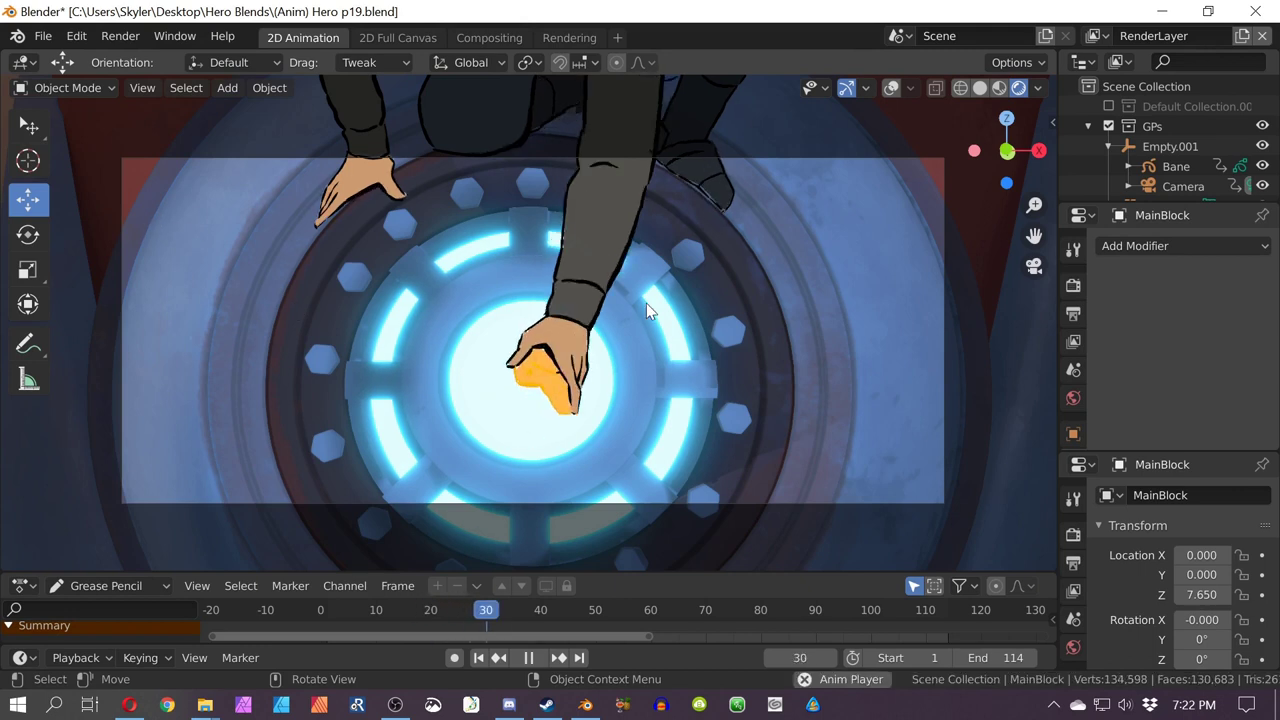
key("space")
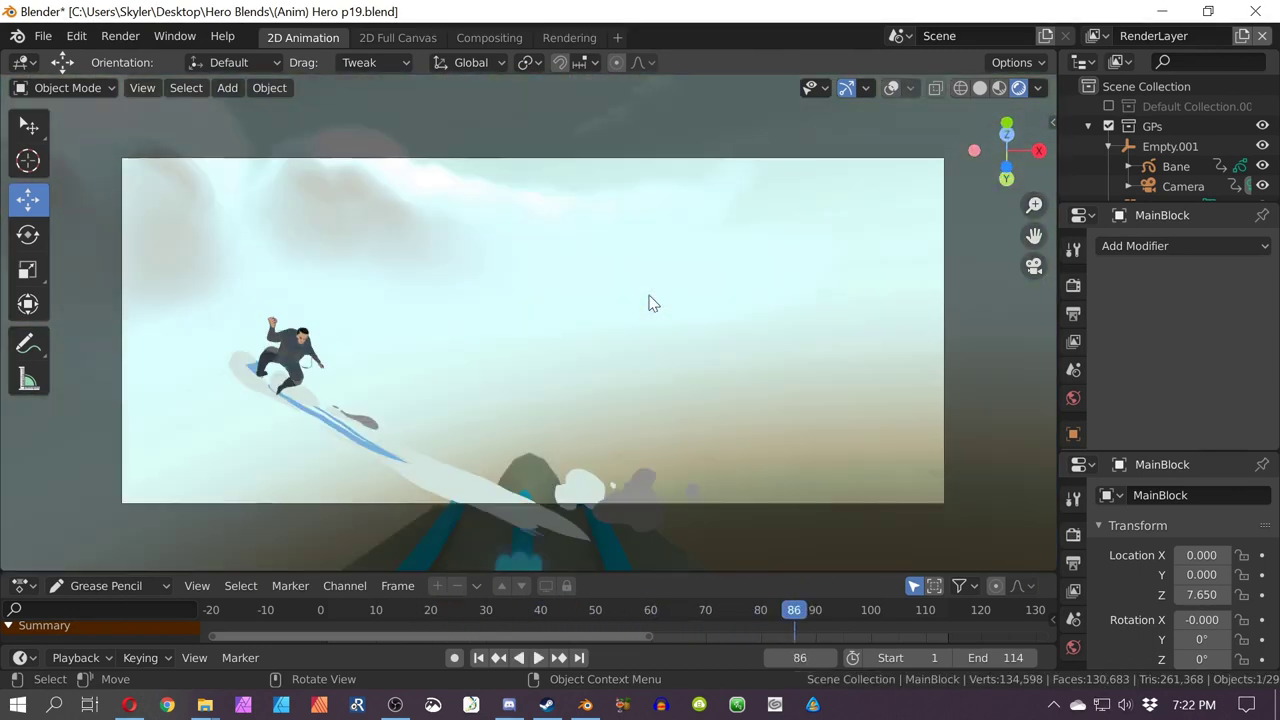
Step: Step back frame by frame from frame 86 to frame 66 to examine the character's leap and the camera motion
key("Left")
key("Left")
key("Left")
key("Left")
key("Left")
key("Left")
key("Left")
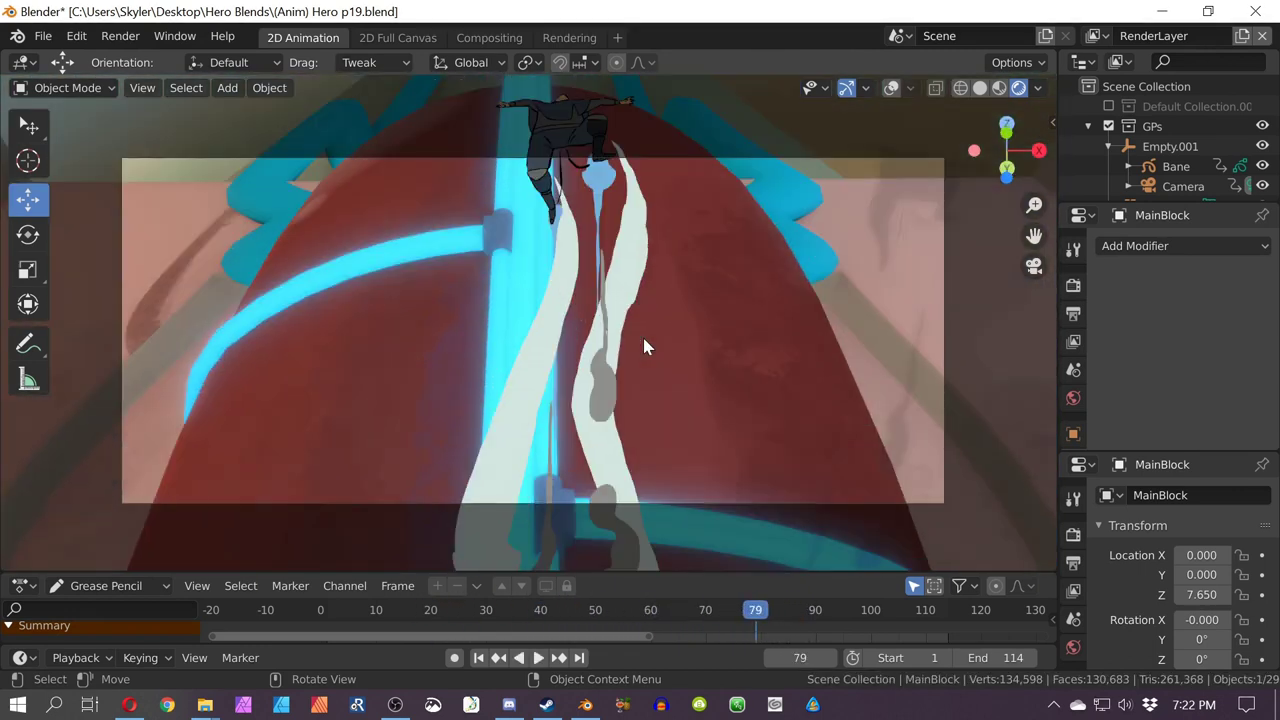
key("Left")
key("Left")
key("Left")
key("Left")
key("Left")
key("Left")
key("Left")
key("Left")
key("Left")
key("Left")
key("Left")
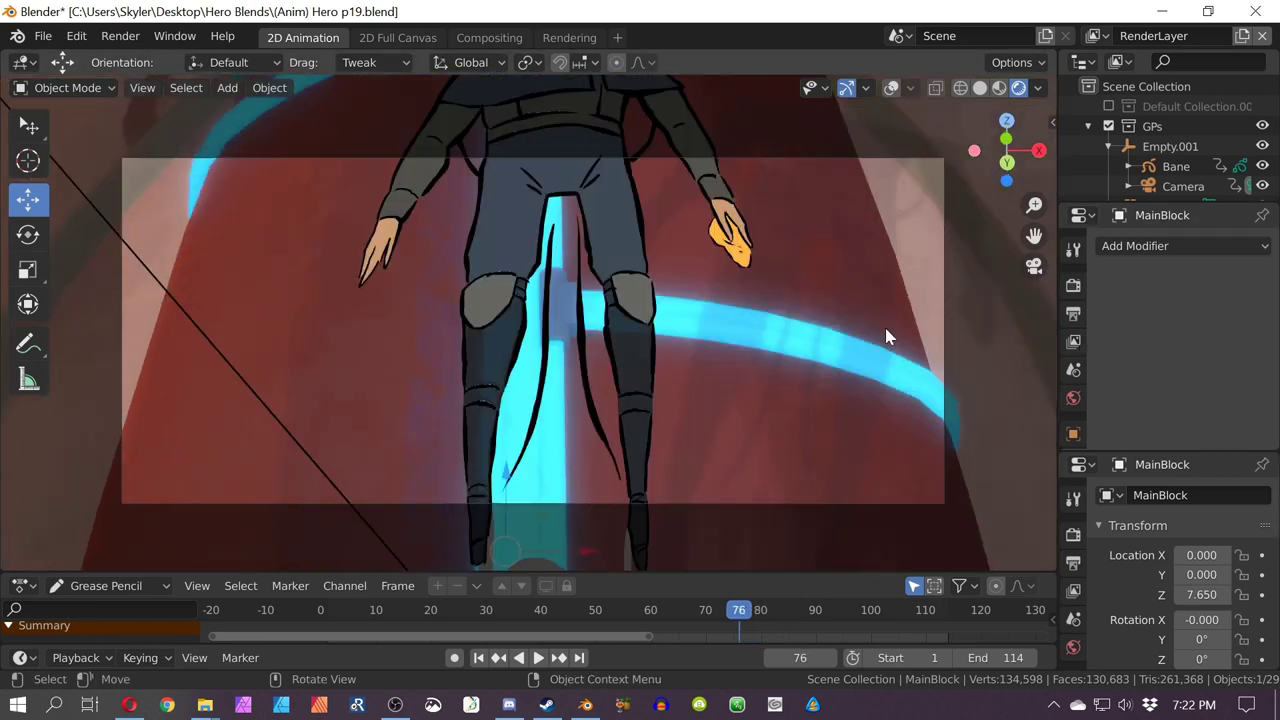
key("Left")
key("Left")
key("Left")
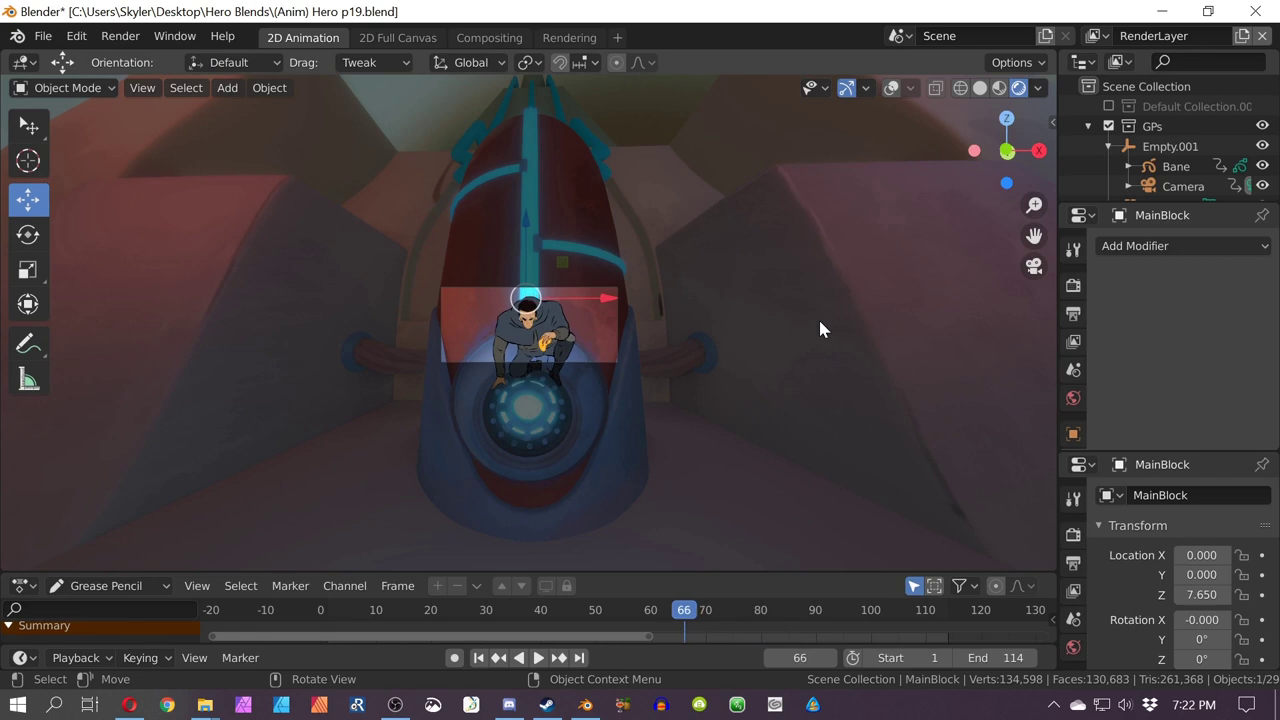
Step: Step forward frame by frame past frame 89 to examine the character's flight beyond the camera frame
key("Right")
key("Right")
key("Right")
key("Right")
key("Right")
key("Right")
key("Right")
key("Right")
key("Right")
key("Right")
key("Right")
key("Right")
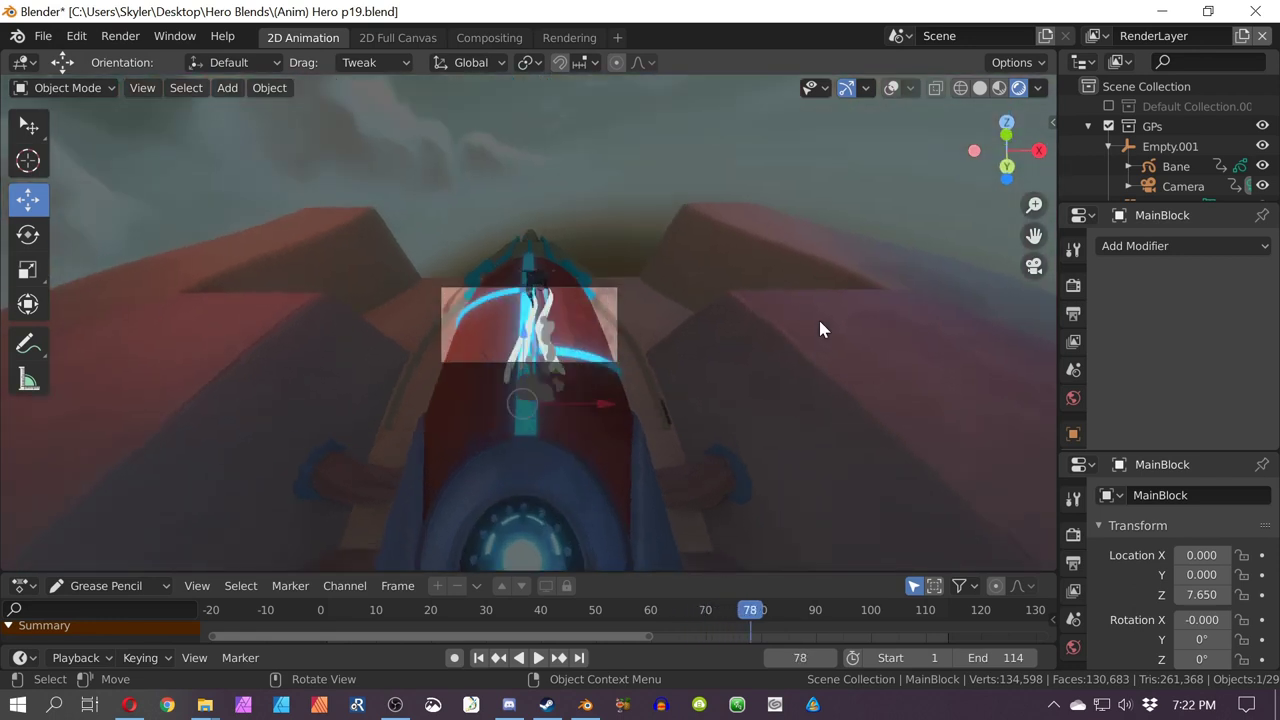
key("Right")
key("Right")
key("Right")
key("Right")
key("Right")
key("Right")
key("Right")
key("Right")
key("Right")
key("Right")
key("Right")
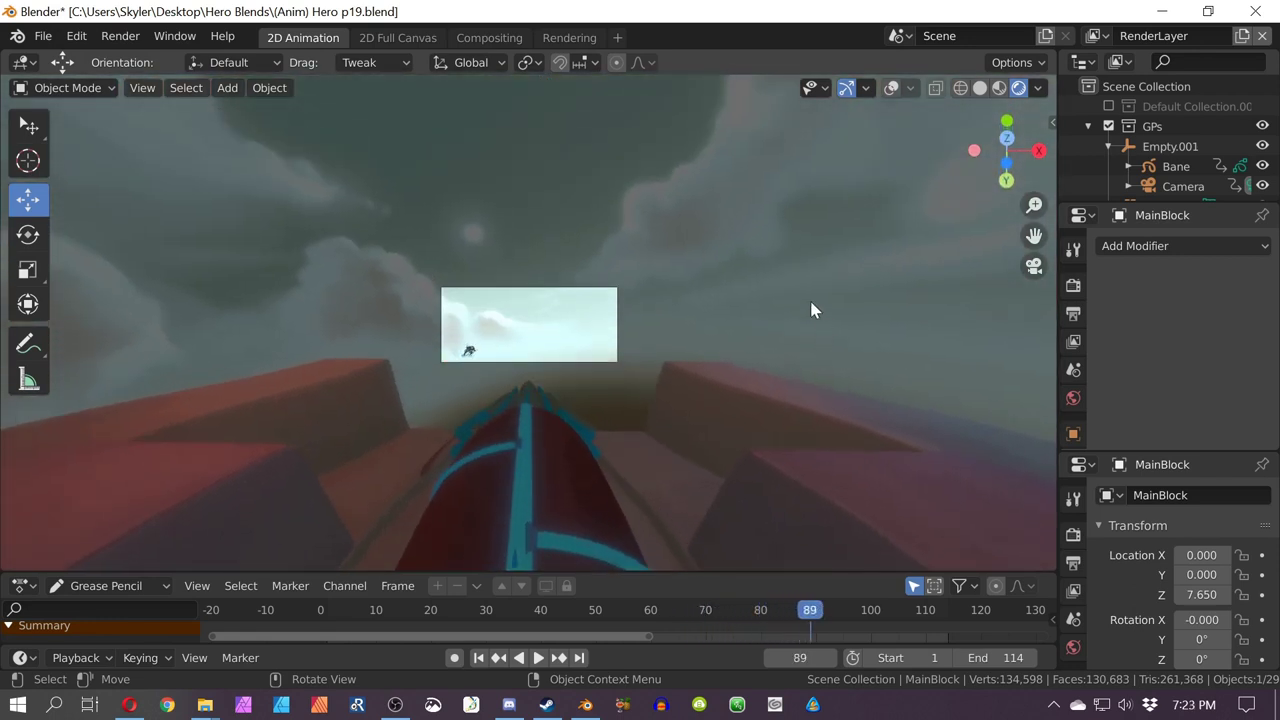
key("Right")
key("Right")
key("Right")
Step: Step back frame by frame to frame 59, where the character crouches on the glowing core
key("Left")
key("Left")
key("Left")
key("Left")
key("Left")
key("Left")
key("Left")
key("Left")
key("Left")
key("Left")
key("Left")
key("Left")
key("Left")
key("Left")
key("Left")
key("Left")
key("Left")
key("Left")
key("Left")
key("Left")
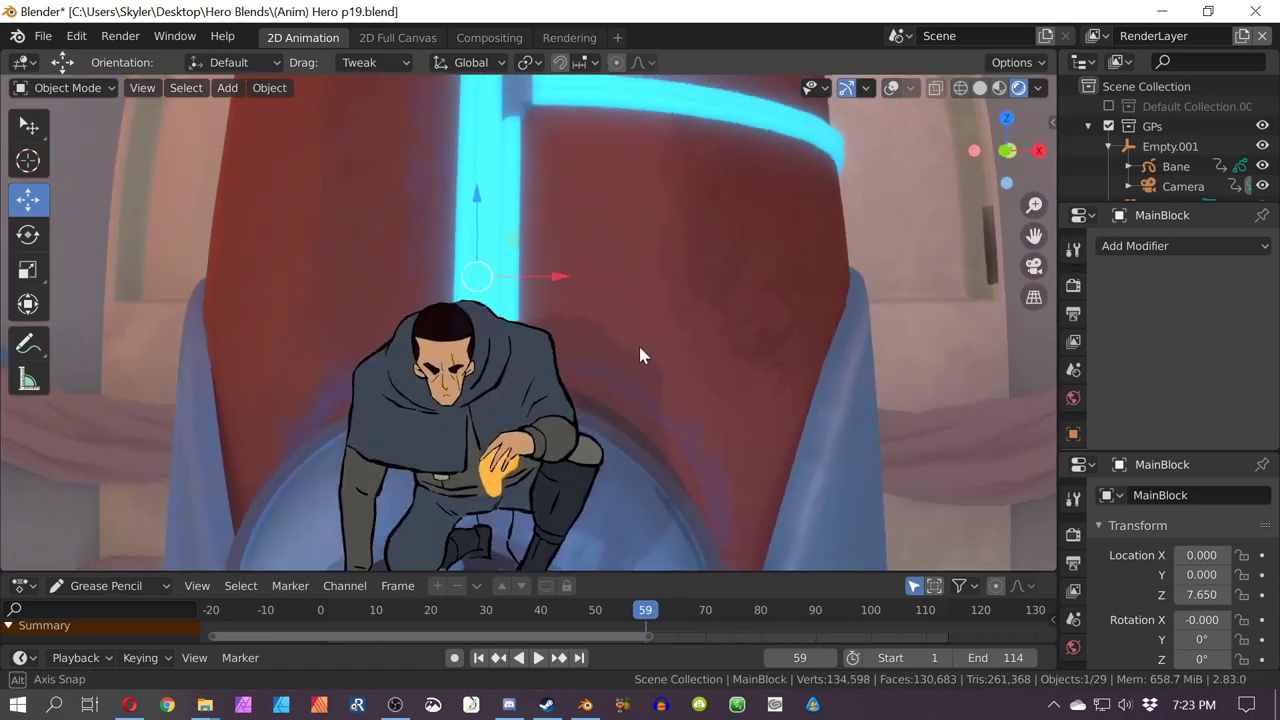
Step: Select the blue pipes above the red core and examine from several angles where their lower ends sit
middle_click_drag(641, 350, 728, 343)
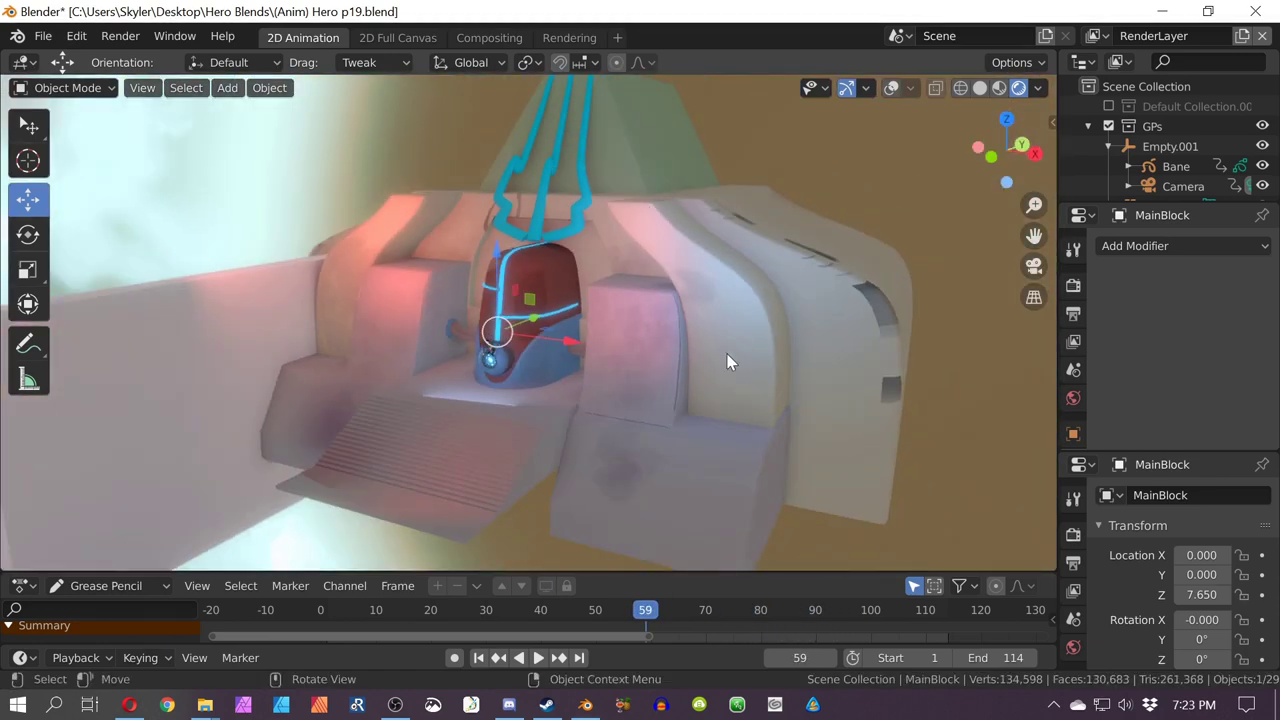
middle_click_drag(637, 238, 722, 278)
scroll(550, 178, "up", 2)
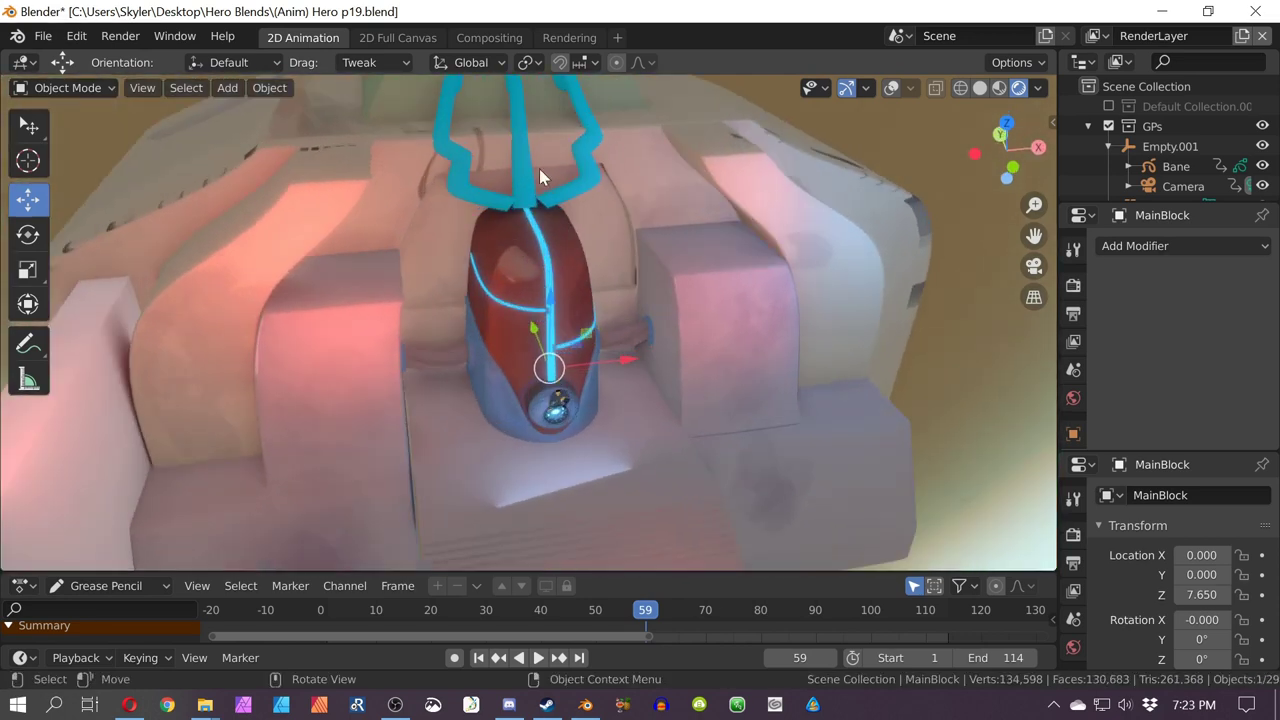
left_click(522, 158)
middle_click_drag(523, 165, 388, 435)
middle_click_drag(487, 366, 574, 363)
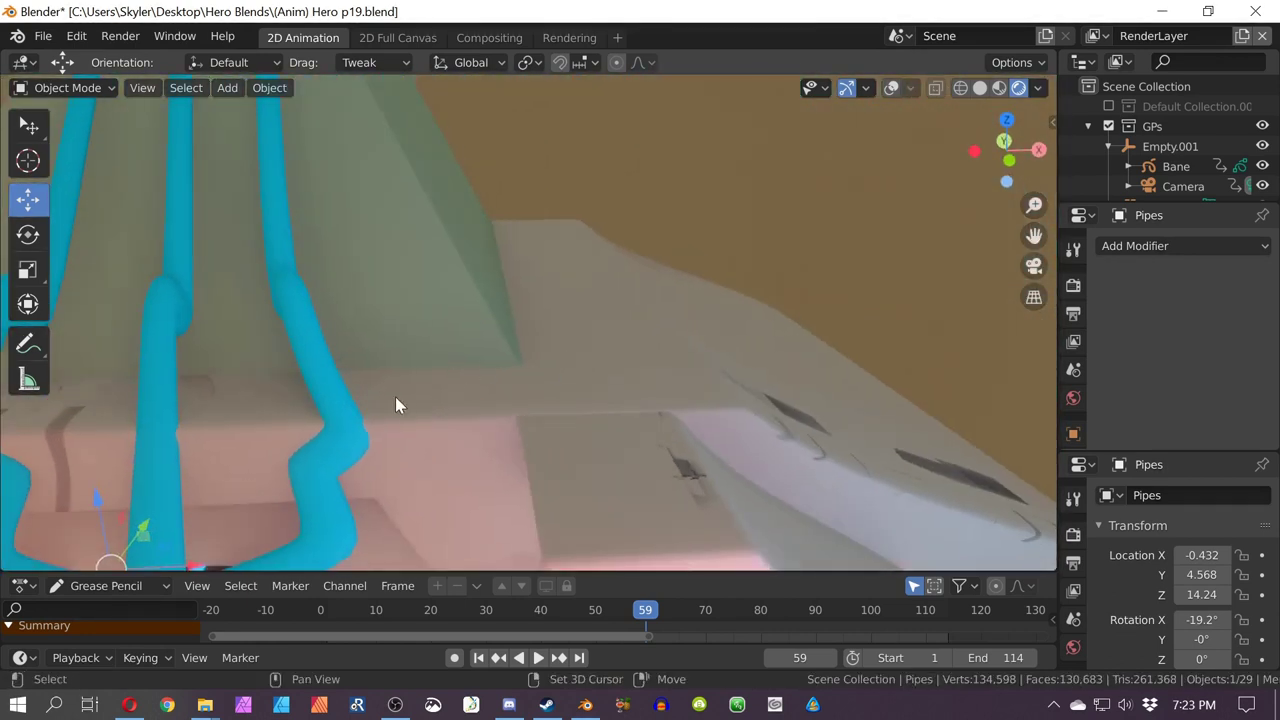
middle_click_drag(397, 396, 455, 169, "shift")
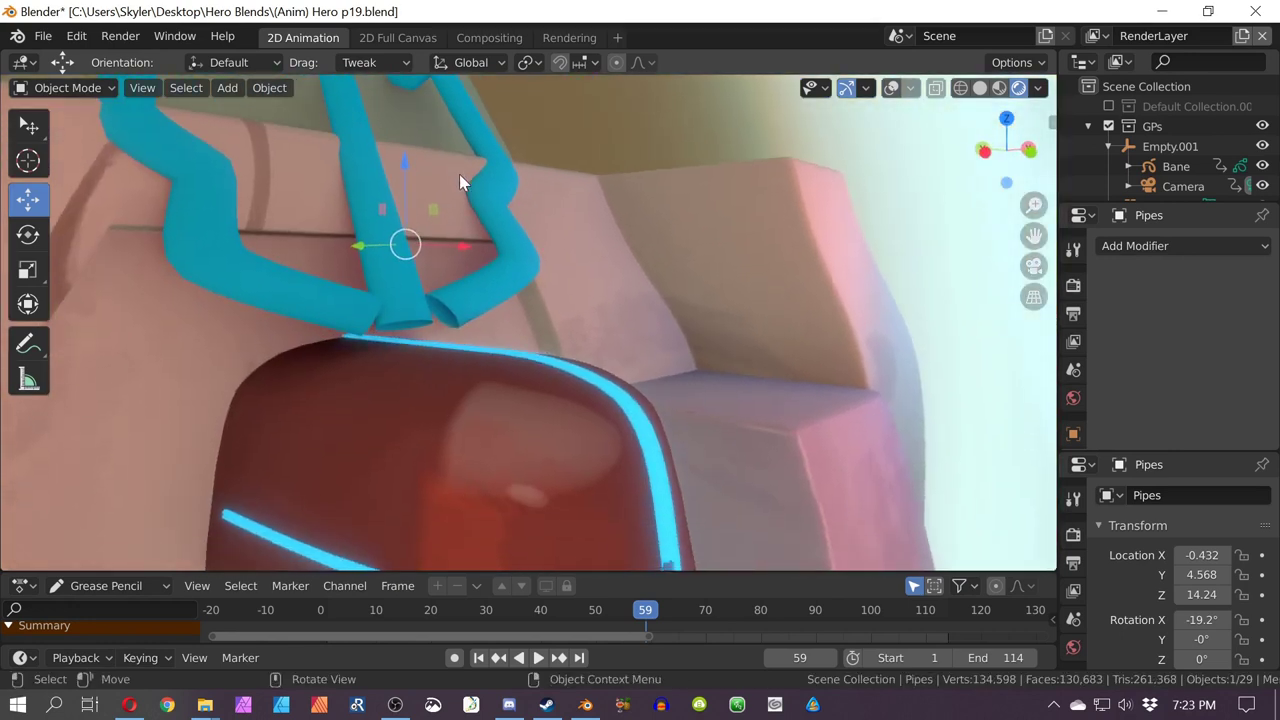
Step: Play the shot's animation through the camera and stop it at frame 81
key("KP_0")
key("space")
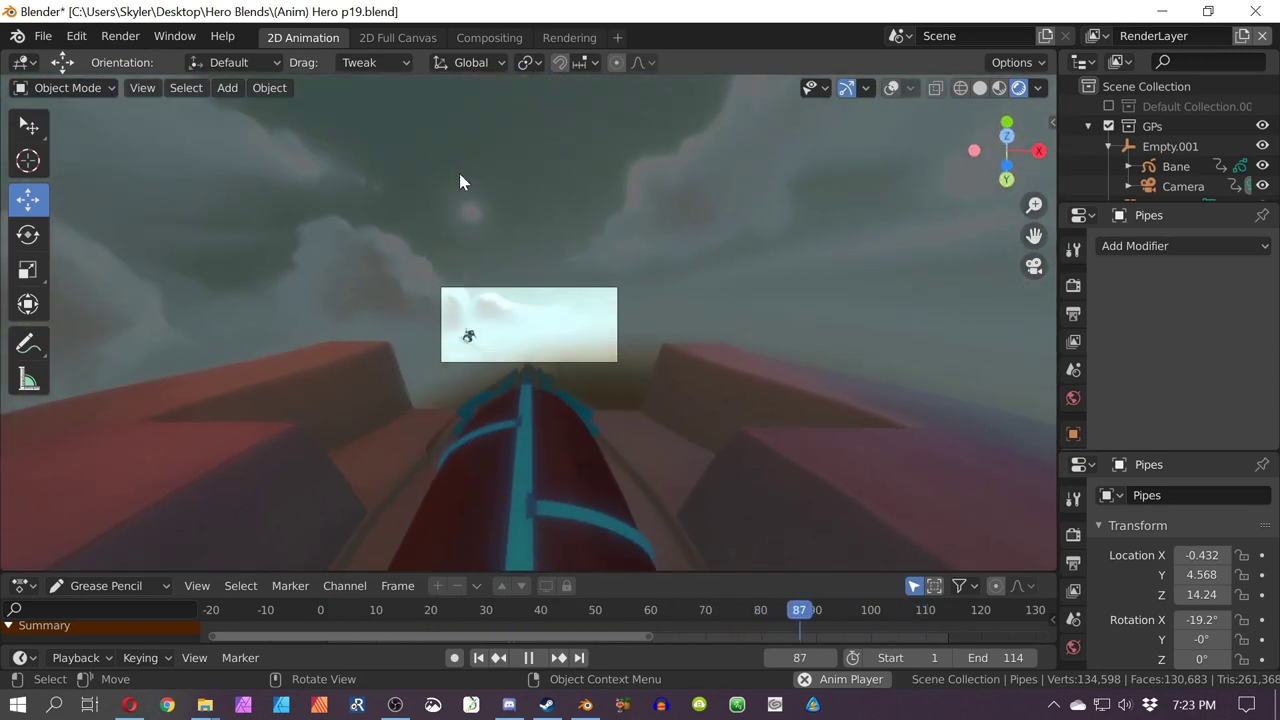
key("space")
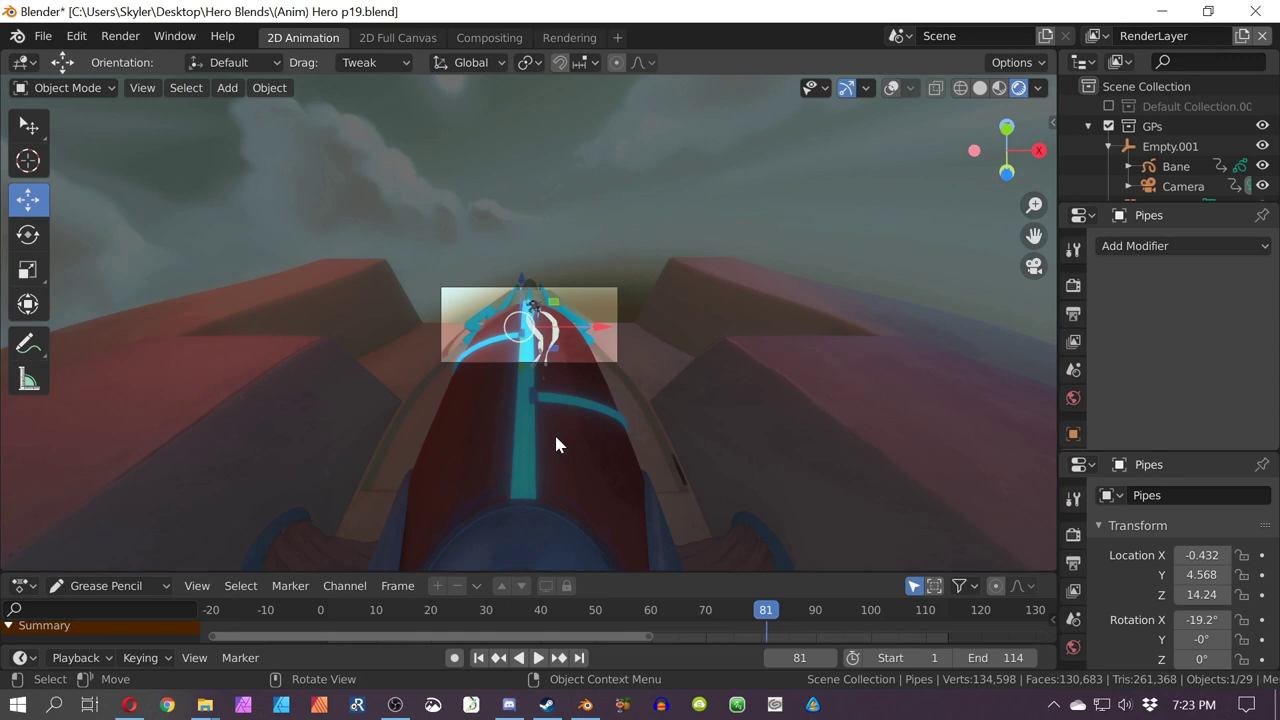
Step: Examine up close how the blue pipes line up with the glowing strip on the red core
middle_click_drag(524, 423, 576, 472)
scroll(564, 290, "up", 2)
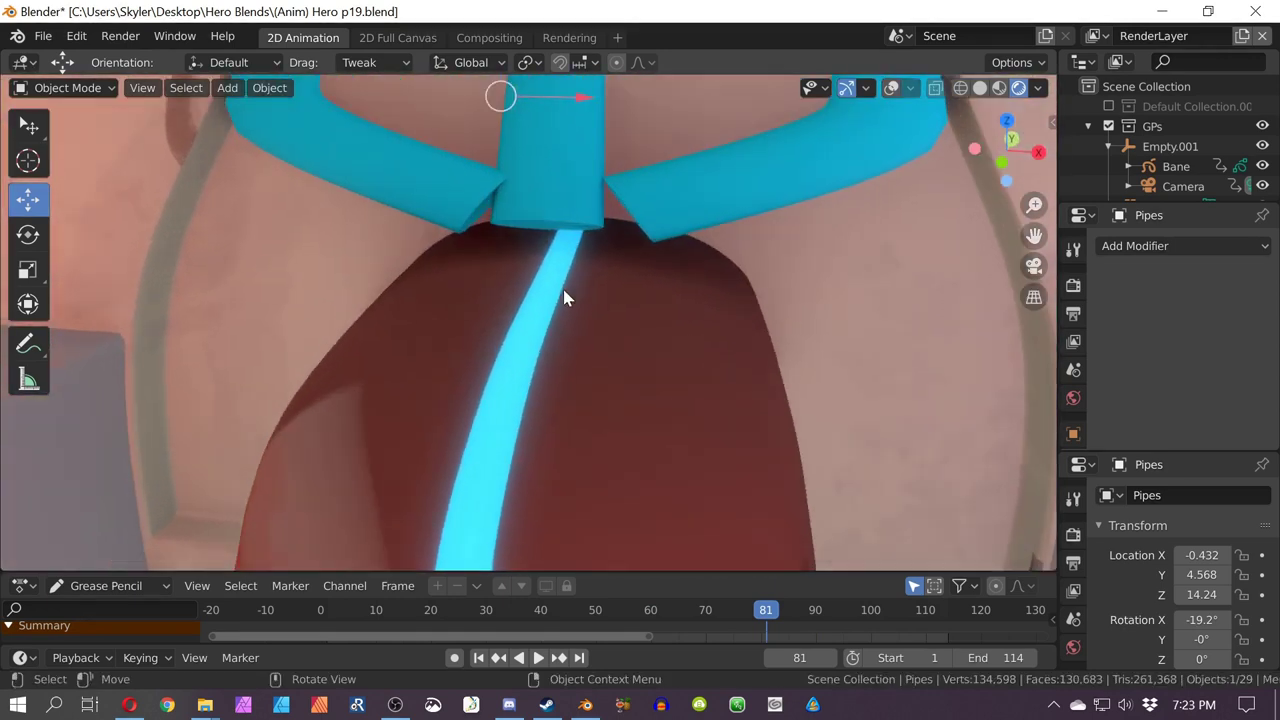
middle_click_drag(565, 297, 545, 167)
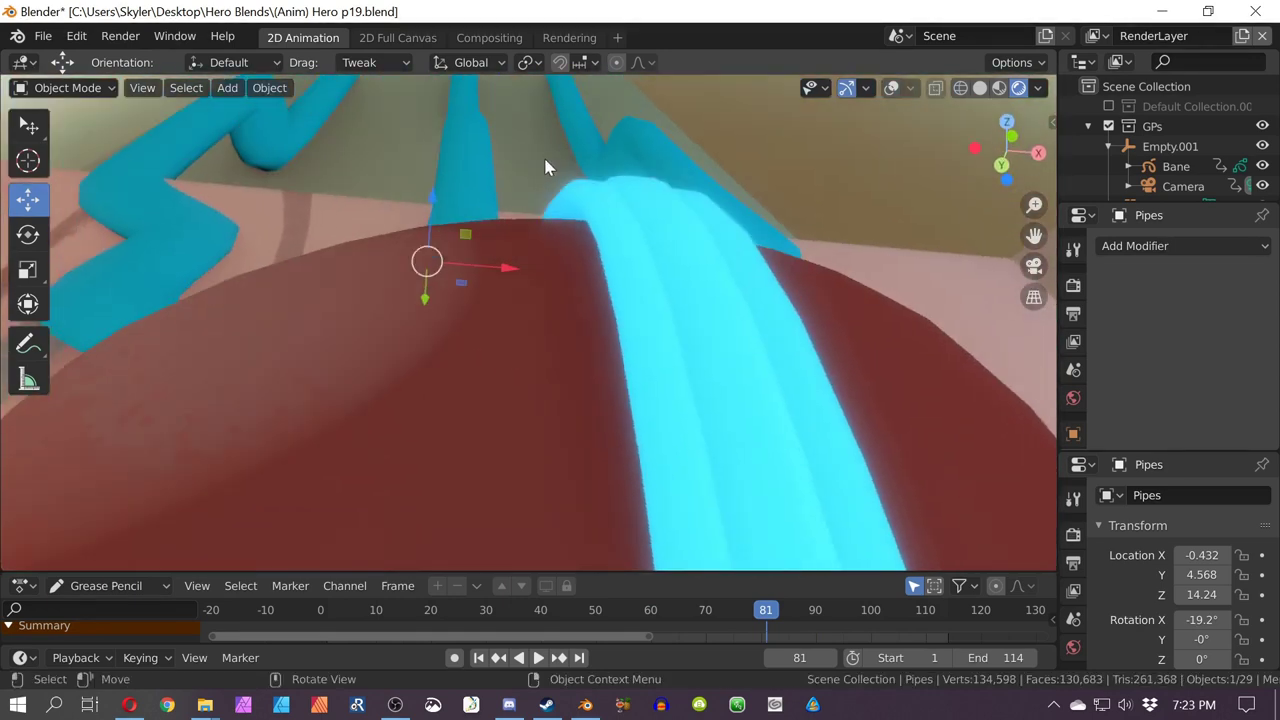
scroll(545, 167, "down", 5)
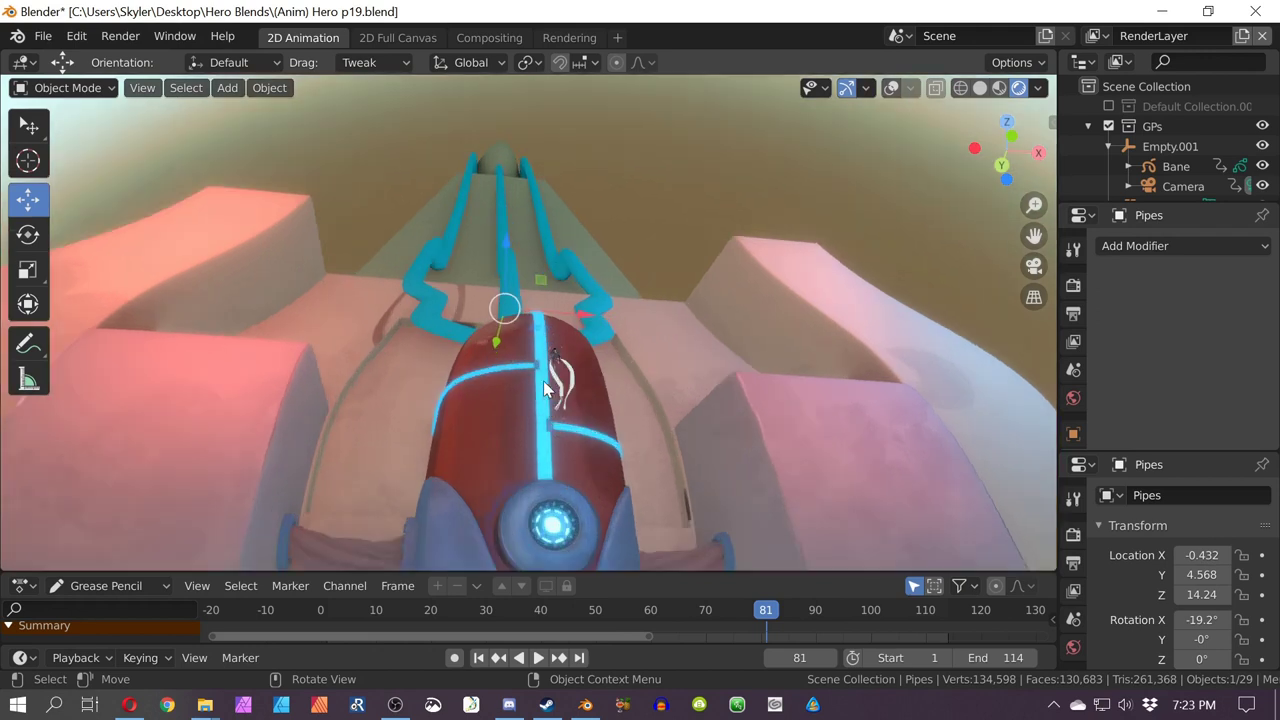
middle_click_drag(545, 388, 561, 480)
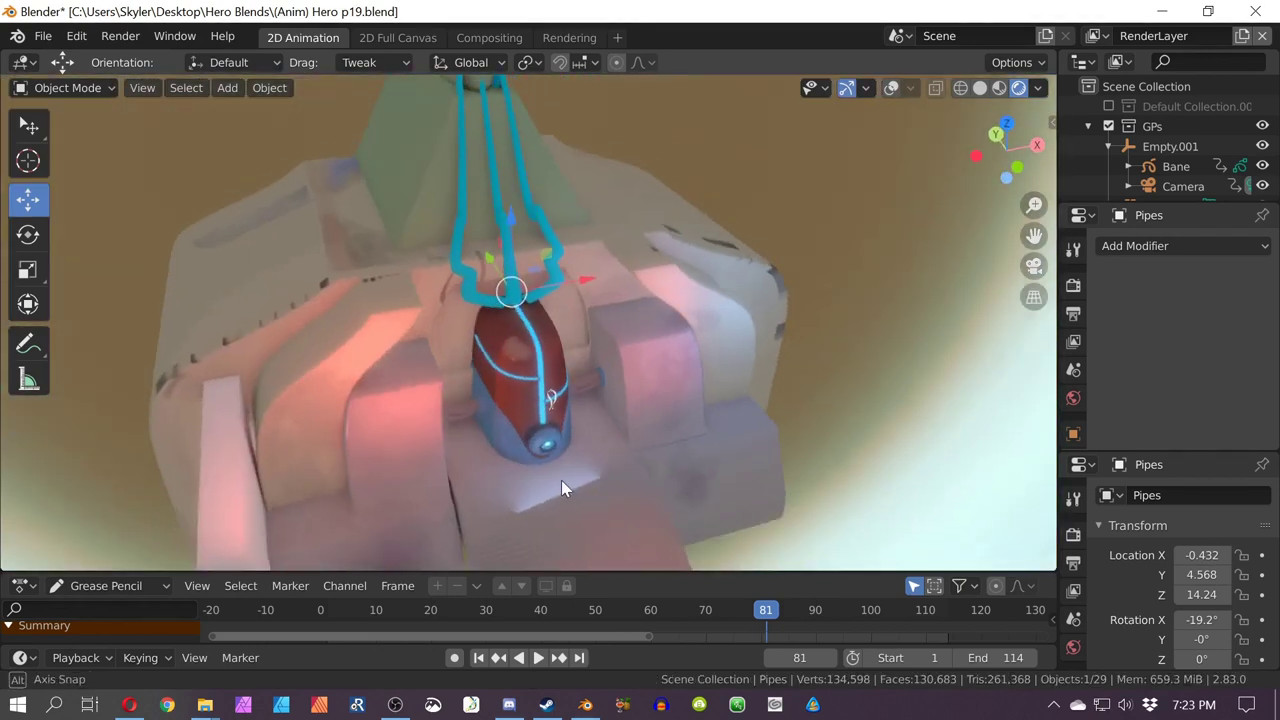
Step: Move the main building block away from the core, to about X -20.11, Y 14.55, Z 20.05
left_click(339, 285)
key("g")
left_click(519, 265)
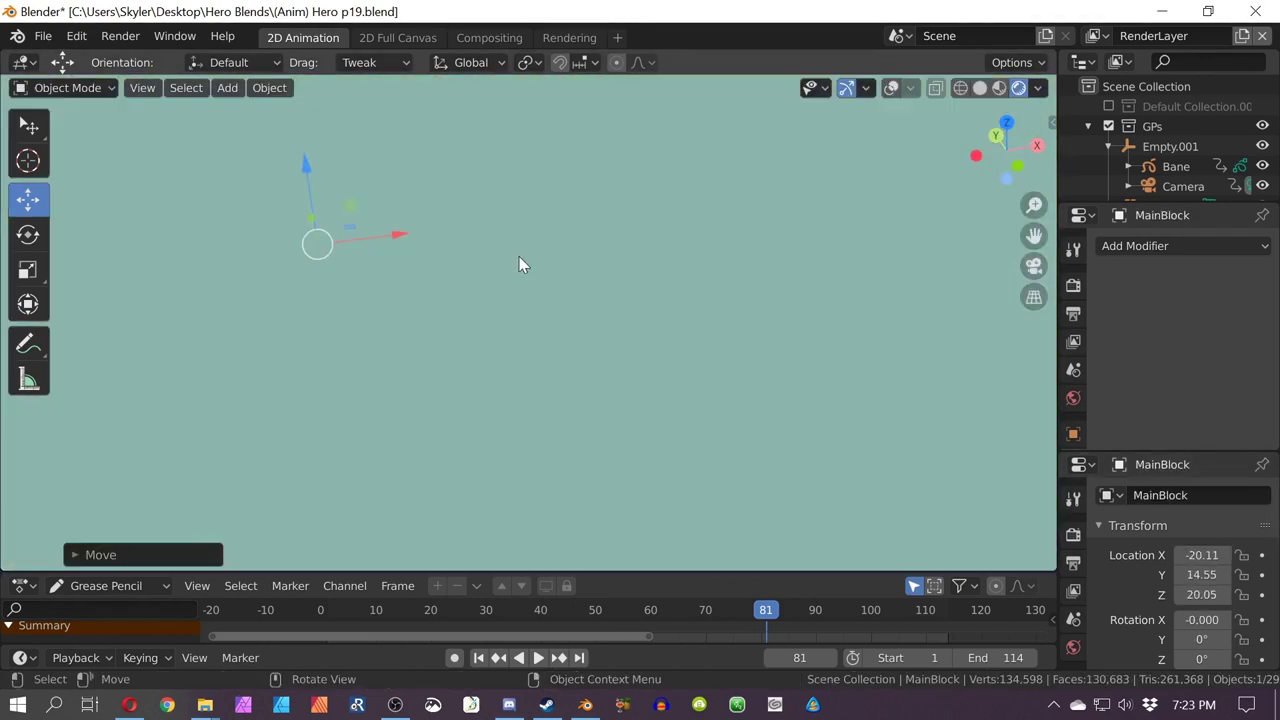
Step: Select the green upper block behind the pipes and move it aside, to about X 17.11, Y -2.585, Z 5.162
scroll(519, 264, "up", 3)
middle_click_drag(460, 240, 571, 454)
left_click(566, 322)
key("g")
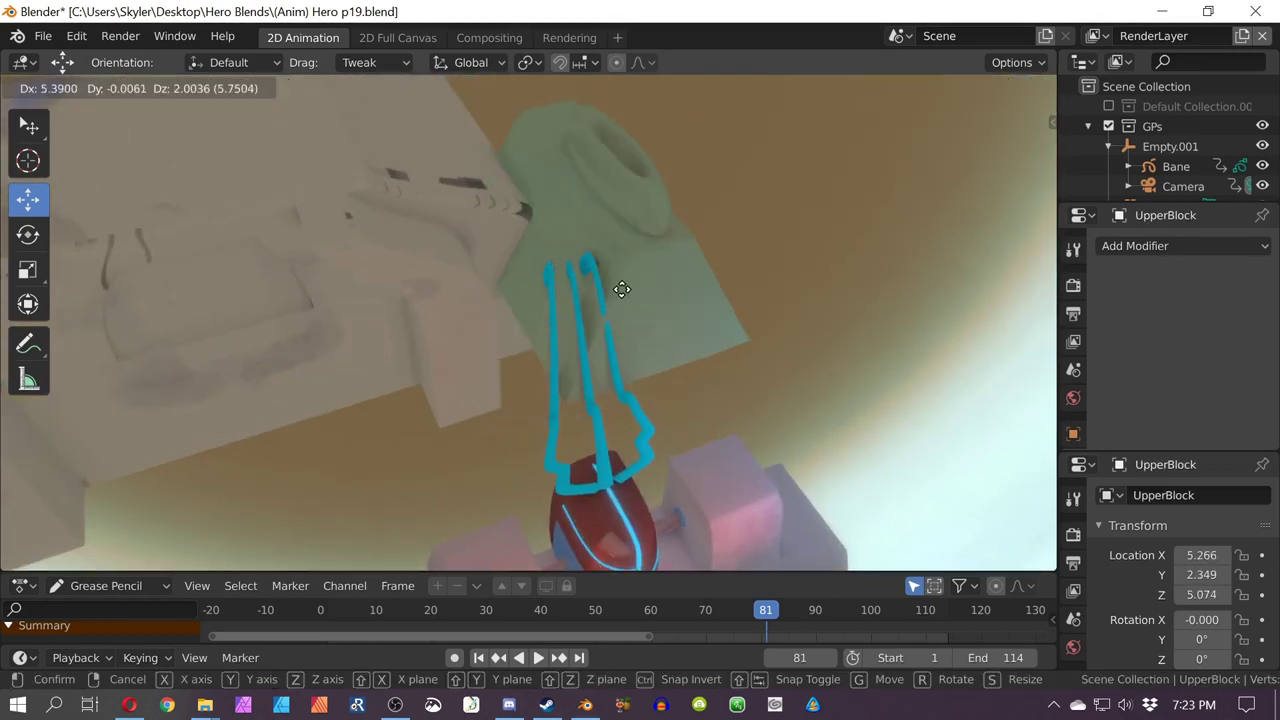
left_click(768, 300)
Step: Select the blue pipes and move them up off the red core, to about X 1.358, Y 8.221, Z 24.31
mouse_move(768, 300)
middle_mouse_down()
mouse_move(711, 322)
mouse_move(598, 271)
mouse_move(666, 251)
mouse_move(771, 289)
middle_mouse_up()
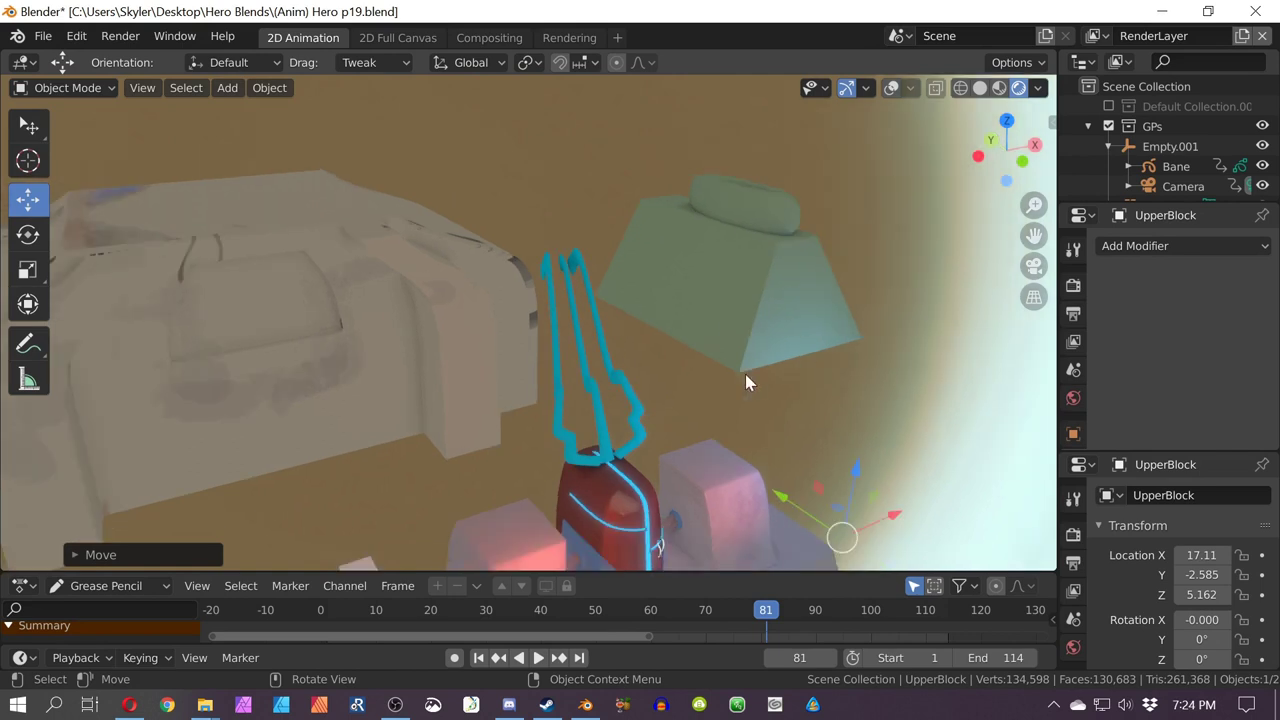
middle_click_drag(609, 420, 591, 343, "shift")
left_click(588, 345)
key("g")
left_click(588, 192)
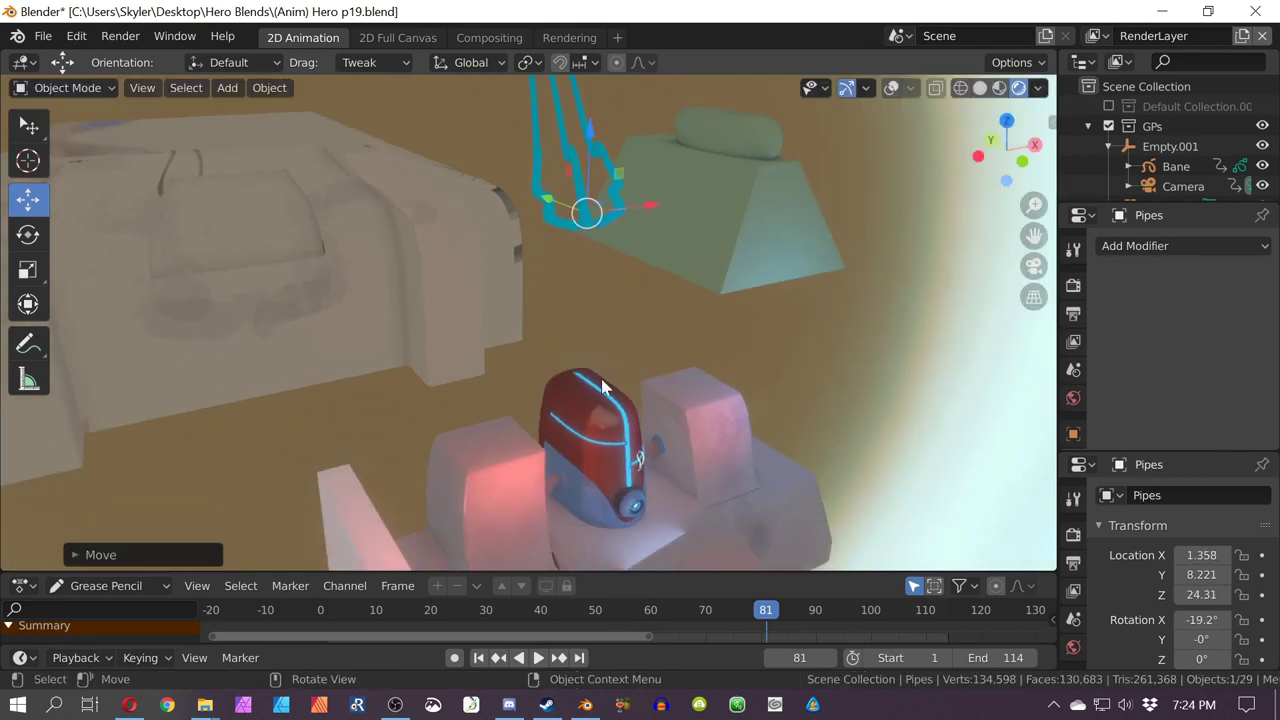
Step: Try to move the red core and its glowing strips away from the lower set
left_click(600, 380)
key("g")
right_click(500, 318)
left_click(624, 430)
key("g")
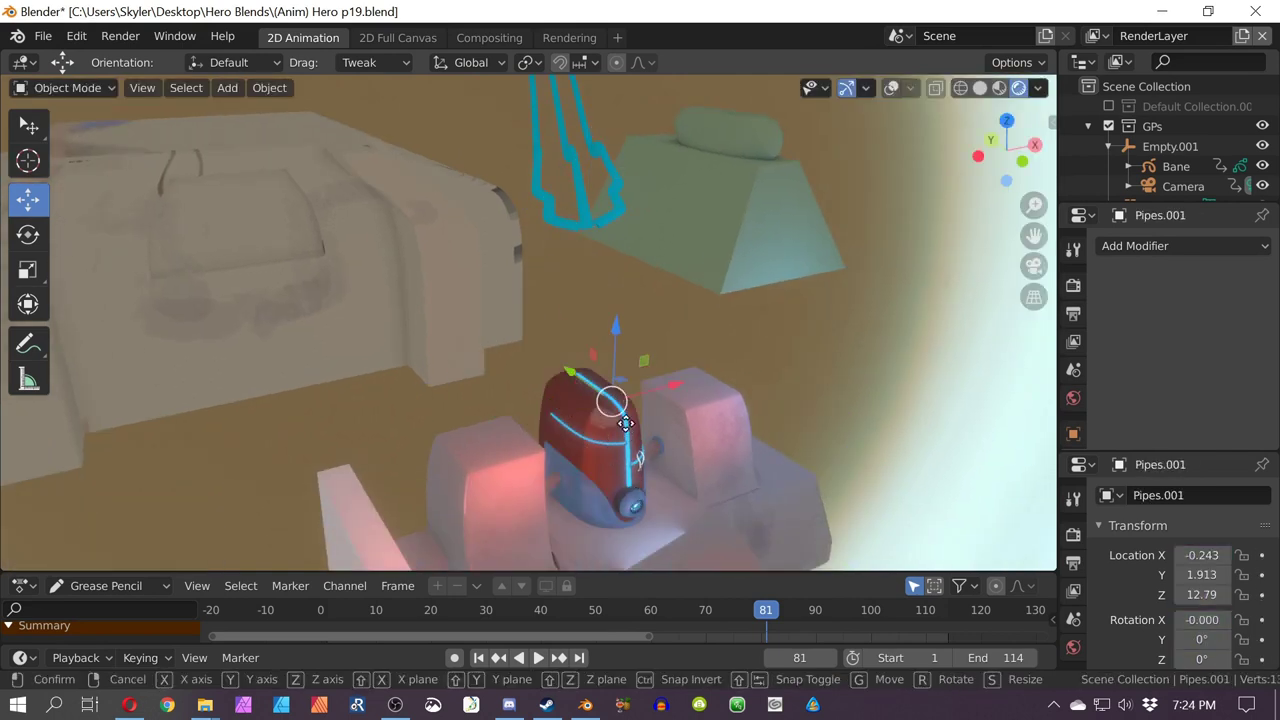
right_click(646, 485)
middle_click_drag(646, 485, 566, 386)
left_click(566, 386)
key("g")
right_click(742, 370)
Step: Try moving the connecting pipes, the side blocks and the stairs away from the set, cancelling each move
left_click(707, 367)
key("g")
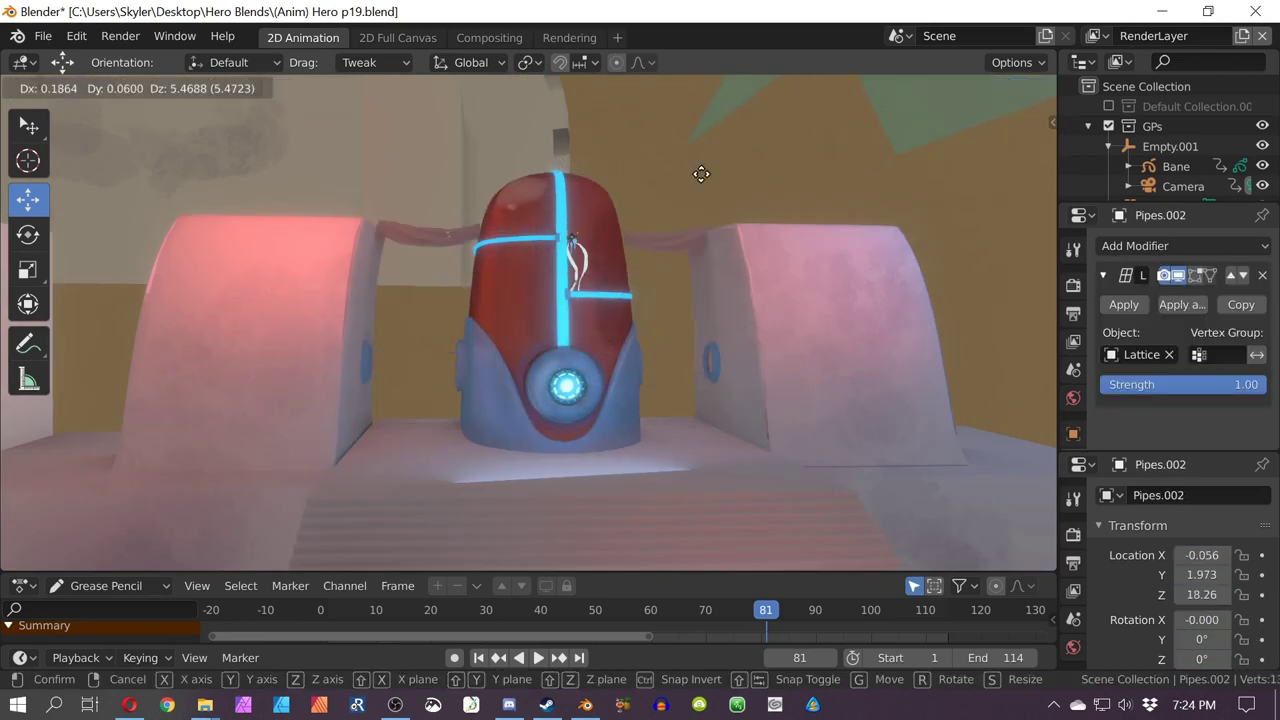
right_click(740, 250)
left_click(862, 398)
key("g")
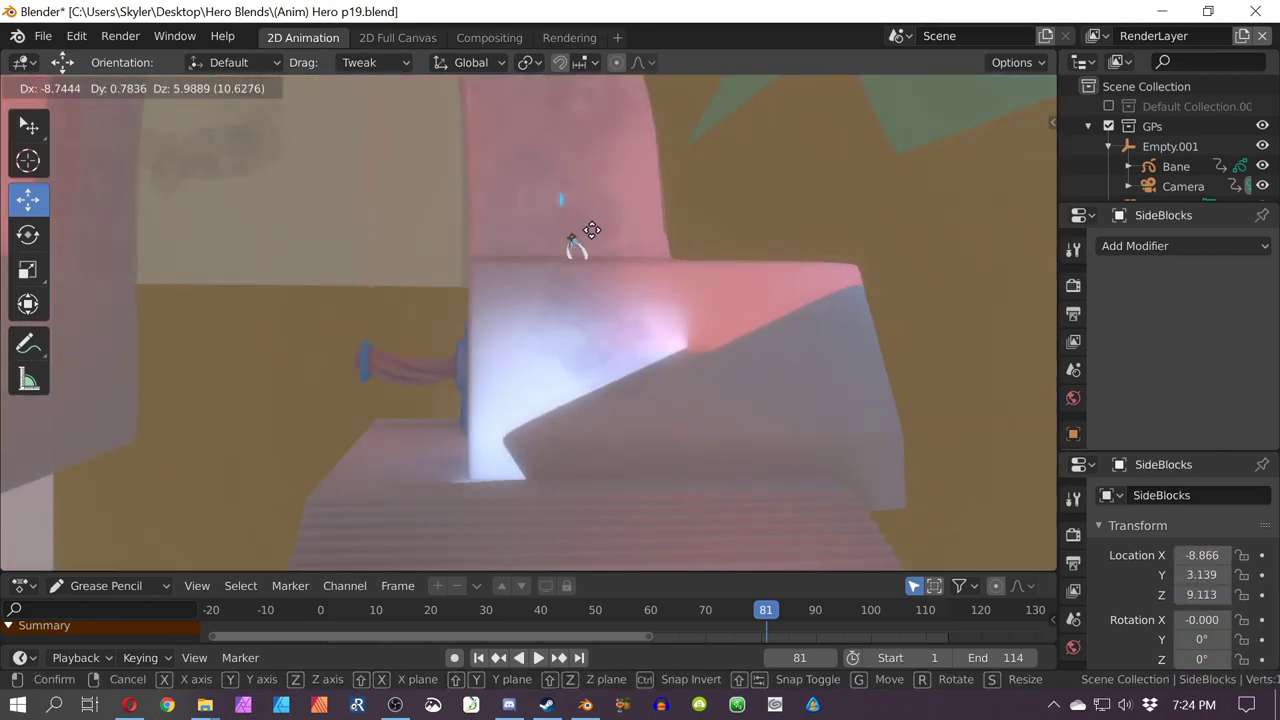
right_click(818, 354)
left_click(699, 516)
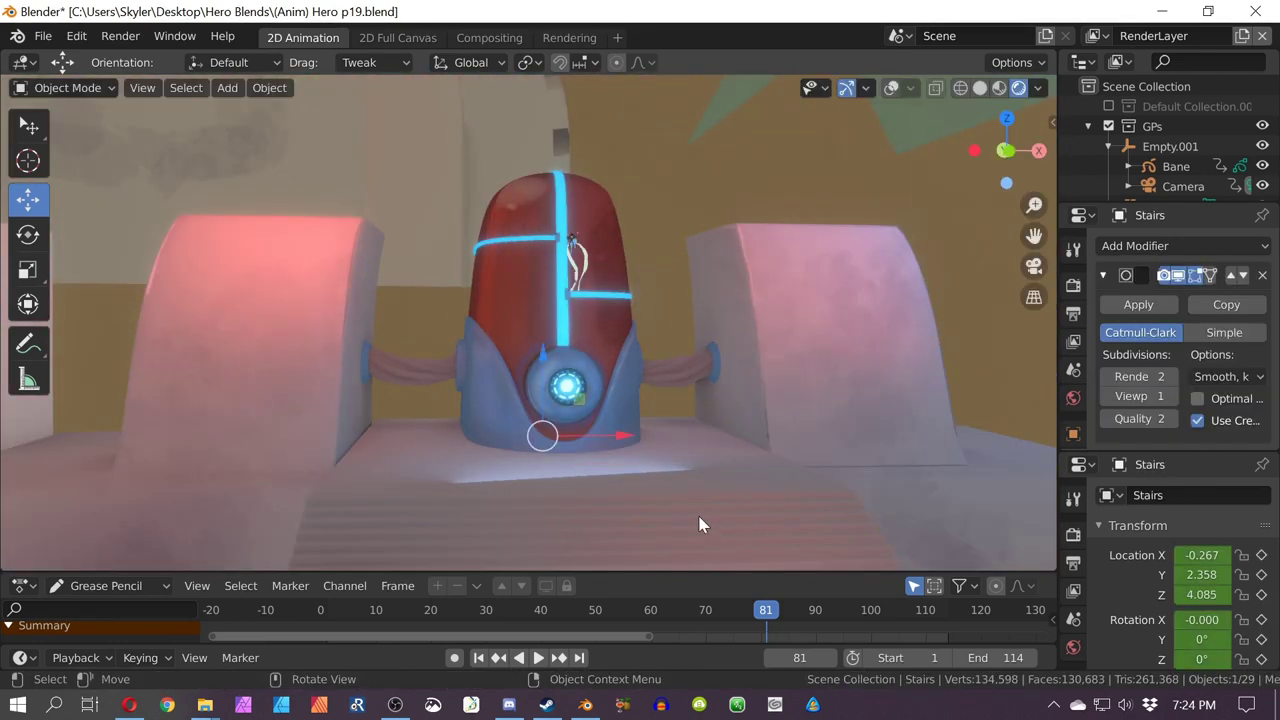
key("g")
right_click(709, 381)
scroll(701, 389, "down", 1)
Step: Undo the earlier moves of the set pieces until the whole building is reassembled around the red core
key("ctrl+z")
key("ctrl+z")
key("ctrl+z")
key("ctrl+z")
key("ctrl+z")
key("ctrl+z")
key("ctrl+z")
key("ctrl+z")
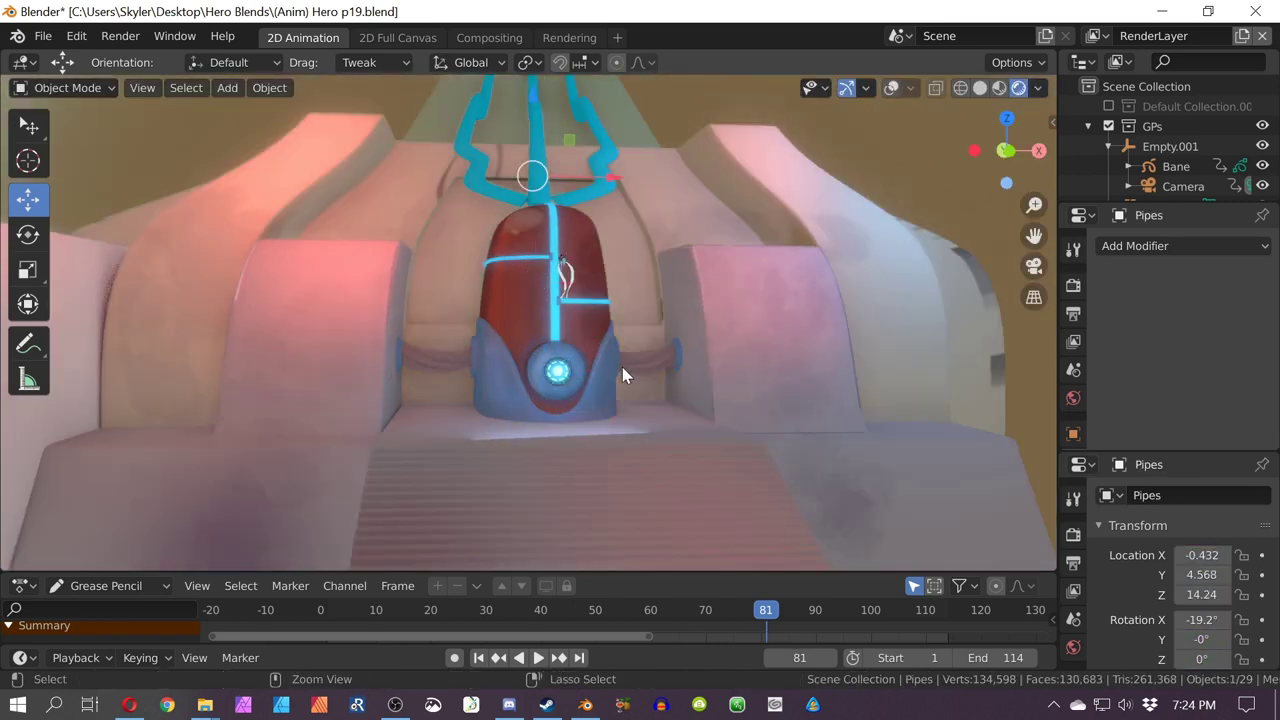
Step: Go to frame 68 and examine the character crouching on the glowing orb of the red core
scroll(624, 331, "up", 1)
middle_click_drag(625, 349, 611, 343, "shift")
key("Right")
key("Right")
key("Right")
key("Right")
key("Right")
key("Right")
key("Right")
key("Right")
key("Right")
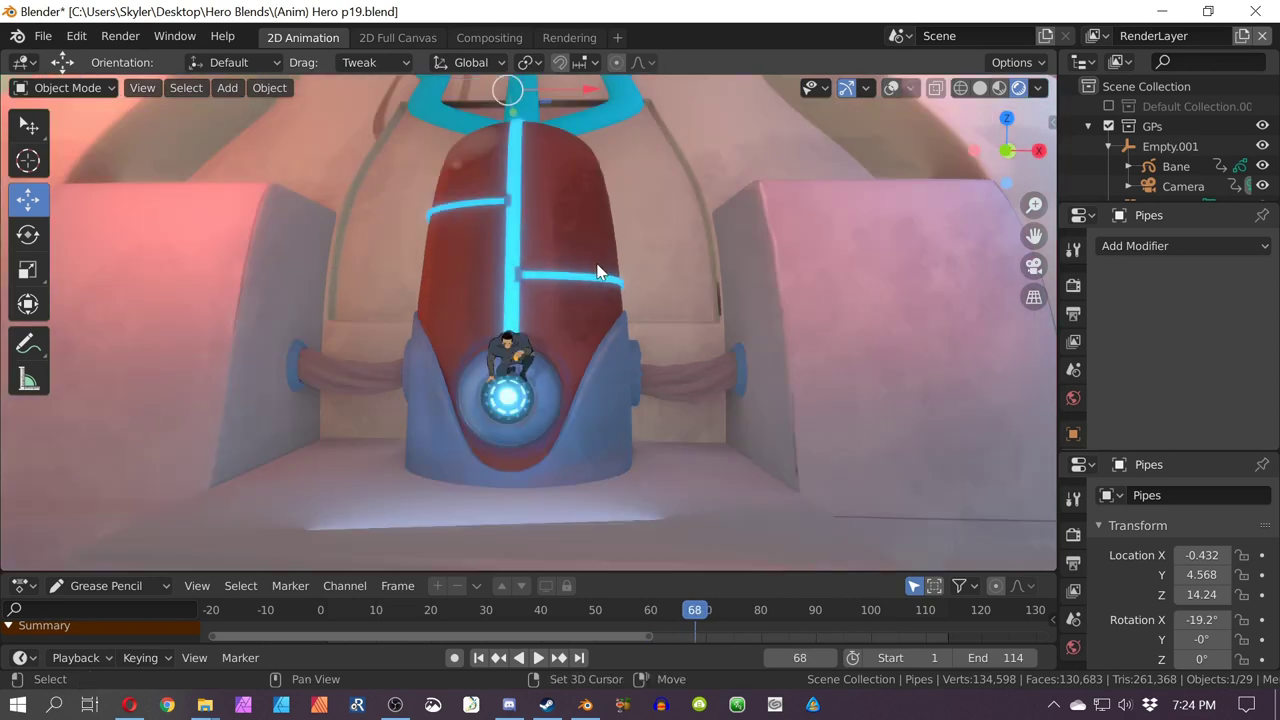
middle_click_drag(597, 265, 589, 310, "shift")
scroll(589, 310, "up", 1)
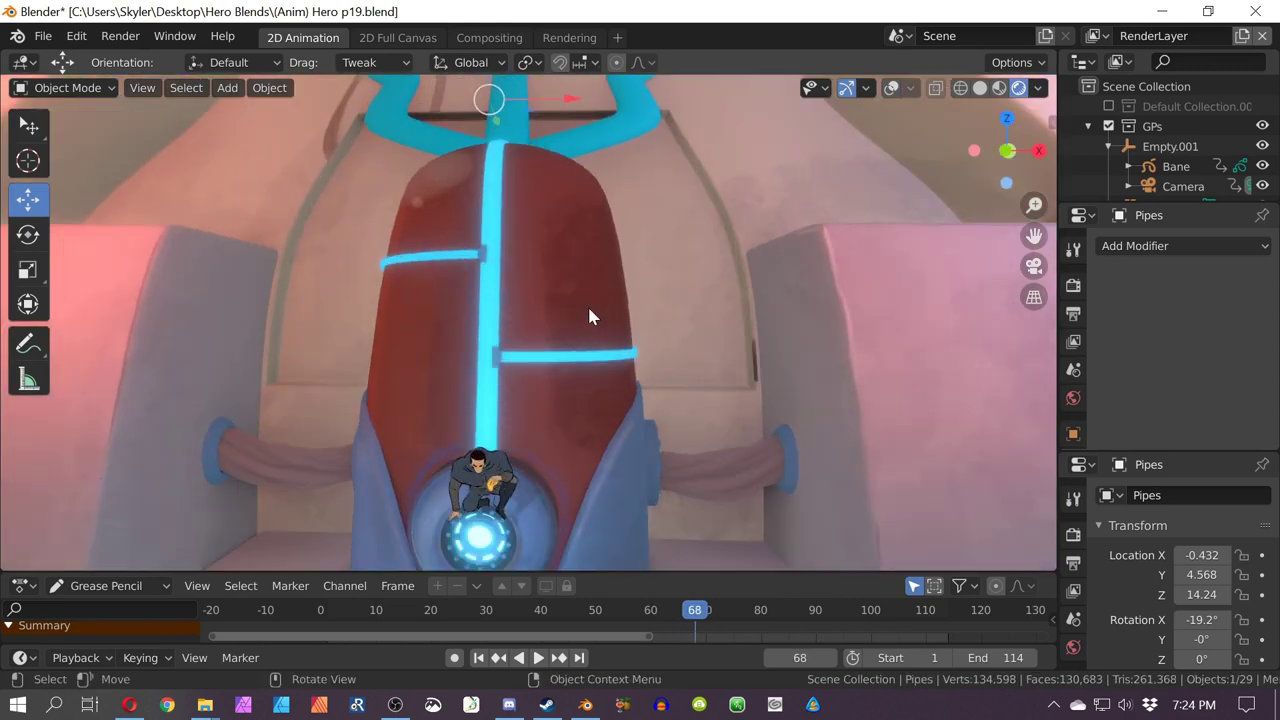
Step: Step forward and back through the frames around 78 and 79 to examine the character's flight trail over the core
key("Right")
key("Right")
key("Right")
key("Right")
key("Right")
key("Right")
key("Right")
key("Right")
key("Right")
key("Right")
key("Right")
key("Right")
key("Right")
key("Right")
key("Right")
key("Right")
key("Left")
key("Left")
key("Left")
key("Left")
key("Left")
key("Left")
key("Left")
key("Left")
key("Left")
key("Left")
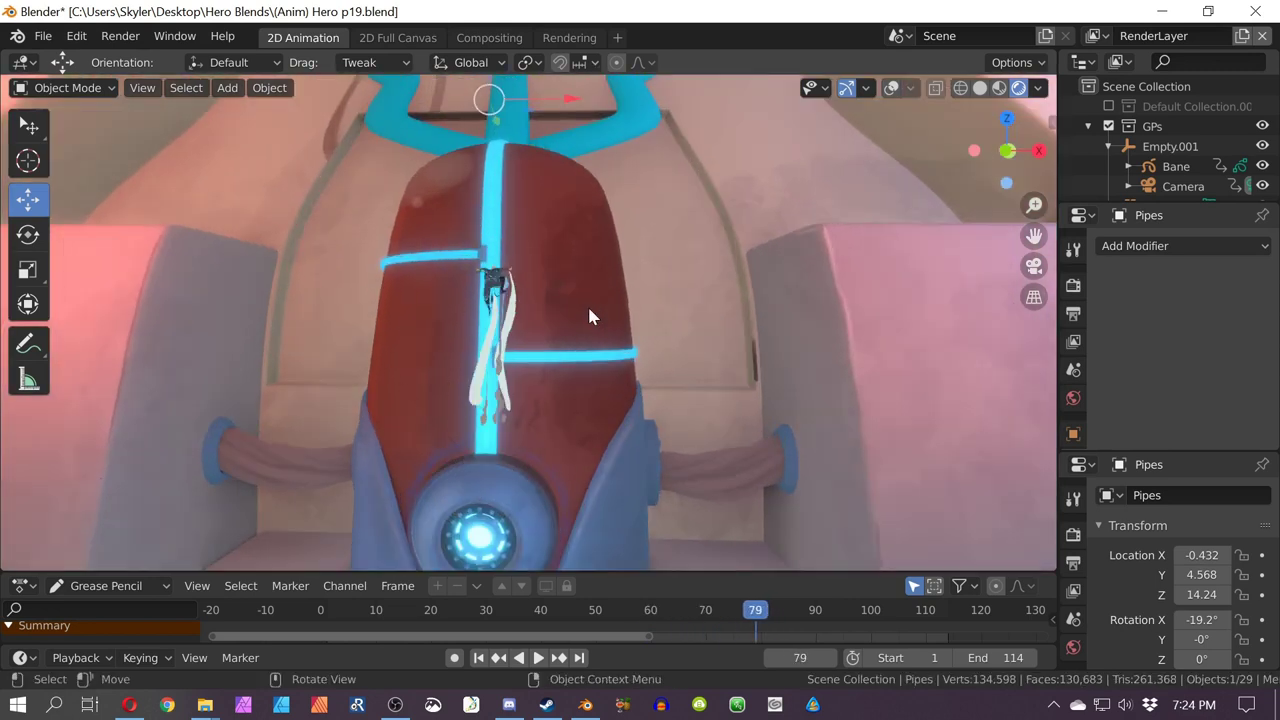
key("Right")
key("Right")
key("Right")
key("Right")
key("Right")
key("Right")
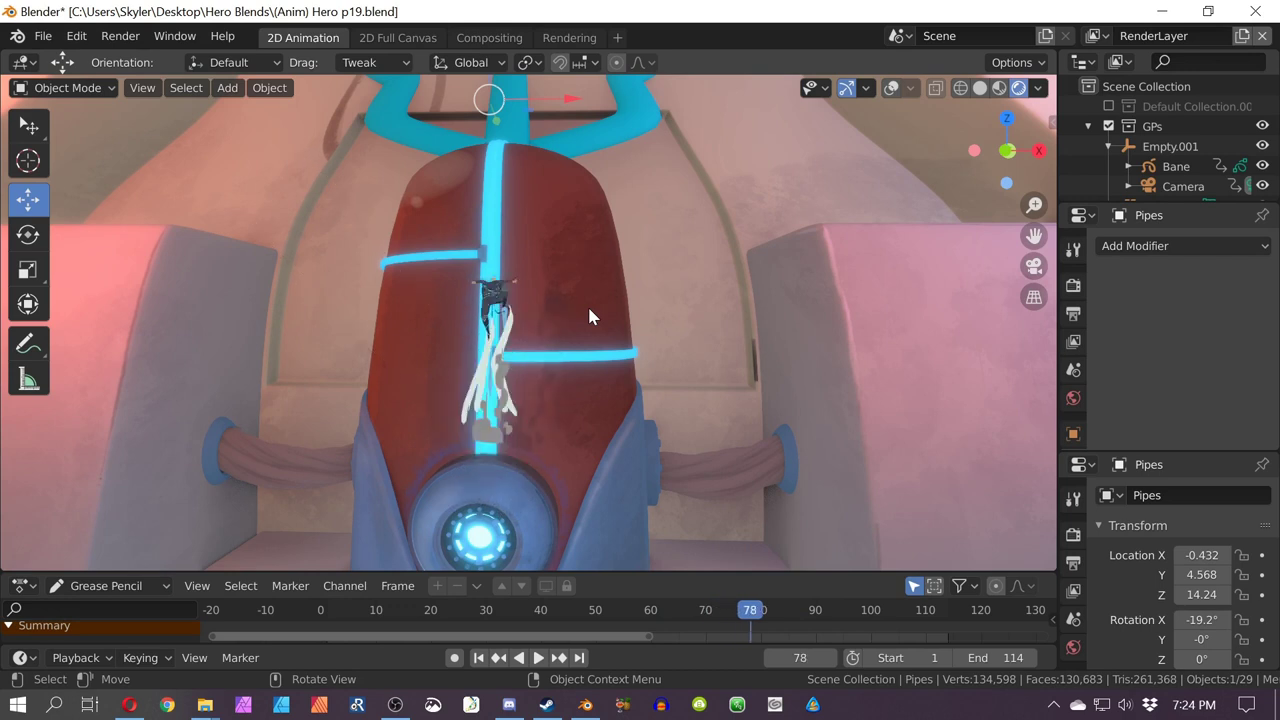
Step: Advance frame by frame to frame 90 to follow the character's flight across the red core
key("Right")
key("Right")
key("Right")
key("Right")
key("Right")
key("Right")
key("Right")
key("Right")
key("Right")
key("Right")
key("Right")
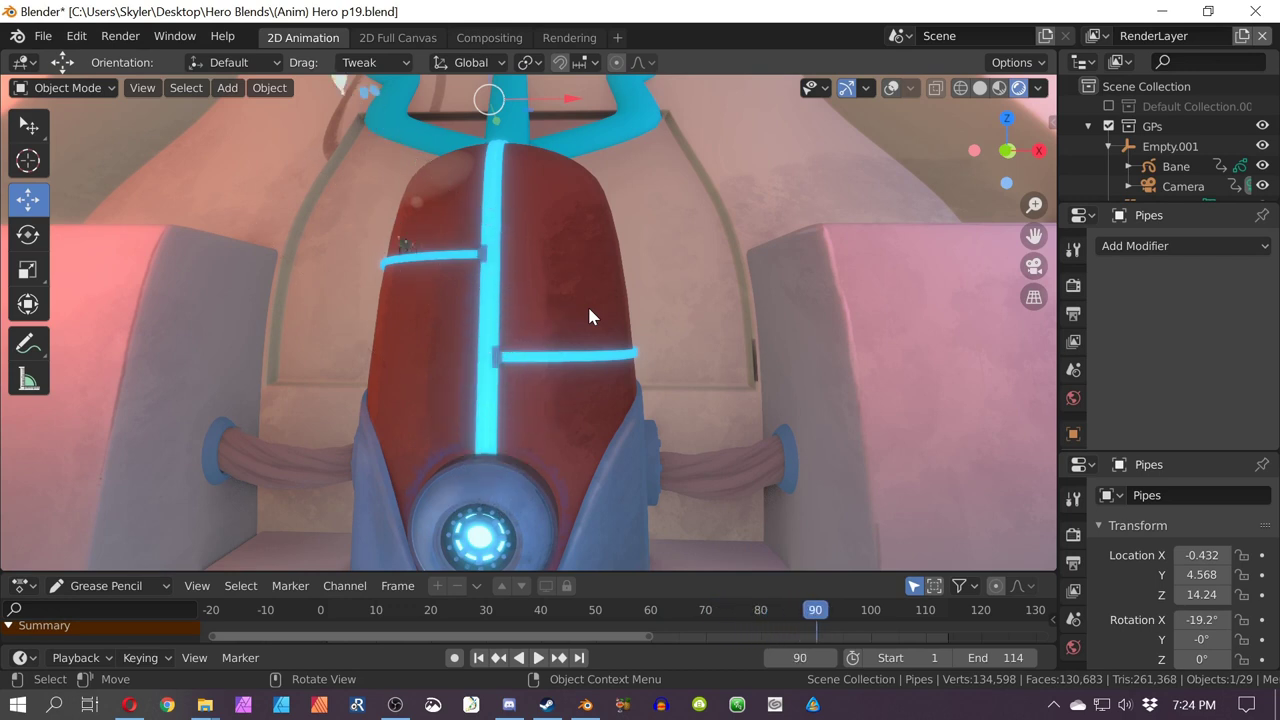
Step: Step back and forth between frames 85 and 87 to examine the drawn white burst and trail
key("Left")
key("Left")
key("Left")
key("Left")
key("Left")
key("Left")
key("Left")
key("Left")
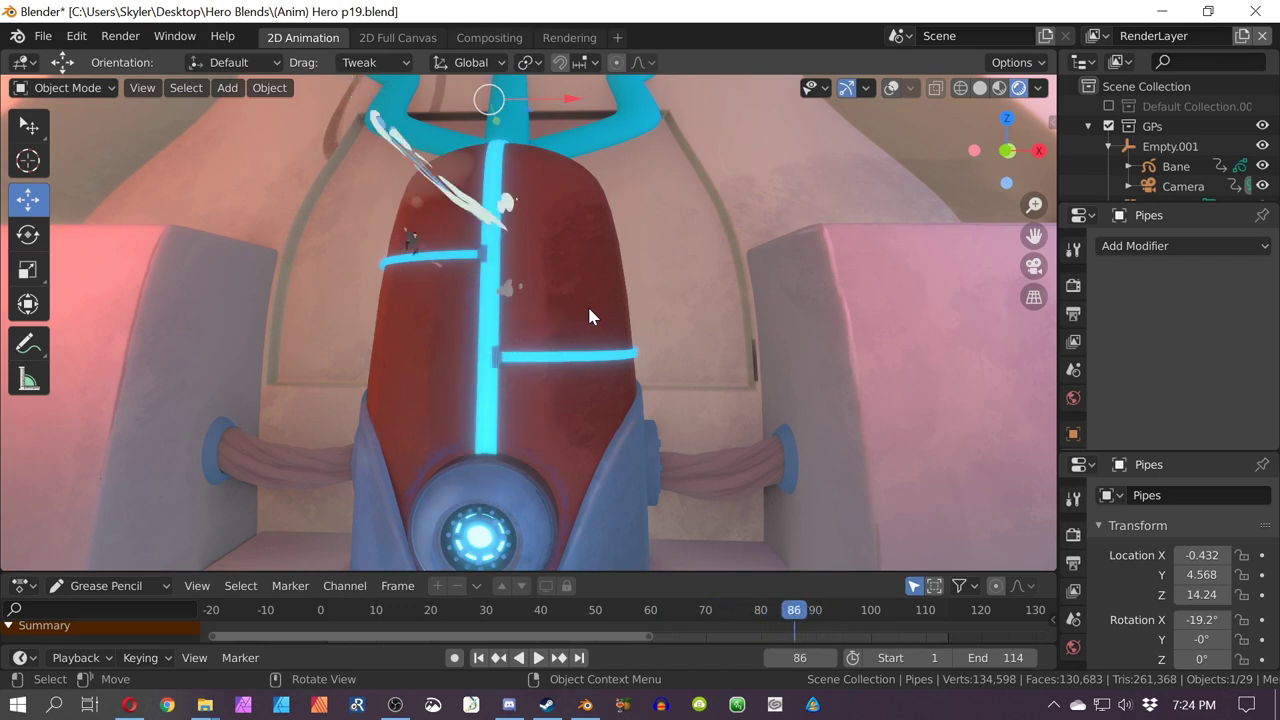
key("Left")
key("Right")
key("Right")
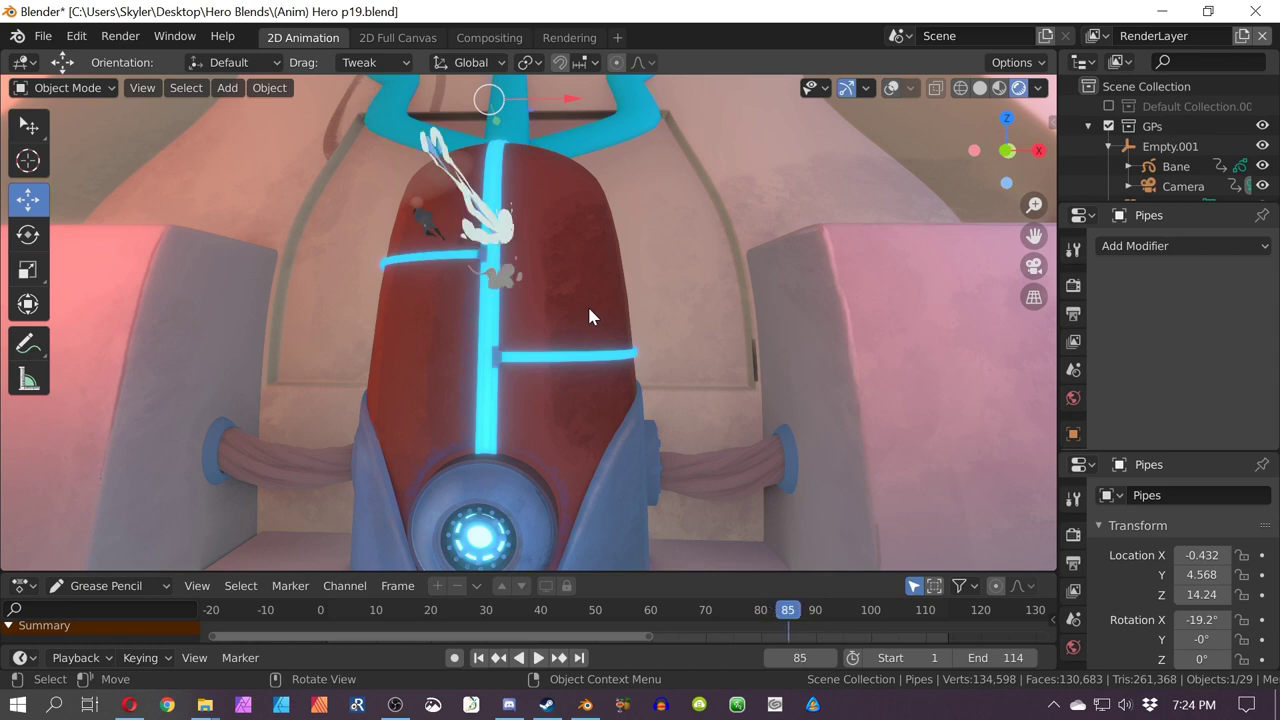
key("Right")
key("Left")
key("Right")
key("Left")
key("Right")
key("Right")
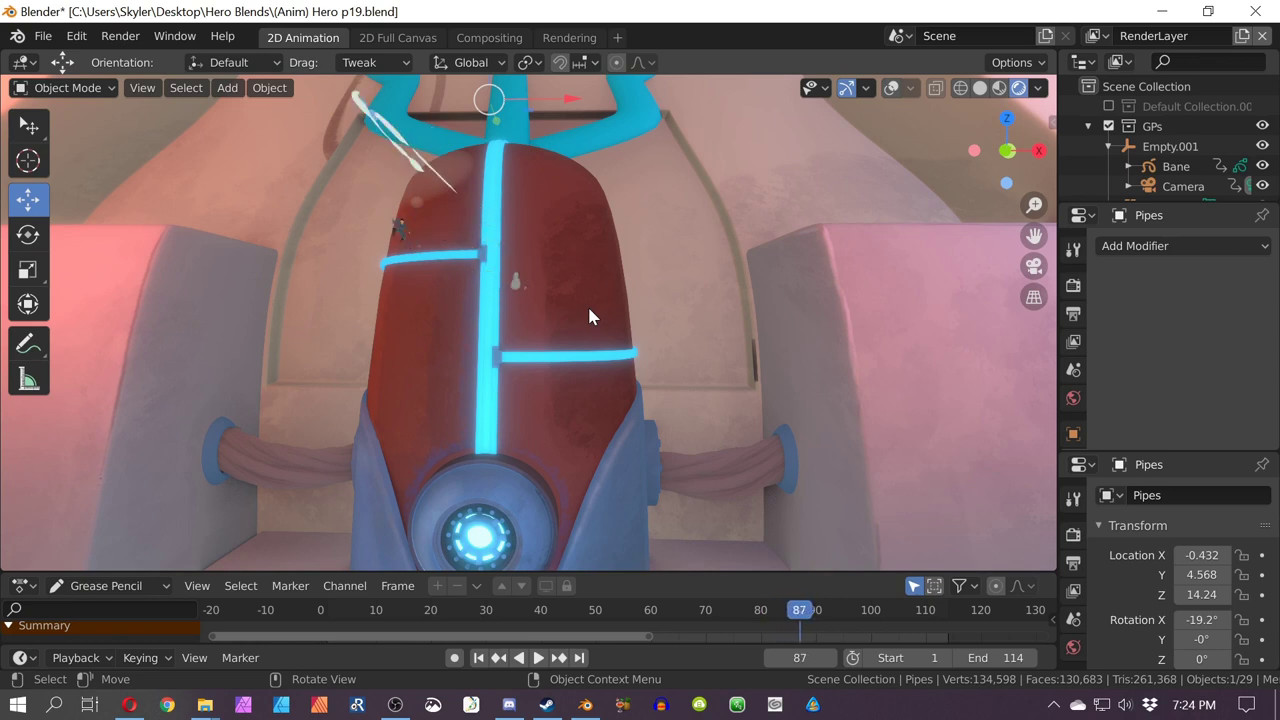
Step: Advance through frame 99 to frame 112 to follow the small distant character in front of the set
key("Right")
key("Right")
key("Right")
key("Right")
key("Right")
key("Right")
key("Right")
key("Right")
key("Right")
key("Right")
key("Right")
key("Right")
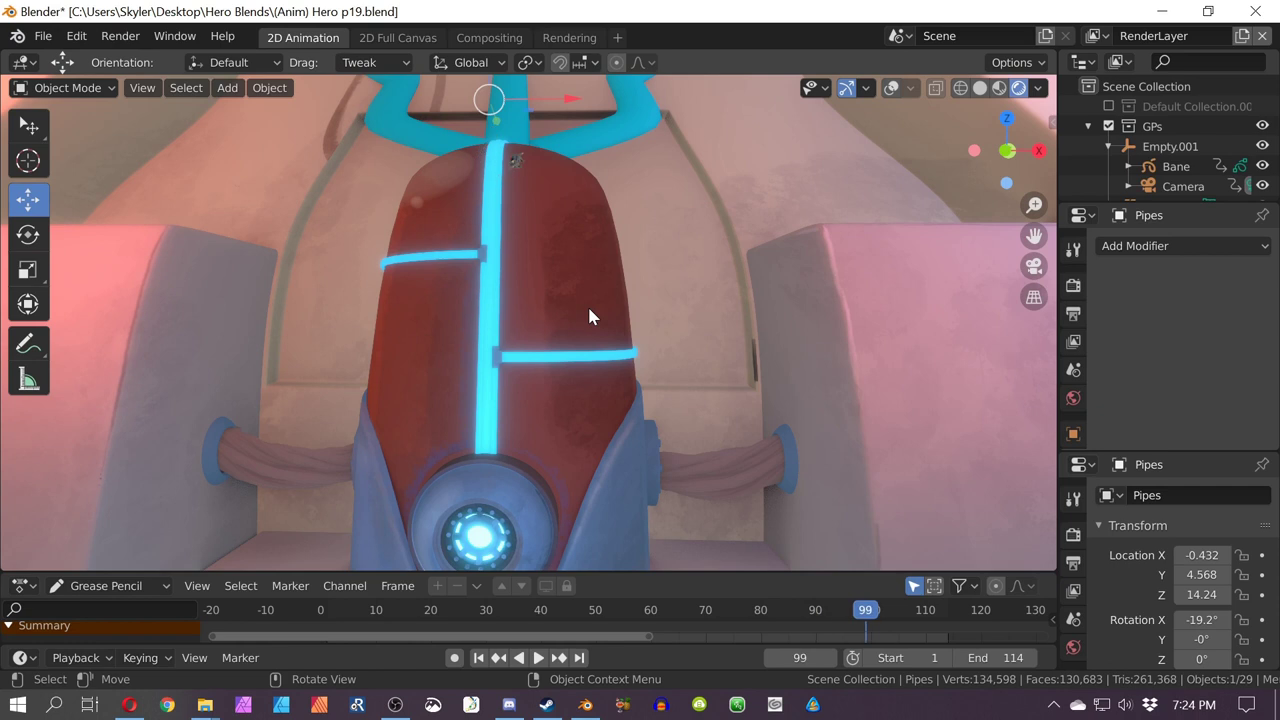
key("Right")
key("Right")
key("Right")
key("Right")
key("Right")
key("Right")
key("Right")
key("Right")
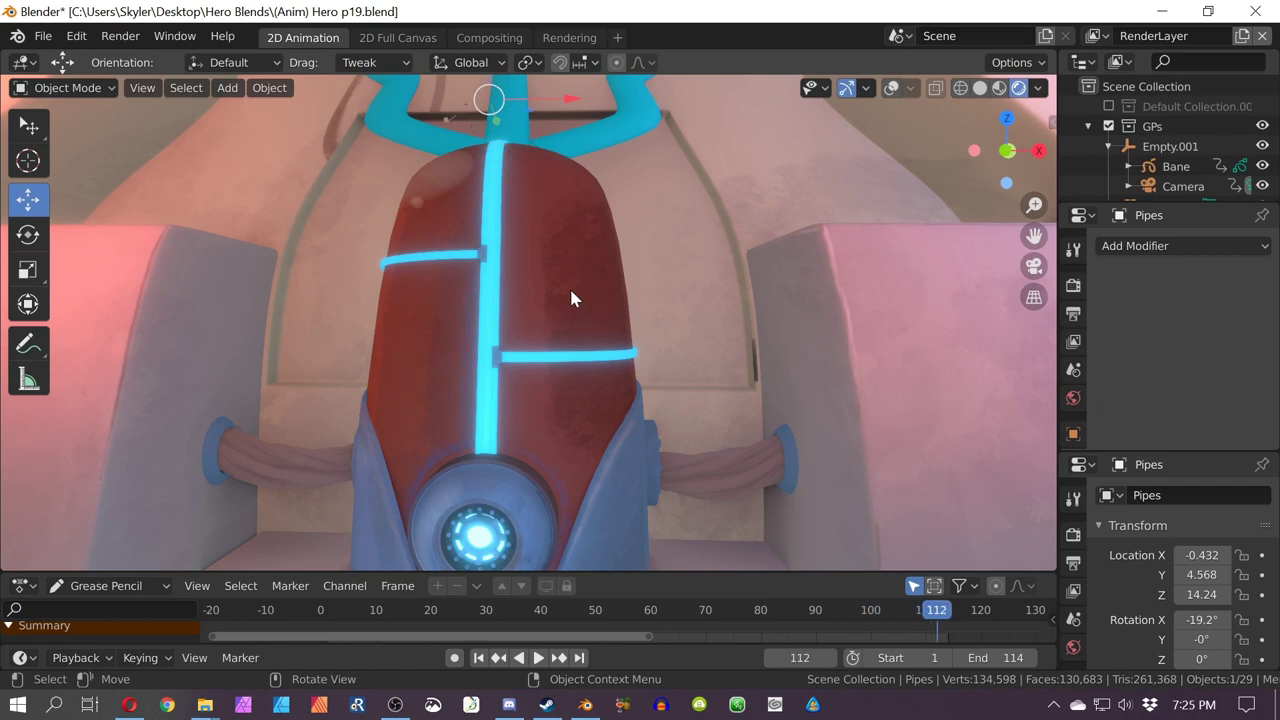
Step: Step back to frame 108 and examine the tiny character near the top of the red core up close
middle_click_drag(571, 297, 529, 342, "shift")
key("Left")
key("Left")
key("Left")
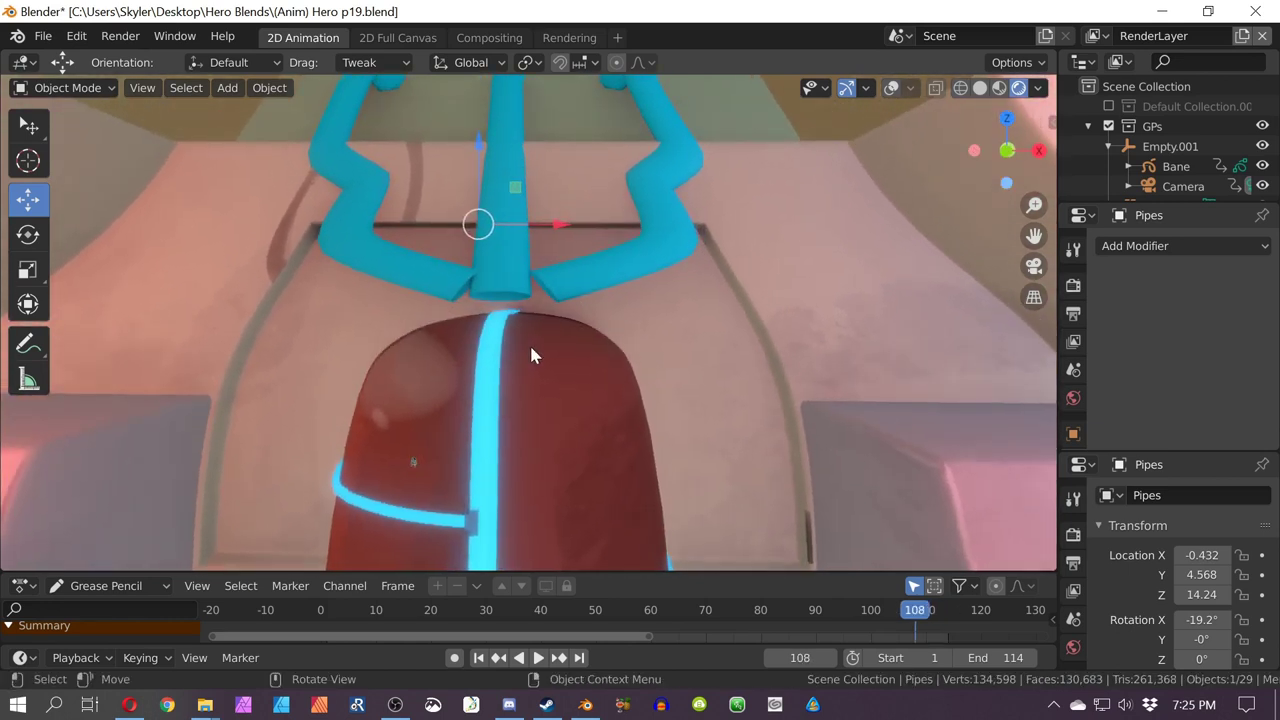
scroll(424, 457, "up", 8)
scroll(492, 382, "down", 8)
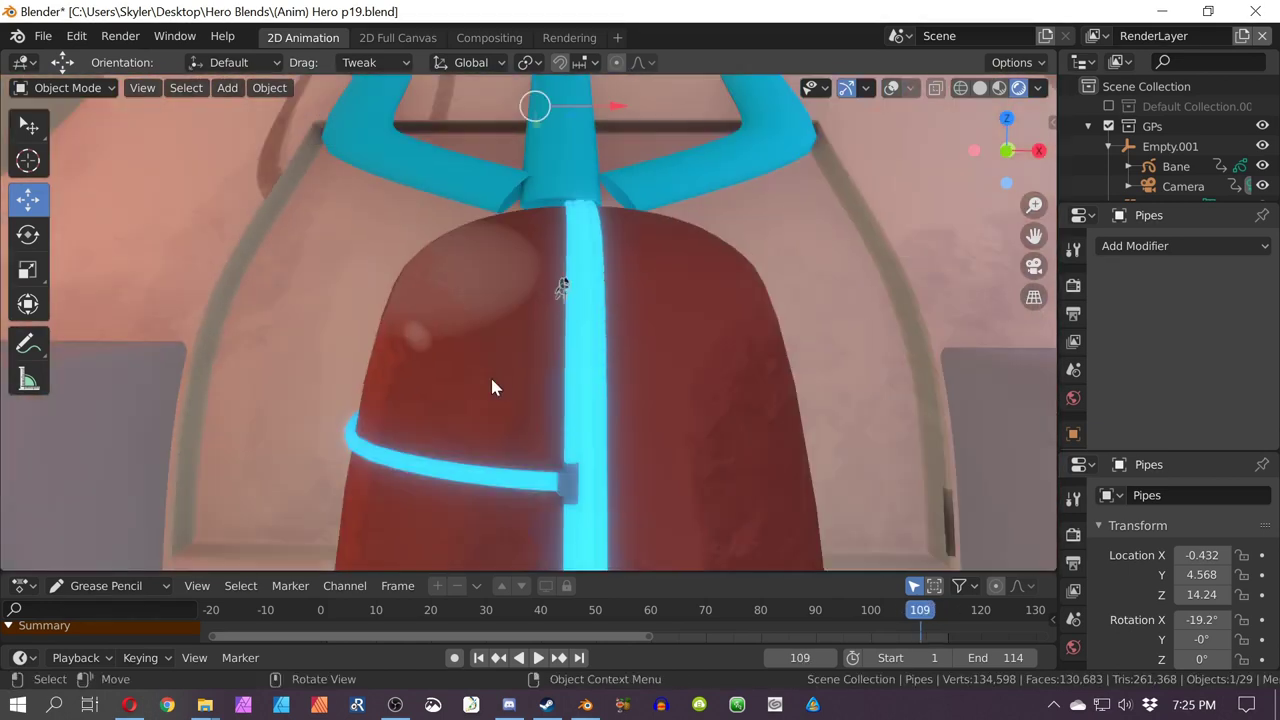
Step: Select the Bane Grease Pencil object and advance to frame 123 to examine its last drawings
left_click(560, 298)
middle_click_drag(560, 298, 510, 150)
scroll(392, 512, "up", 1)
middle_click_drag(391, 426, 402, 376, "shift")
scroll(402, 376, "up", 4)
middle_click_drag(276, 355, 436, 342, "shift")
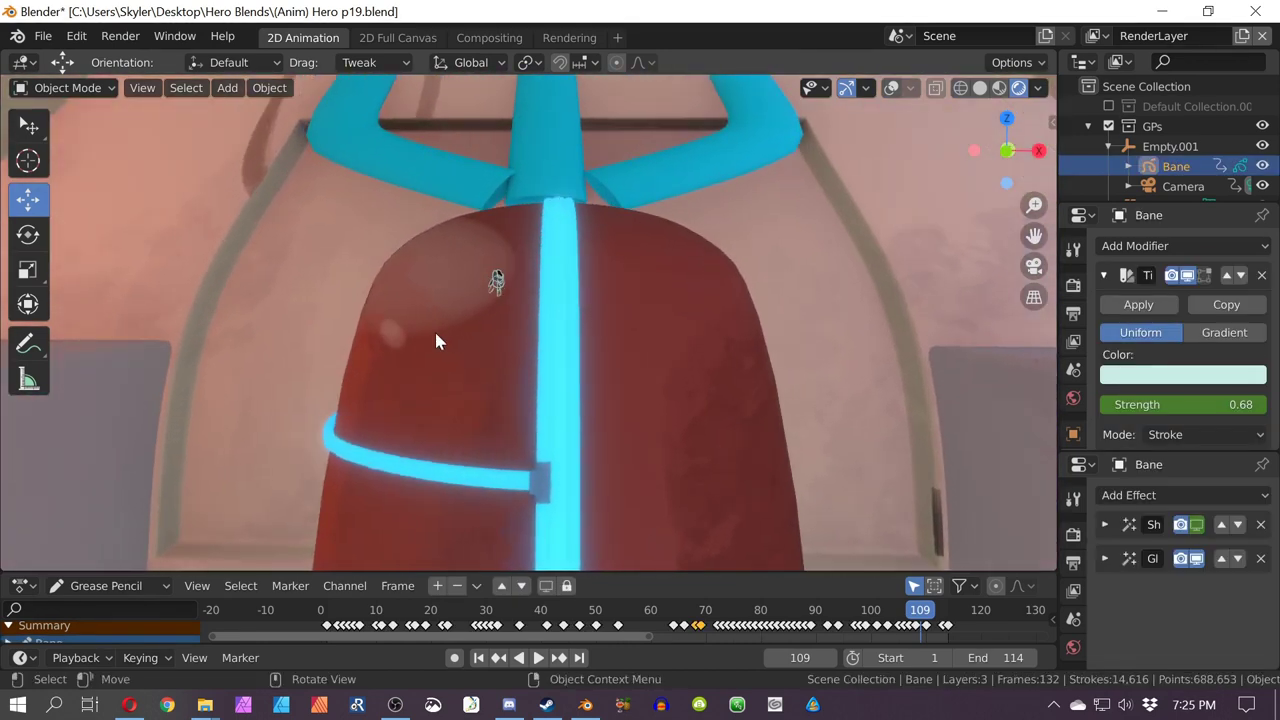
key("Right")
key("Right")
key("Right")
key("Right")
key("Right")
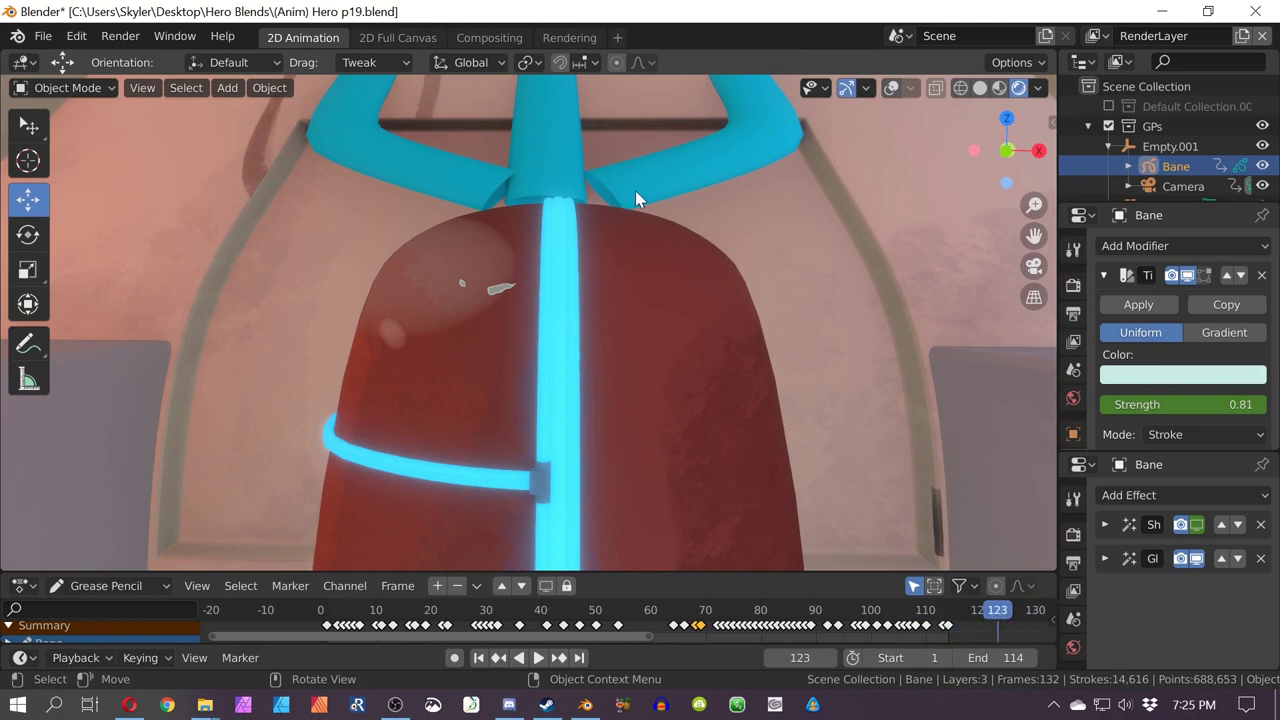
Step: Select the blue pipes, scrub back to frame 107 and look through the shot camera
left_click(635, 190)
scroll(643, 206, "down", 5)
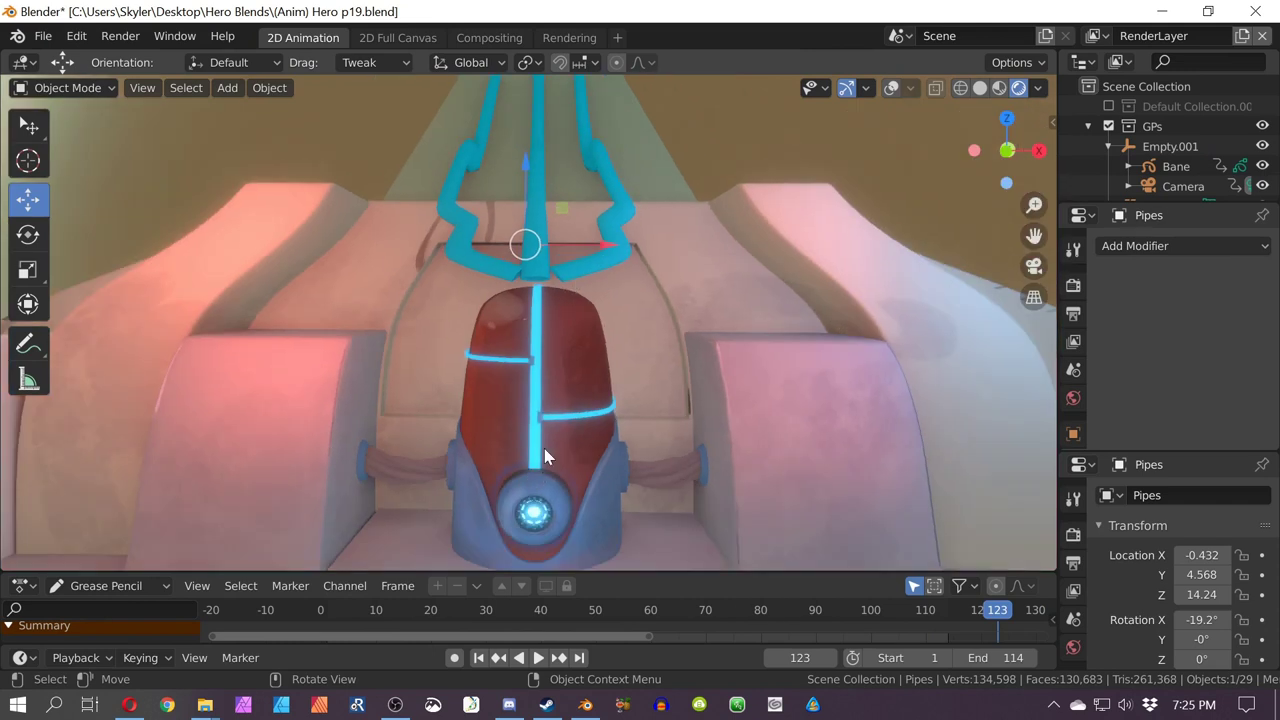
scroll(545, 449, "up", 20, "alt")
key("KP_0")
scroll(574, 396, "down", 2, "alt")
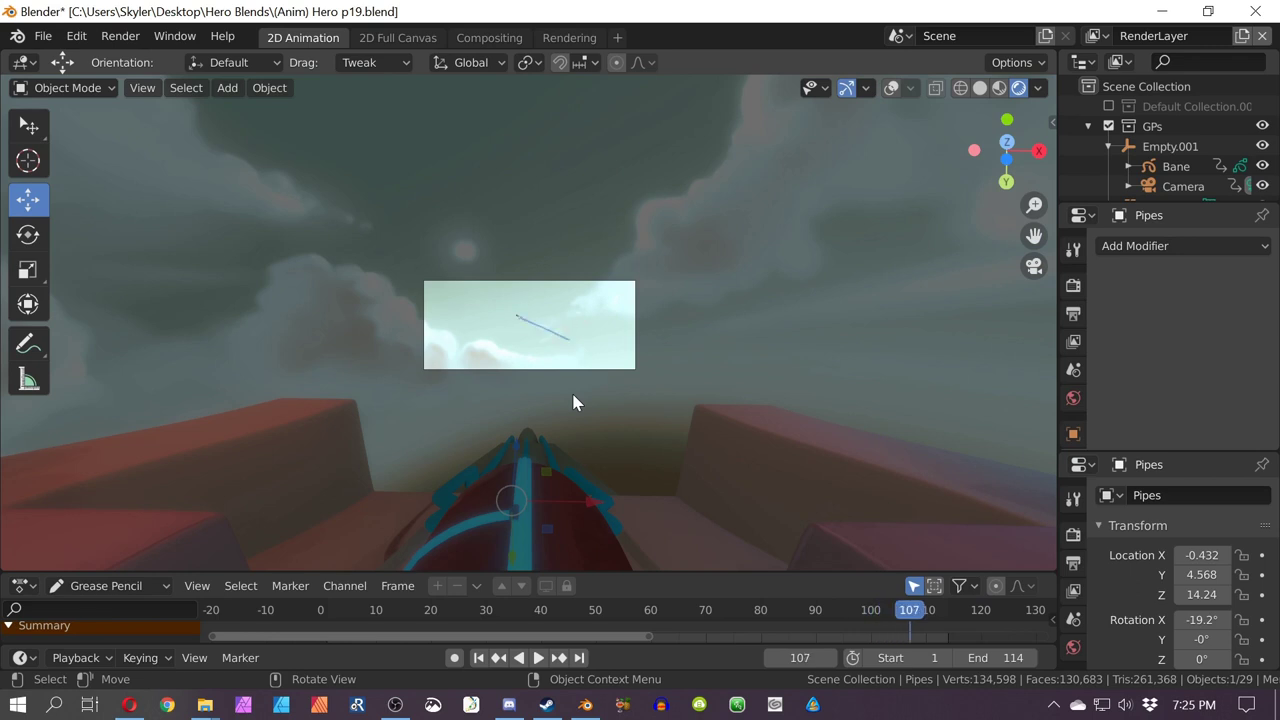
Step: Review the character's sky flight up close through the camera, stepping between frames 106 and 115
scroll(573, 403, "up", 10)
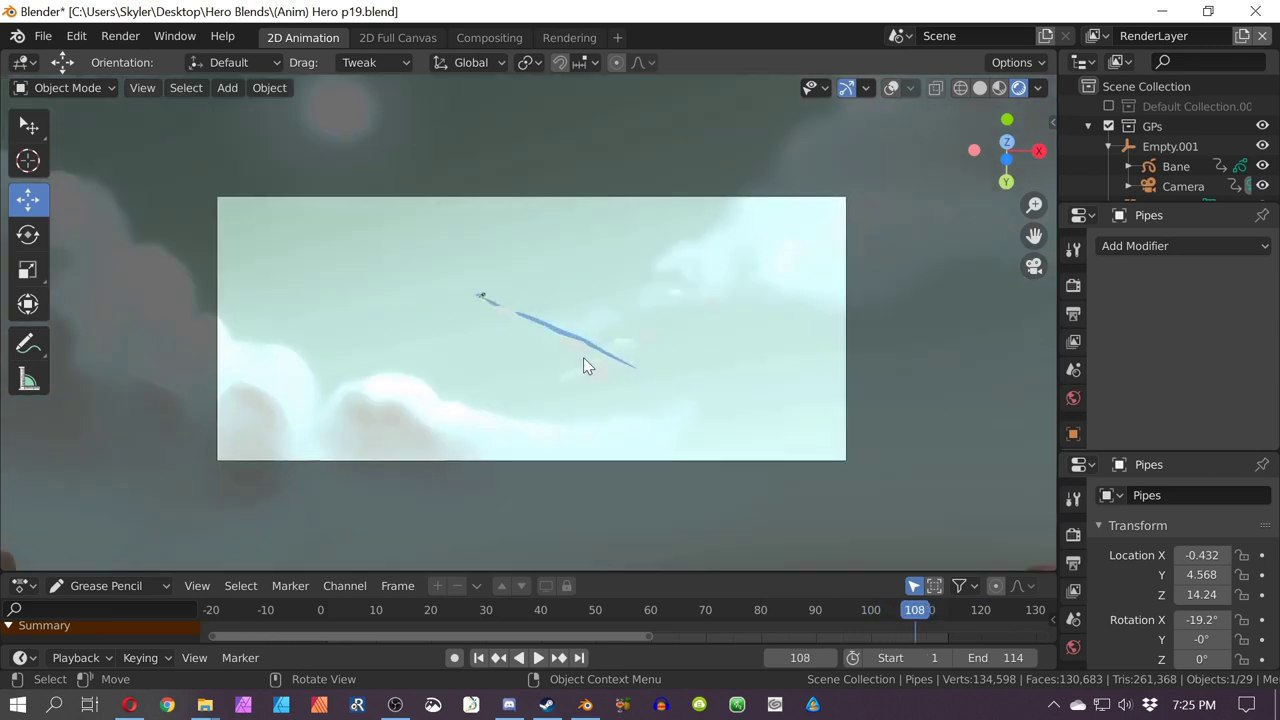
key("Left")
key("Left")
key("Left")
key("Left")
key("Left")
key("Left")
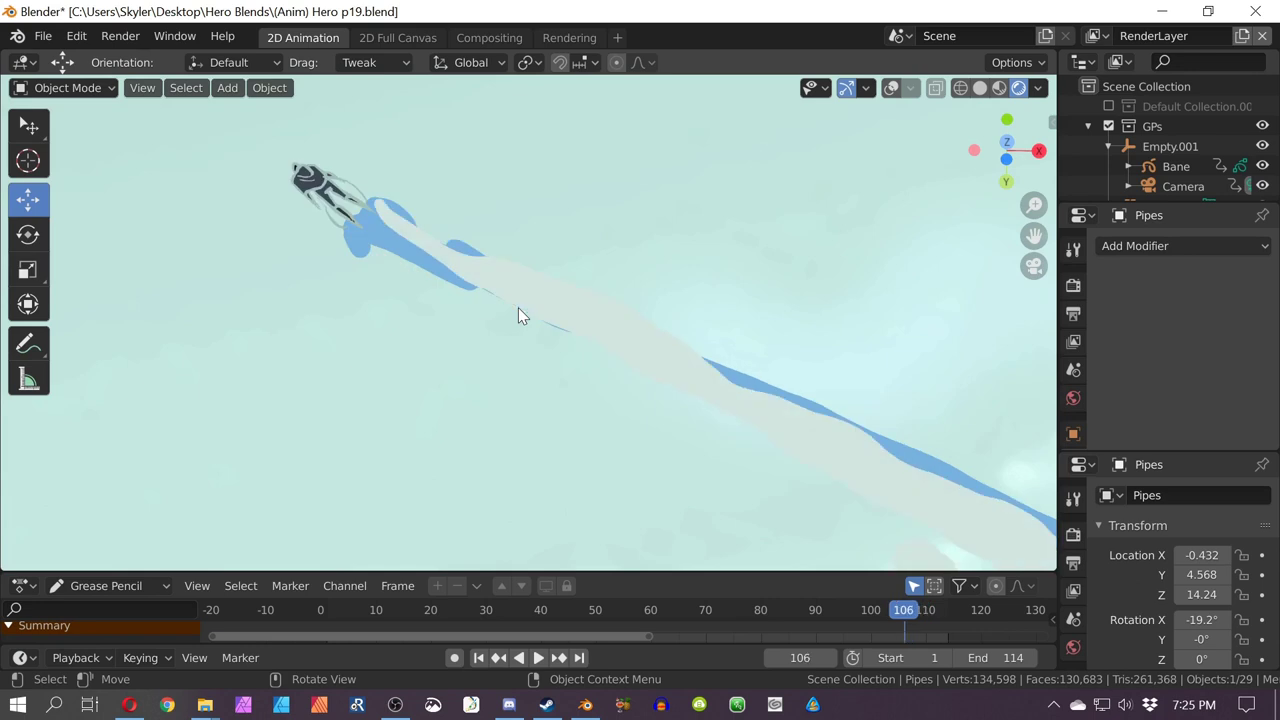
key("Right")
key("Right")
key("Right")
scroll(518, 308, "down", 6, "alt")
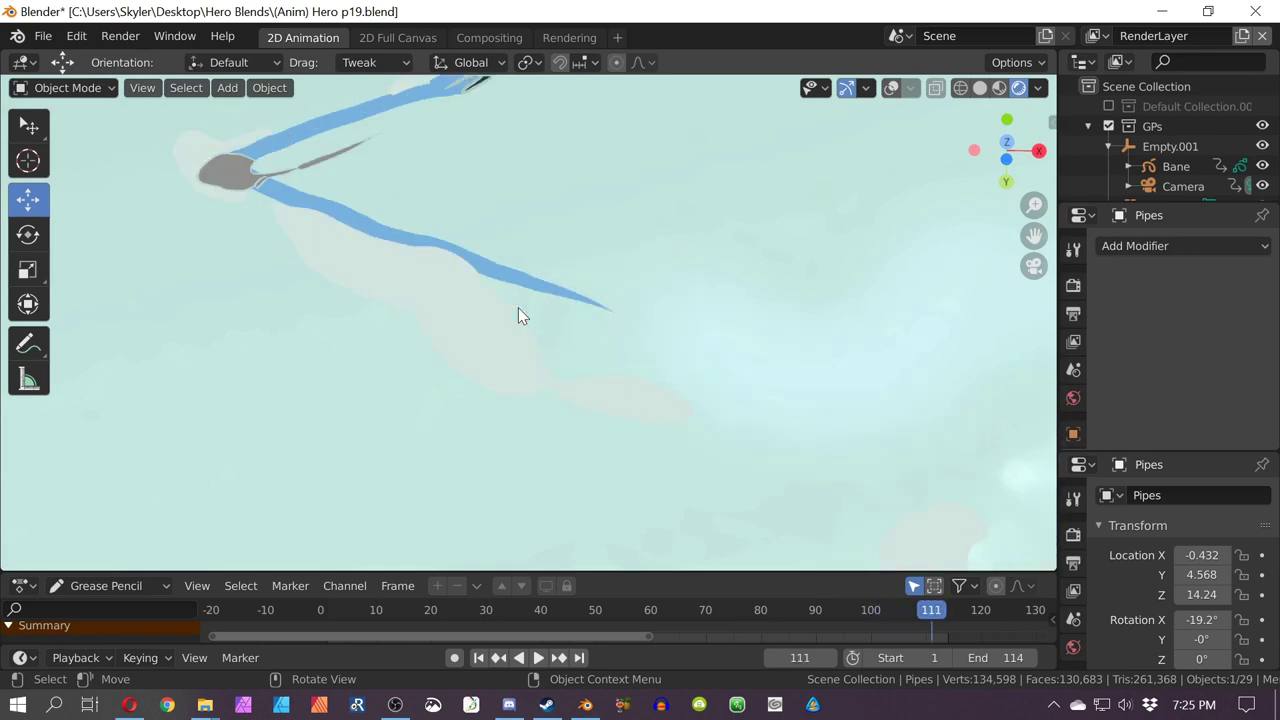
scroll(573, 411, "down", 4, "alt")
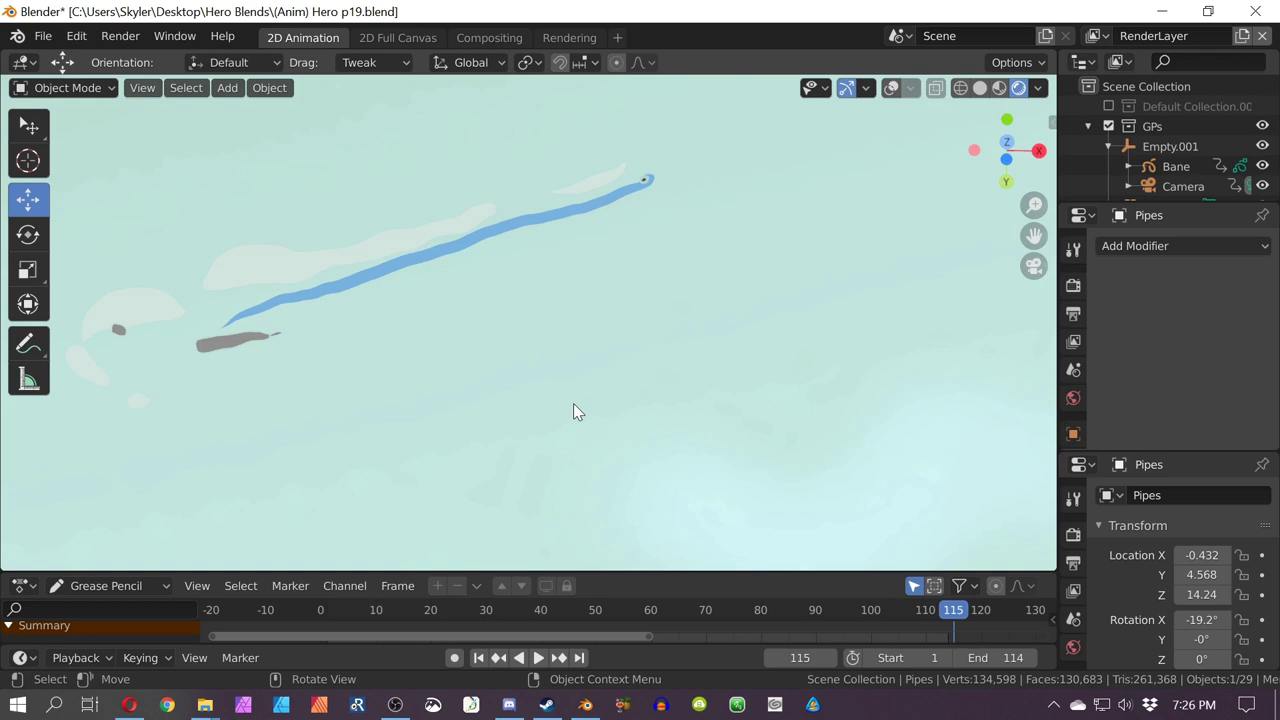
Step: Scrub back through frames 101 and 93 to frame 60 while reviewing the whole camera frame
scroll(574, 408, "up", 20, "alt")
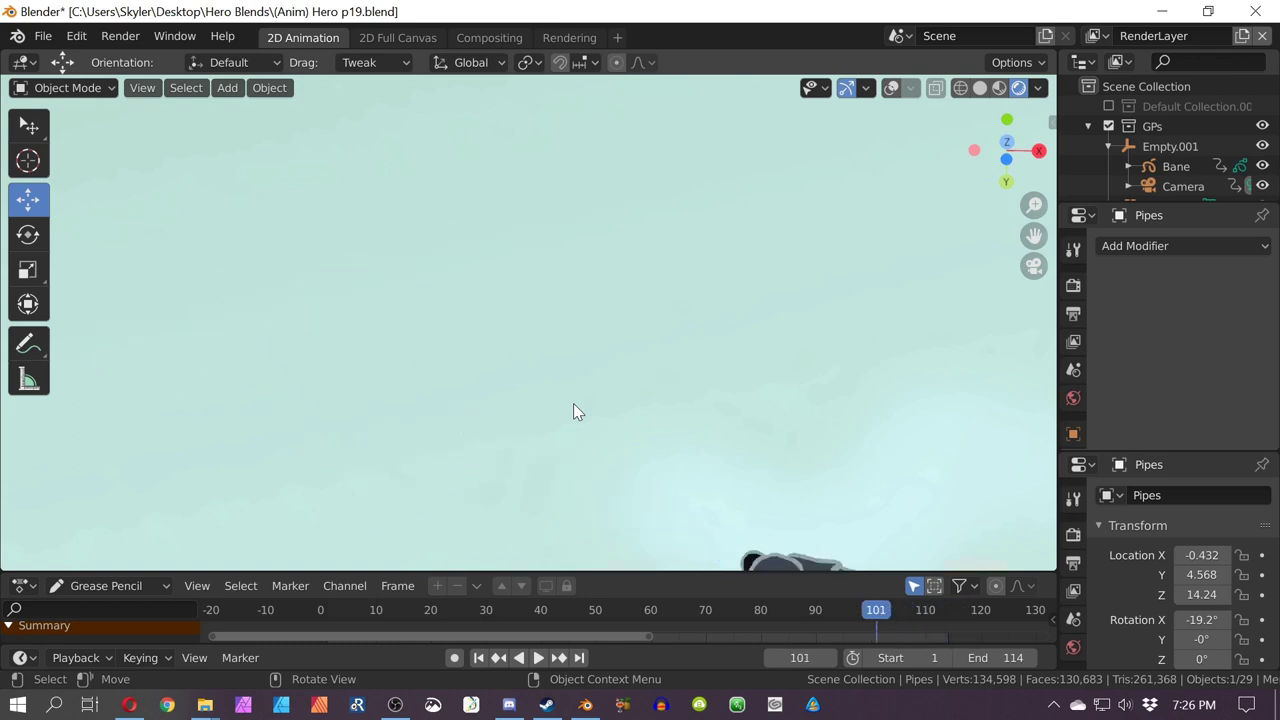
scroll(574, 403, "down", 8)
middle_click_drag(589, 419, 642, 330, "shift")
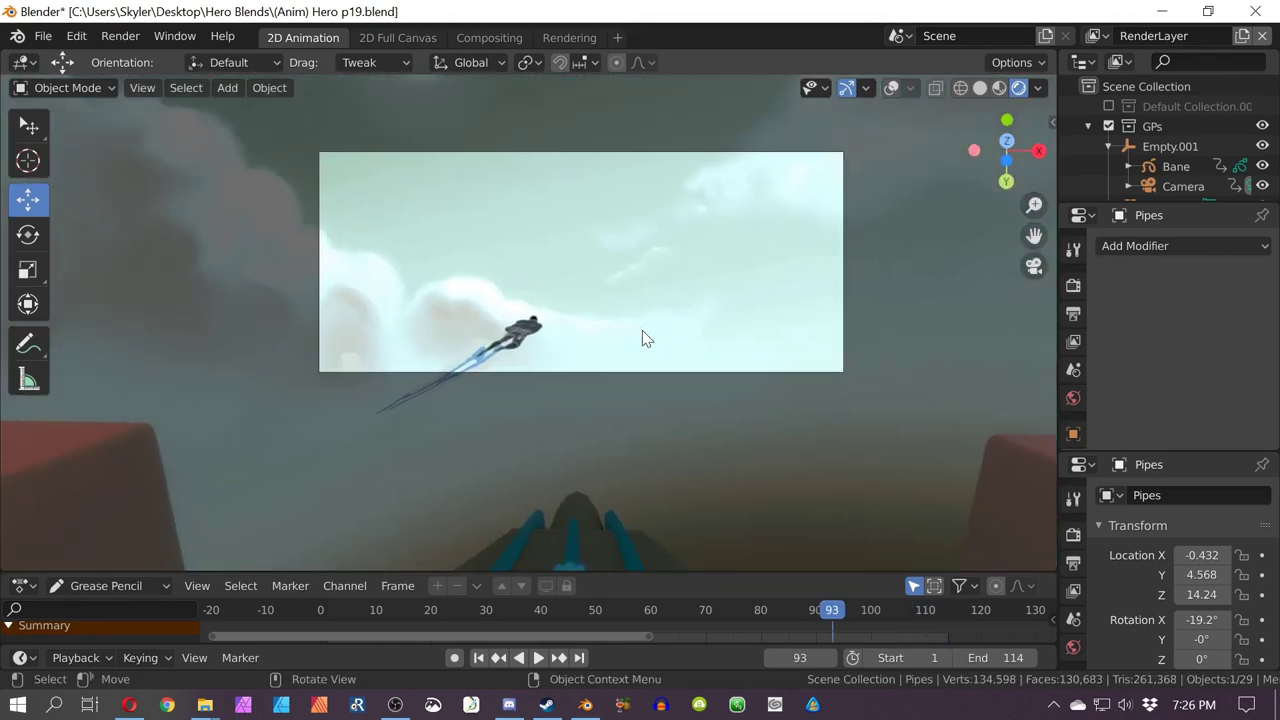
key("Left")
key("Left")
scroll(642, 330, "up", 20, "alt")
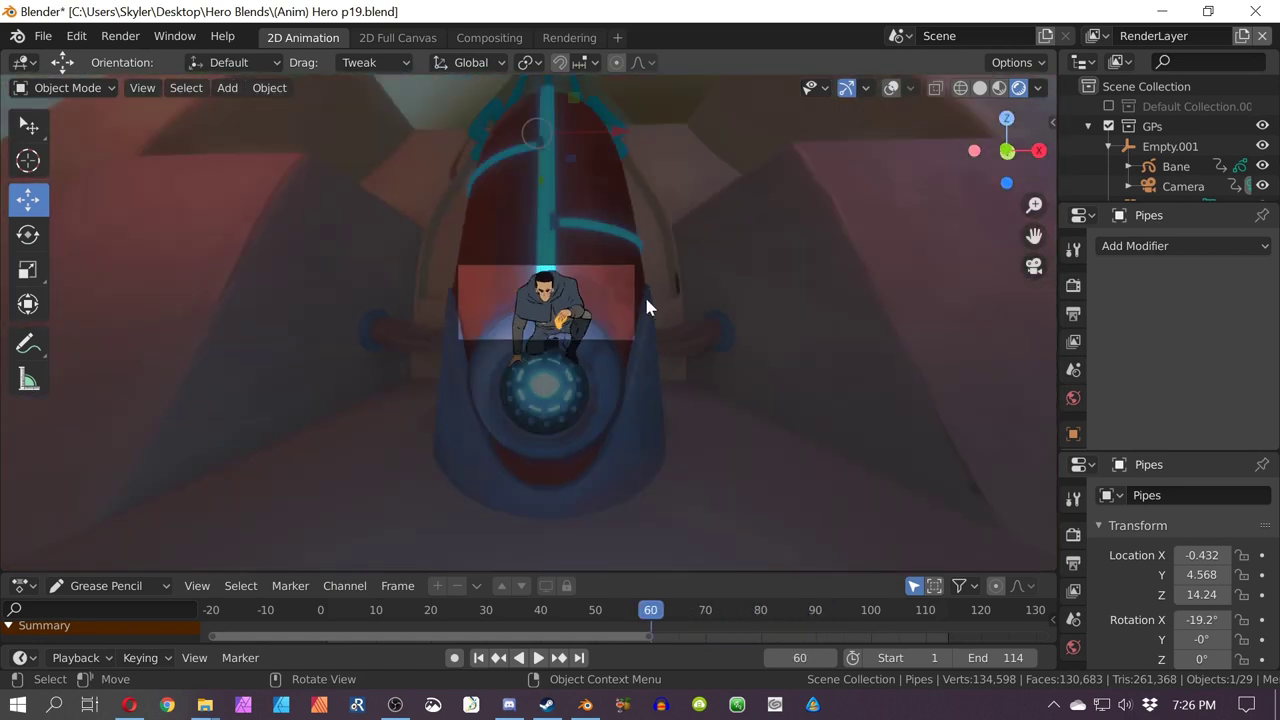
Step: Leave the camera view and examine the set and the surrounding cloudy sky from outside
middle_click_drag(604, 320, 550, 359)
scroll(549, 359, "down", 11)
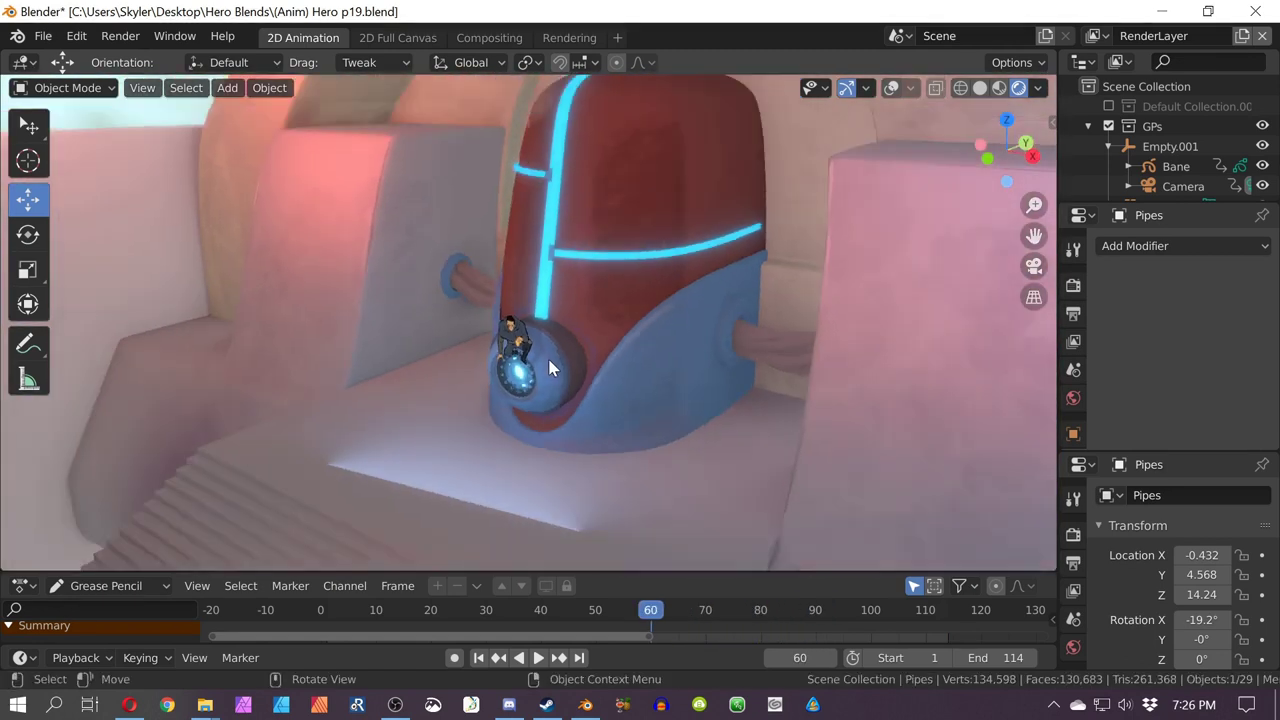
scroll(549, 368, "down", 3)
scroll(549, 368, "down", 8)
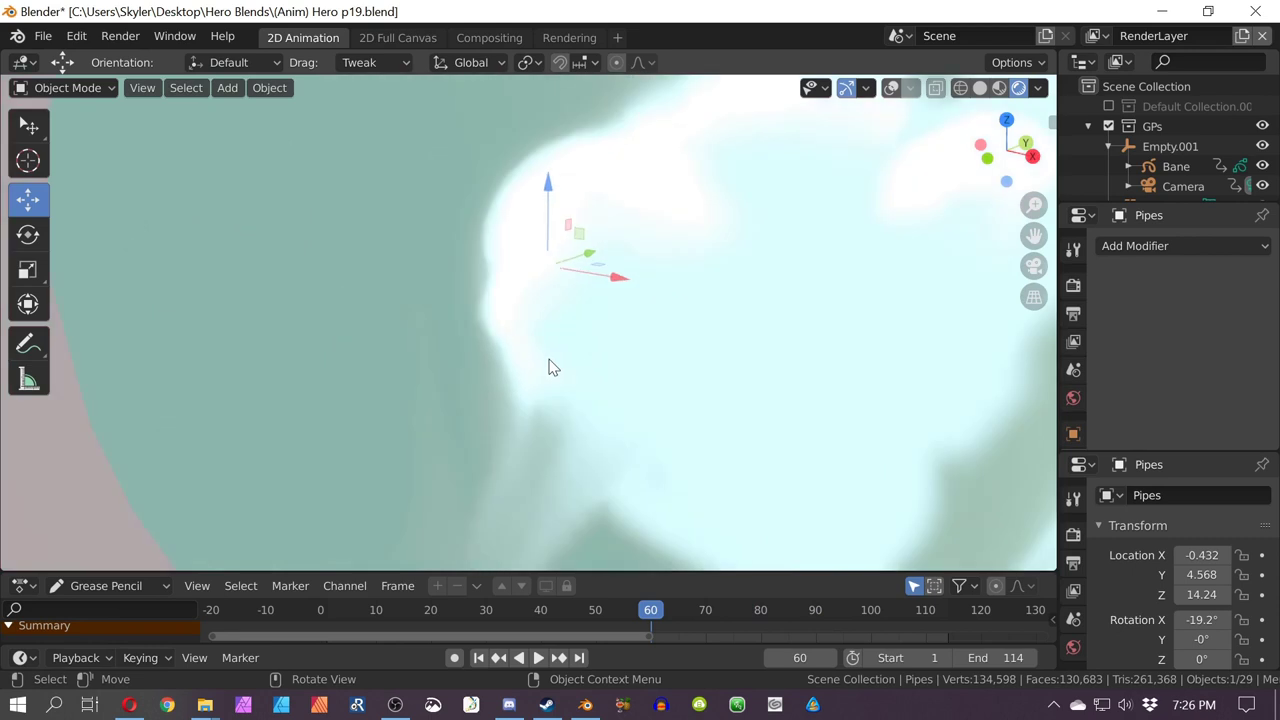
Step: Examine the painted cloud sphere around the set from several angles outside the camera
middle_click_drag(549, 368, 686, 326)
scroll(571, 300, "up", 6)
middle_click_drag(532, 293, 613, 341)
middle_click_drag(470, 218, 587, 233)
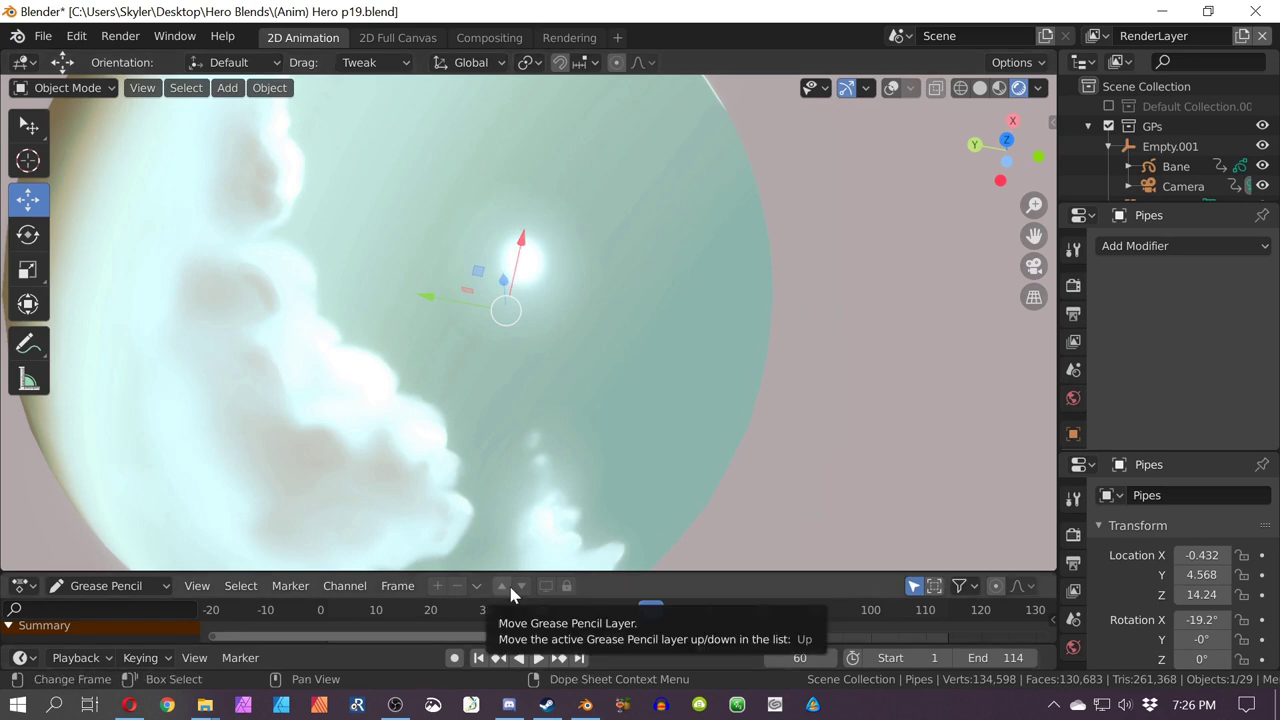
Step: Look through the shot camera at the crouching character and scrub from frame 60 through 85 back to 83
key("KP_0")
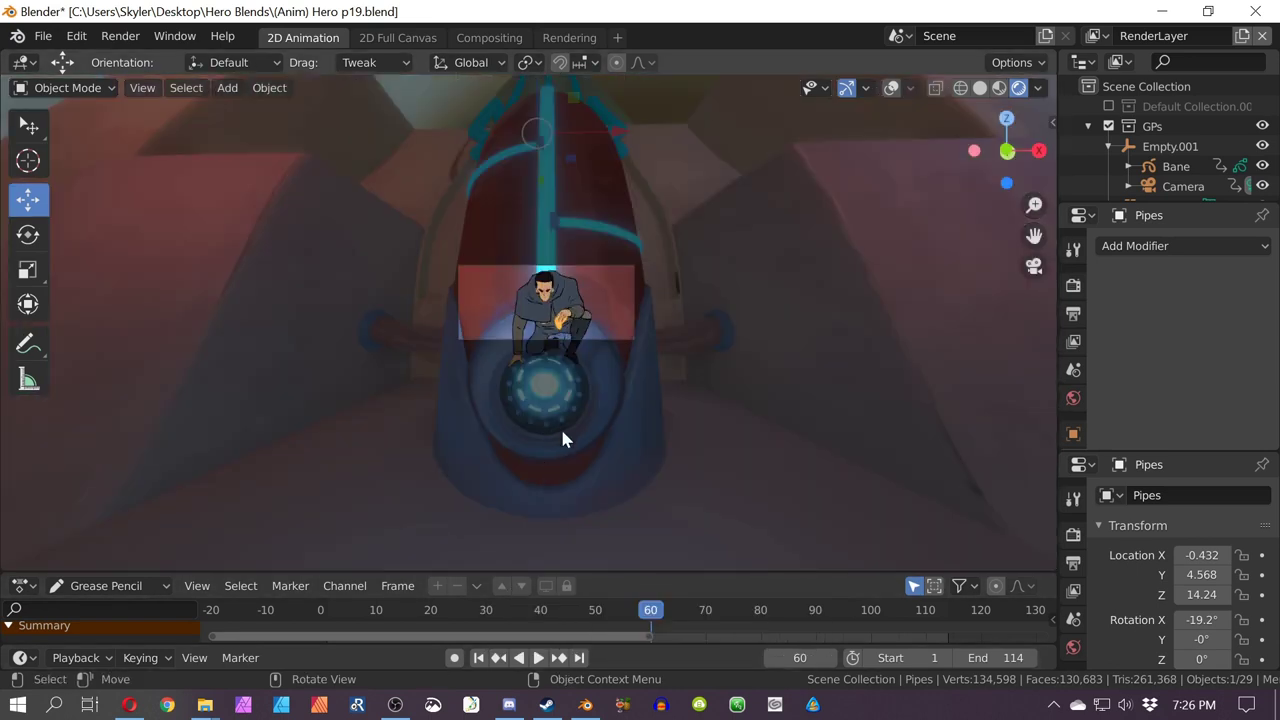
scroll(561, 426, "up", 7)
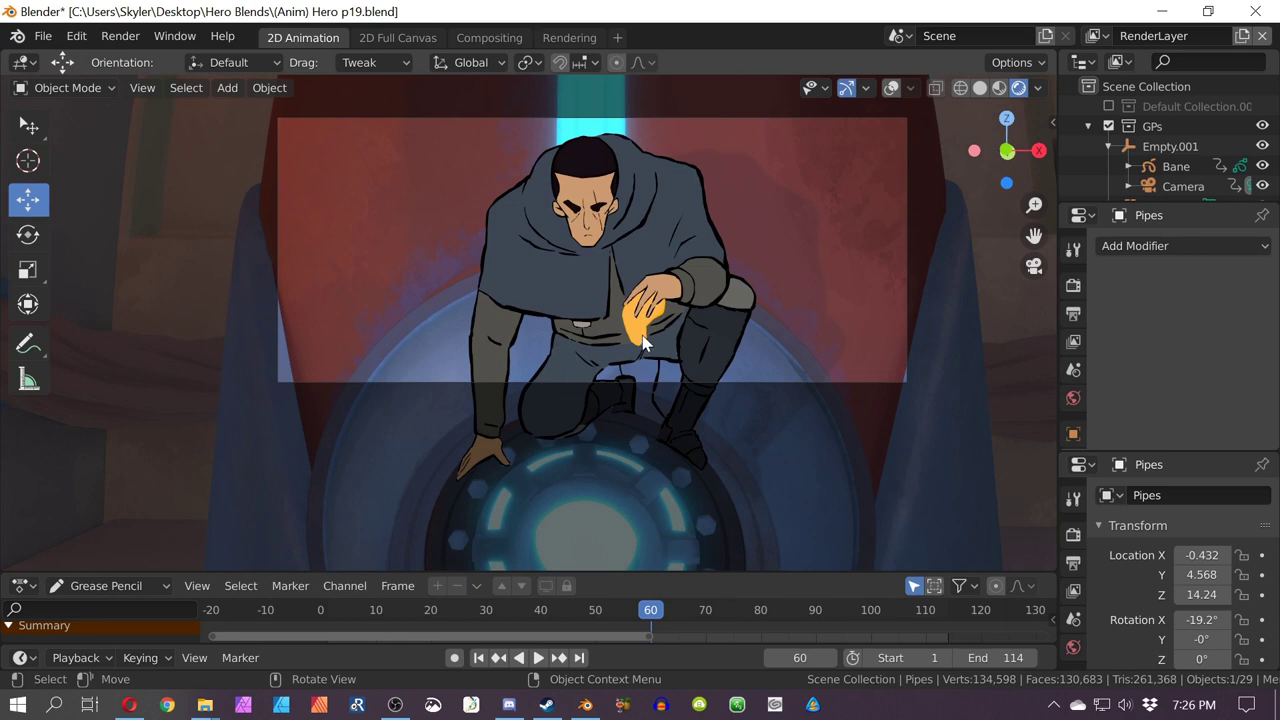
middle_click_drag(643, 341, 573, 426, "shift")
scroll(574, 421, "down", 20, "alt")
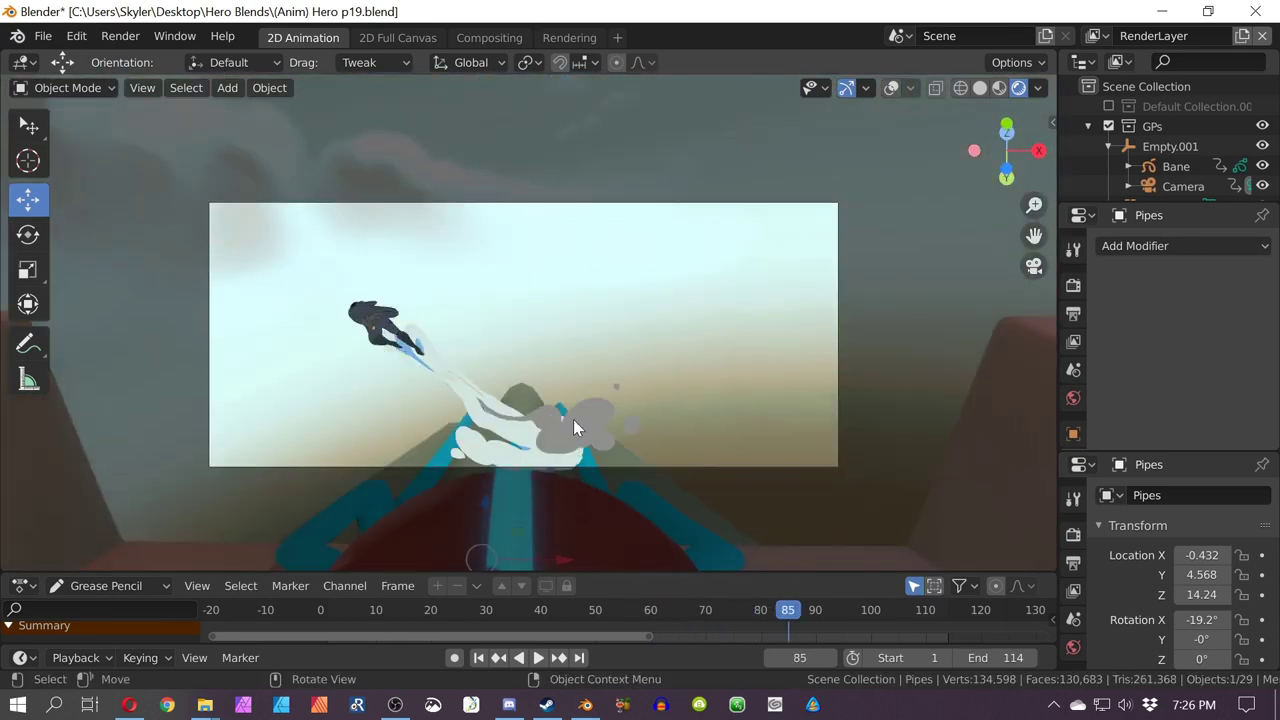
scroll(574, 421, "up", 2, "alt")
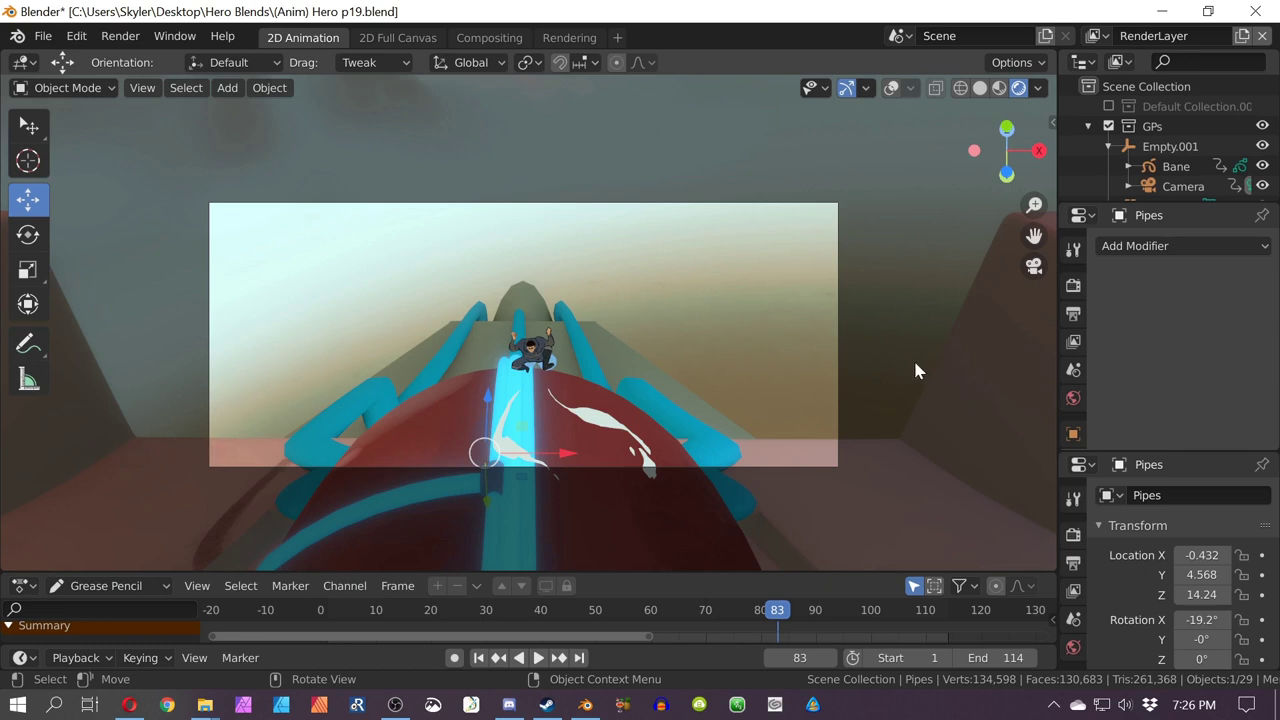
Step: Select the thin cube object below the sky sphere, outside the camera view, and delete it
middle_click_drag(684, 550, 400, 450)
left_click(496, 538)
middle_click_drag(496, 533, 540, 512)
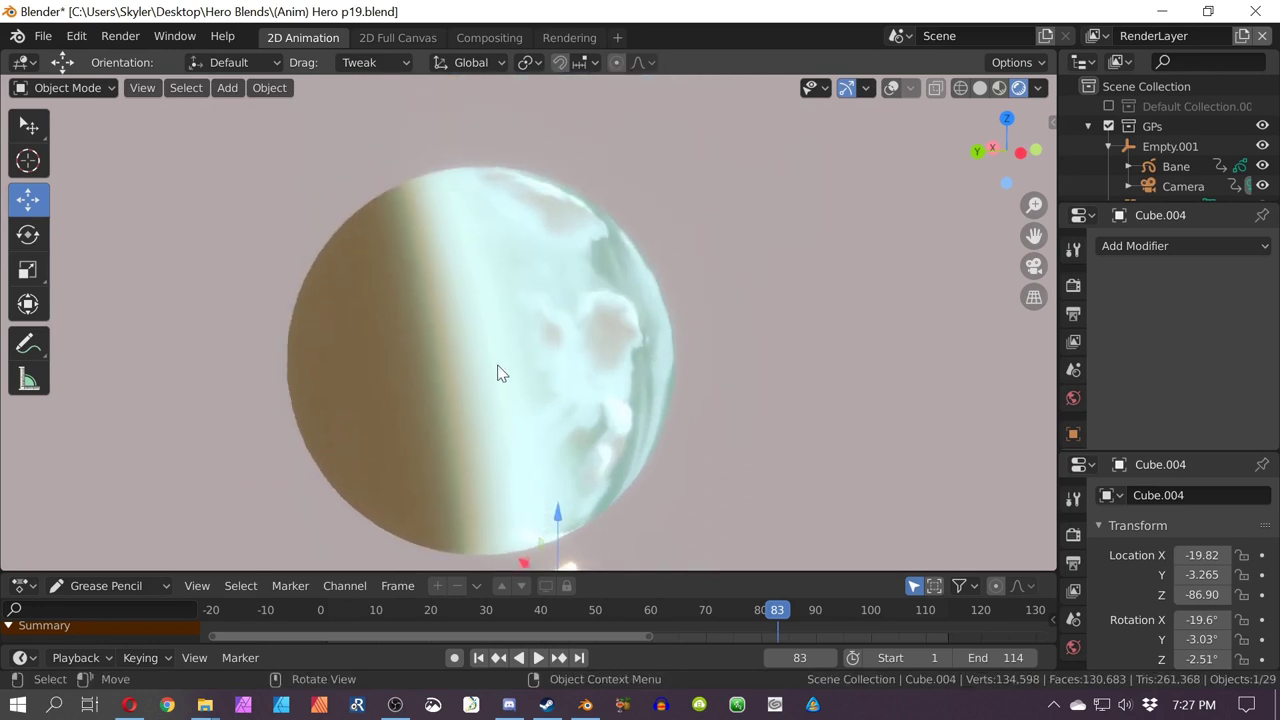
scroll(508, 391, "up", 8)
middle_click_drag(508, 391, 432, 414)
scroll(435, 416, "down", 4)
middle_click_drag(549, 418, 478, 52, "shift")
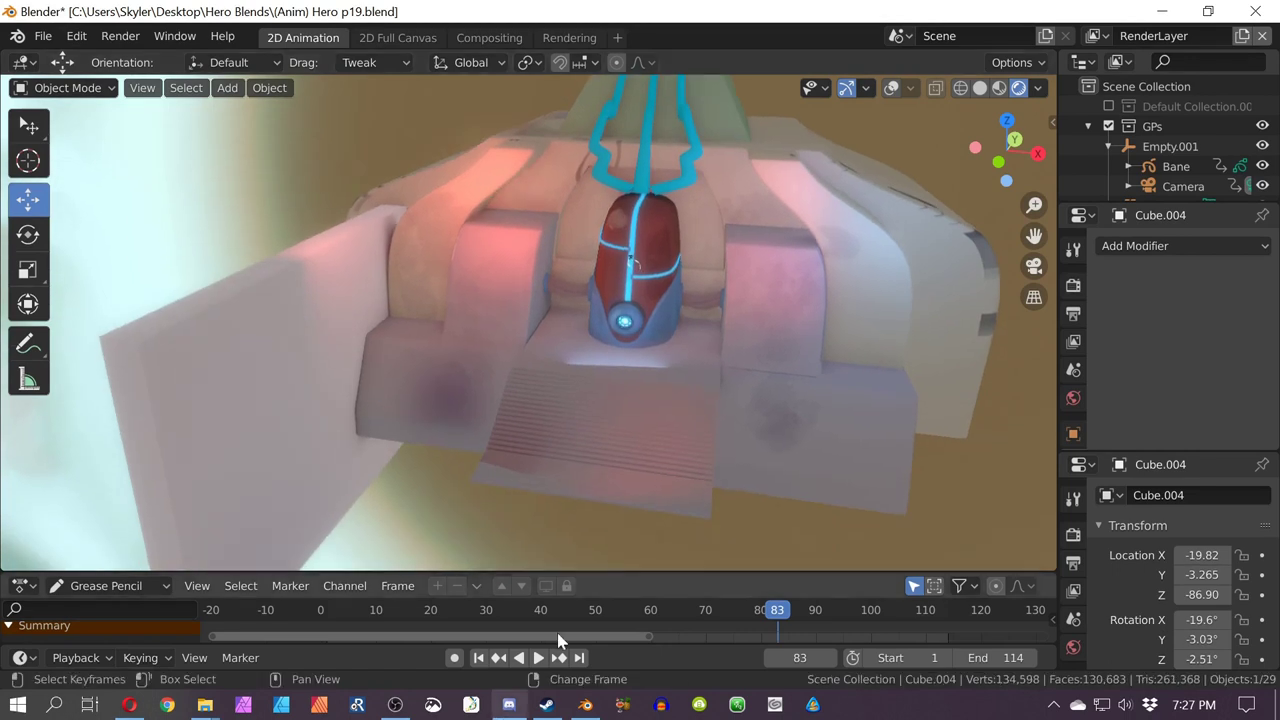
middle_click_drag(570, 459, 575, 190, "shift")
scroll(522, 349, "down", 4)
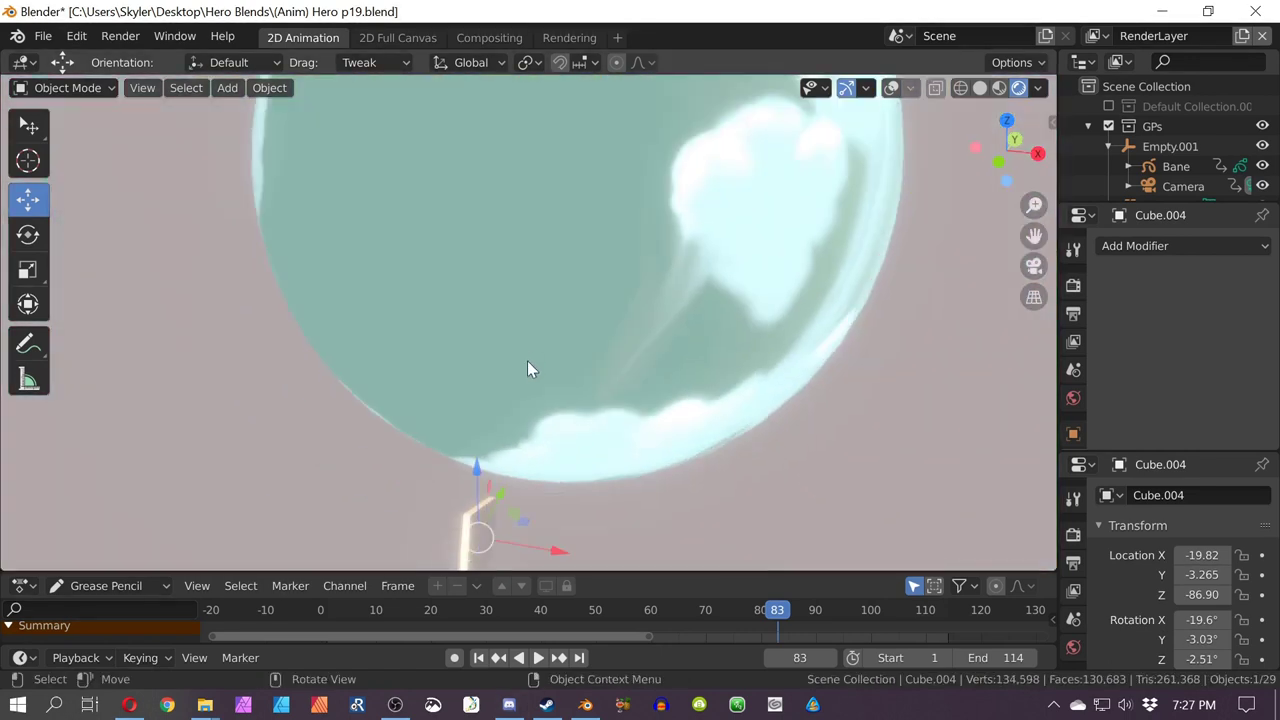
key("Delete")
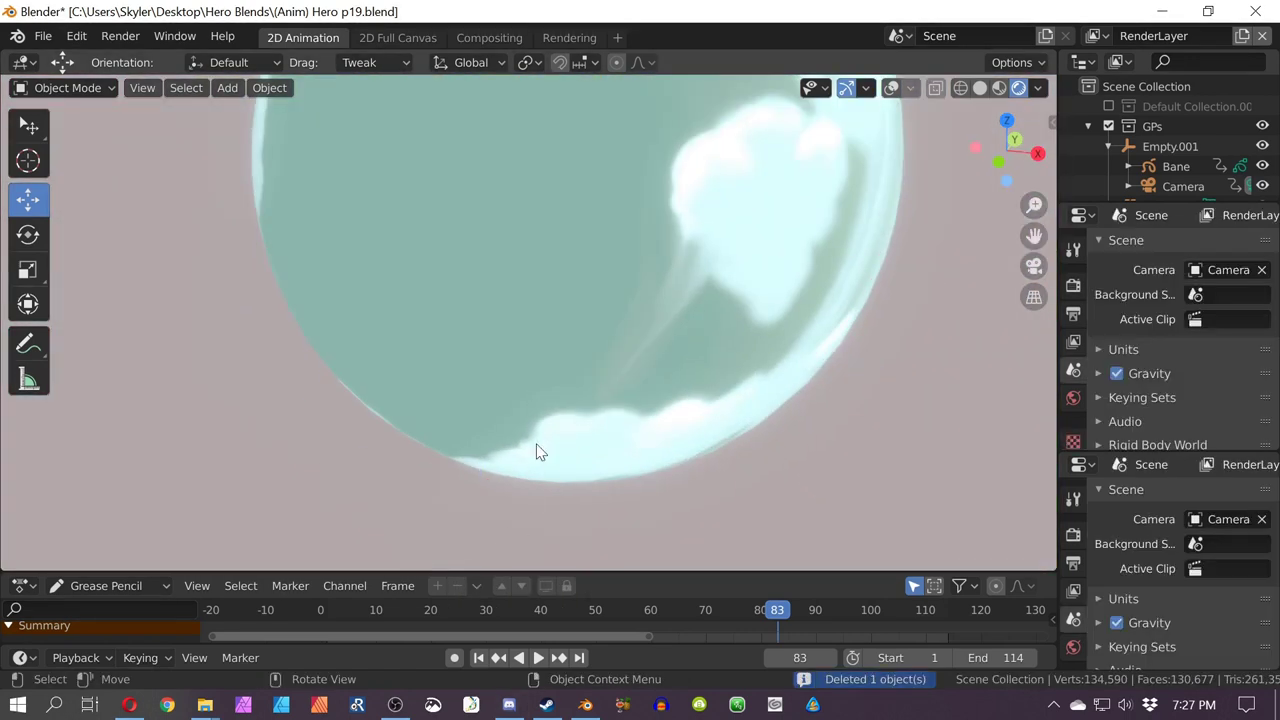
Step: Select the stairs and examine the set up close and from farther away
middle_click_drag(542, 408, 507, 424)
left_click(444, 453)
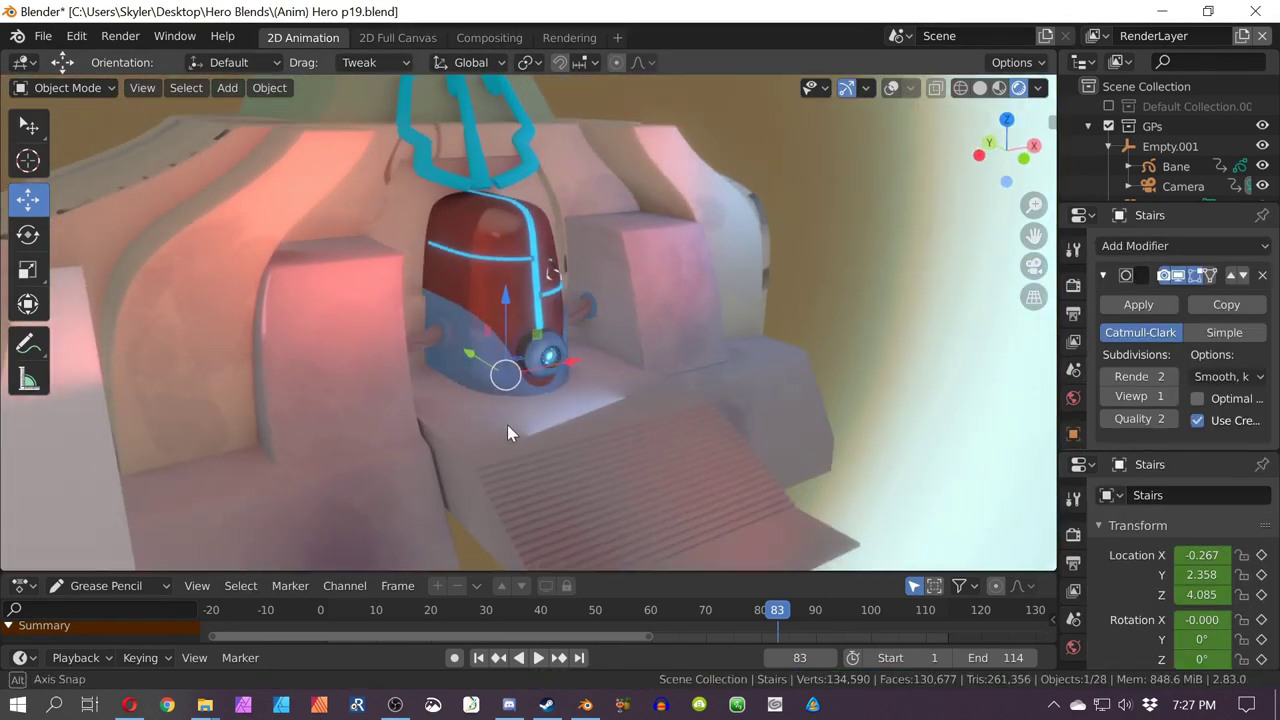
left_click(535, 470)
left_click(535, 470)
scroll(557, 423, "down", 3)
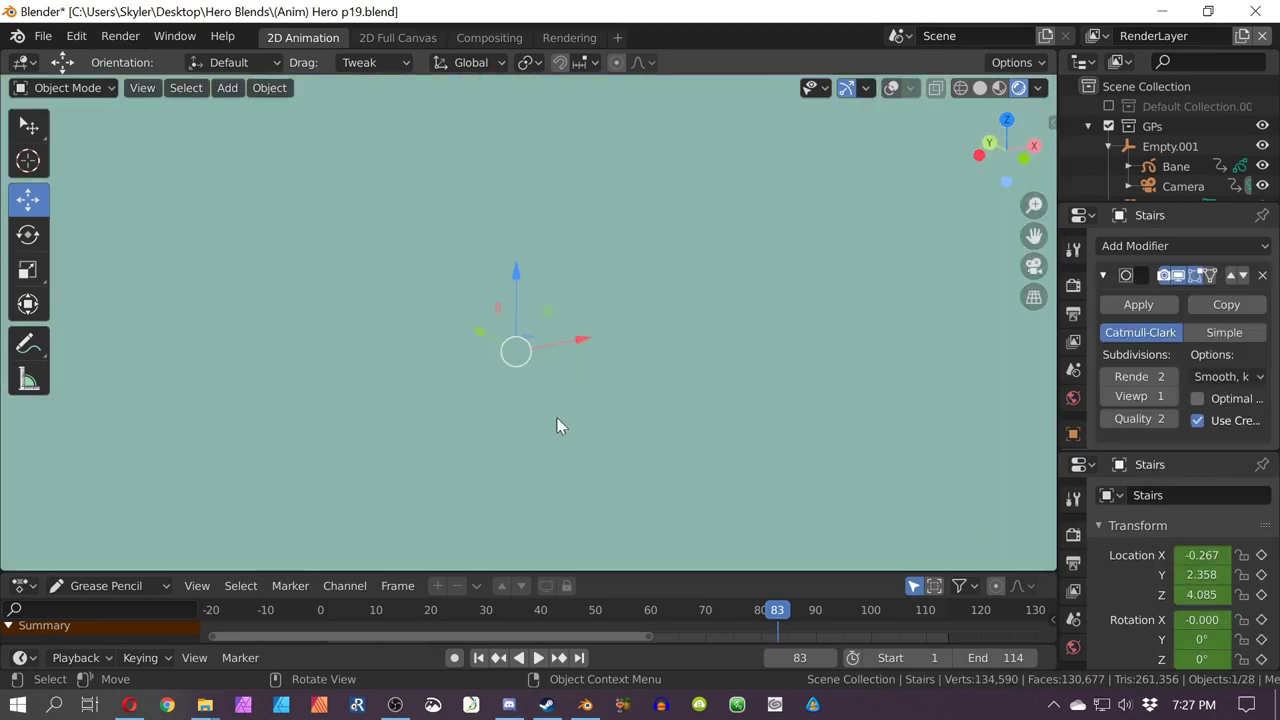
scroll(553, 403, "up", 1)
scroll(553, 403, "down", 11)
left_click(555, 410)
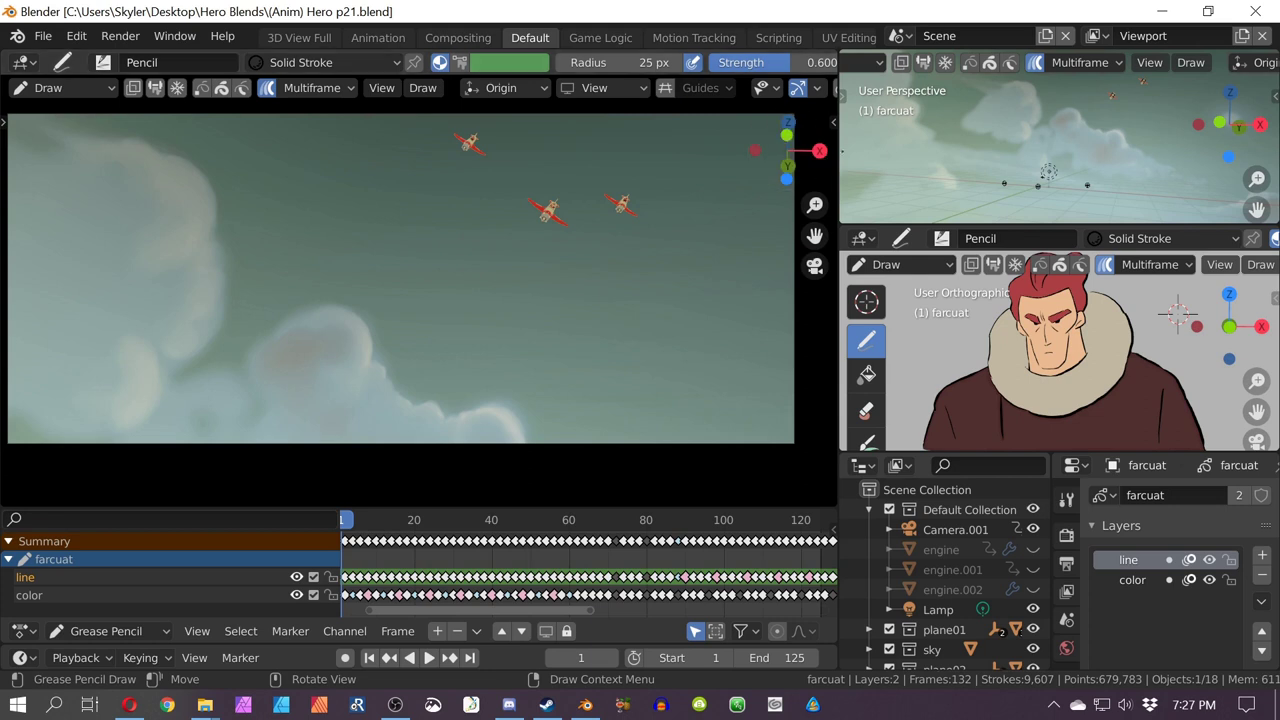
Step: Widen the main viewport and play the airplane shot through the camera, stopping at frame 35
left_click_drag(937, 152, 1029, 152)
scroll(641, 259, "up", 2)
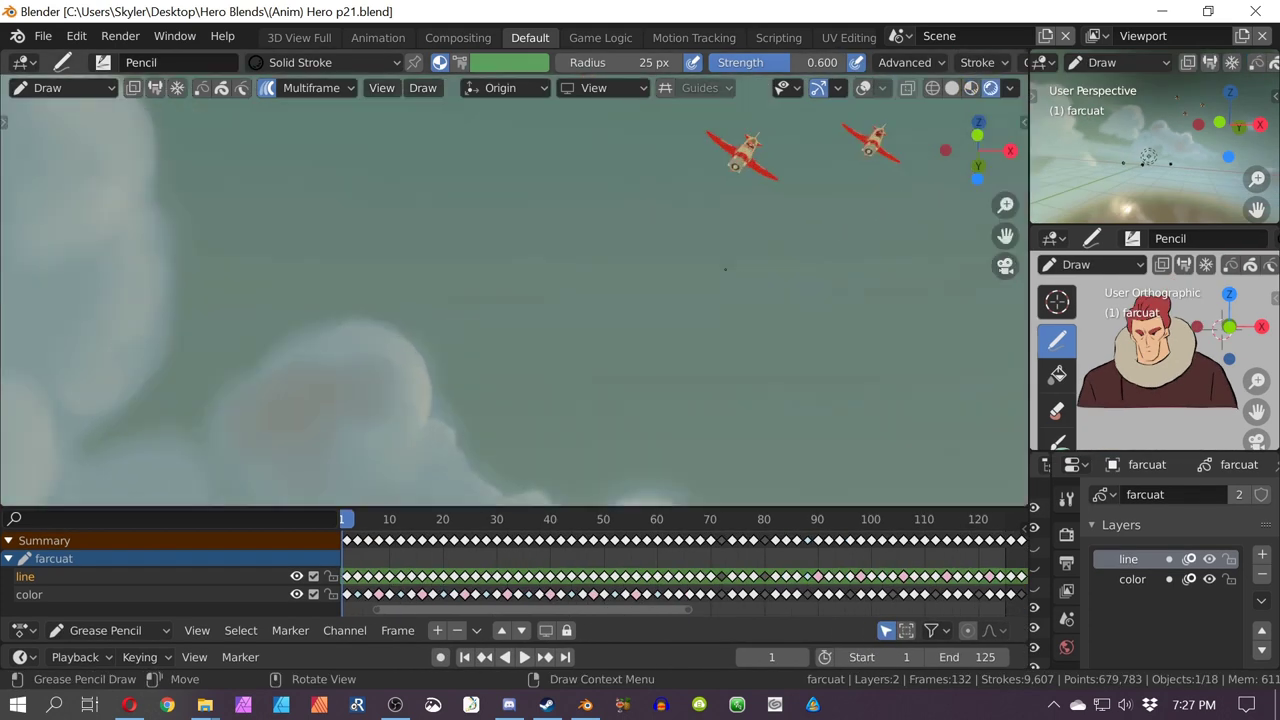
key("space")
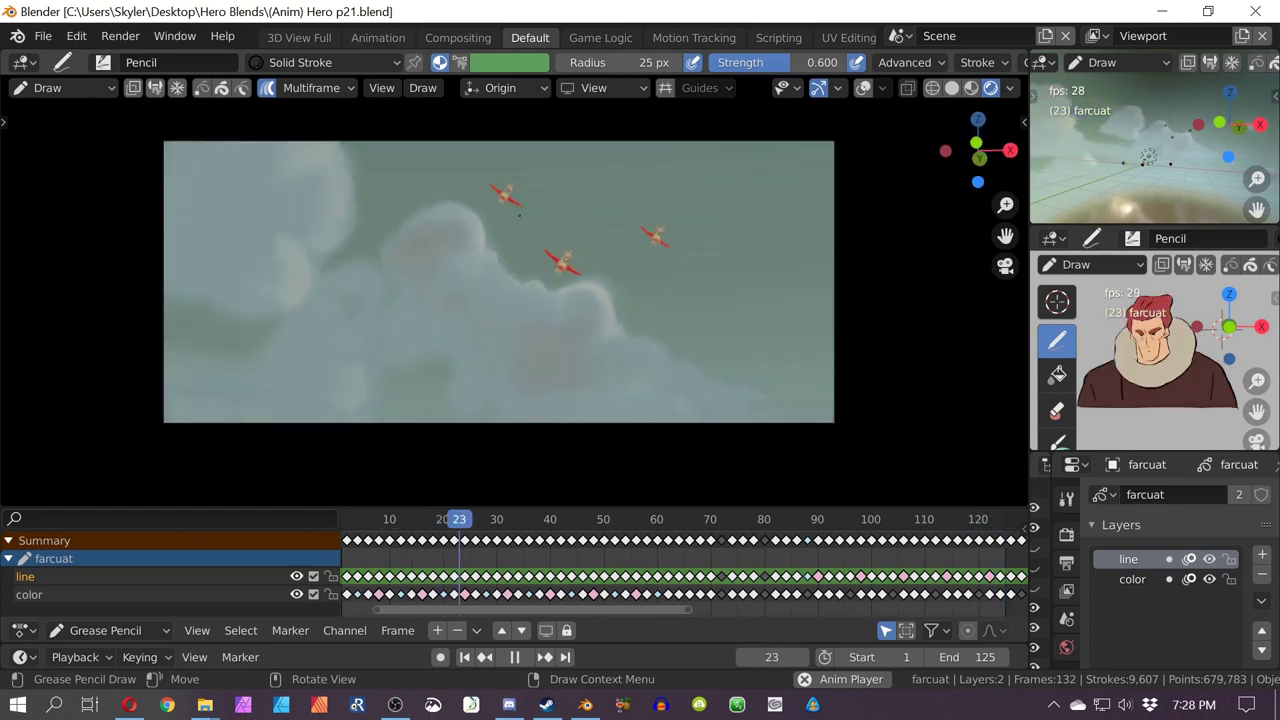
key("space")
scroll(607, 145, "down", 1)
scroll(435, 246, "up", 2)
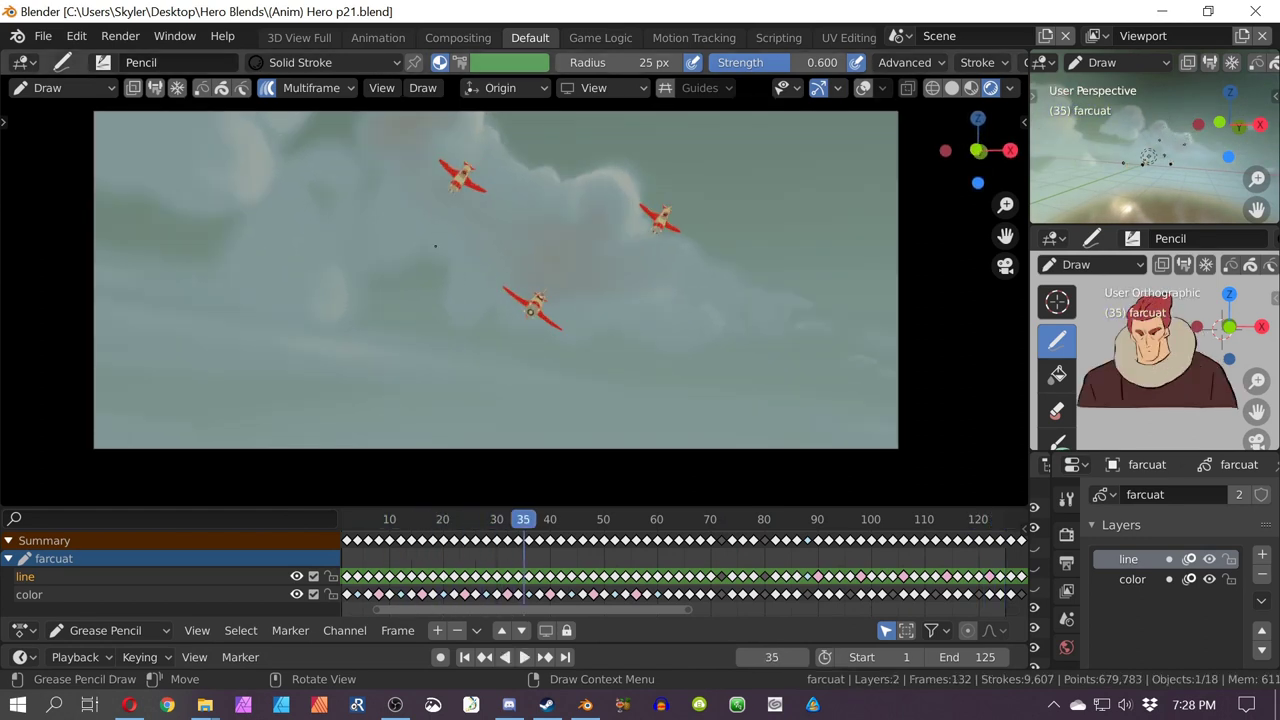
Step: Leave the camera view and examine the three planes and the painted sky at frame 35
middle_click_drag(352, 234, 475, 275)
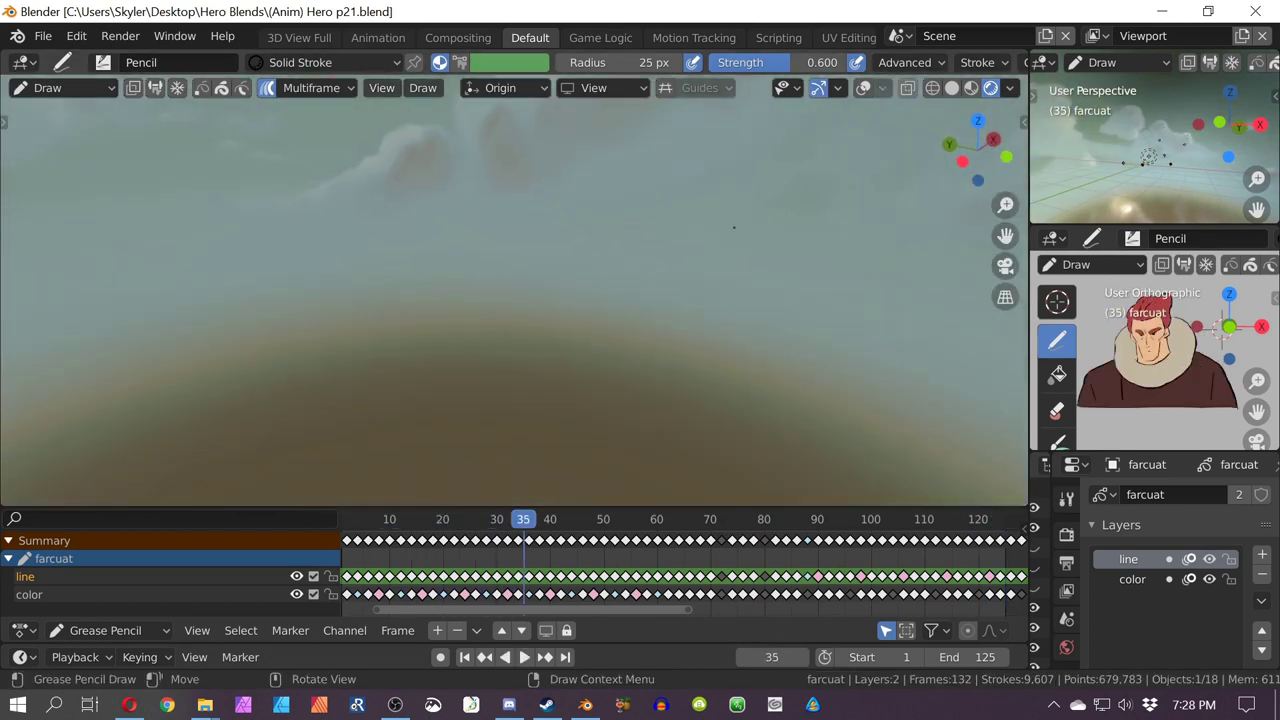
scroll(621, 310, "down", 3)
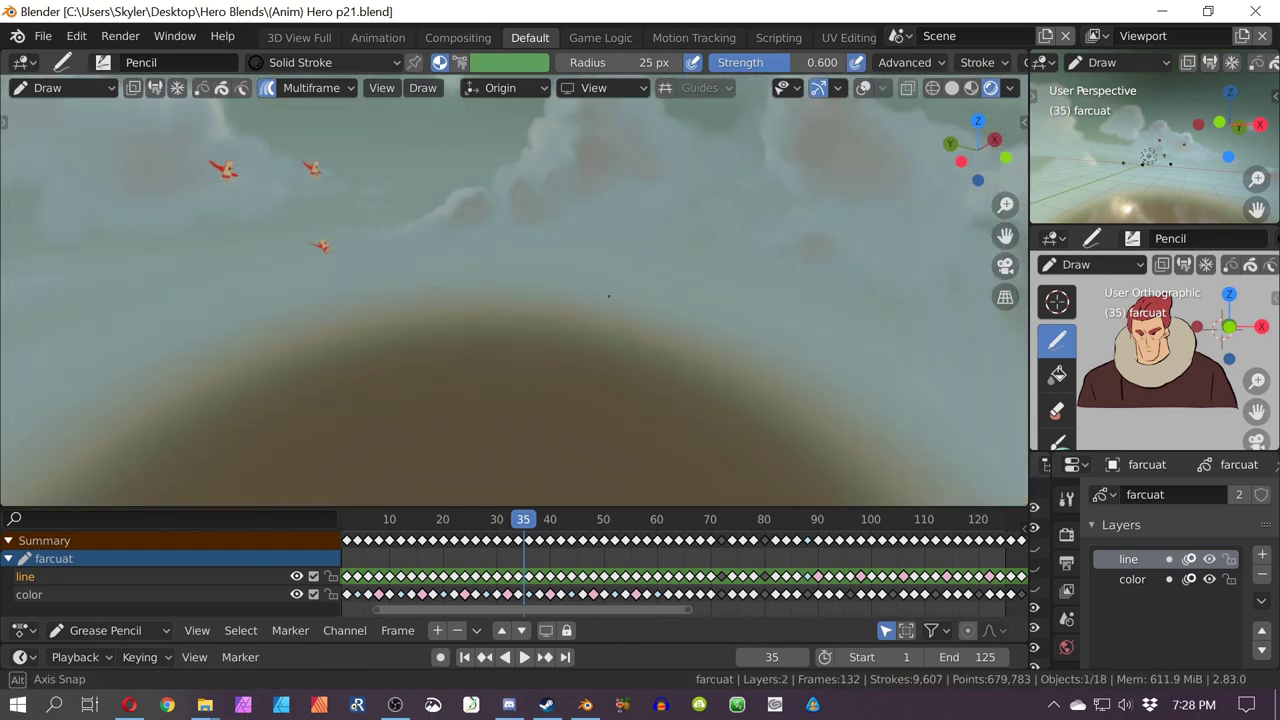
middle_click_drag(609, 296, 590, 167)
left_click(837, 89)
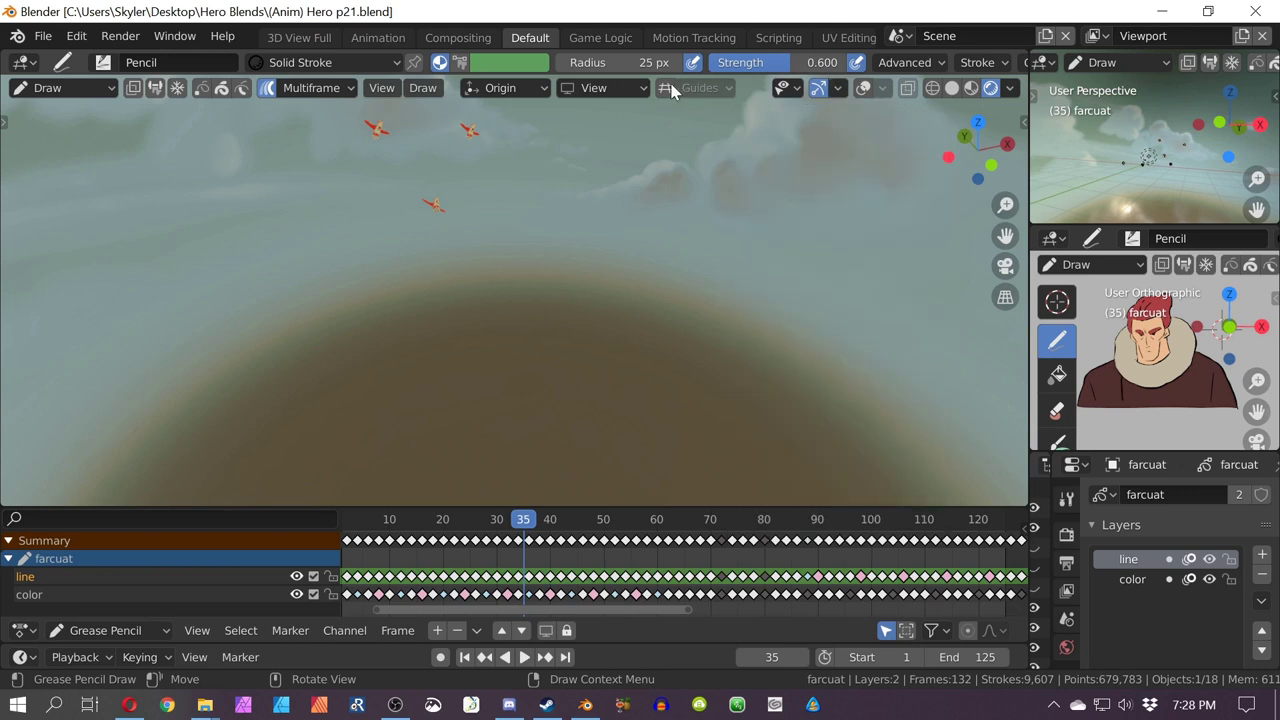
left_click(612, 92)
left_click(602, 89)
left_click(1008, 89)
left_click(1008, 89)
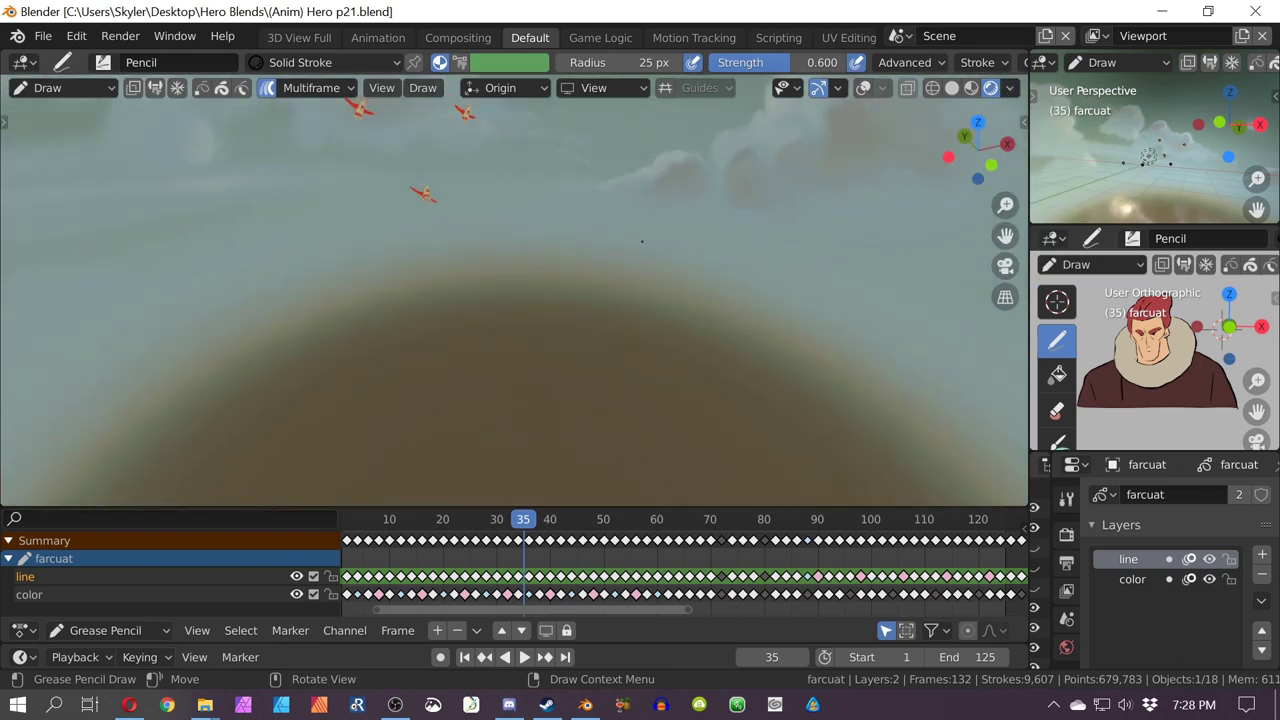
Step: Watch the planes fly through the sky from several angles outside the camera during playback
middle_click_drag(642, 241, 597, 258)
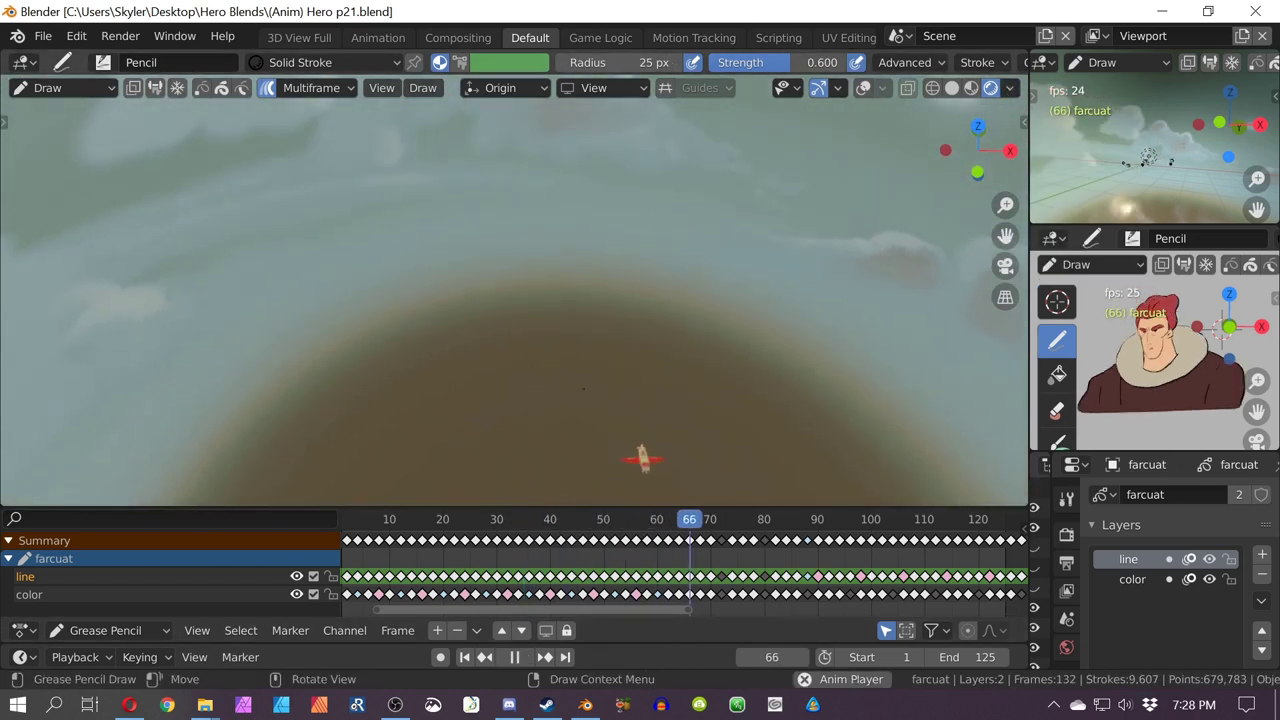
middle_click_drag(583, 388, 518, 268)
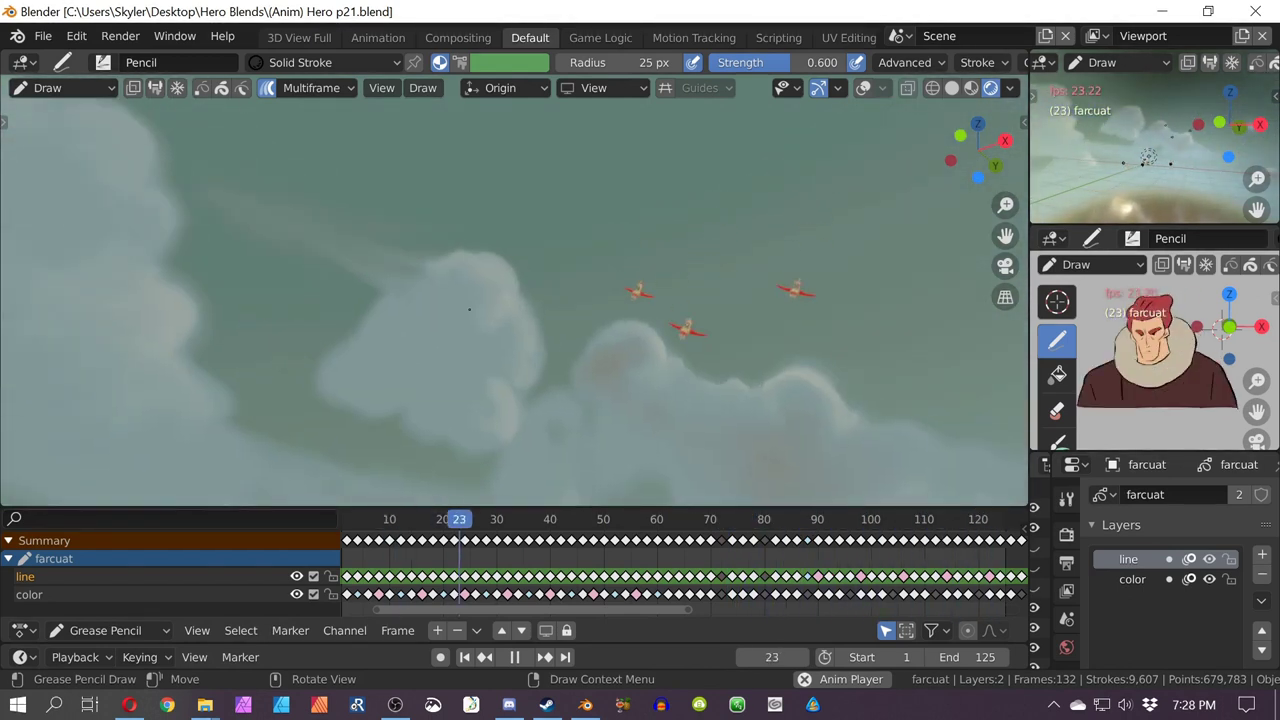
middle_click_drag(465, 313, 398, 356)
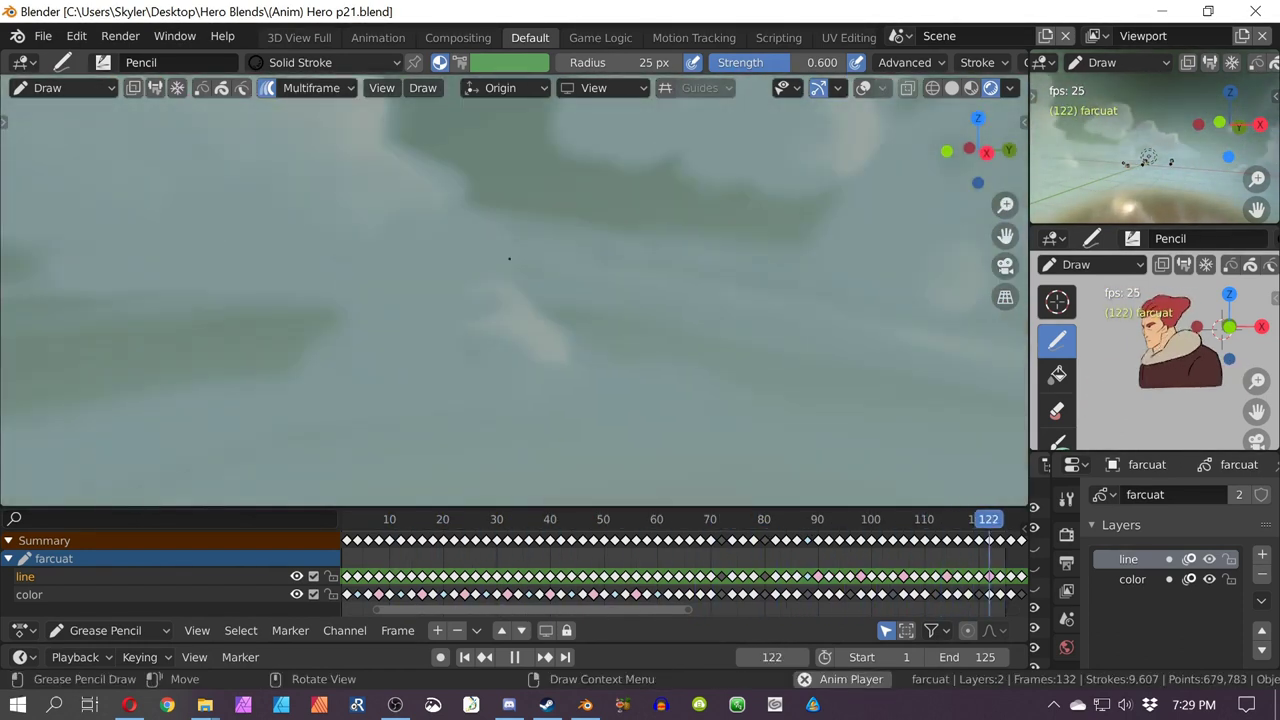
Step: Stop the playback, switch to Object Mode and select the cloudy sky object
key("Escape")
left_click(62, 88)
left_click(62, 110)
left_click(719, 202)
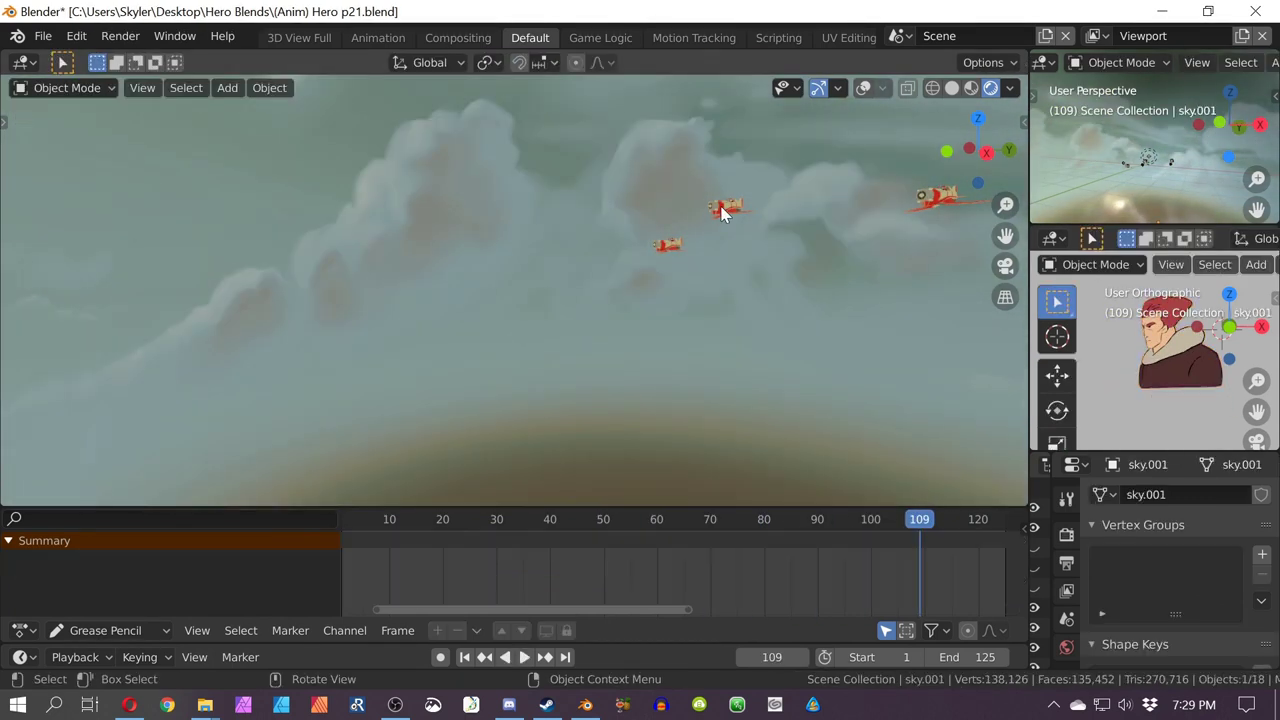
Step: Play the animation close to a plane and watch the drawn pilot turn in the cockpit
key("slash")
scroll(719, 202, "up", 5)
key("space")
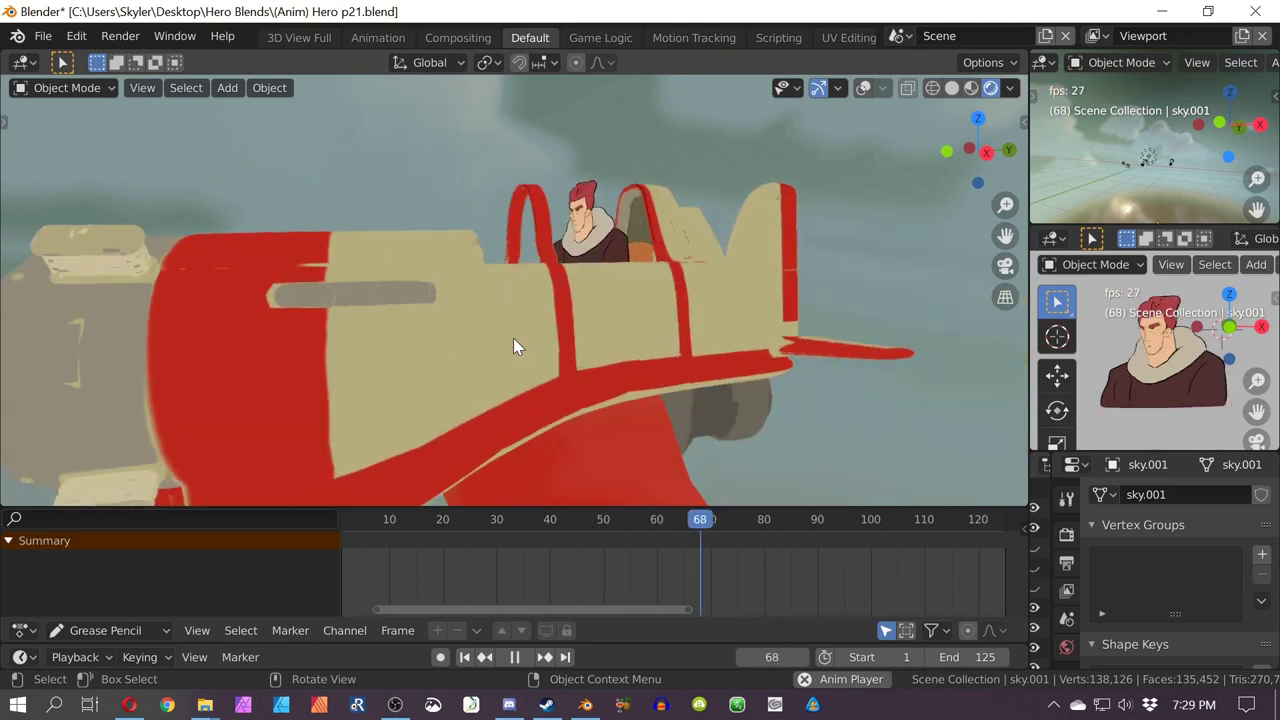
key("space")
Step: Scrub to frame 63 and examine the flat pilot drawing in the cockpit from the front and side
left_click_drag(785, 524, 683, 530)
key("KP_0")
middle_click_drag(724, 339, 375, 366)
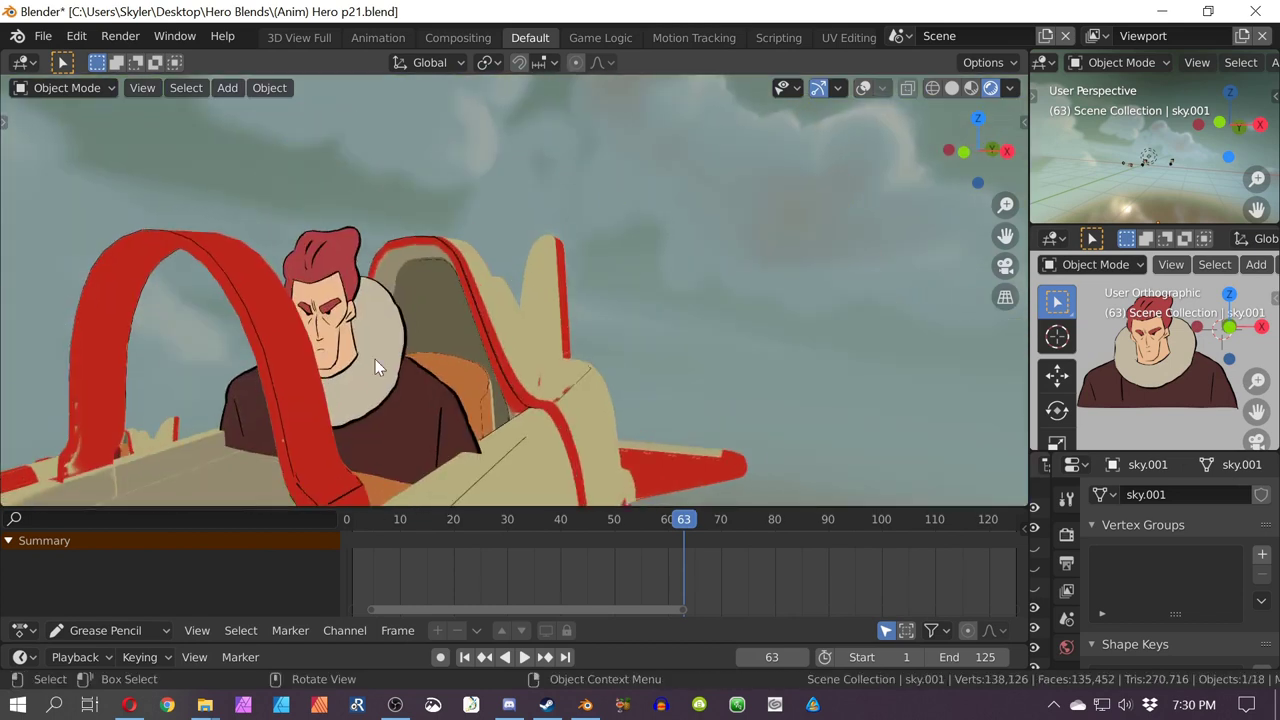
middle_click_drag(455, 418, 352, 318)
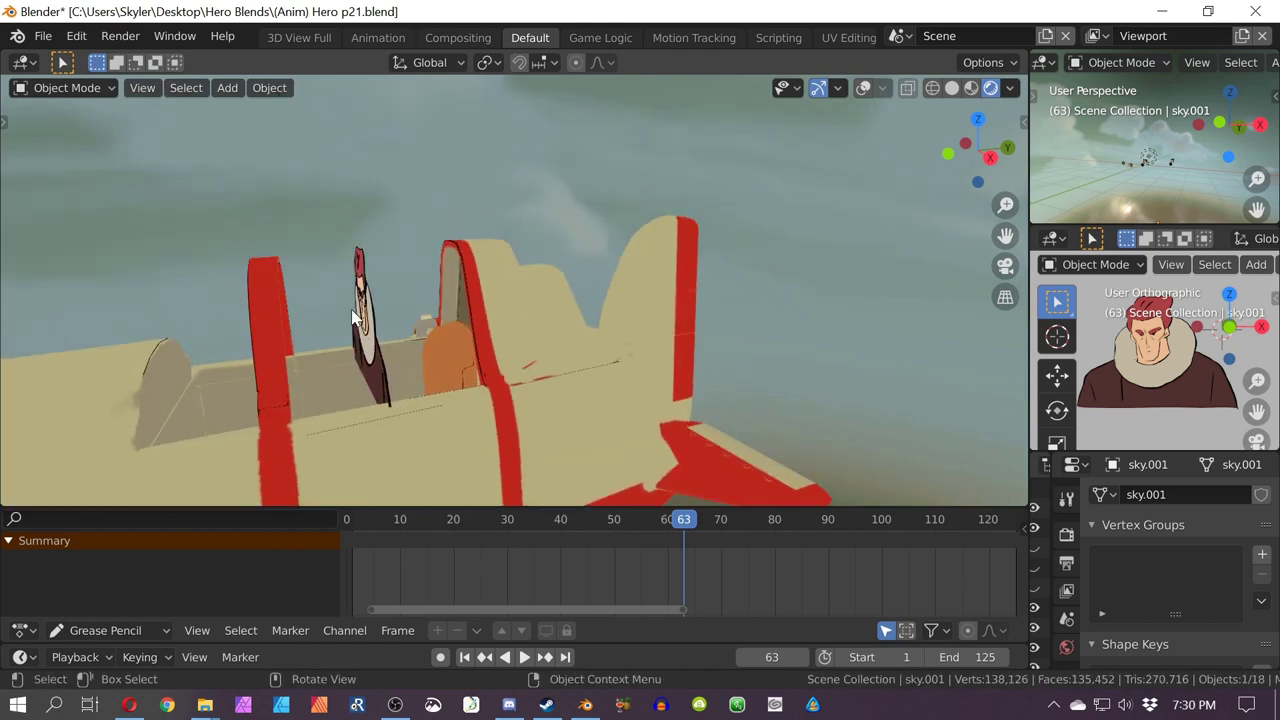
Step: Step through the pilot's head turn from frame 63 to 72 and settle on frame 71
key("Right")
key("Right")
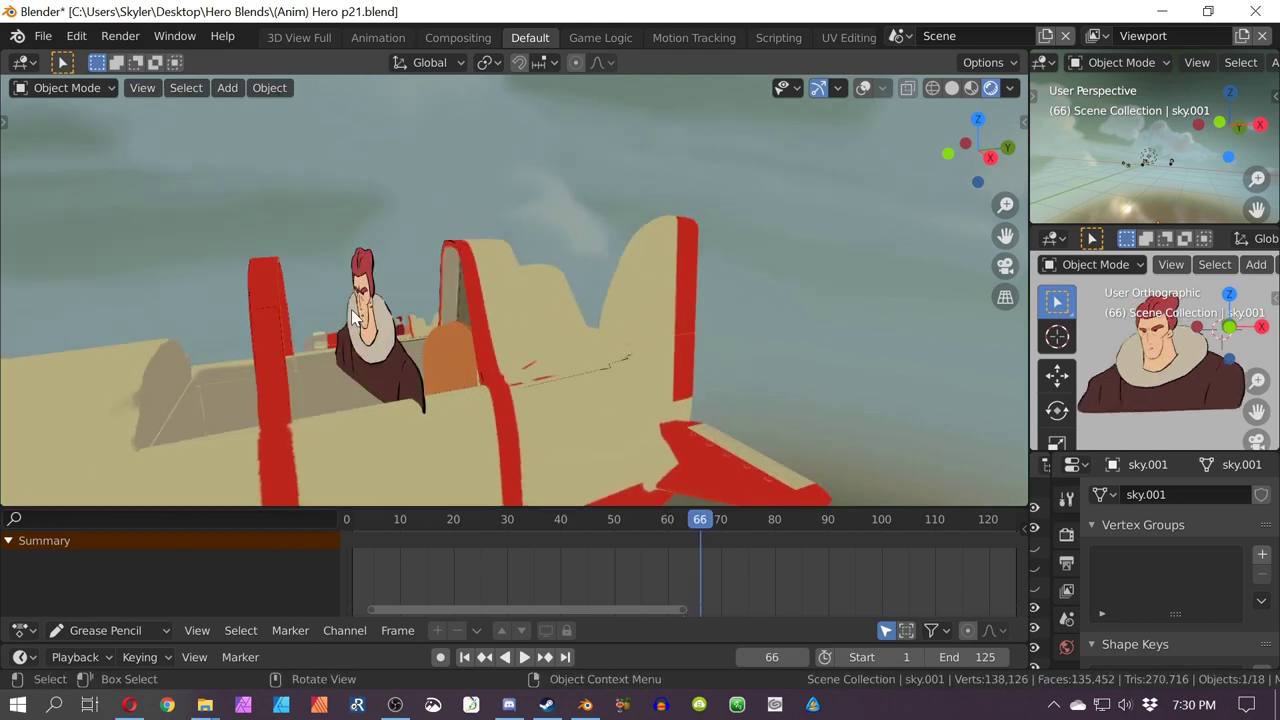
key("Right")
key("Right")
key("Right")
key("Right")
key("Right")
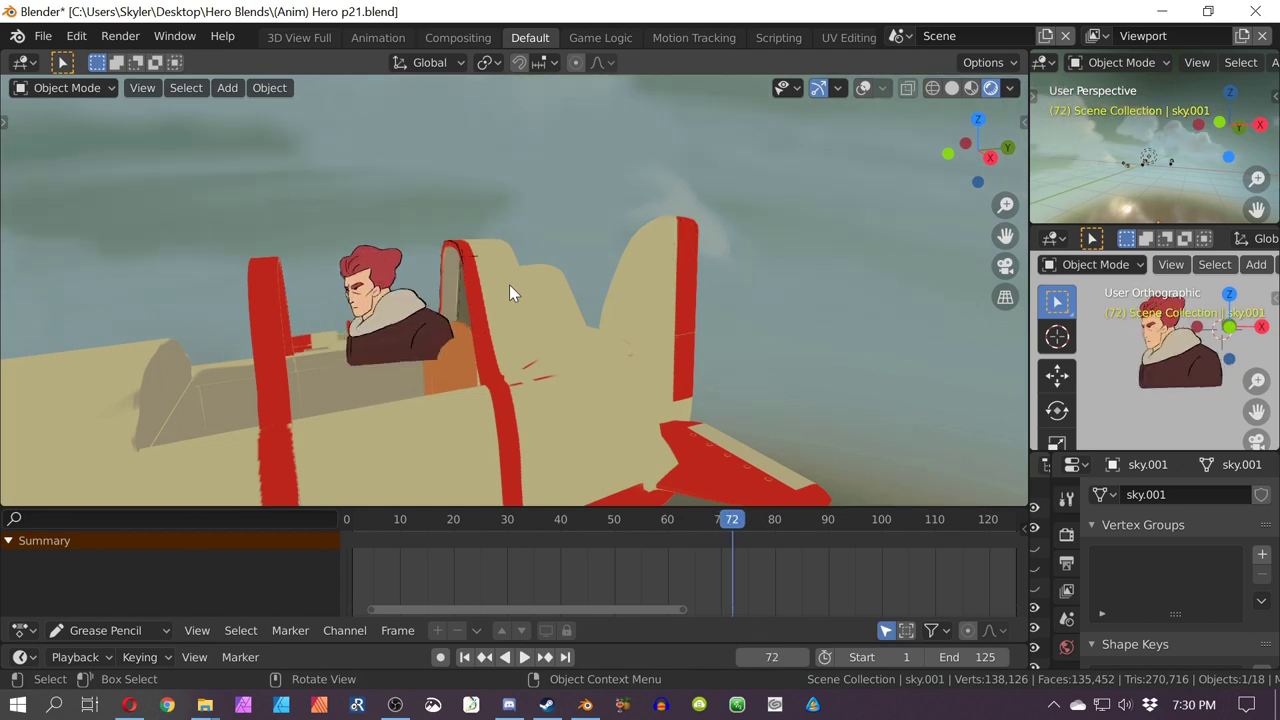
key("Down")
key("Up")
key("Left")
Step: Select the neighbouring airplane and examine its simplified modelled pilot up close
middle_click_drag(509, 284, 705, 296)
left_click(531, 340)
scroll(531, 340, "up", 8)
middle_click_drag(703, 350, 652, 336, "shift")
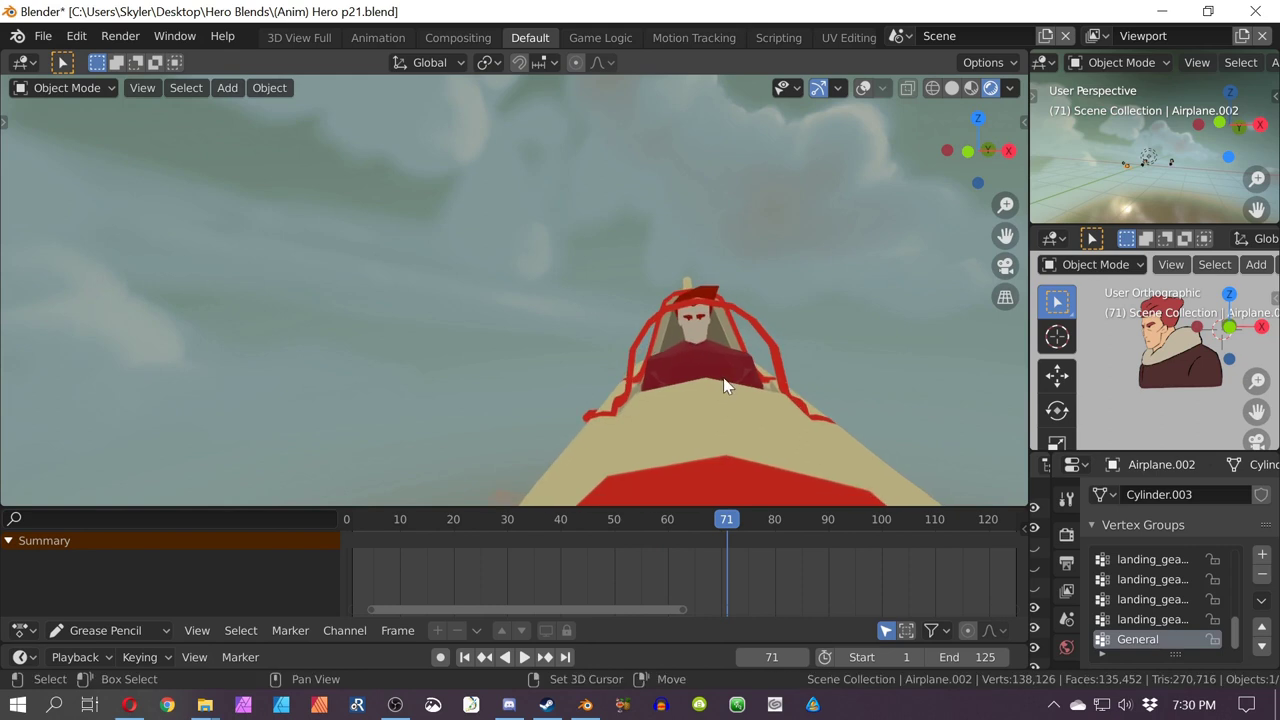
middle_click_drag(723, 377, 252, 273, "shift")
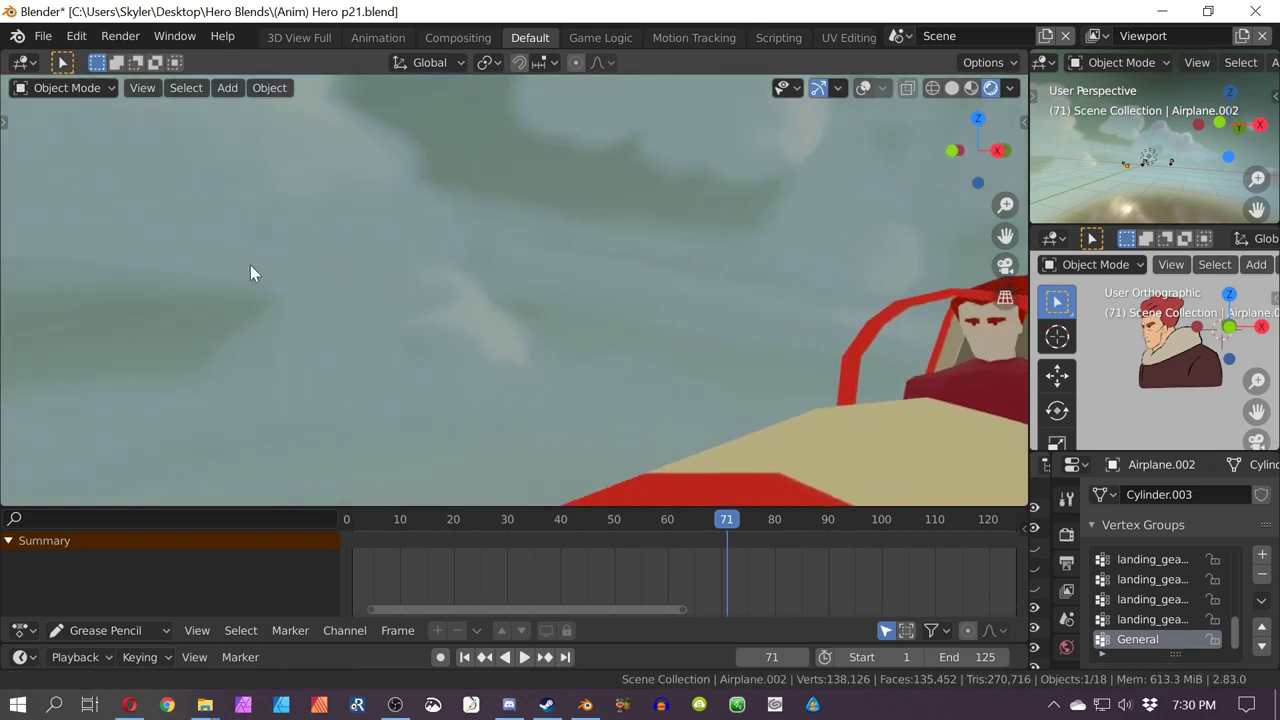
Step: Examine the pilot figure seated in the airplane's cockpit from the front and the side
middle_click_drag(968, 379, 404, 315)
middle_click_drag(941, 360, 369, 297)
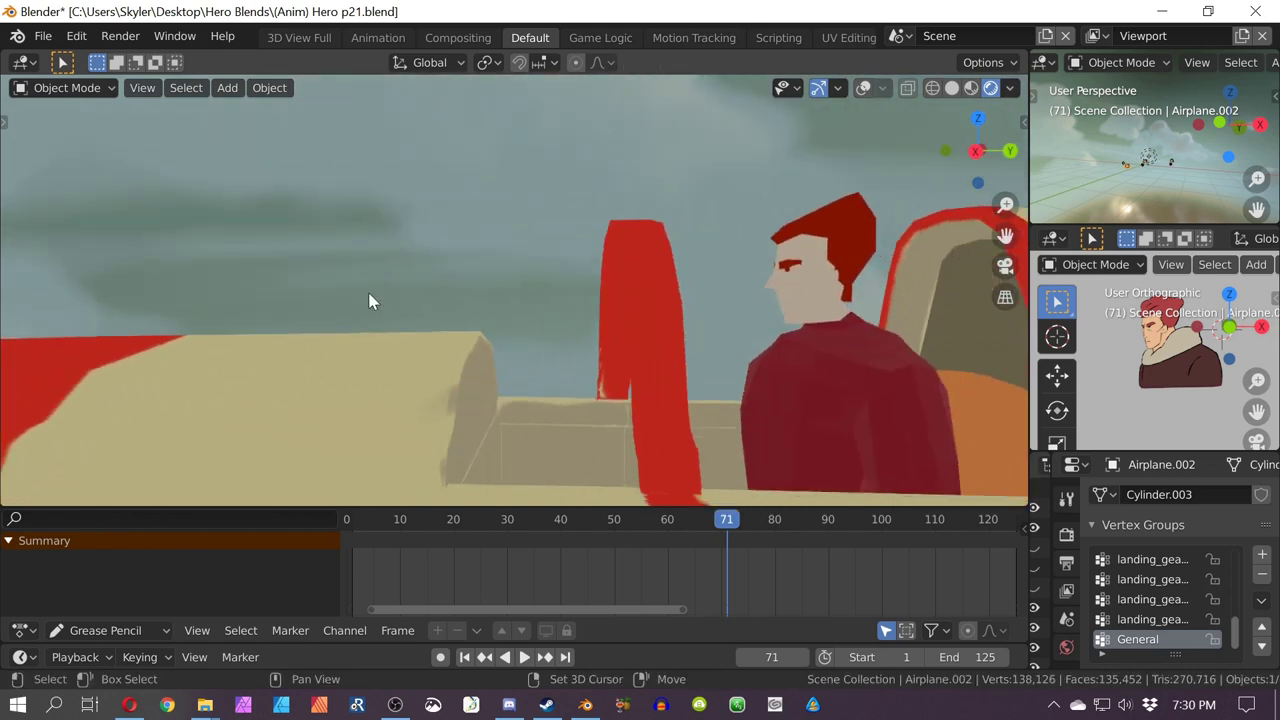
scroll(477, 283, "down", 8)
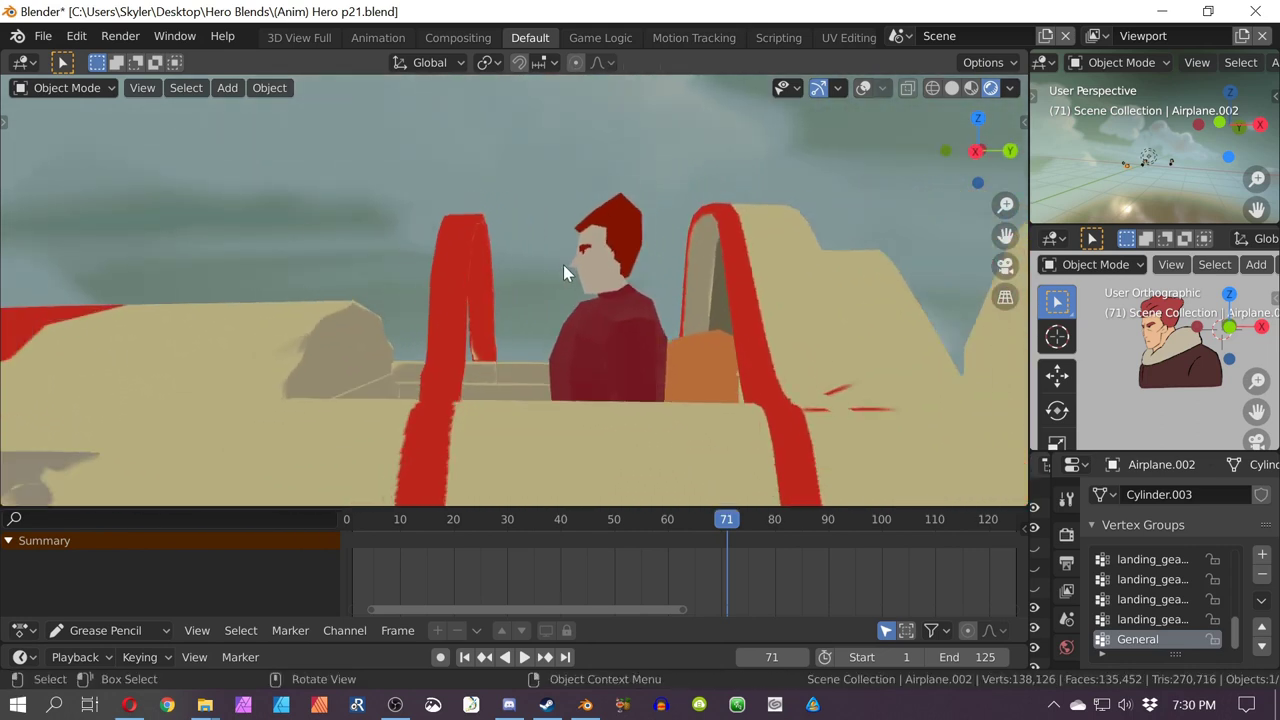
scroll(566, 277, "down", 5)
mouse_move(566, 277)
middle_mouse_down()
mouse_move(594, 234)
mouse_move(749, 283)
mouse_move(808, 226)
mouse_move(563, 300)
middle_mouse_up()
Step: Focus on the second airplane and examine the group of planes in the sky around it
left_click(579, 246)
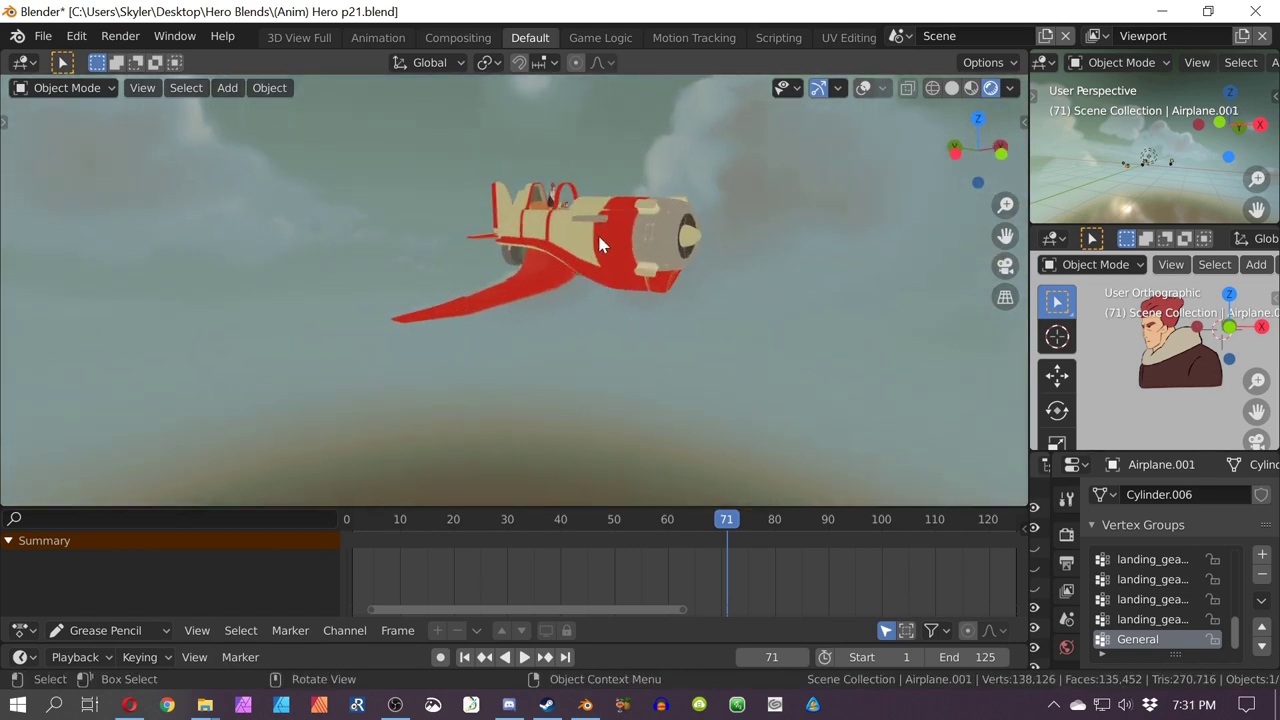
key("KP_Decimal")
scroll(499, 293, "down", 6)
scroll(418, 394, "up", 4)
middle_click_drag(418, 394, 764, 362, "shift")
scroll(516, 313, "down", 4)
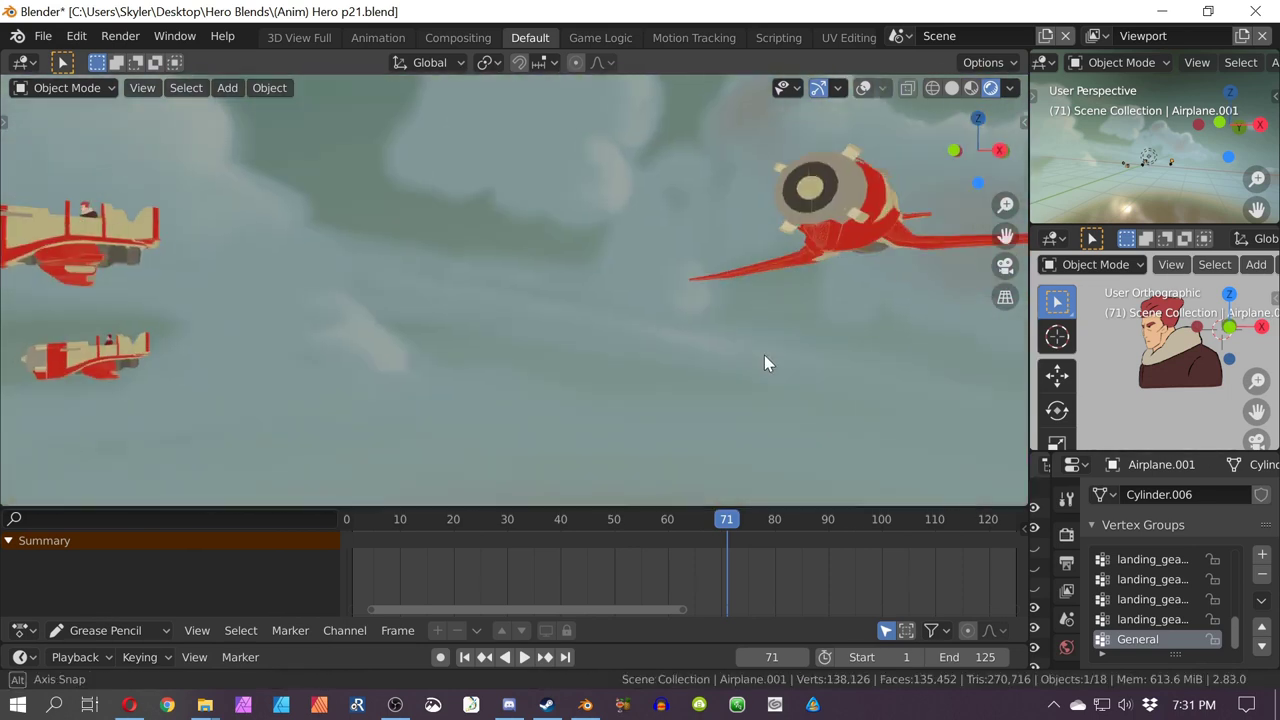
left_click(45, 241)
key("KP_Decimal")
scroll(51, 240, "up", 20)
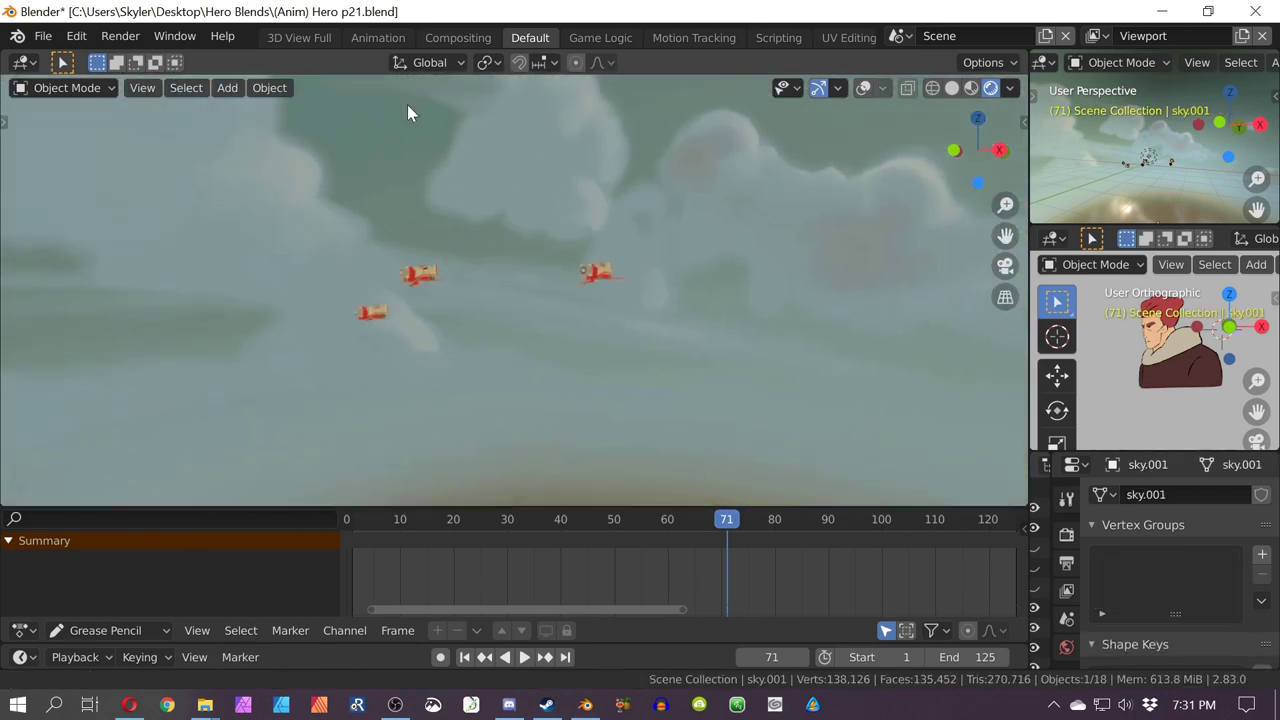
Step: View the airplane with the hand-drawn pilot from the side and play its animation
middle_click_drag(425, 328, 597, 312)
scroll(622, 303, "up", 3)
scroll(597, 312, "down", 2)
scroll(597, 312, "down", 2)
middle_click_drag(590, 312, 584, 298)
key("space")
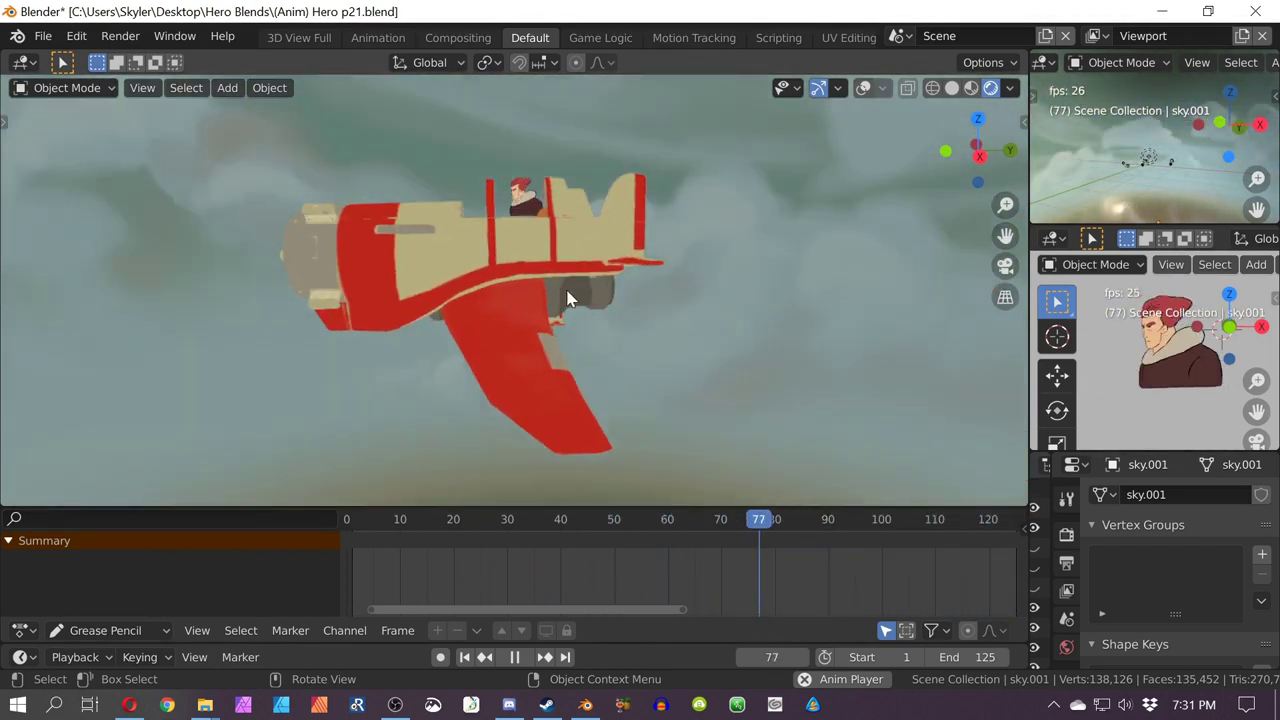
key("space")
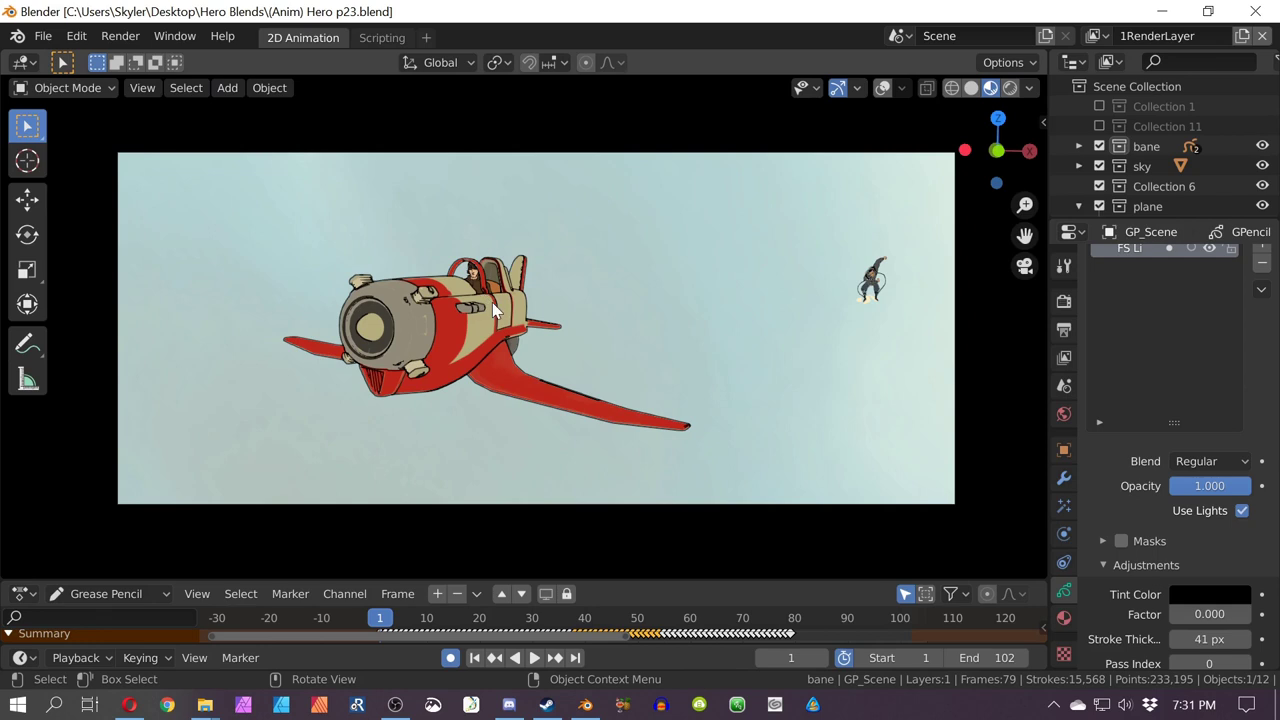
Step: Play the Hero p23 shot through the camera, and return the playhead to frame 0
key("space")
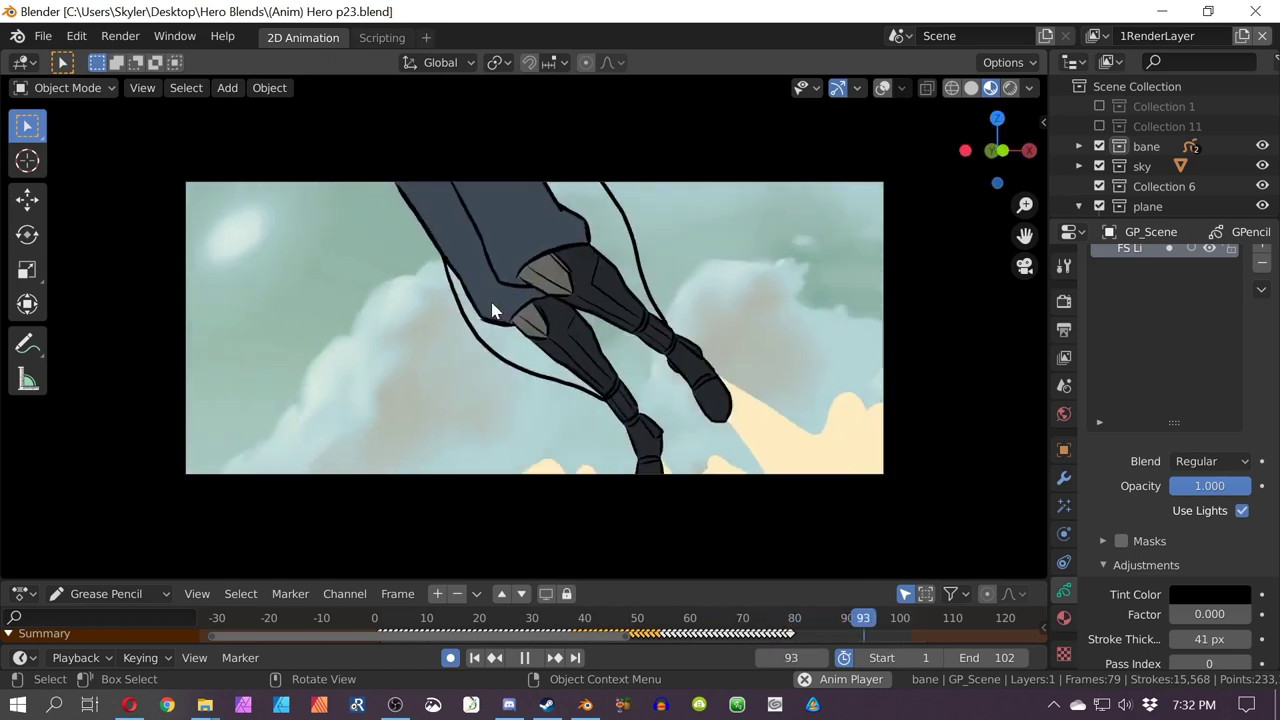
key("space")
left_click_drag(388, 620, 378, 621)
Step: Select the loose wing piece below the plane and play the animation from outside the camera
middle_click_drag(528, 446, 518, 449)
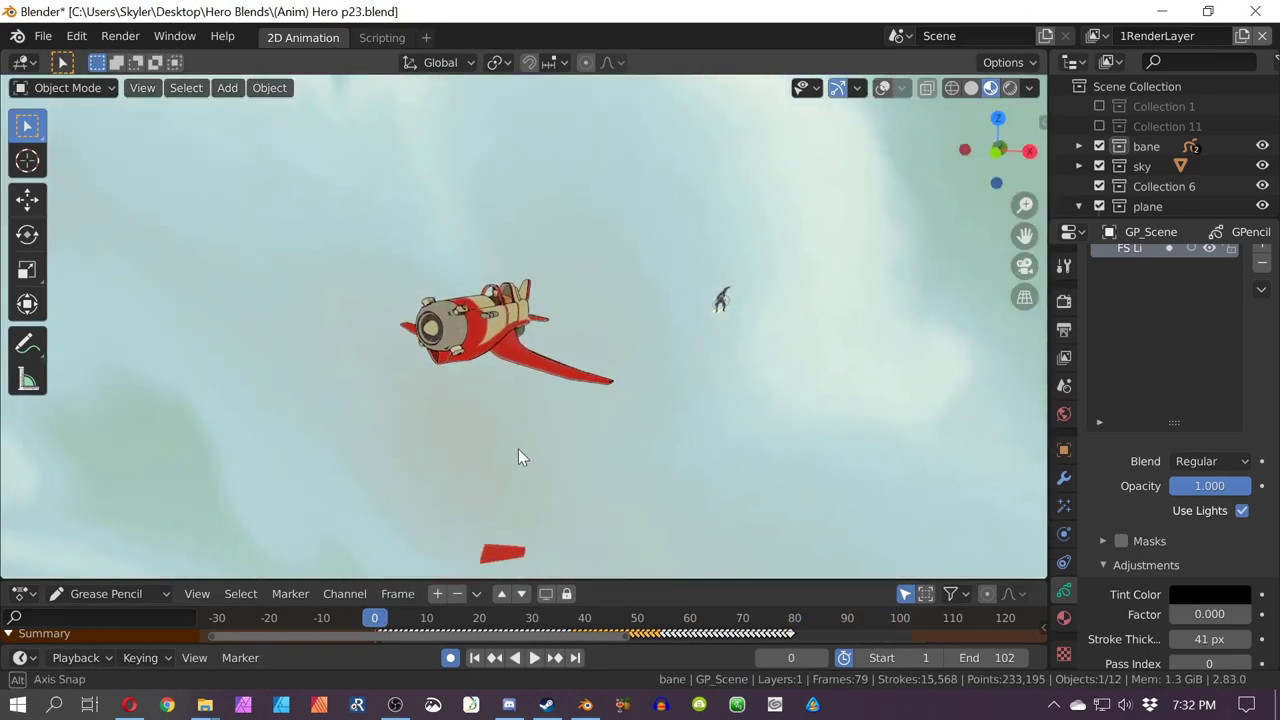
left_click(500, 562)
middle_click_drag(500, 562, 483, 380, "shift")
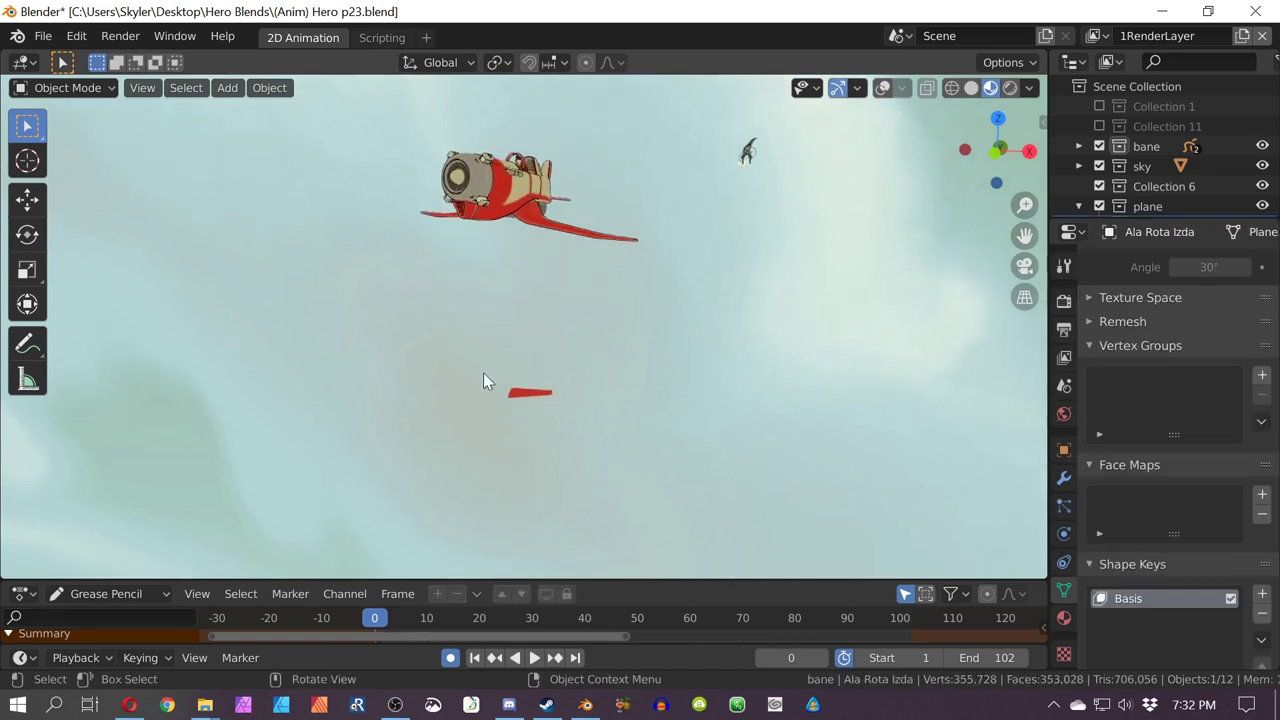
key("space")
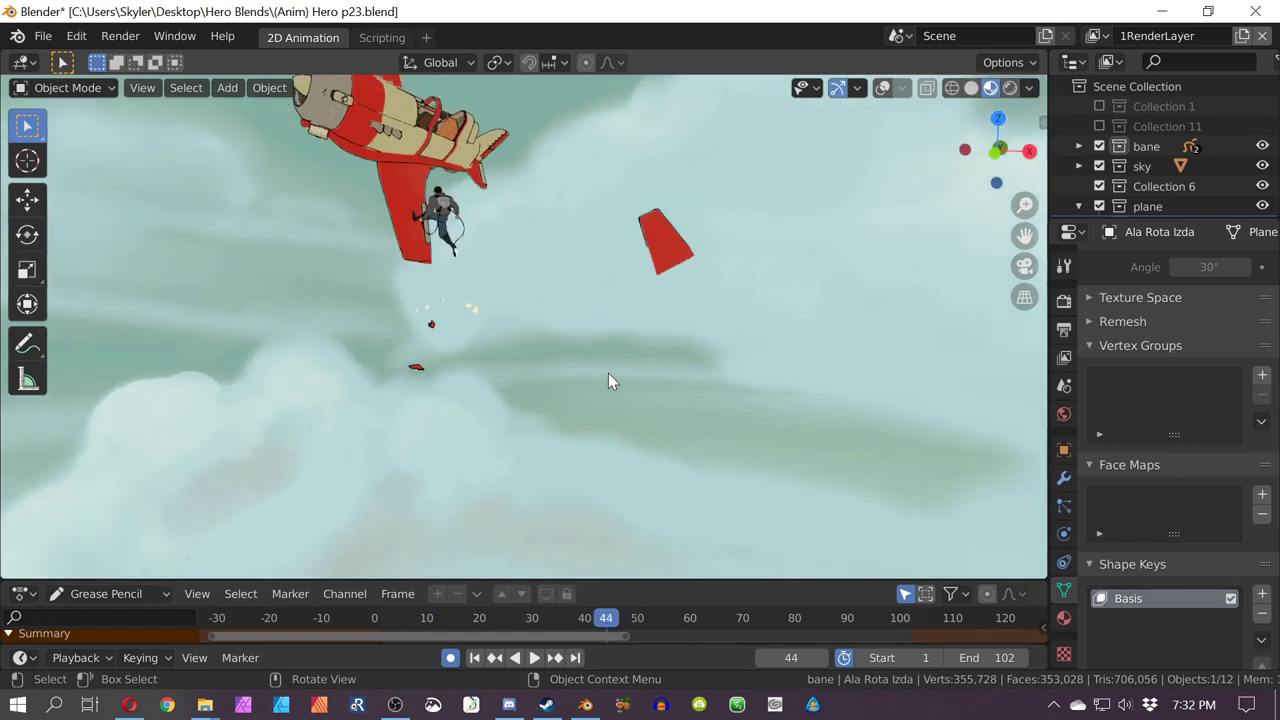
Step: Step back to frame 30 and forward to frame 35 to examine the character reaching the plane's wing
key("Left")
key("Left")
key("Left")
key("Left")
key("Left")
key("Left")
key("Left")
key("Left")
key("Left")
key("Left")
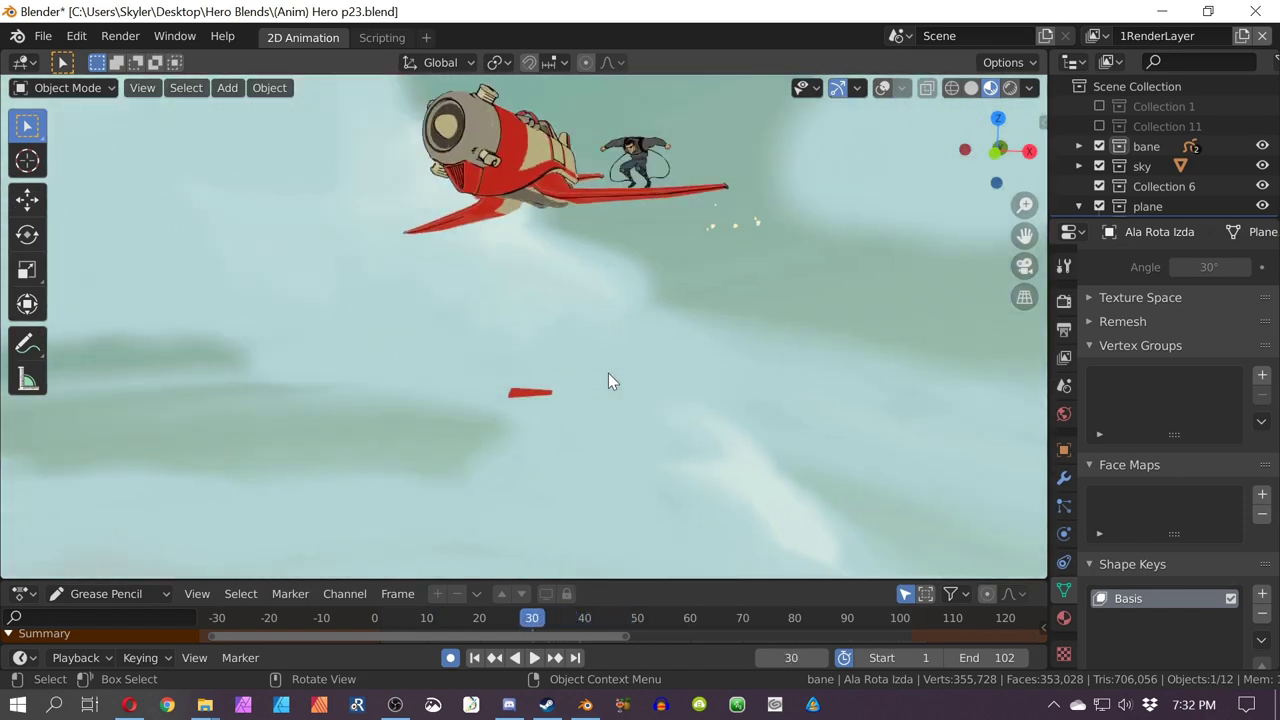
key("Right")
key("Right")
key("Right")
key("Right")
key("Right")
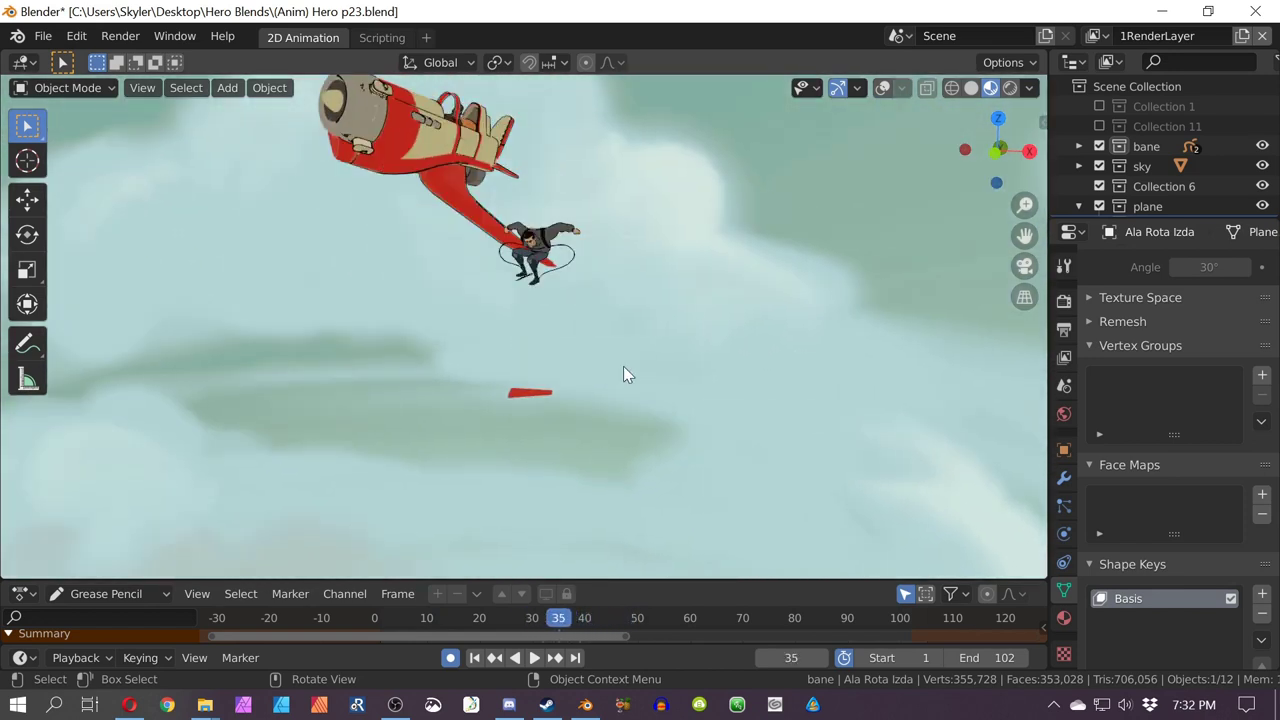
Step: Compare the wing and the loose wing piece at frames 35 and 36, from the camera and from free angles
middle_click_drag(626, 371, 586, 405)
key("KP_0")
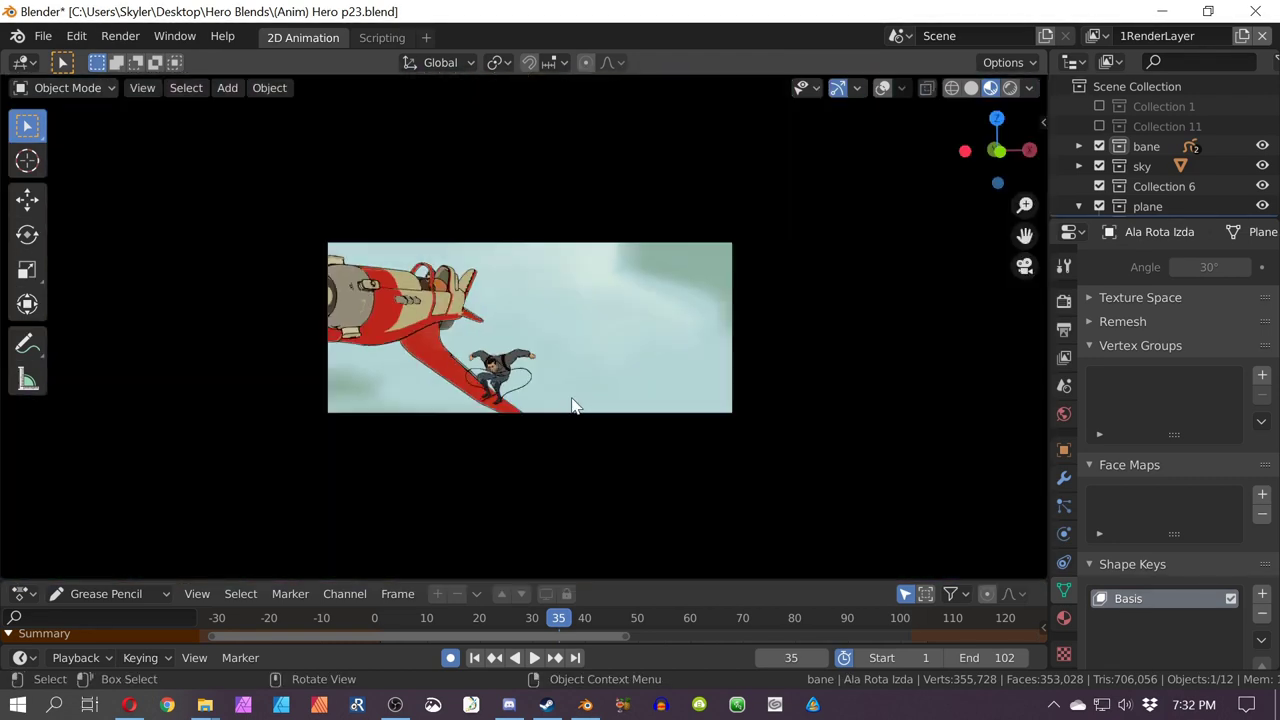
middle_click_drag(575, 405, 625, 385)
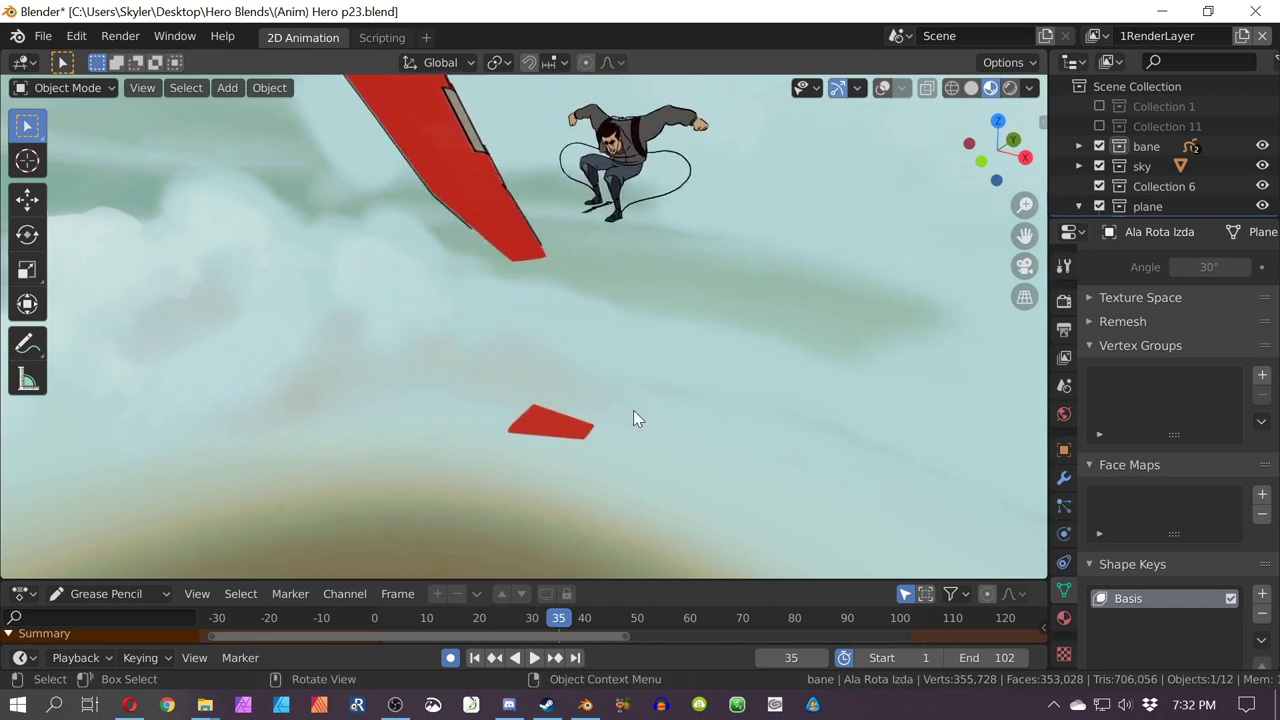
key("Right")
middle_click_drag(591, 336, 577, 268)
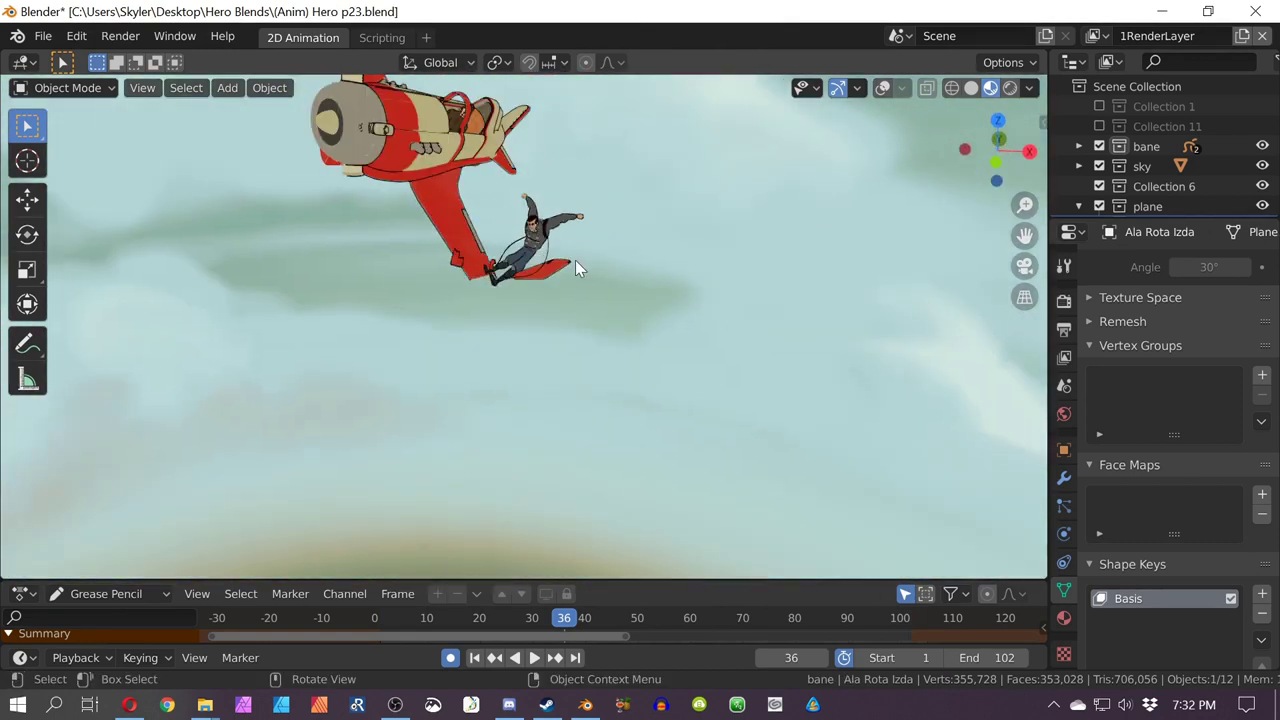
Step: Step forward to frame 44 in the free view to examine how the broken wing piece flies off
key("Right")
key("Right")
key("Right")
key("Right")
key("Right")
key("Right")
key("Right")
key("Right")
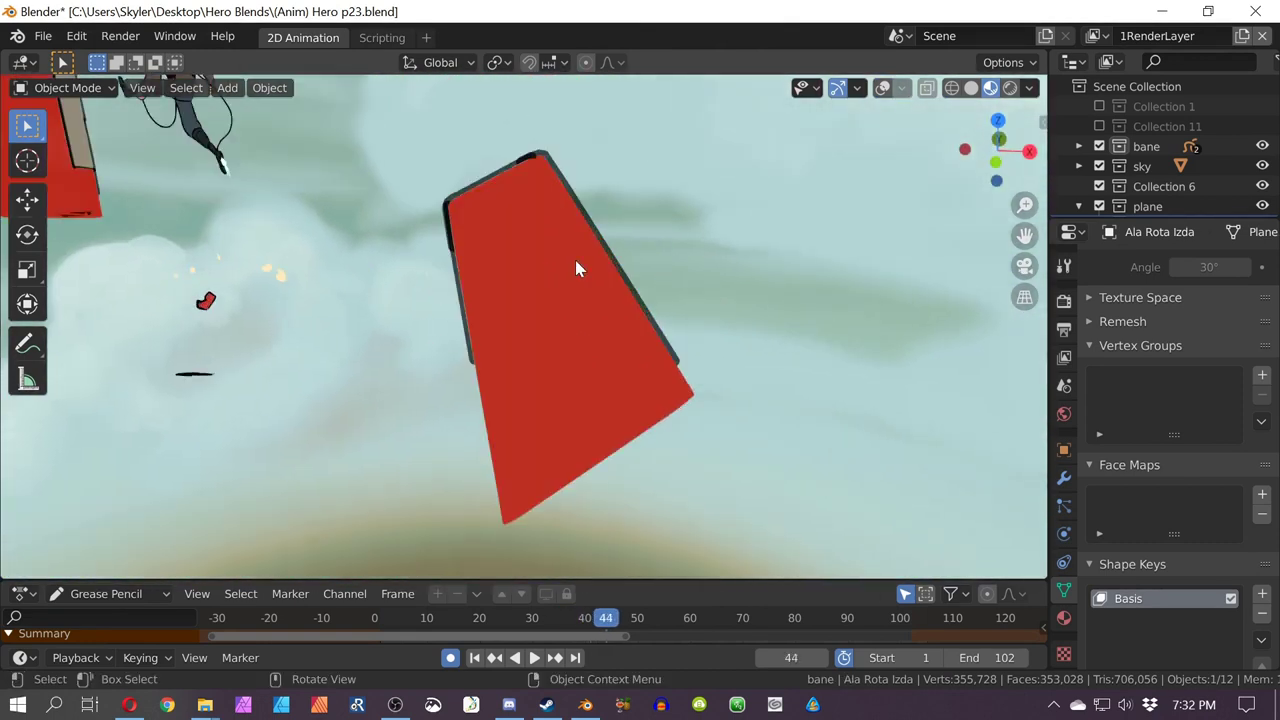
Step: Check the plane and character through the camera, advancing to frame 47
key("KP_0")
key("Right")
key("Right")
key("Right")
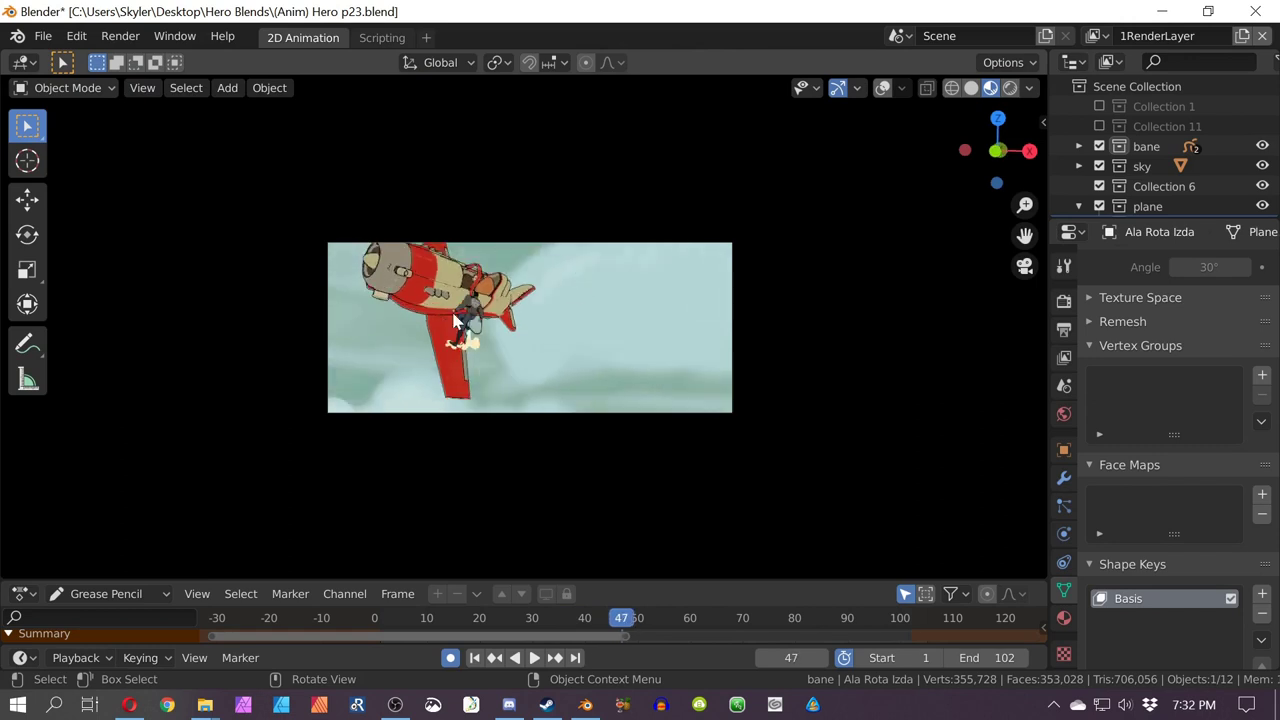
Step: Orbit out of the camera view and advance to frame 56 to examine the character above the tilted plane
scroll(654, 422, "up", 2)
middle_click_drag(545, 373, 680, 432)
key("Right")
key("Right")
key("Right")
key("Right")
key("Right")
key("Right")
key("Right")
key("Right")
key("Right")
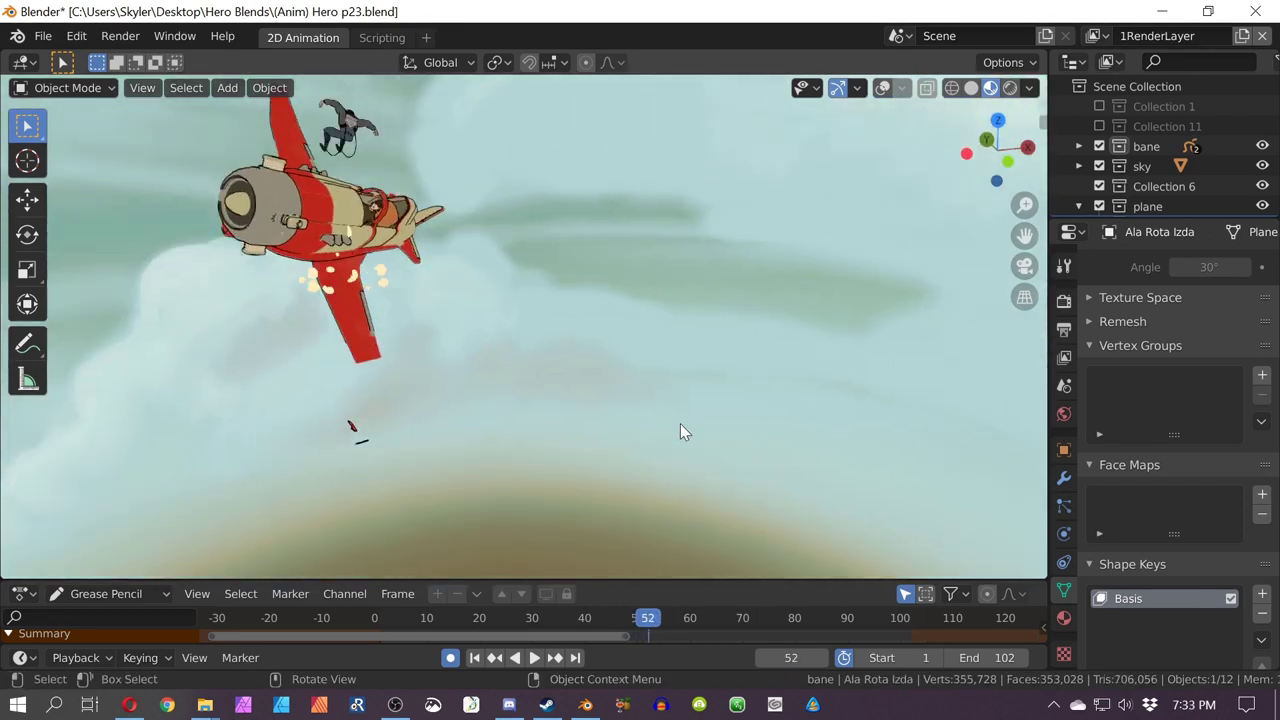
middle_click_drag(493, 380, 641, 468, "shift")
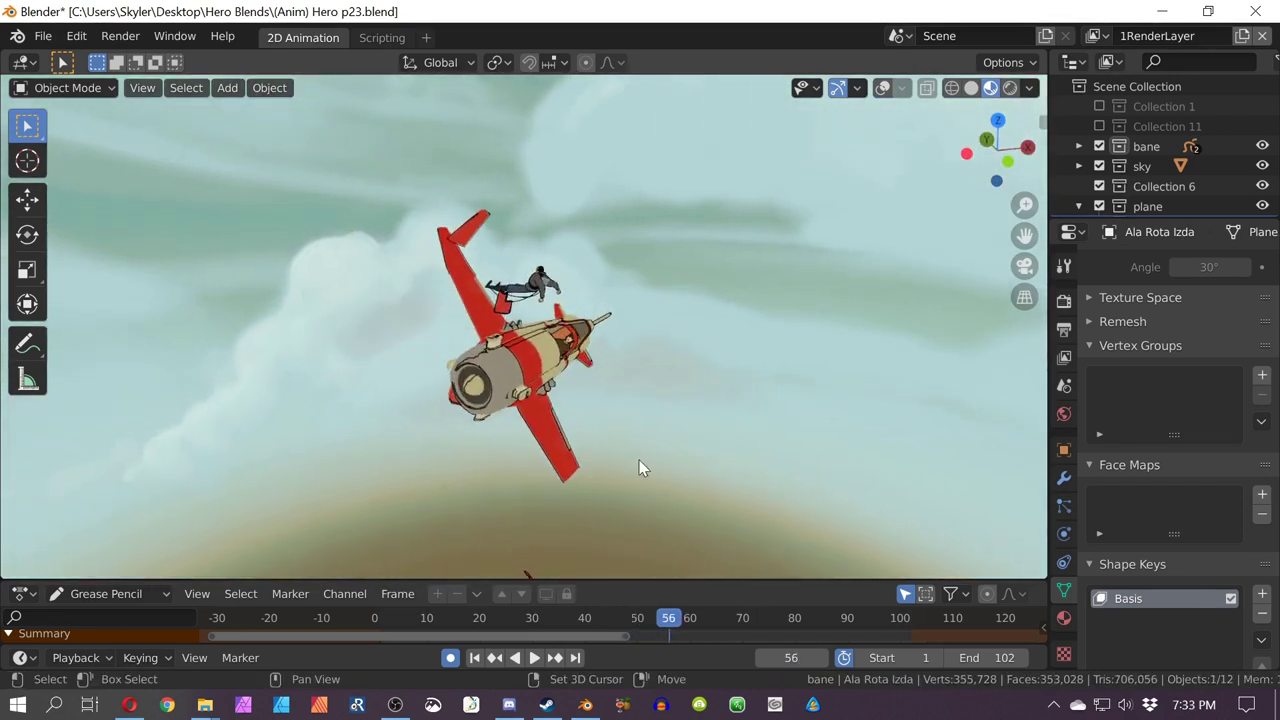
scroll(527, 353, "up", 2)
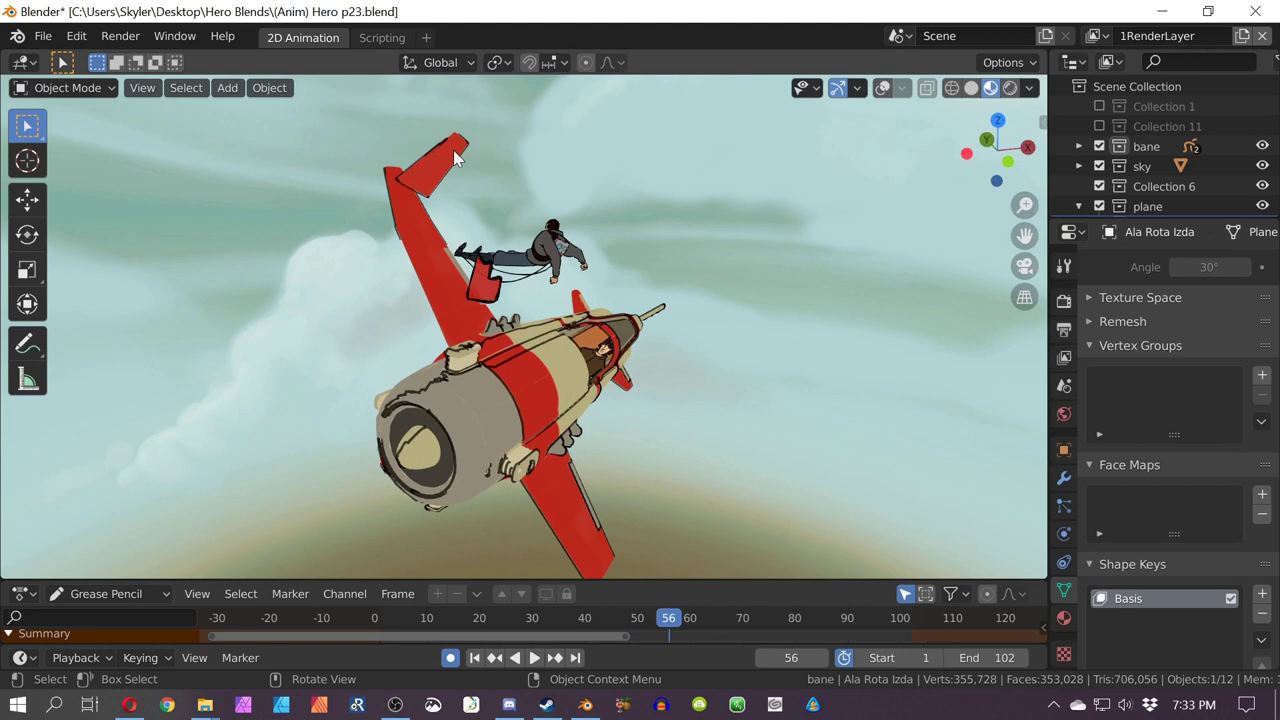
Step: Step forward to frame 64 to examine the plane rolling over and the character flying away from it
key("Right")
key("Right")
key("Right")
key("Right")
key("Right")
key("Right")
key("Right")
key("Right")
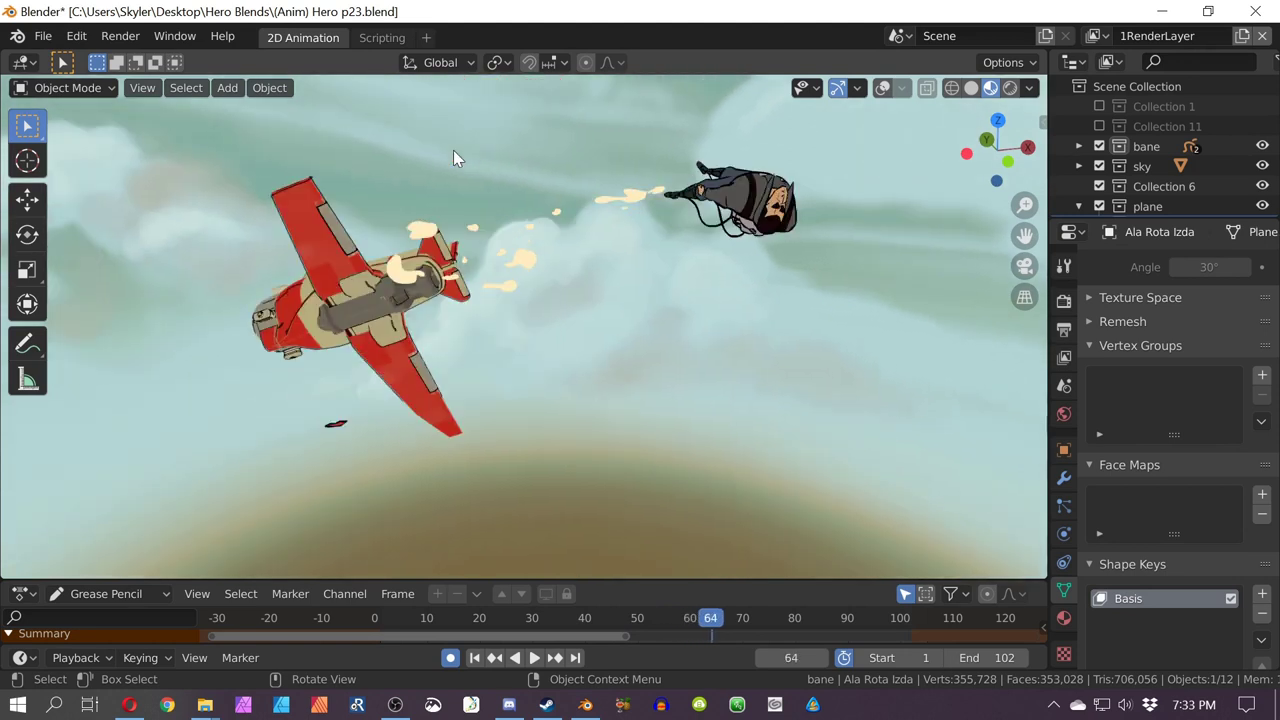
Step: Step backward from frame 64 through the camera to review the plane's roll
key("KP_0")
key("Left")
key("Left")
key("Left")
key("Left")
key("Left")
key("Left")
key("Left")
key("Left")
key("Left")
key("Left")
key("Left")
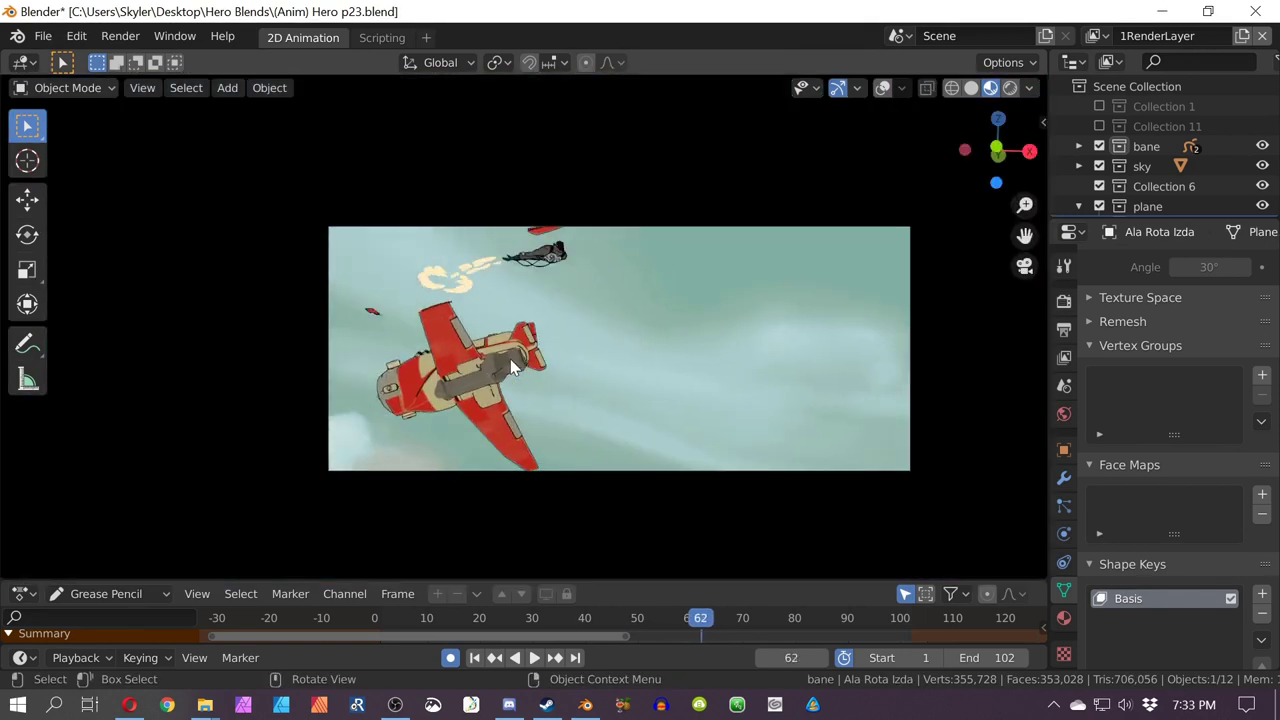
Step: Step forward to frame 67 through the camera to review the character leaving the falling plane
key("Right")
key("Right")
key("Right")
key("Right")
key("Right")
key("Right")
key("Right")
key("Right")
key("Right")
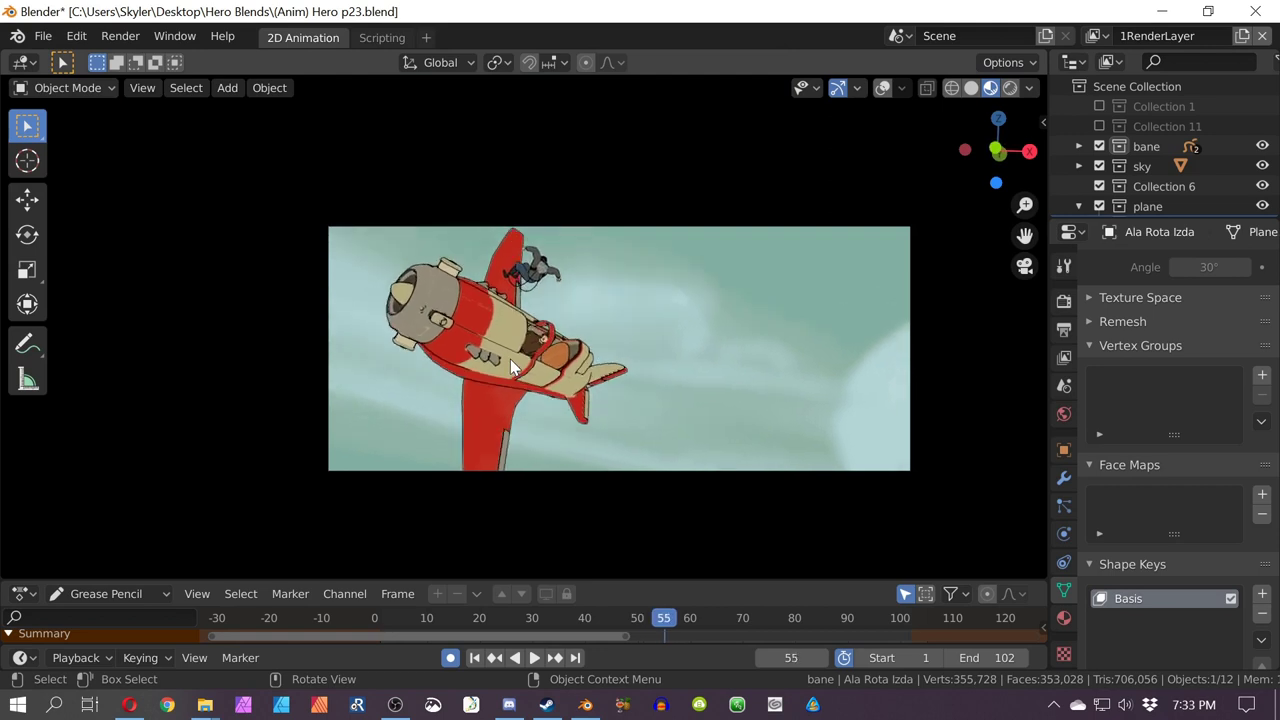
key("Right")
key("Right")
key("Right")
key("Right")
key("Right")
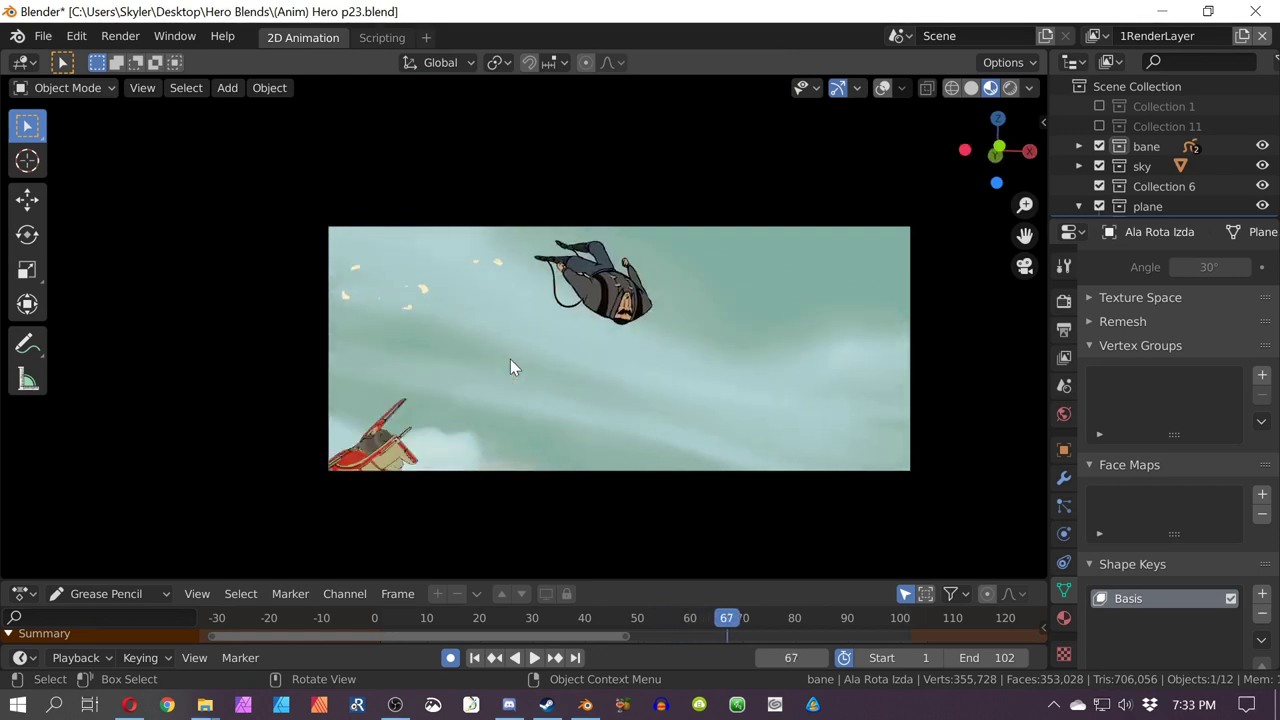
Step: Play the animation while orbiting the scene, and stop it at frame 93 in the camera view
key("space")
middle_click_drag(510, 359, 627, 361)
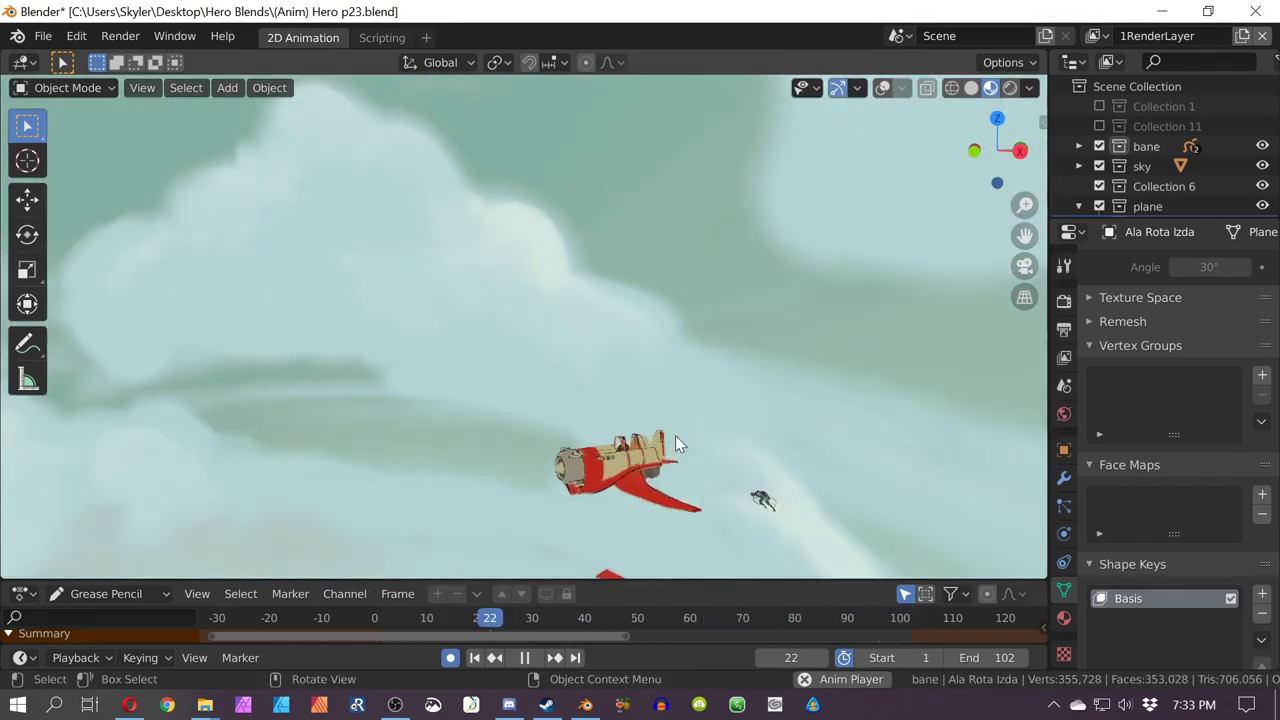
middle_click_drag(675, 435, 724, 419)
key("space")
key("KP_0")
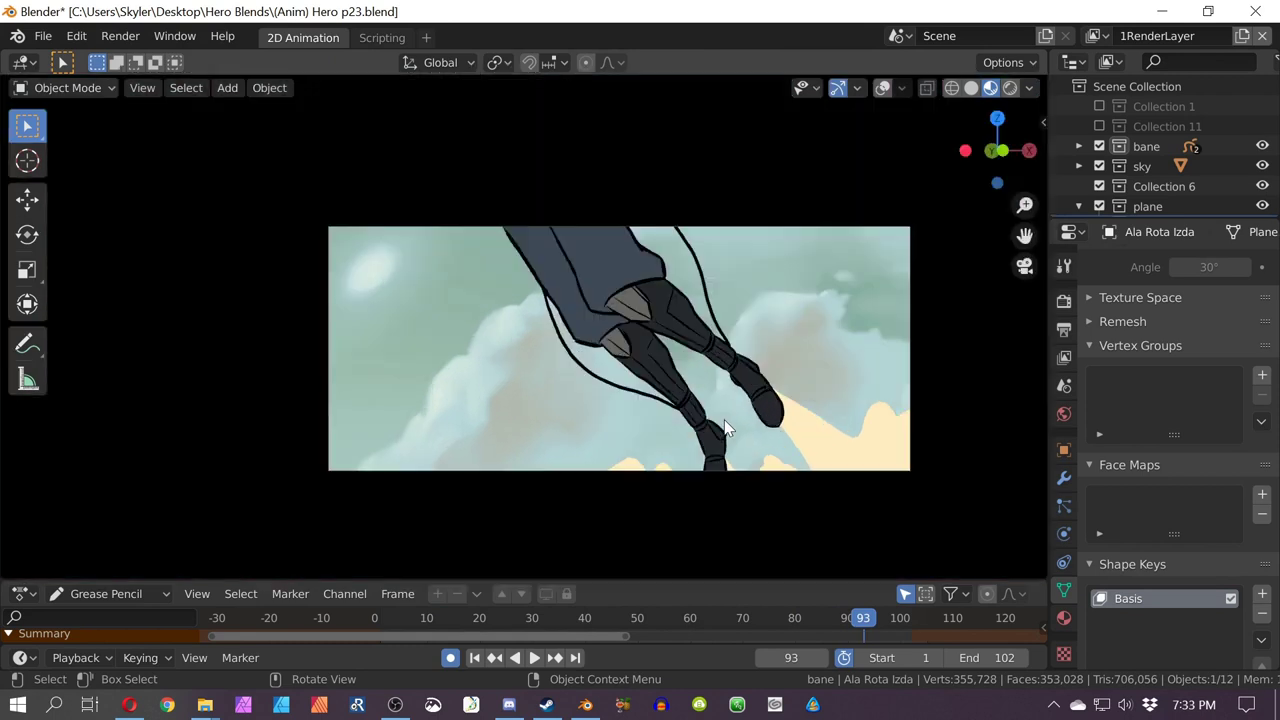
Step: Select the Bane_GP character drawing and examine it from outside the camera view
key("KP_Decimal")
key("KP_0")
left_click(611, 281)
middle_click_drag(611, 281, 616, 318)
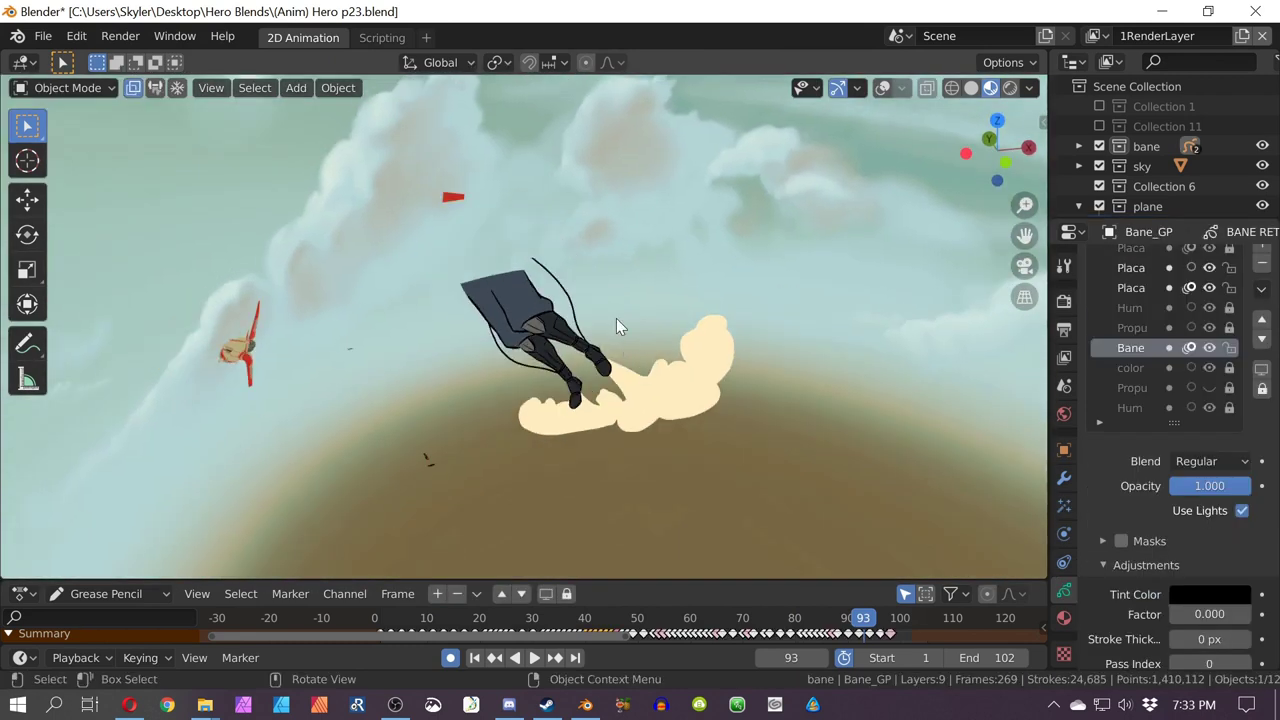
Step: Step back to frame 47 to examine the Bane_GP drawing's placement relative to the plane
key("Left")
key("Left")
key("Left")
key("Left")
key("Left")
key("Left")
key("Left")
key("Left")
key("Left")
key("Left")
key("Left")
key("Left")
key("Left")
key("Left")
key("Left")
key("Left")
key("Left")
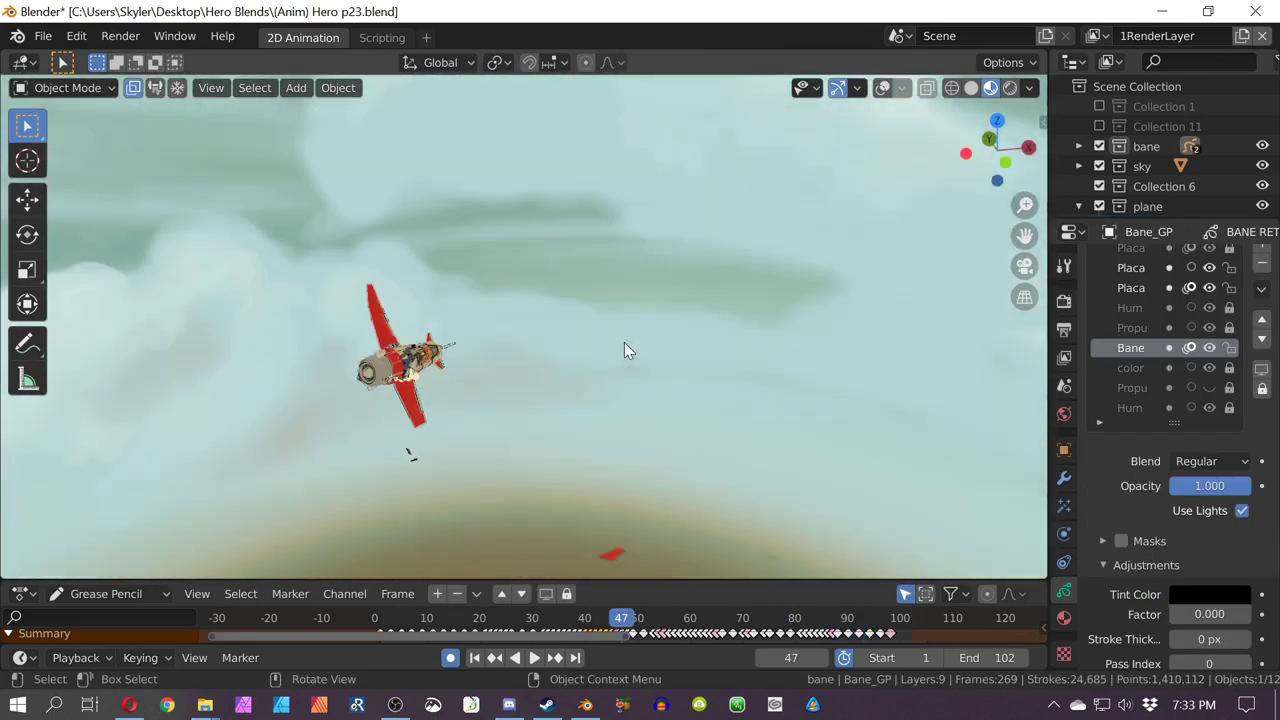
Step: Step forward to frame 79 and examine the painted sky sphere enclosing the scene from outside
key("Right")
key("Right")
key("Right")
key("Right")
key("Right")
key("Right")
key("Right")
key("Right")
key("Right")
key("Right")
key("Right")
key("Right")
key("Right")
key("Right")
key("Right")
key("Right")
key("Right")
key("Right")
key("Right")
key("Right")
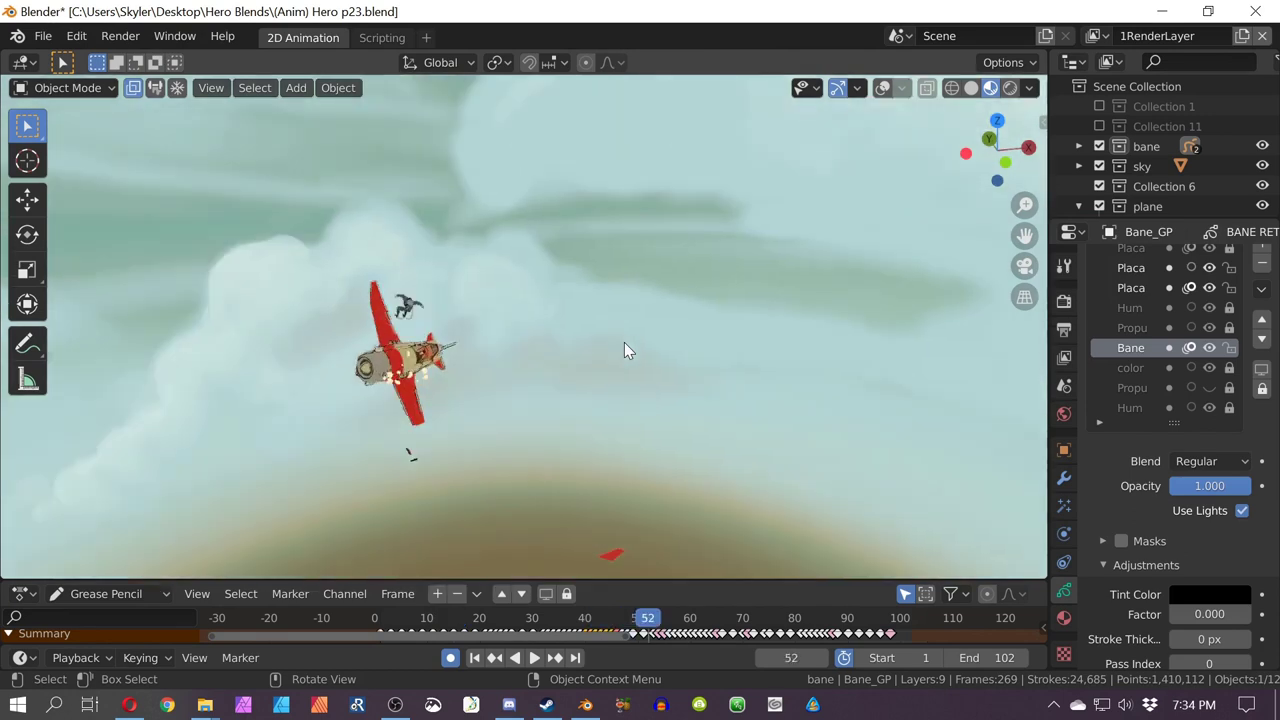
scroll(624, 349, "down", 10)
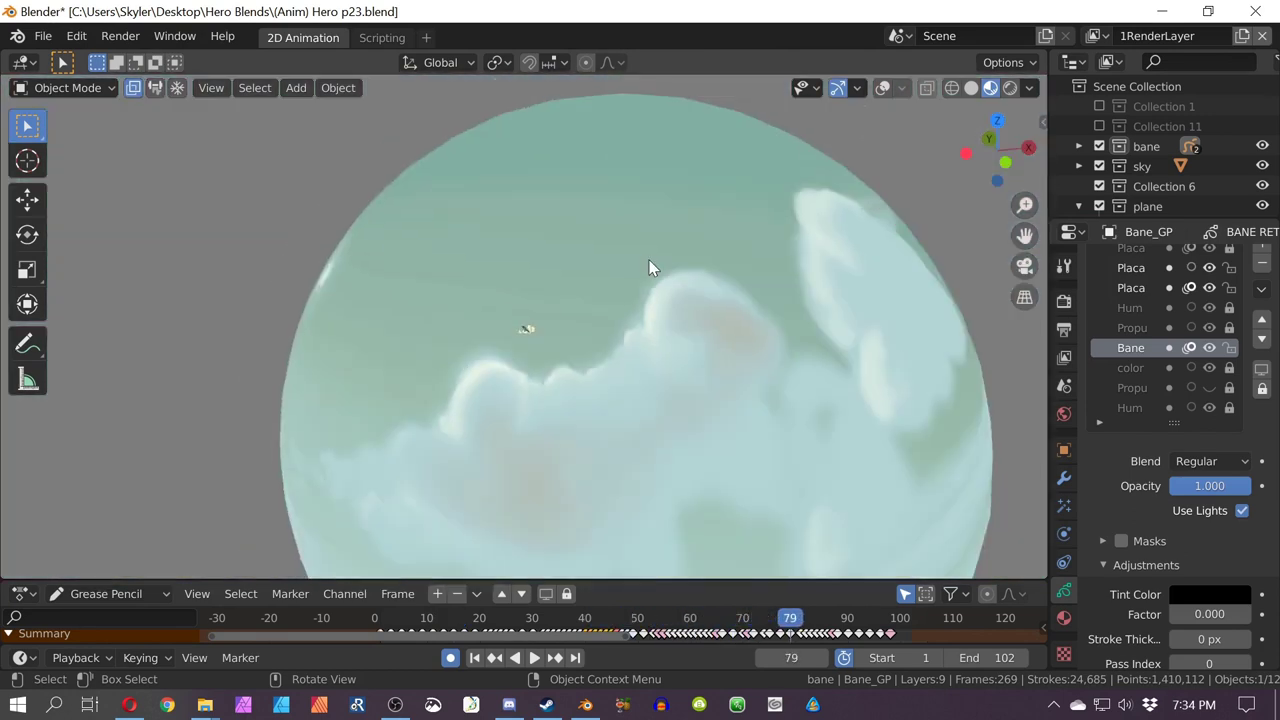
mouse_move(550, 325)
middle_mouse_down()
mouse_move(643, 320)
mouse_move(757, 249)
mouse_move(550, 300)
middle_mouse_up()
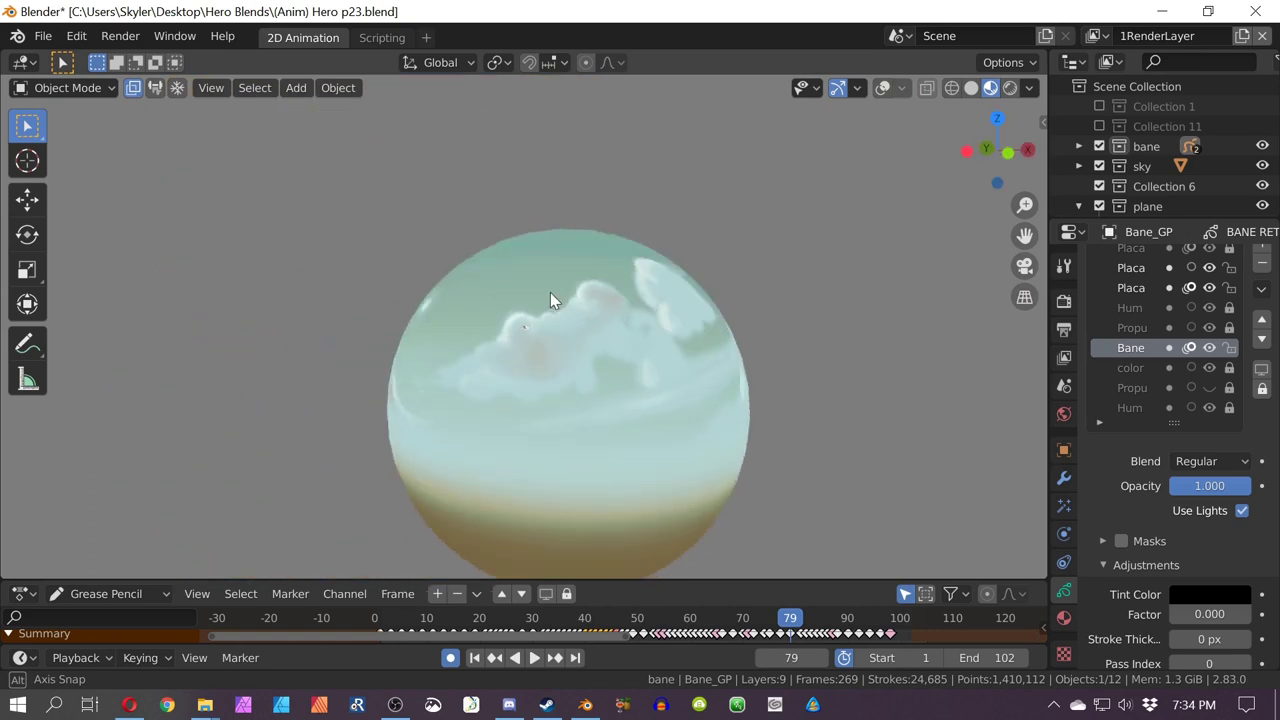
Step: Close the Hero p23 file and play the zeppelin shot in Hero p26 with rendered viewport shading
left_click(1268, 14)
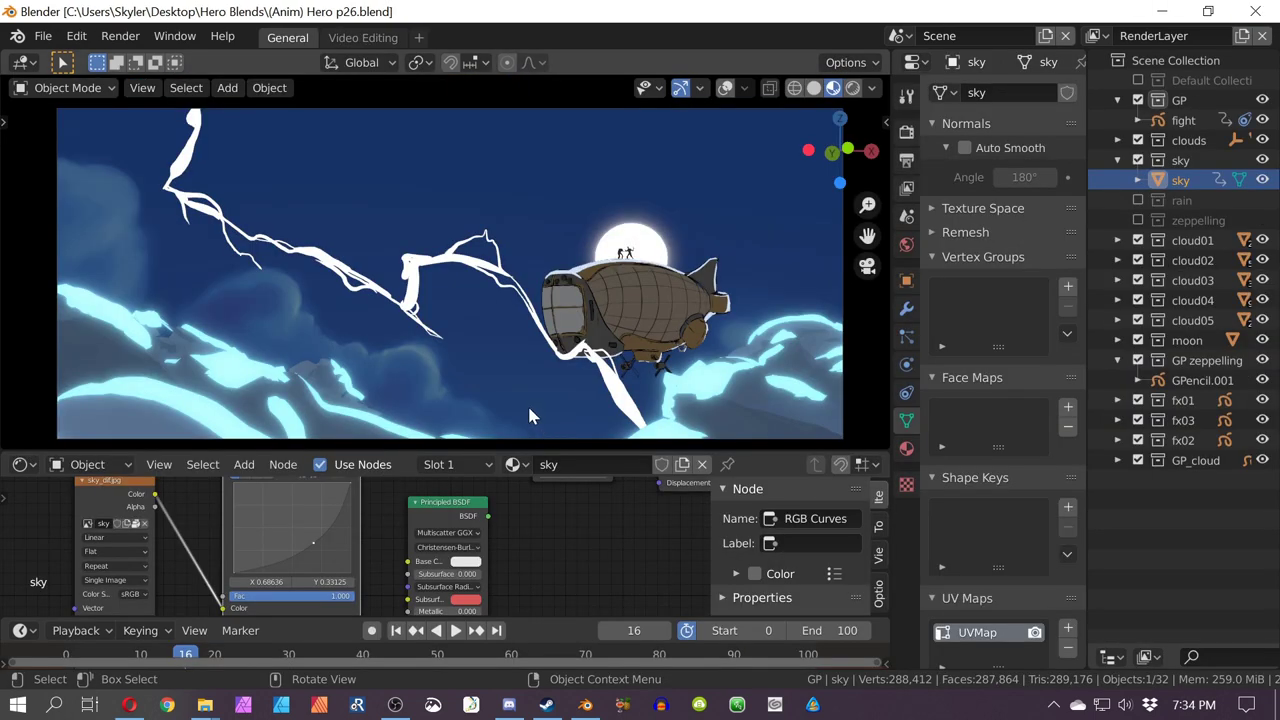
key("space")
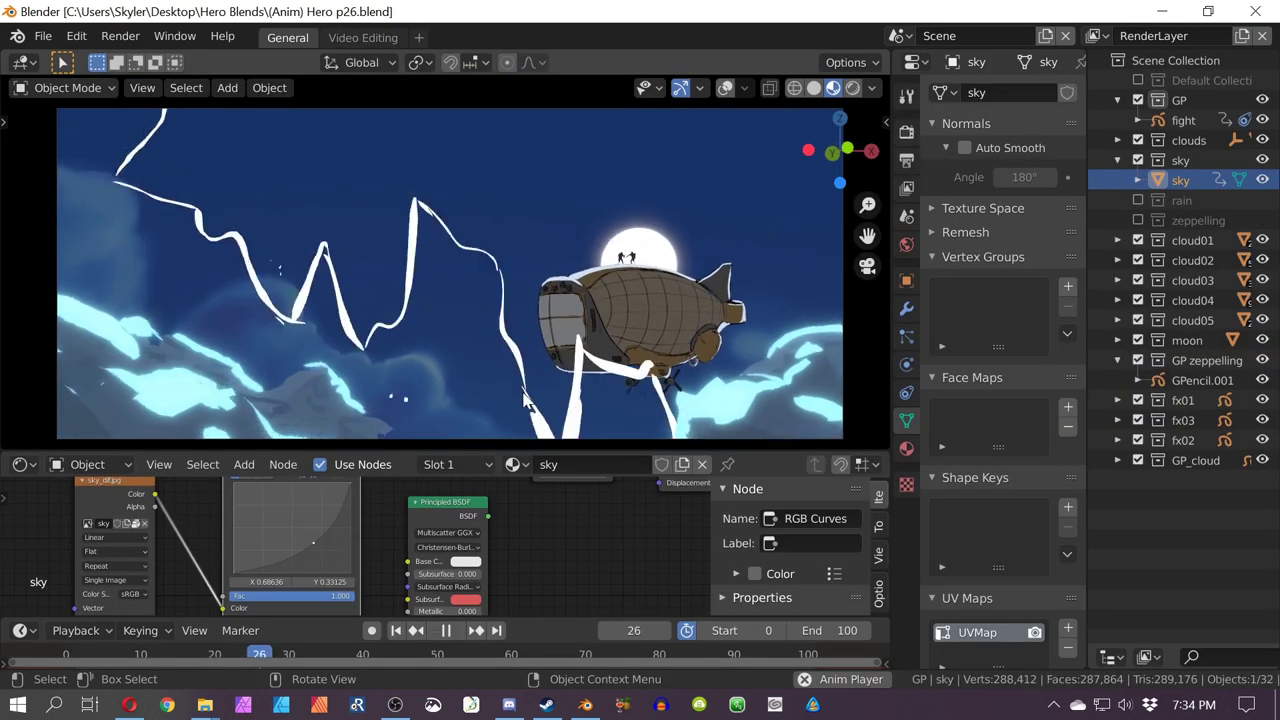
left_click(852, 88)
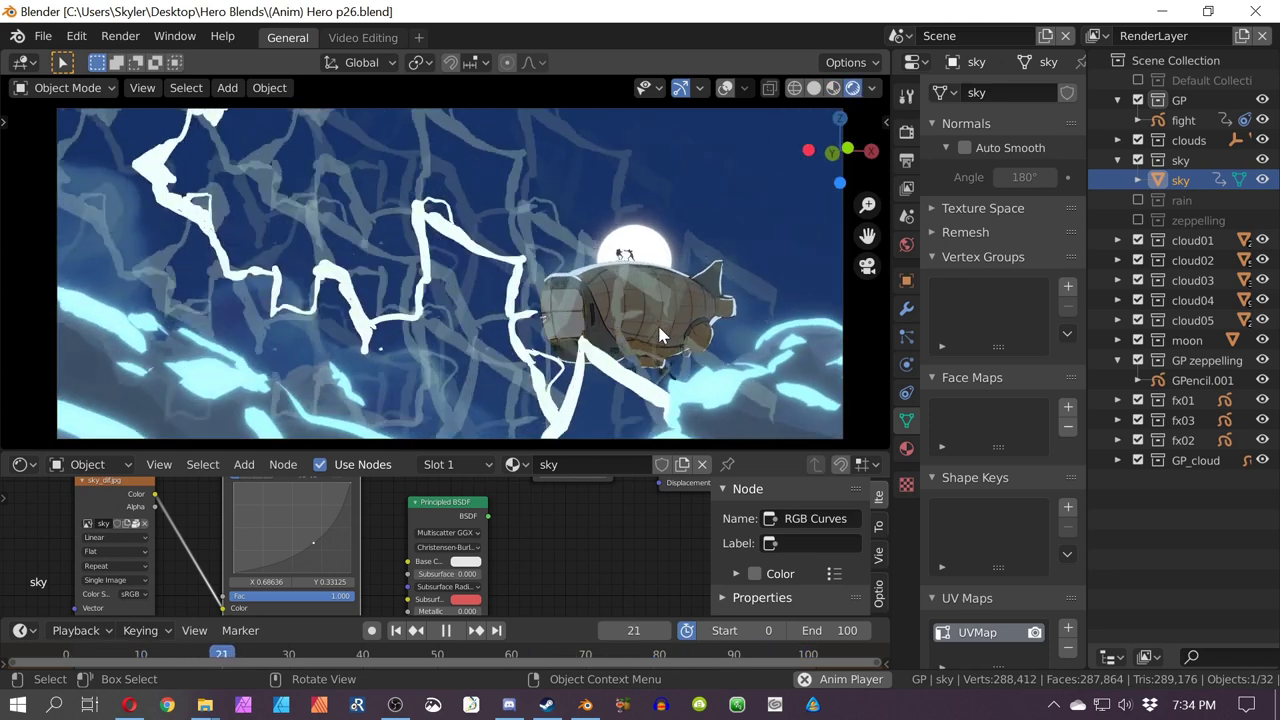
Step: Pause the zeppelin shot, enlarge the timeline and step back to frame 18, where the lightning strikes
key("space")
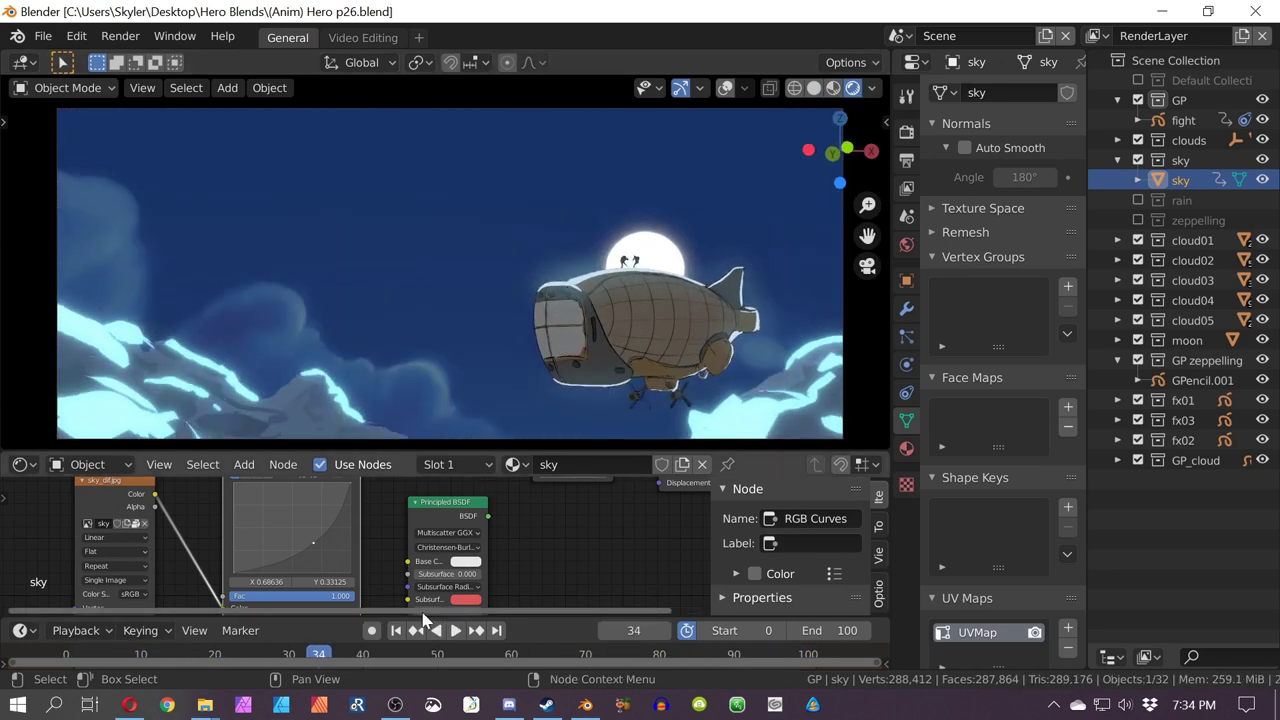
left_click_drag(432, 616, 432, 580)
key("Left")
key("Left")
key("Left")
key("Left")
key("Left")
key("Left")
key("Left")
key("Left")
key("Left")
key("Left")
key("Left")
key("Left")
key("Left")
key("Left")
key("Left")
key("Left")
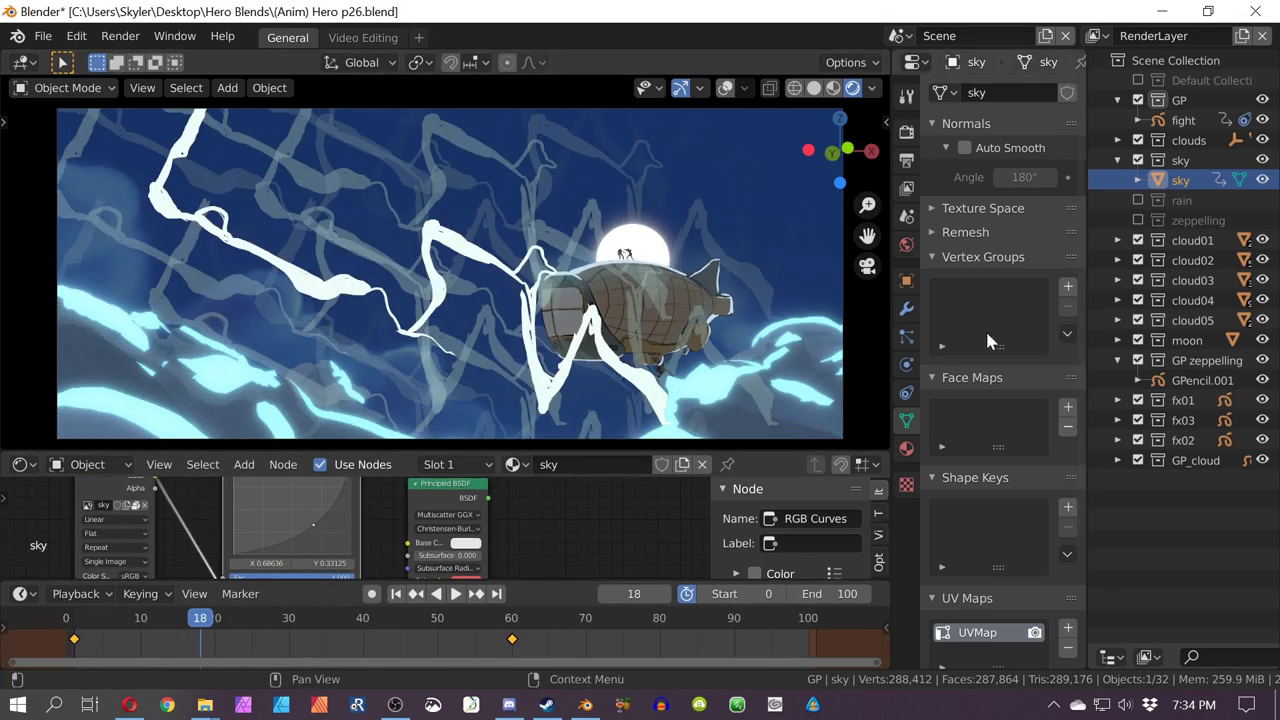
Step: Select the lighting01 lightning drawing and reduce its Glow effect size to X 37.5 and Y 29.6
left_click(348, 297)
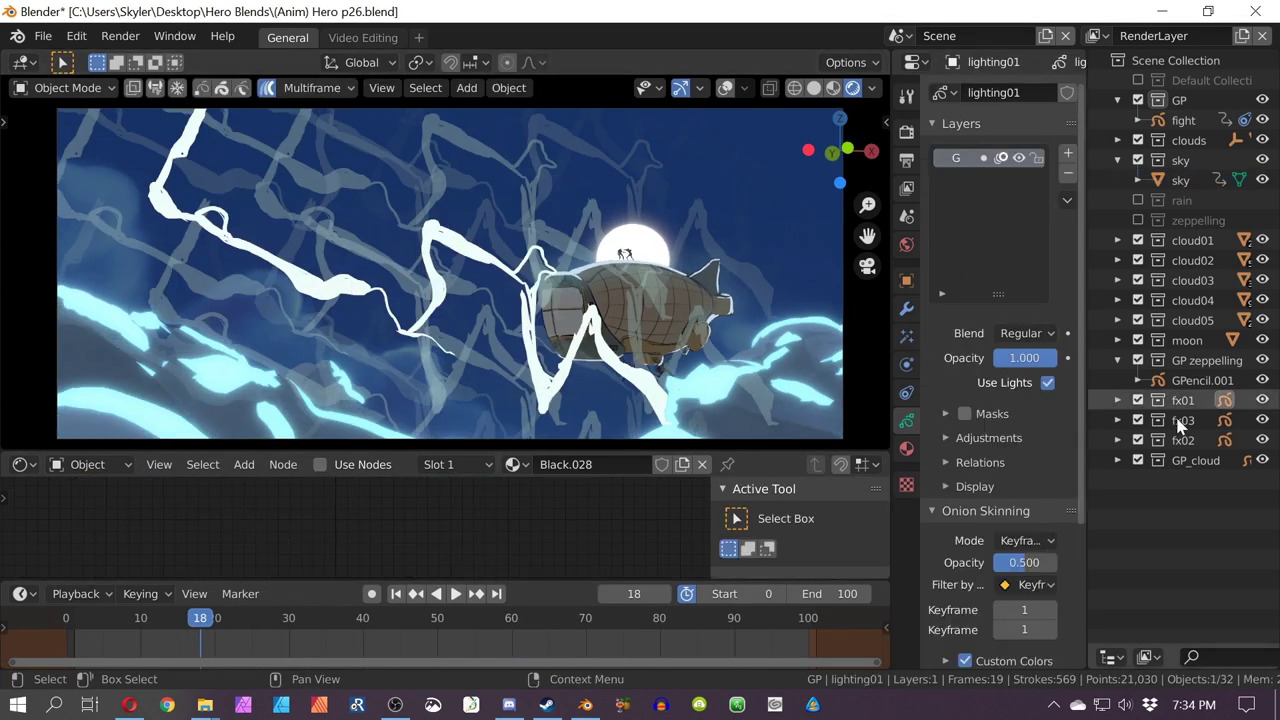
scroll(950, 526, "down", 1)
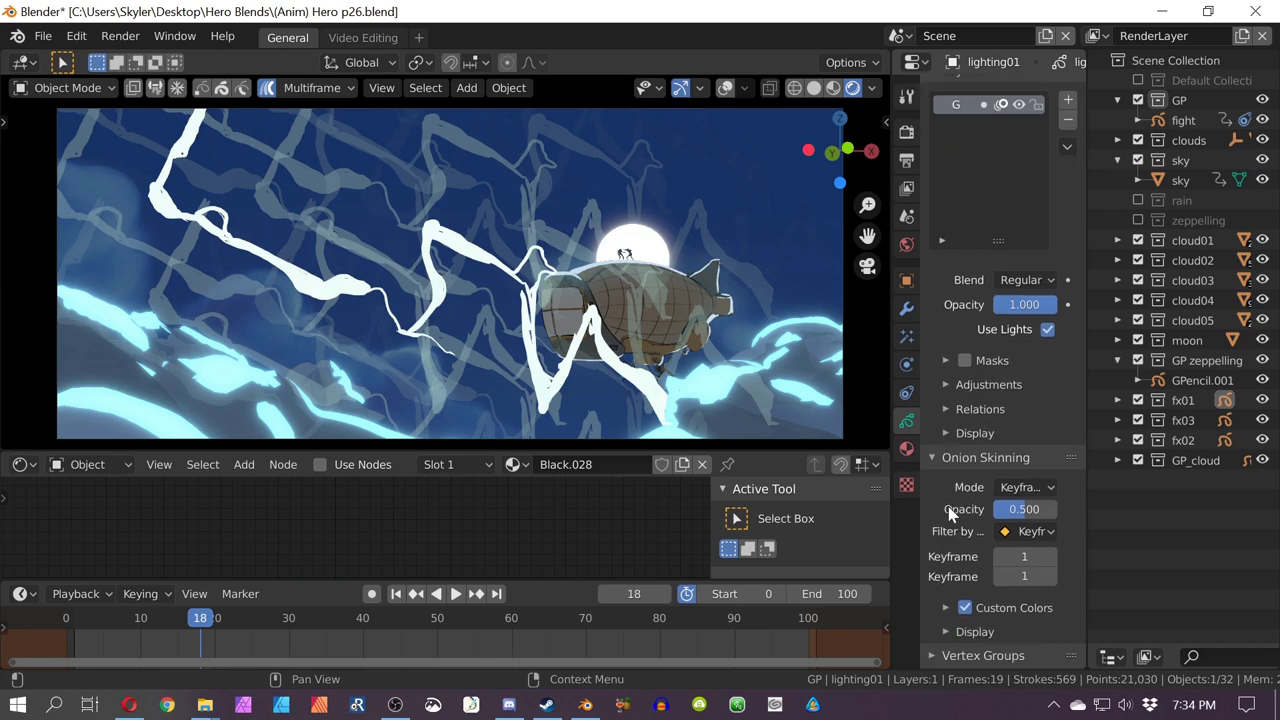
left_click(906, 338)
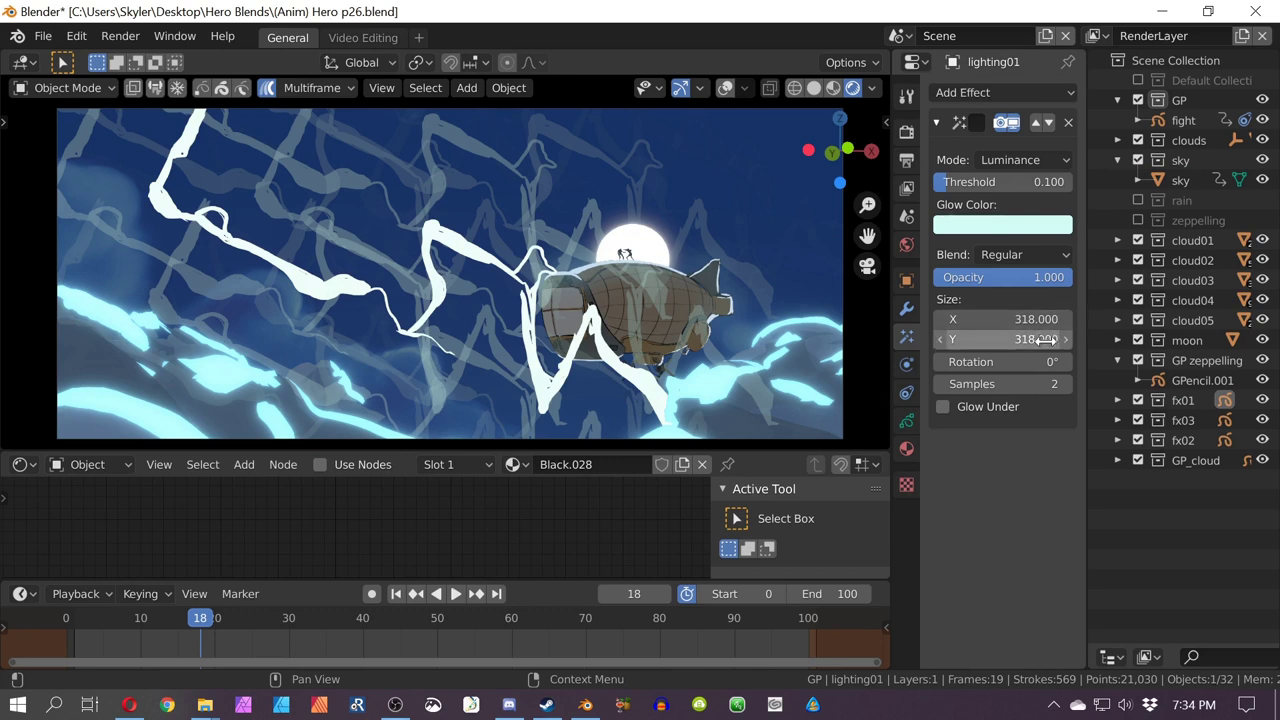
left_click_drag(1003, 319, 966, 339)
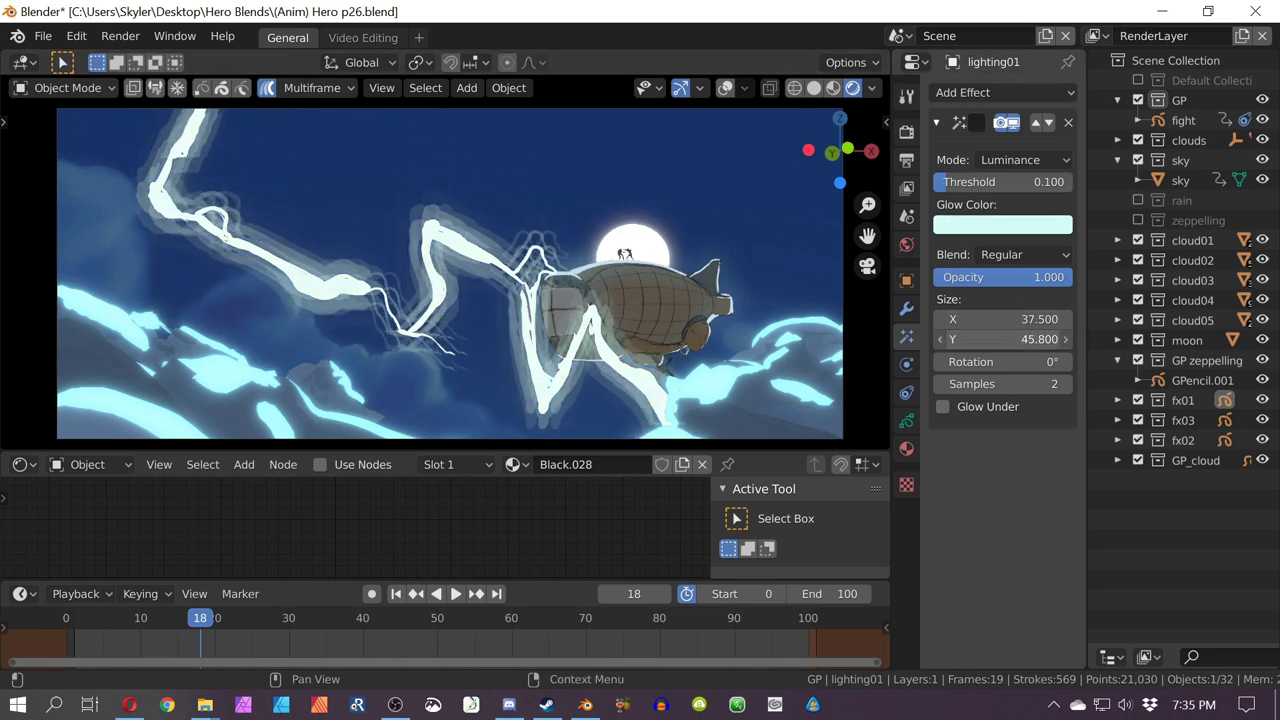
Step: Play the shot to check the glow, return to frame 17 and set the Glow size to X 9.6 and Y 16
key("space")
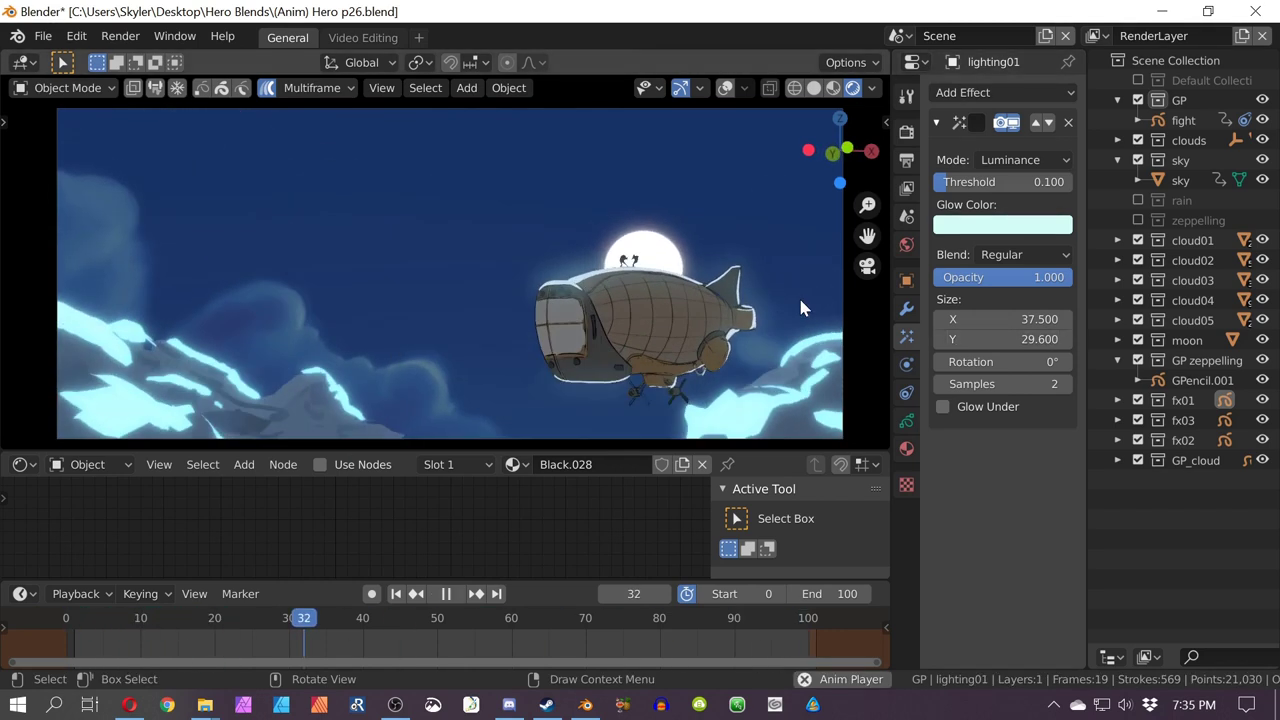
key("space")
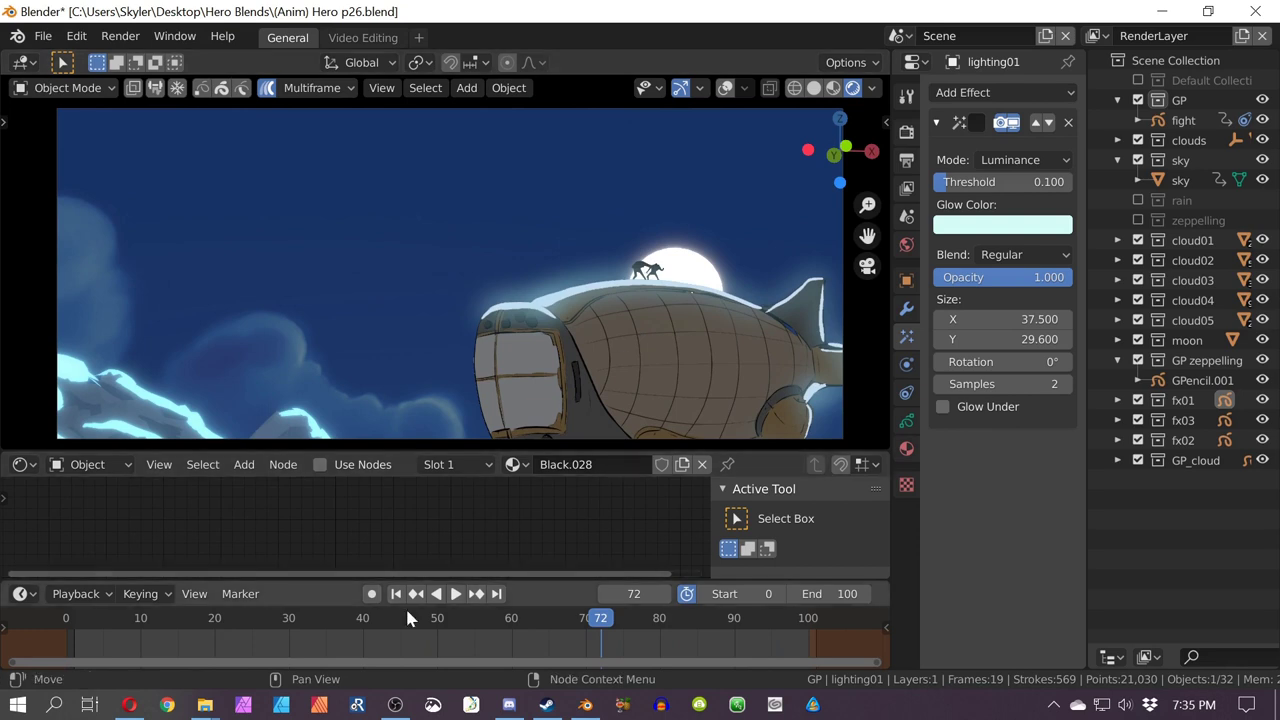
left_click_drag(407, 618, 192, 618)
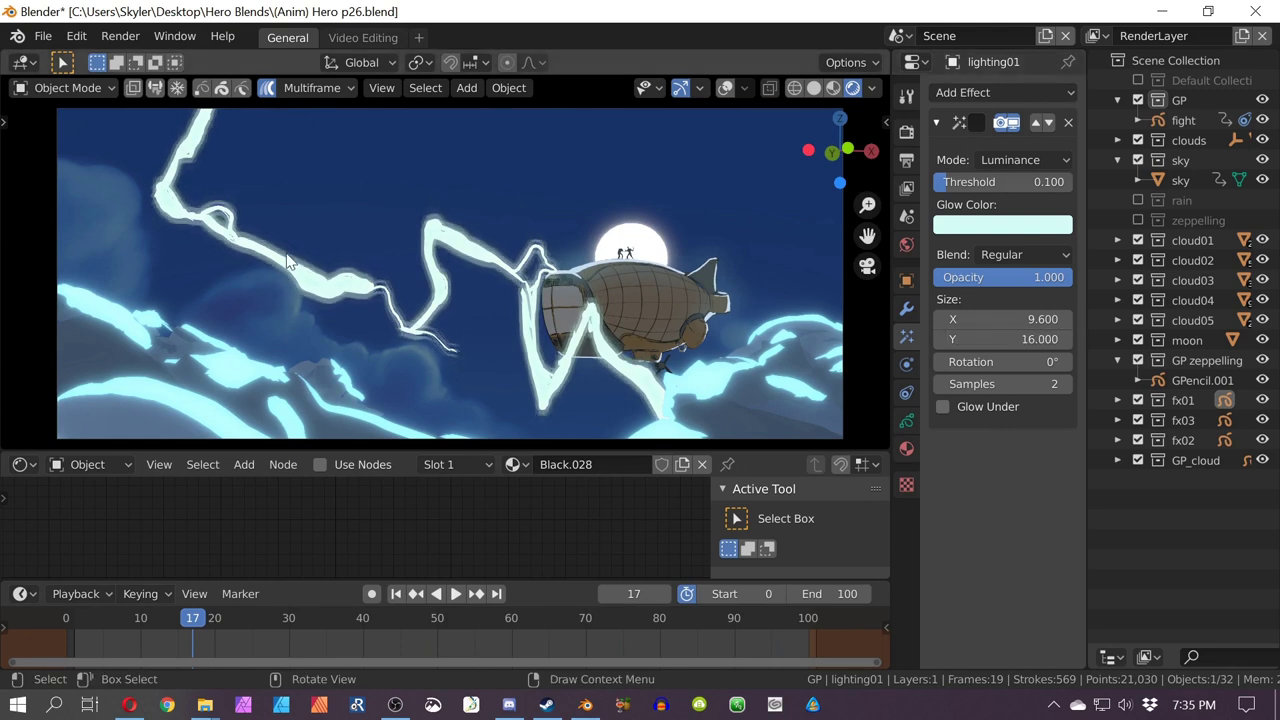
Step: Change the lightning's Glow Color to near white, with hue 0.349 and saturation 0.038, while the shot plays
key("space")
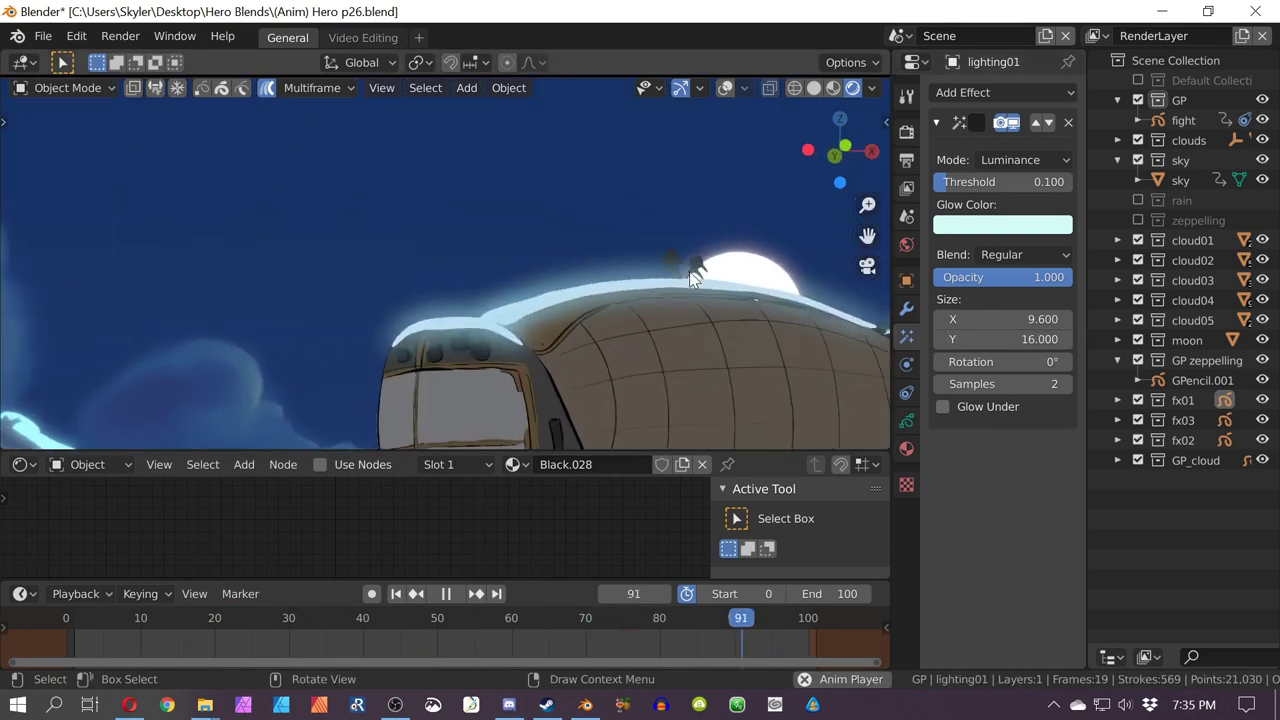
left_click(966, 224)
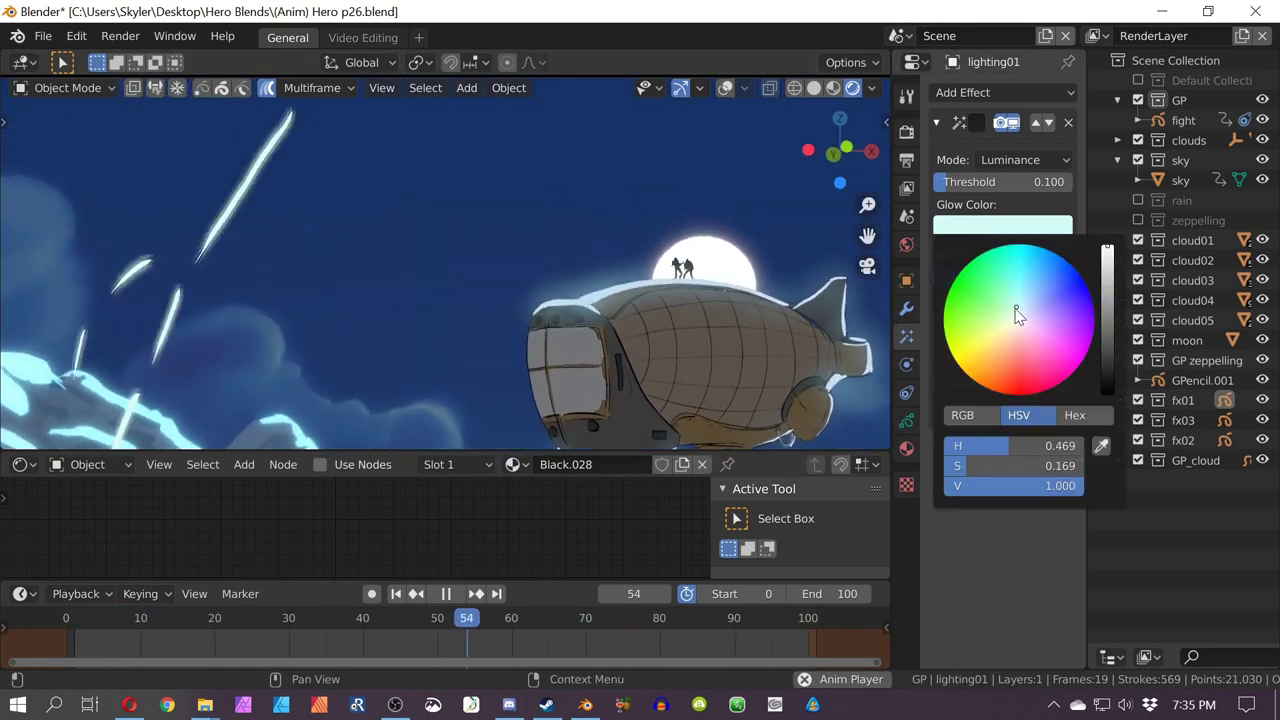
left_click_drag(1016, 307, 1016, 319)
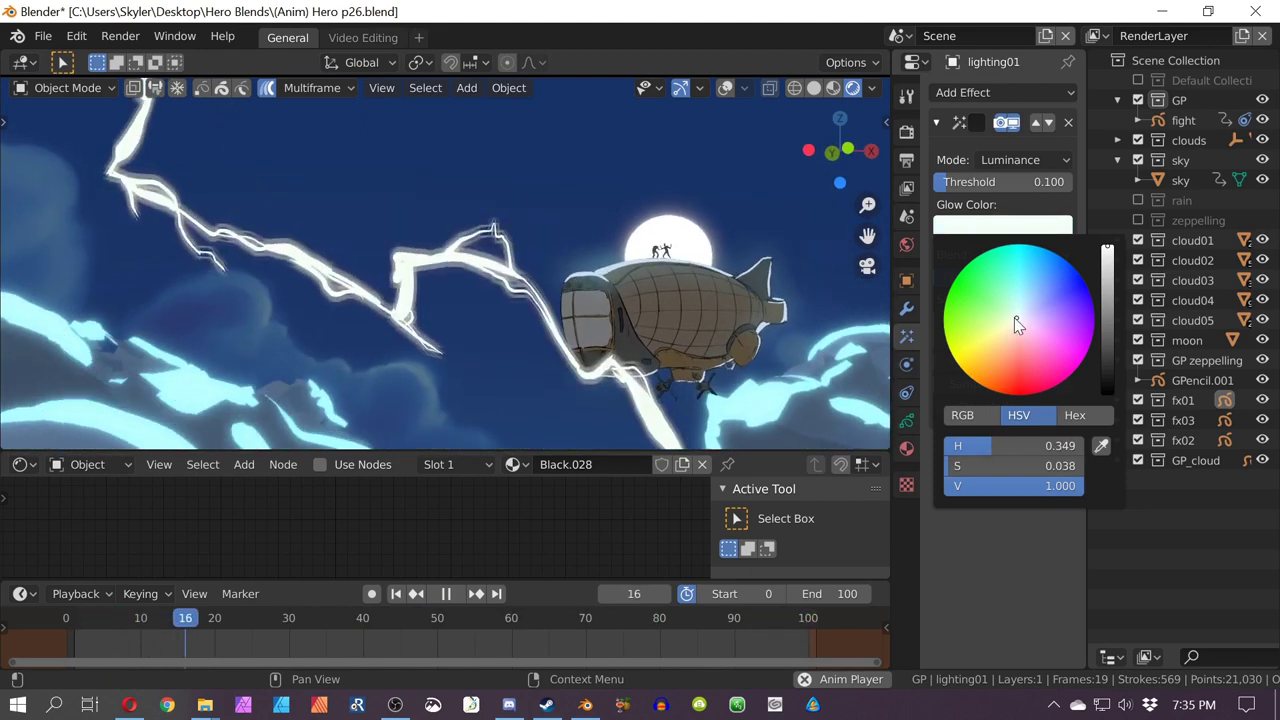
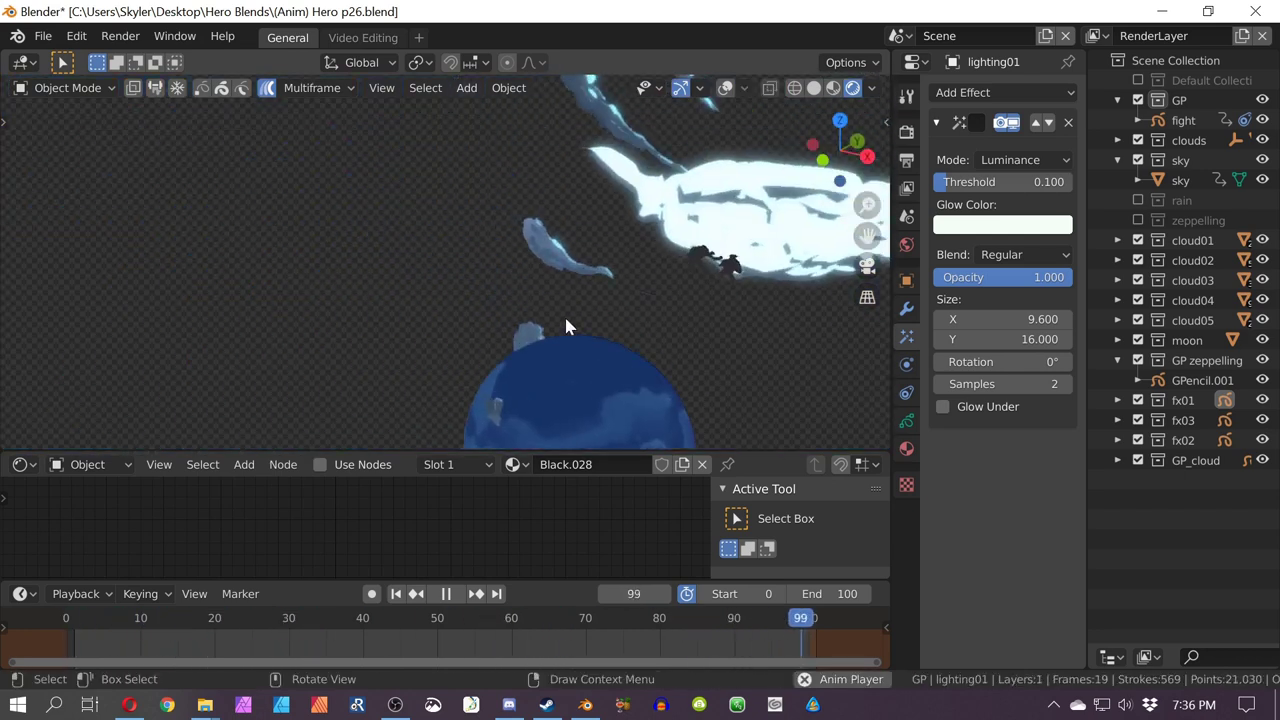
Step: Try moving the cloud strokes Frames and Frames.001 outside the camera view during playback
left_click(552, 265)
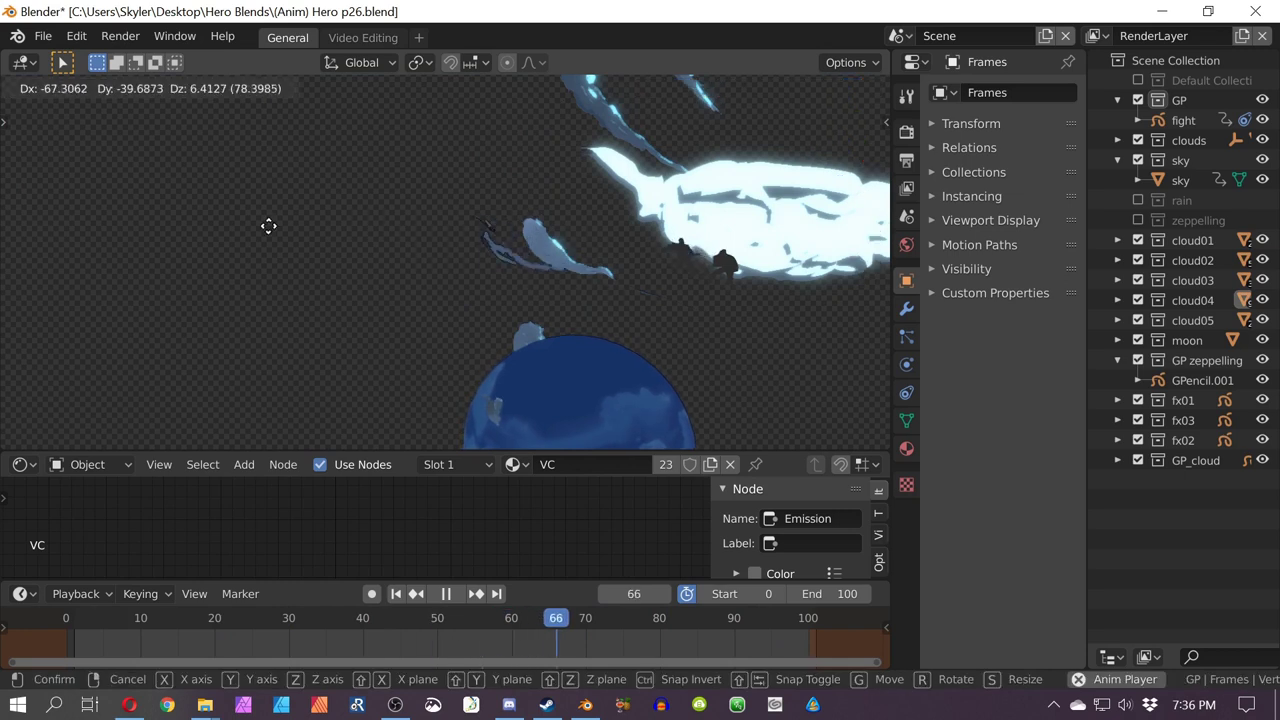
key("g")
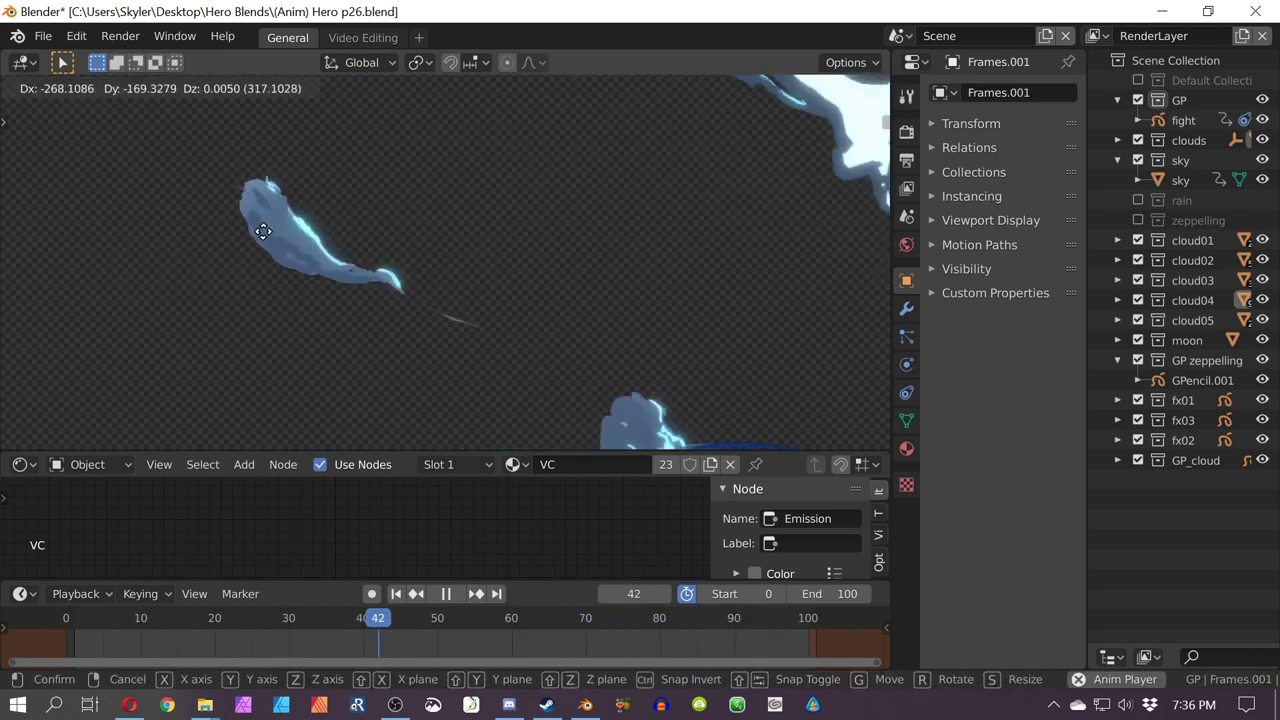
right_click(610, 245)
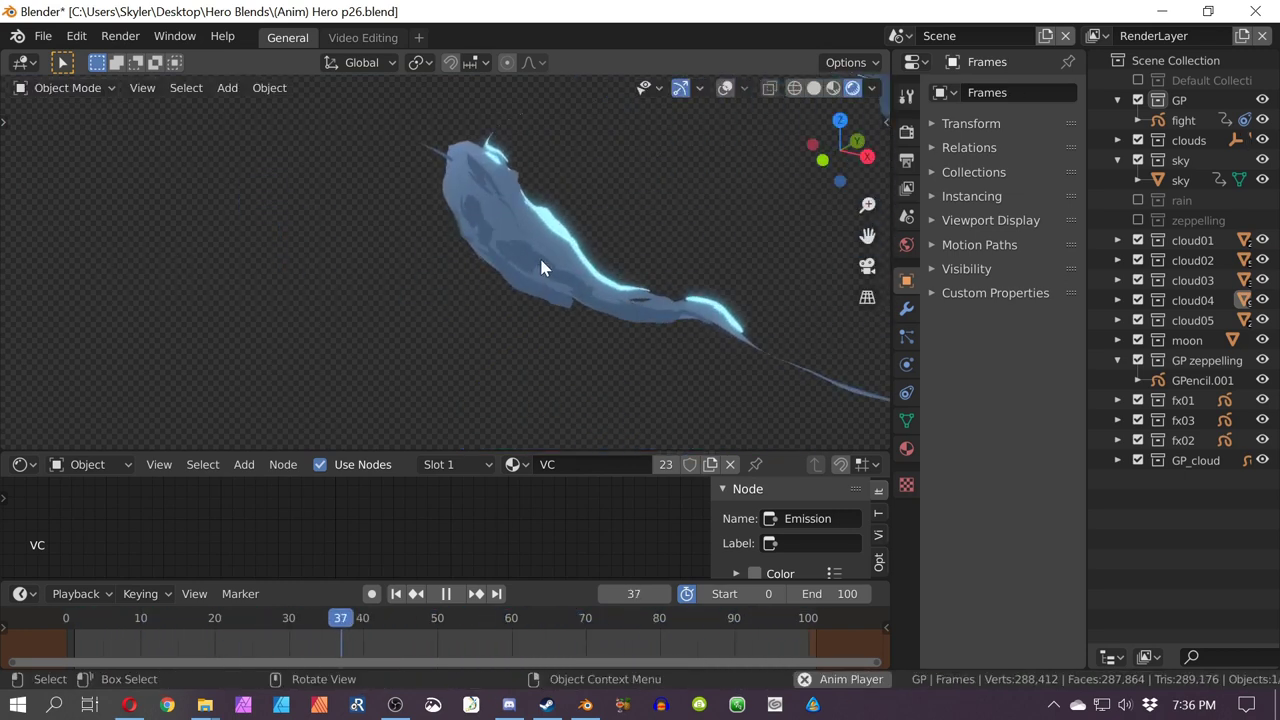
Step: Pause at frame 73 and reposition the overlapping cloud04 stroke pieces freehand, including Frames.002
key("space")
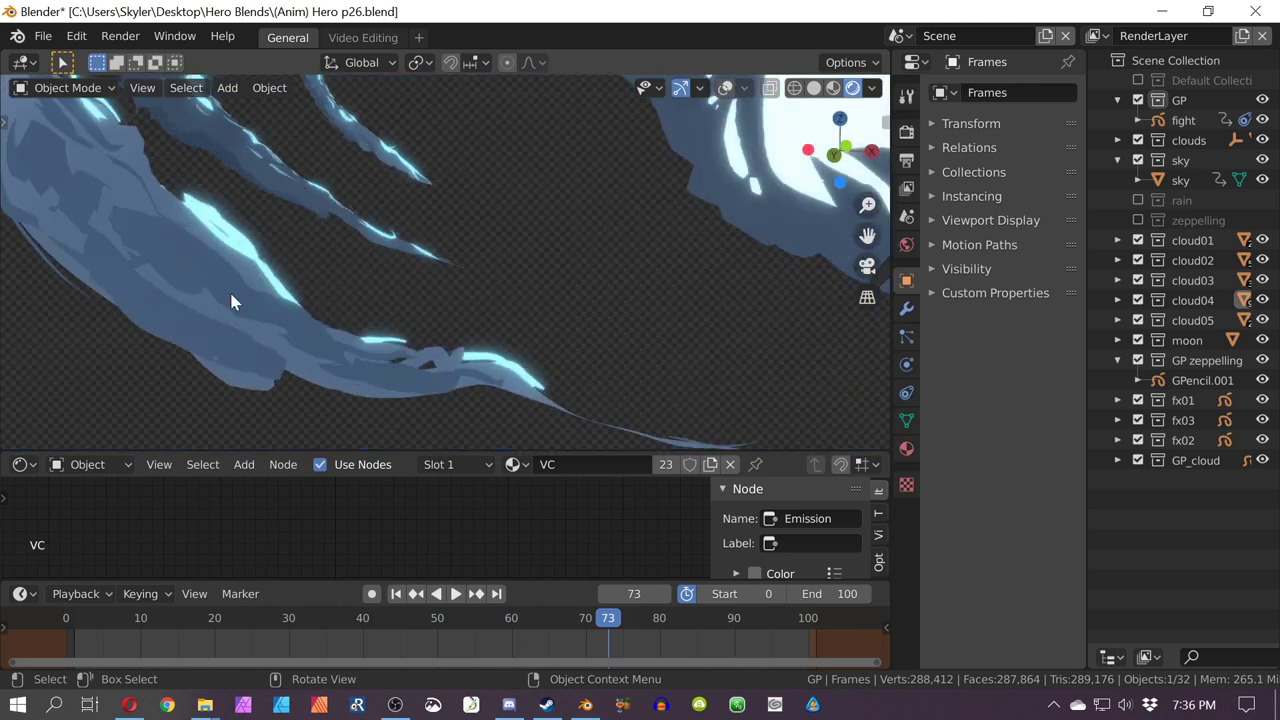
middle_click_drag(231, 300, 493, 297, "shift")
scroll(493, 297, "up", 2)
left_click(493, 297)
key("g")
right_click(533, 293)
left_click(533, 293)
key("g")
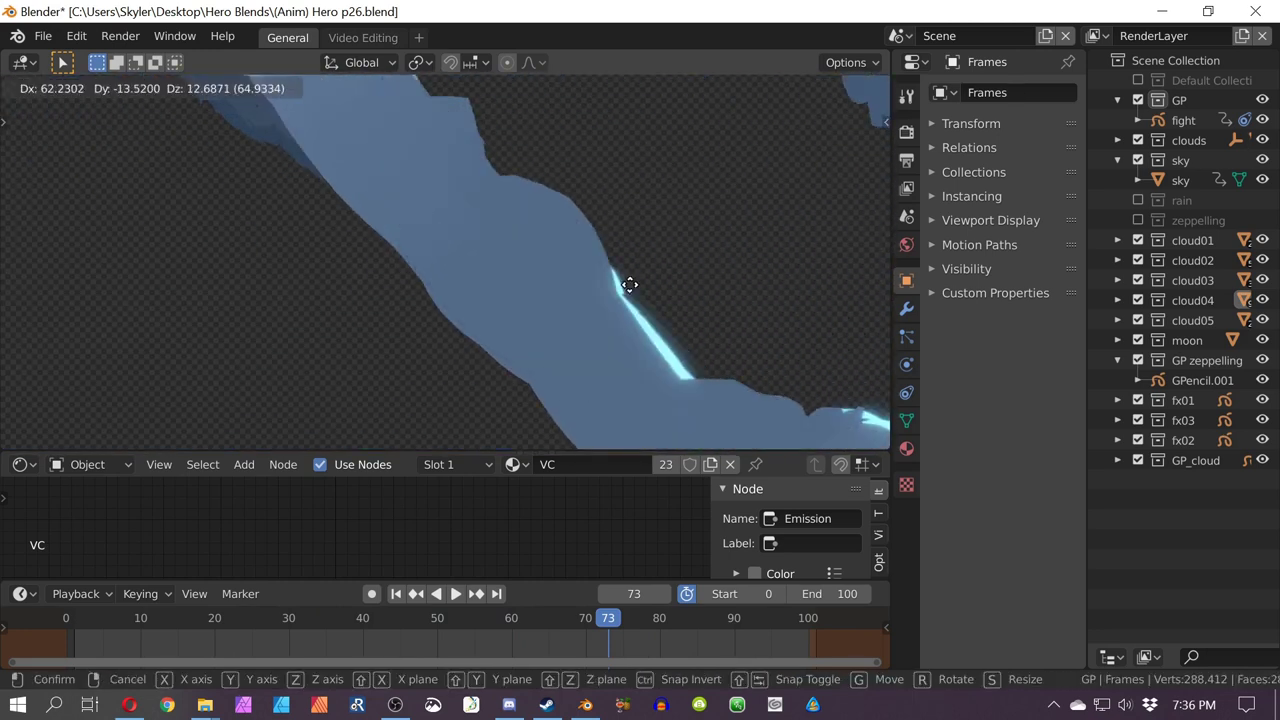
left_click(605, 275)
mouse_move(610, 272)
middle_mouse_down()
mouse_move(626, 263)
mouse_move(500, 303)
mouse_move(393, 300)
mouse_move(397, 234)
mouse_move(494, 280)
mouse_move(474, 246)
mouse_move(491, 229)
mouse_move(560, 250)
middle_mouse_up()
key("shift+d")
left_click(570, 284)
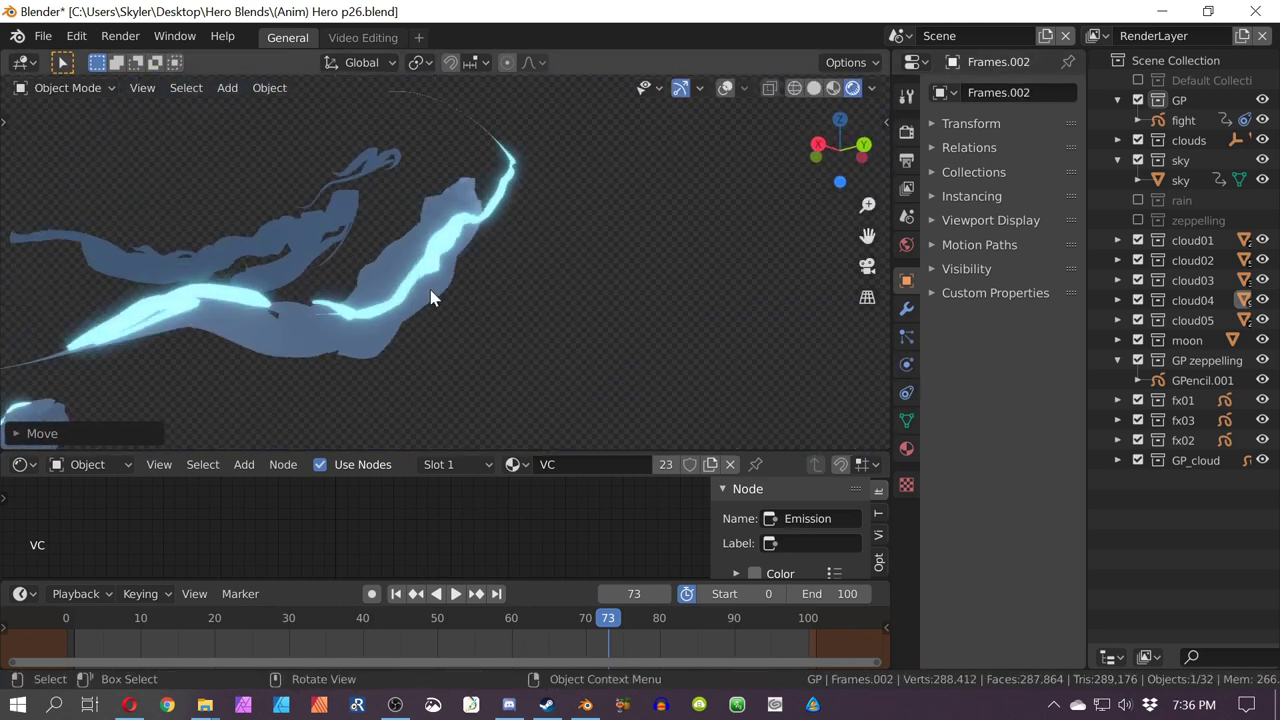
Step: Examine the Frames.002 cloud piece's shape and look through its physics, material and particle settings
middle_click_drag(432, 297, 634, 314)
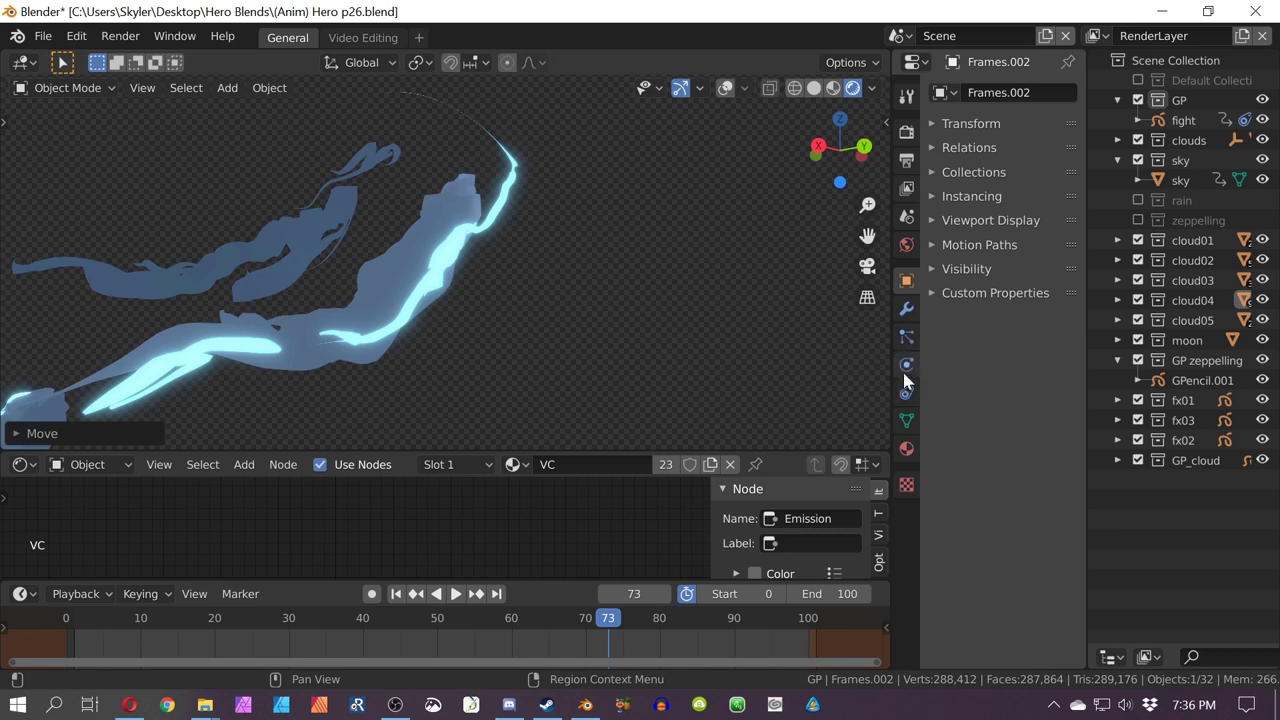
left_click(906, 422)
left_click(906, 366)
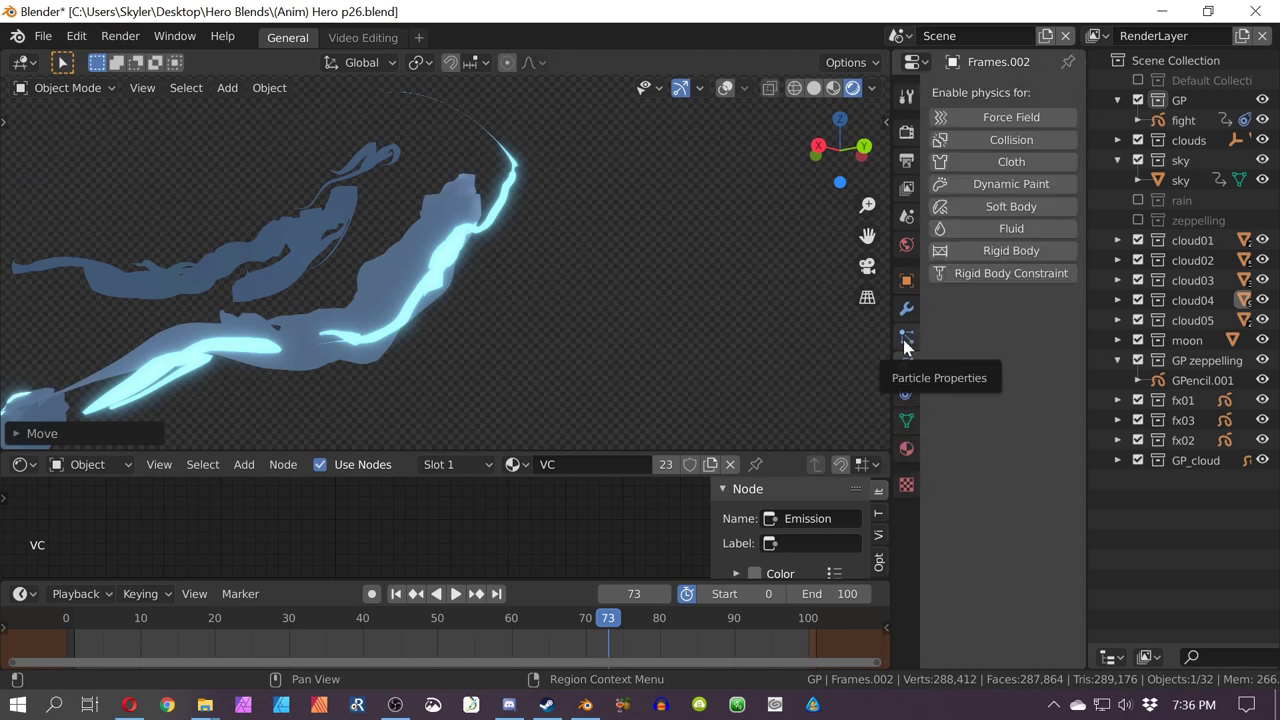
left_click(907, 281)
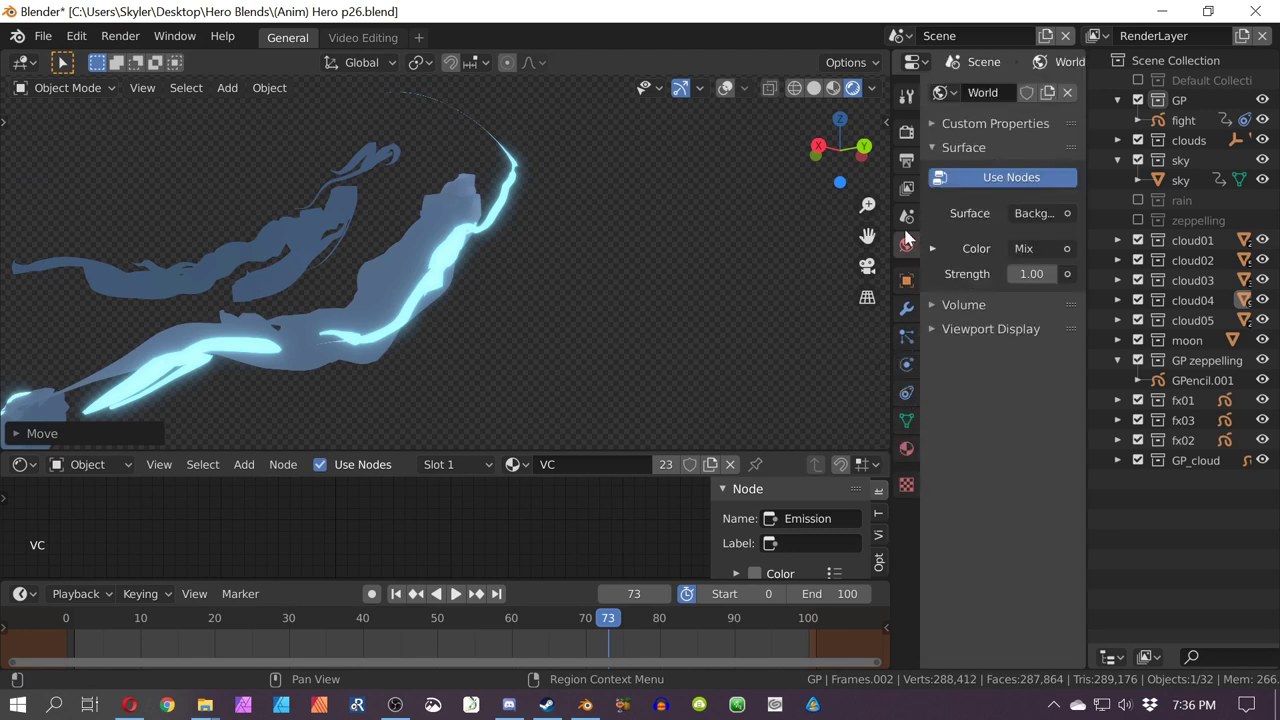
left_click(906, 216)
left_click(906, 449)
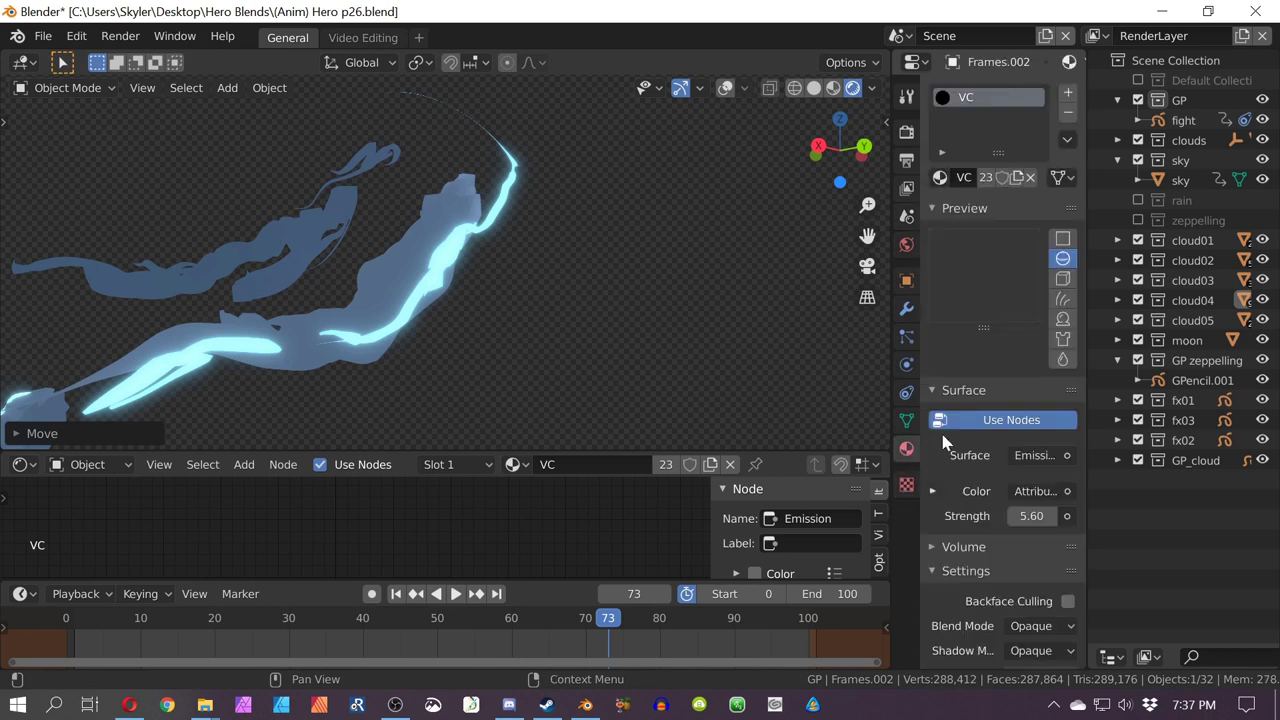
left_click(905, 310)
left_click(905, 333)
Step: Return to the camera view and play the zeppelin shot
mouse_move(520, 325)
middle_mouse_down()
mouse_move(437, 331)
mouse_move(457, 349)
mouse_move(543, 286)
mouse_move(428, 383)
mouse_move(366, 340)
mouse_move(447, 225)
mouse_move(547, 241)
mouse_move(551, 294)
mouse_move(580, 300)
mouse_move(652, 264)
middle_mouse_up()
key("KP_0")
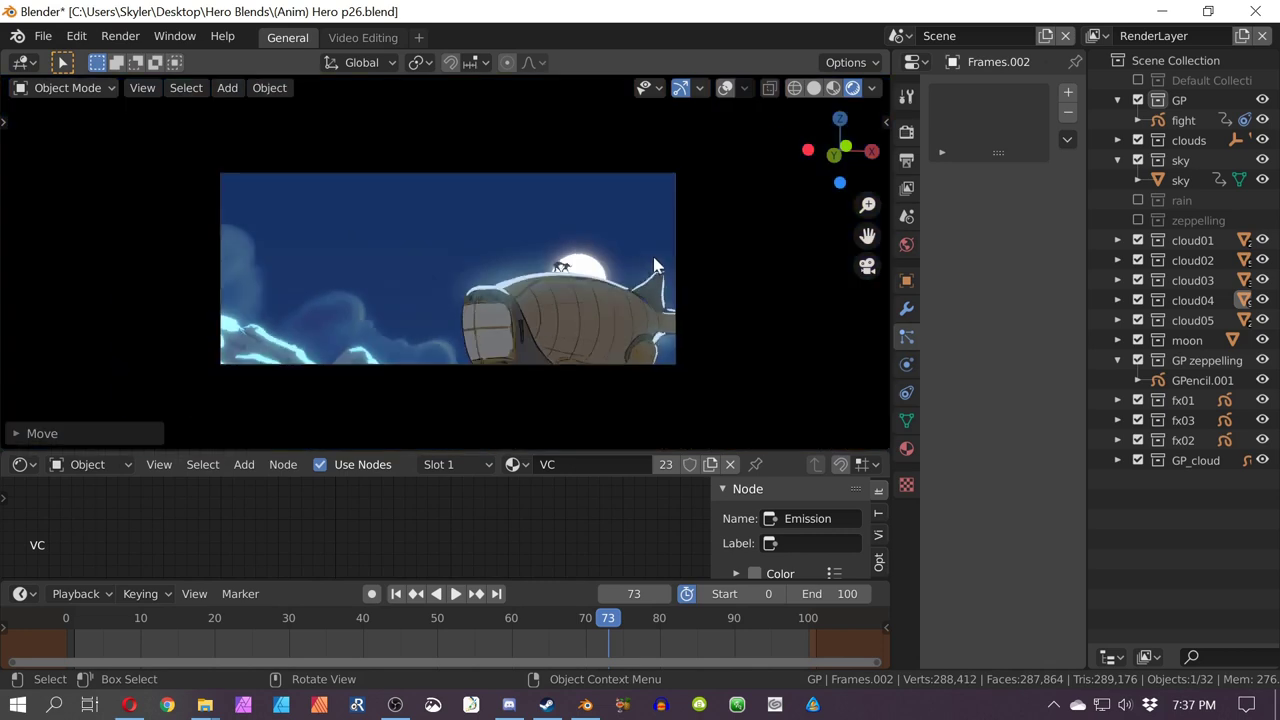
key("space")
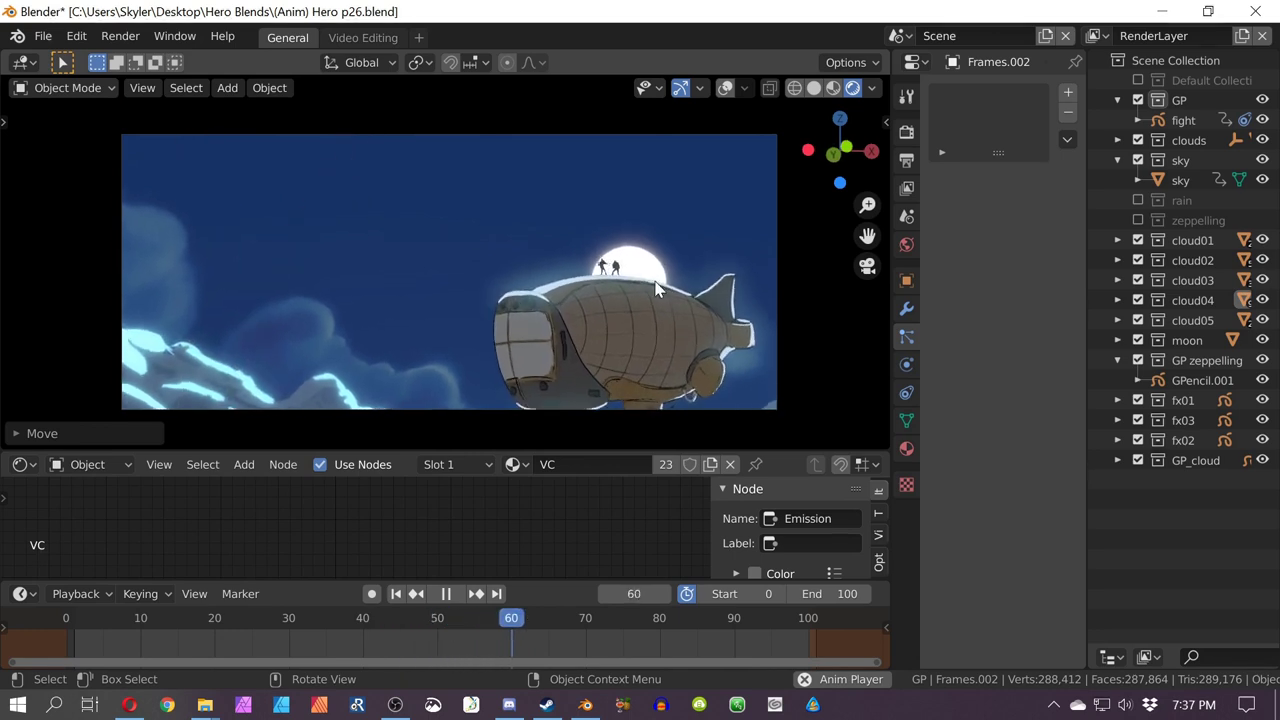
Step: Pause playback and examine the arrangement of the clouds, lightning and fighters from outside the camera view
key("space")
middle_click_drag(675, 280, 568, 294)
scroll(568, 294, "down", 6)
scroll(565, 280, "up", 3)
scroll(466, 309, "up", 6)
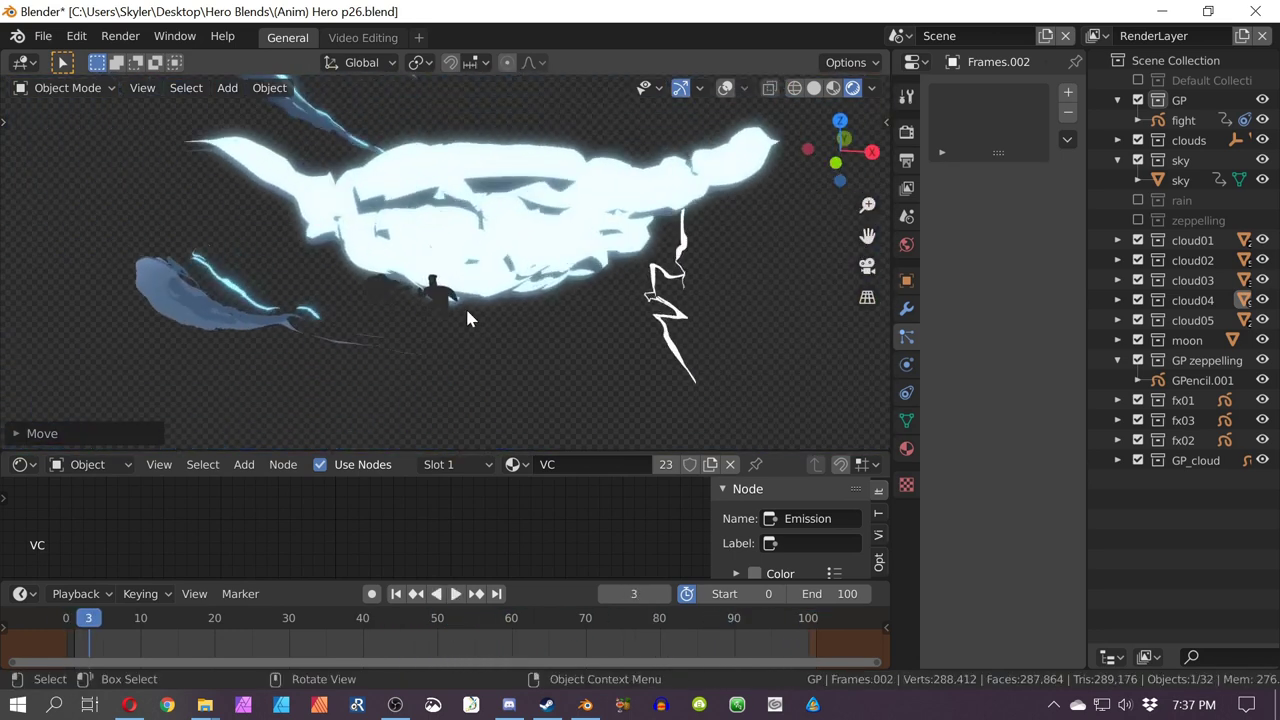
scroll(515, 260, "down", 4)
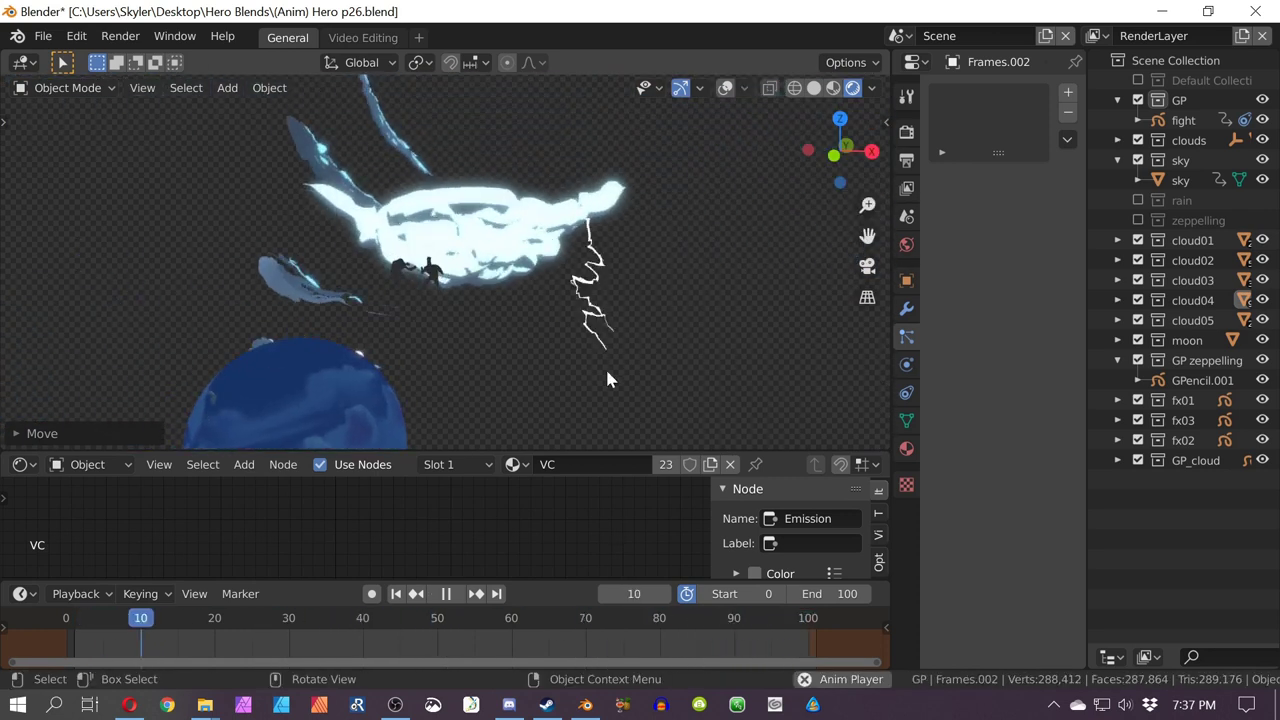
Step: Pause at frame 29 and select the fight.001 drawing of the two silhouetted fighters, undoing the mistaken cloud selection
key("space")
scroll(528, 345, "up", 4)
middle_click_drag(424, 341, 514, 292)
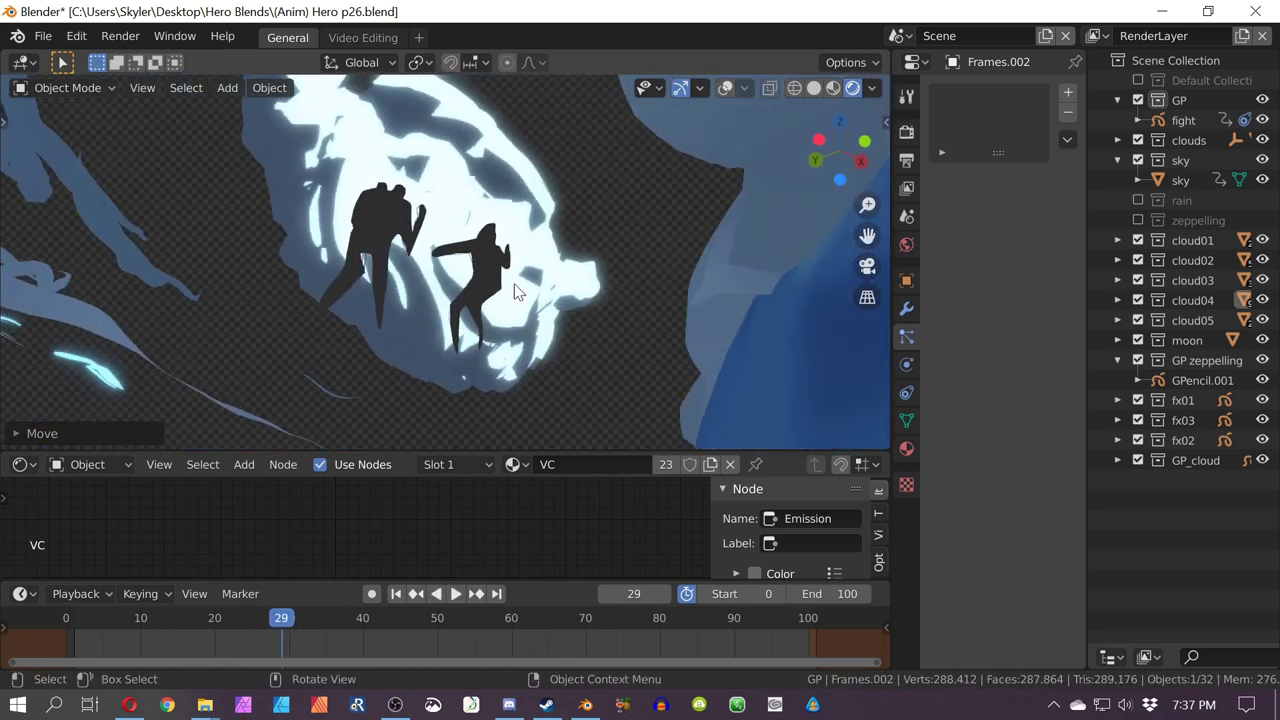
left_click(514, 292)
scroll(878, 383, "up", 1)
left_click(878, 383)
left_click(907, 421)
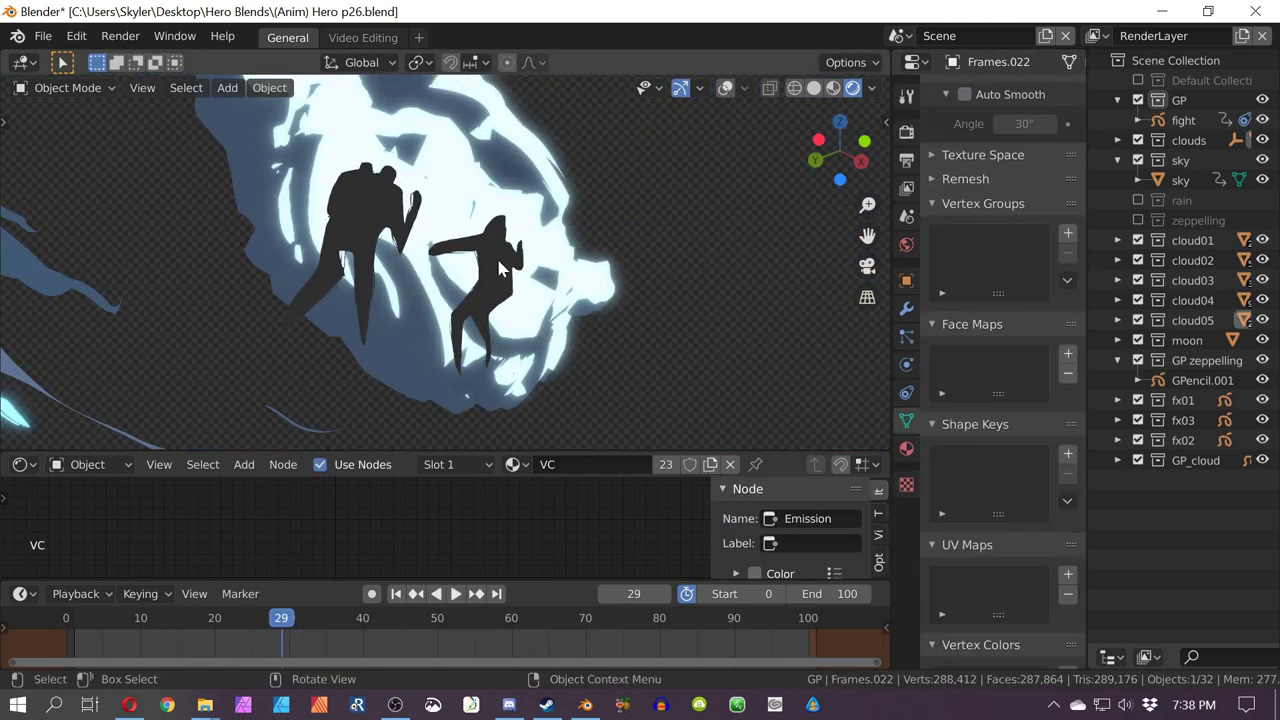
key("ctrl+z")
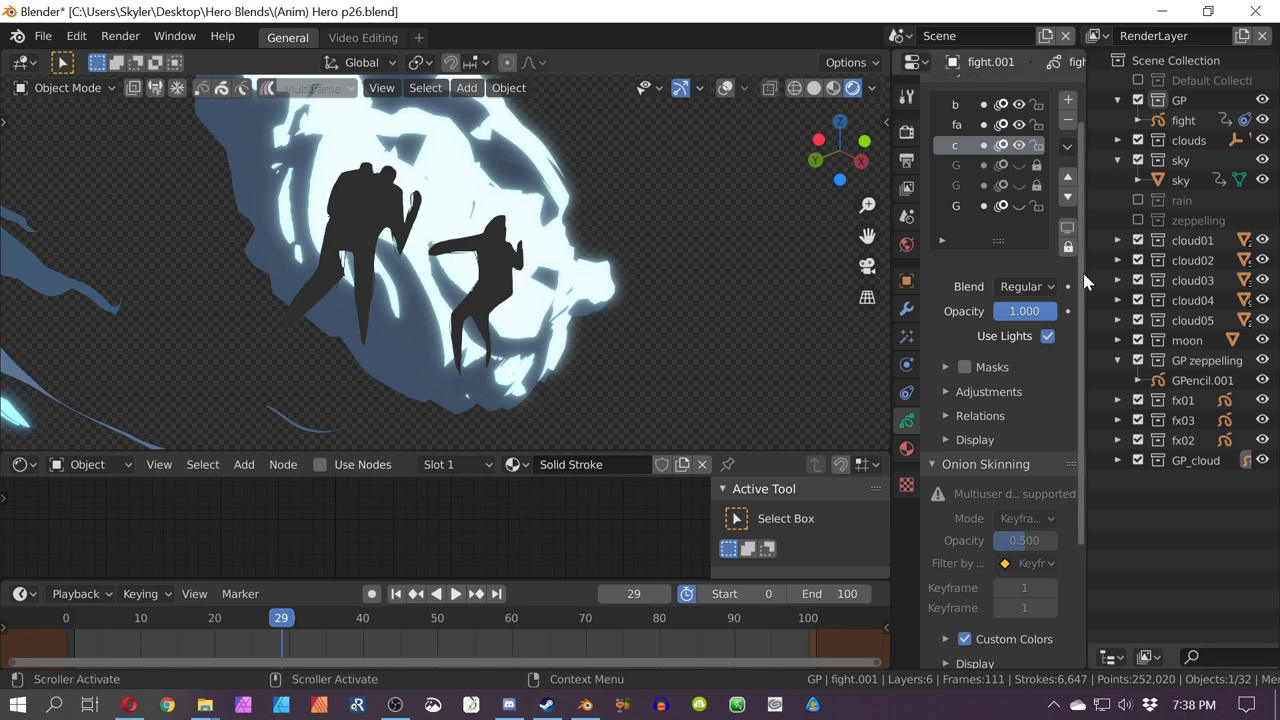
Step: Widen the layer list, hide the bane, farcuad and color layers, and play the shot with GP_Layer.001 shown
left_click_drag(1088, 271, 1206, 271)
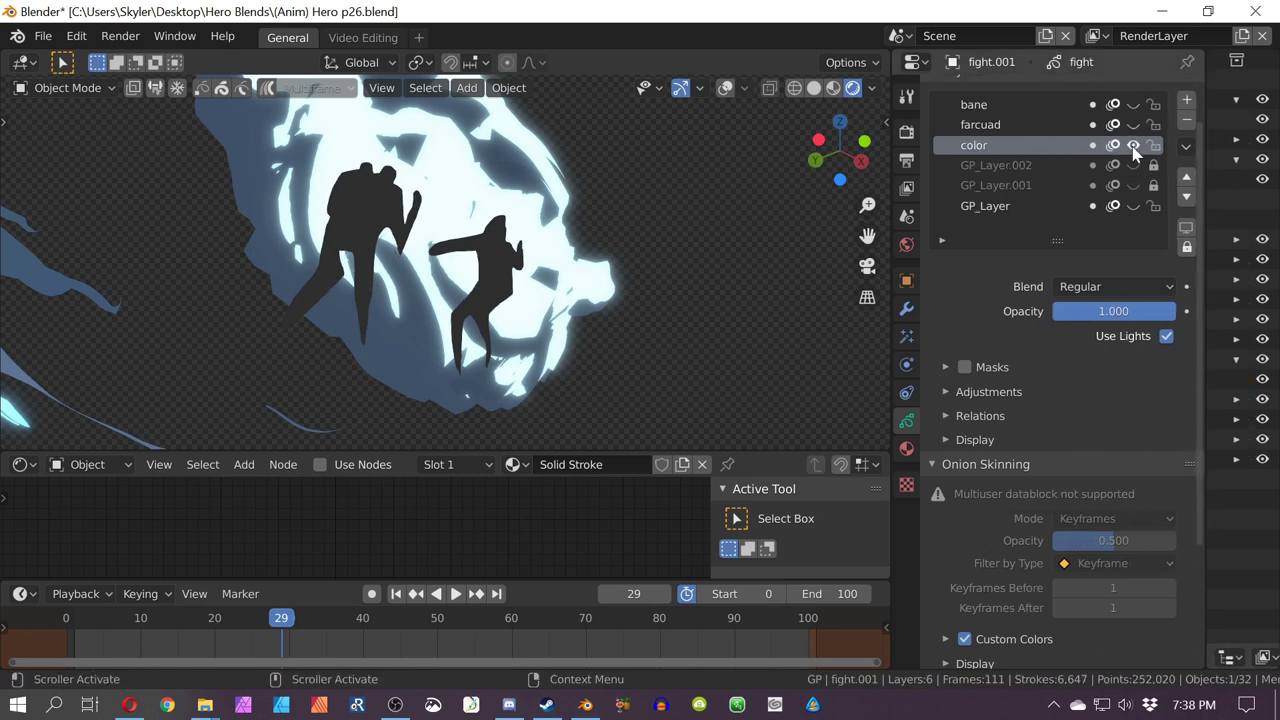
left_click(1132, 206)
key("space")
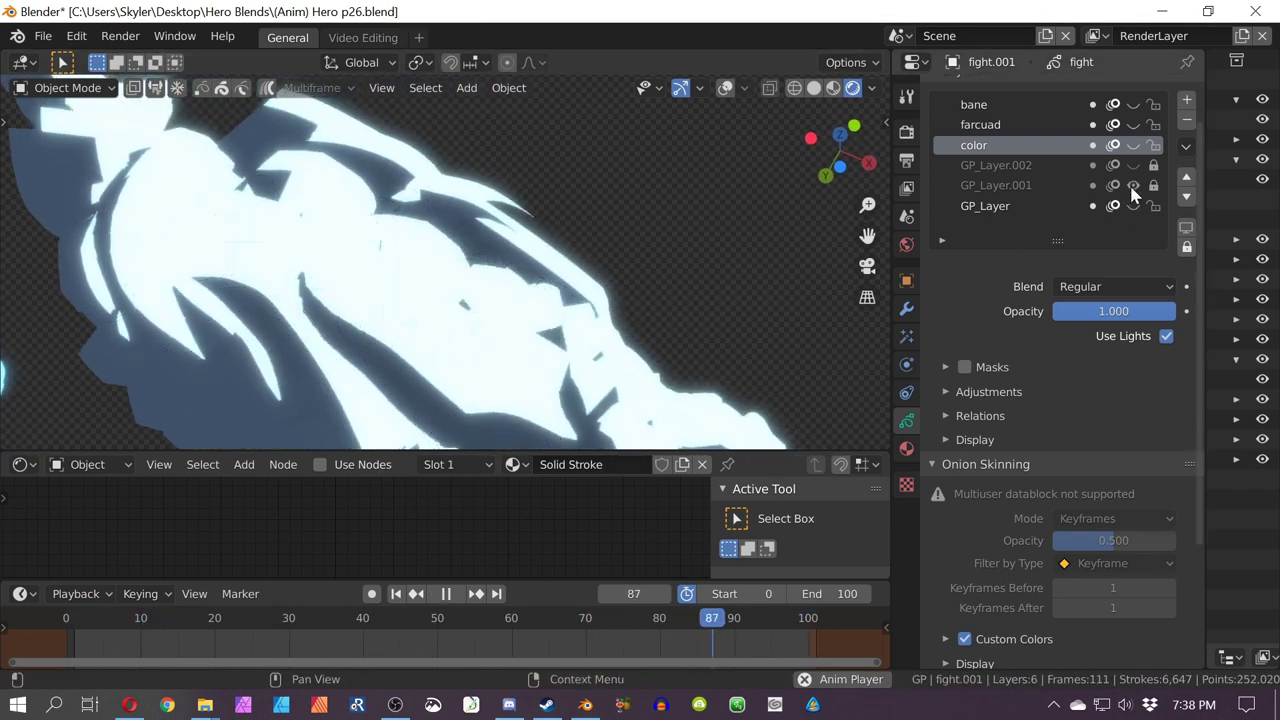
mouse_move(782, 241)
middle_mouse_down()
mouse_move(686, 258)
mouse_move(600, 309)
middle_mouse_up()
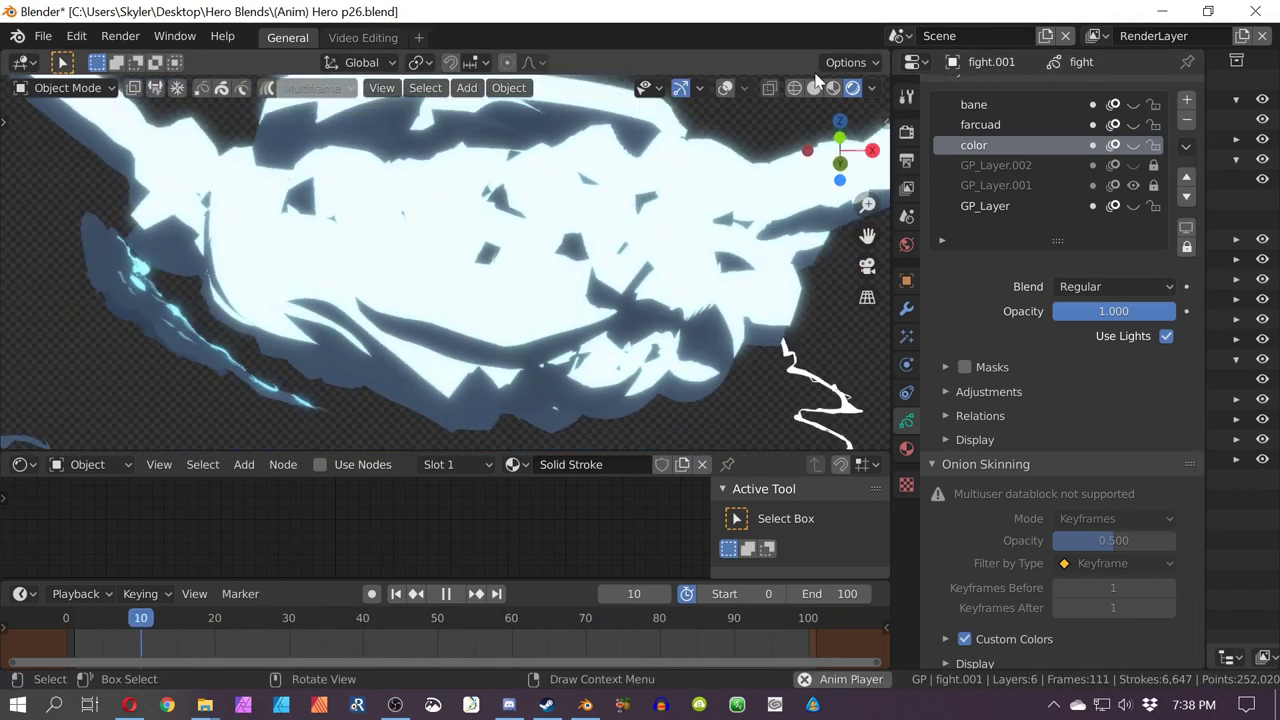
Step: Switch the viewport to solid shading and show the GP_Layer.002 sketch of the fighters in place of GP_Layer.001
left_click(813, 87)
mouse_move(596, 190)
middle_mouse_down()
mouse_move(519, 293)
mouse_move(460, 297)
mouse_move(400, 223)
mouse_move(466, 294)
mouse_move(449, 237)
mouse_move(379, 238)
middle_mouse_up()
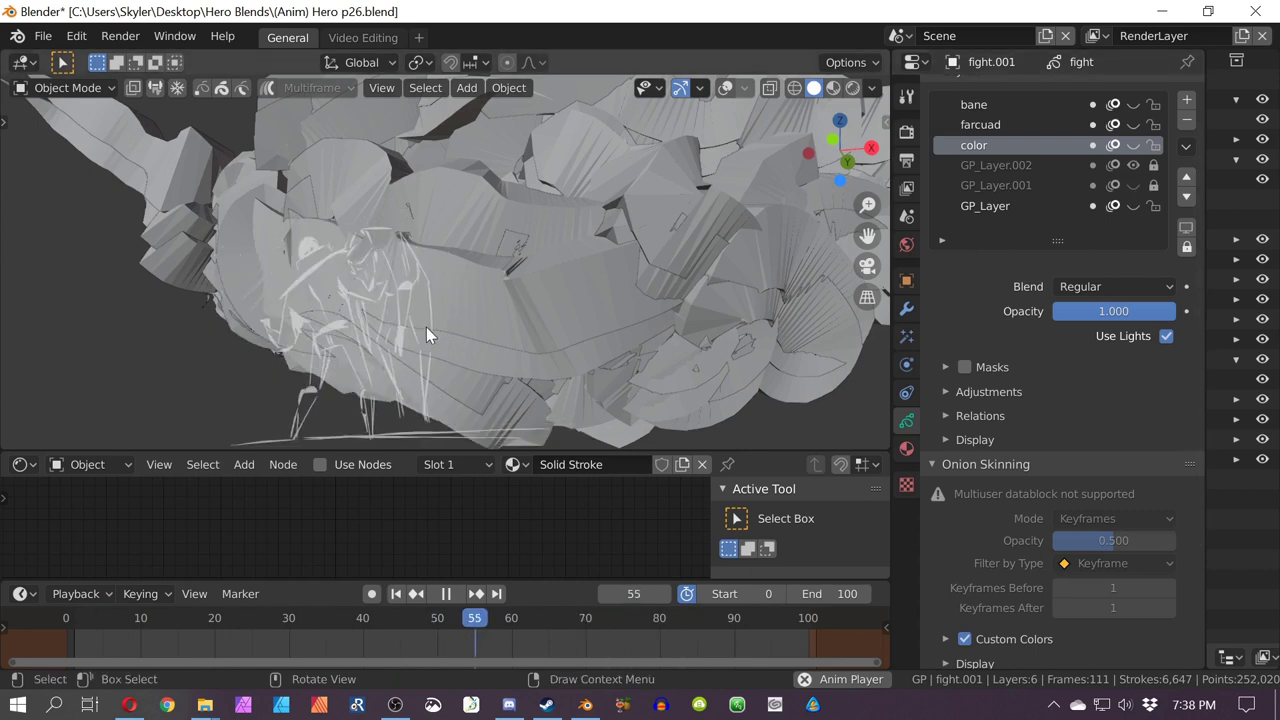
scroll(360, 293, "up", 2)
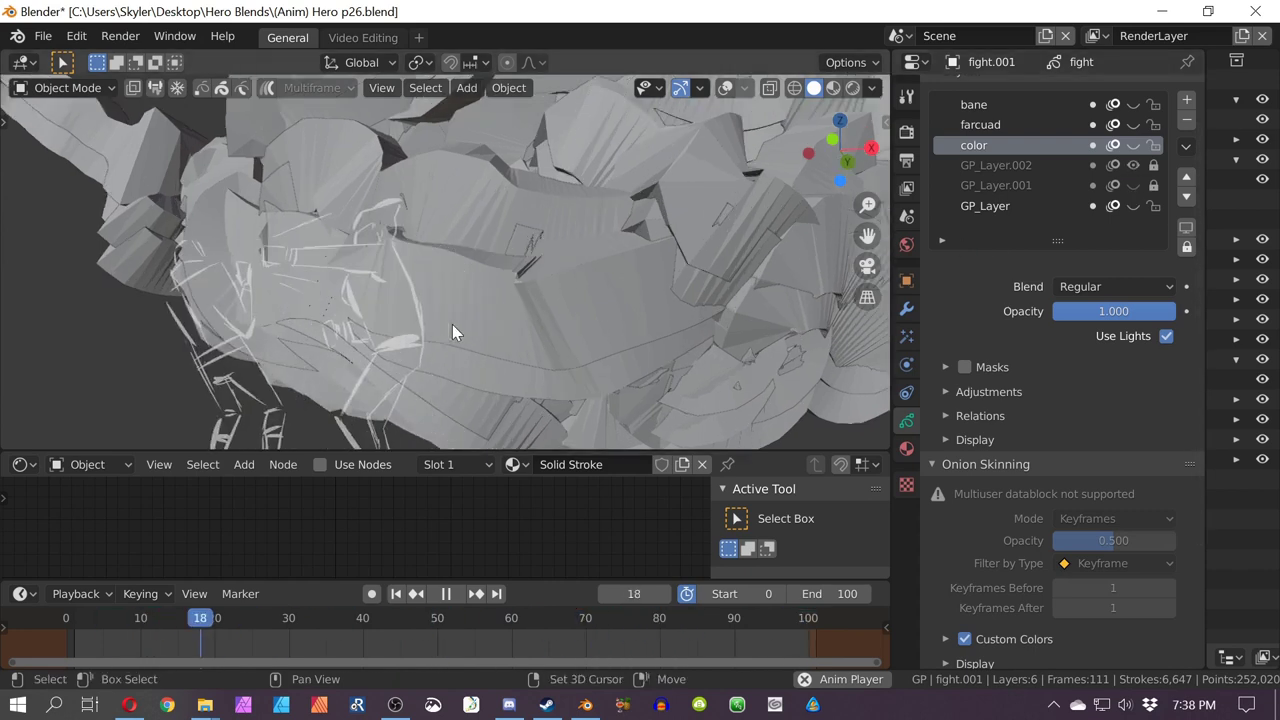
Step: Show the color layer in place of GP_Layer.002 and view the fighters' silhouettes in rendered shading
middle_click_drag(452, 324, 602, 237, "shift")
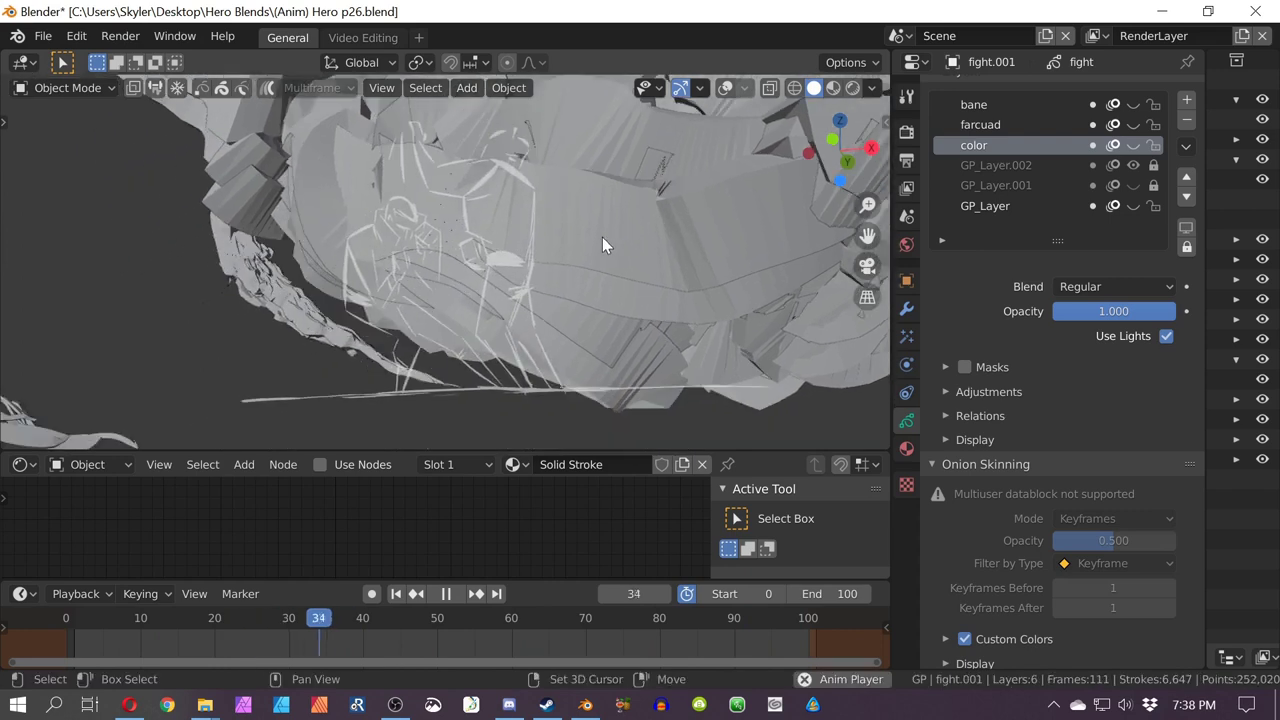
left_click(1133, 145)
middle_click_drag(523, 297, 572, 328)
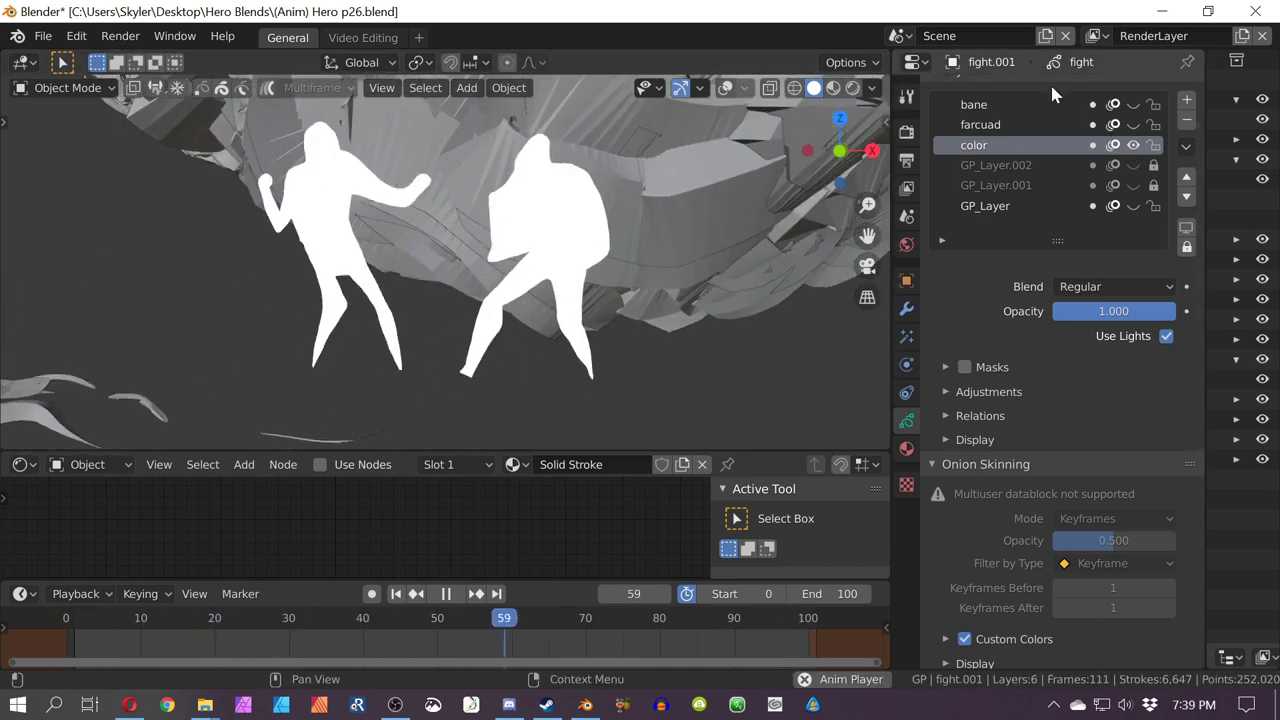
left_click(852, 87)
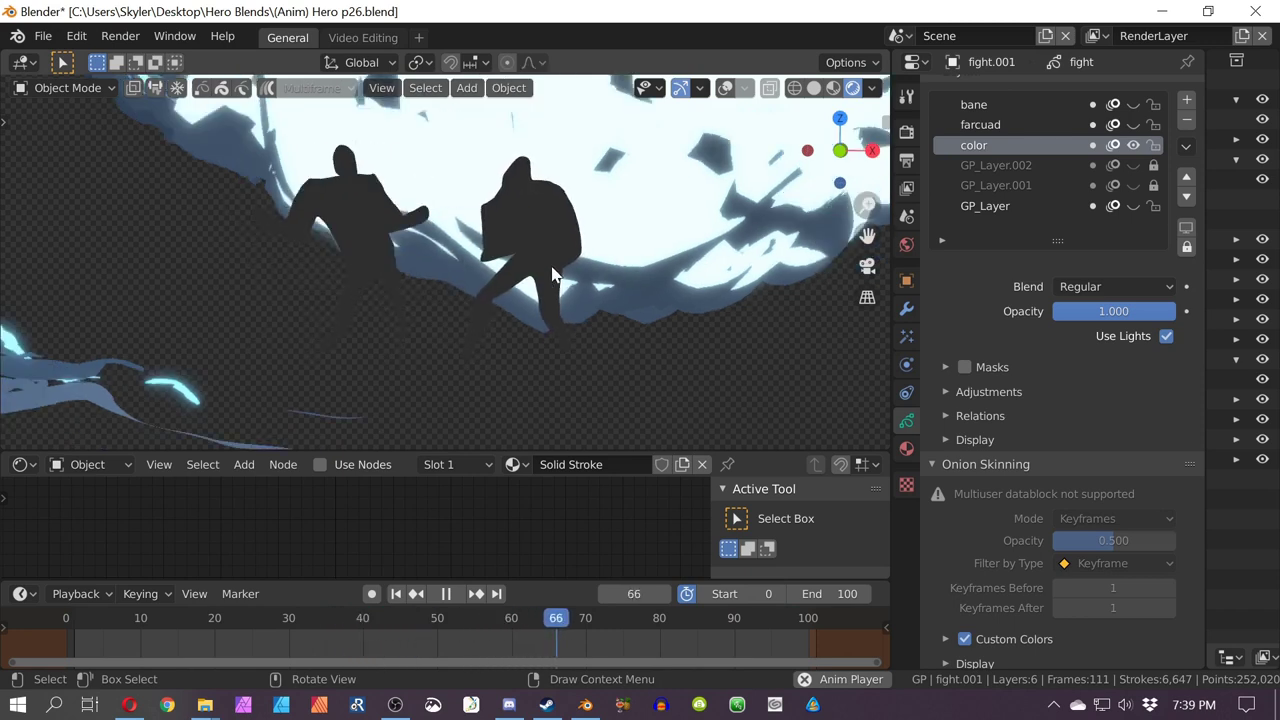
mouse_move(543, 292)
middle_mouse_down()
mouse_move(558, 240)
mouse_move(542, 240)
middle_mouse_up()
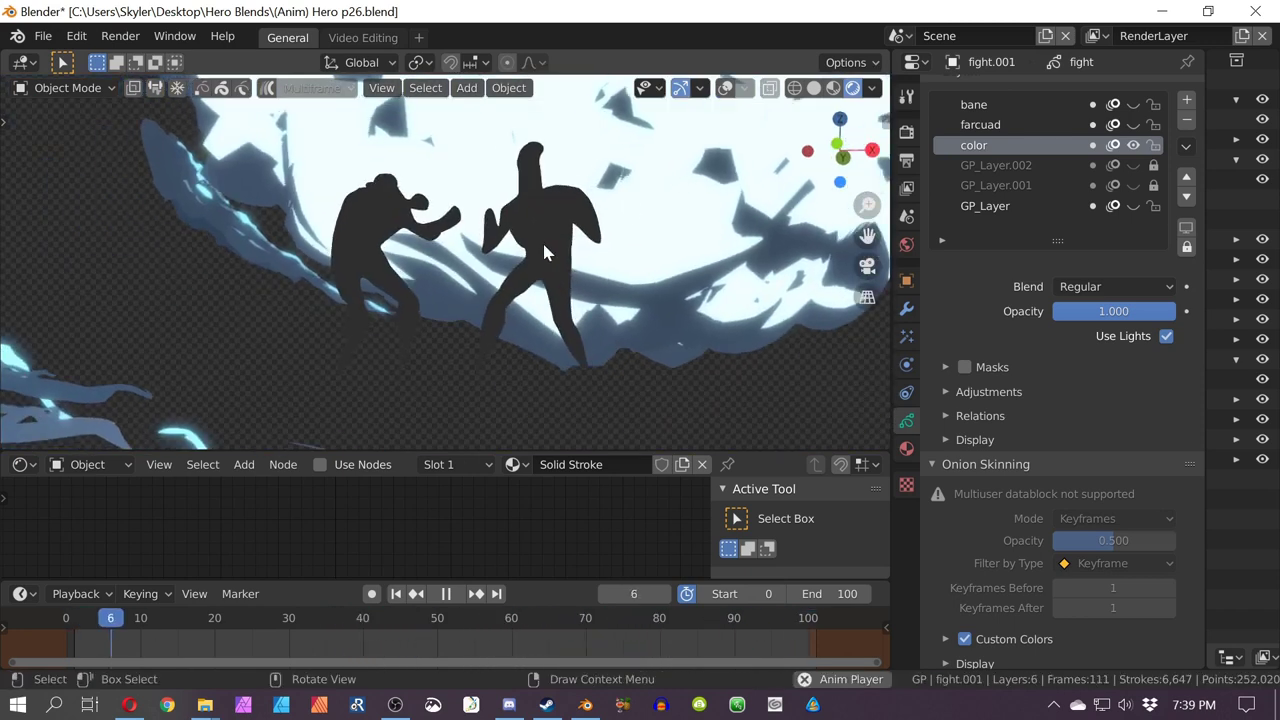
Step: Switch to solid shading, make farcuad the active layer, and view the farcuad and bane sketches one at a time without the color layer
left_click(814, 88)
left_click(1133, 145)
left_click(1133, 124)
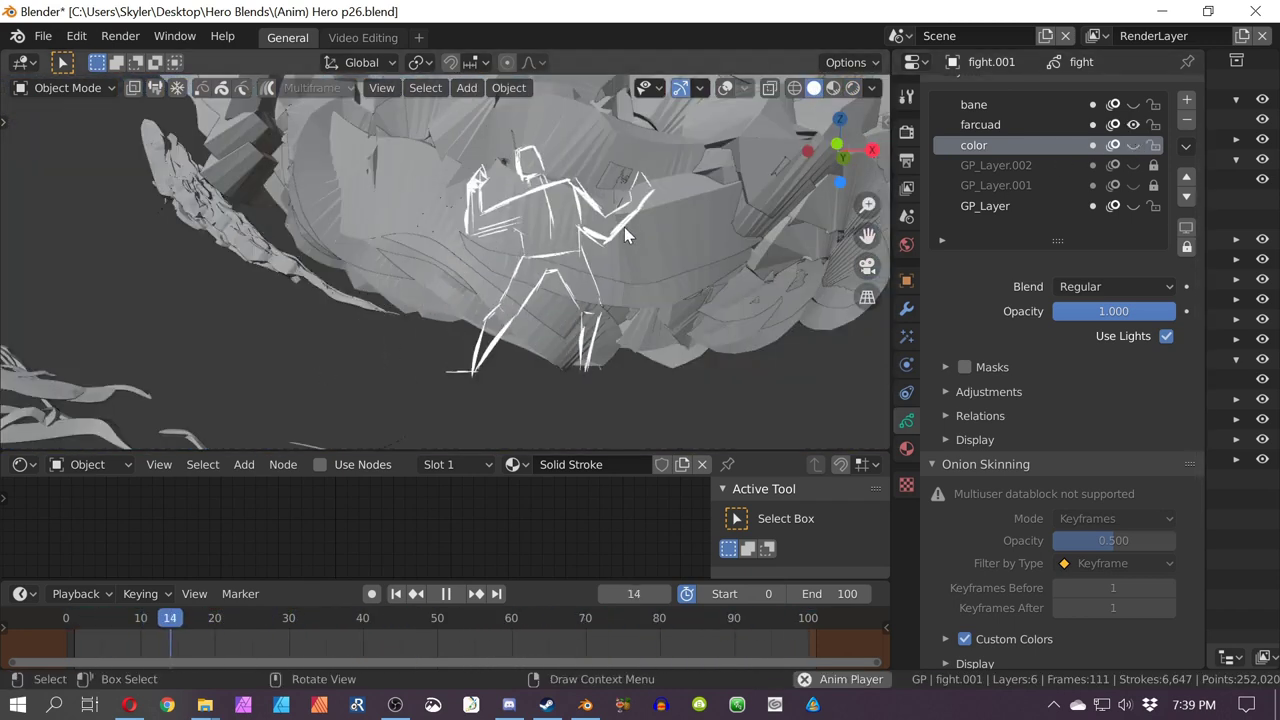
left_click(963, 128)
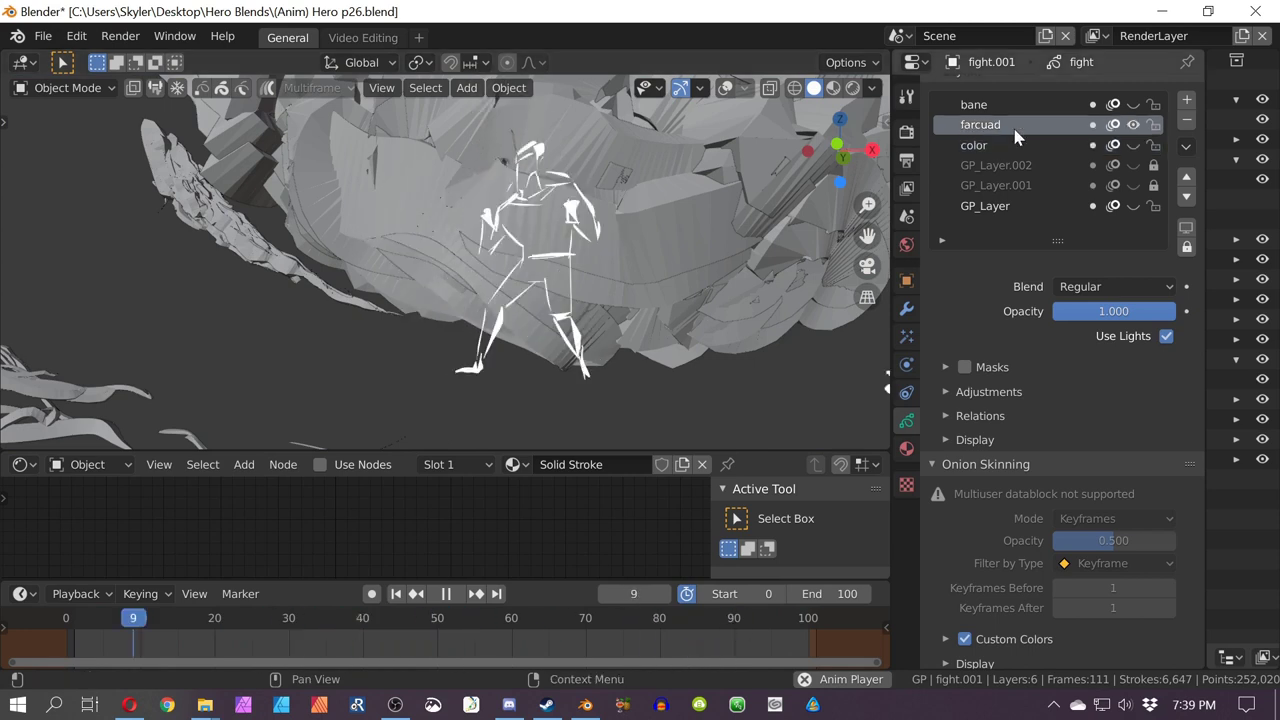
left_click(1133, 105)
middle_click_drag(480, 205, 473, 232)
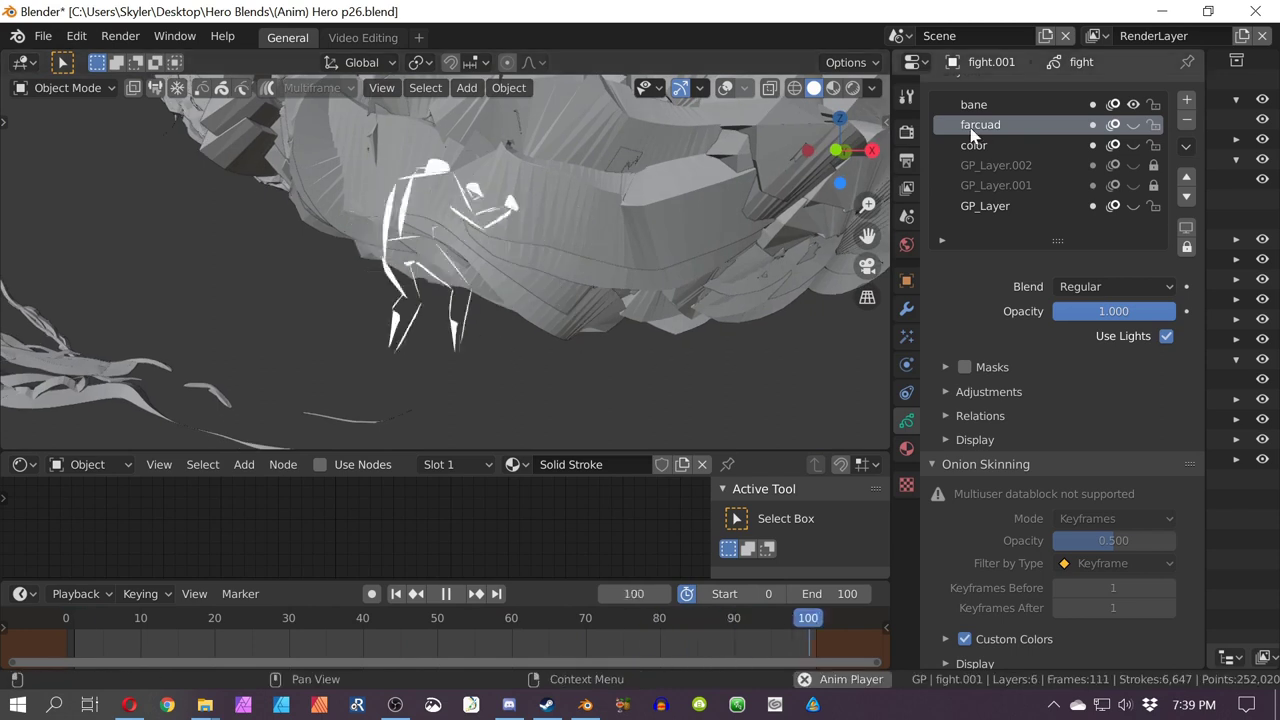
Step: Show the color layer of the fight drawing in place of the bane layer
left_click(1133, 104)
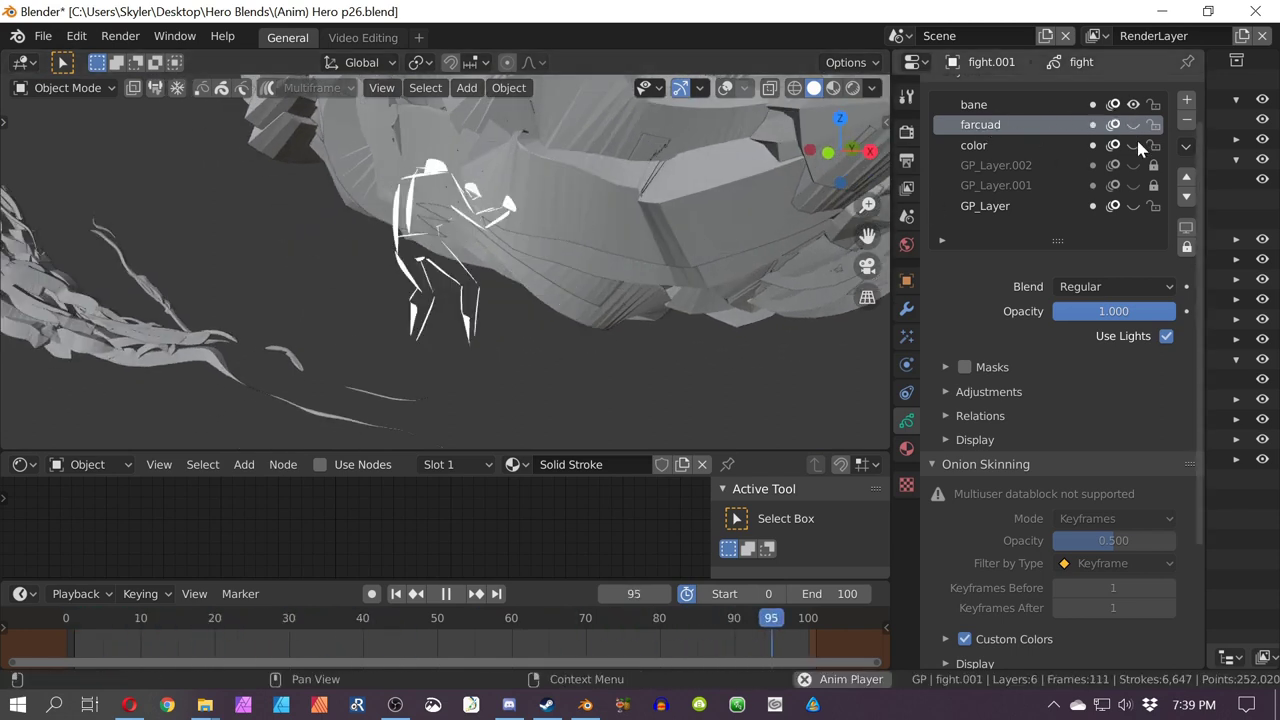
left_click(1133, 145)
middle_click_drag(585, 229, 616, 263)
scroll(616, 263, "down", 7)
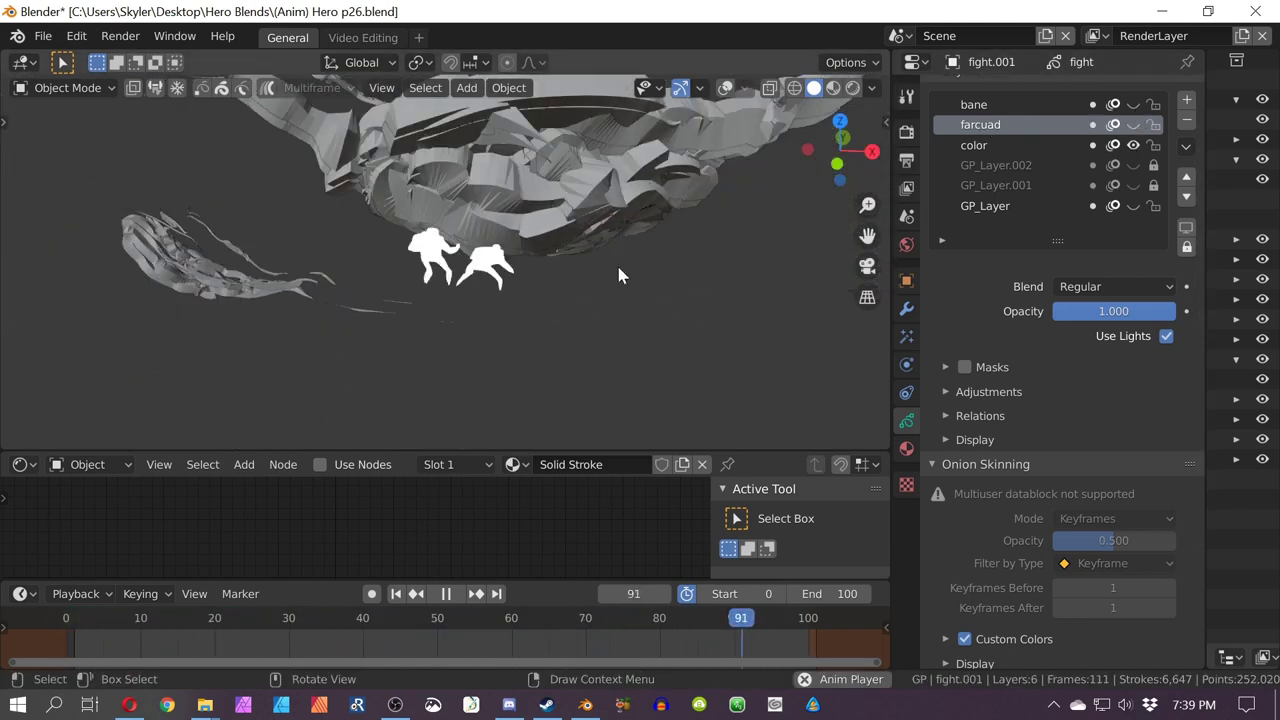
Step: Examine how the fighters, clouds, moon sphere and airship are arranged, from outside and through the camera
middle_click_drag(775, 295, 365, 333)
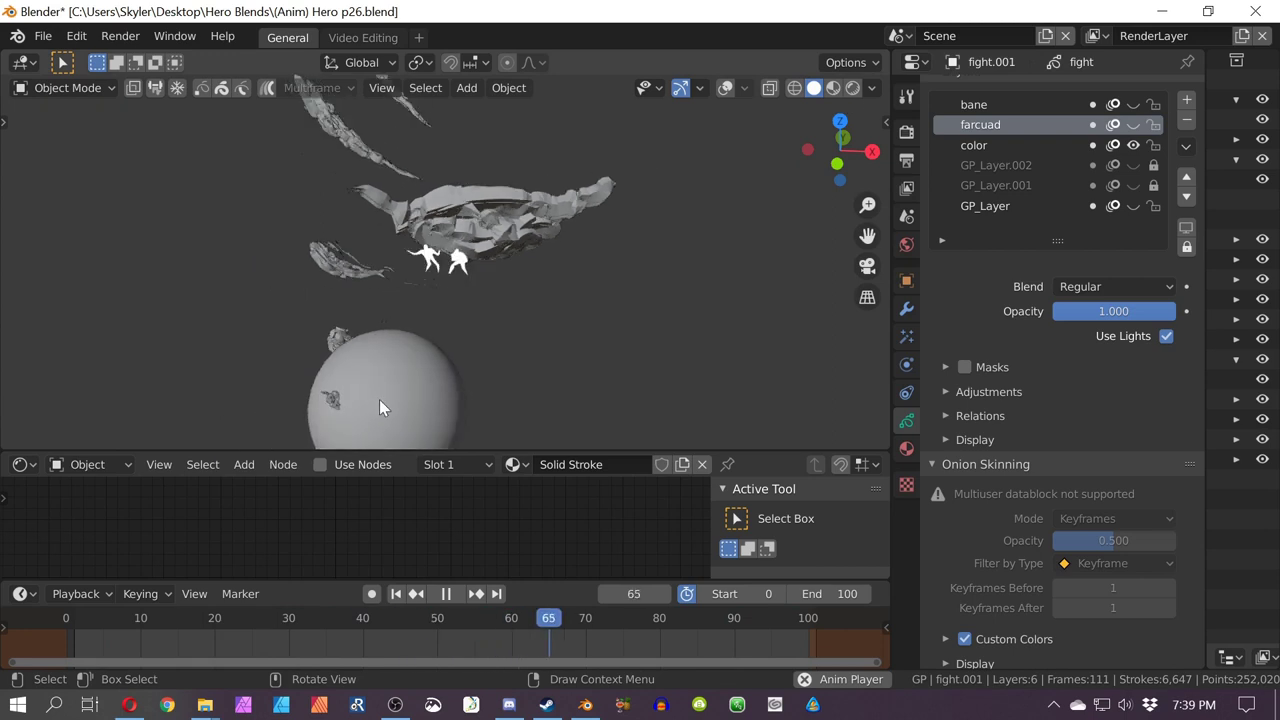
middle_click_drag(379, 399, 400, 365, "shift")
scroll(546, 167, "up", 6)
scroll(550, 273, "up", 4)
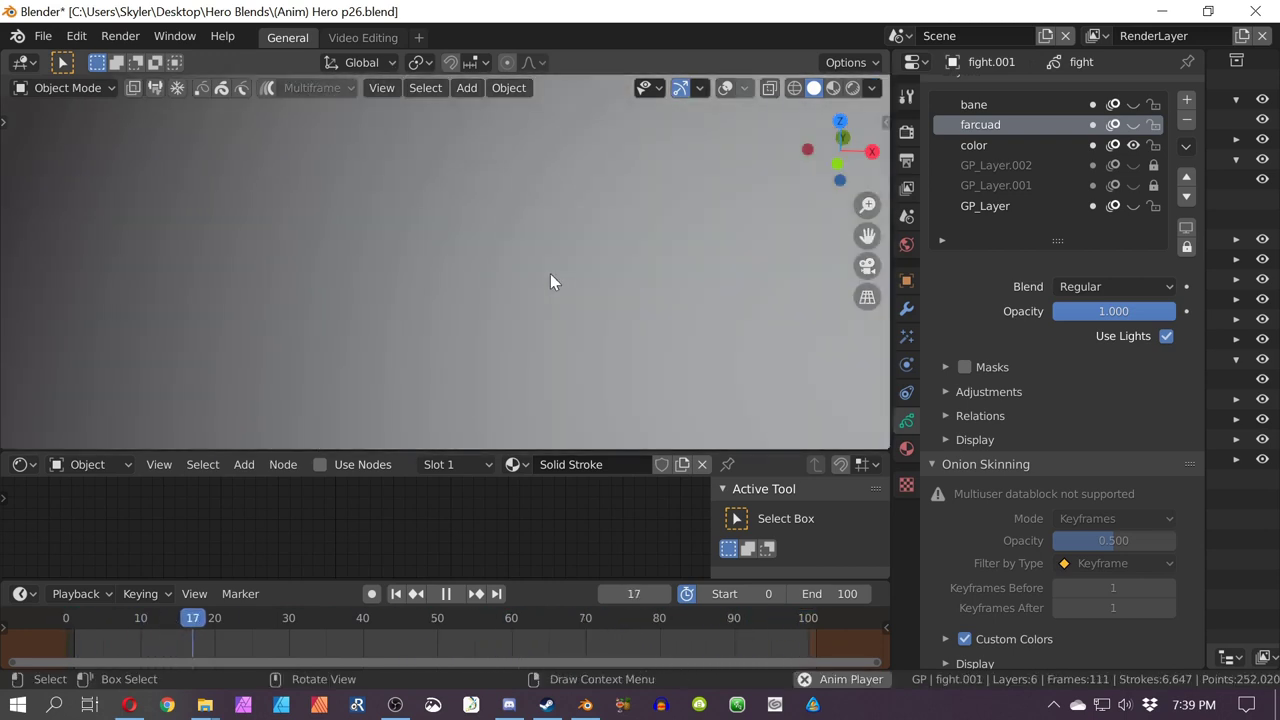
scroll(550, 273, "up", 2)
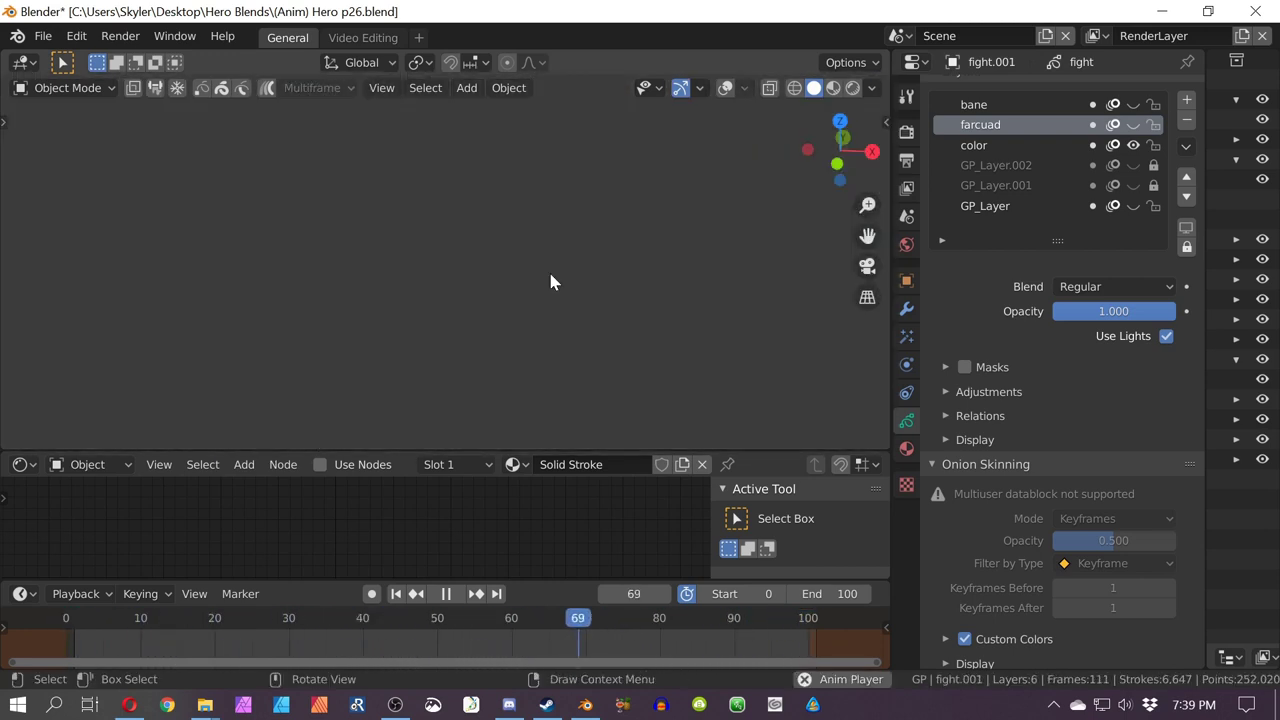
scroll(548, 270, "down", 7)
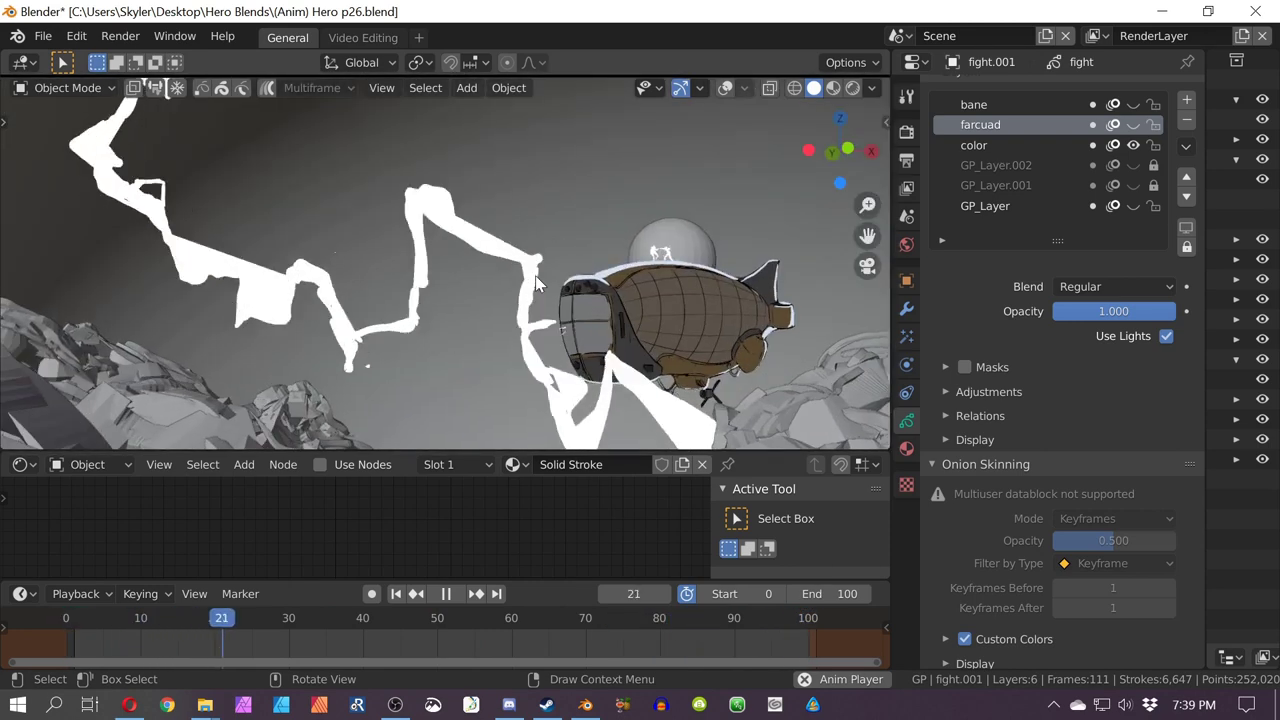
middle_click_drag(709, 297, 457, 299, "shift")
scroll(461, 263, "down", 1)
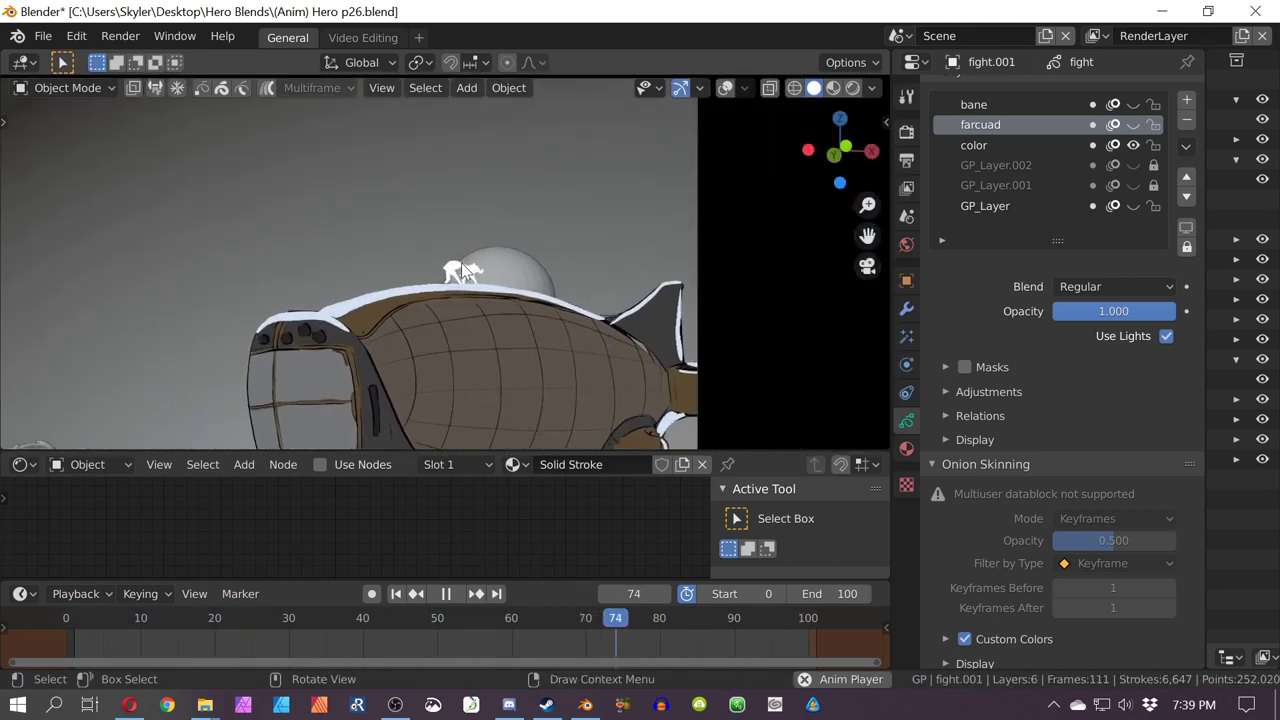
Step: Switch the viewport to rendered shading and focus on the fighters standing on top of the airship
left_click(852, 87)
scroll(432, 280, "down", 4)
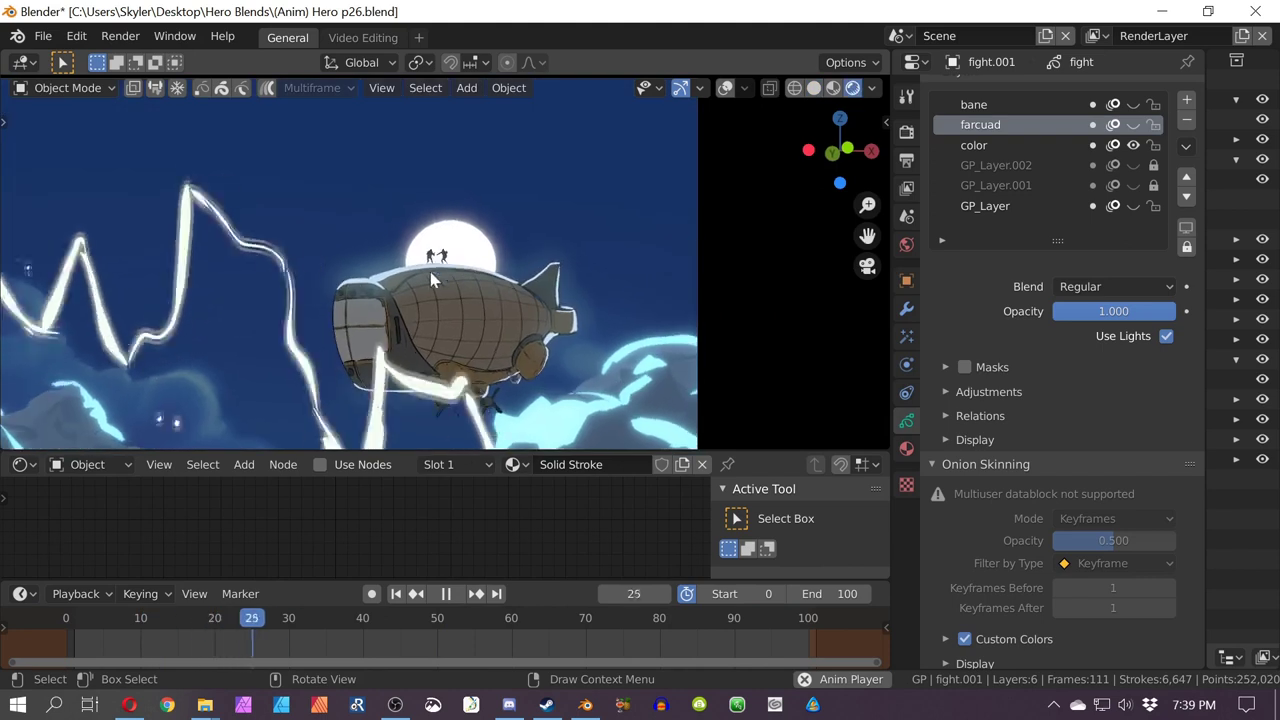
left_click(433, 268)
key("KP_Decimal")
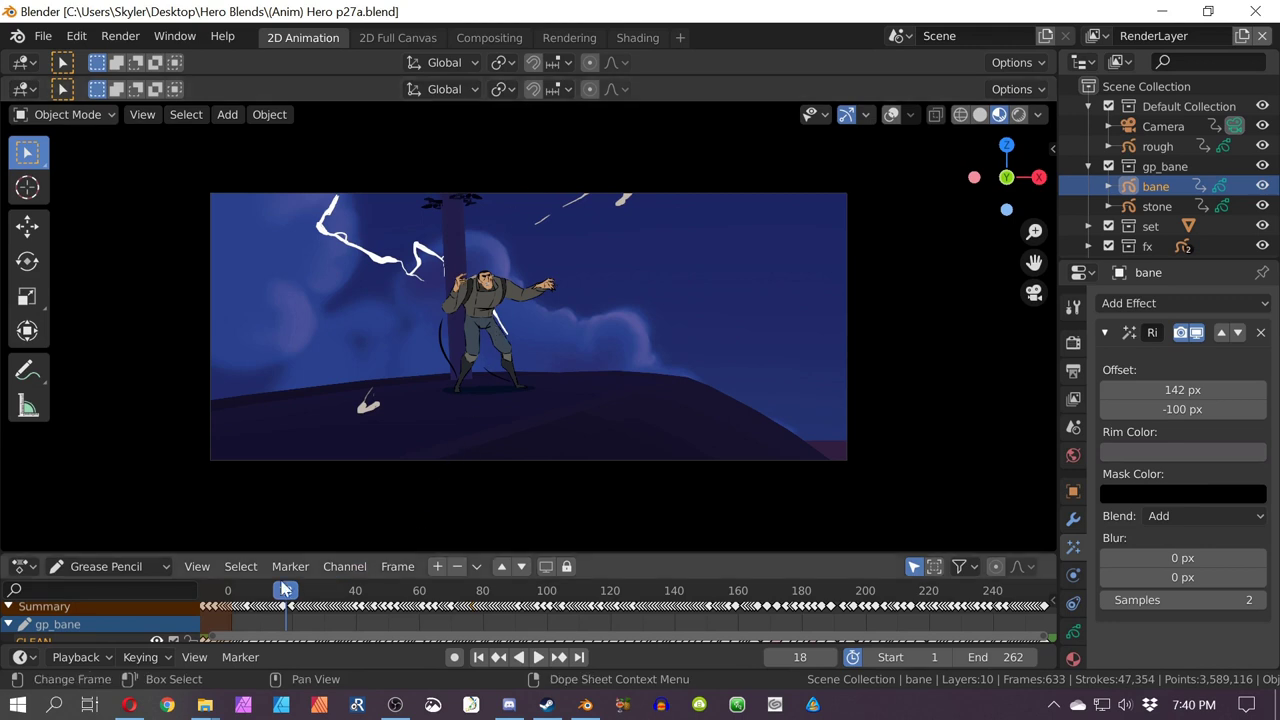
Step: Rewind the Hero p27a shot to the start and play it through the camera, pausing once at frame 161
left_click_drag(285, 591, 228, 604)
key("space")
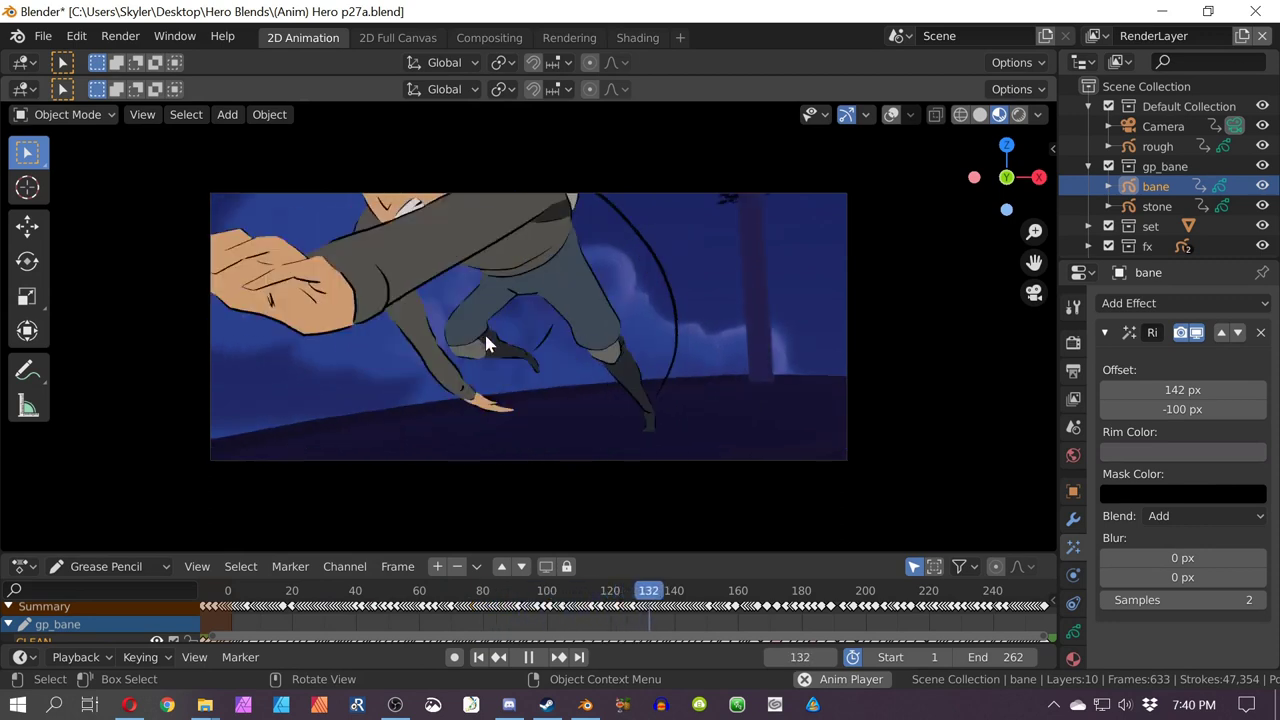
key("space")
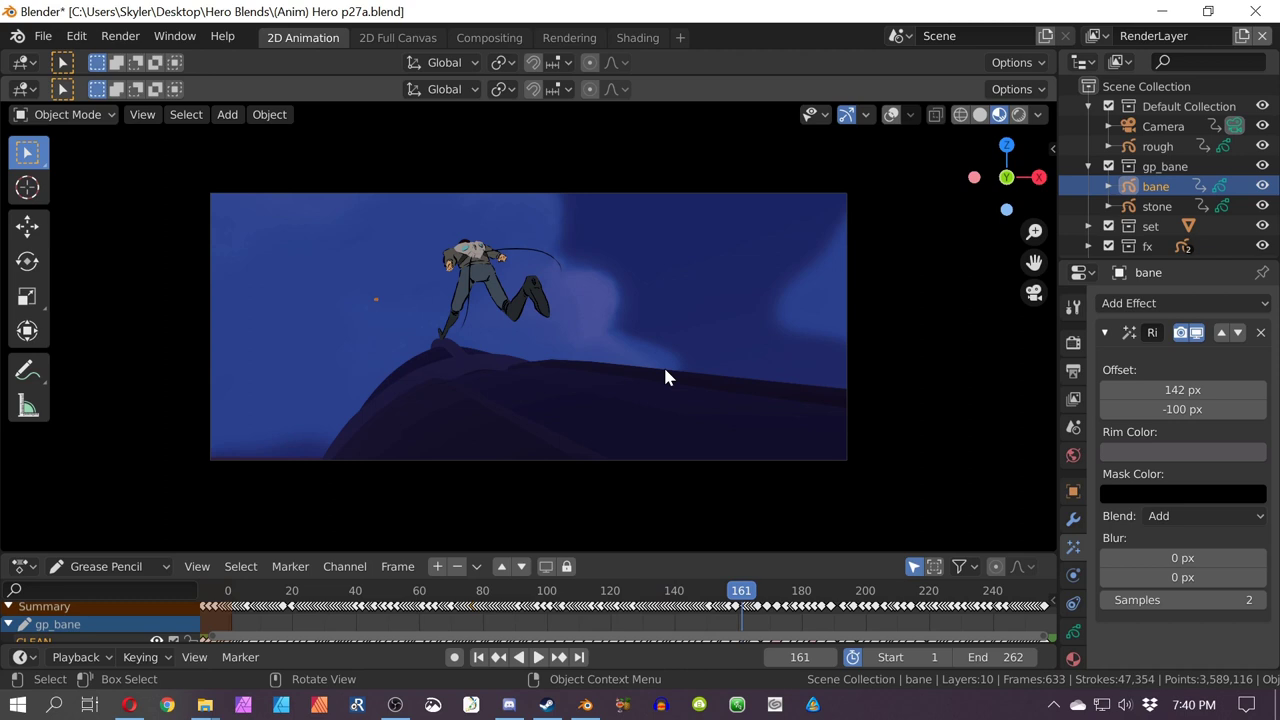
key("space")
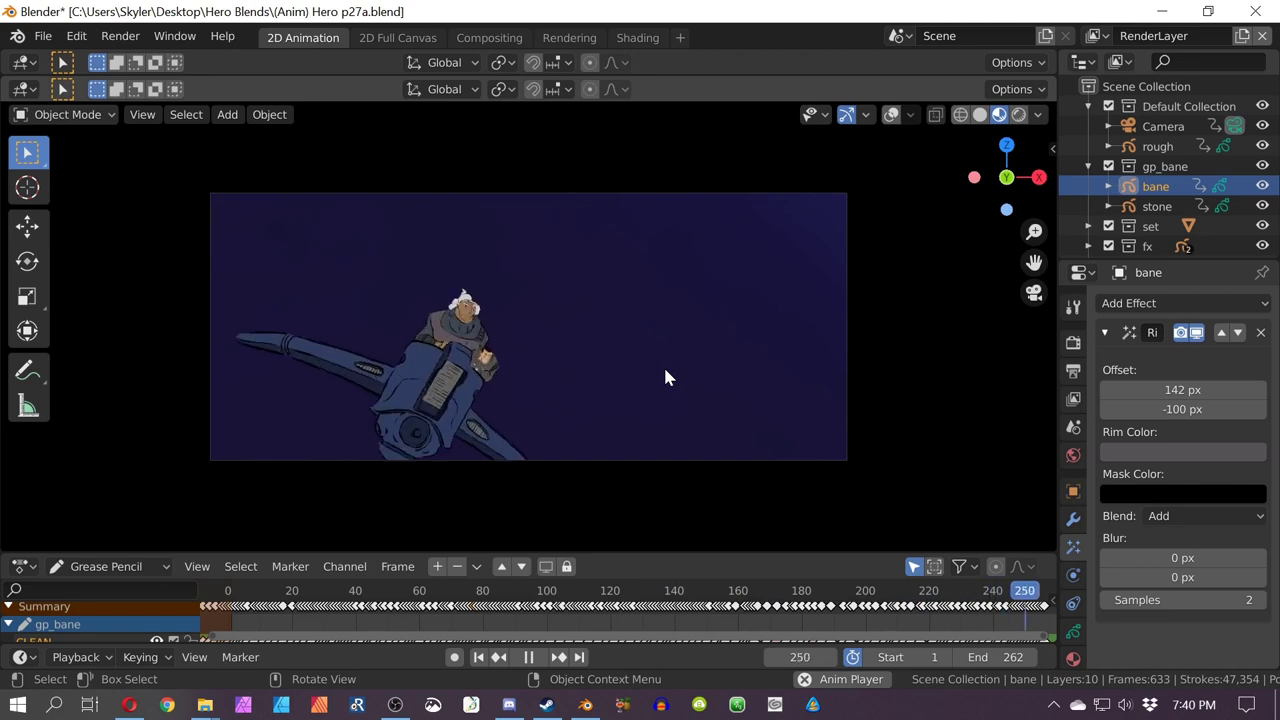
key("space")
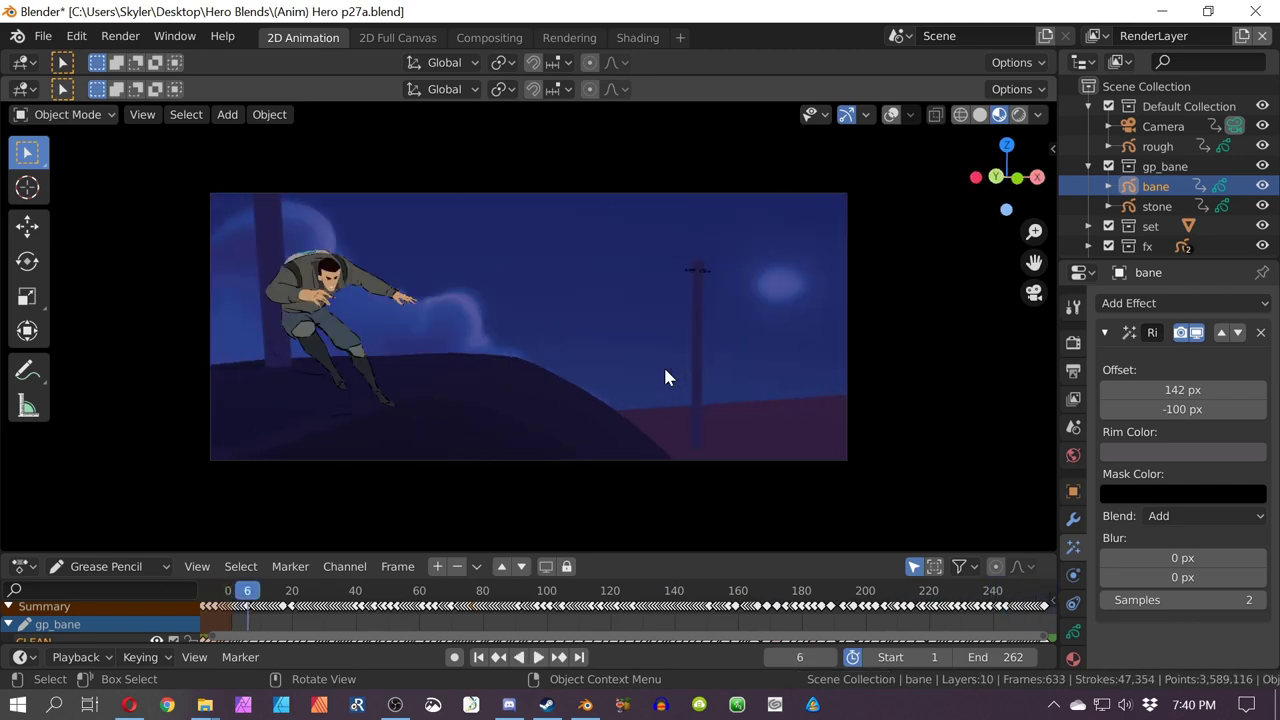
Step: Play the shot from outside the camera, pause at frame 192 to examine the set around bane, and return to the camera view
scroll(665, 369, "down", 2)
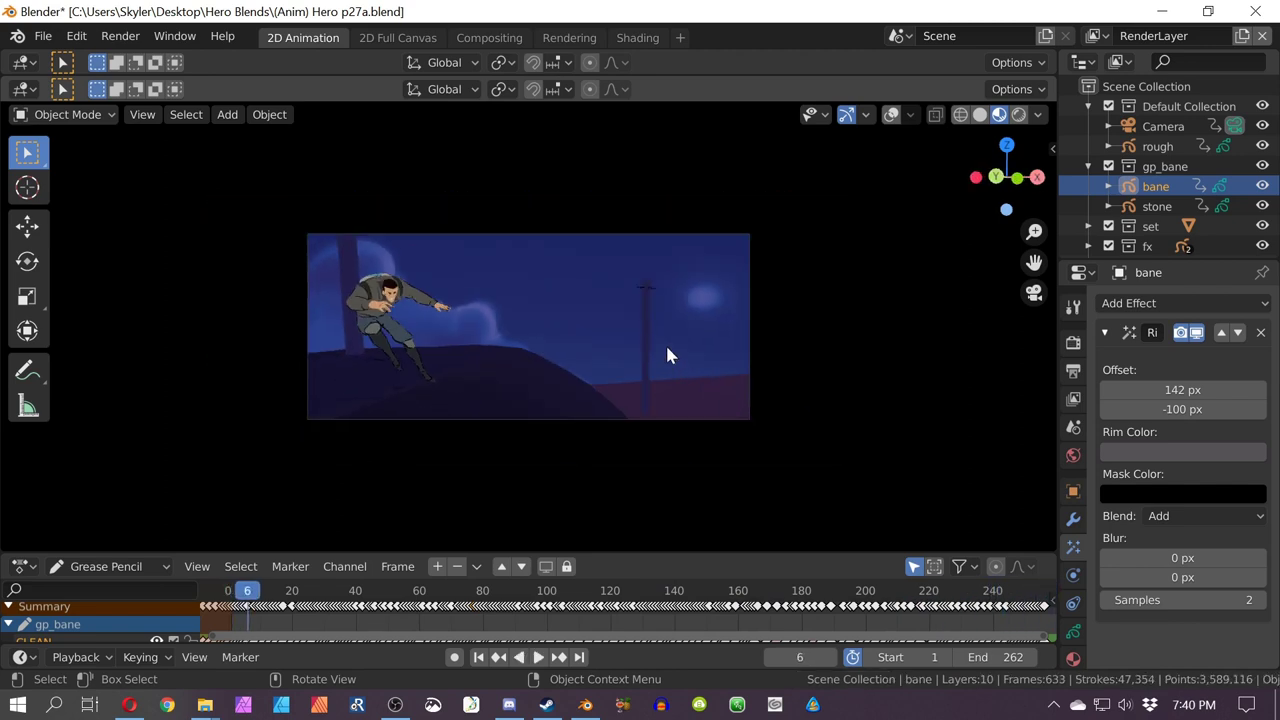
middle_click_drag(667, 347, 702, 413)
key("space")
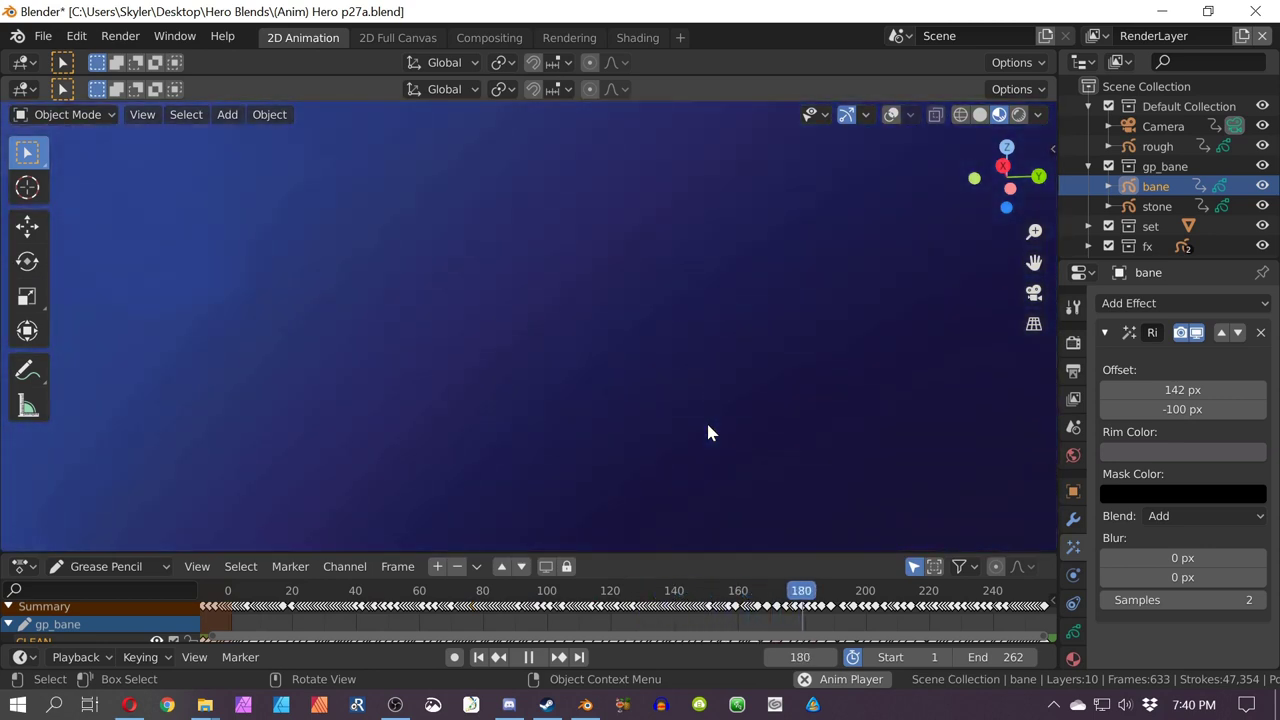
key("space")
middle_click_drag(716, 455, 700, 402)
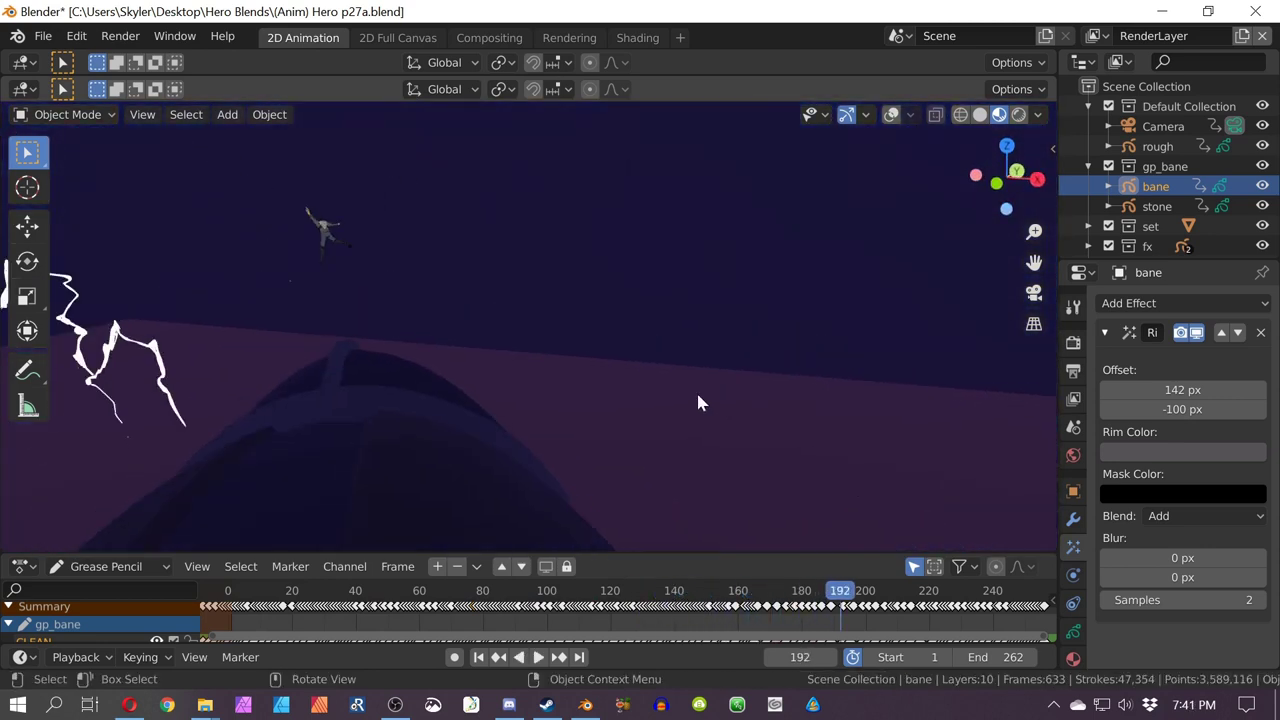
key("KP_0")
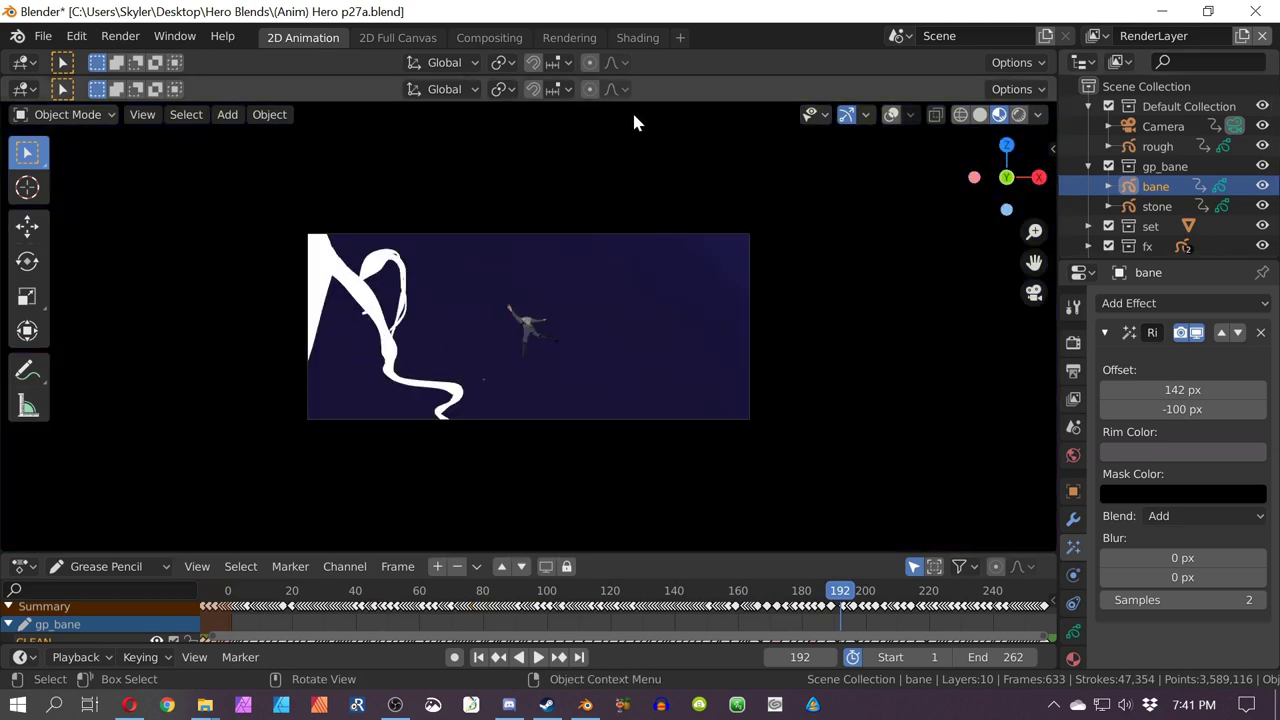
Step: Scrub back to the start and play to about frame 20 outside the camera view, examining the bane drawing on the hull
left_click_drag(775, 598, 240, 570)
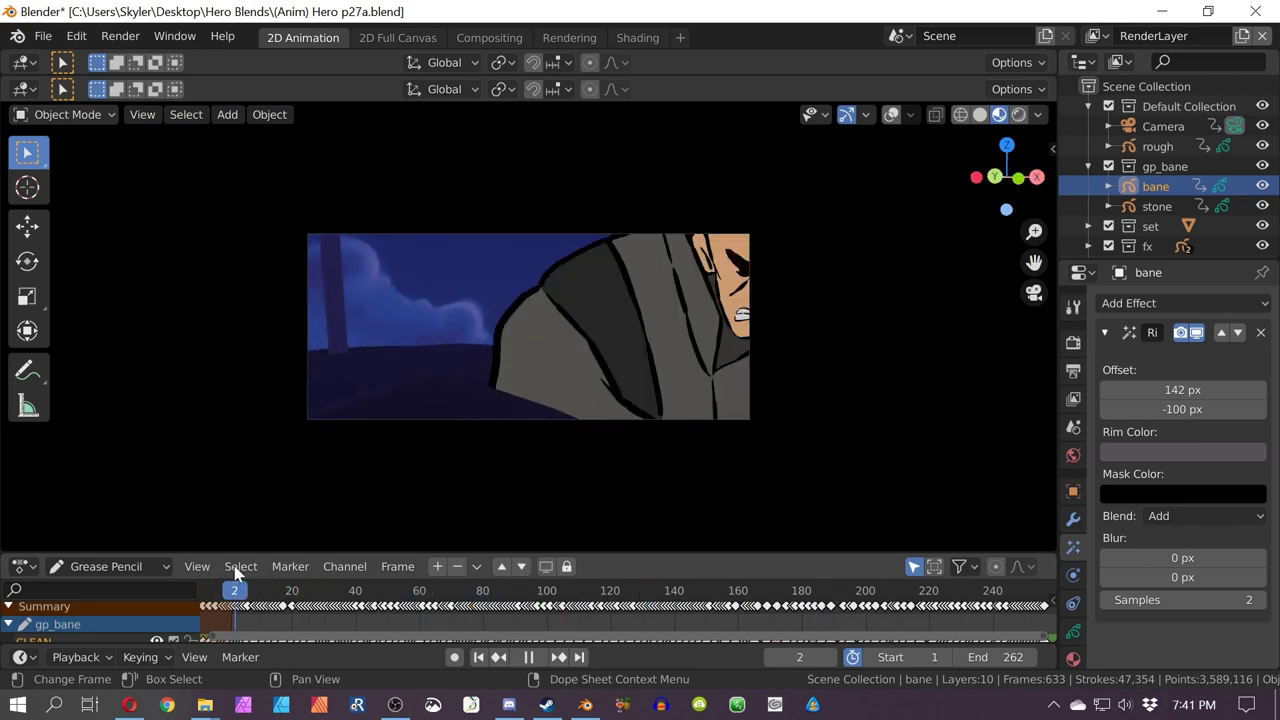
key("space")
middle_click_drag(620, 246, 546, 287)
scroll(546, 287, "down", 3)
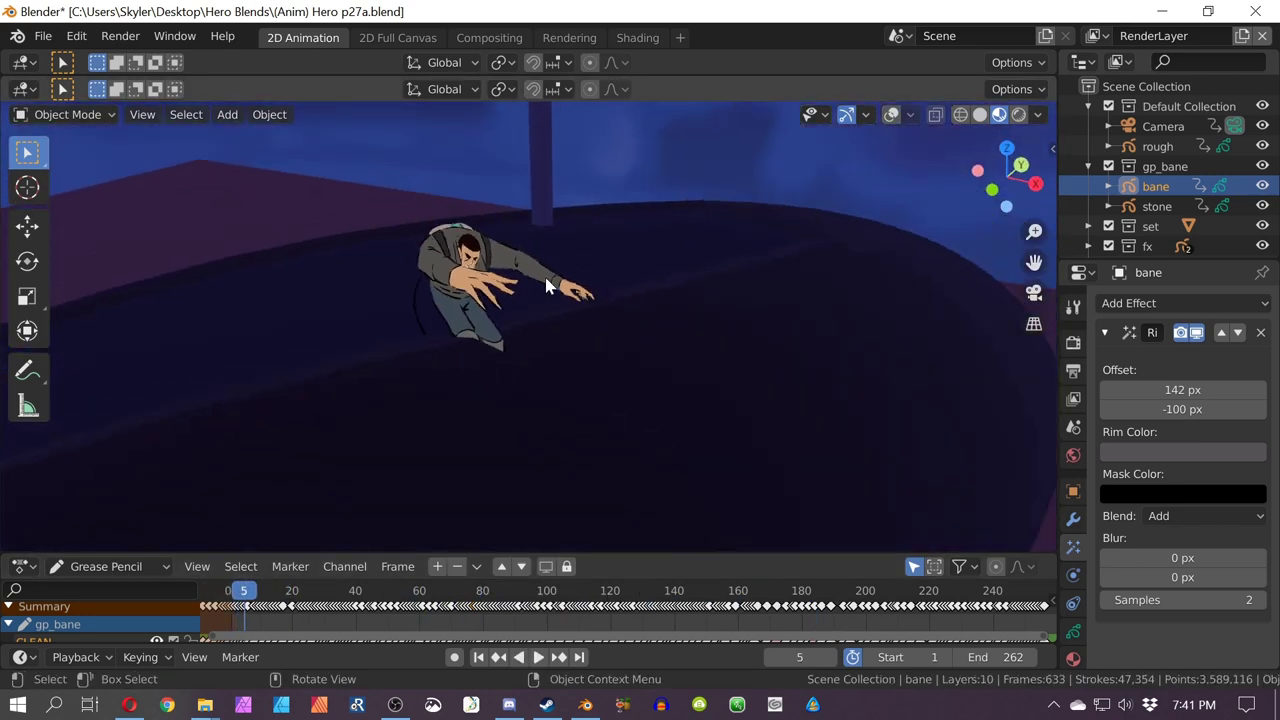
key("space")
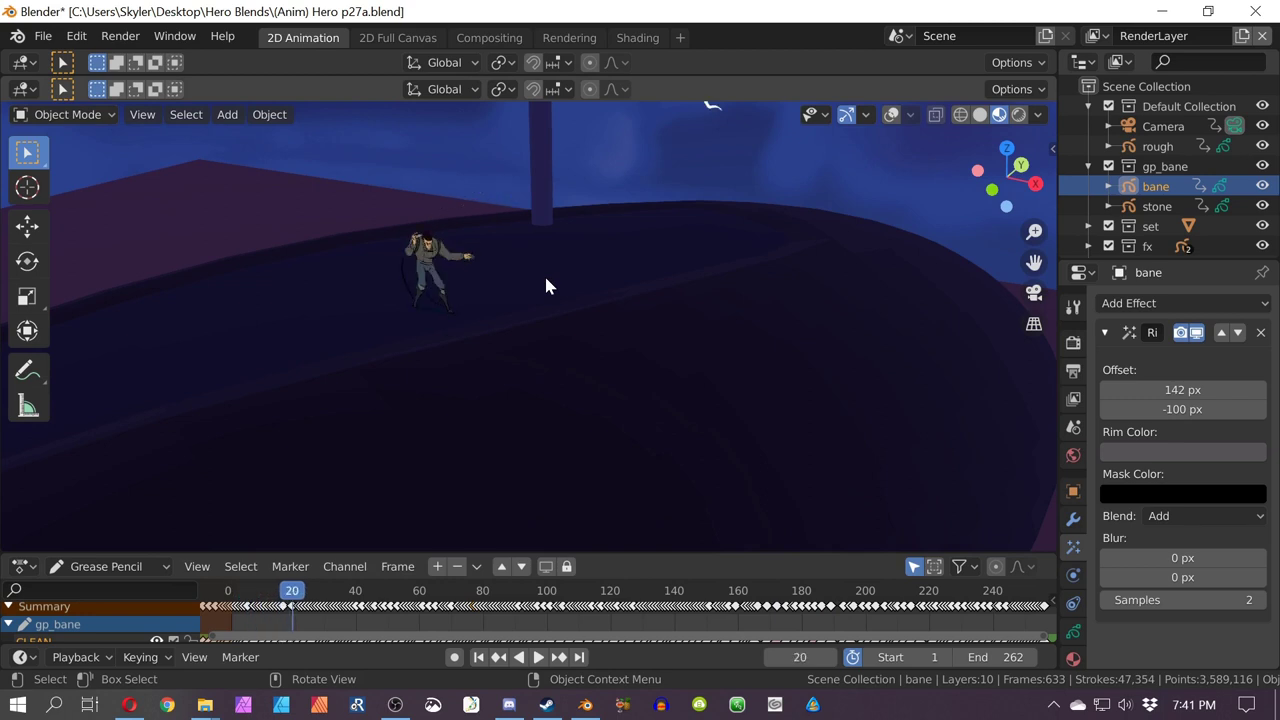
middle_click_drag(545, 286, 579, 264)
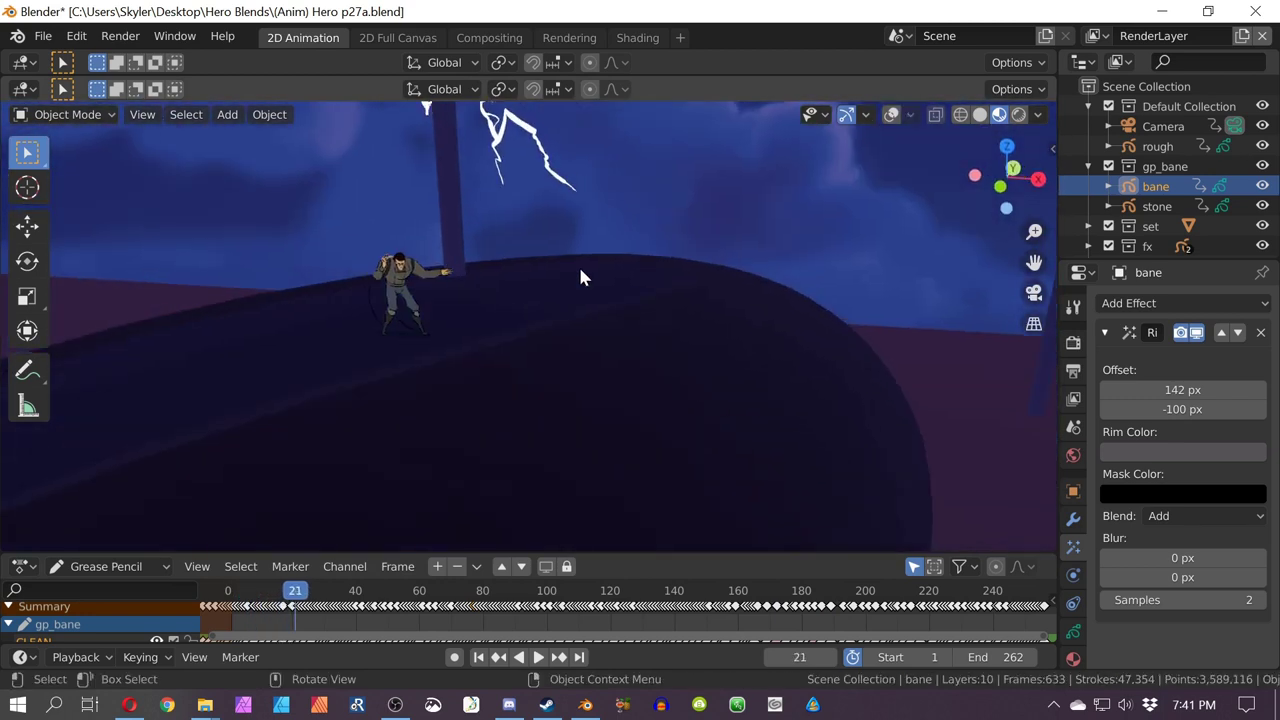
Step: Play on to frame 157 in rendered shading and examine bane's position against the hull and poles
key("space")
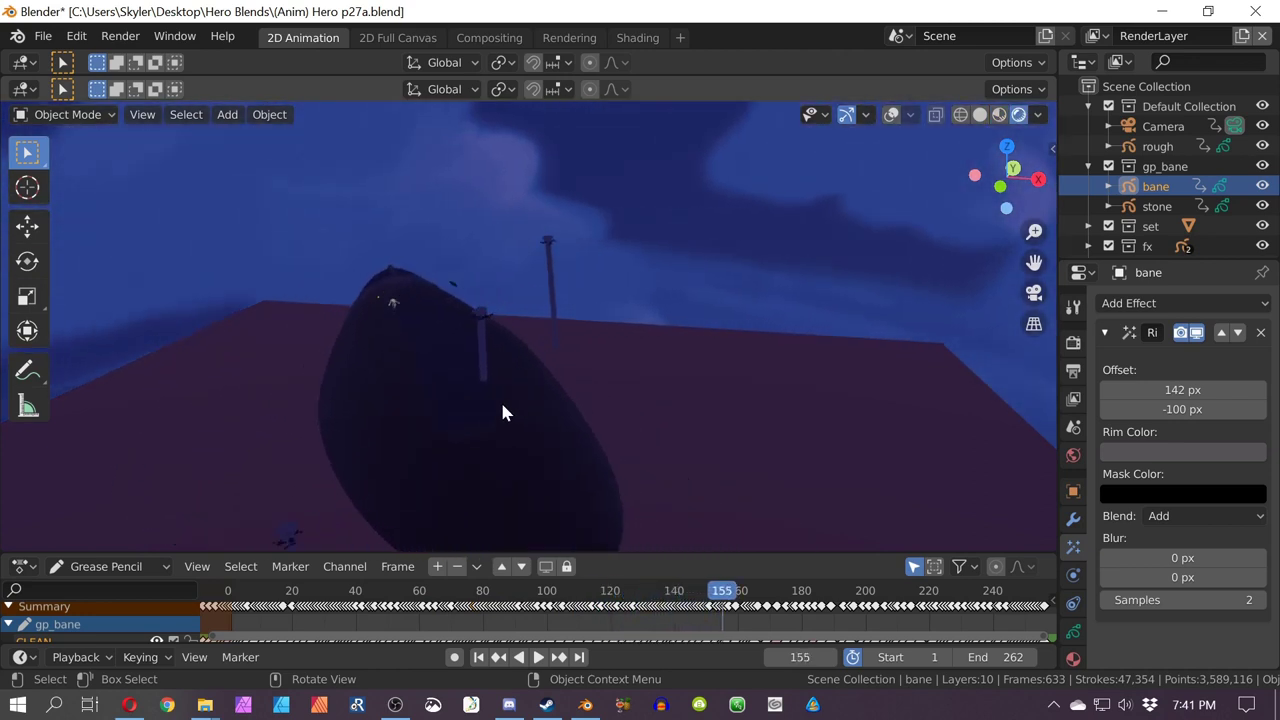
scroll(502, 404, "up", 3)
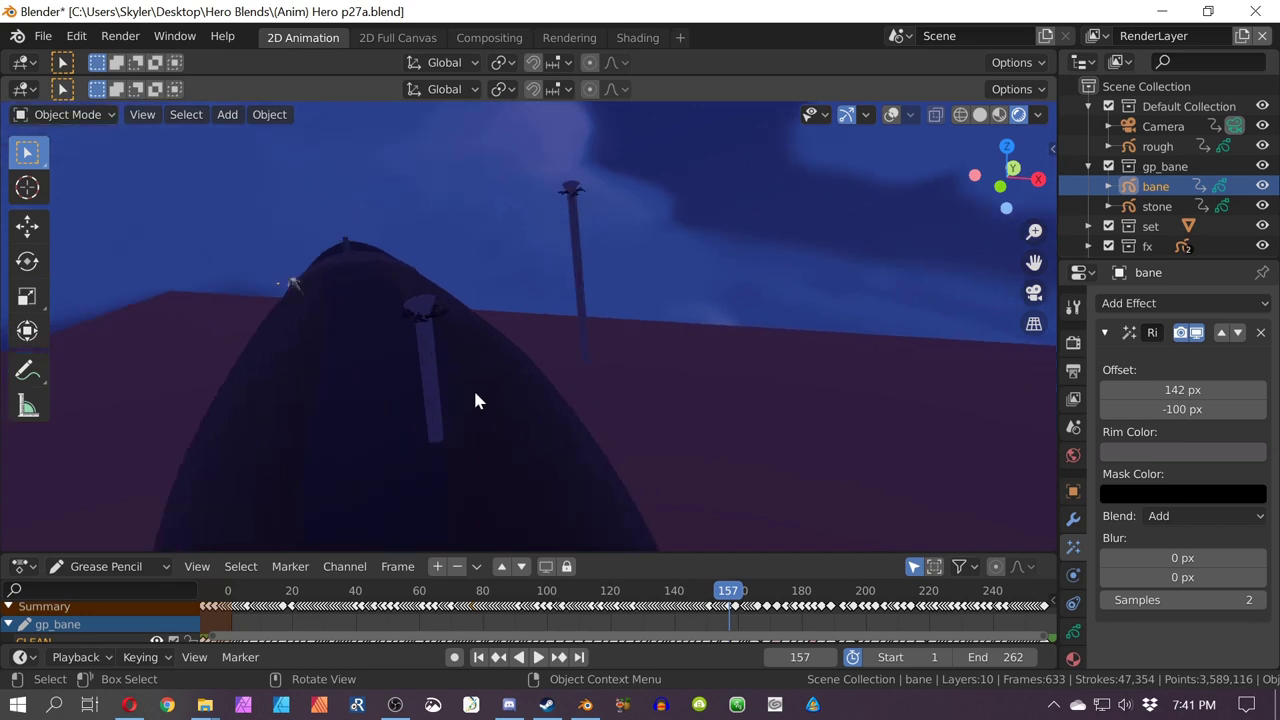
middle_click_drag(364, 325, 563, 364, "shift")
scroll(517, 435, "up", 3)
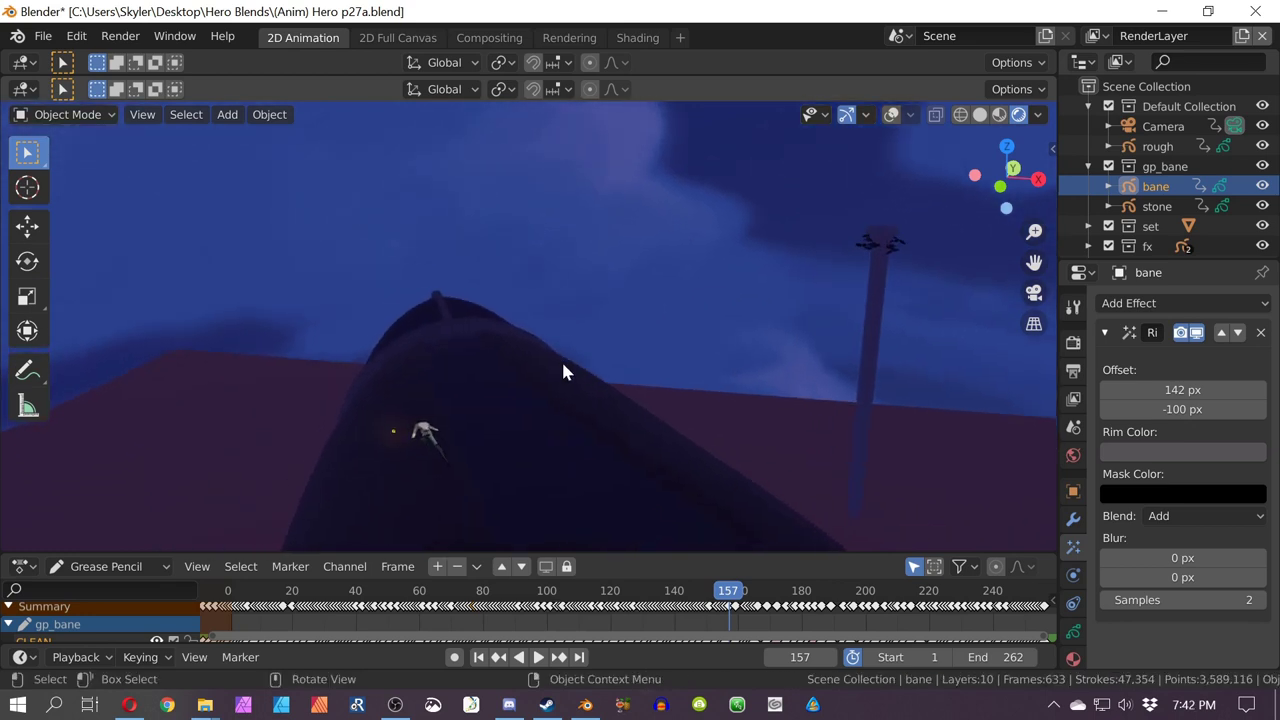
Step: Step forward frame by frame to frame 166, watching bane and the hull move from outside the camera
key("Right")
key("Right")
key("Right")
key("Right")
key("Right")
key("Right")
key("Right")
key("Right")
key("Right")
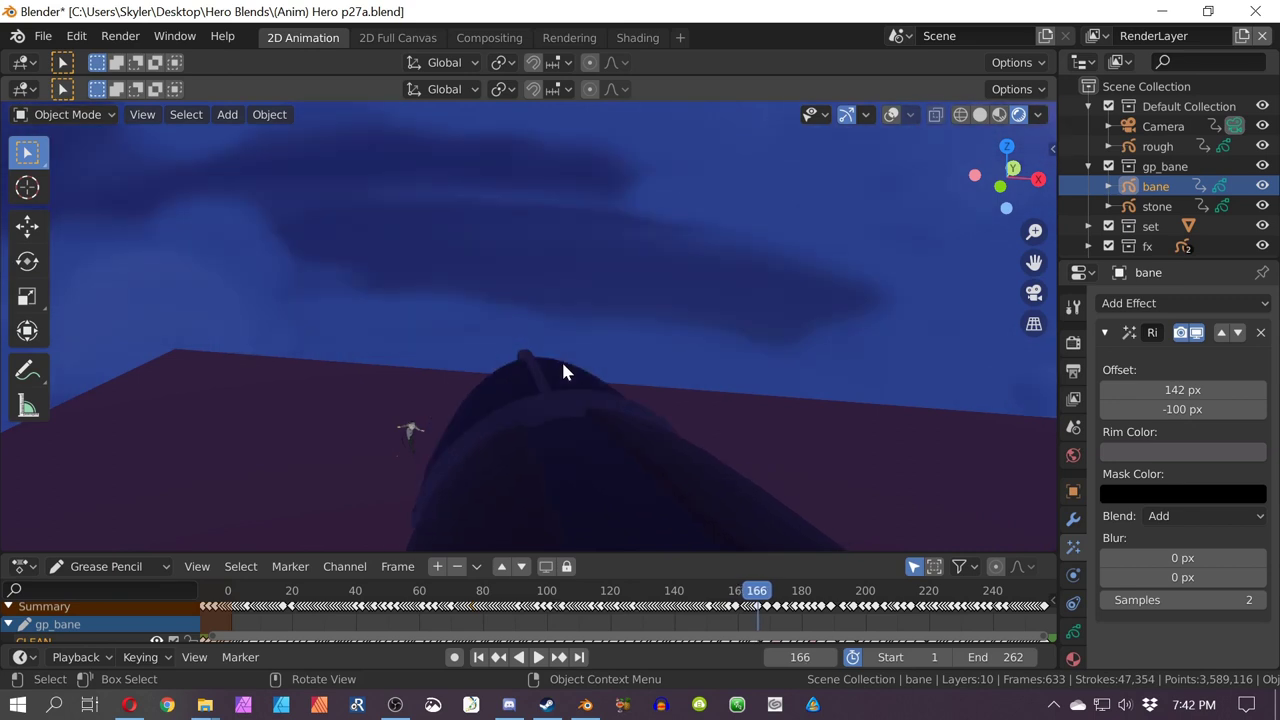
Step: Compare the jump through the camera by stepping back three frames and forward to frame 168
key("KP_0")
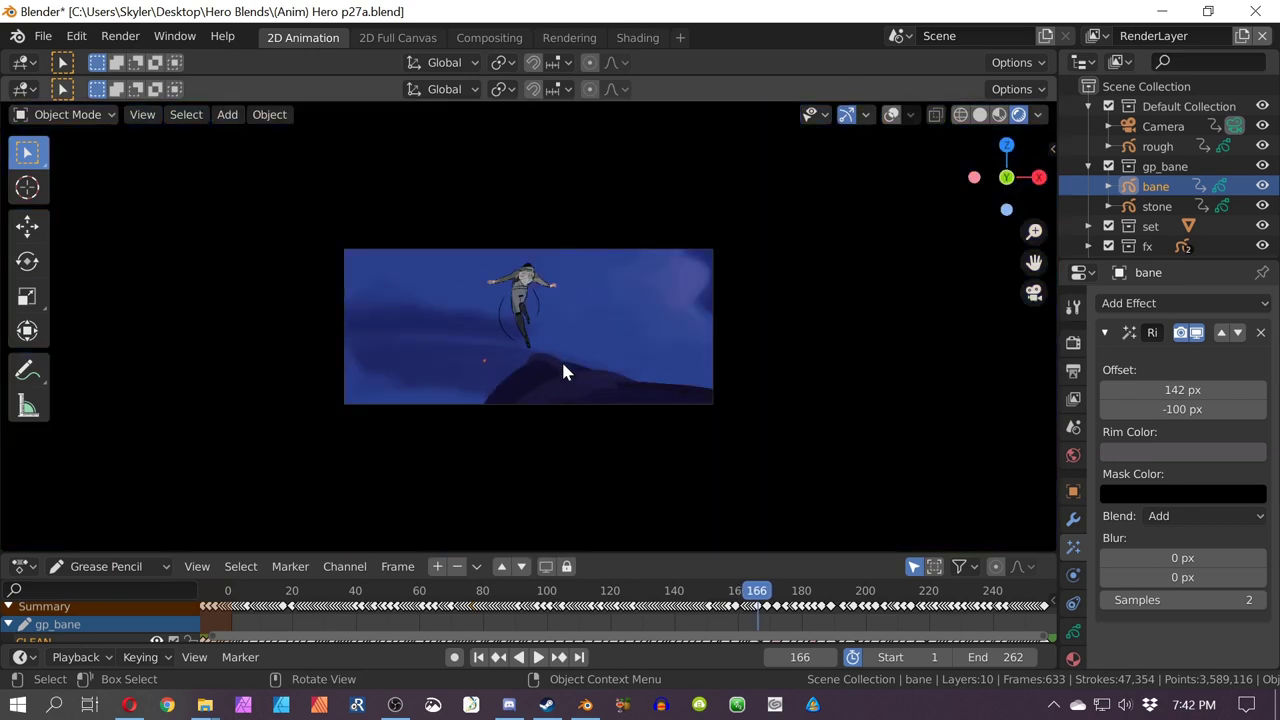
key("Left")
key("Left")
key("Left")
key("Right")
key("Right")
key("Right")
key("Right")
key("Right")
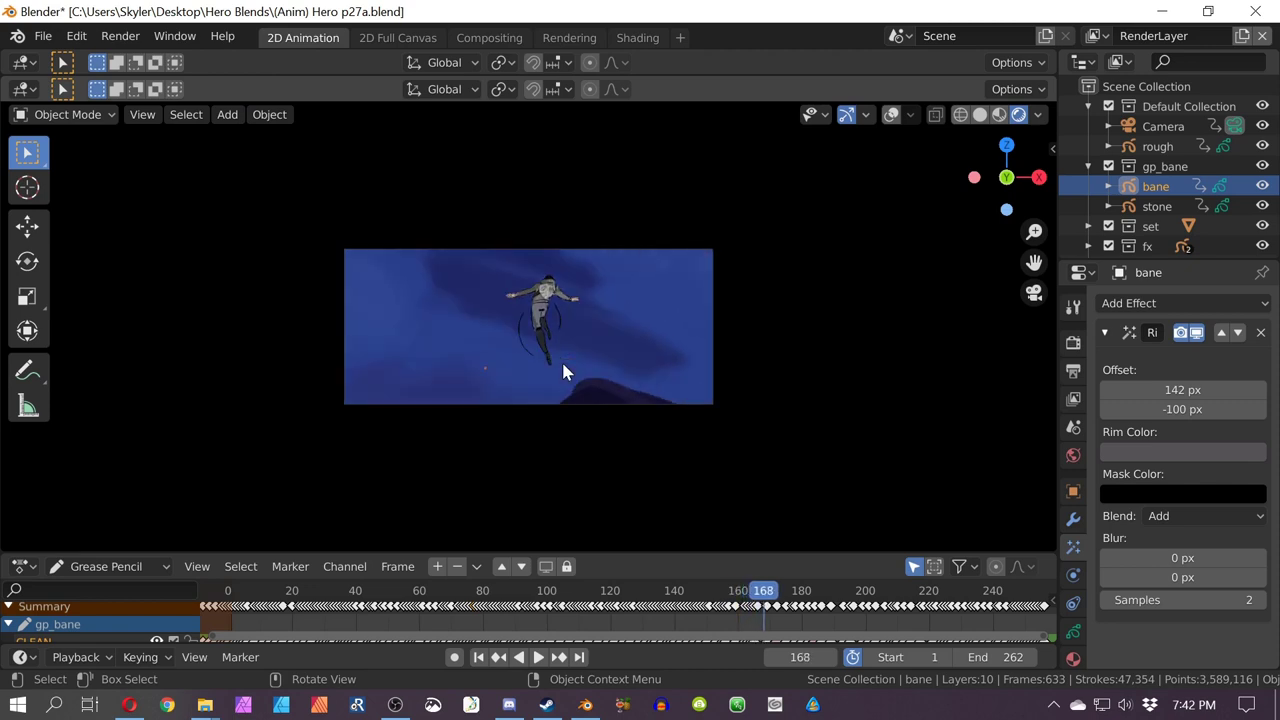
Step: Leave the camera view and step between frames to frame 165, examining bane and the surrounding set from another side
middle_click_drag(563, 364, 586, 380)
key("Left")
key("Left")
key("Left")
key("Left")
key("Left")
key("Left")
key("Right")
key("Right")
key("Right")
scroll(764, 366, "down", 5)
middle_click_drag(766, 377, 643, 365)
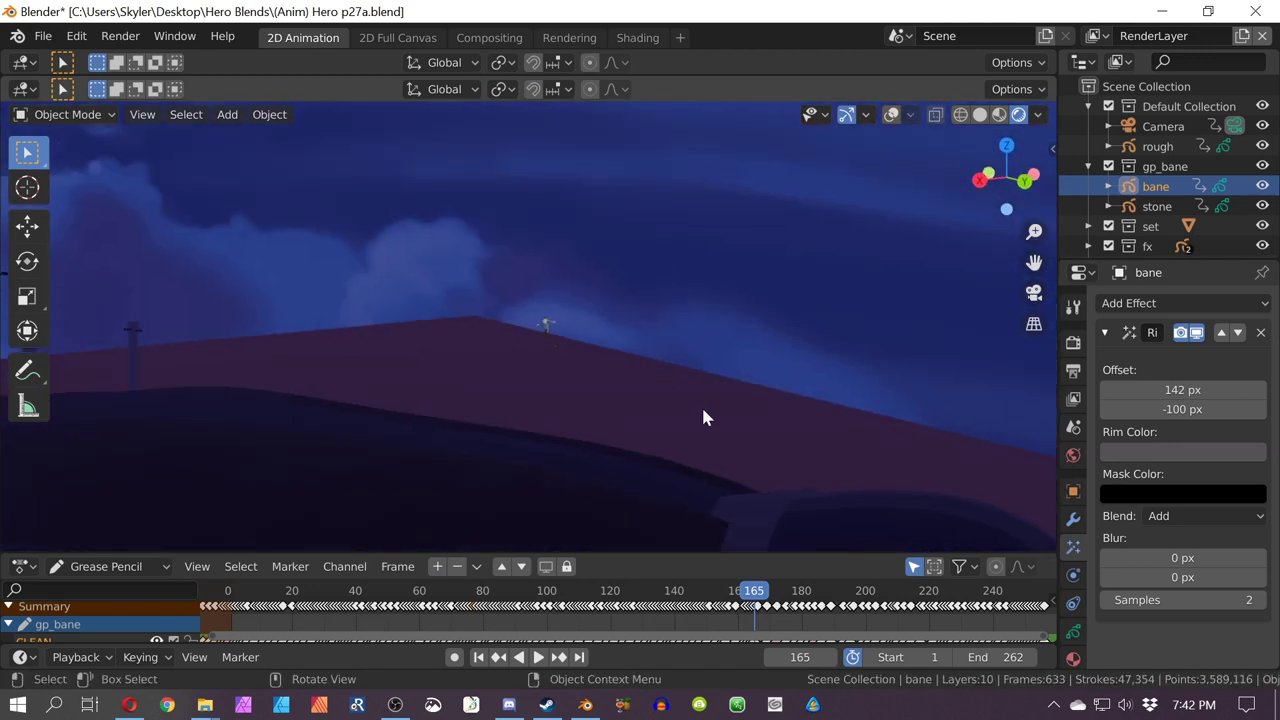
Step: Play the shot outside the camera view and orbit around the painted sky sphere, examining how it turns during the animation
middle_click_drag(703, 417, 602, 428, "shift")
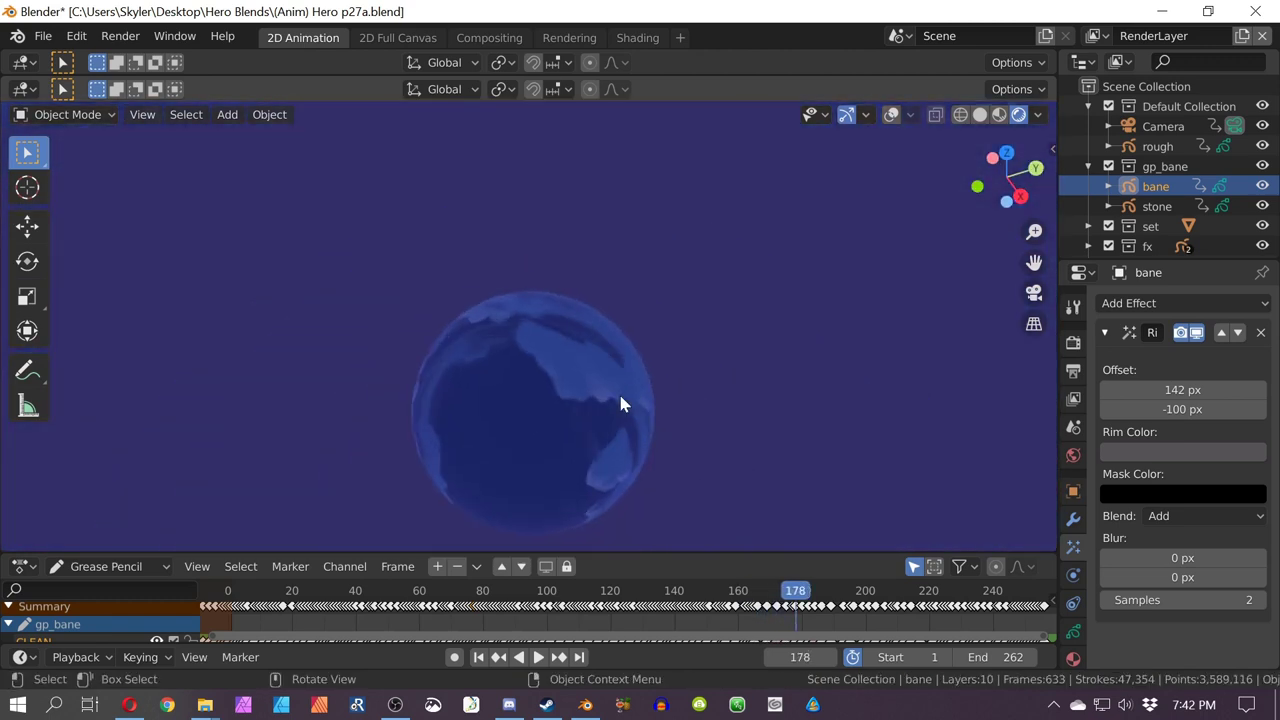
middle_click_drag(620, 403, 812, 388)
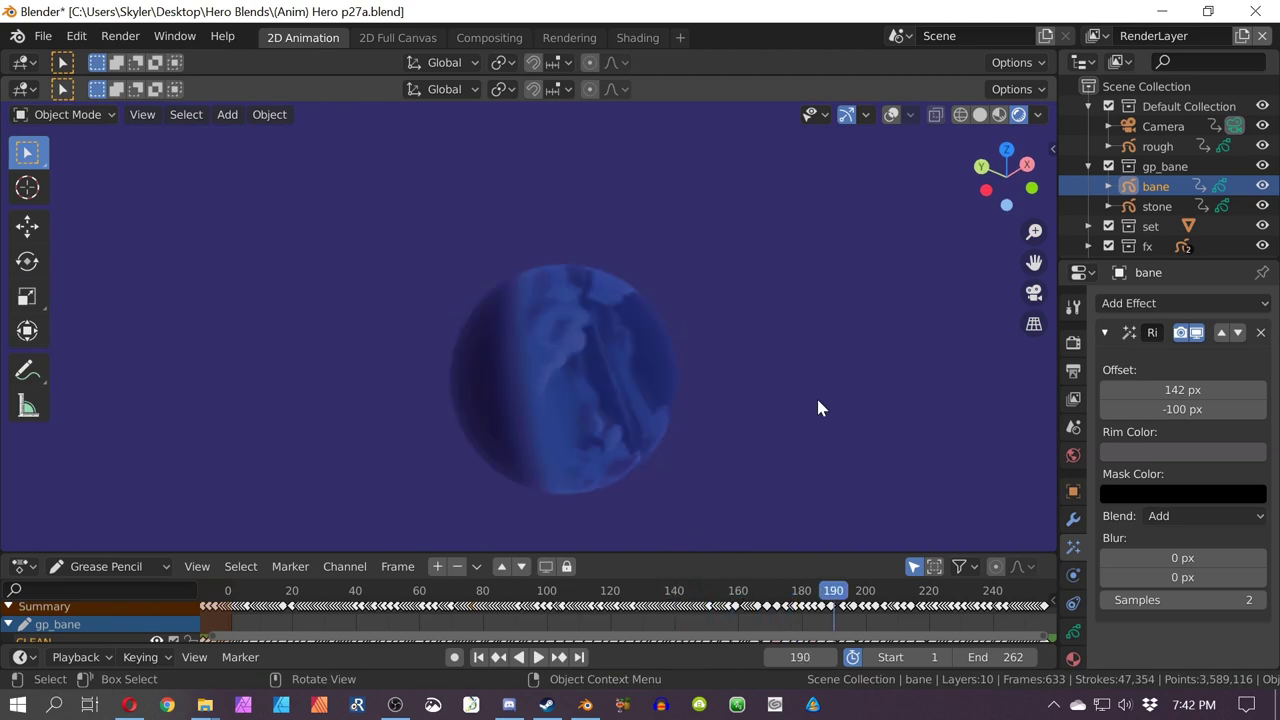
left_click_drag(830, 590, 748, 577)
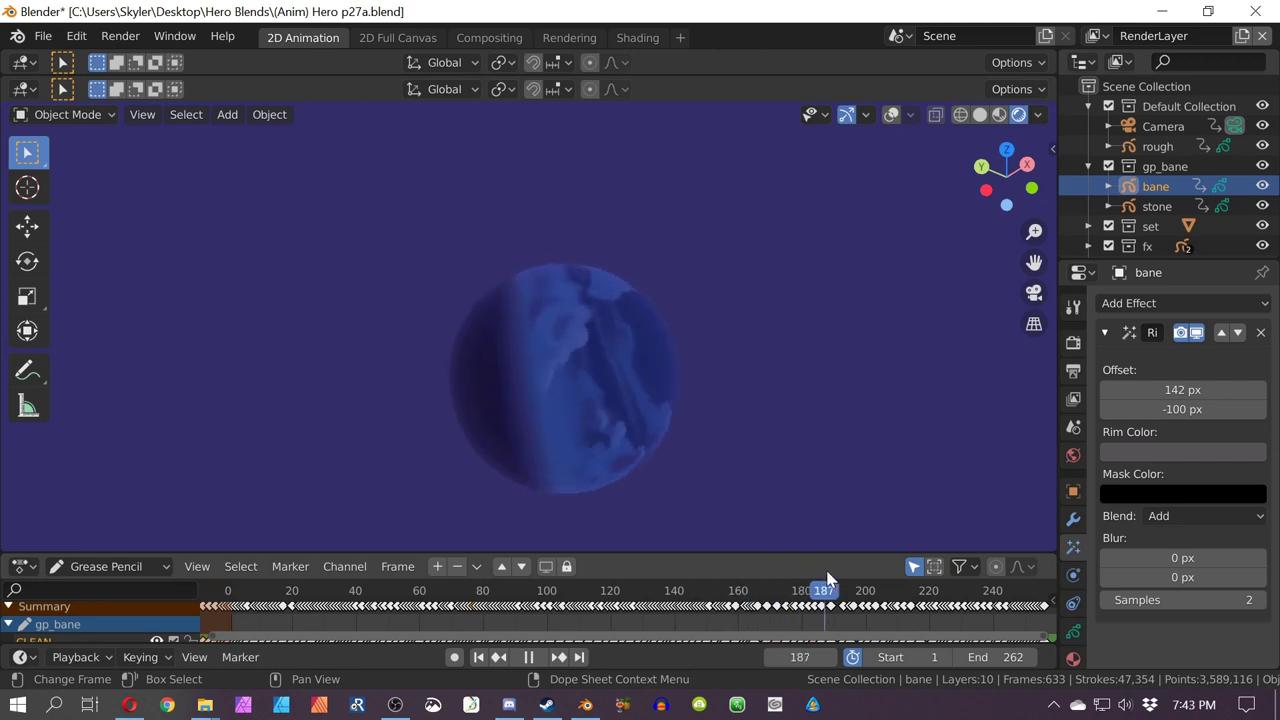
key("space")
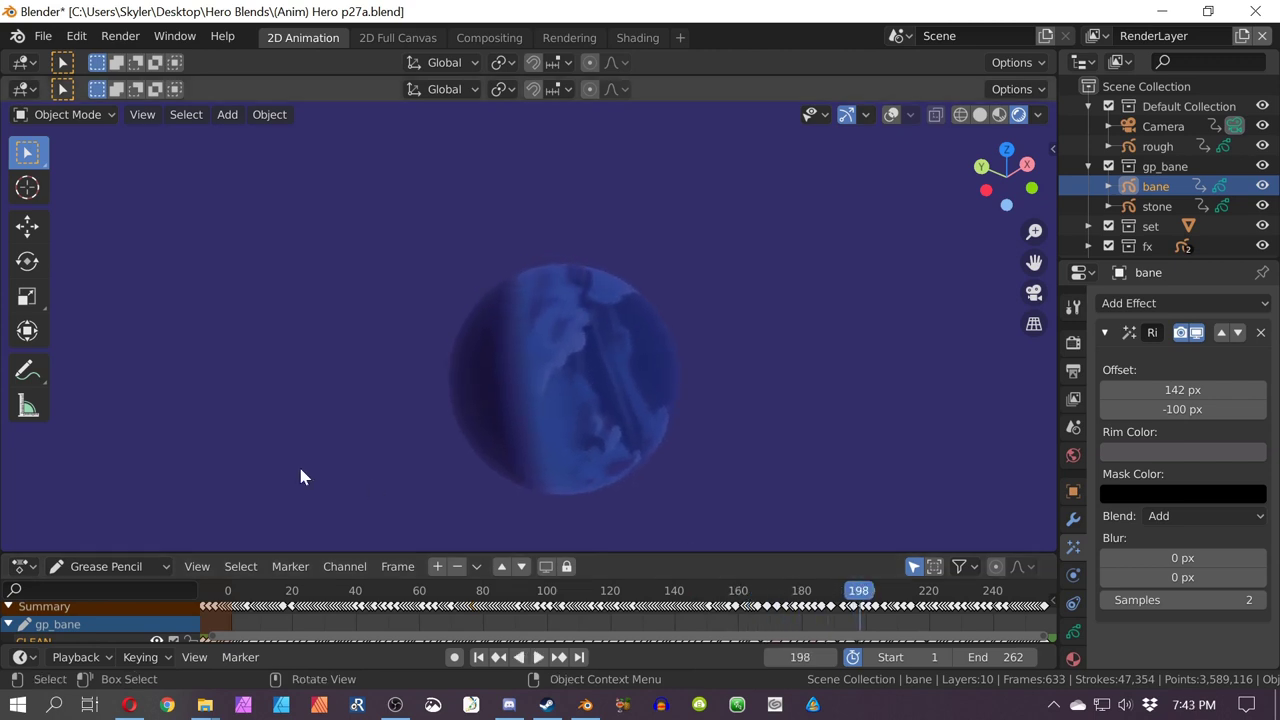
middle_click_drag(298, 463, 604, 328)
middle_click_drag(490, 476, 548, 371)
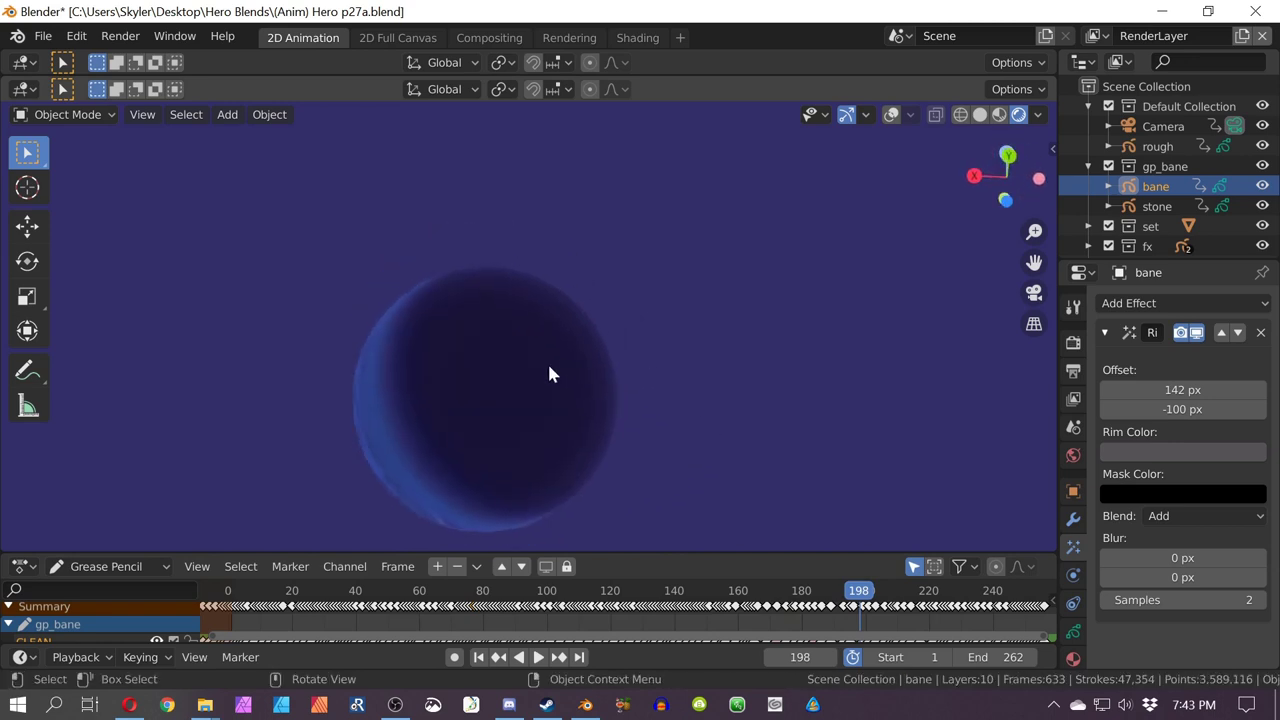
key("space")
Step: Return to the start of the shot and play it through the camera up to frame 19
left_click(228, 607)
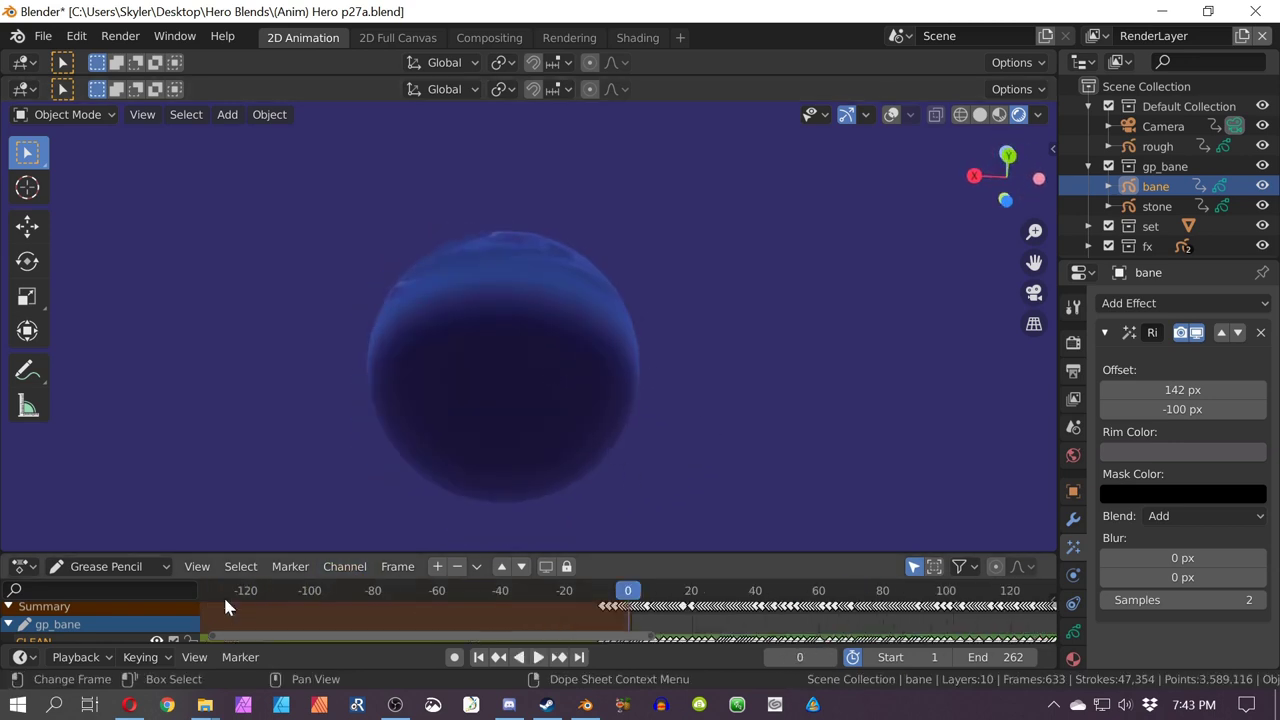
key("KP_0")
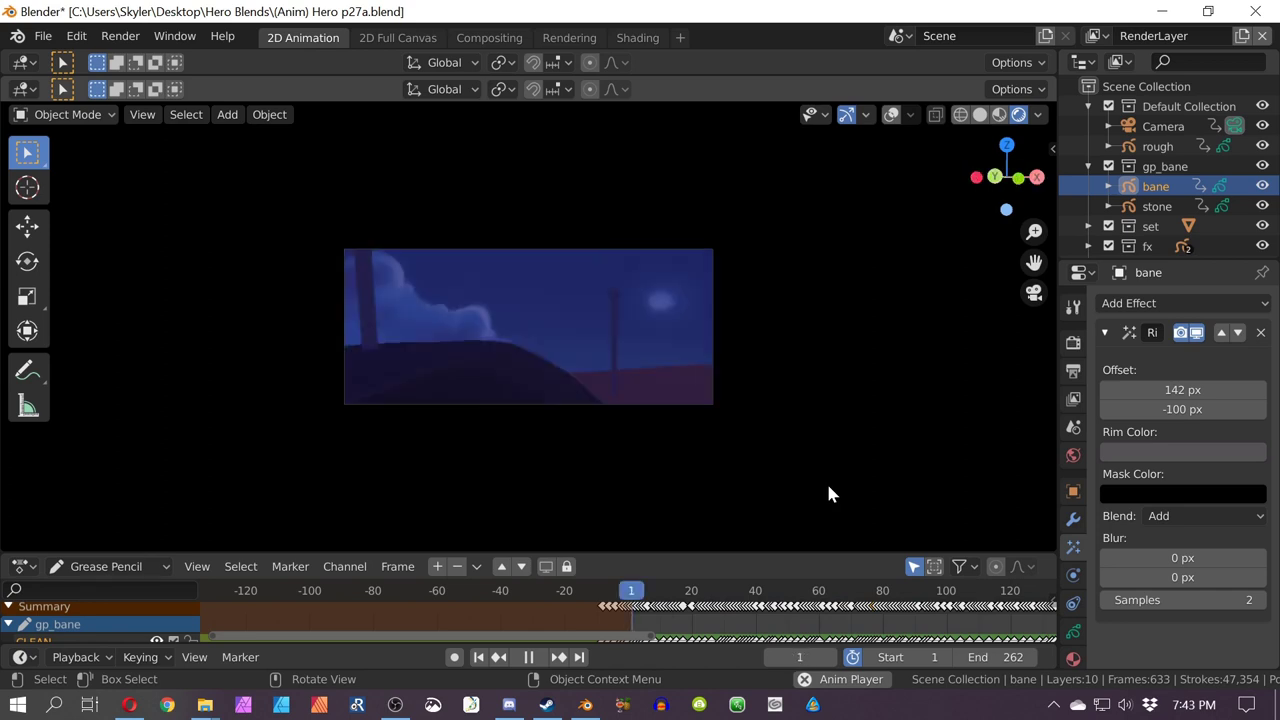
key("space")
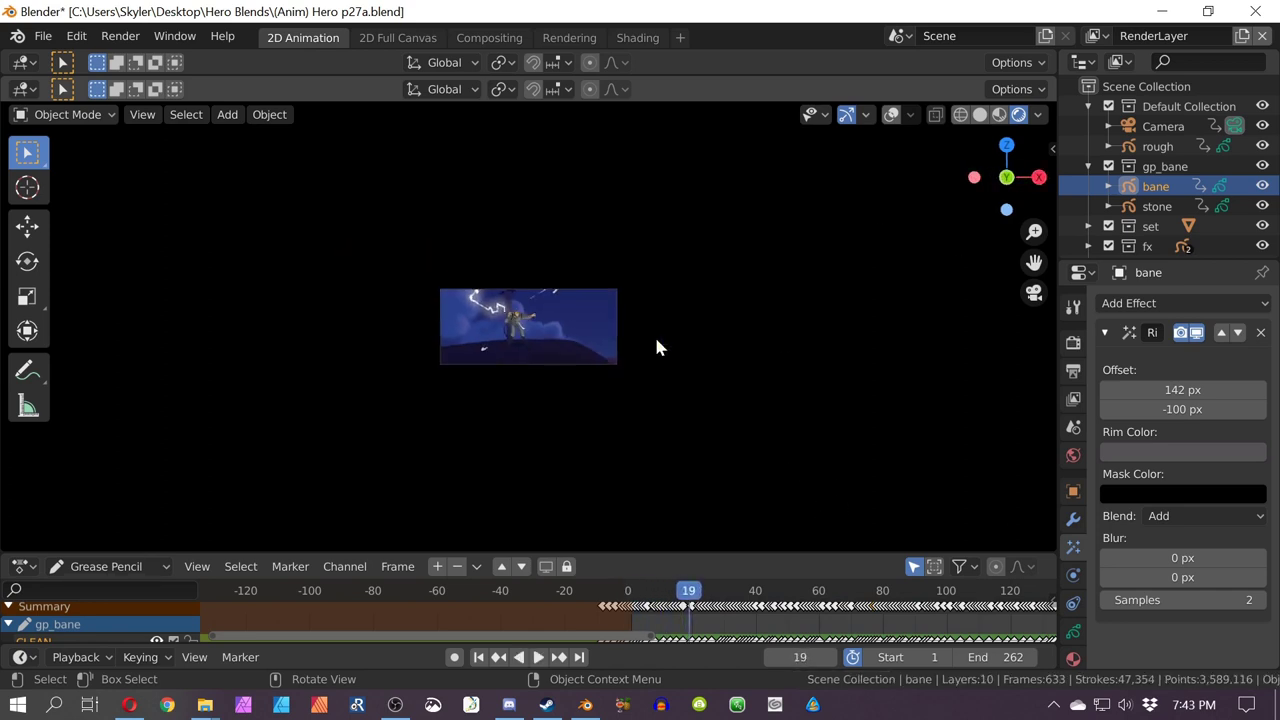
Step: Leave the camera view at frame 19 and examine the zeppelin, ground plane, poles and lightning from outside
middle_click_drag(654, 339, 686, 343)
scroll(616, 351, "down", 8)
scroll(603, 363, "up", 12)
middle_click_drag(592, 454, 634, 346)
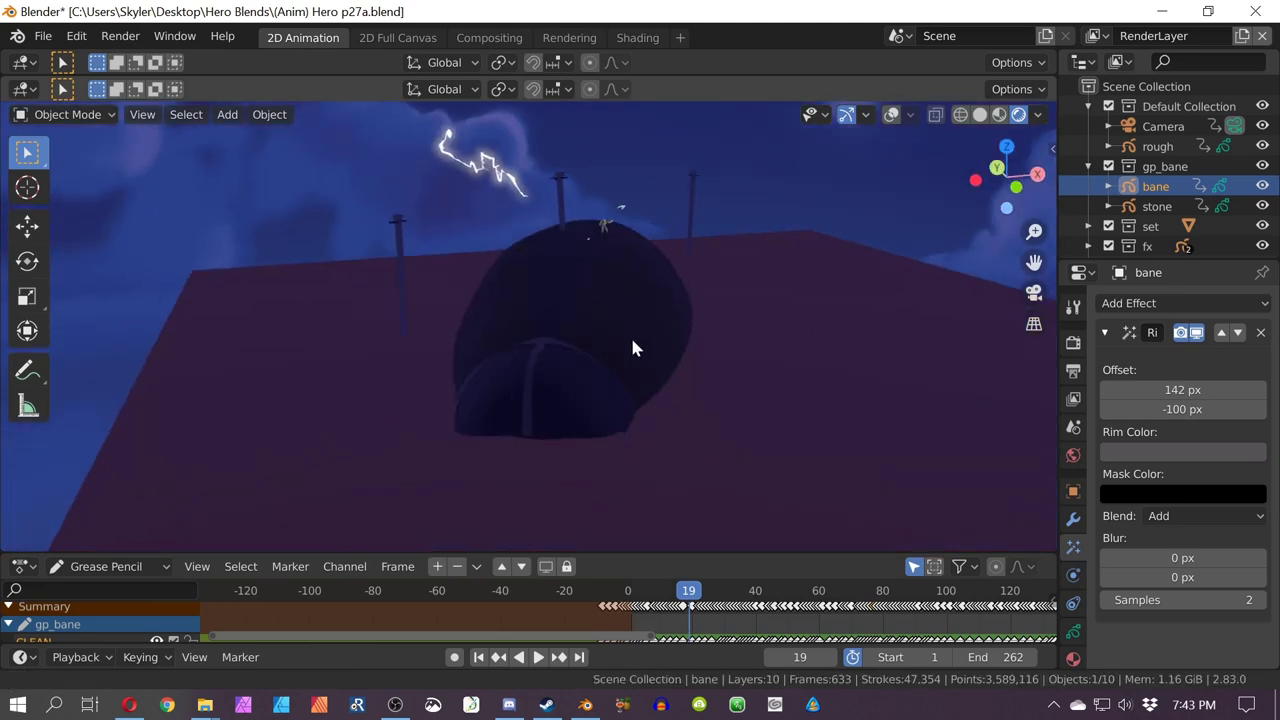
Step: Try moving the Zeppeling hull and the ground Plane separately as free-standing parts of the set
left_click(614, 346)
key("g")
right_click(866, 106)
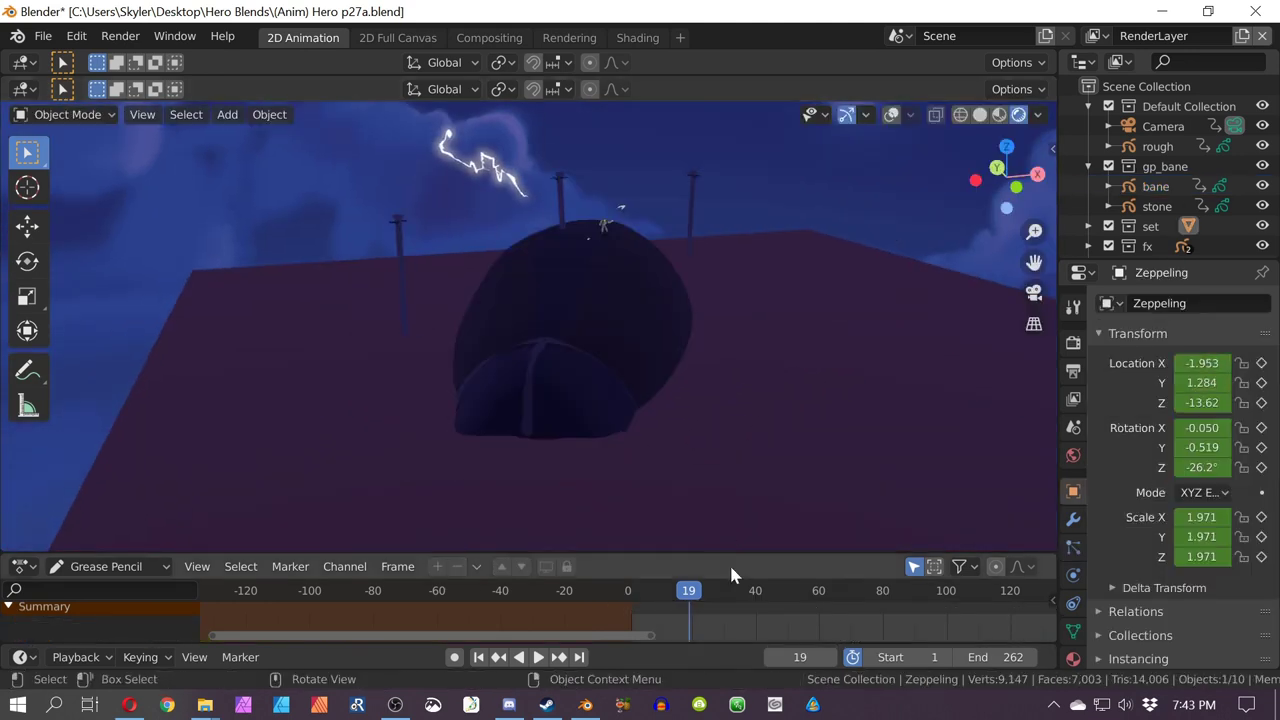
left_click(810, 464)
key("g")
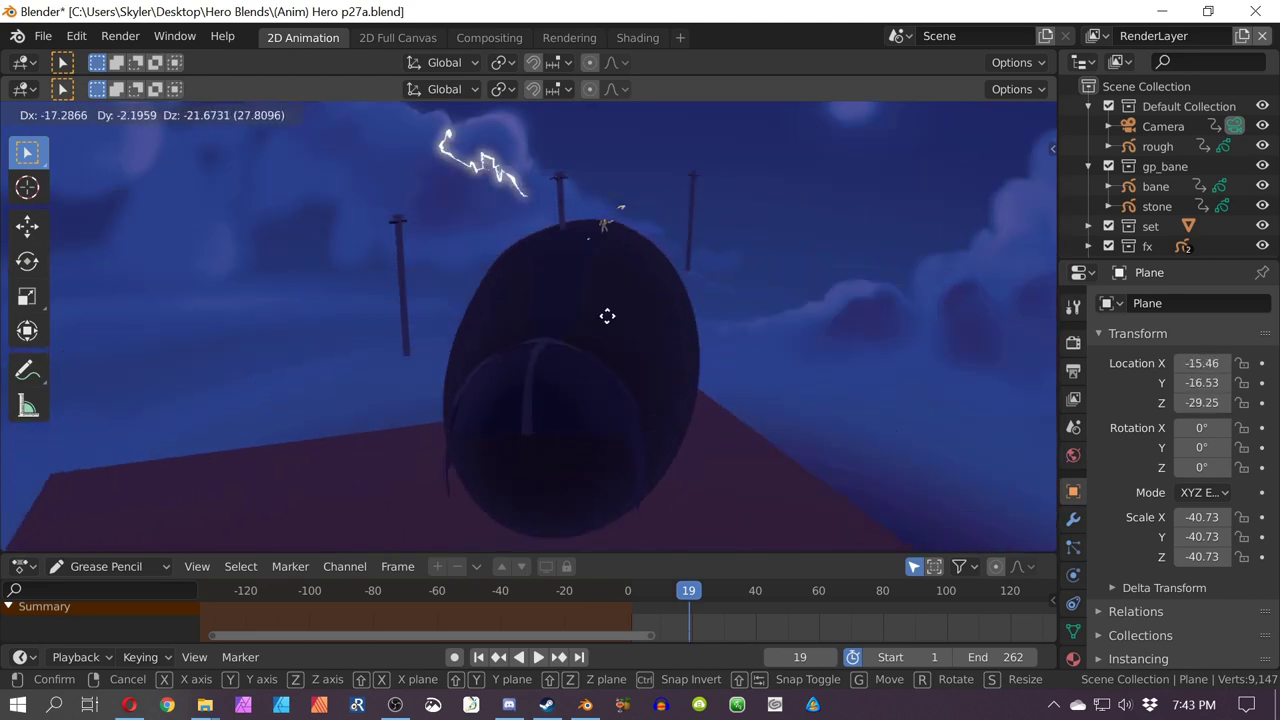
left_click(636, 288)
left_click(695, 208)
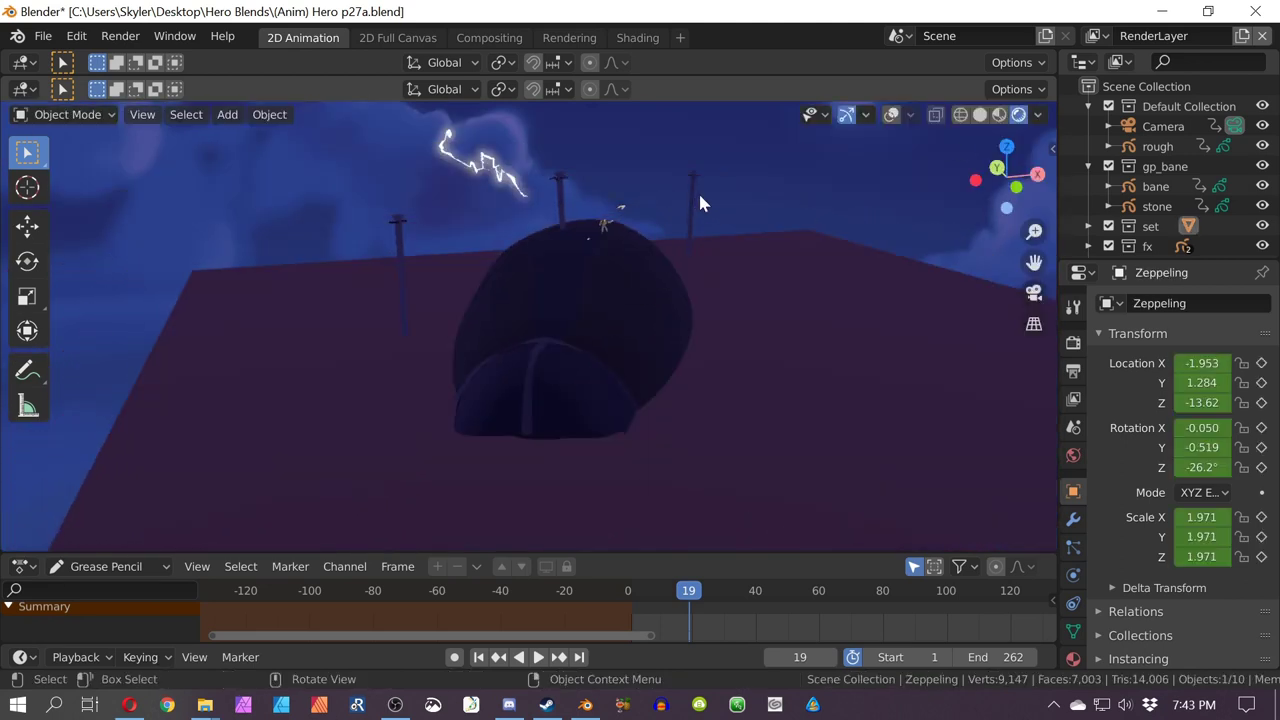
key("g")
key("Escape")
Step: Return to the camera view, fit the camera frame to the viewport, and play the shot on from frame 19
middle_click_drag(472, 280, 542, 290)
key("KP_0")
key("space")
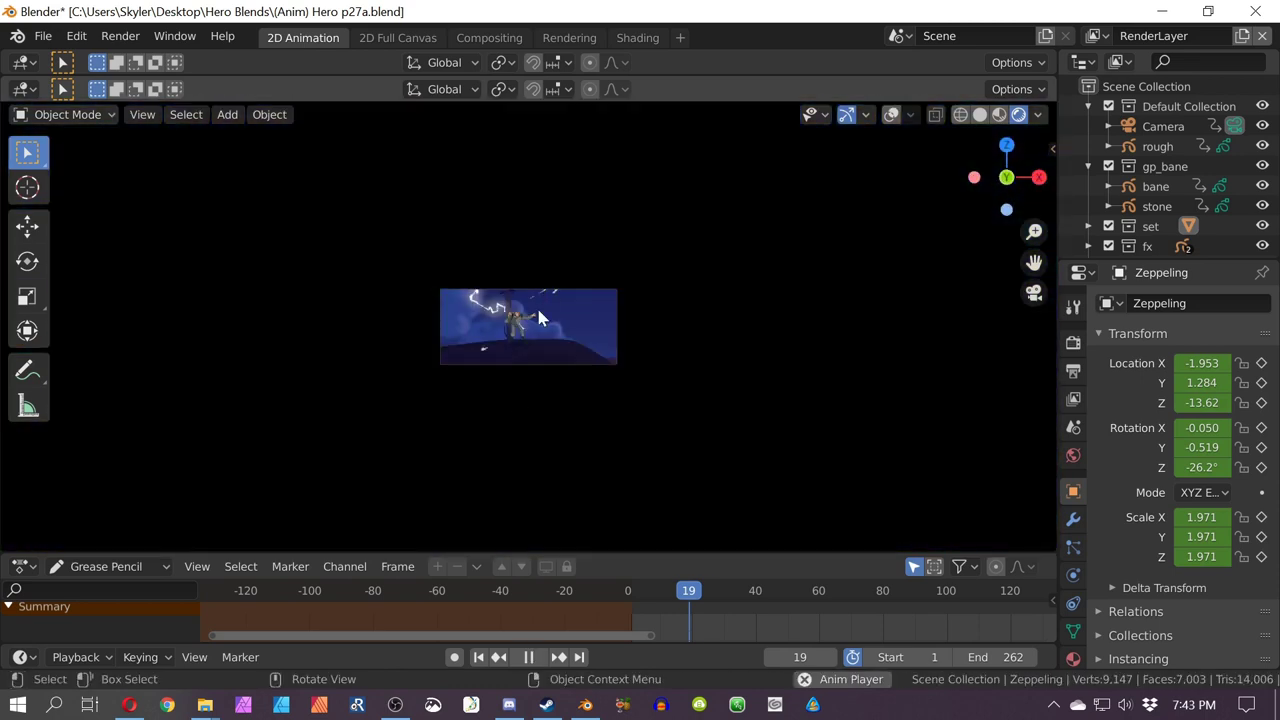
key("Home")
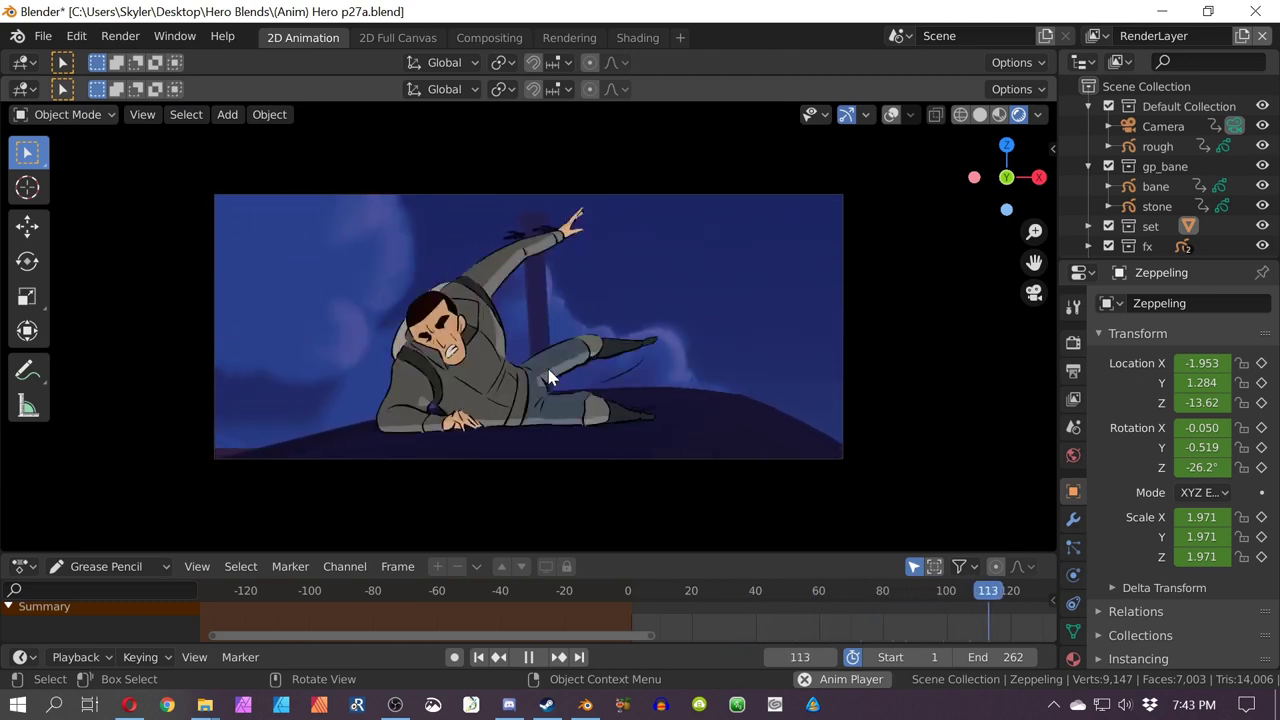
key("space")
Step: Step back frame by frame past frame 150 to frame 136, examining bane against the hull and sky
key("Left")
key("Left")
key("Left")
key("Left")
key("Left")
key("Left")
key("Left")
key("Left")
key("Left")
key("Left")
key("Left")
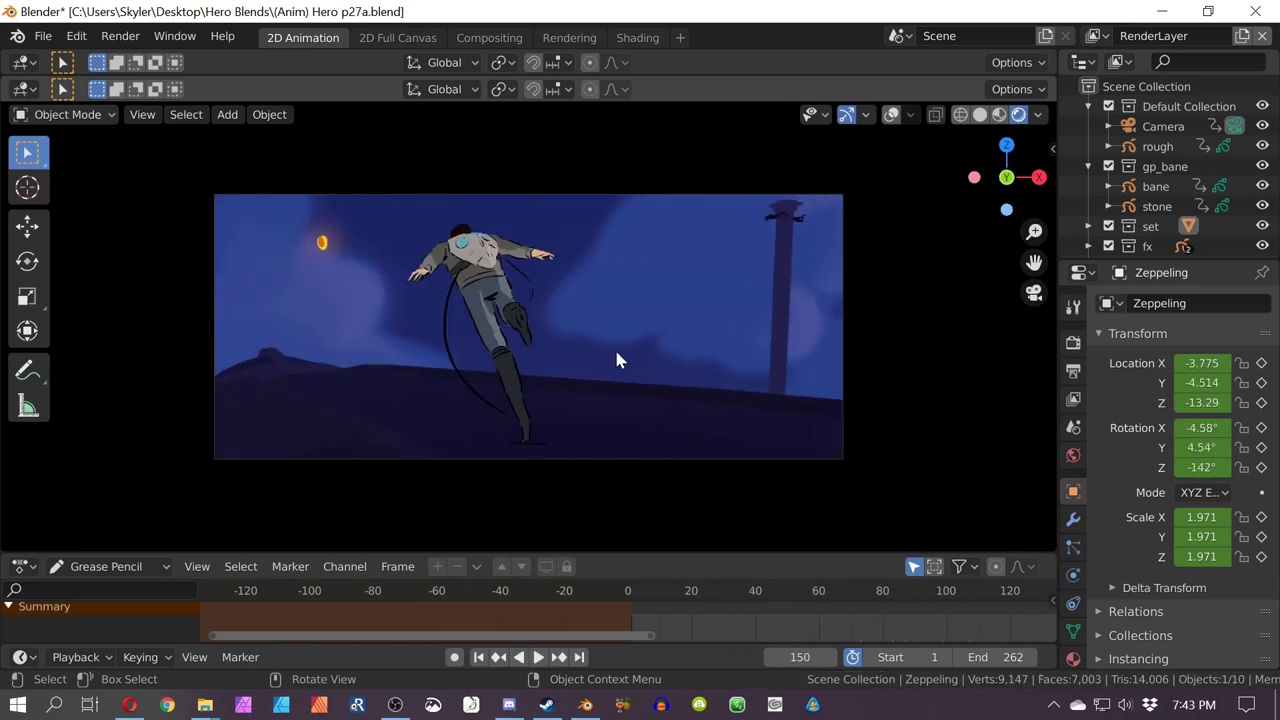
key("Left")
key("Left")
key("Left")
key("Left")
key("Left")
key("Left")
key("Left")
key("Left")
key("Left")
key("Left")
key("Left")
key("Left")
key("Left")
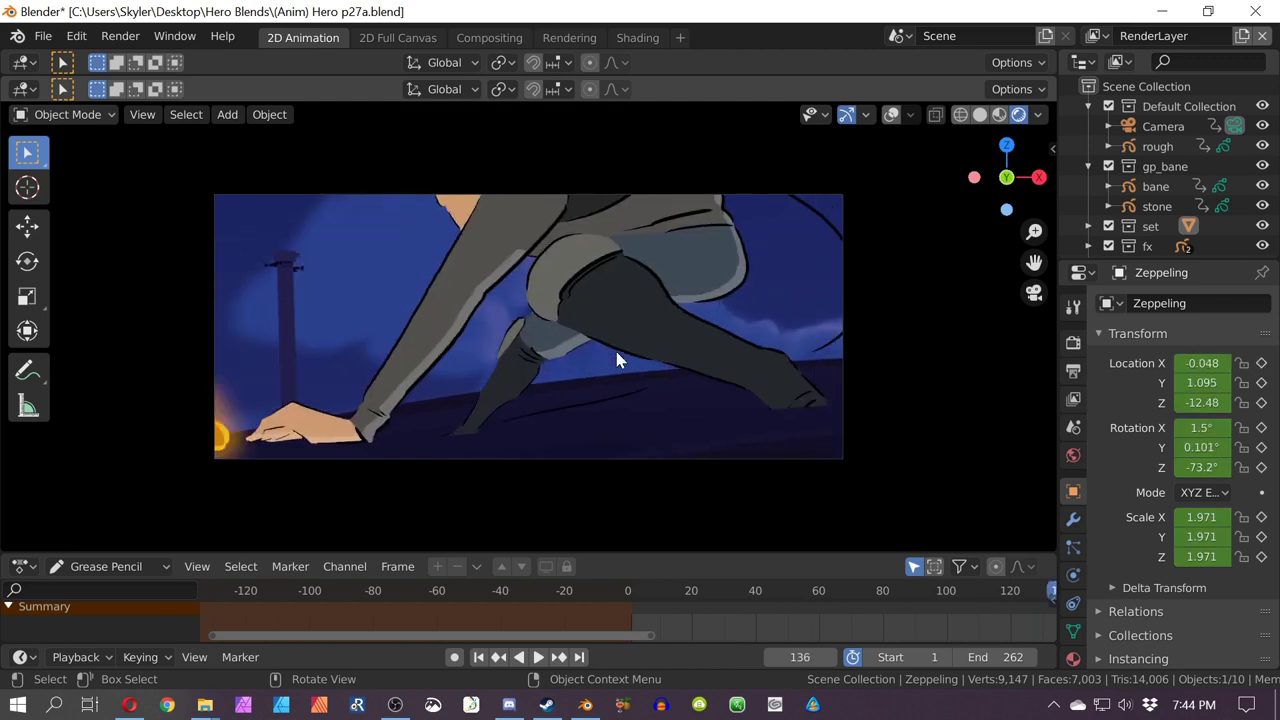
Step: Step between frames 123 and 150, comparing how the hull and poles shift behind bane
key("Right")
key("Right")
key("Right")
key("Right")
key("Right")
key("Right")
key("Right")
key("Right")
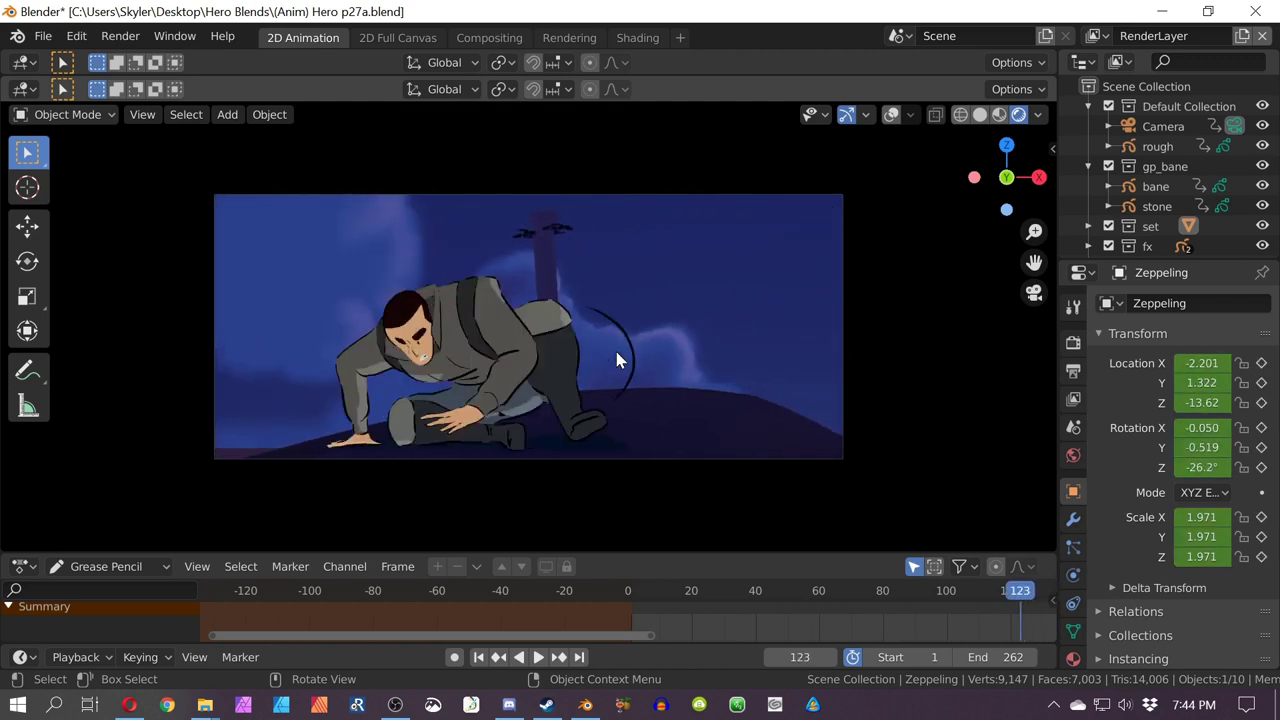
key("Right")
key("Right")
key("Right")
key("Right")
key("Right")
key("Right")
key("Right")
key("Right")
key("Right")
key("Right")
key("Right")
key("Right")
key("Right")
key("Right")
key("Right")
key("Right")
key("Right")
key("Right")
key("Right")
key("Right")
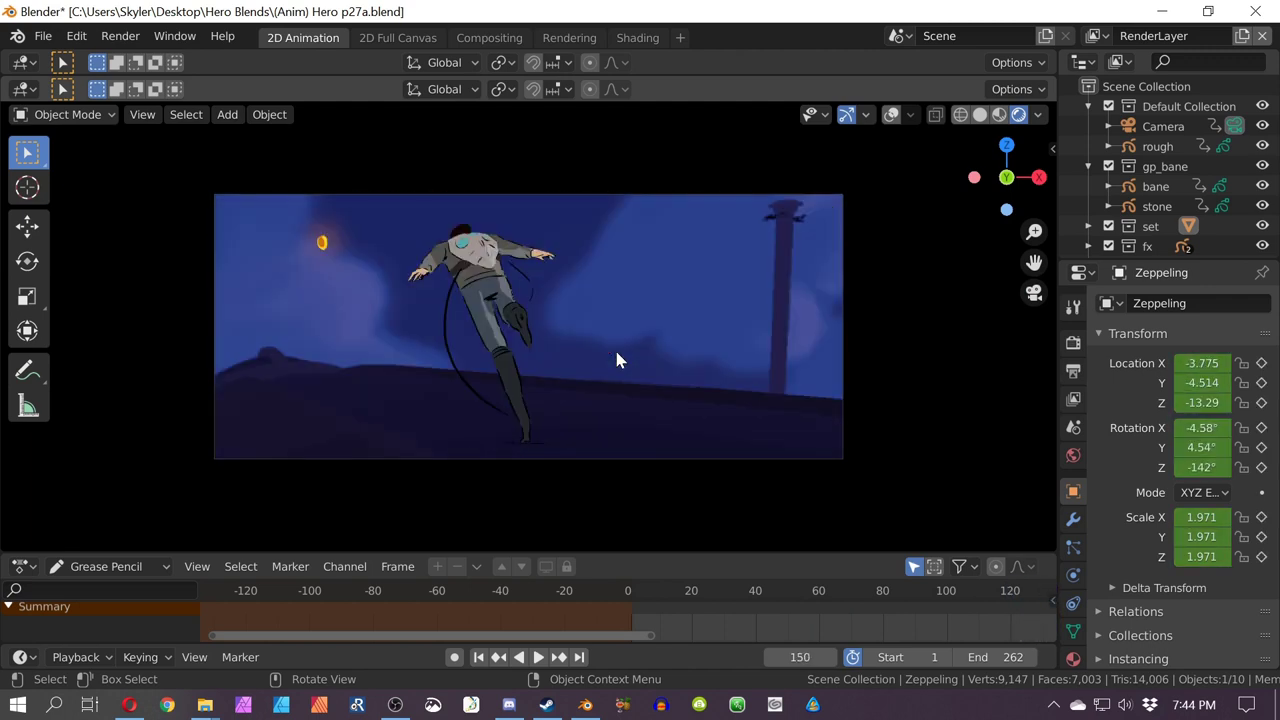
Step: Compare bane's run along the hull at frame 161 with the lightning strike at frame 147
key("Left")
key("Left")
key("Left")
key("Left")
key("Left")
key("Left")
key("Left")
key("Left")
key("Left")
key("Left")
key("Left")
key("Left")
key("Left")
key("Left")
key("Left")
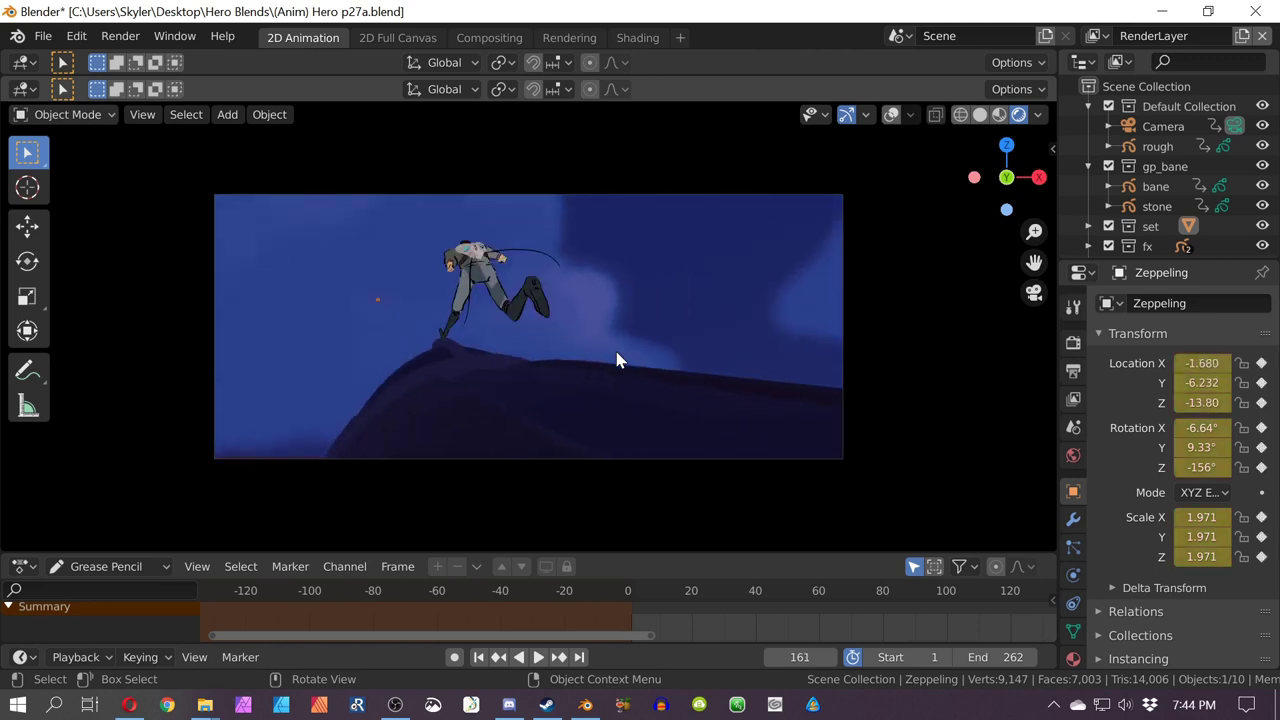
key("Left")
key("Left")
key("Left")
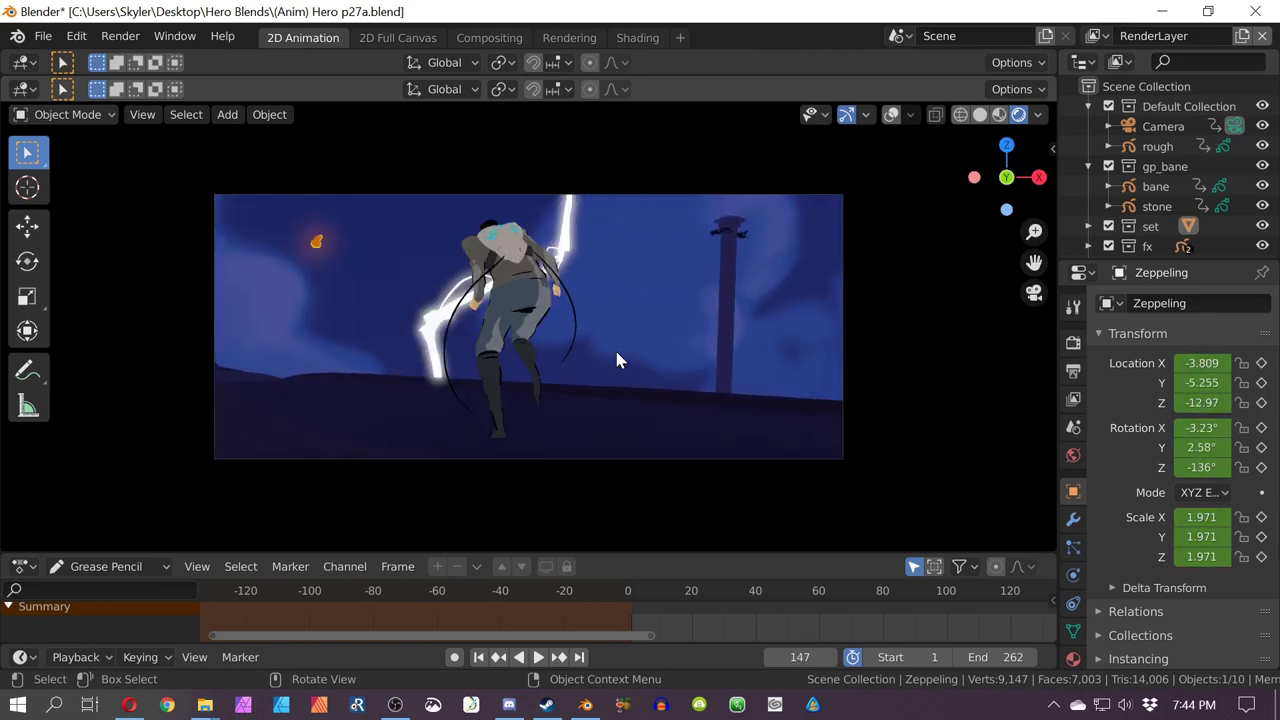
Step: Leave the camera view and raise the ground Plane above the zeppelin, to about X 11.52, Y -18.05, Z 15.31
middle_click_drag(616, 360, 655, 508)
left_click(655, 508)
key("g")
key("Escape")
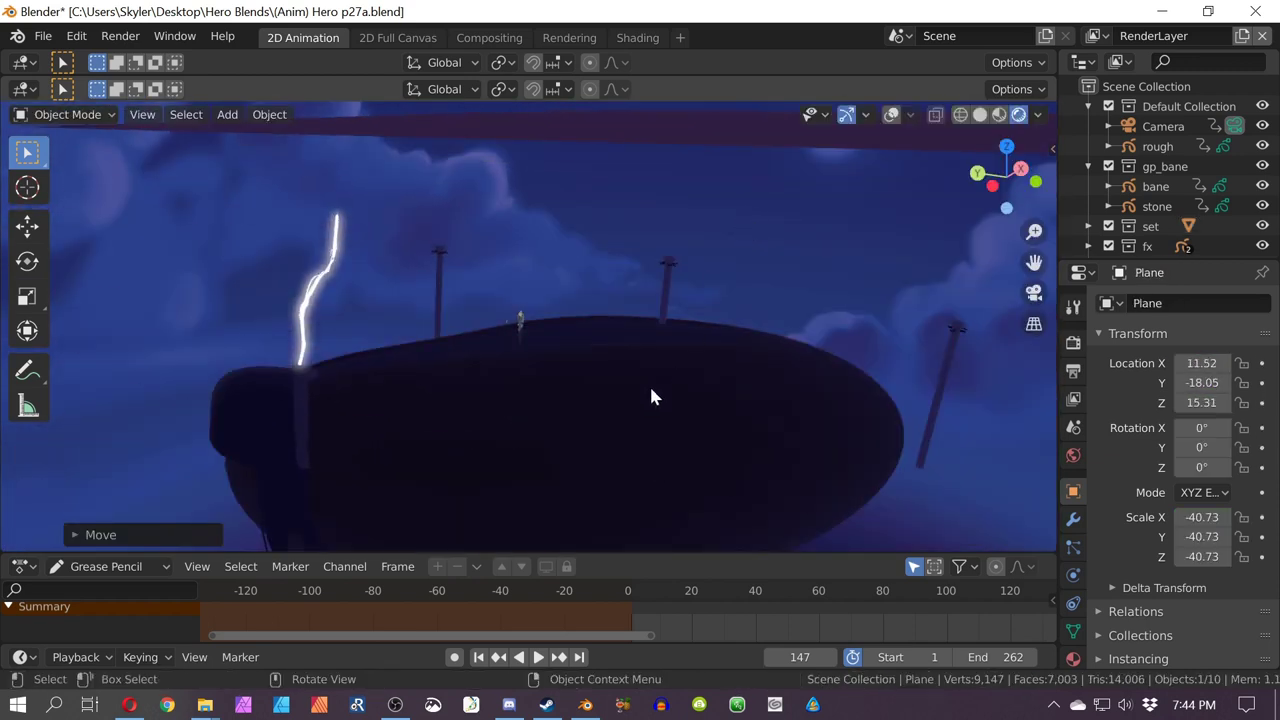
Step: Select the Zeppeling hull and try moving it
left_click(650, 390)
key("g")
key("Escape")
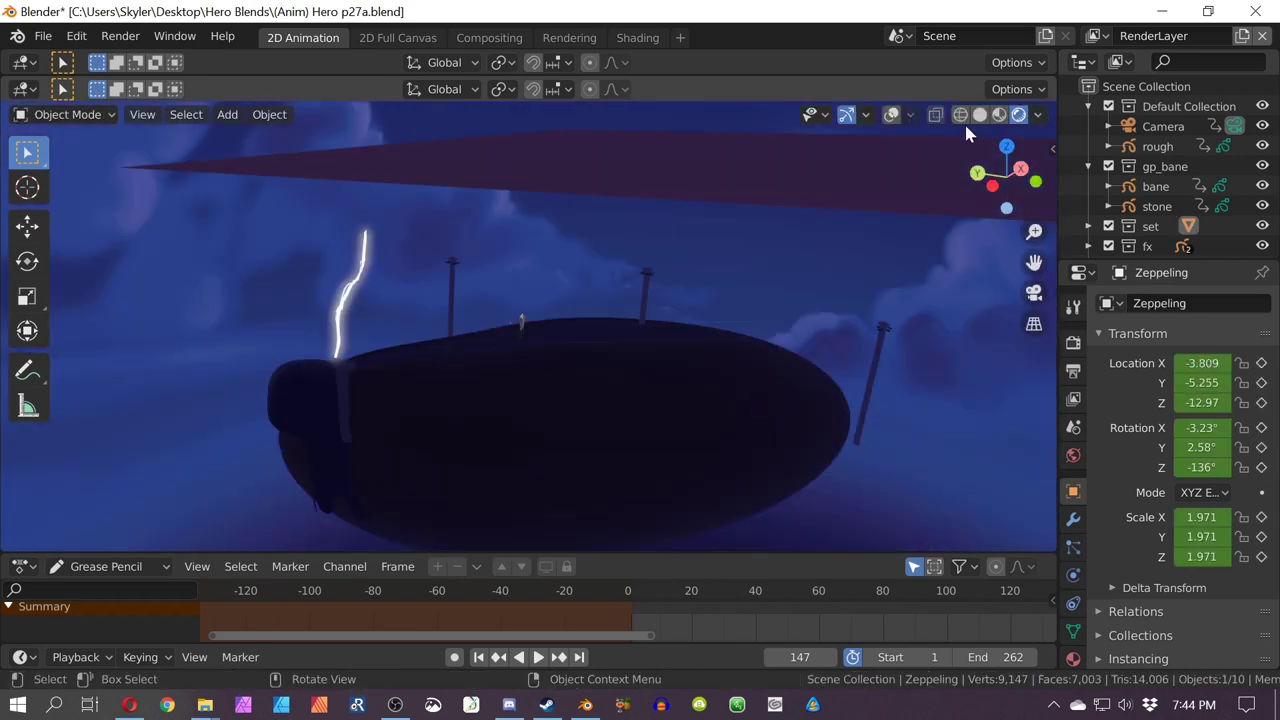
Step: Switch to solid shading and examine the Zeppeling's length, fins and the lightning strokes beside it up close
left_click(979, 114)
middle_click_drag(771, 349, 341, 365)
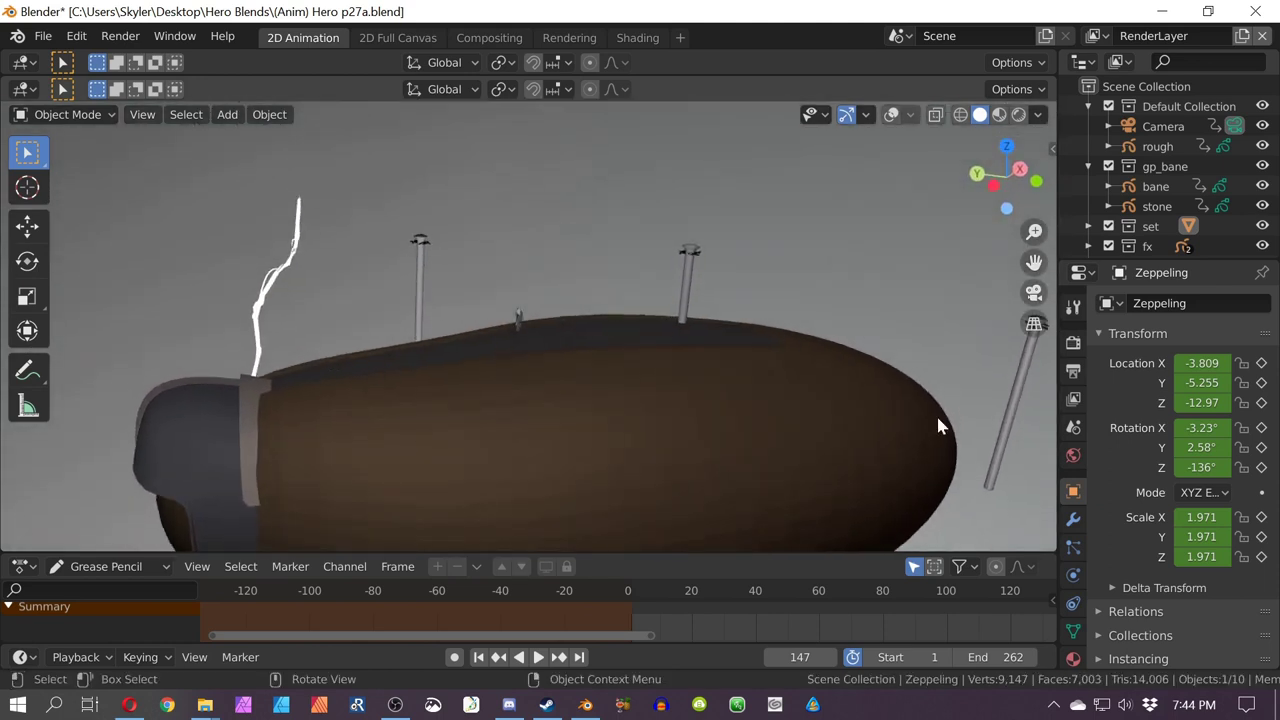
middle_click_drag(502, 437, 710, 308)
scroll(817, 480, "up", 4)
scroll(710, 308, "up", 2)
middle_click_drag(867, 366, 562, 279, "shift")
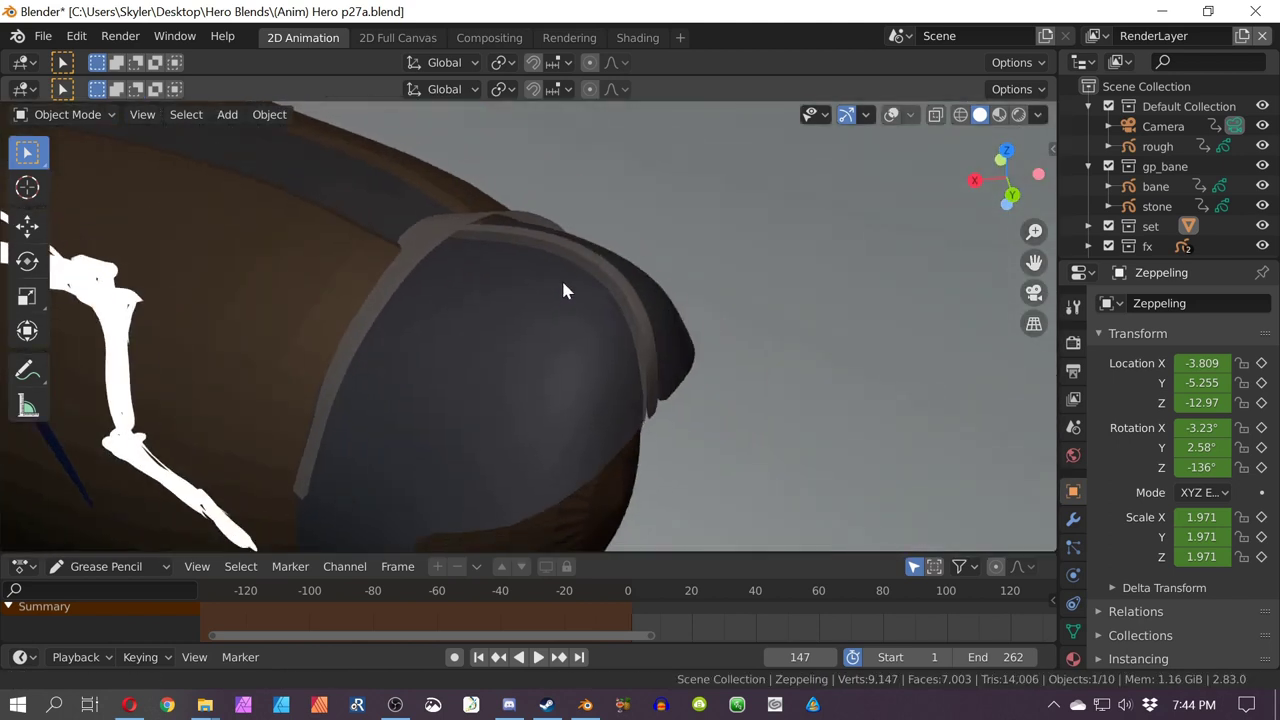
scroll(268, 362, "down", 3)
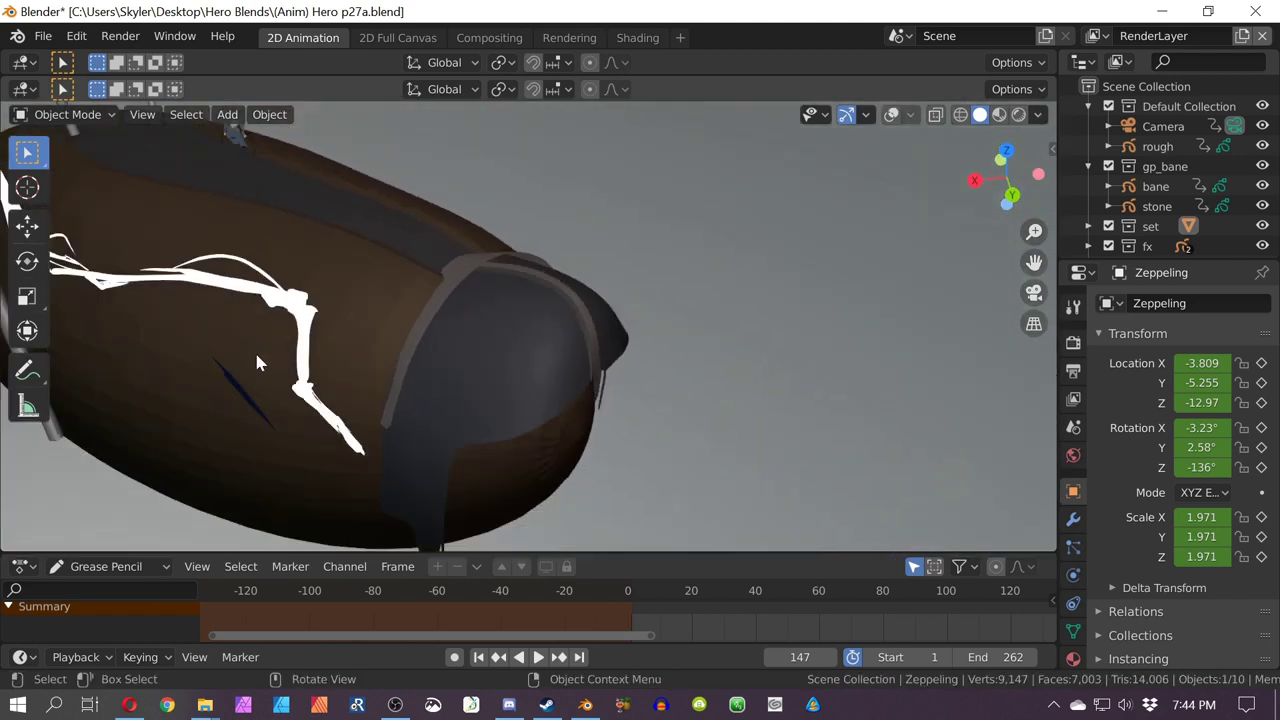
middle_click_drag(256, 358, 606, 420, "shift")
Step: Select the sky, frame it in the viewport, and return to the camera view
left_click(456, 322)
middle_click_drag(456, 322, 497, 300)
key("KP_Decimal")
scroll(530, 296, "up", 8)
key("KP_0")
Step: Examine bane and the poles along the top of the hull, in solid and in rendered shading
scroll(880, 190, "up", 2)
middle_click_drag(880, 190, 503, 384, "shift")
scroll(728, 234, "up", 2)
middle_click_drag(953, 305, 599, 277)
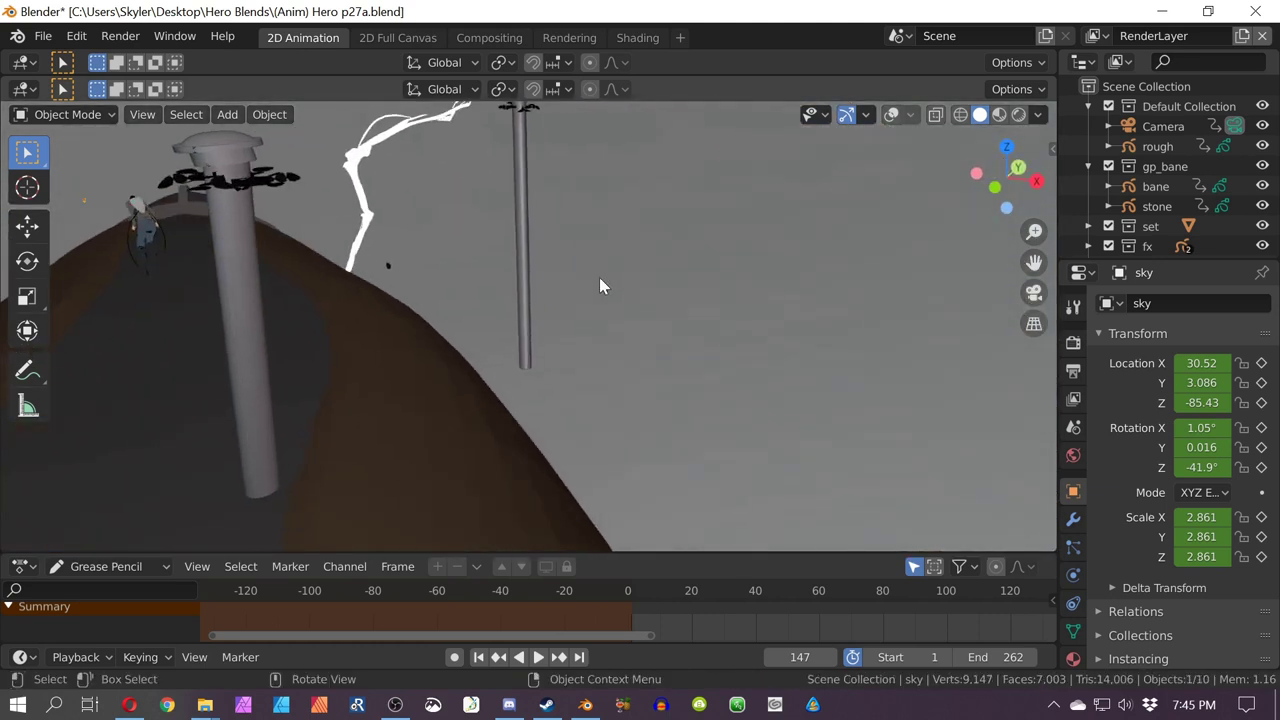
mouse_move(600, 278)
middle_mouse_down()
mouse_move(377, 249)
mouse_move(455, 250)
mouse_move(457, 271)
mouse_move(386, 371)
mouse_move(601, 286)
middle_mouse_up()
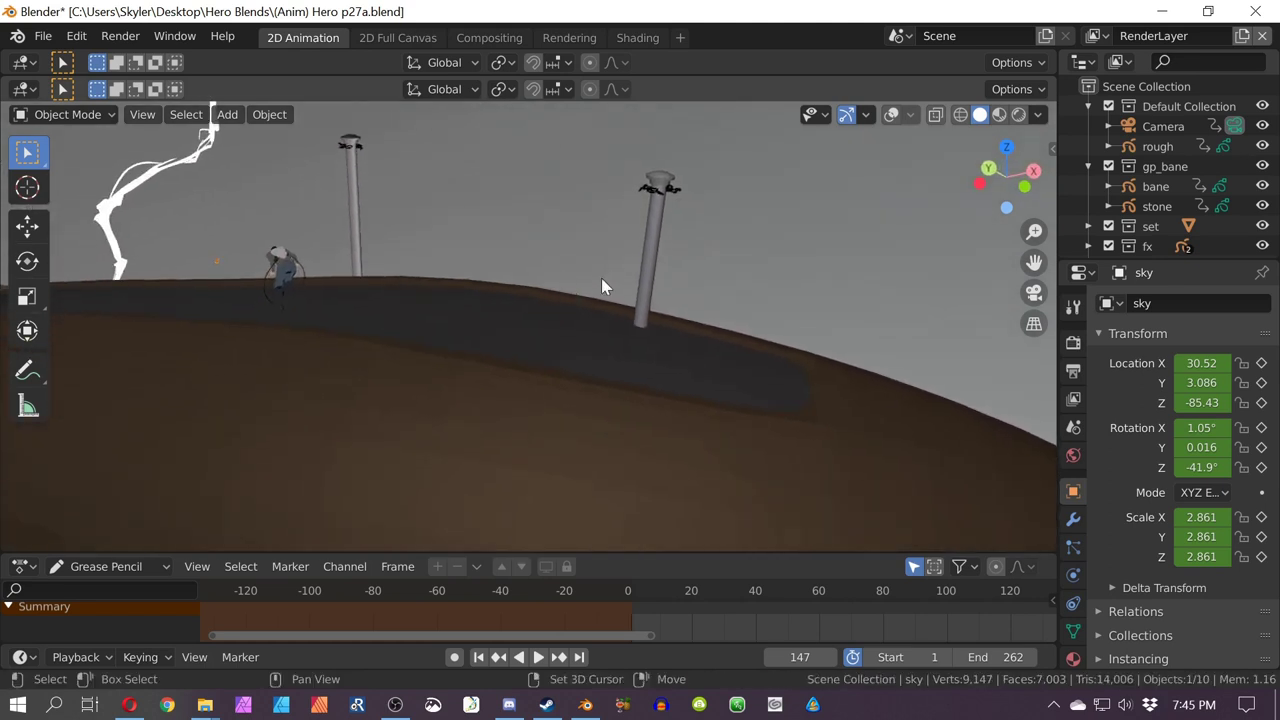
left_click(1018, 115)
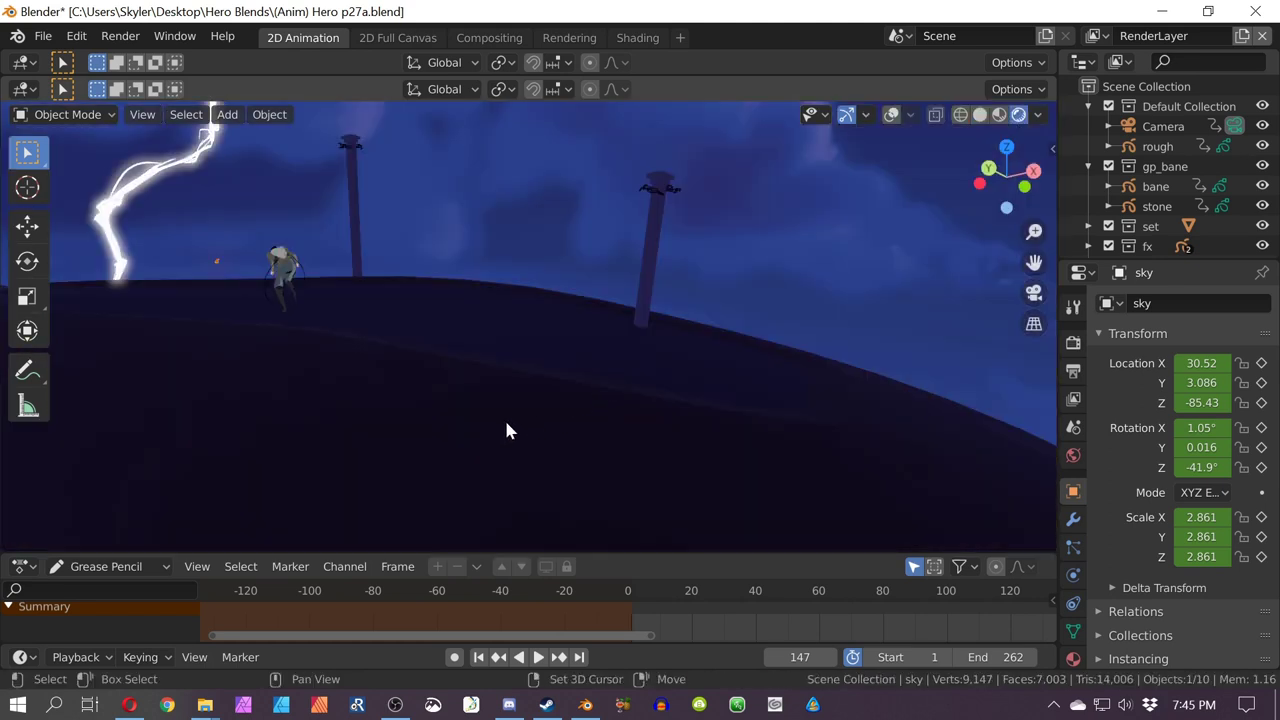
middle_click_drag(505, 430, 605, 289)
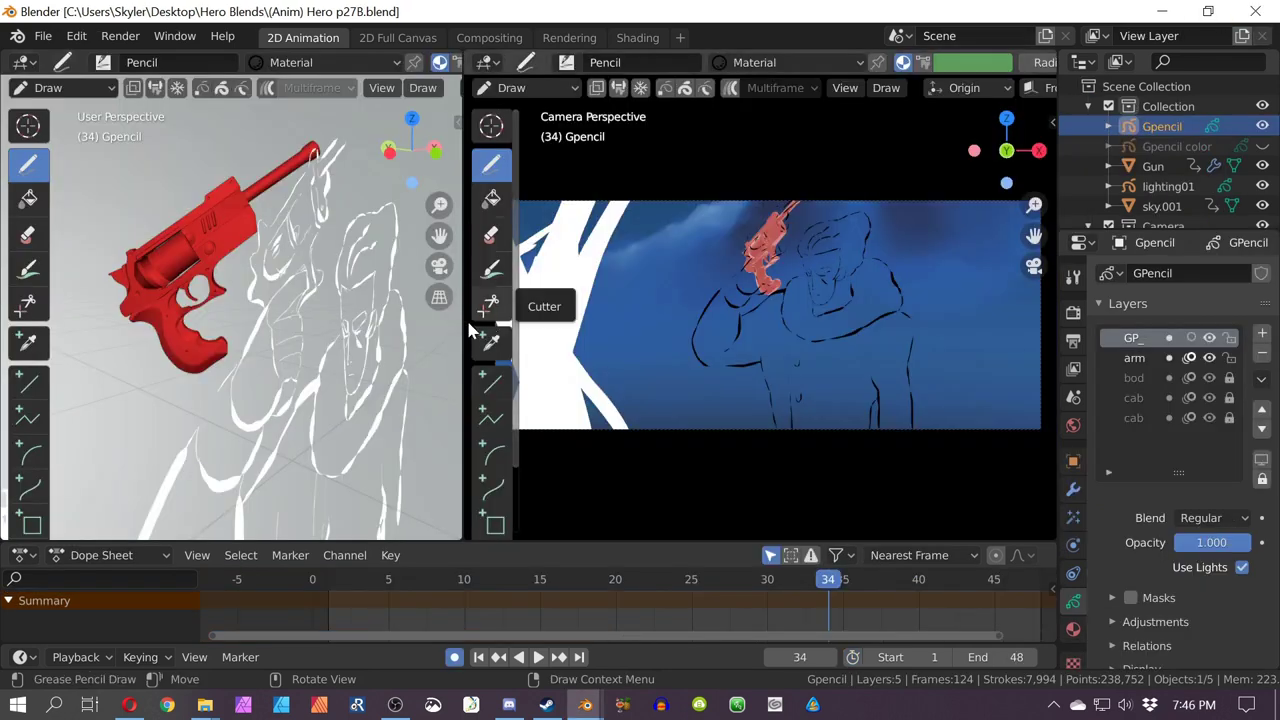
Step: Widen the solid-shaded viewport of the p27B scene and examine the red Gun model beside the Gpencil line drawing
left_click_drag(475, 327, 968, 327)
scroll(403, 380, "down", 8)
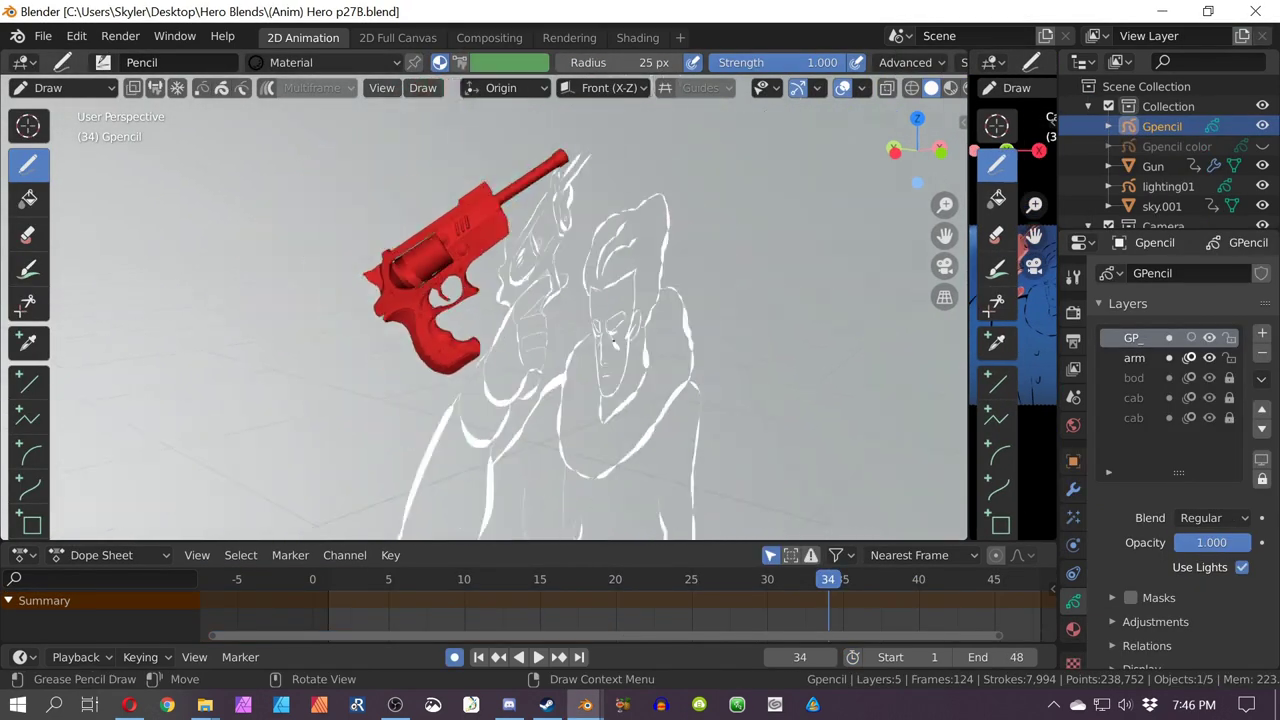
middle_click_drag(403, 380, 305, 366)
Step: Play the gun shot through the camera in solid shading and in the enlarged material-shaded viewport, stopping at frame 48
key("KP_0")
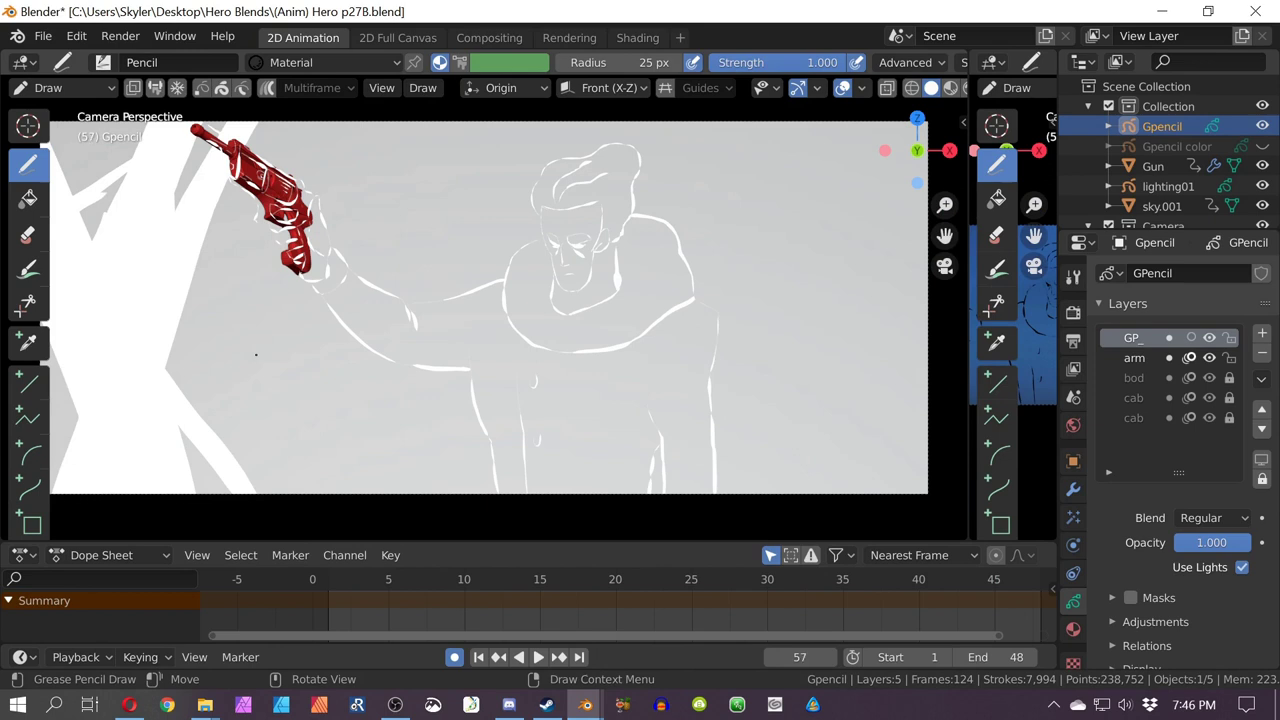
key("space")
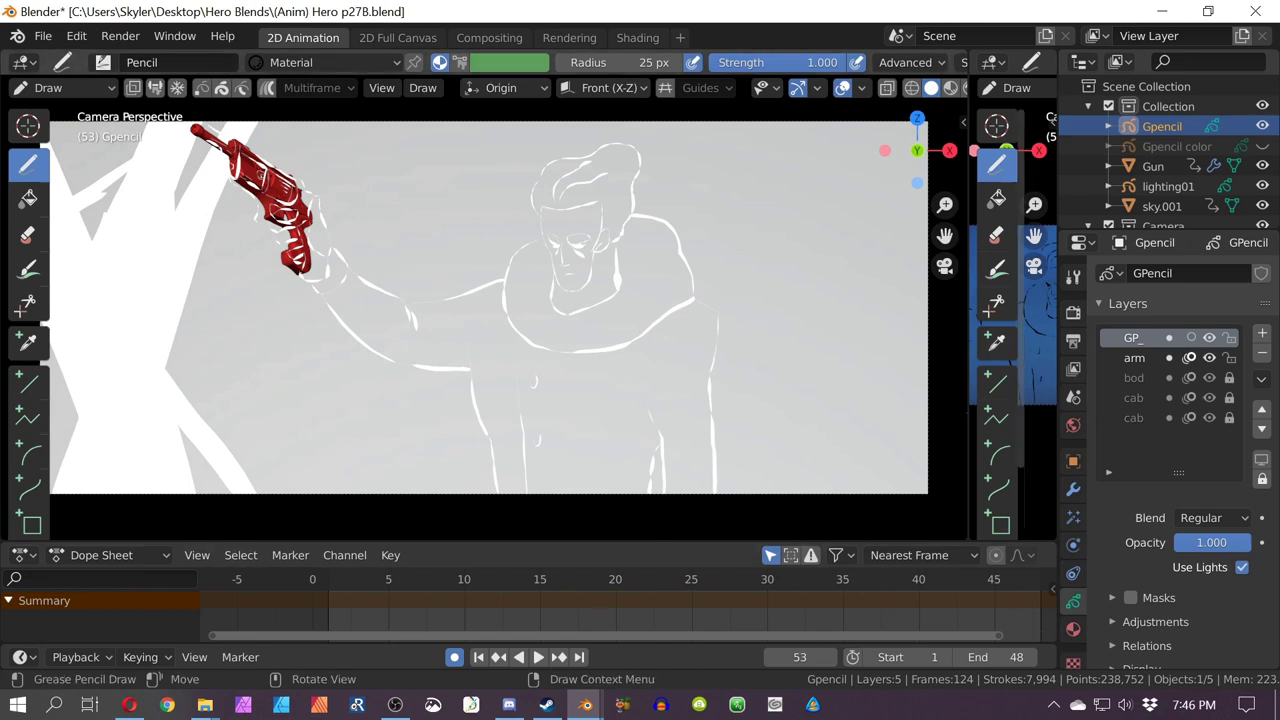
left_click_drag(970, 368, 5, 370)
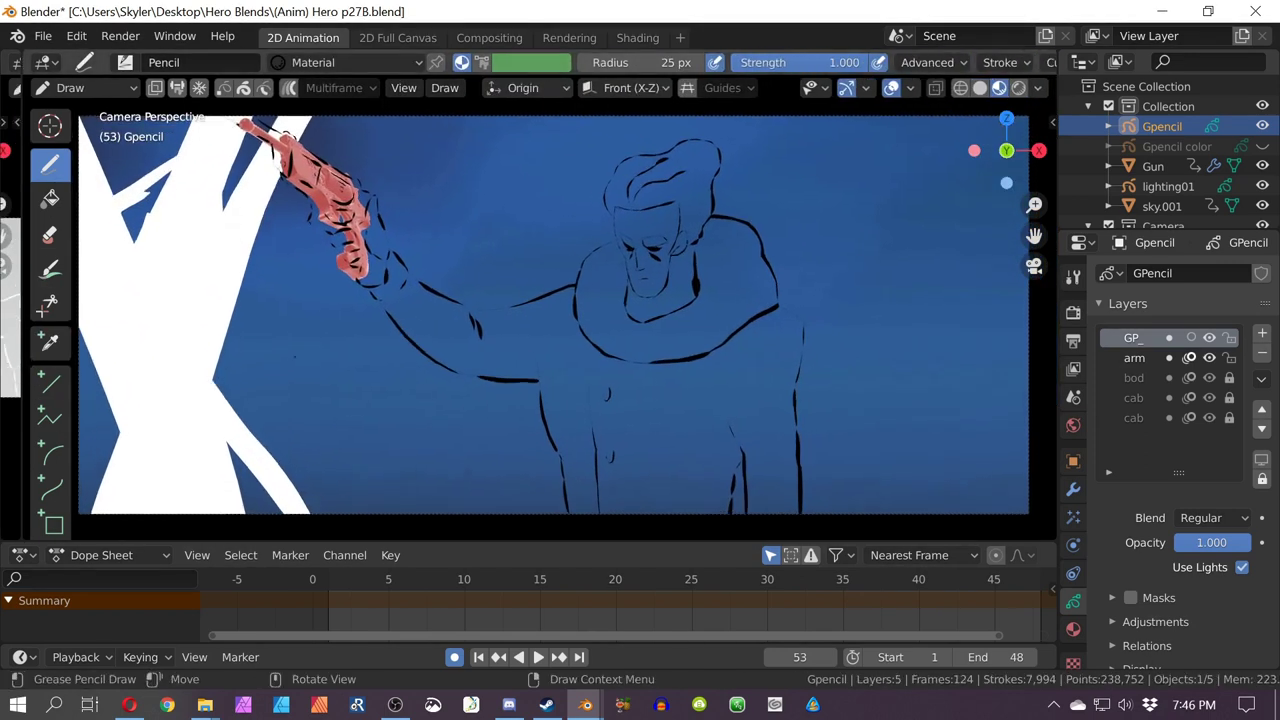
key("space")
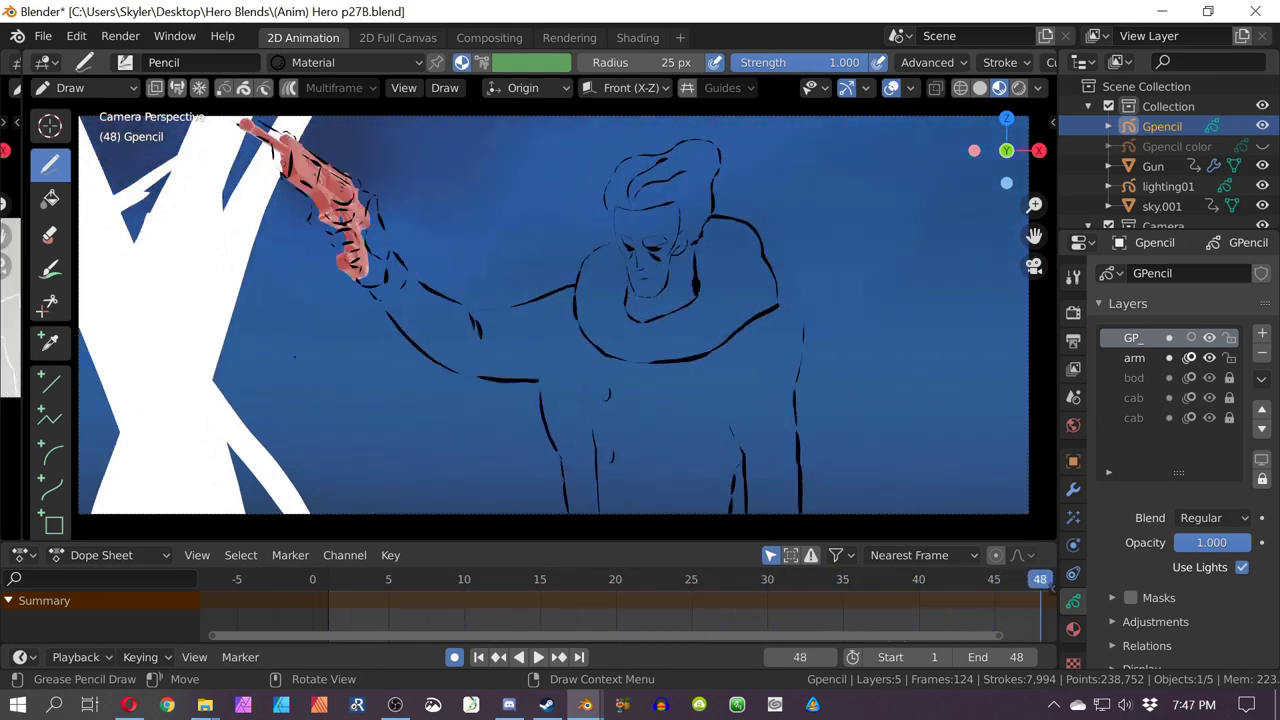
Step: Switch to Object Mode and select the white lighting01 drawing in the gun scene
scroll(60, 355, "down", 1)
scroll(152, 350, "down", 3)
middle_click_drag(100, 352, 152, 341)
scroll(152, 341, "down", 3)
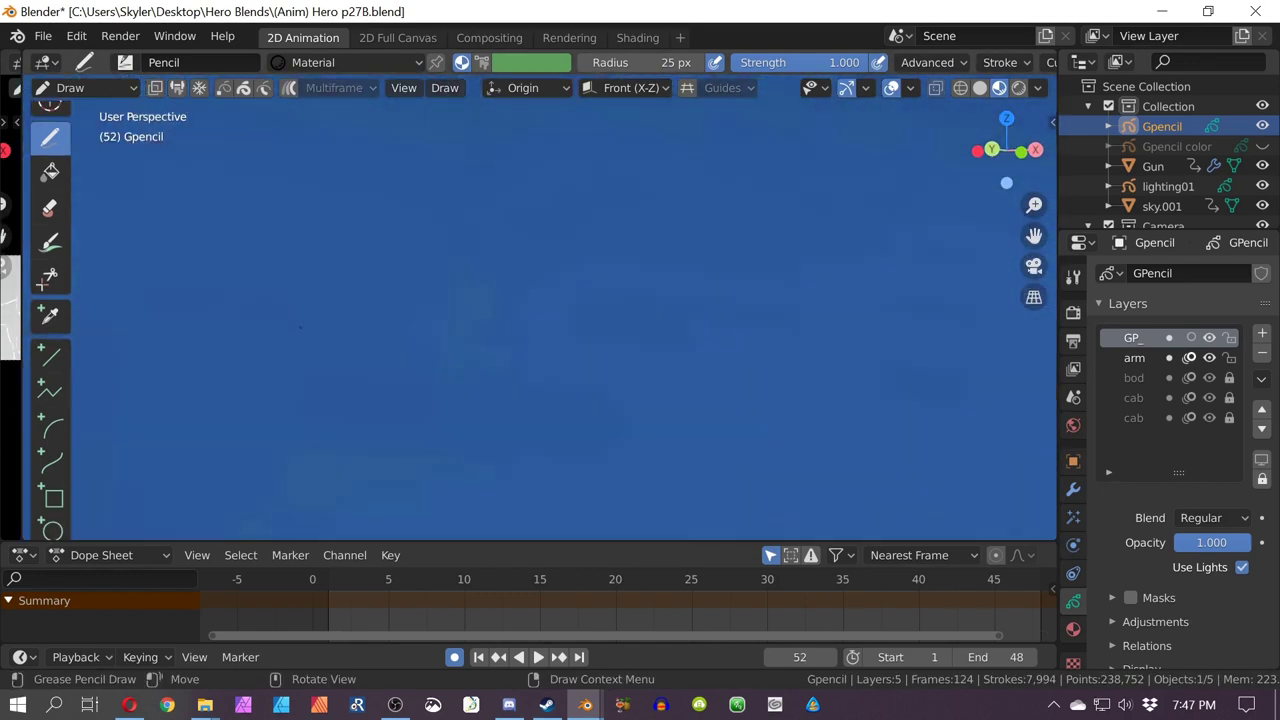
scroll(152, 341, "up", 2)
middle_click_drag(575, 300, 610, 280)
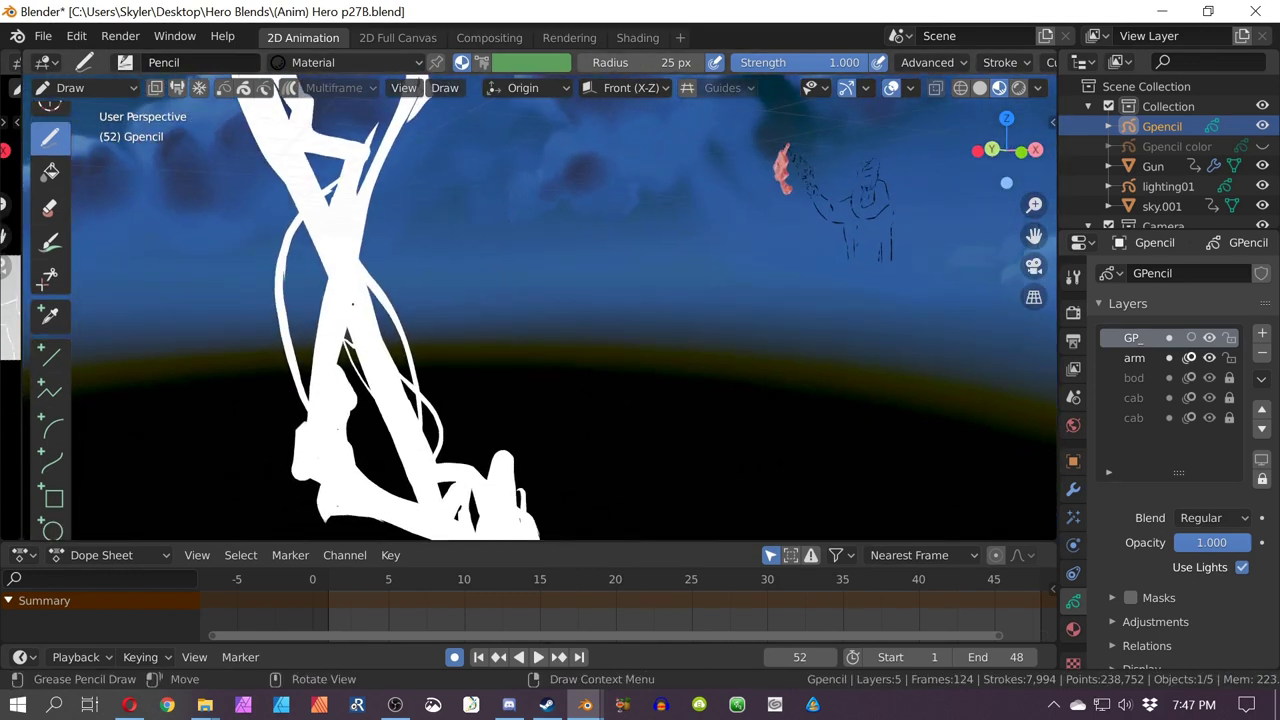
left_click(93, 111)
left_click(345, 245)
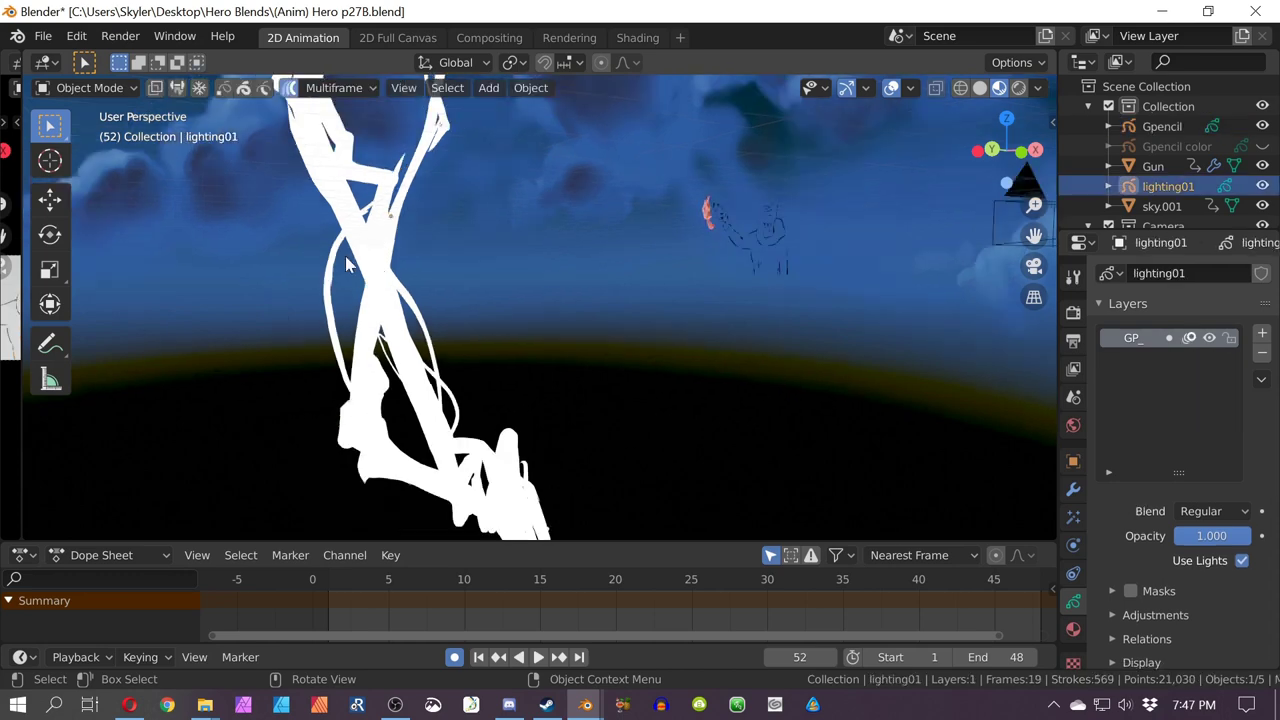
Step: Examine the lighting01 drawing from other angles in solid shading and return to the camera view
mouse_move(345, 256)
middle_mouse_down()
mouse_move(256, 275)
mouse_move(159, 250)
mouse_move(234, 234)
mouse_move(520, 251)
mouse_move(318, 283)
middle_mouse_up()
left_click(980, 88)
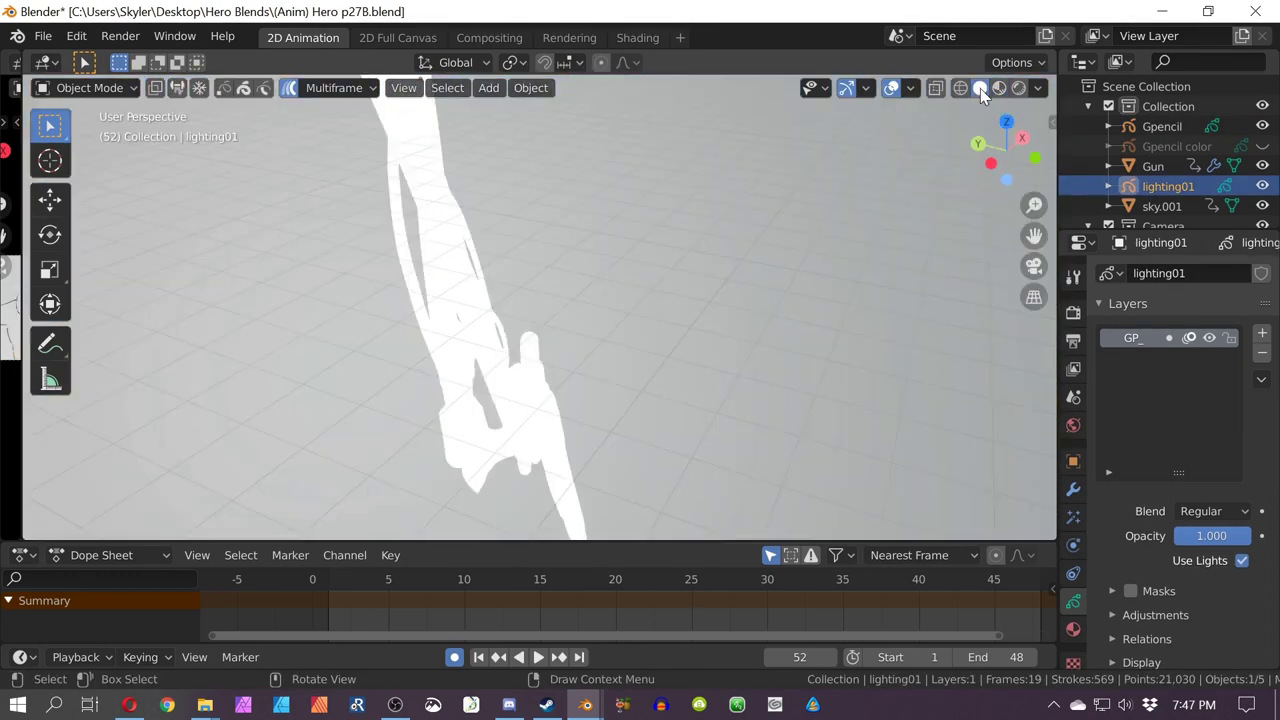
mouse_move(700, 150)
middle_mouse_down()
mouse_move(520, 163)
mouse_move(380, 122)
mouse_move(165, 128)
mouse_move(414, 223)
mouse_move(537, 294)
mouse_move(420, 200)
mouse_move(435, 164)
mouse_move(561, 155)
mouse_move(632, 210)
middle_mouse_up()
key("KP_0")
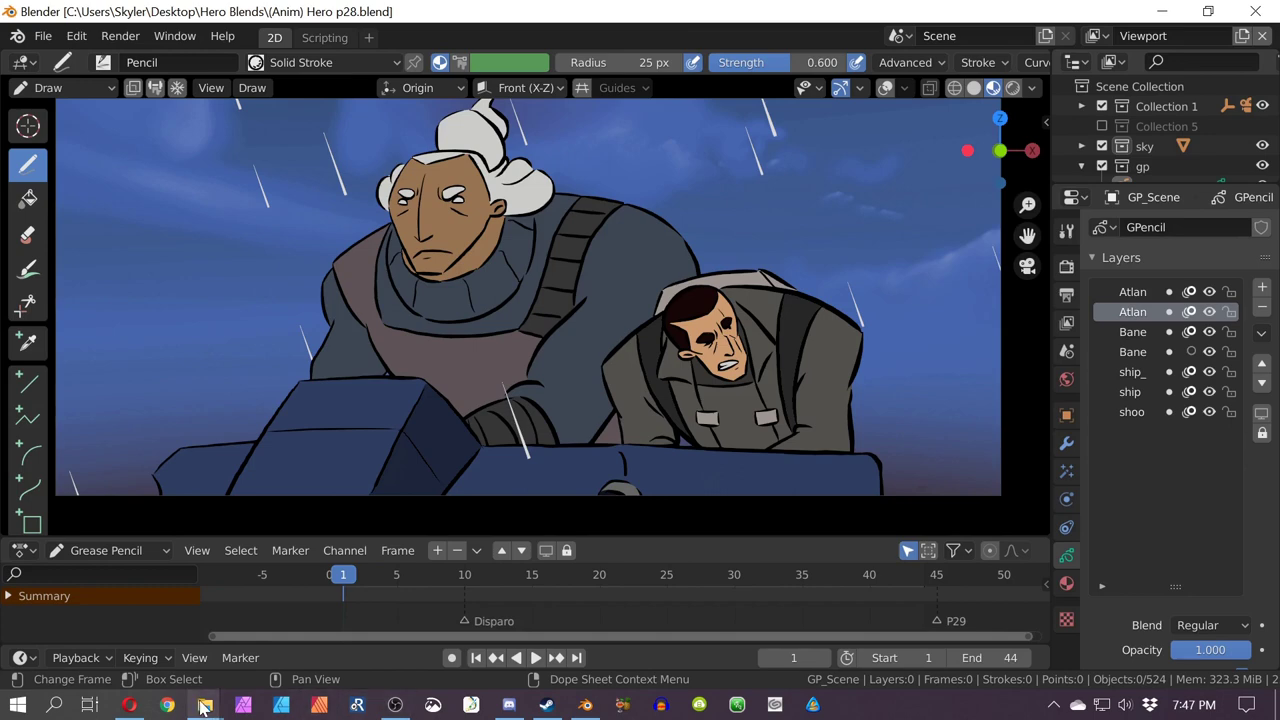
Step: Open hero_sample_02 from the Hero Blends folder and play its rough line animation
mouse_move(204, 706)
left_click(268, 651)
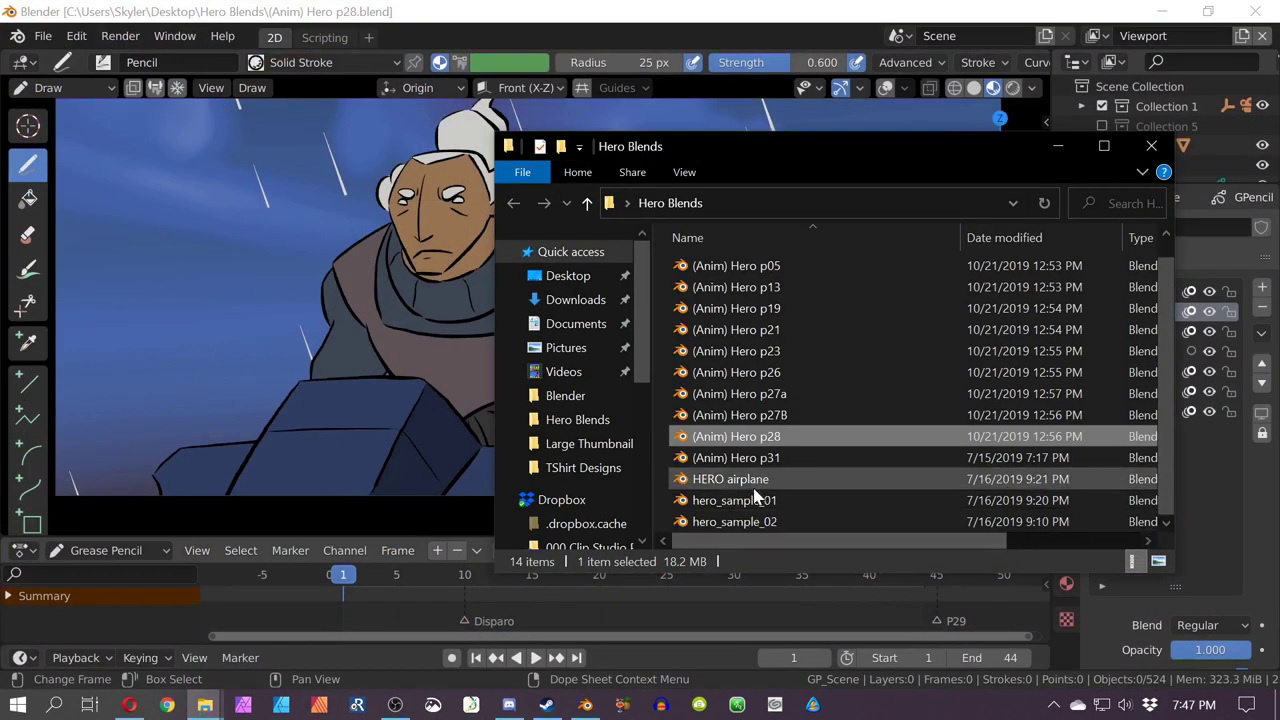
double_click(742, 522)
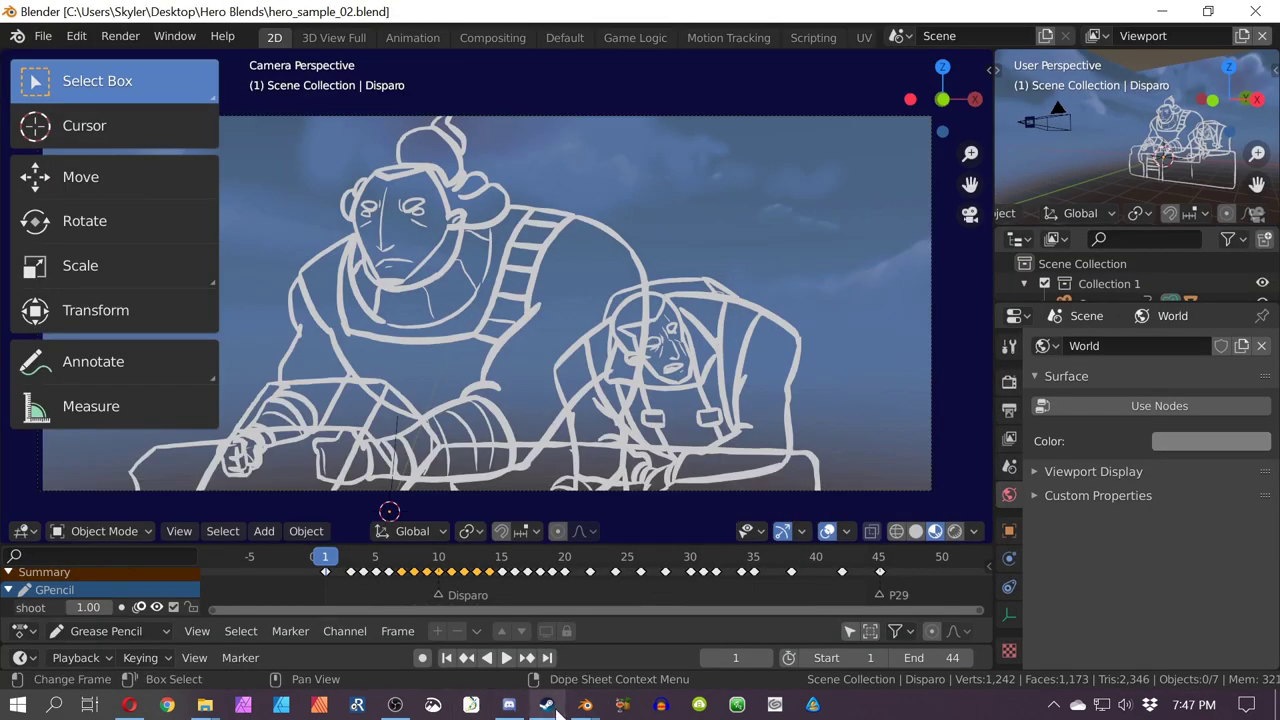
mouse_move(586, 705)
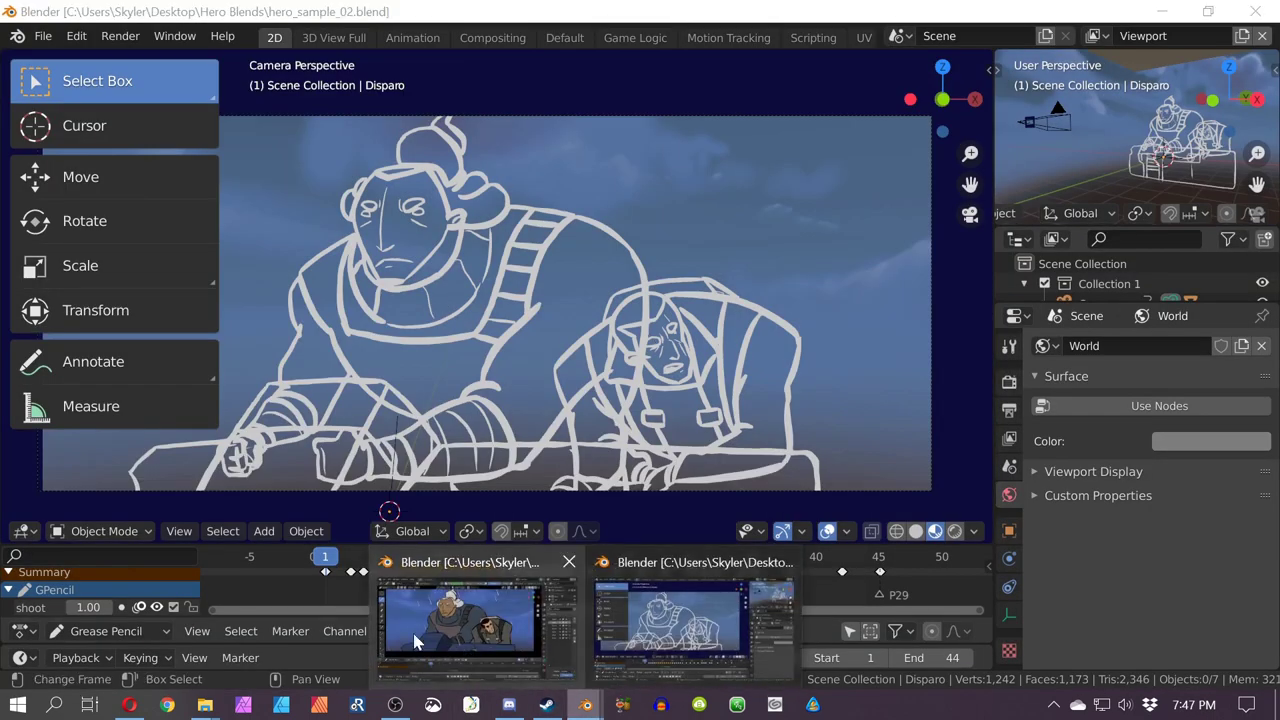
left_click(727, 14)
key("space")
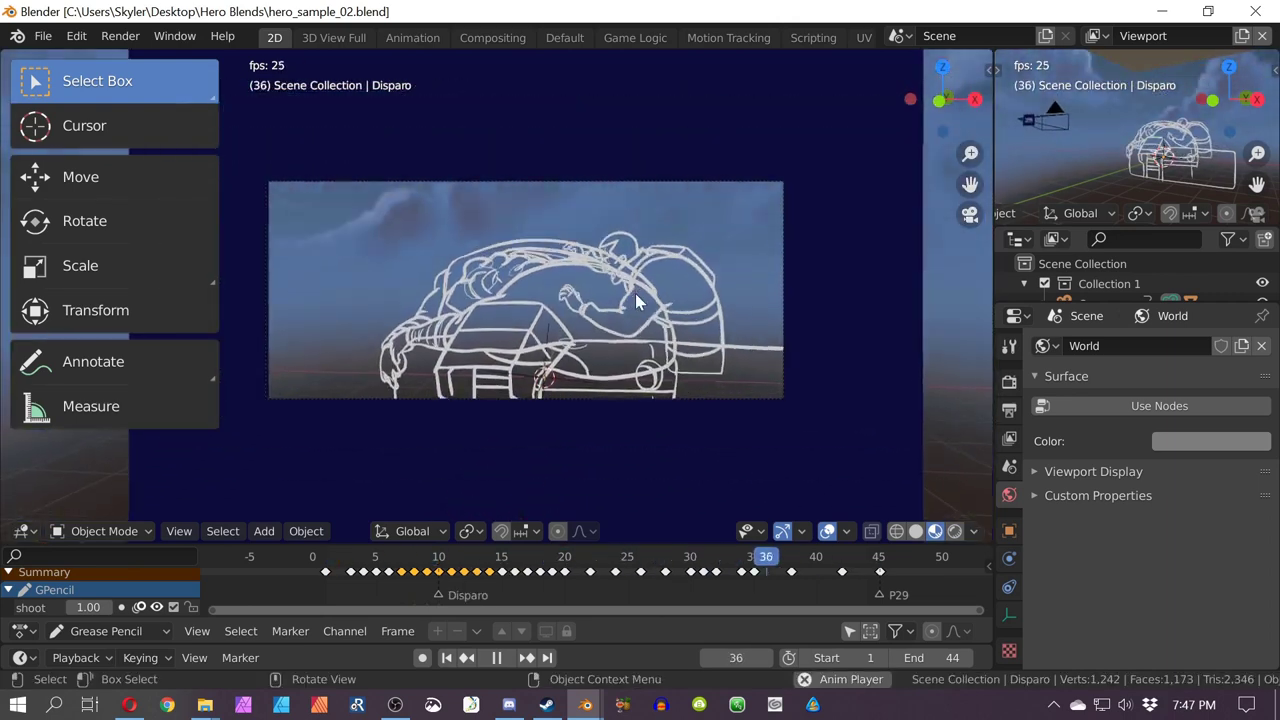
Step: Switch to the Hero p28 Blender window and play the coloured shot, stopping at frame 24
mouse_move(576, 706)
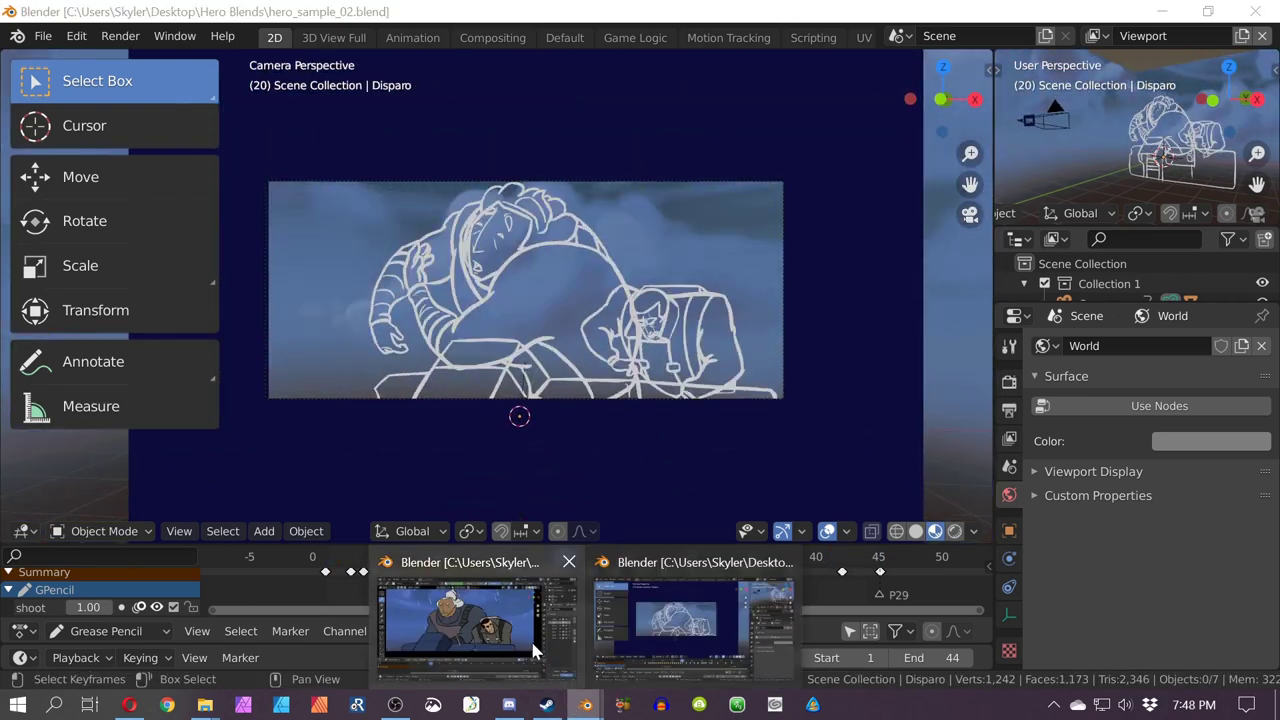
left_click(513, 640)
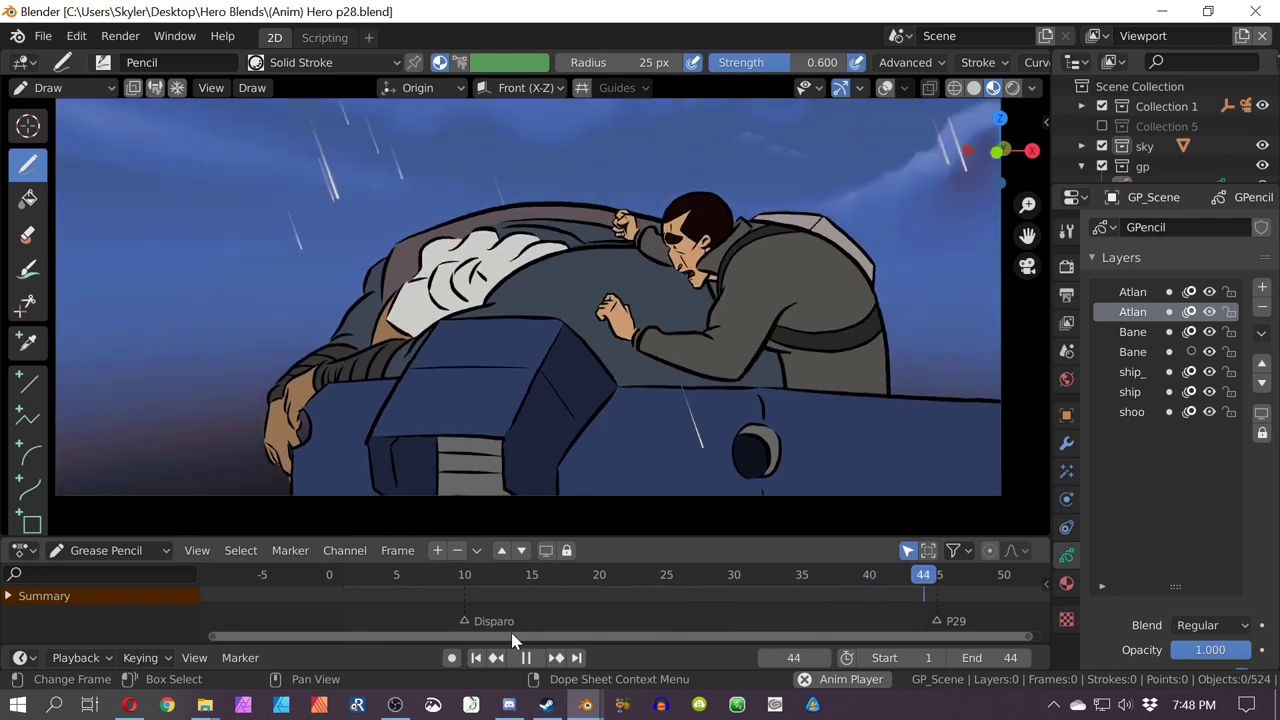
key("space")
Step: Examine the p28 characters, ship and falling rain from outside the camera
middle_click_drag(533, 300, 536, 419, "shift")
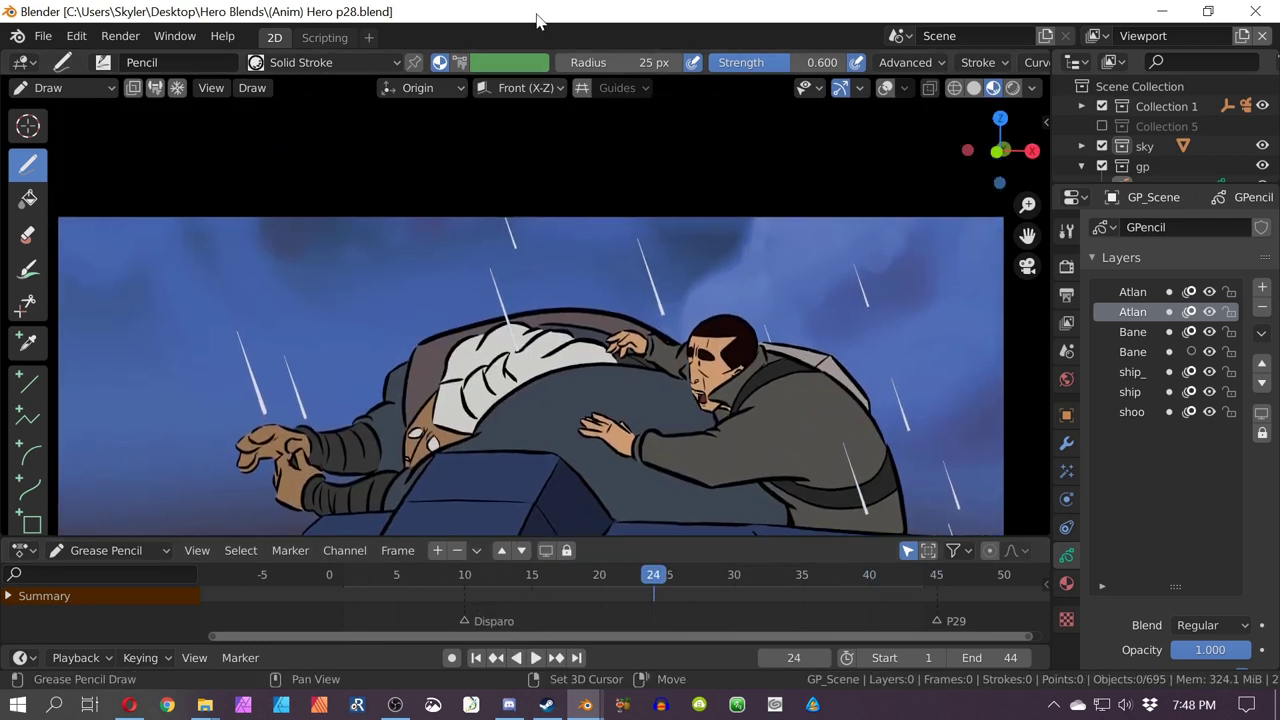
middle_click_drag(605, 281, 490, 310)
scroll(533, 267, "down", 7)
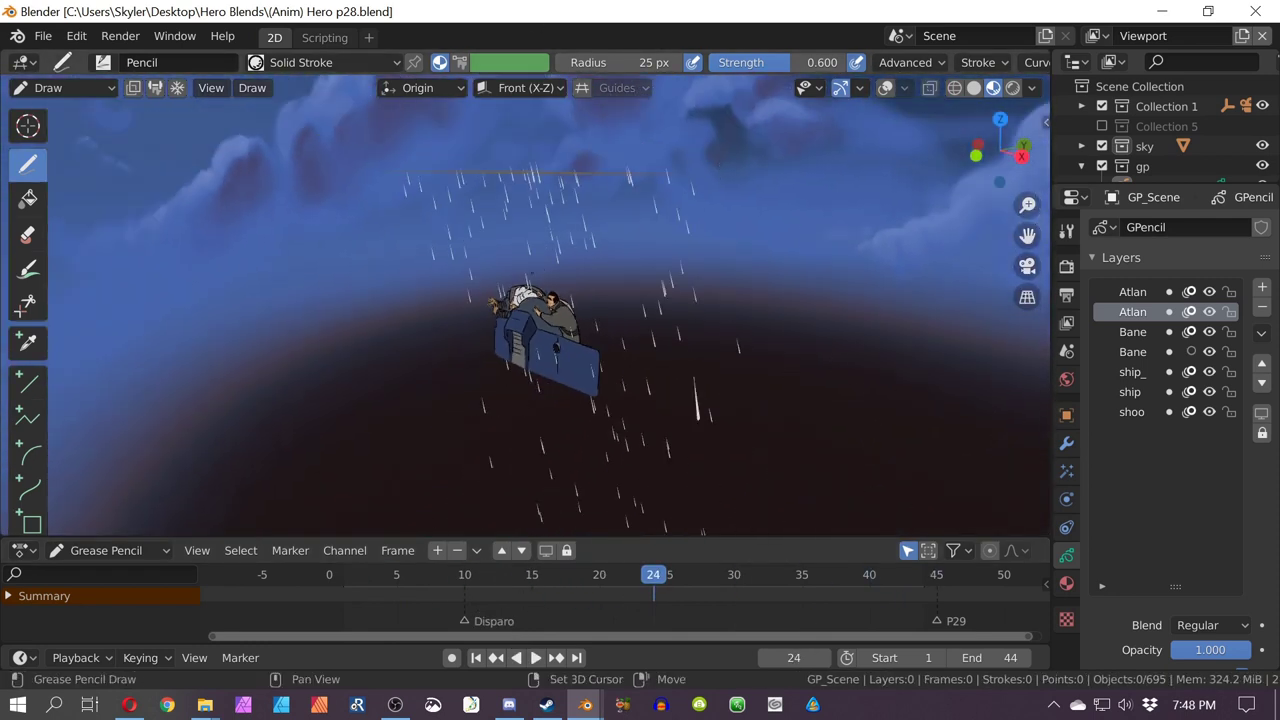
middle_click_drag(533, 267, 621, 245, "shift")
scroll(666, 152, "up", 3)
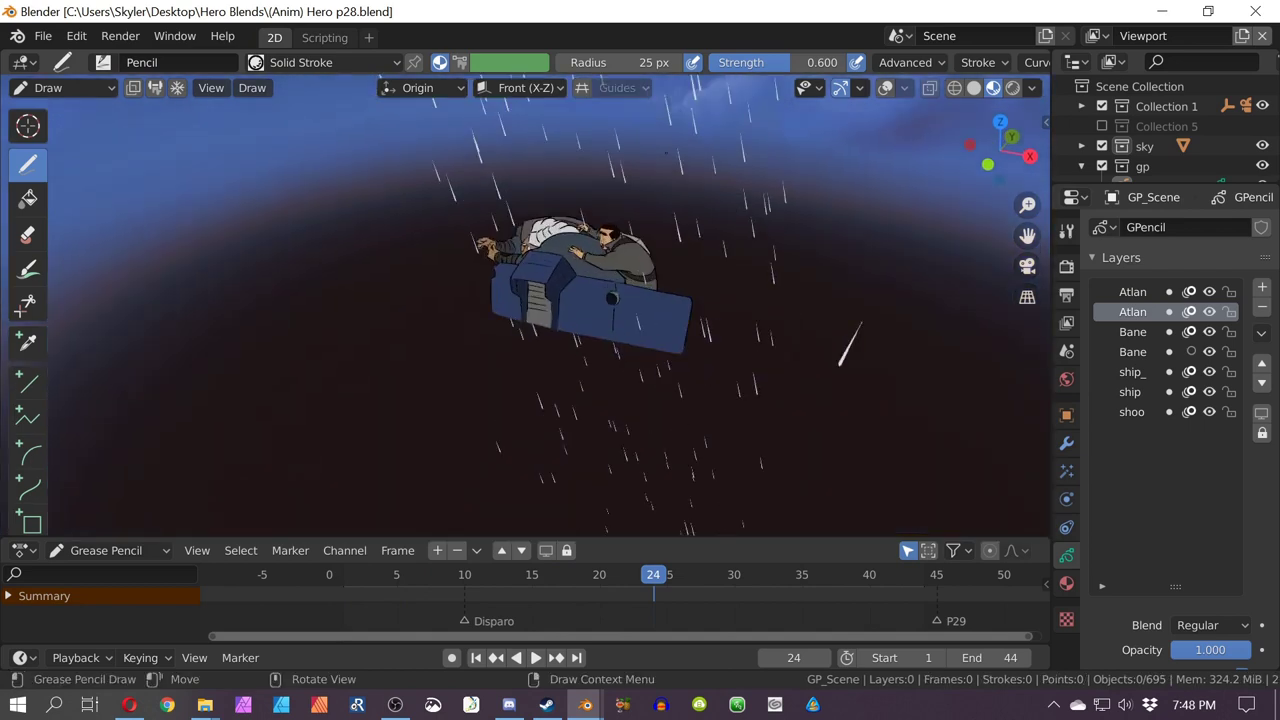
middle_click_drag(555, 380, 655, 338, "shift")
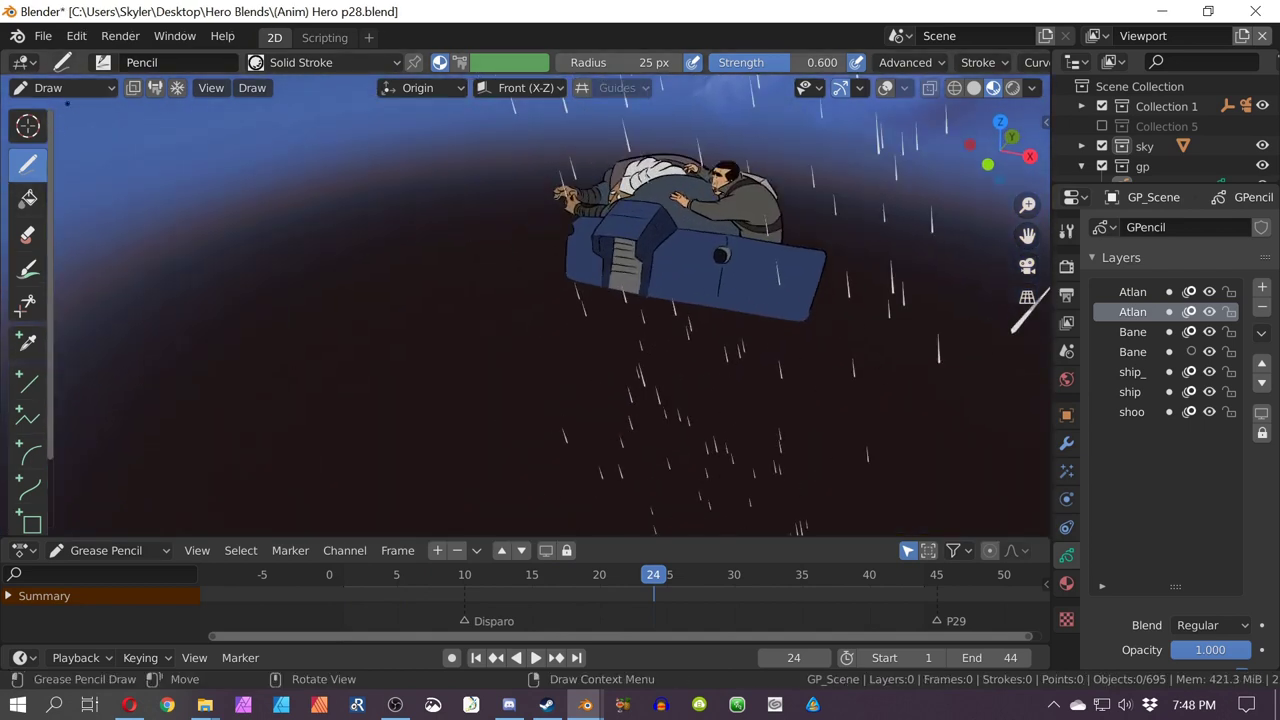
Step: Switch to Object Mode and try moving the GP_Scene drawing away from the rain
left_click(71, 113)
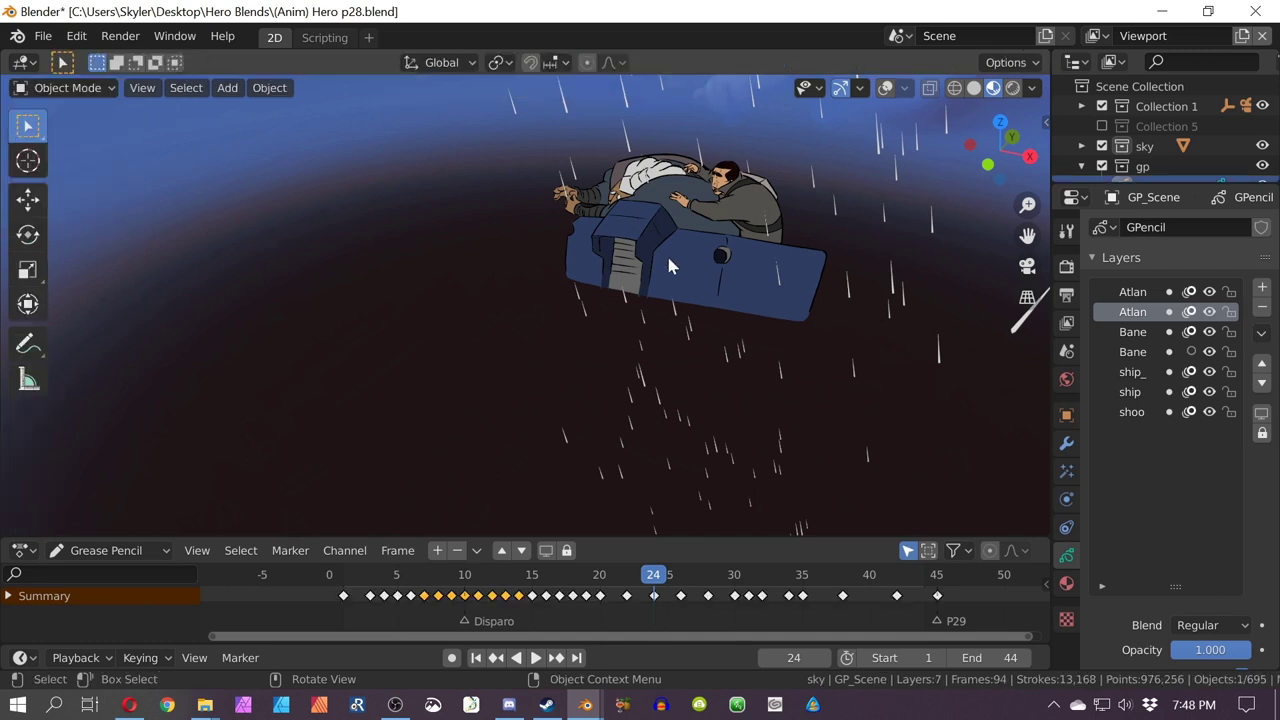
key("g")
key("Escape")
key("g")
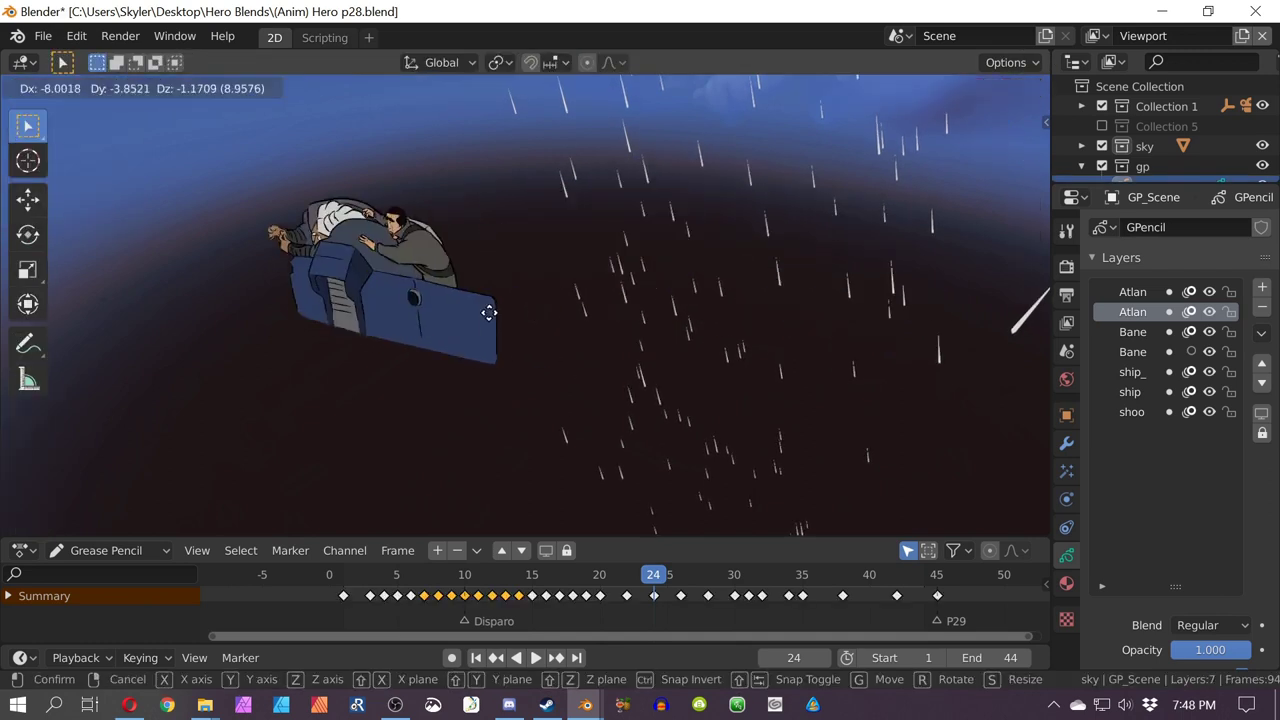
left_click(611, 326)
Step: Select the rain-emitting plane above the characters and try moving it
middle_click_drag(611, 326, 580, 364)
left_click(577, 194)
key("g")
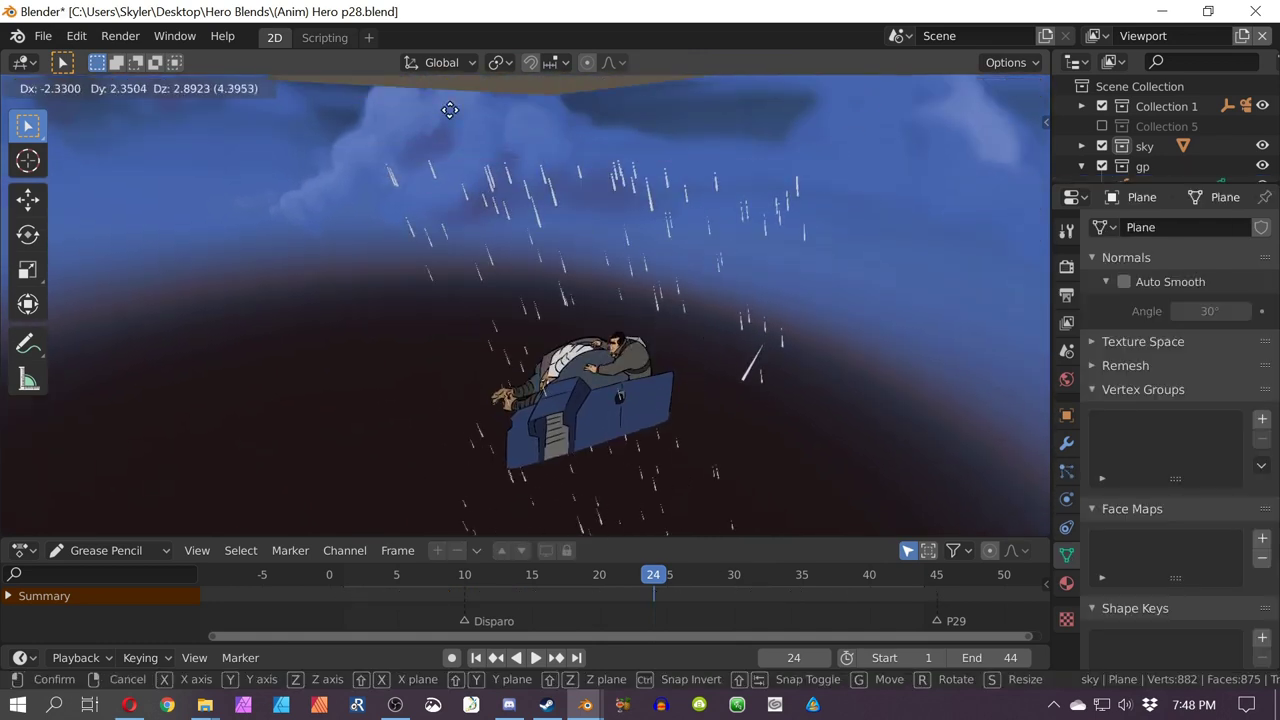
key("Escape")
Step: Play the rain animation from a free viewpoint, select the sky object, and stop playback at frame 34
middle_click_drag(632, 302, 678, 362)
scroll(678, 362, "down", 3)
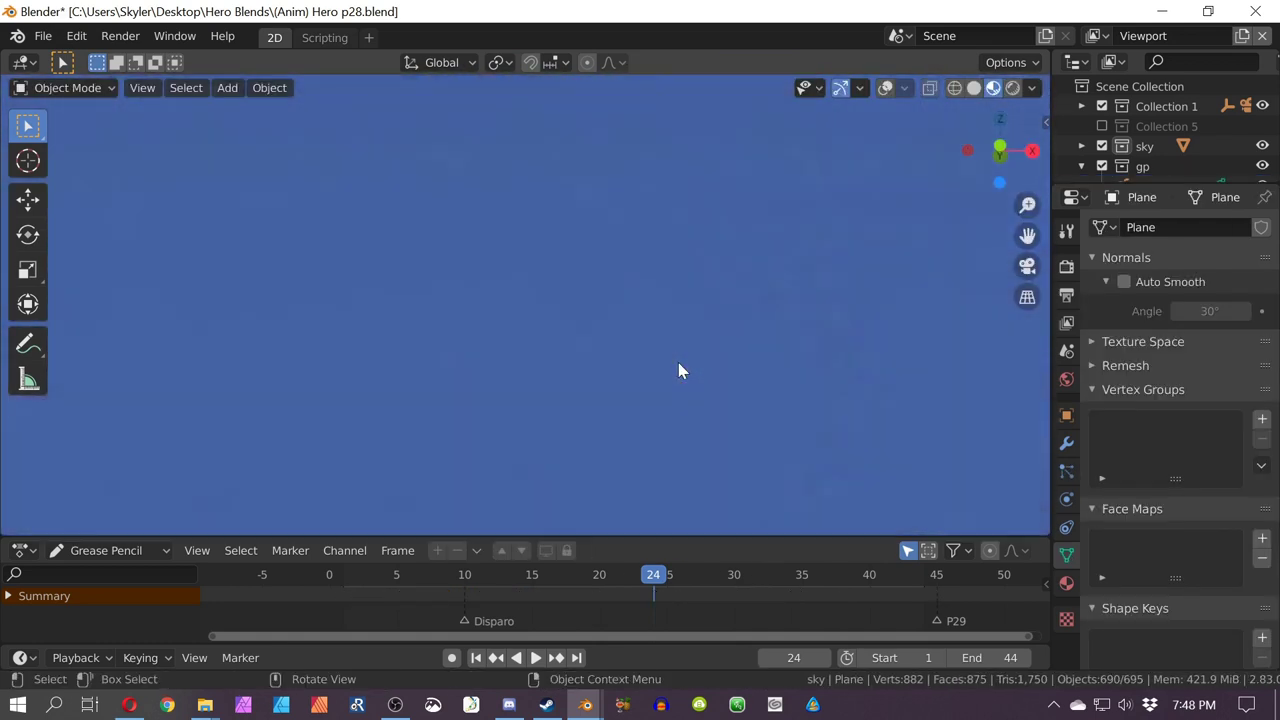
scroll(678, 362, "up", 2)
scroll(678, 362, "down", 4)
key("KP_Divide")
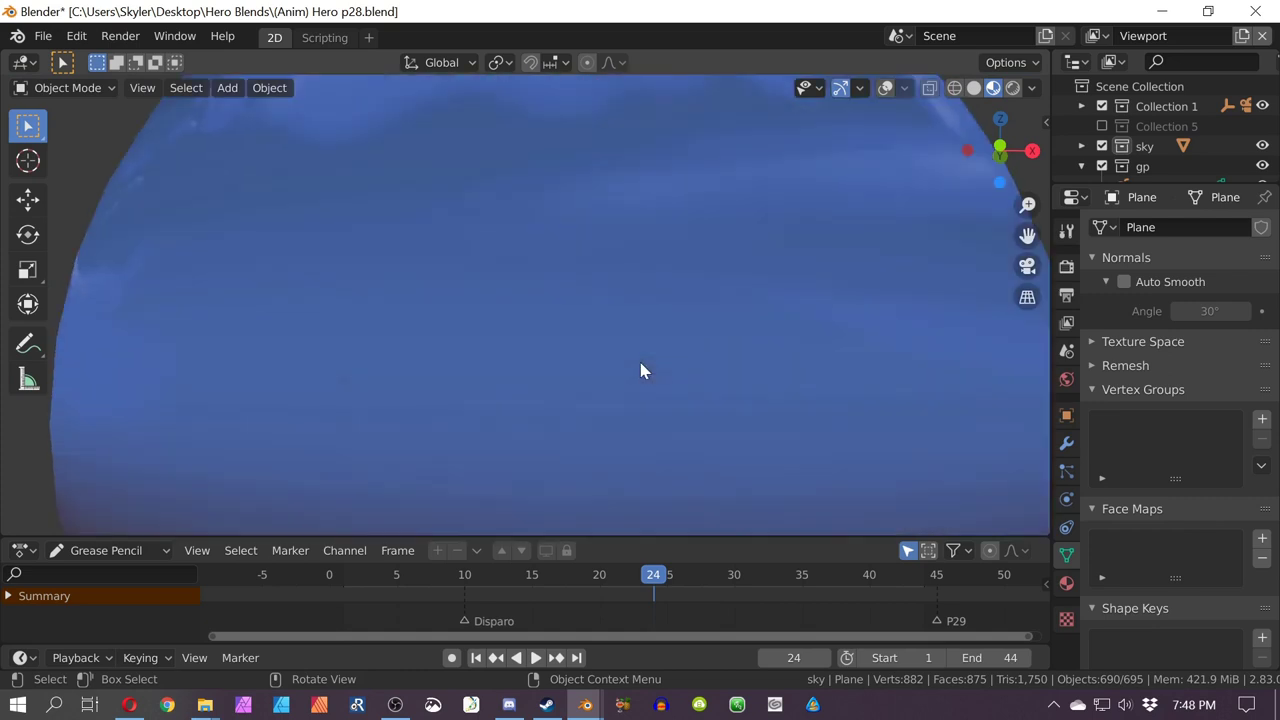
key("space")
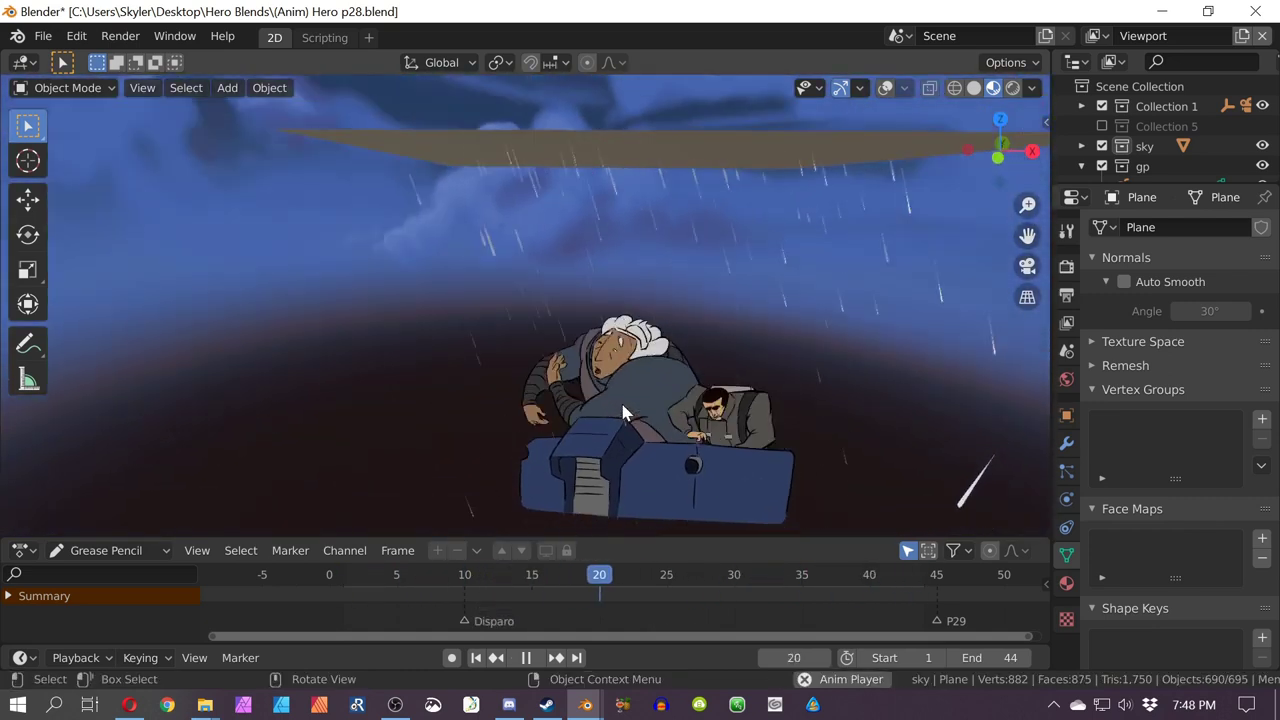
key("shift+space")
left_click(600, 260)
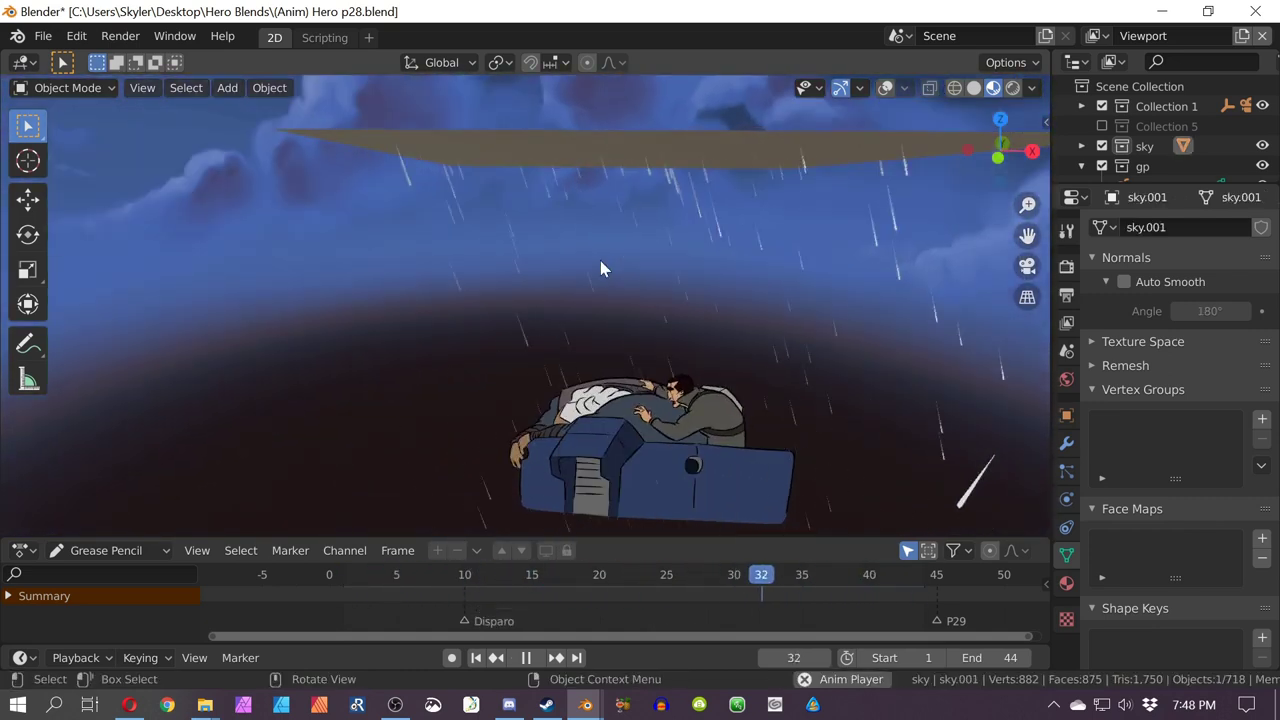
key("space")
middle_click_drag(694, 366, 420, 209, "shift")
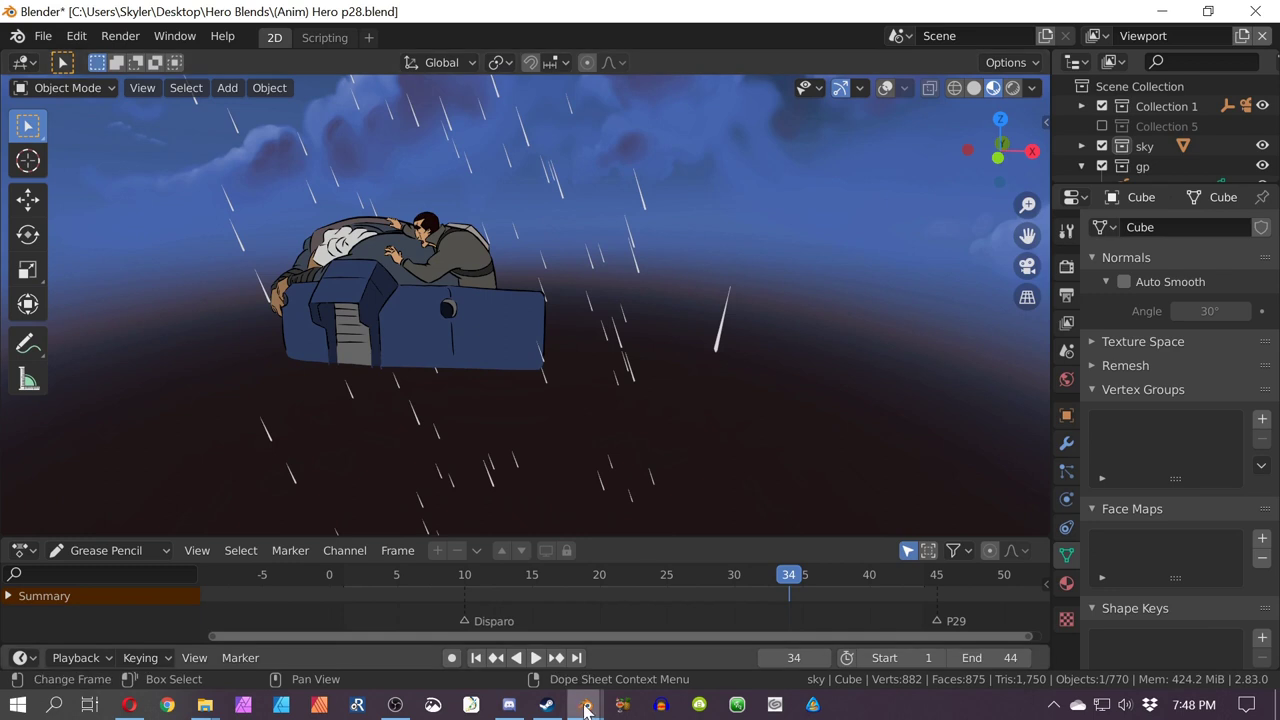
Step: Display the particle settings of the plane above the characters that emits the rain
left_click(1065, 474)
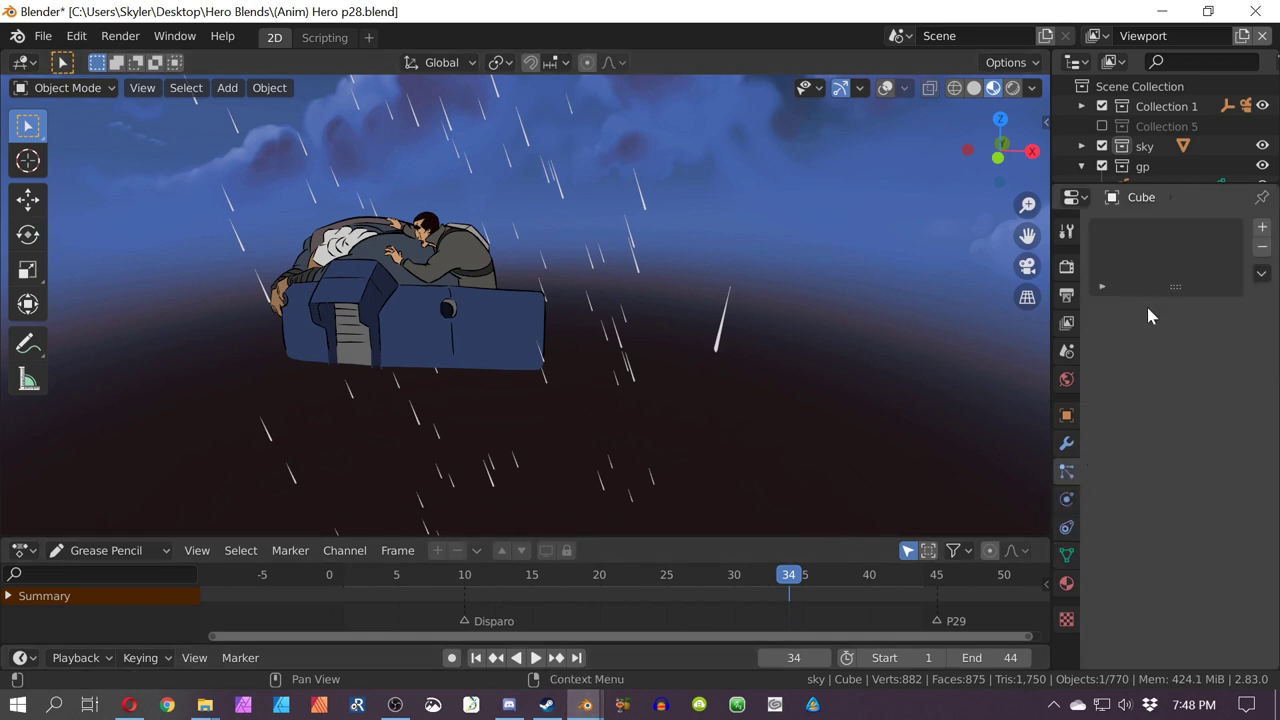
middle_click_drag(569, 236, 633, 363, "shift")
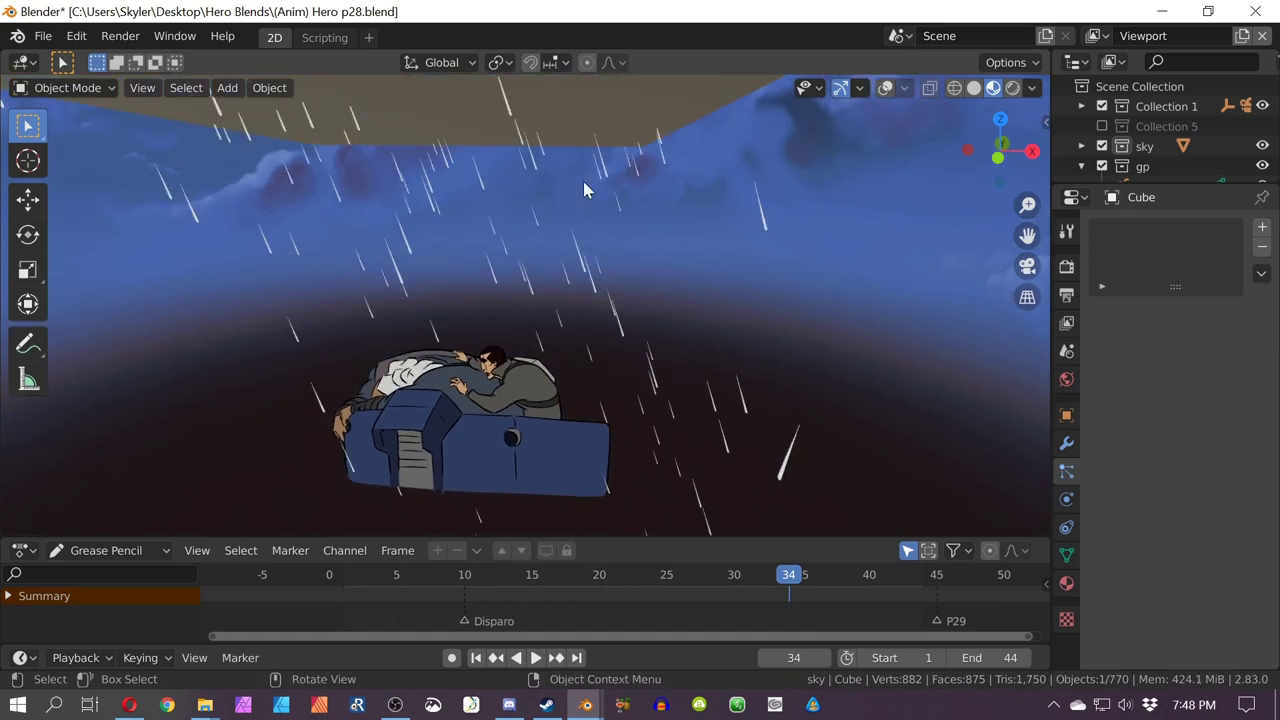
left_click(579, 115)
middle_click_drag(812, 437, 868, 500)
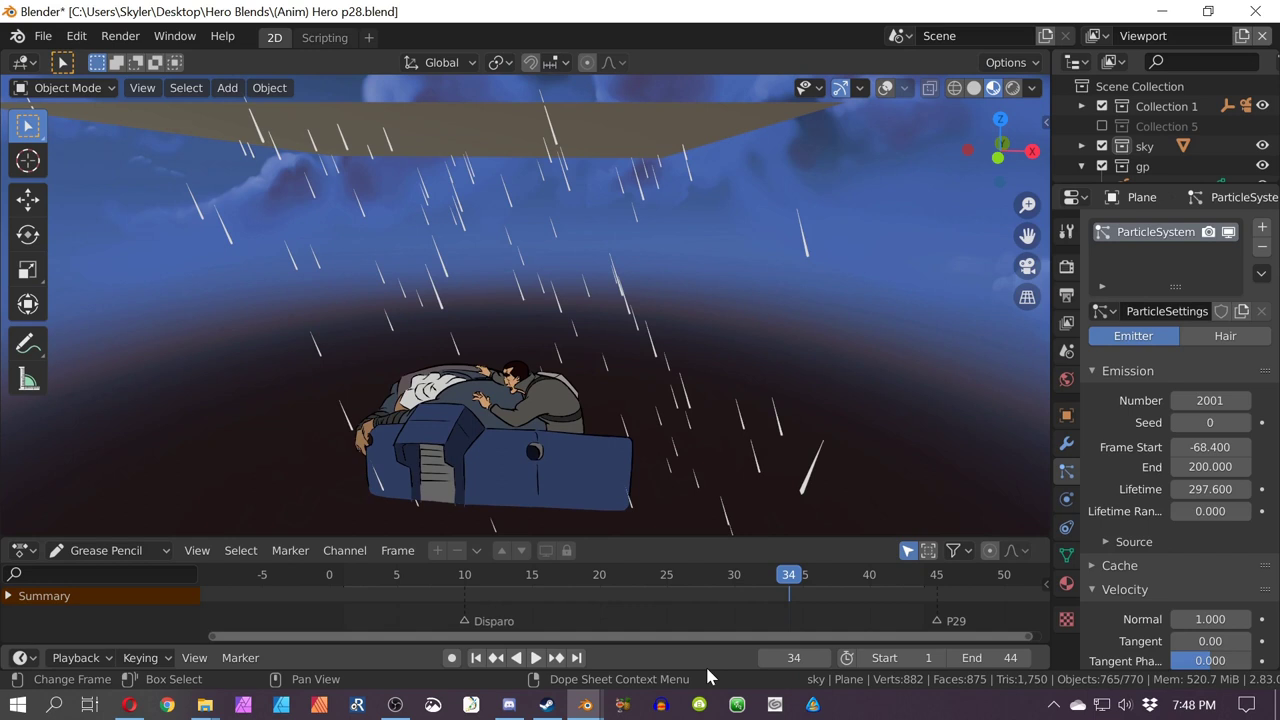
Step: Switch to the hero_sample_02 window and select the Camera, viewing it from outside the shot
mouse_move(586, 714)
left_click(646, 654)
middle_click_drag(657, 330, 519, 386)
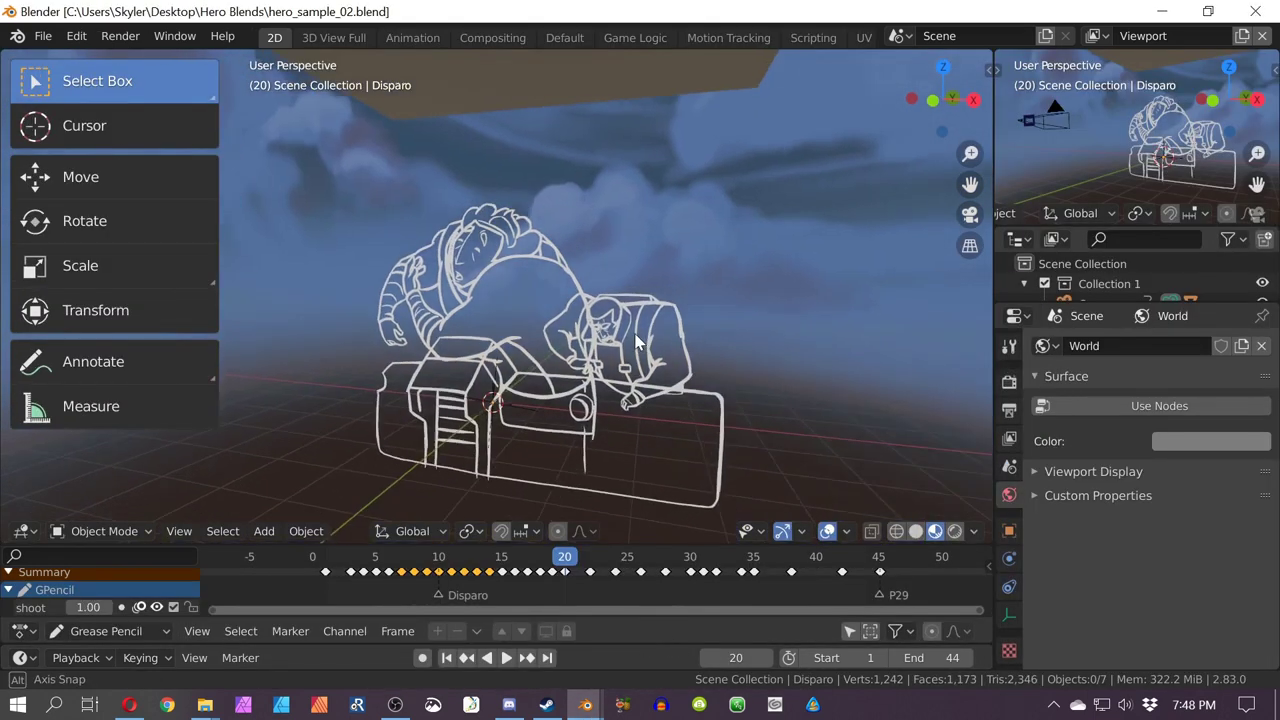
scroll(519, 386, "down", 3)
scroll(330, 354, "up", 3)
left_click(384, 322)
middle_click_drag(350, 334, 656, 310, "shift")
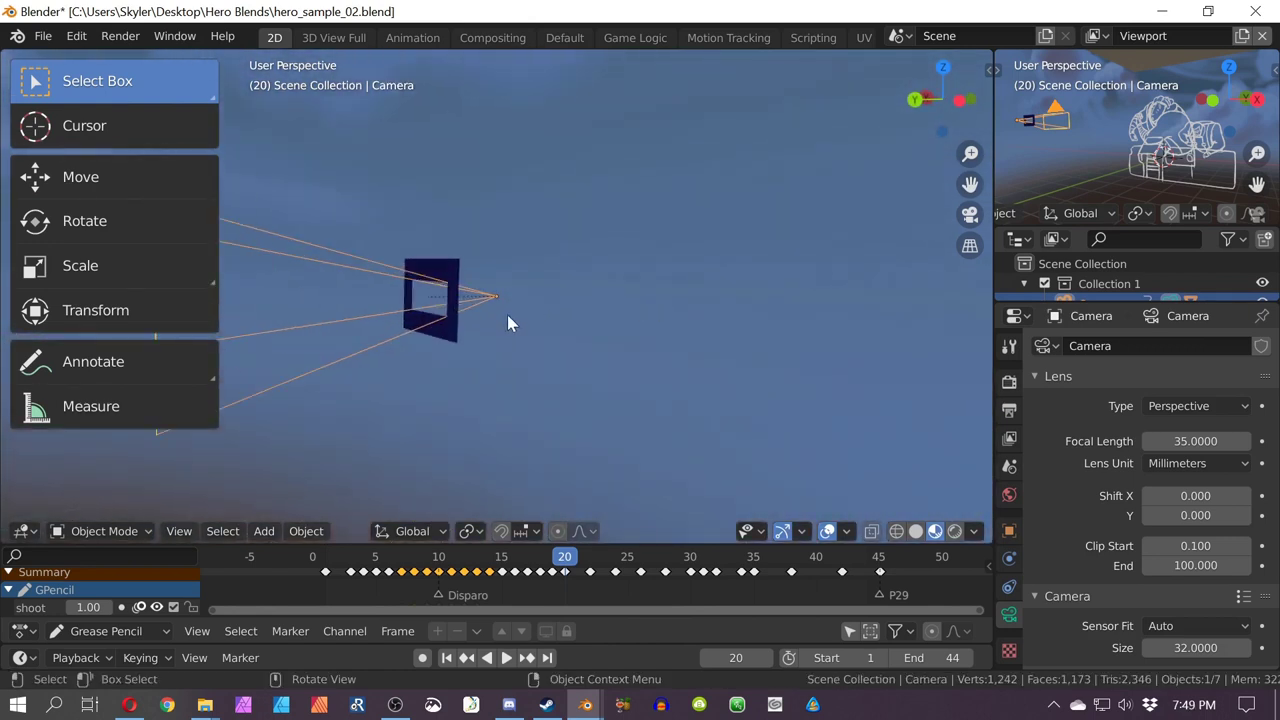
Step: Play the animation while examining the dark frame in front of the camera, and return to the camera view
middle_click_drag(499, 340, 527, 342)
key("space")
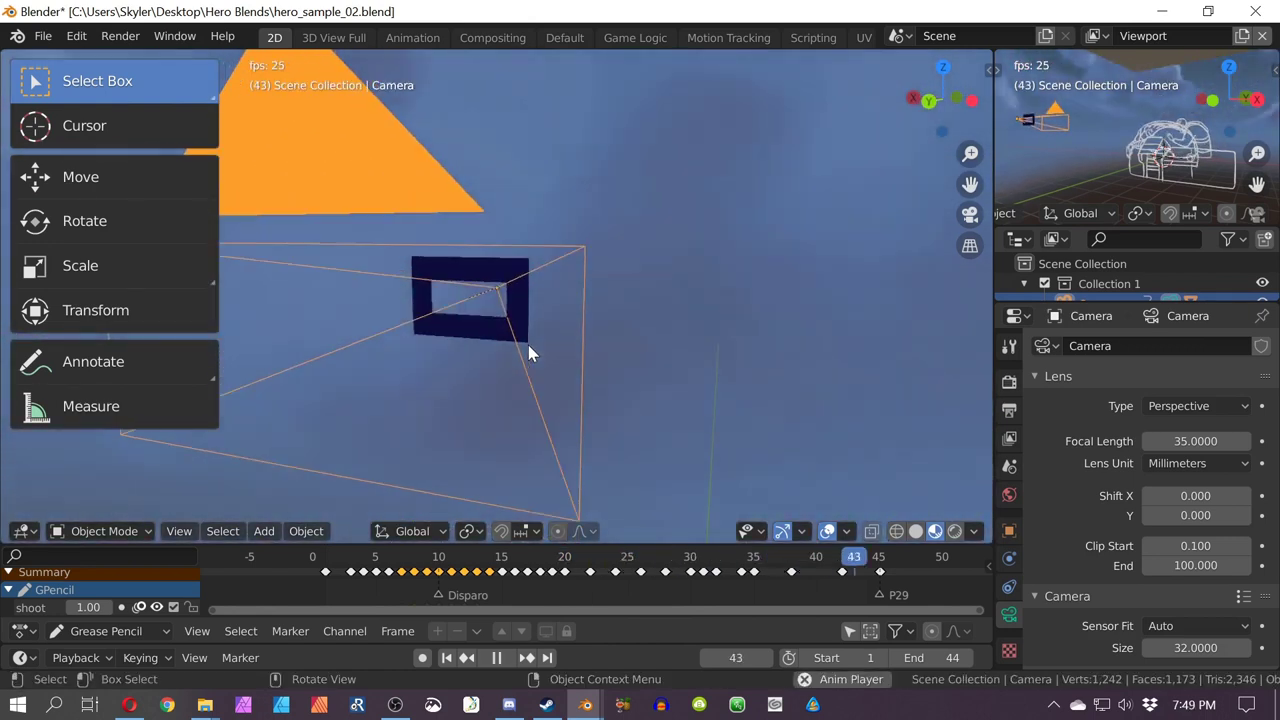
middle_click_drag(528, 345, 433, 369)
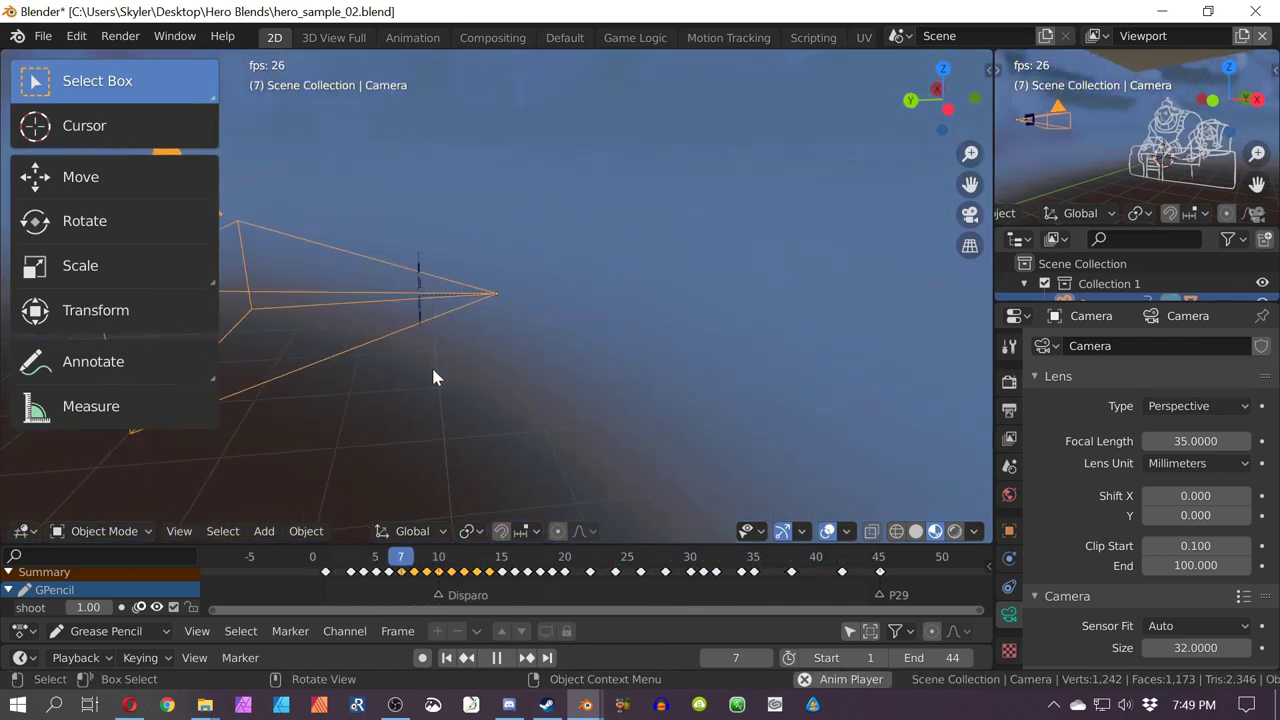
key("KP_0")
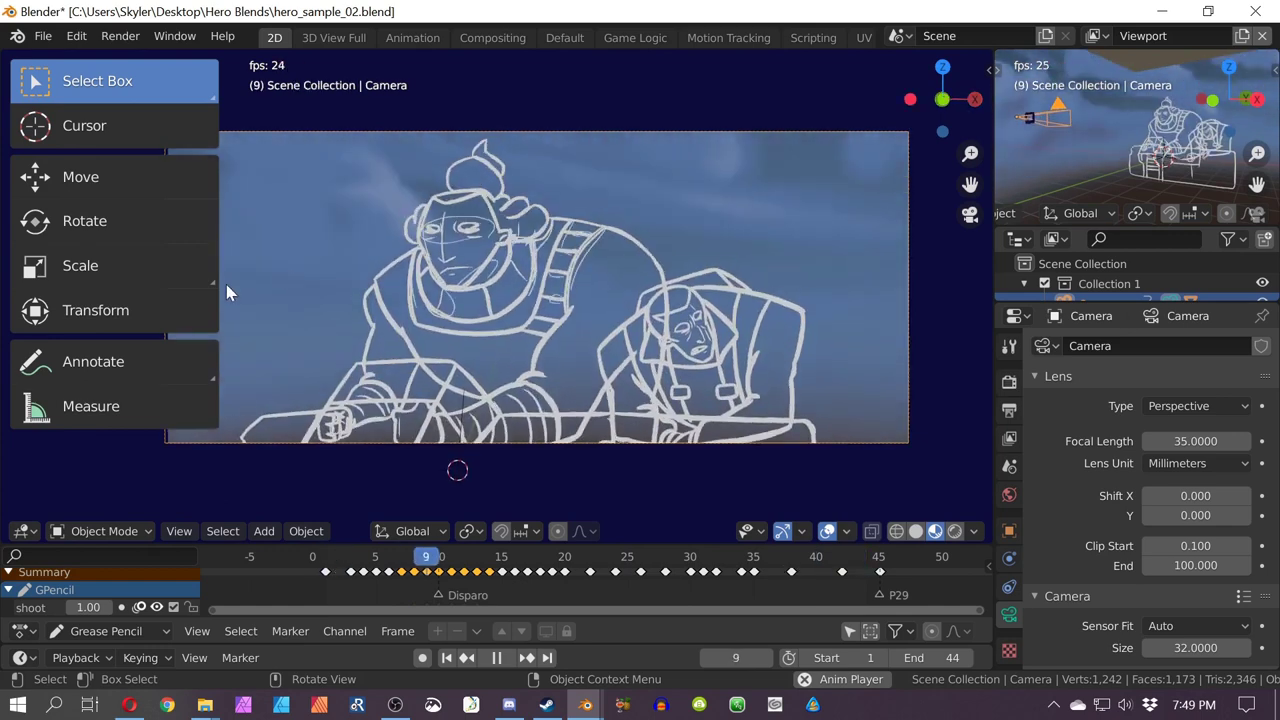
Step: Examine how the dark frame surrounds the playing sketch through the camera, at different zoom levels
scroll(525, 282, "down", 2)
middle_click_drag(525, 282, 465, 310)
key("KP_0")
scroll(466, 304, "down", 3)
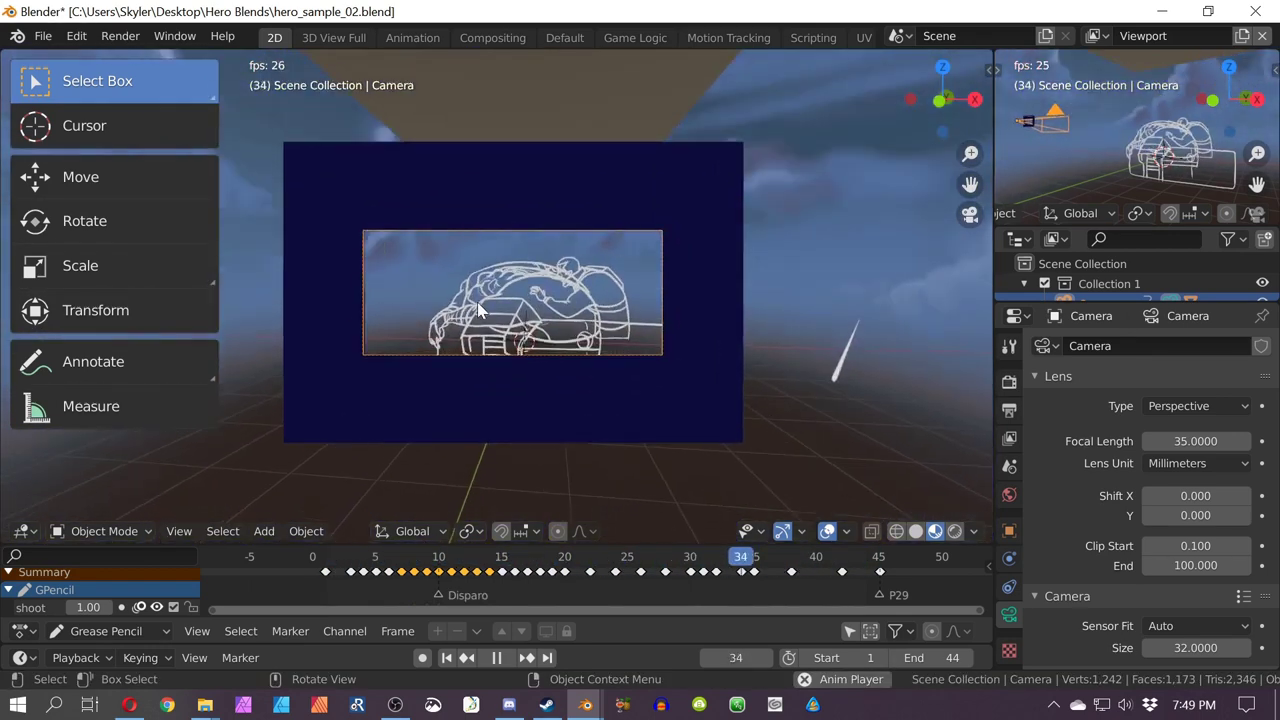
scroll(478, 303, "up", 3)
middle_click_drag(636, 240, 704, 264, "shift")
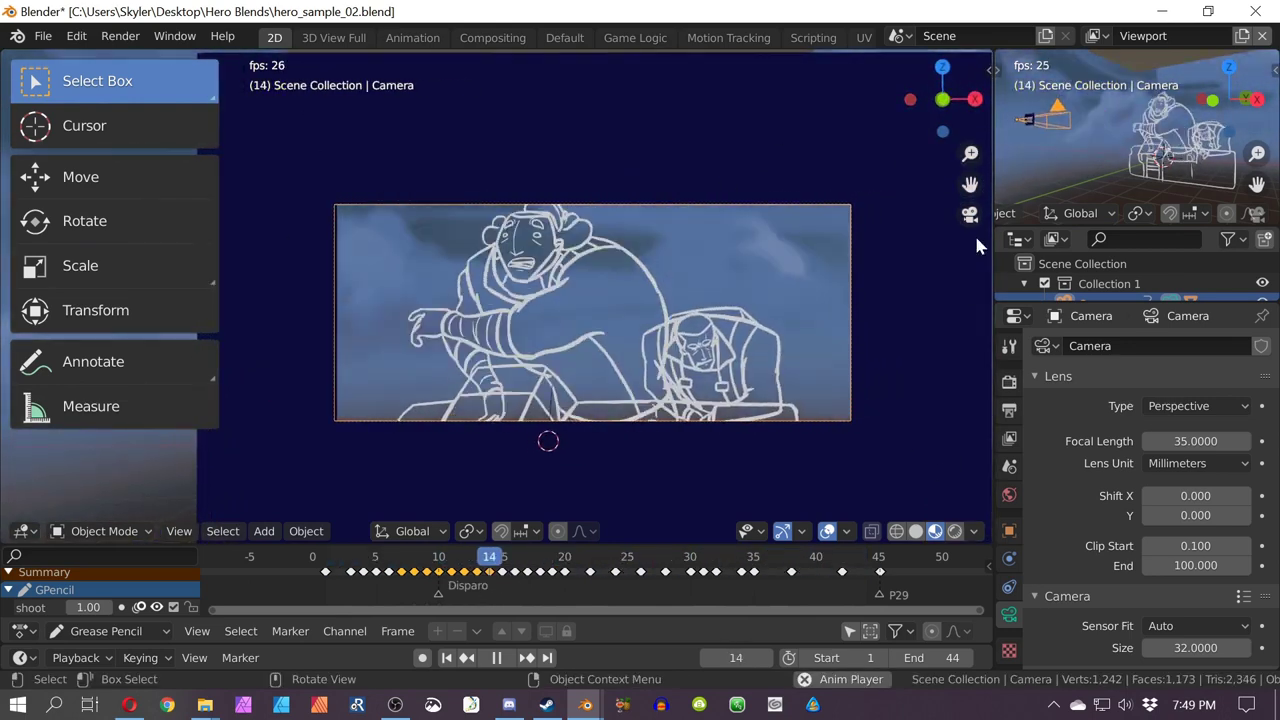
Step: Stop playback at frame 32 and examine the camera and sketched ship from outside the shot
middle_click_drag(698, 448, 565, 367)
key("space")
scroll(492, 339, "down", 5)
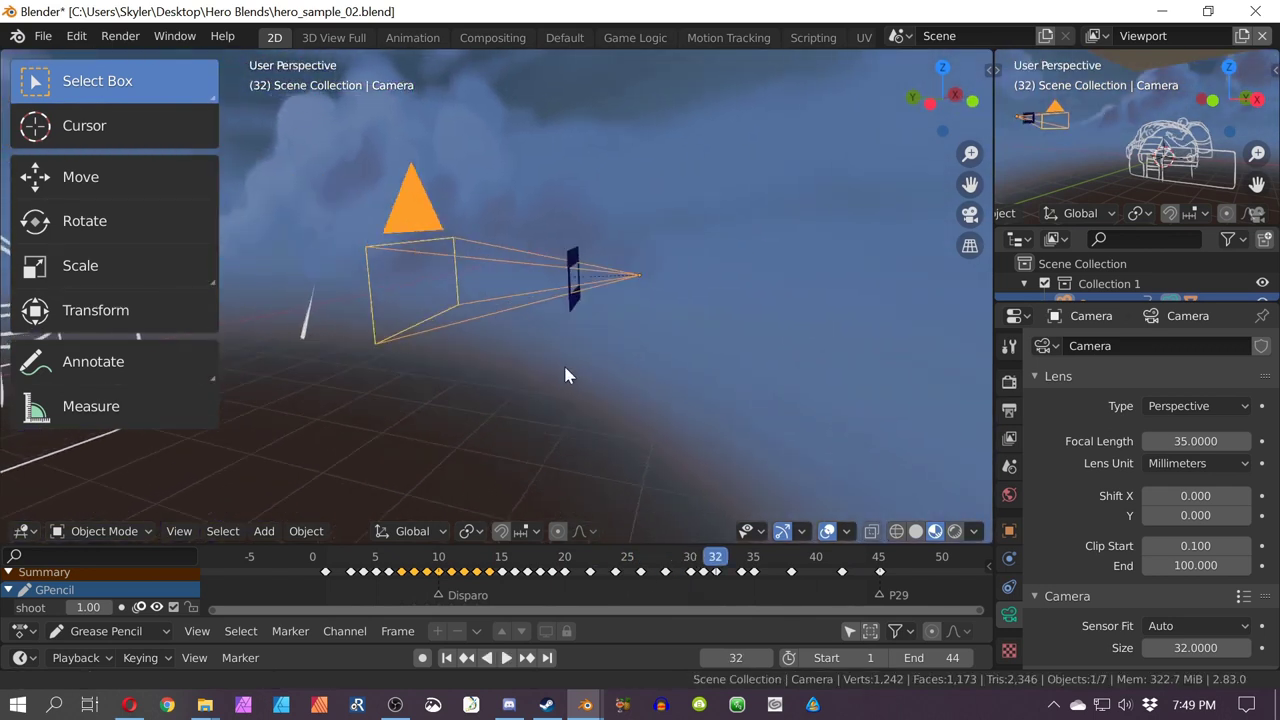
middle_click_drag(485, 354, 3, 345)
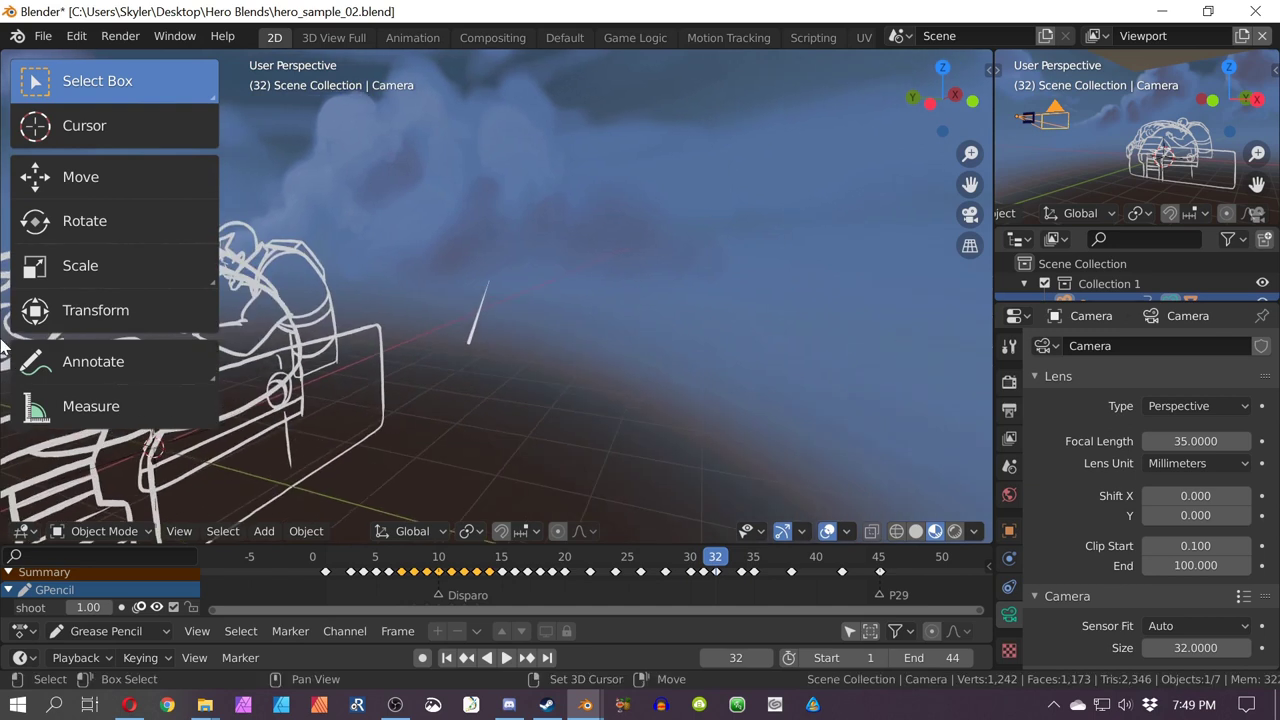
Step: Add a particle system to the overhead plane above the sketched ship and play the animation
scroll(468, 303, "down", 5)
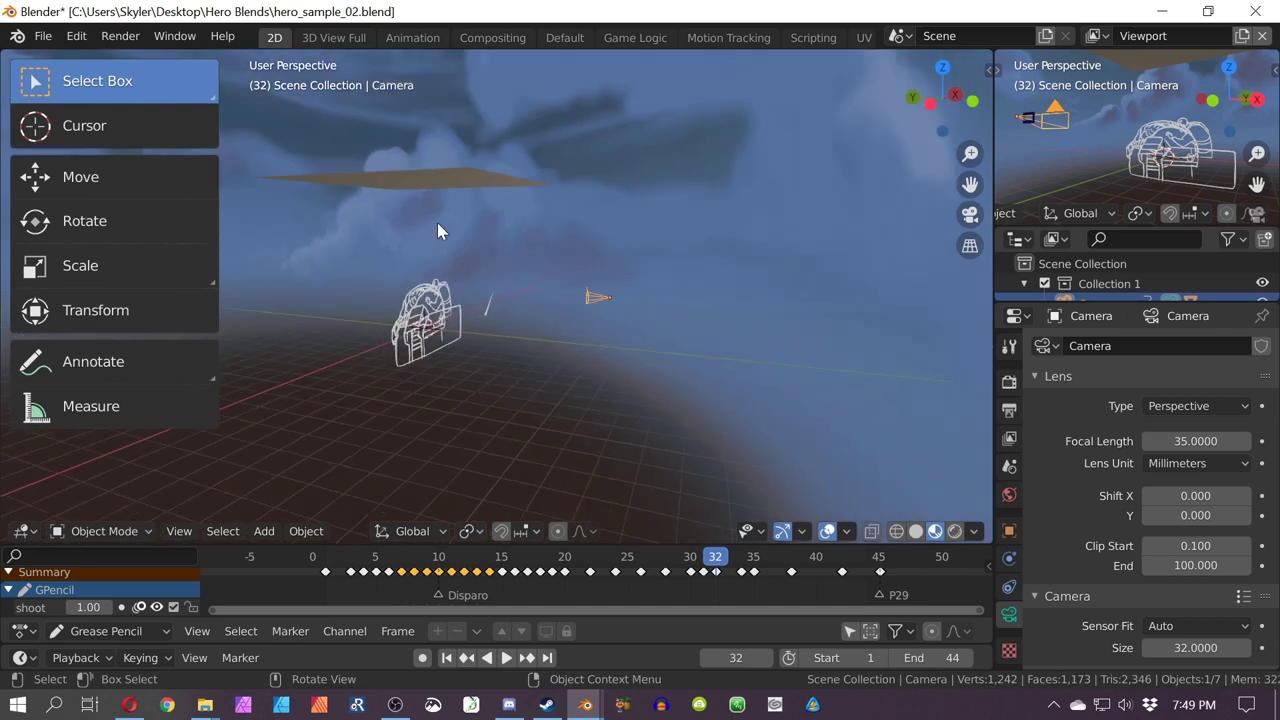
left_click(430, 179)
mouse_move(488, 275)
middle_mouse_down()
mouse_move(454, 295)
mouse_move(386, 236)
middle_mouse_up()
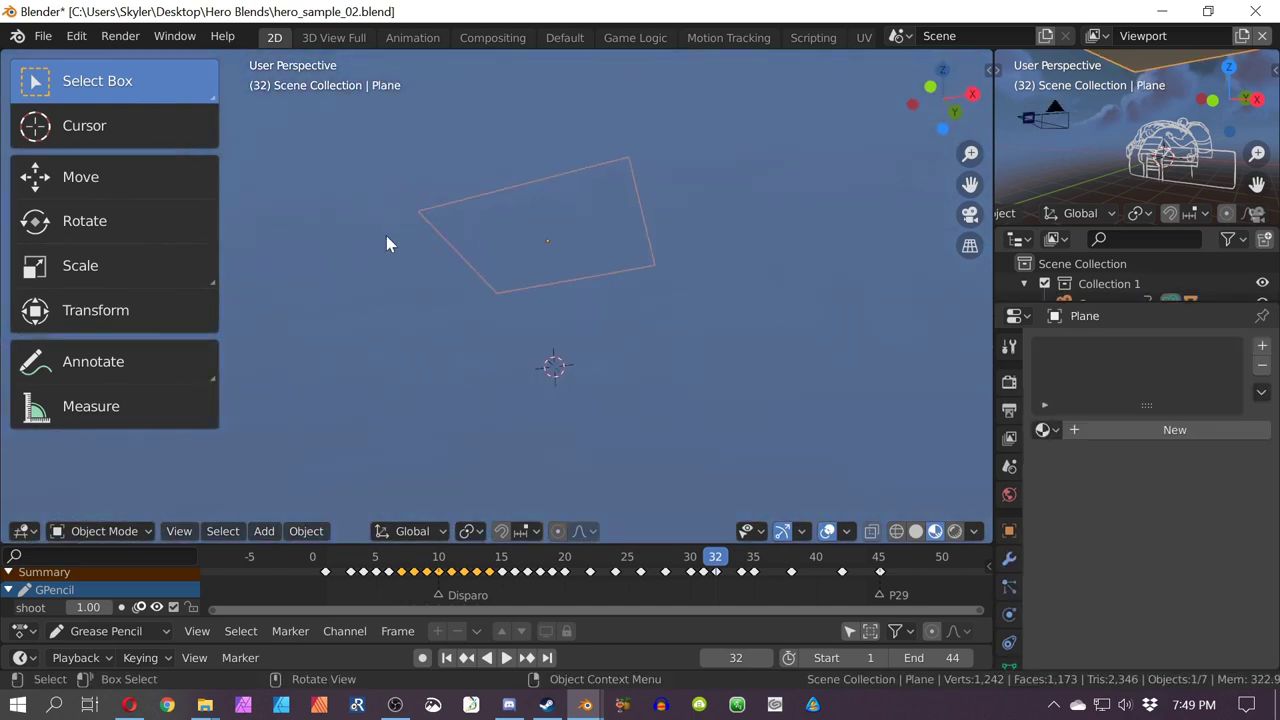
scroll(386, 236, "up", 4)
middle_click_drag(619, 270, 505, 363, "shift")
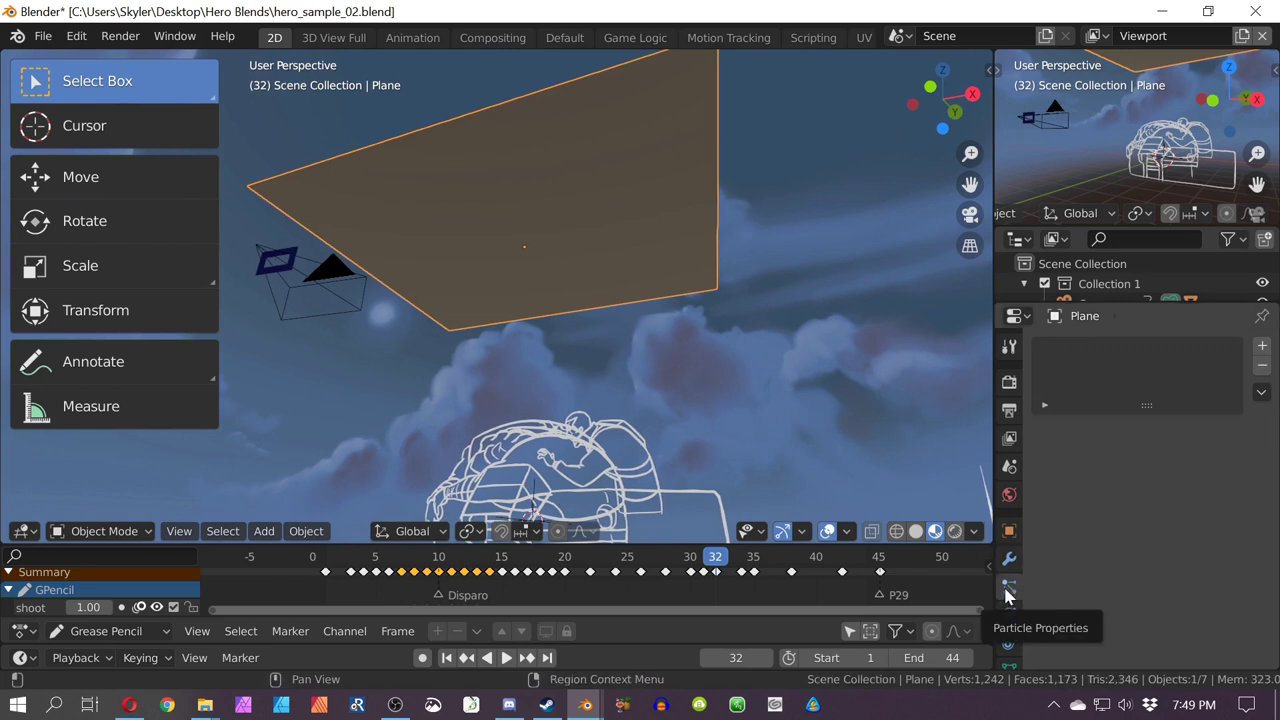
left_click(1262, 346)
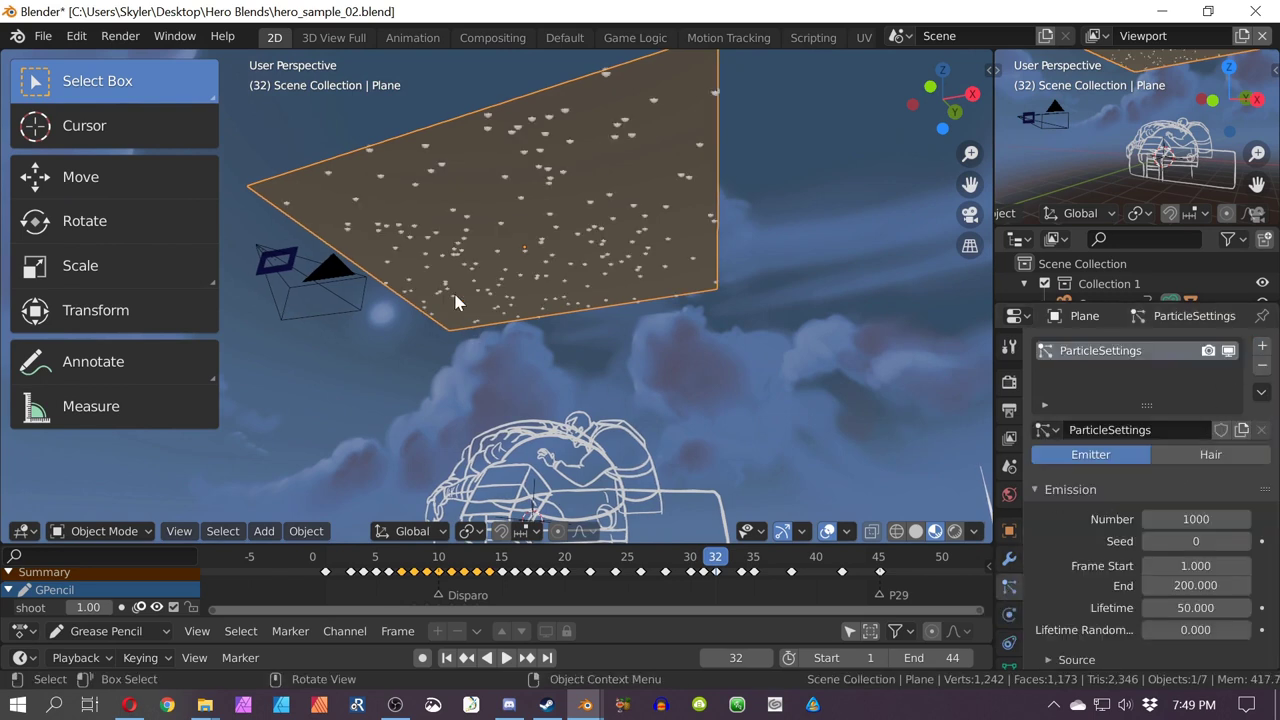
middle_click_drag(455, 294, 481, 322)
key("space")
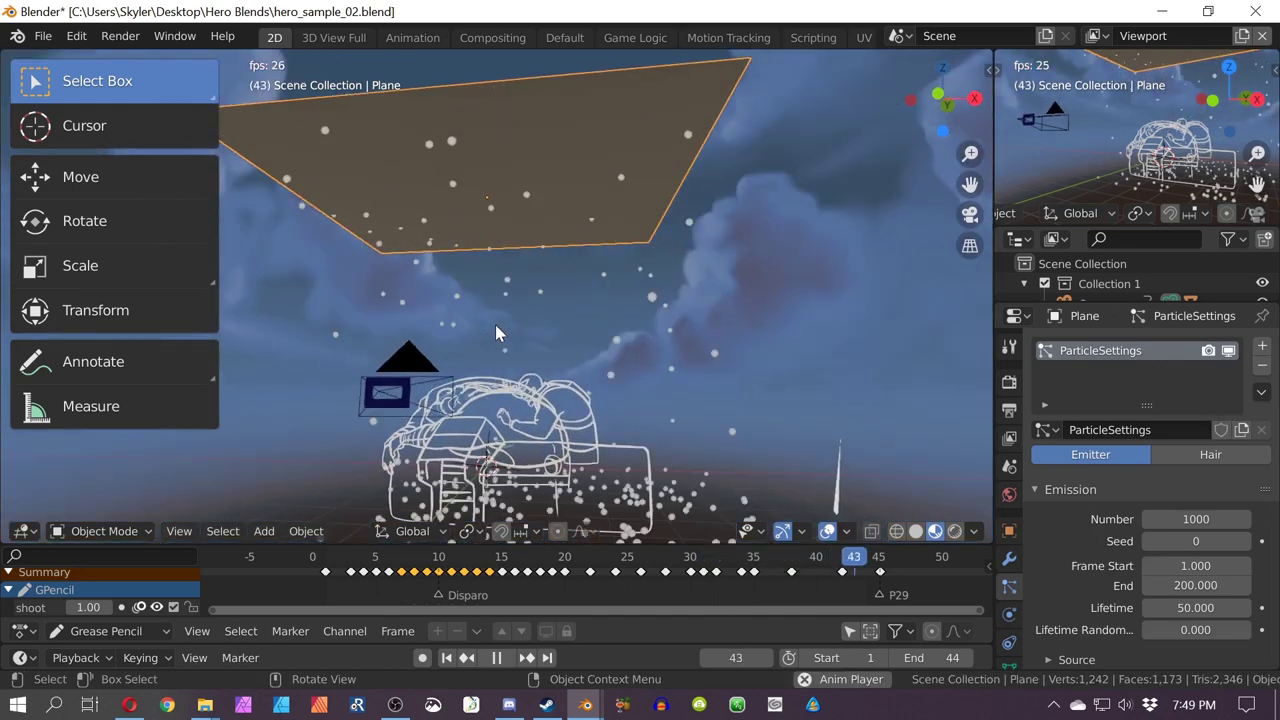
Step: Set the plane's particle emission Number to 2000
left_click(1172, 522)
type("2000")
key("Return")
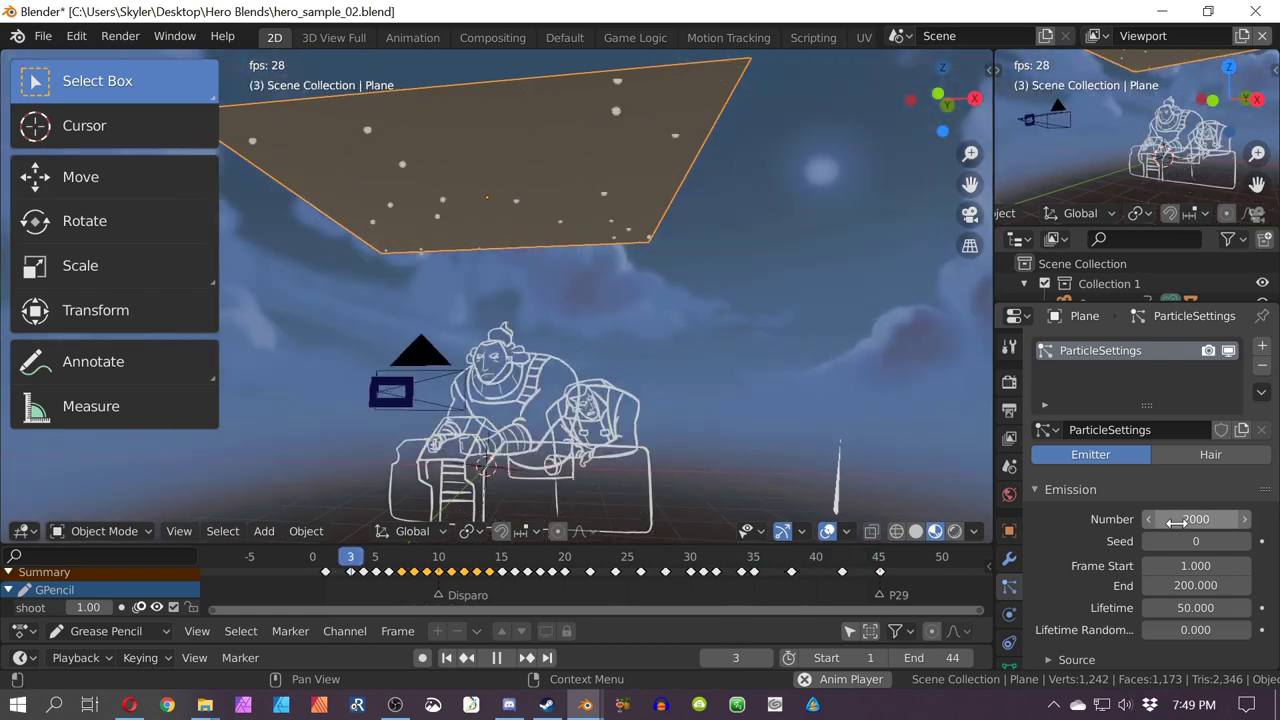
middle_click_drag(556, 380, 572, 398)
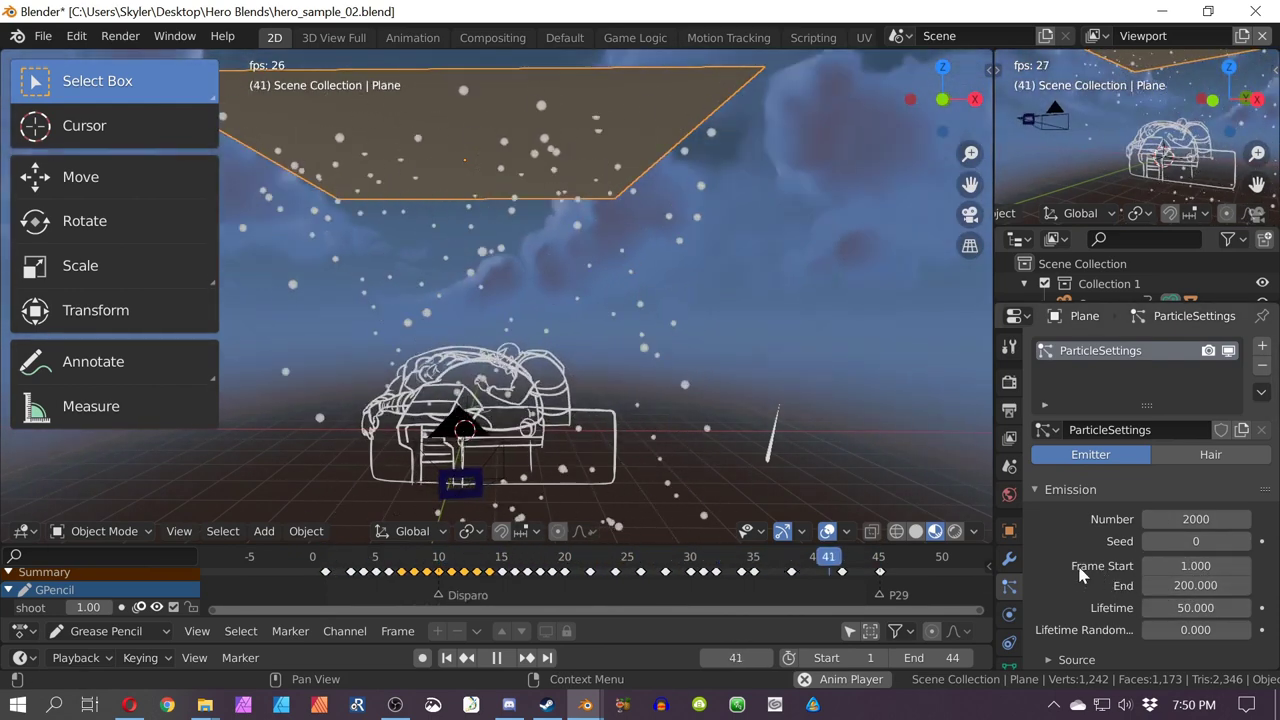
Step: Set the emission Frame Start to -60 so the particles begin before the shot
left_click(1180, 565)
type("-6")
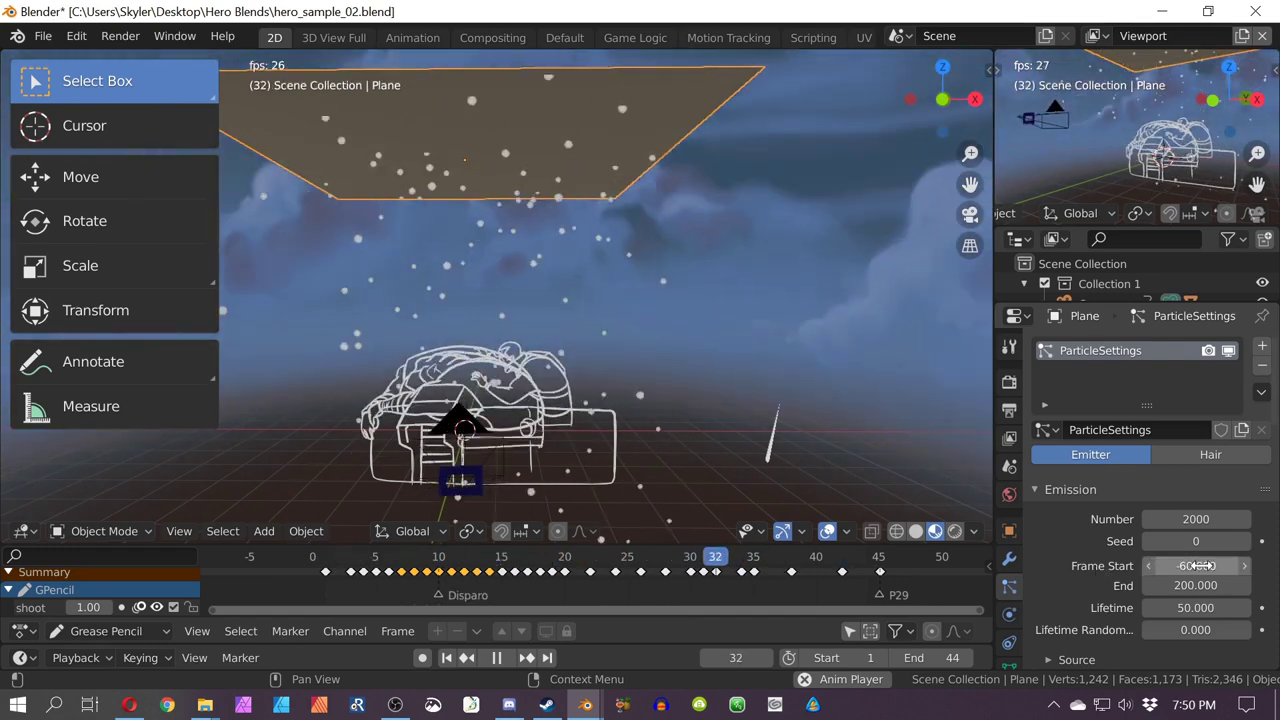
type("0")
key("Return")
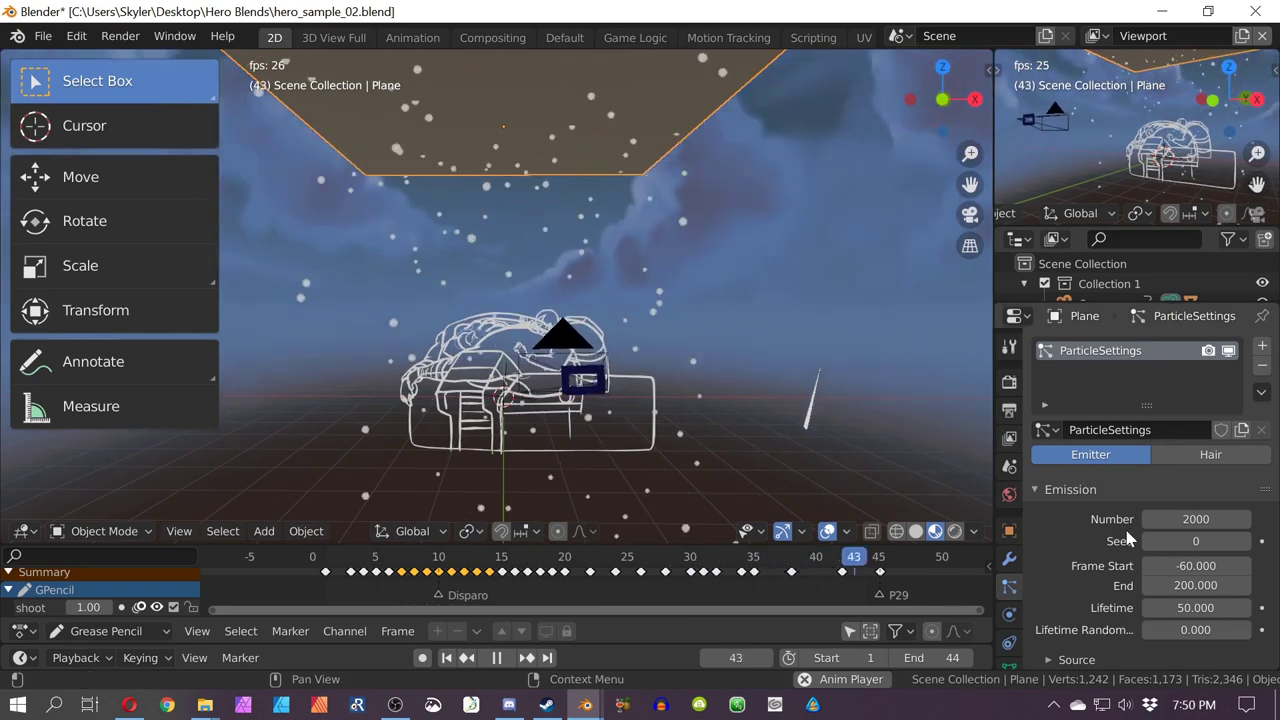
Step: Check the rain's particle emission settings in the (Anim) Hero p28 window and return to hero_sample_02
scroll(1148, 601, "down", 2)
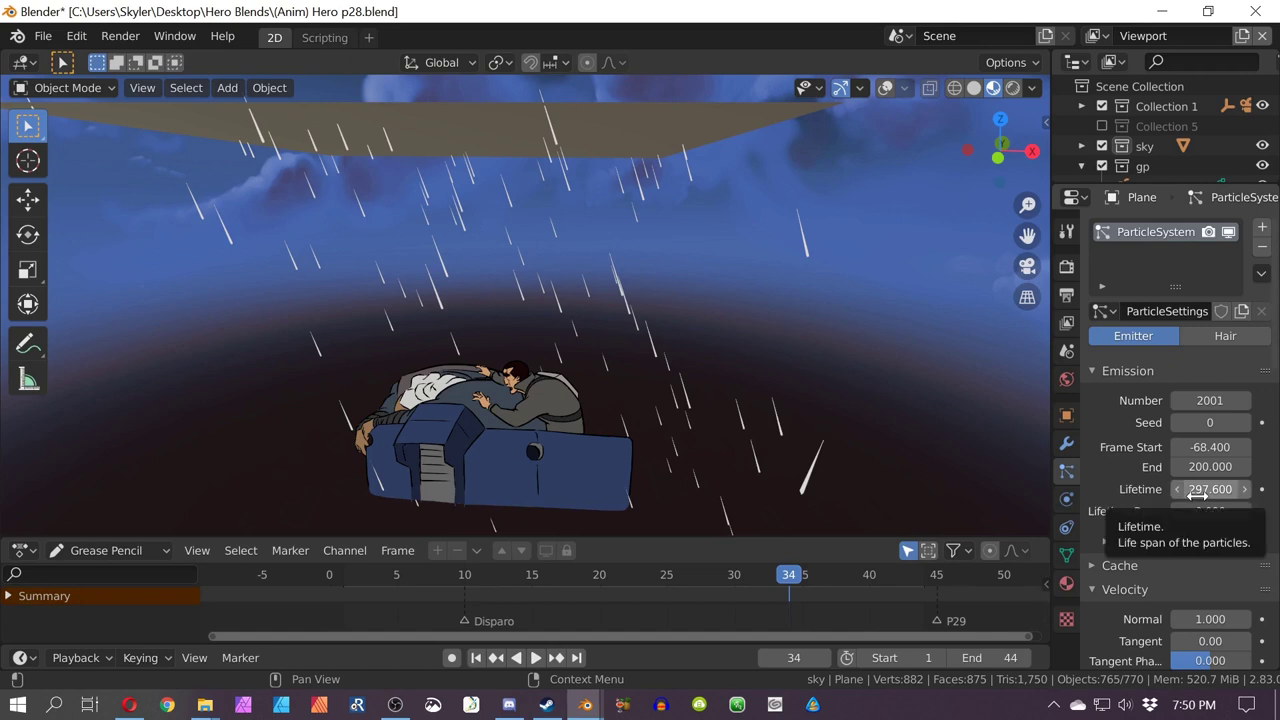
mouse_move(600, 708)
left_click(686, 612)
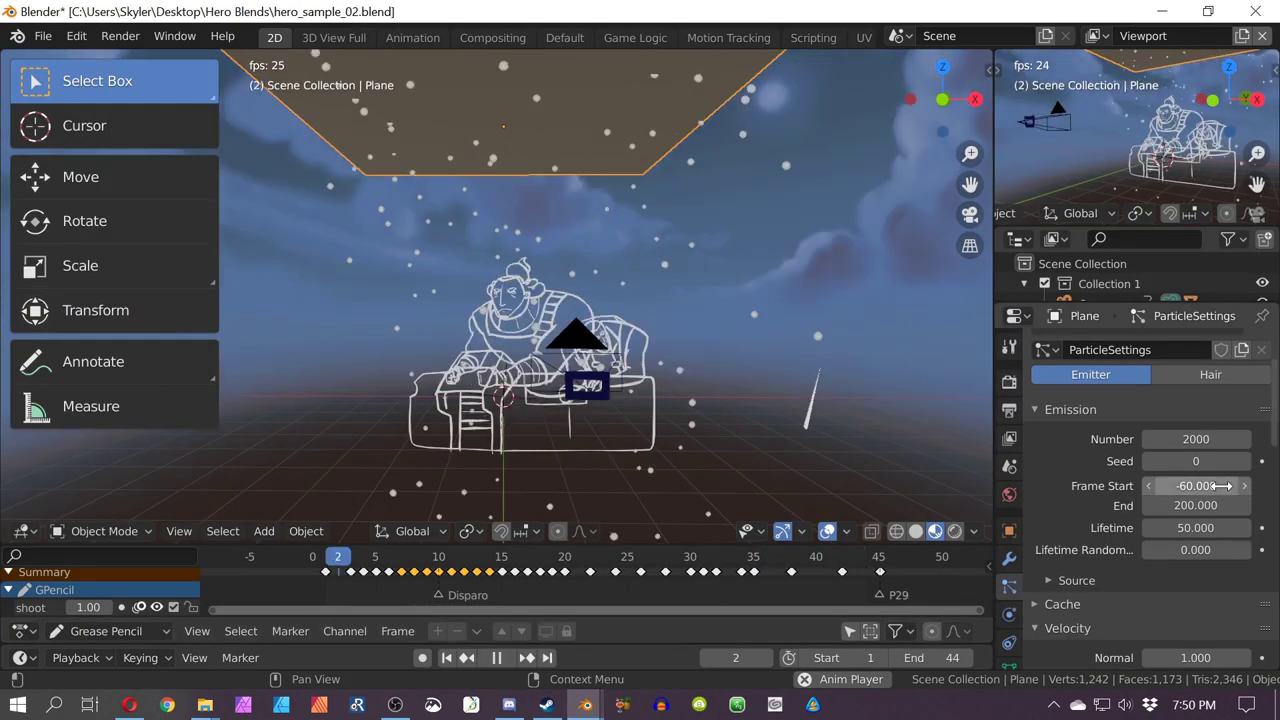
Step: Try a particle Lifetime of -29
left_click(1196, 527)
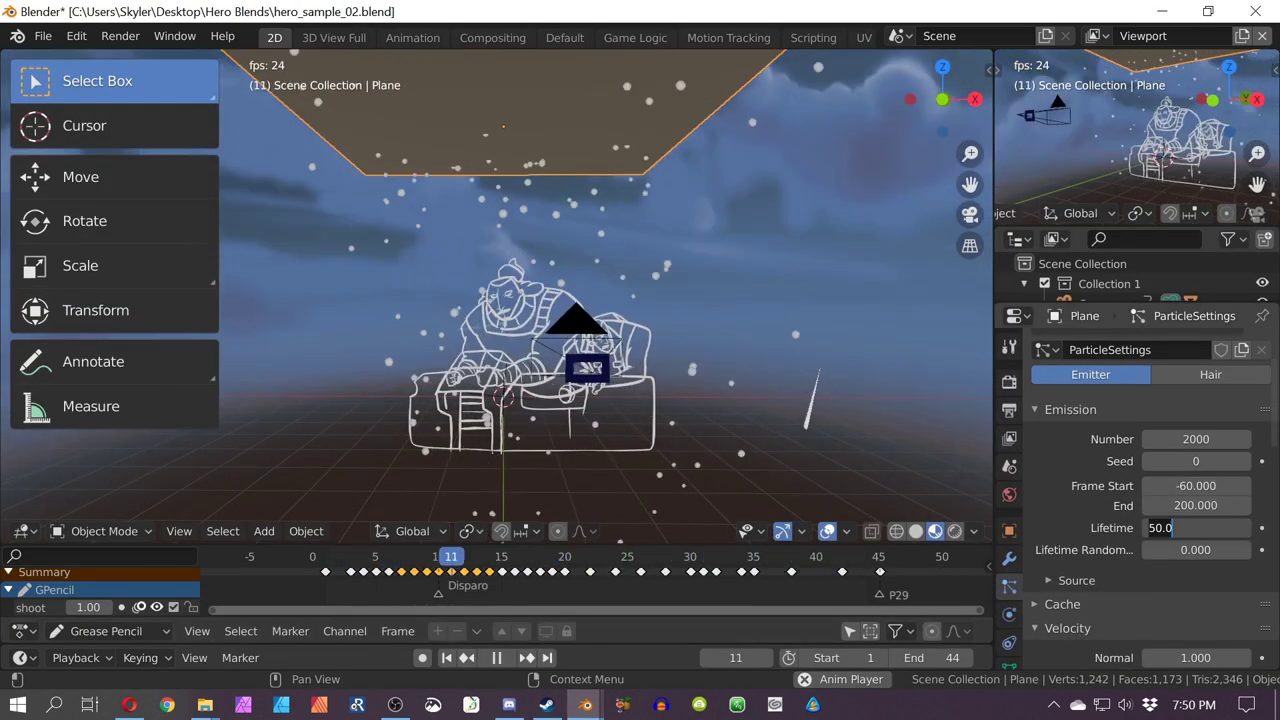
key("BackSpace")
type("-29")
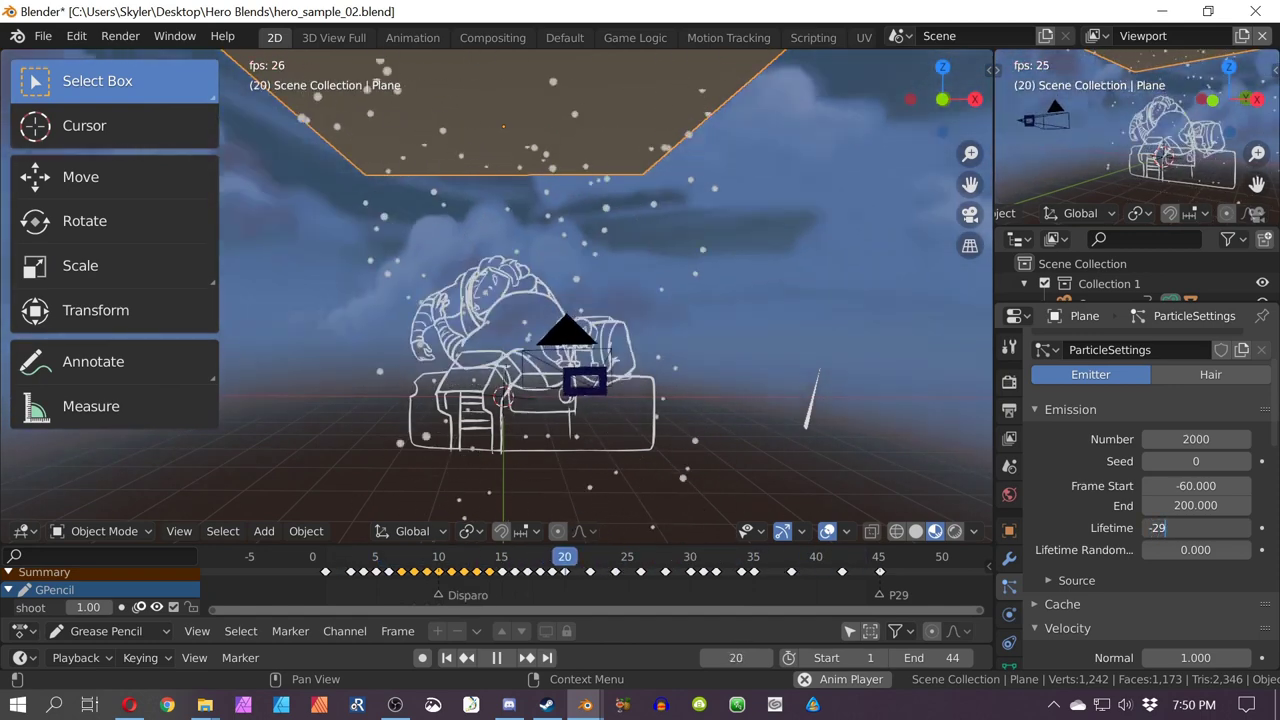
key("Return")
scroll(1100, 520, "down", 2)
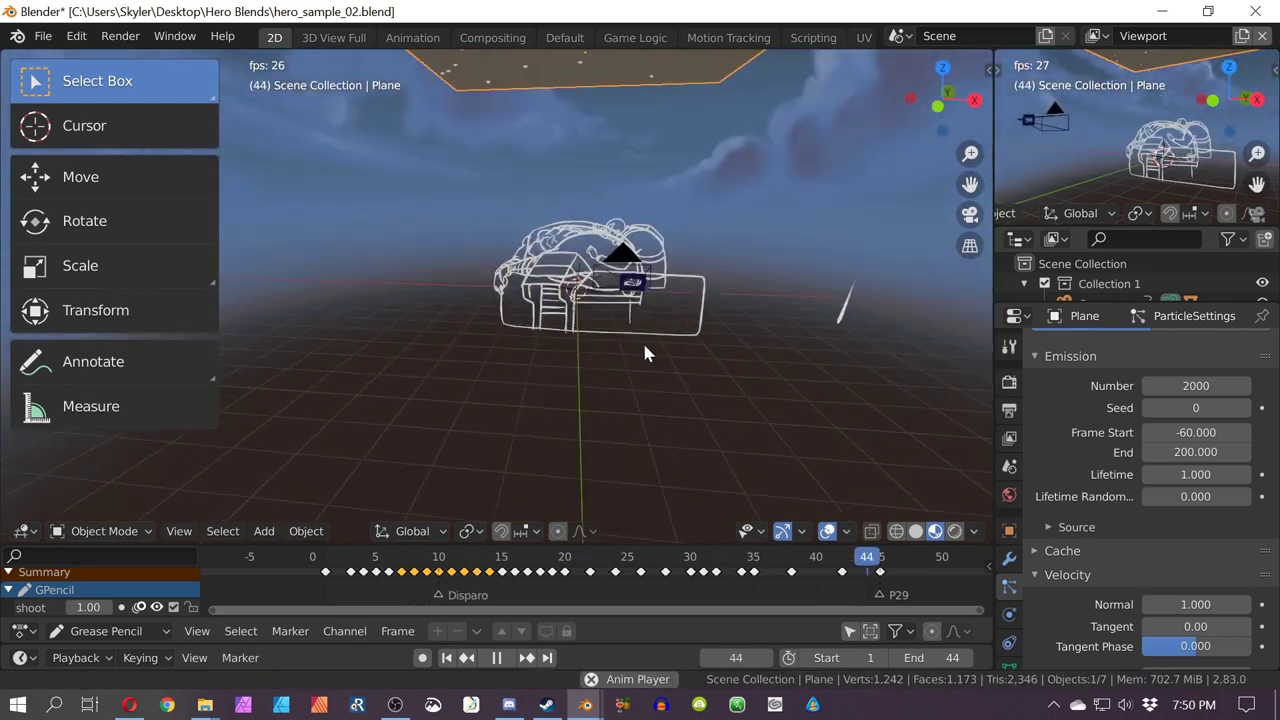
Step: Set the particle Lifetime to 50 and raise it further to 252.9
left_click(1180, 475)
type("50")
key("Return")
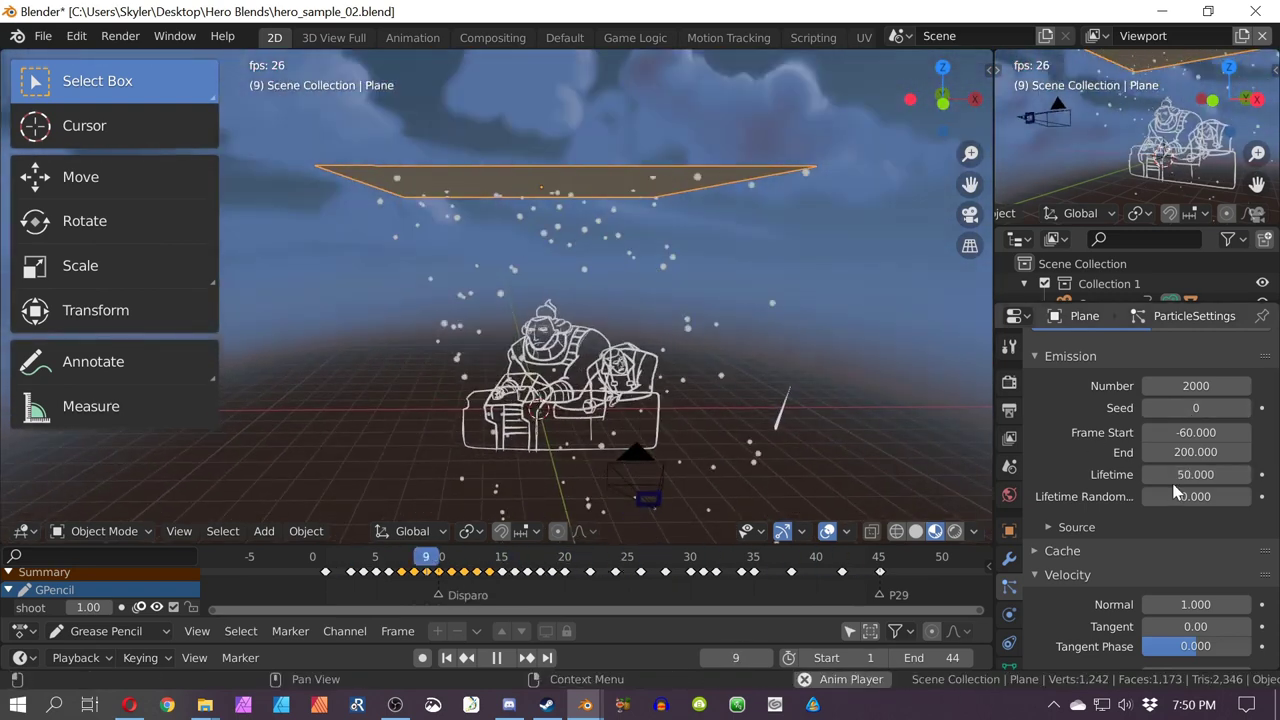
left_click_drag(1180, 475, 1275, 475)
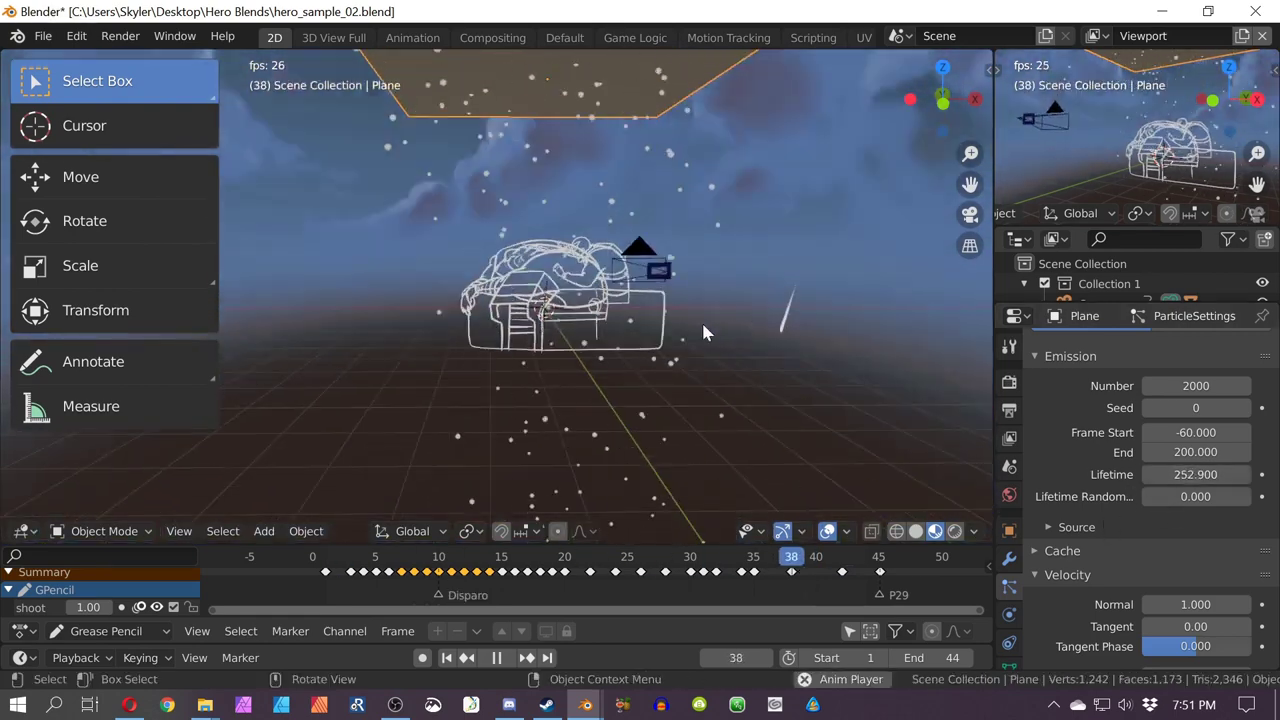
Step: Compare the Velocity settings of the rain particles in (Anim) Hero p28 with those in hero_sample_02
left_click(546, 704)
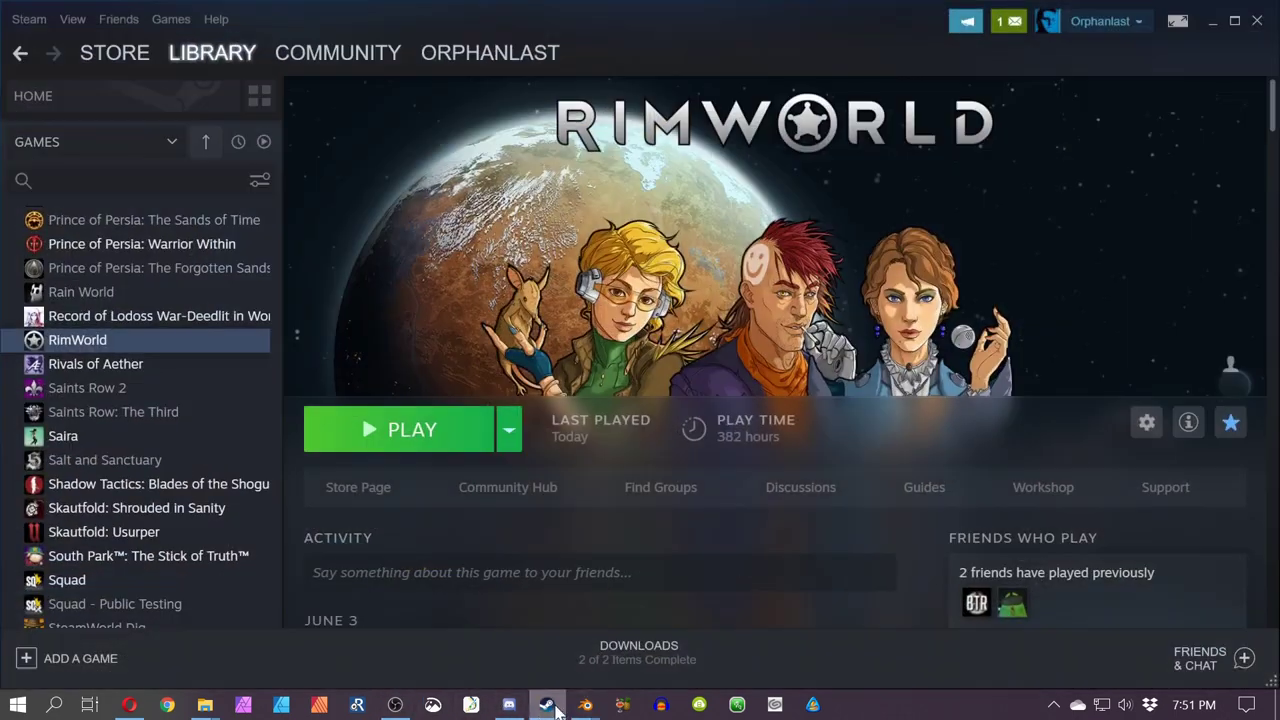
left_click(546, 704)
left_click(585, 704)
left_click(562, 643)
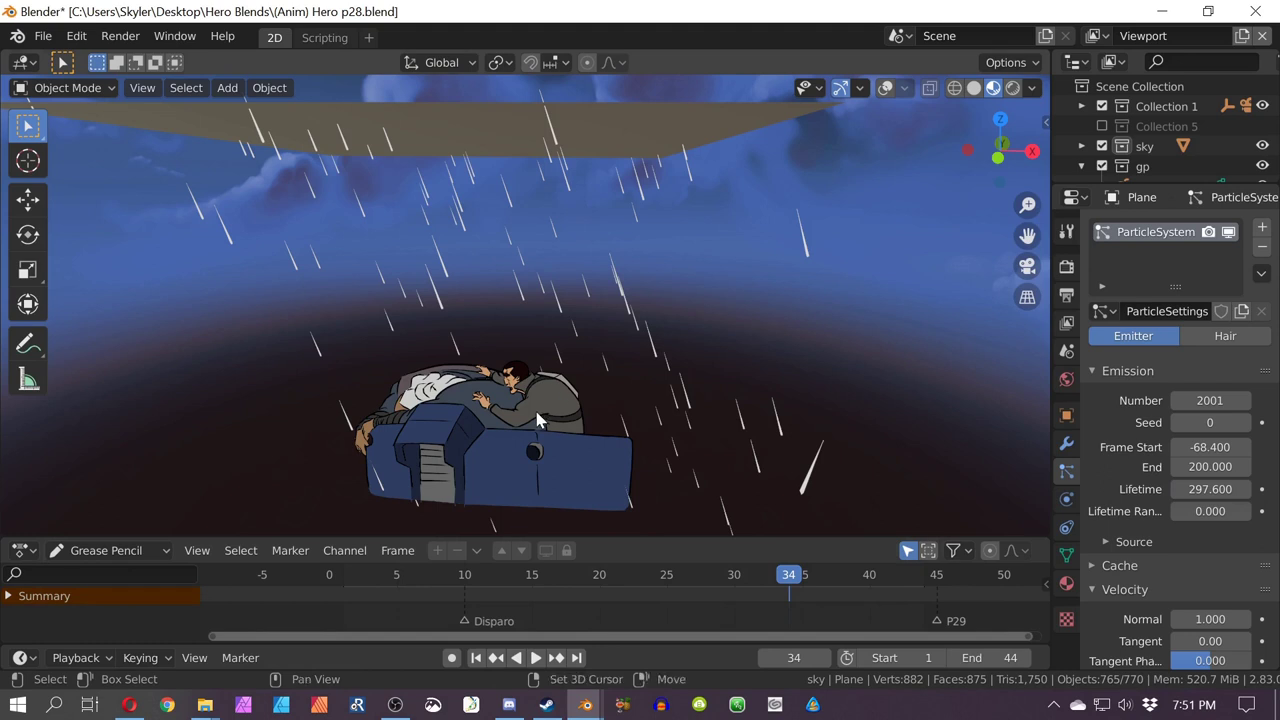
scroll(1155, 580, "down", 1)
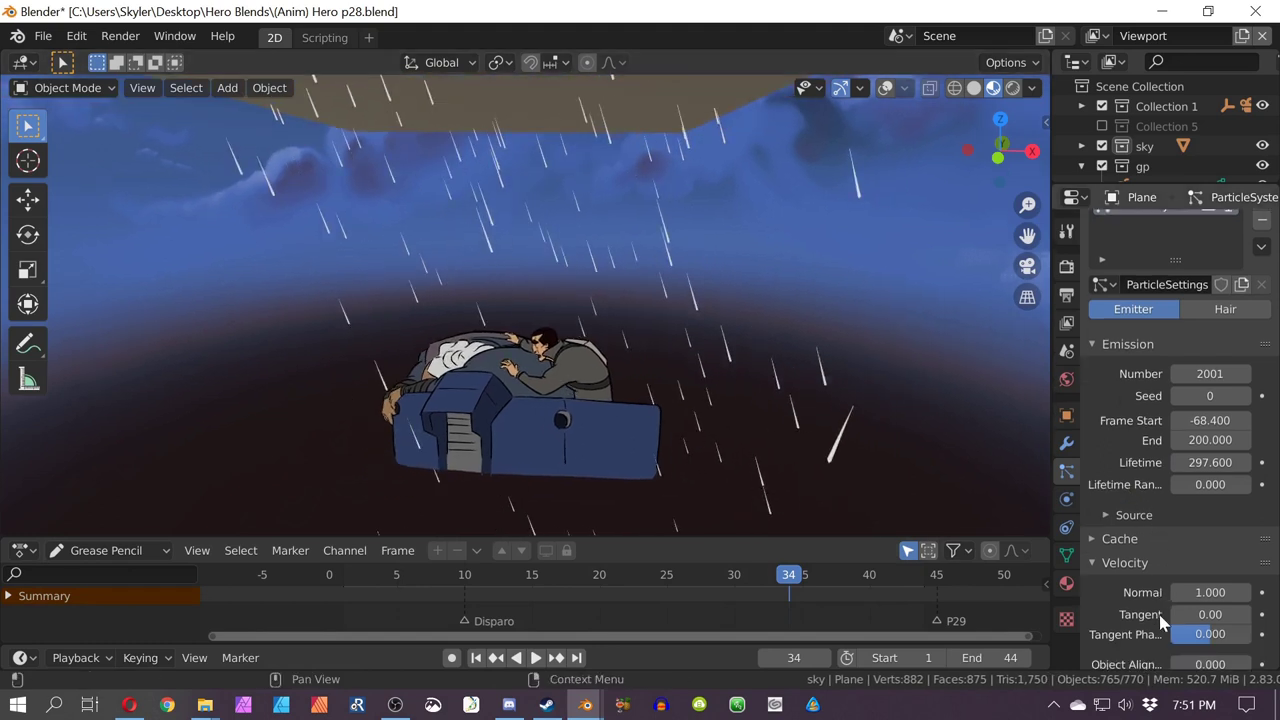
scroll(1160, 620, "down", 7)
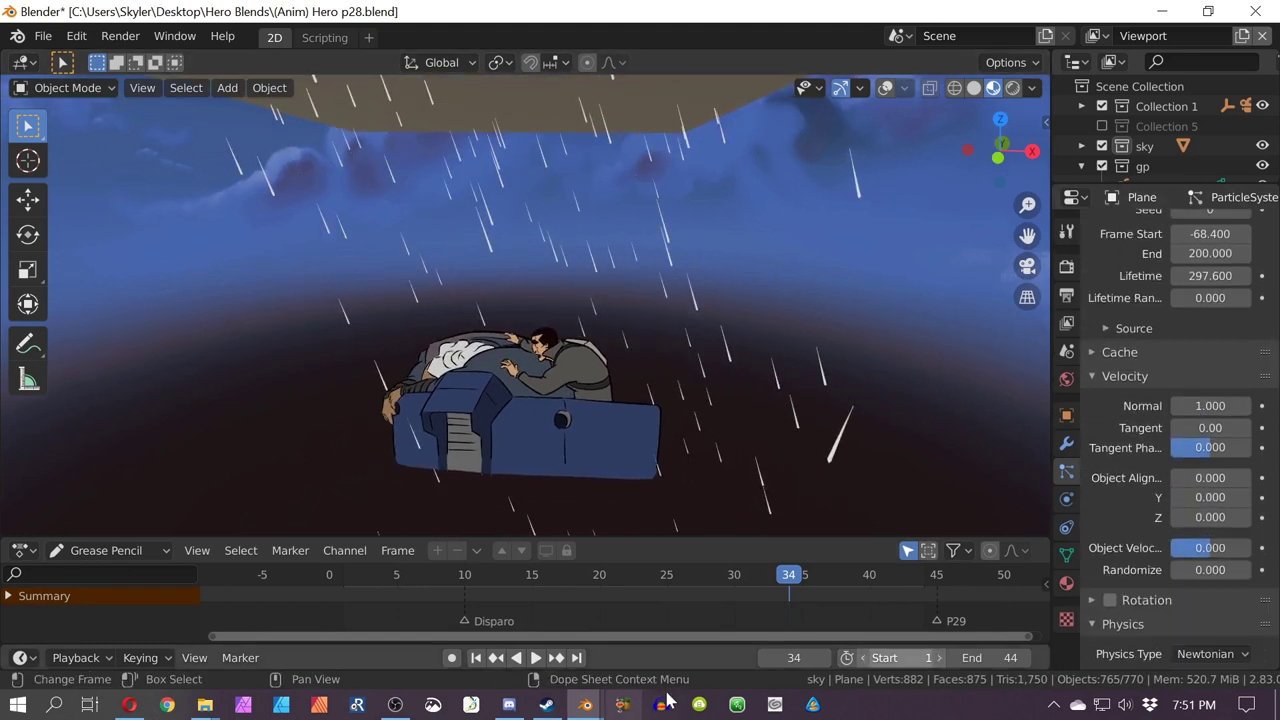
mouse_move(585, 704)
left_click(676, 640)
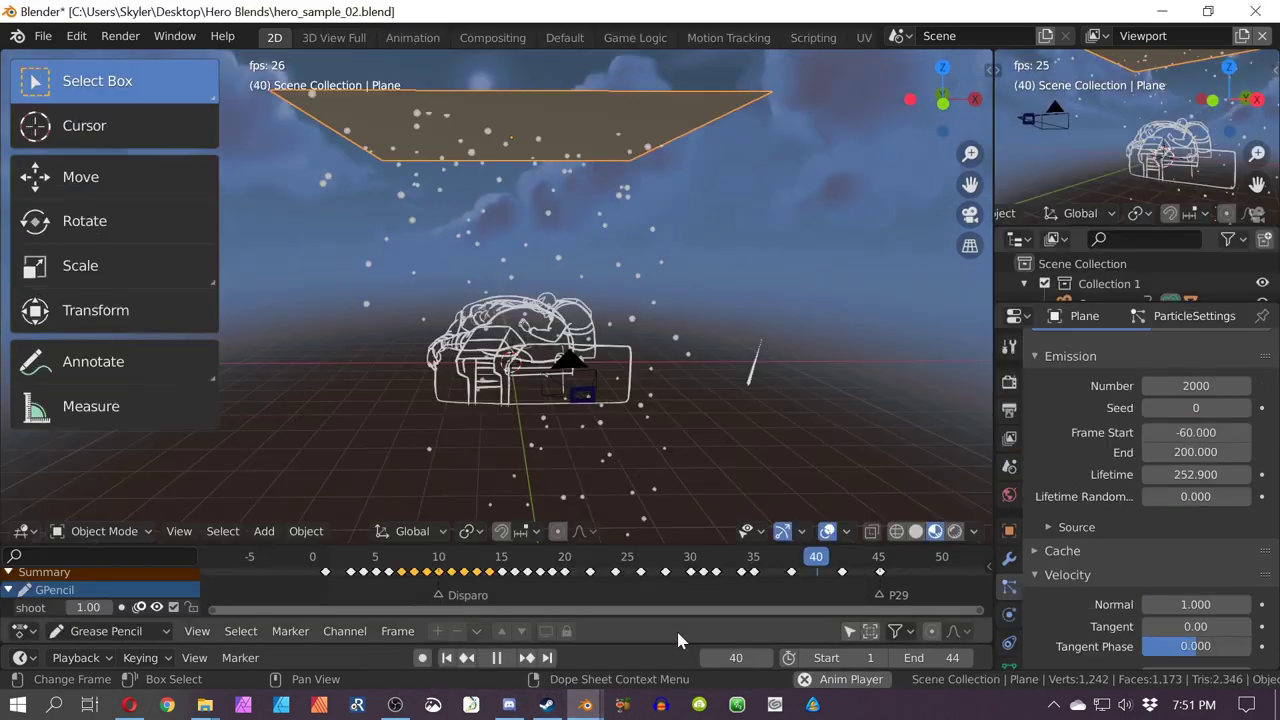
scroll(1140, 520, "down", 15)
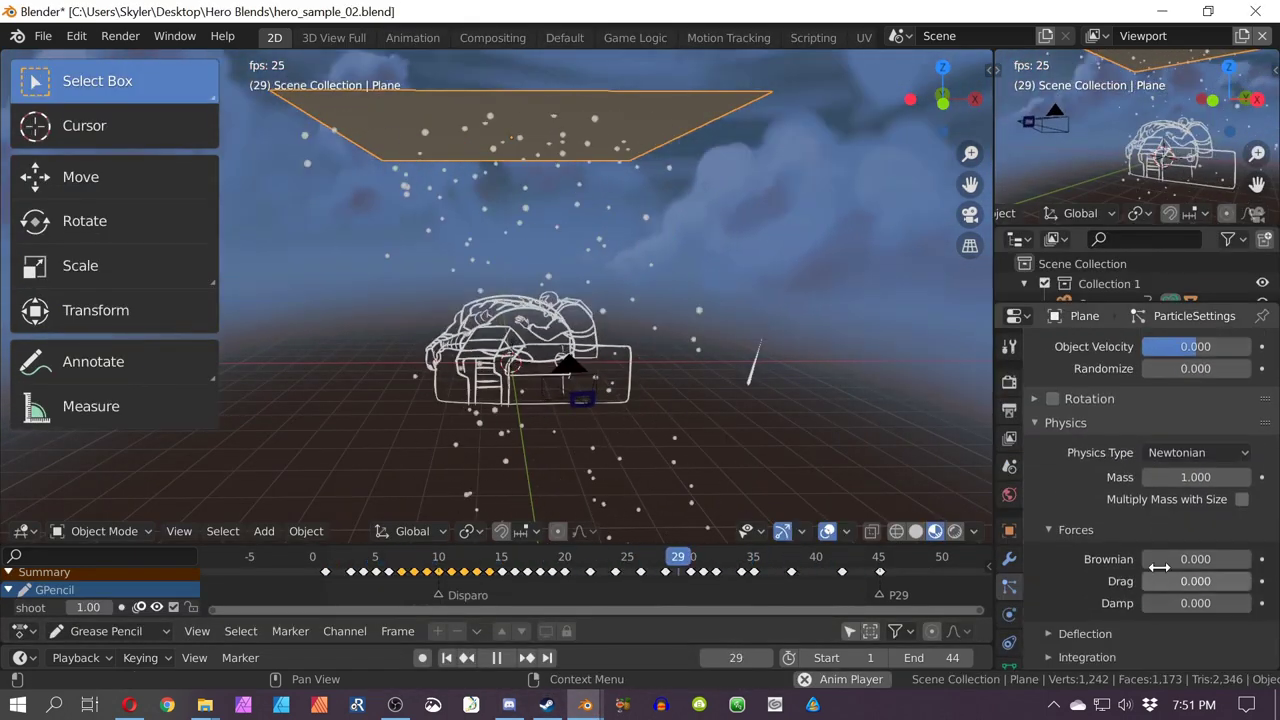
Step: Review the rain's Physics and Forces settings in (Anim) Hero p28 and return to hero_sample_02
mouse_move(585, 704)
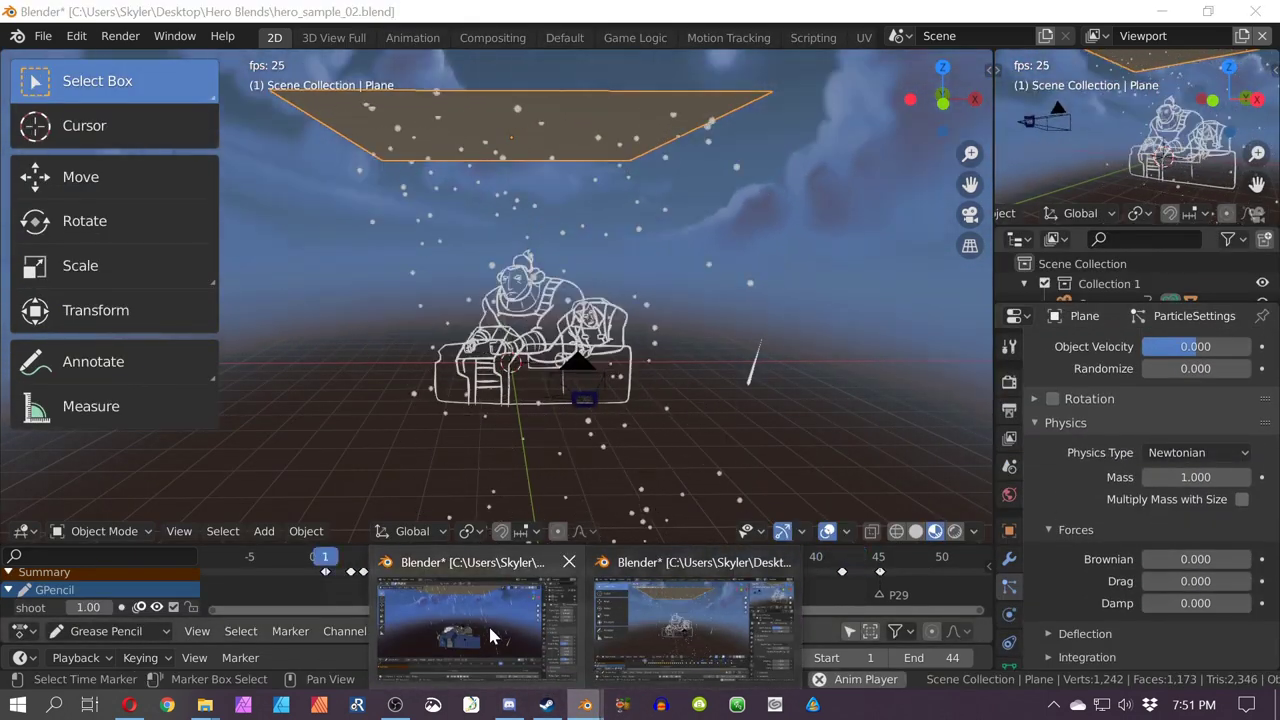
left_click(488, 623)
scroll(1138, 460, "down", 3)
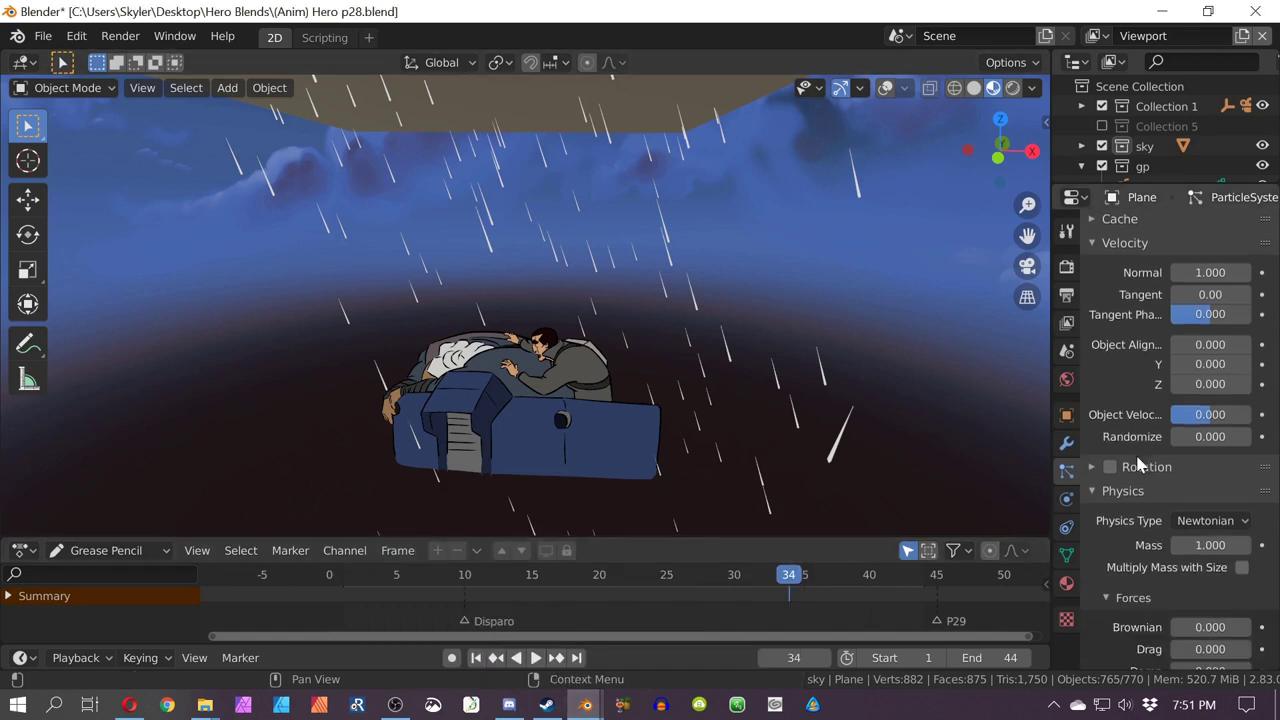
scroll(1212, 525, "down", 1)
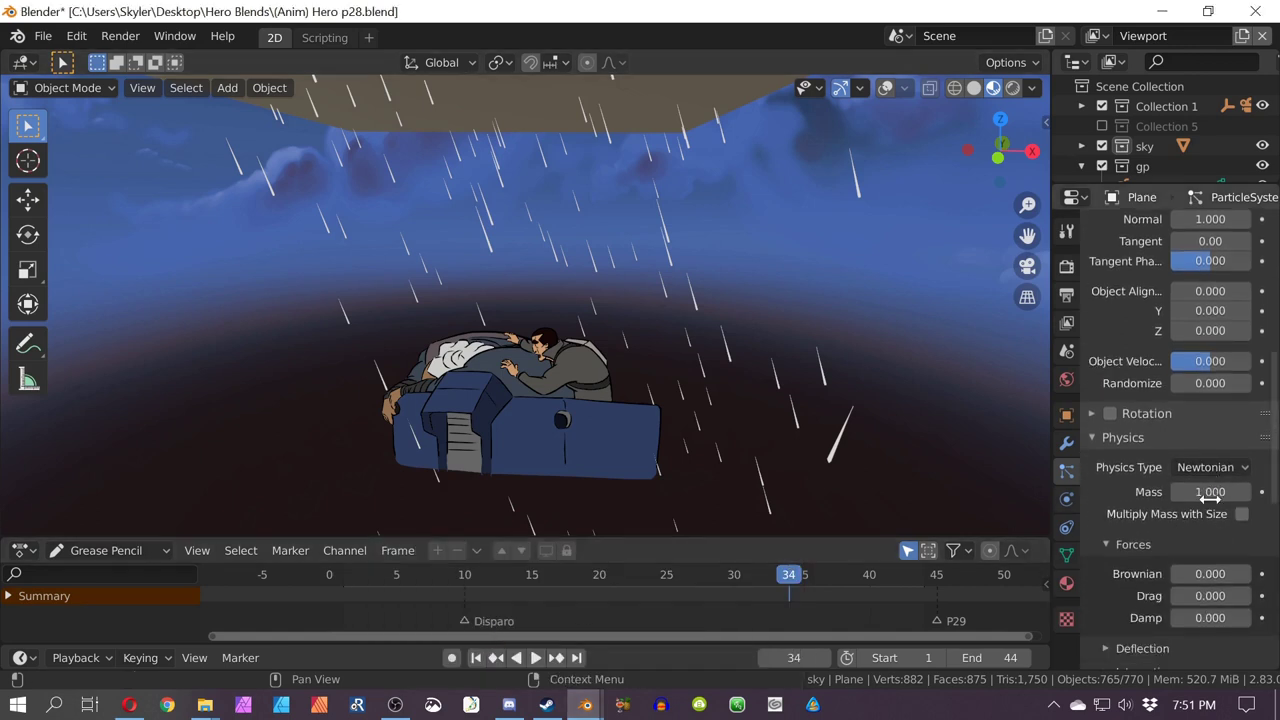
left_click(641, 629)
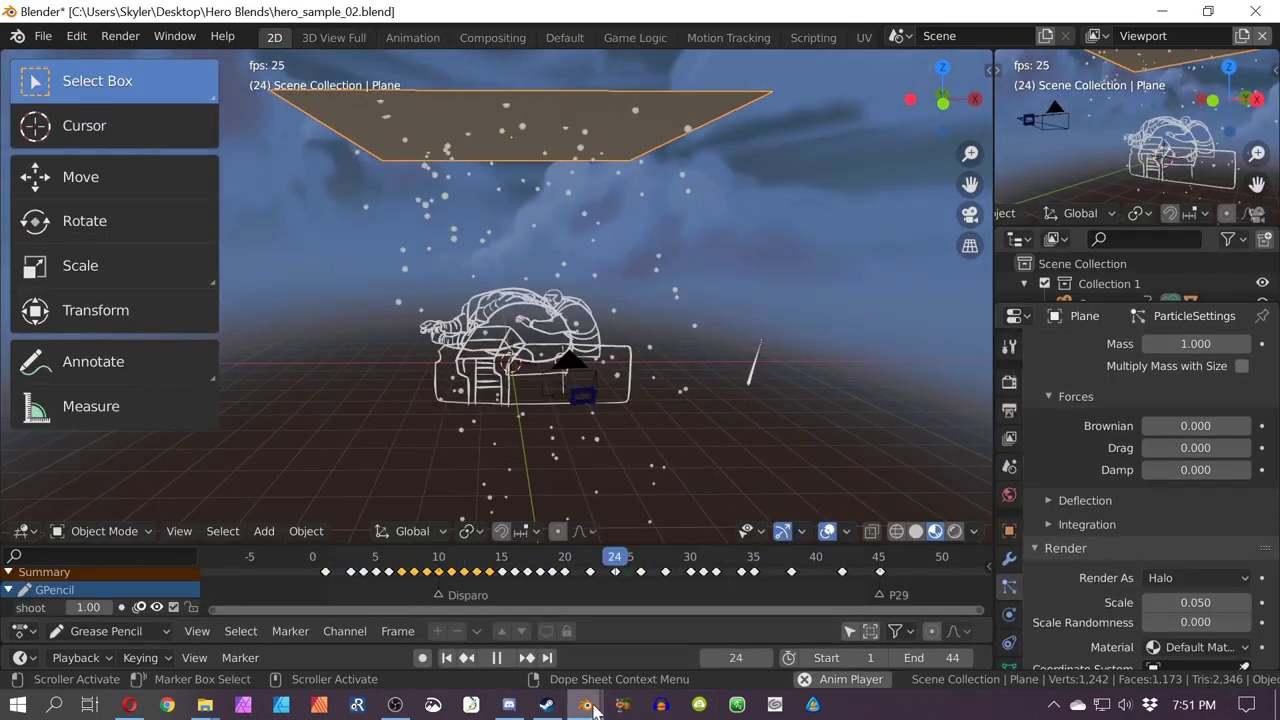
Step: Examine the rain's particle Render settings in (Anim) Hero p28 and go back to hero_sample_02
mouse_move(585, 704)
left_click(571, 654)
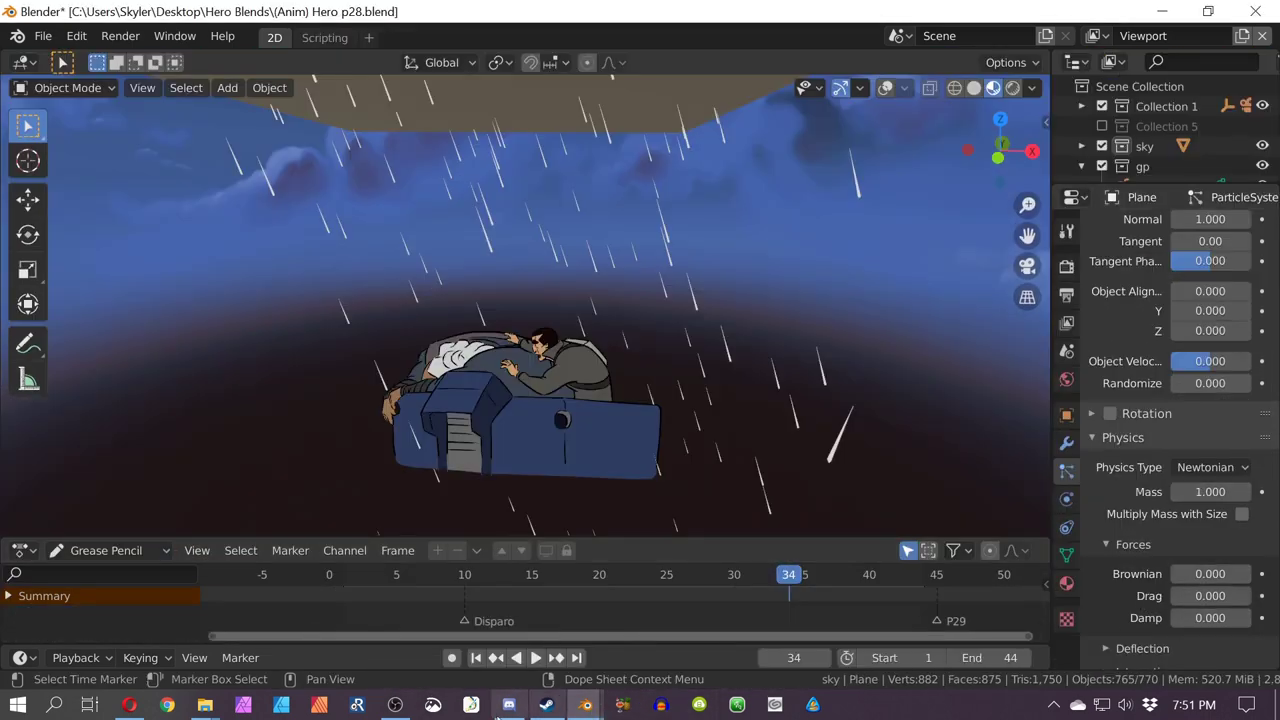
scroll(1205, 566, "down", 5)
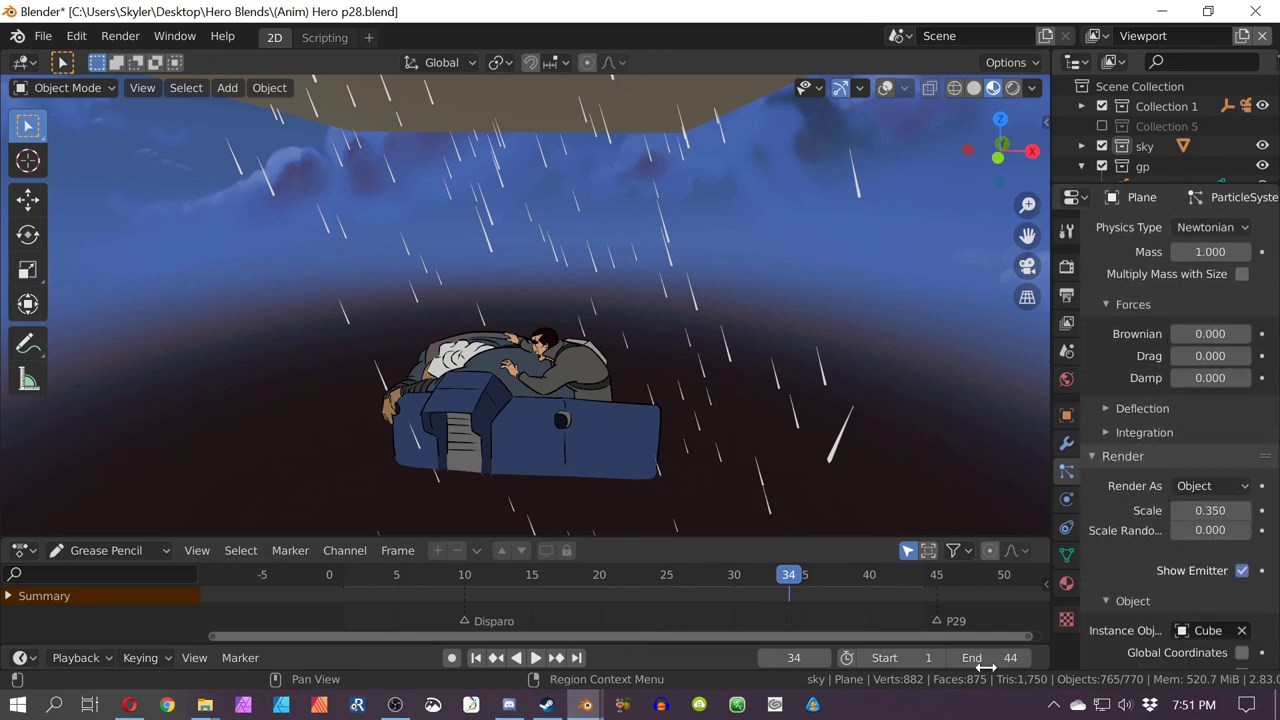
mouse_move(588, 707)
left_click(660, 651)
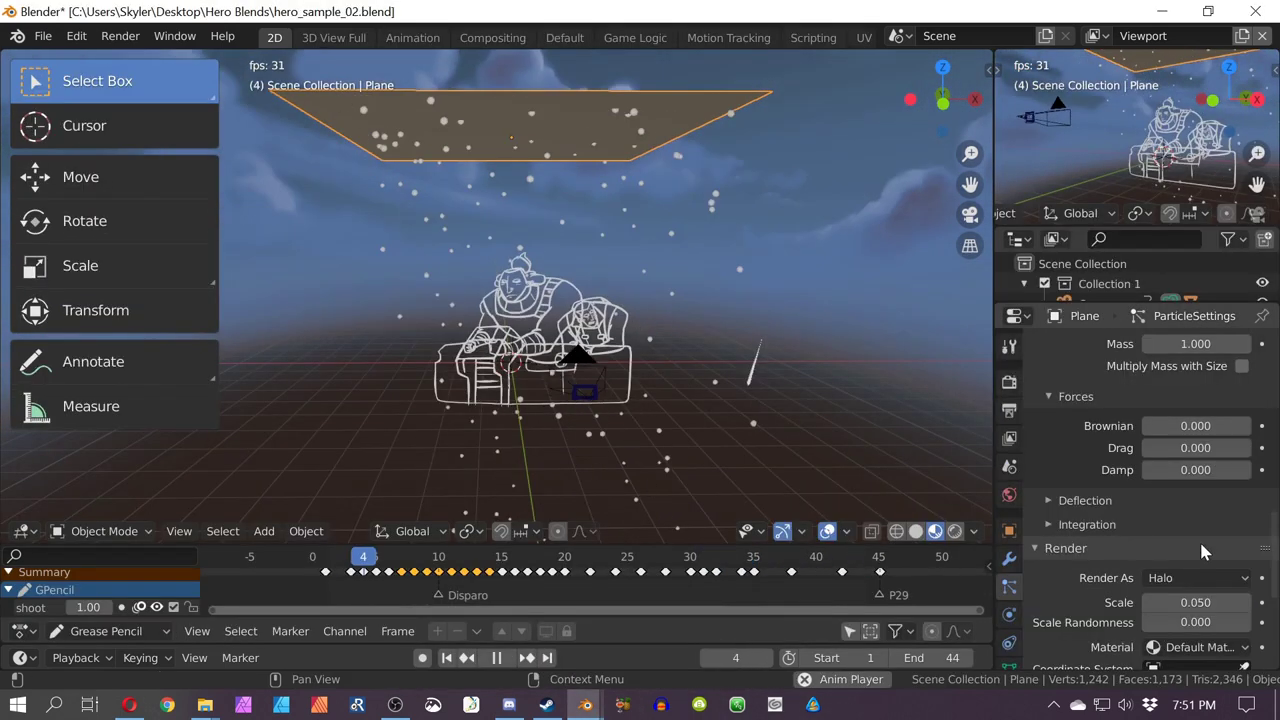
Step: Render the particles as Object with Cube as the instance object, and enlarge their Scale so they look like raindrops
left_click(1196, 575)
left_click(1185, 480)
scroll(1175, 551, "down", 3)
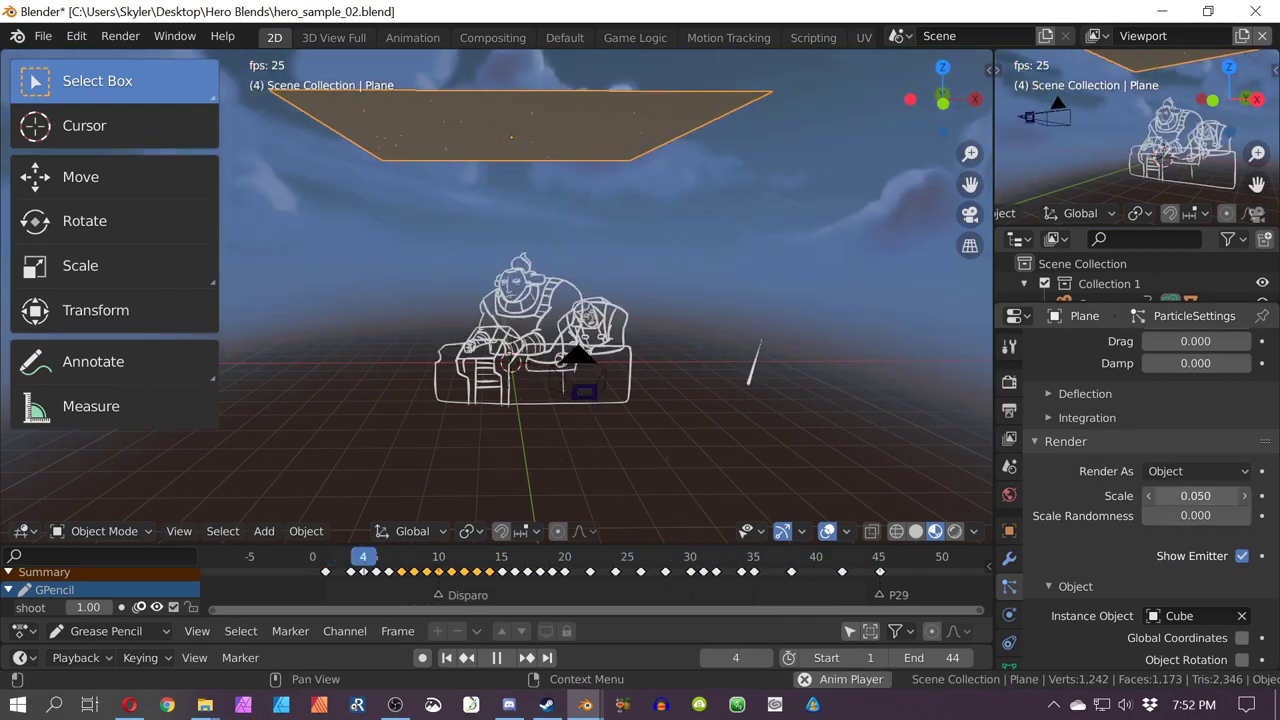
left_click_drag(1196, 496, 1180, 496)
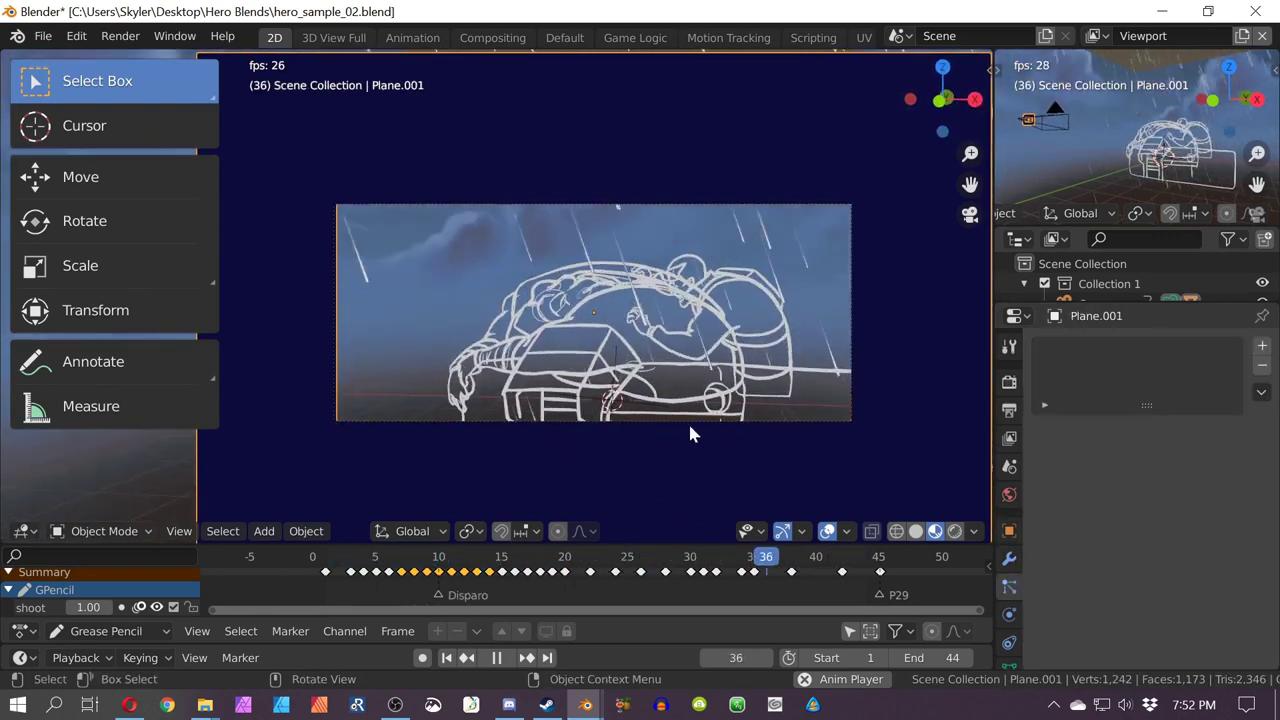
Step: Select the overhead emitter plane again and examine its particle Velocity, Physics and Emission settings
mouse_move(585, 704)
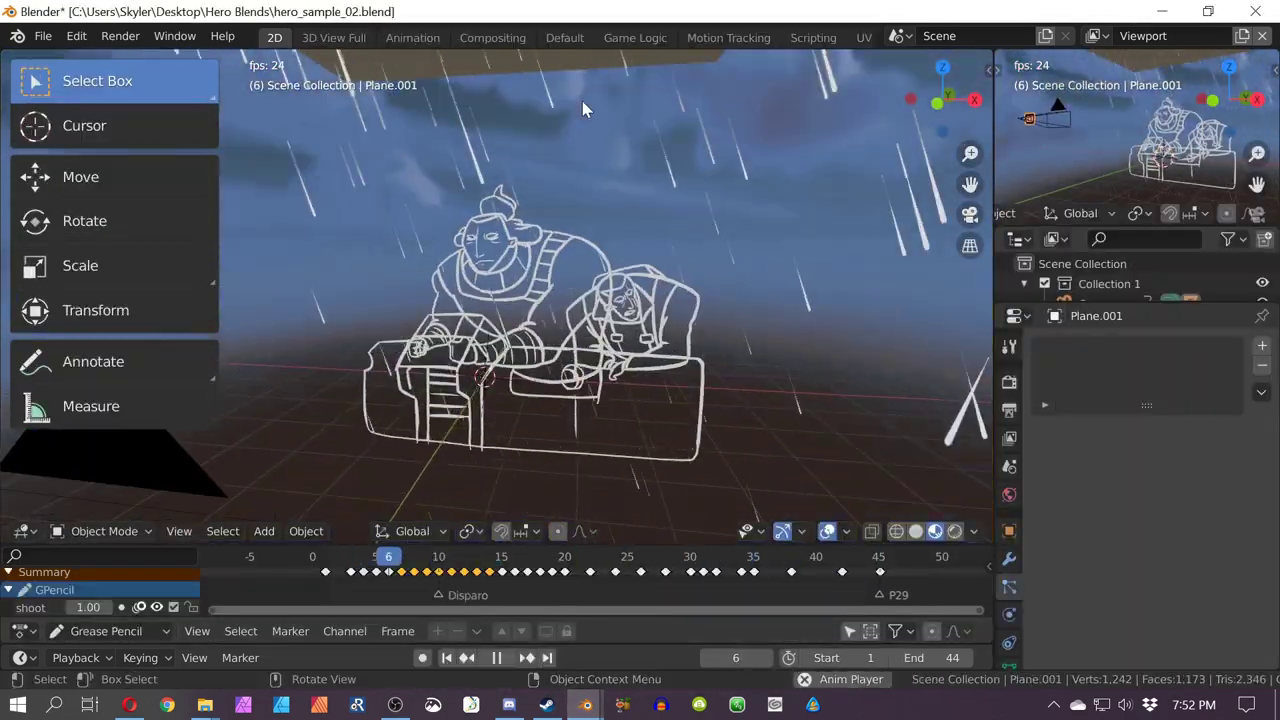
left_click(582, 101)
scroll(1120, 523, "down", 5)
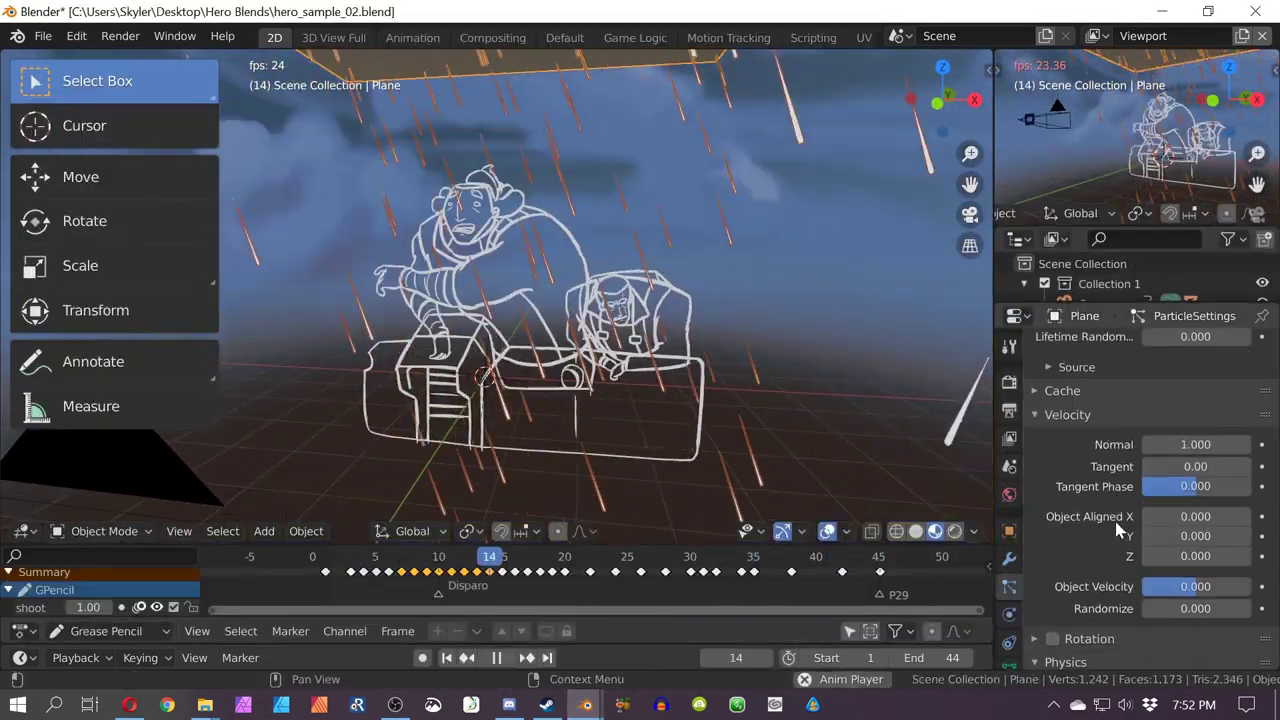
scroll(1117, 525, "down", 6)
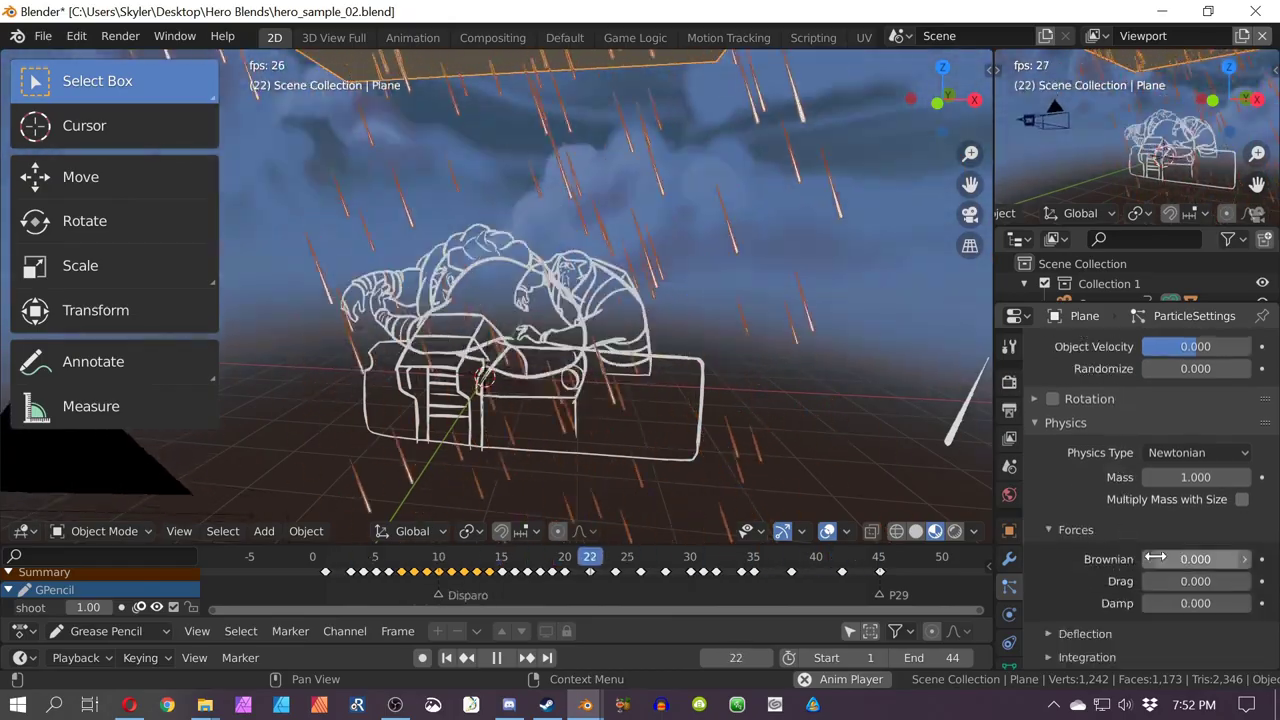
scroll(1160, 563, "up", 3)
scroll(1160, 560, "up", 4)
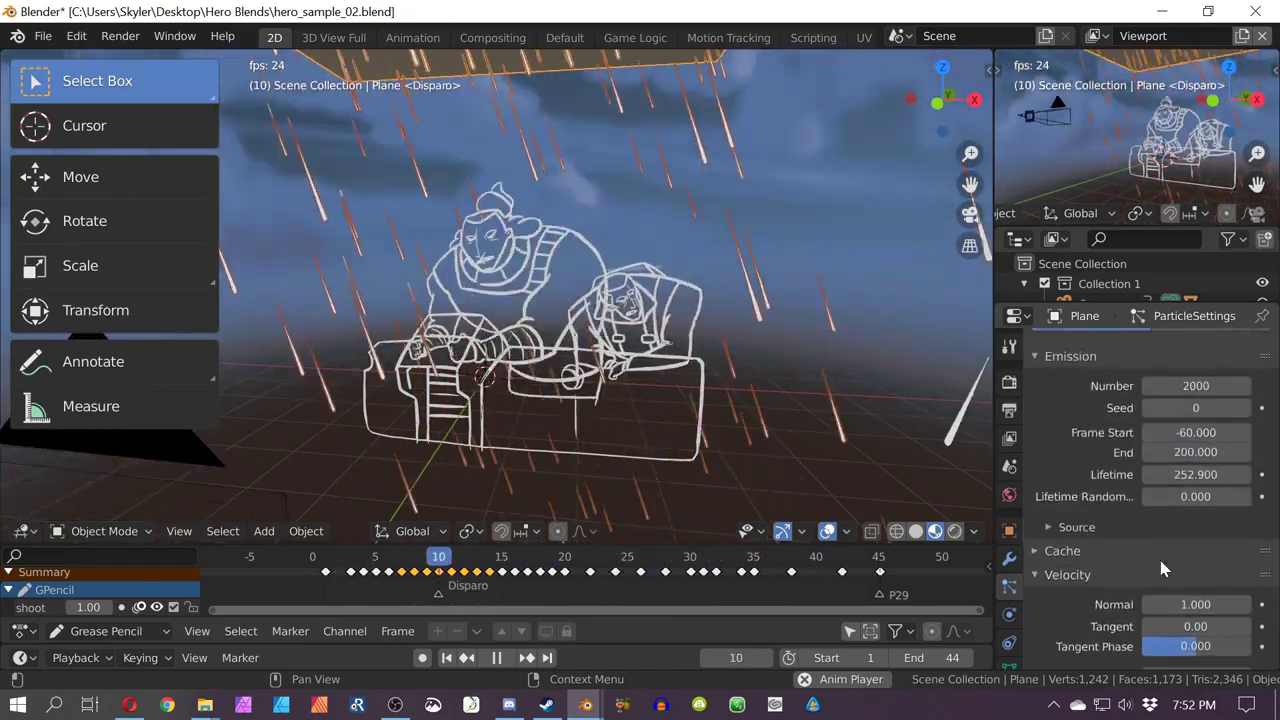
Step: Set the rain particles' render Scale Randomness to 0.861 and close hero_sample_02
scroll(1160, 560, "down", 10)
scroll(1155, 560, "down", 5)
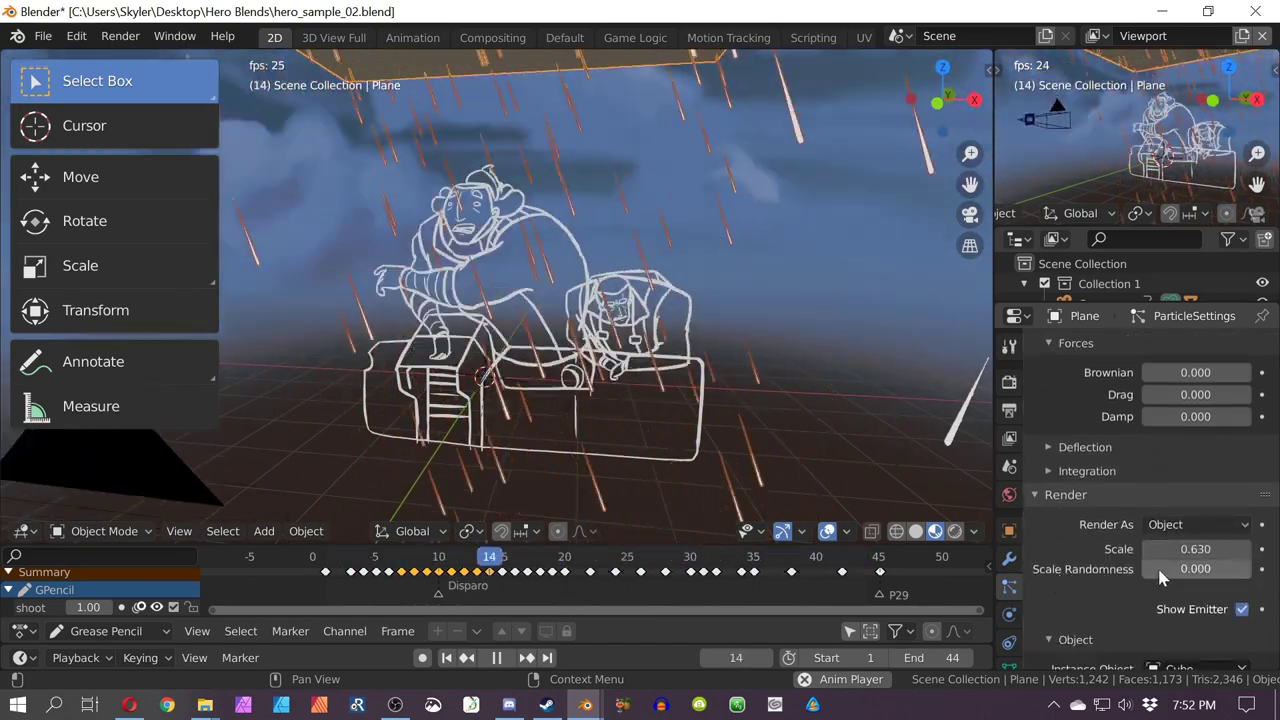
left_click_drag(1160, 568, 1235, 568)
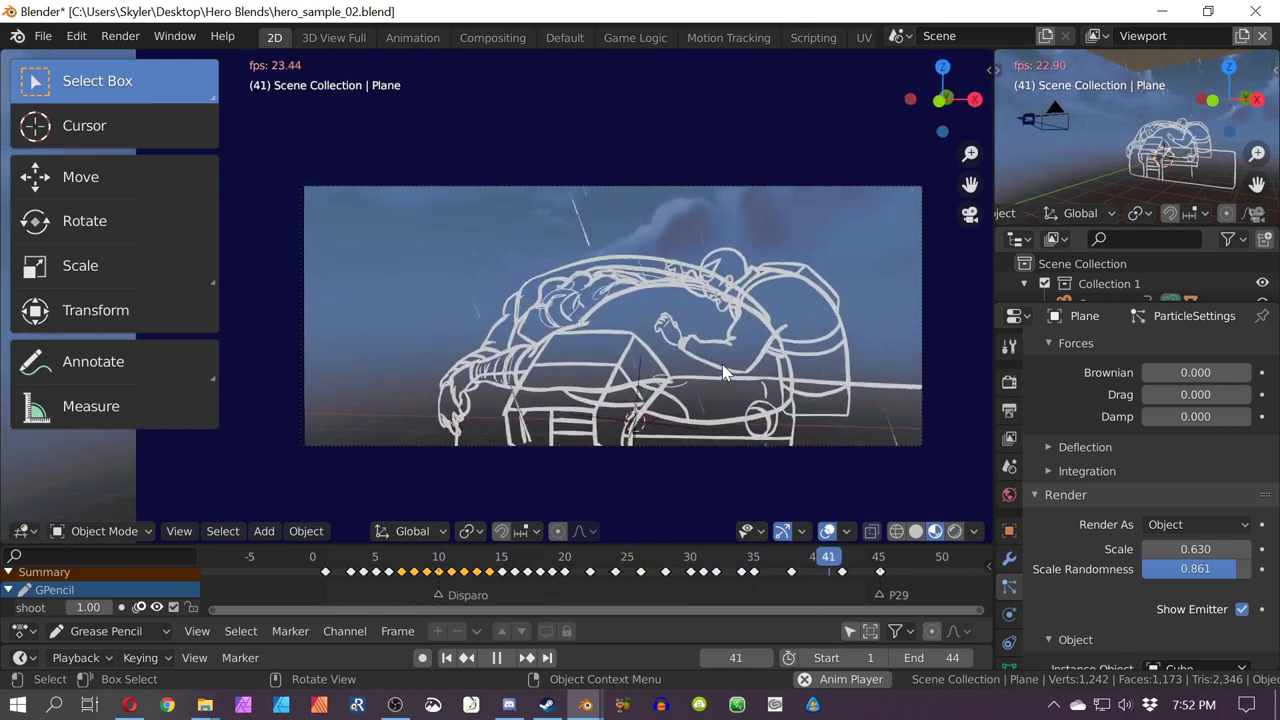
left_click(1255, 15)
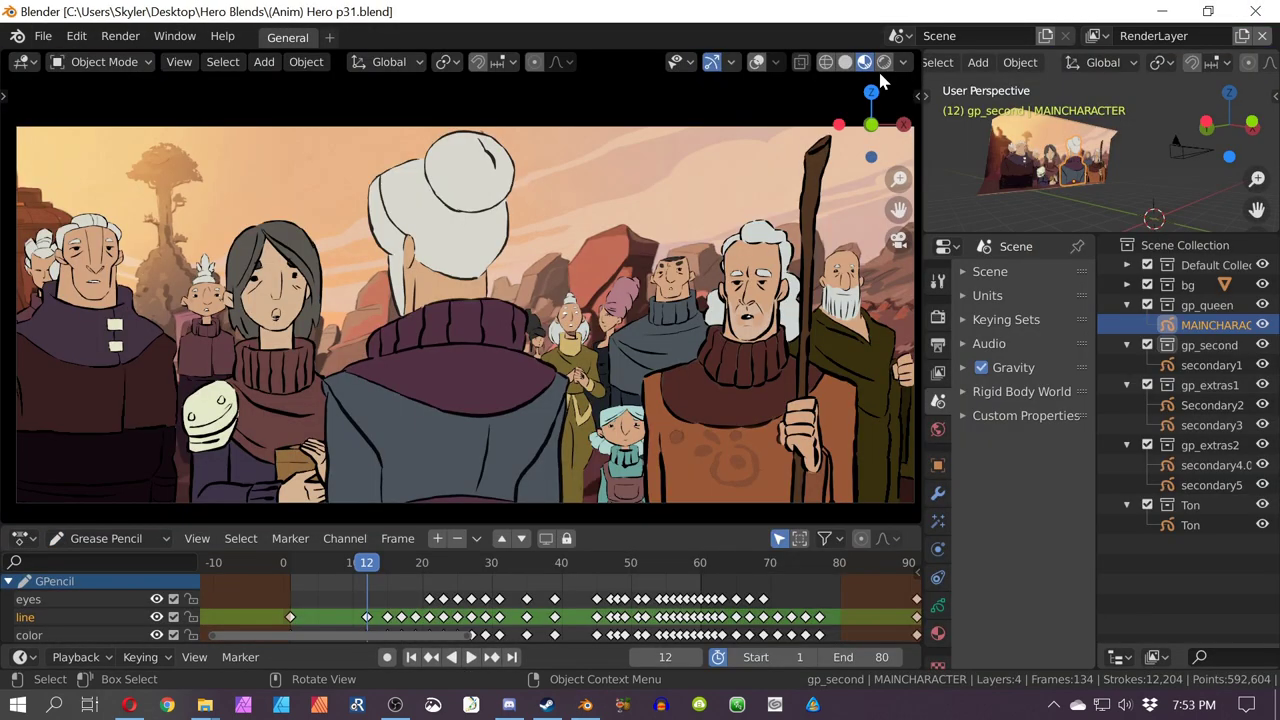
Step: Play the (Anim) Hero p31 shot in Rendered shading and look at its character layers from an angle
left_click(884, 62)
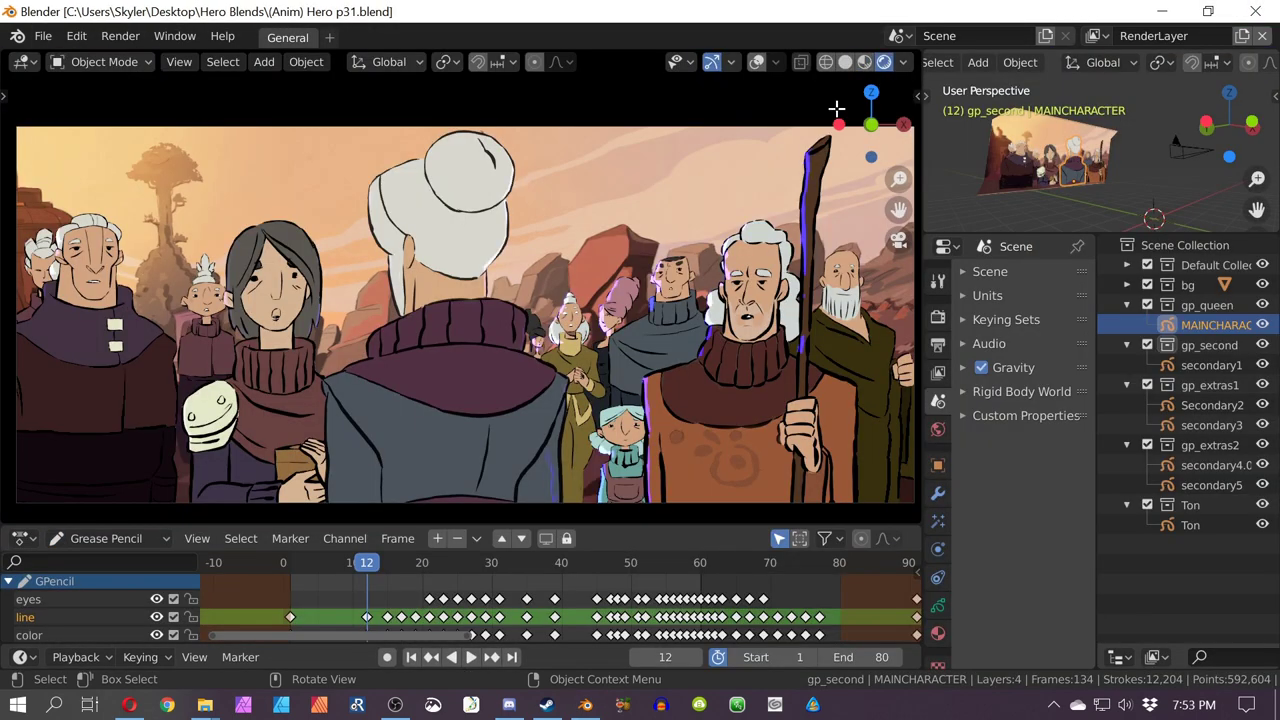
scroll(557, 366, "down", 1)
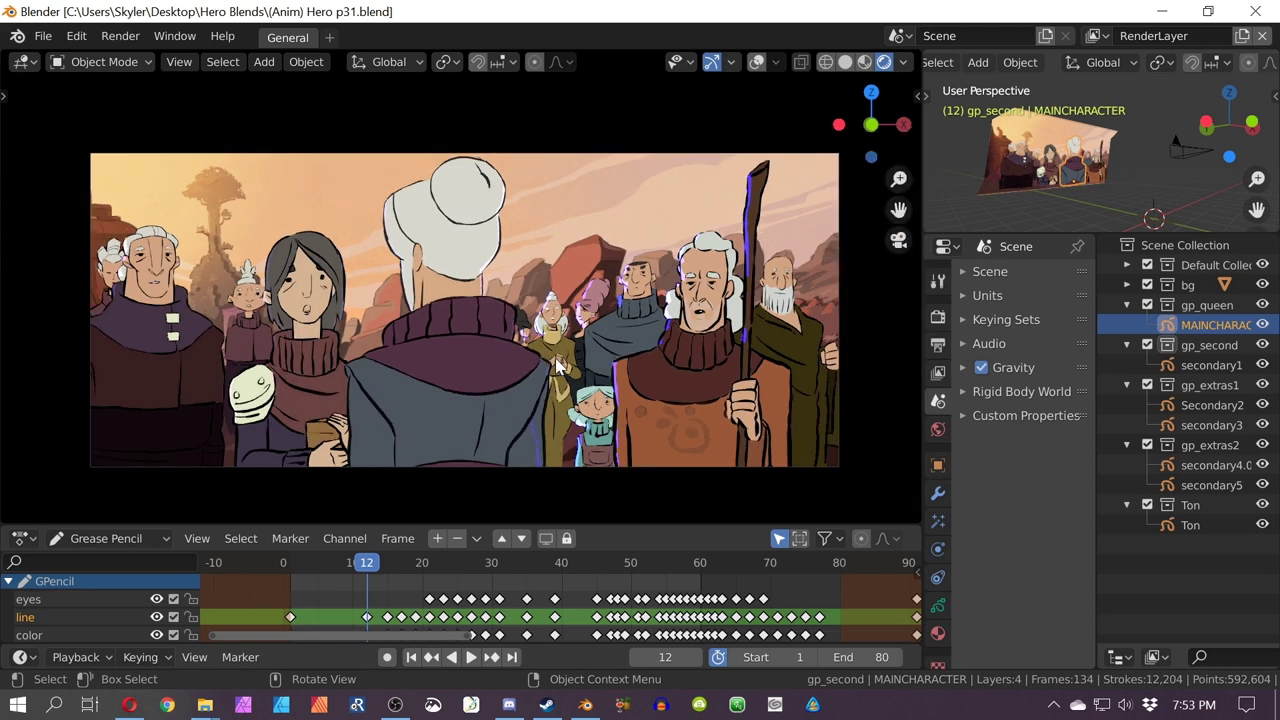
key("space")
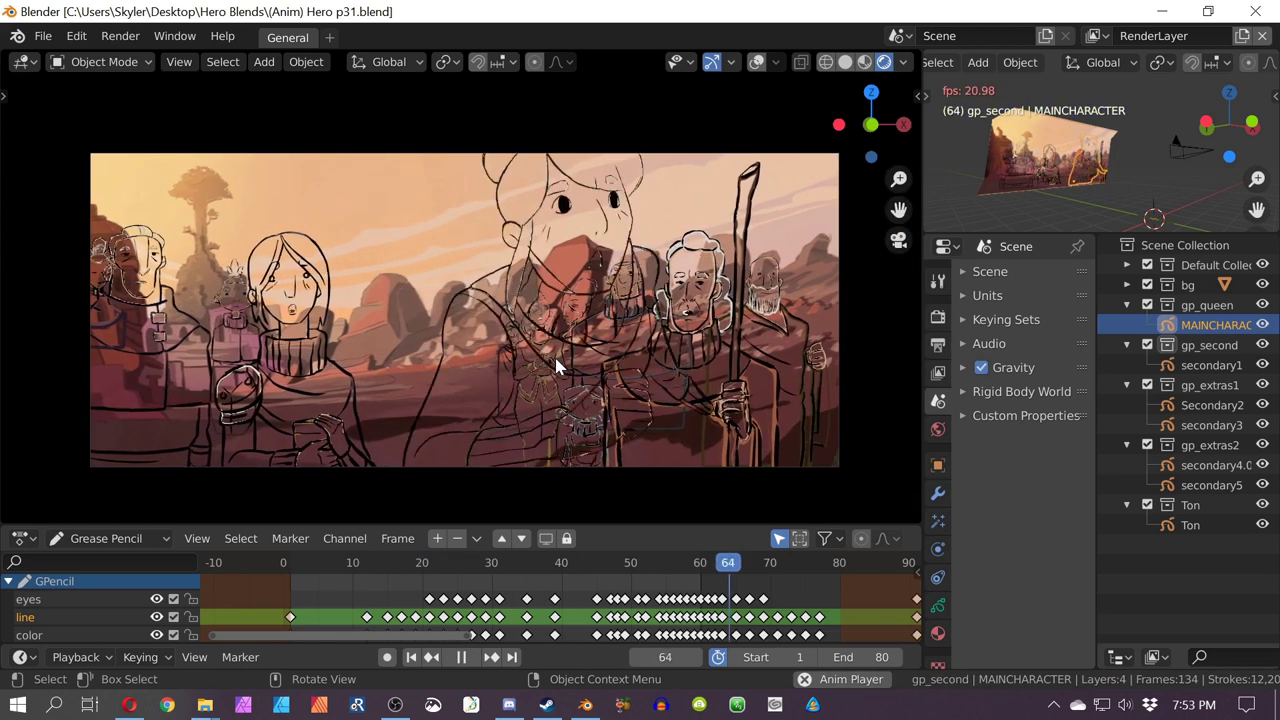
middle_click_drag(557, 366, 483, 309)
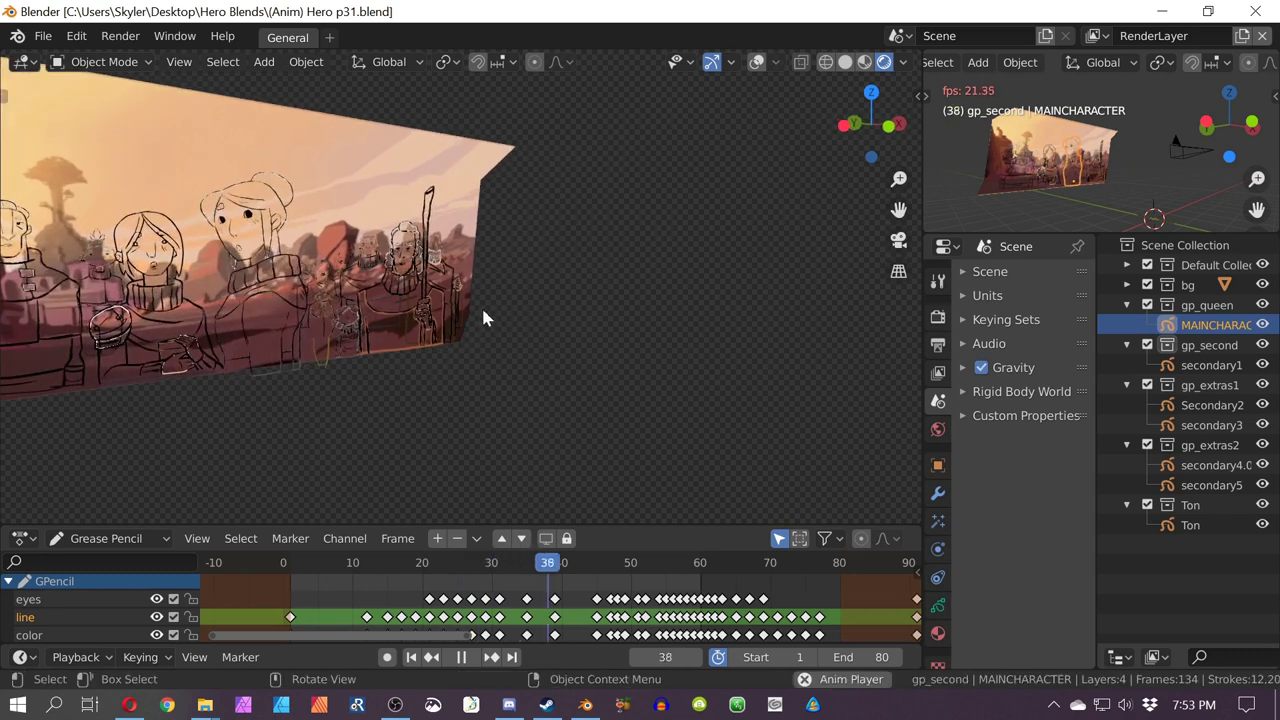
middle_click_drag(257, 316, 667, 397)
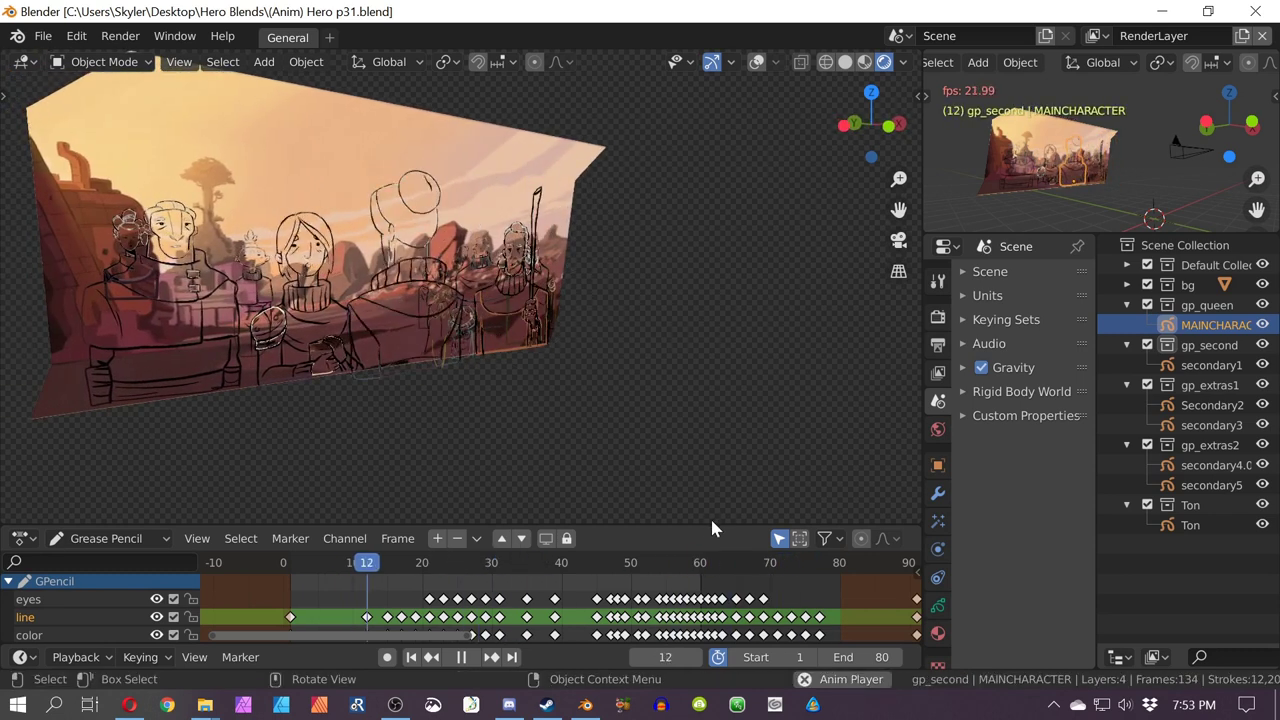
Step: Go to frame 0 and examine the crowd characters up close in the camera view and from an angle
left_click_drag(366, 565, 285, 570)
middle_click_drag(330, 330, 305, 299)
scroll(383, 311, "up", 2)
middle_click_drag(392, 317, 447, 258)
scroll(638, 368, "up", 5)
key("KP_0")
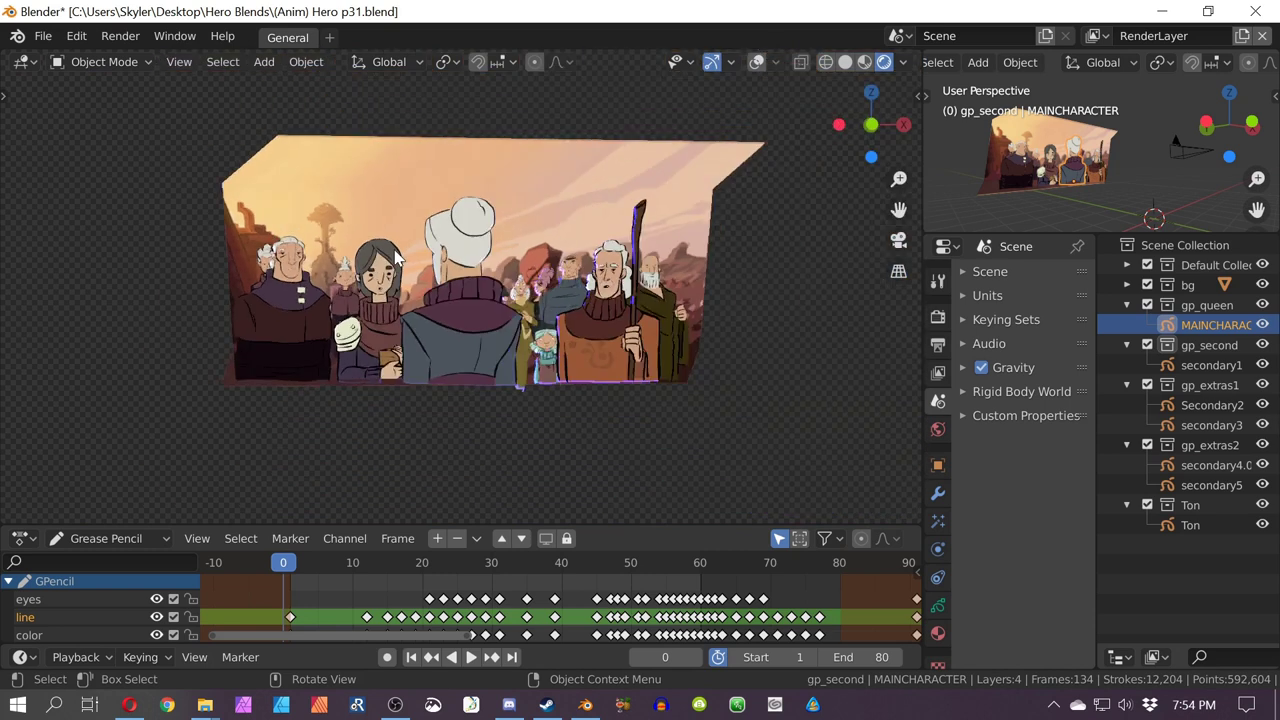
scroll(300, 300, "up", 4)
middle_click_drag(237, 323, 314, 254, "shift")
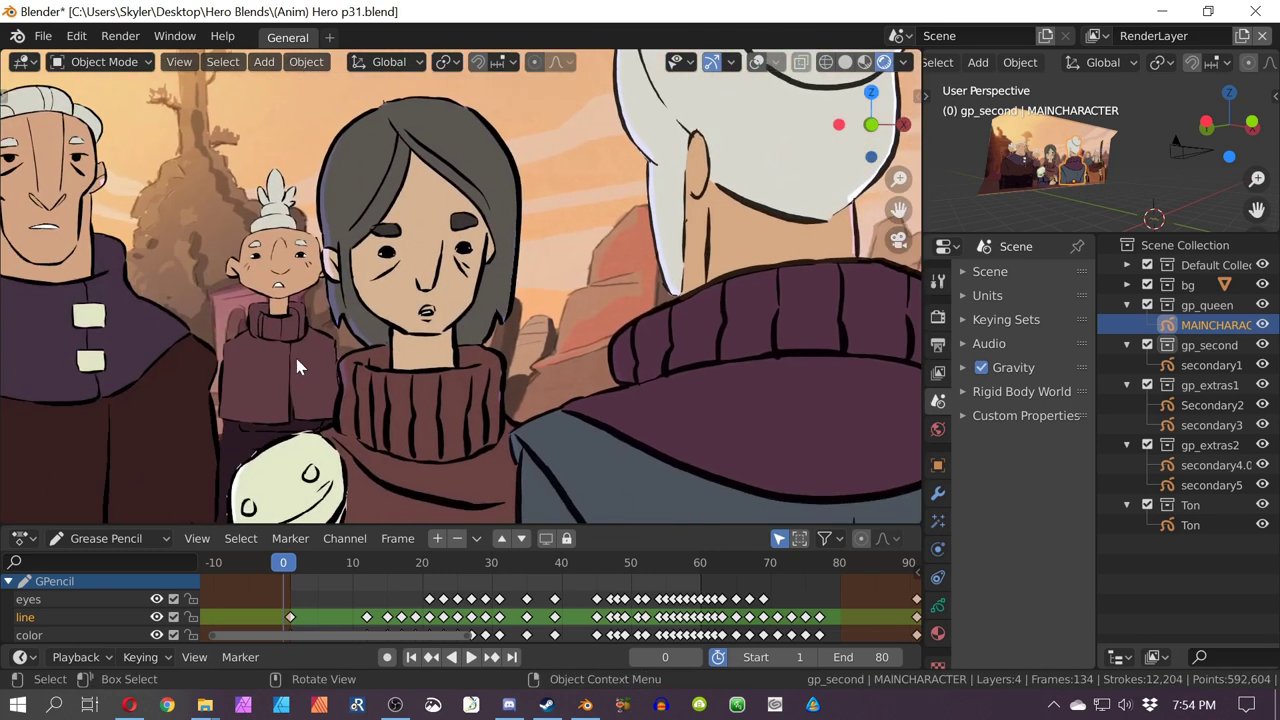
middle_click_drag(296, 358, 288, 297, "shift")
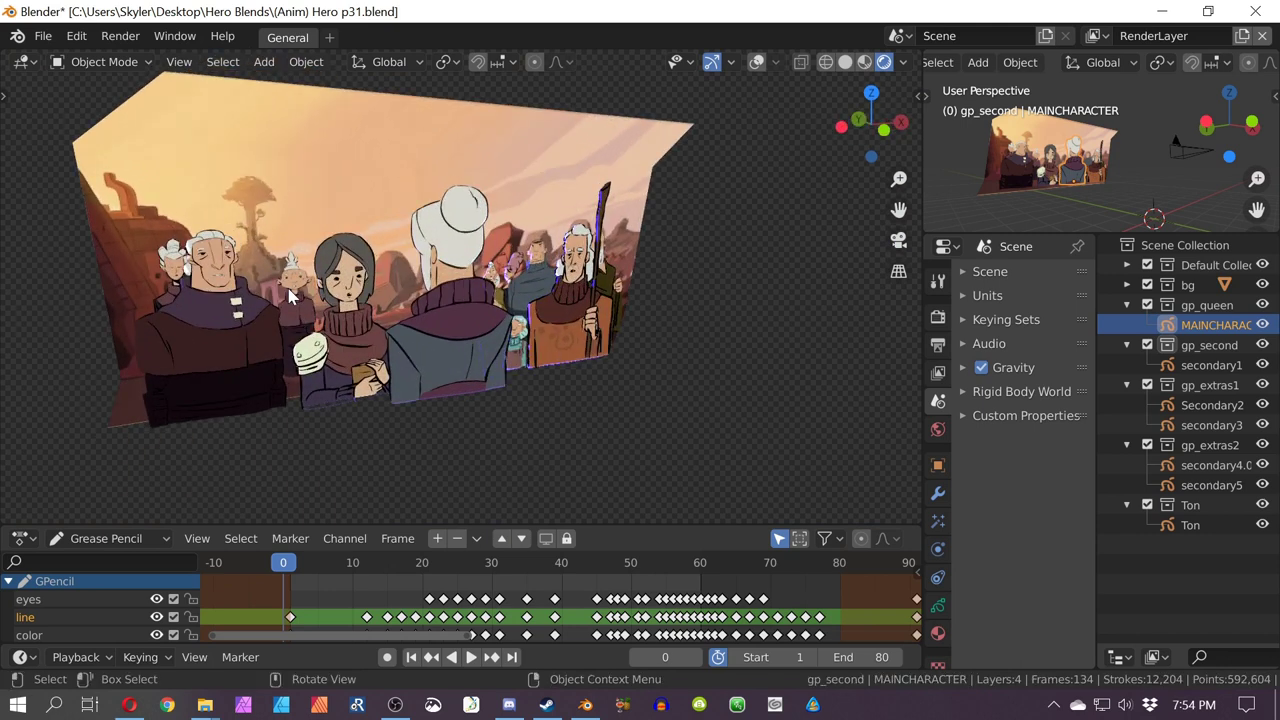
scroll(288, 297, "up", 5)
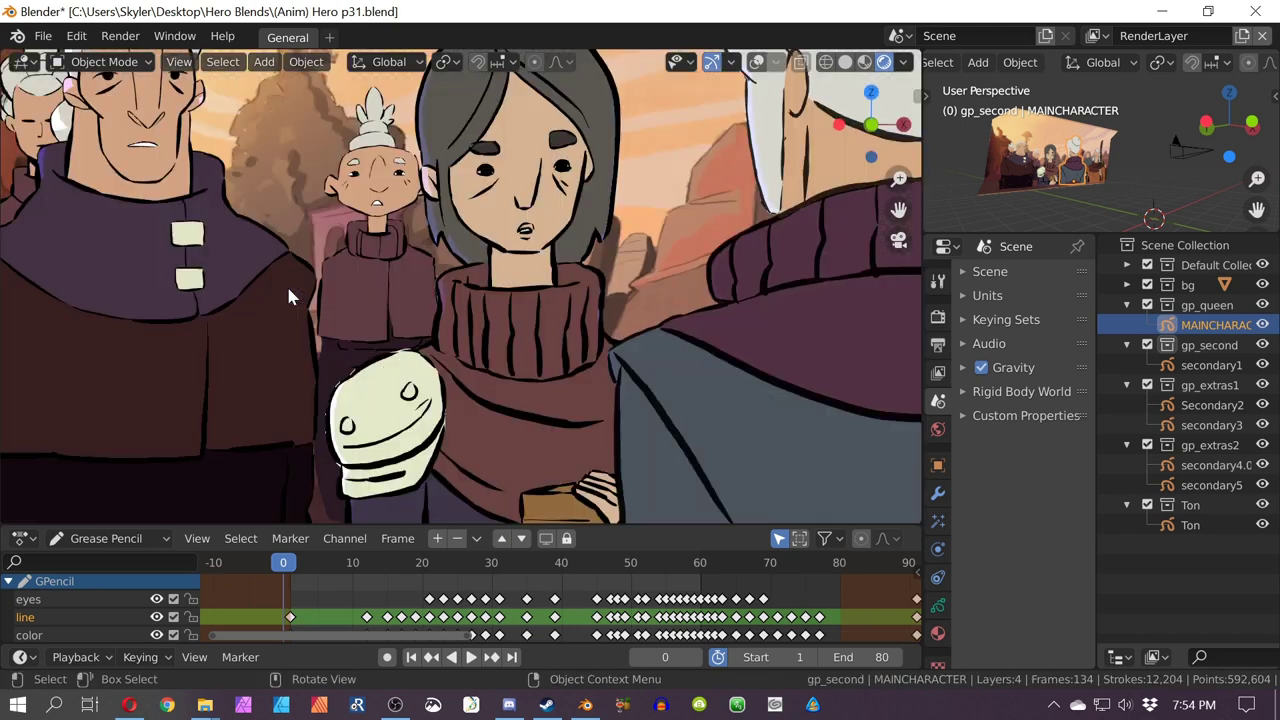
scroll(518, 237, "down", 4)
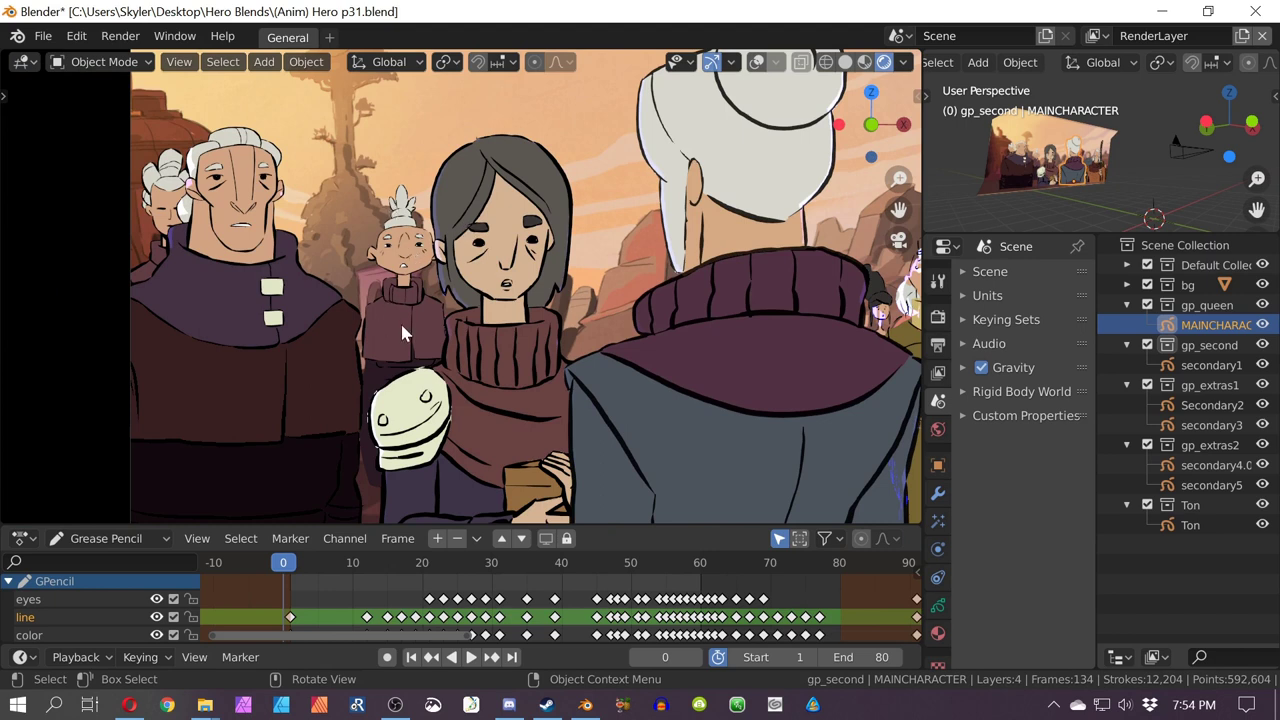
Step: Move the bg backdrop away from the characters by about -1.63 in X, 3.53 in Y and 1.47 in Z, and inspect its shape
middle_click_drag(425, 352, 313, 301)
left_click(276, 266)
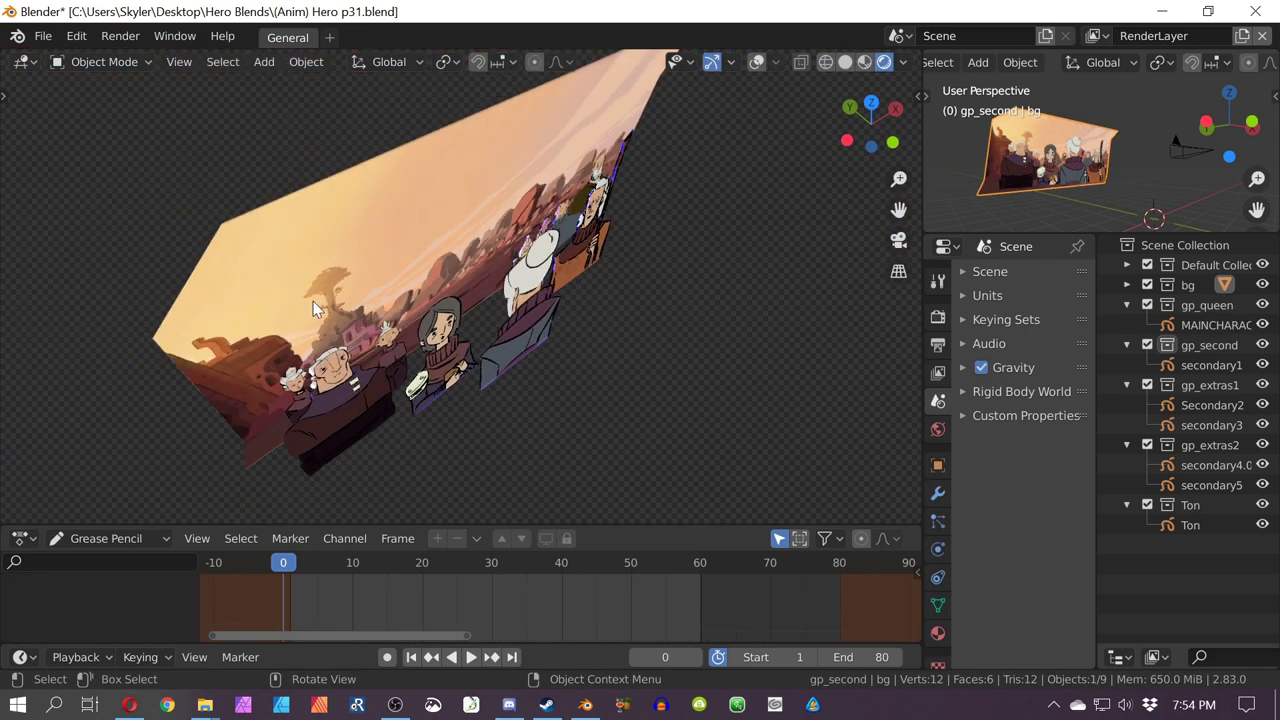
key("g")
left_click(215, 222)
middle_click_drag(215, 222, 436, 132)
scroll(436, 132, "down", 3)
scroll(436, 138, "up", 5)
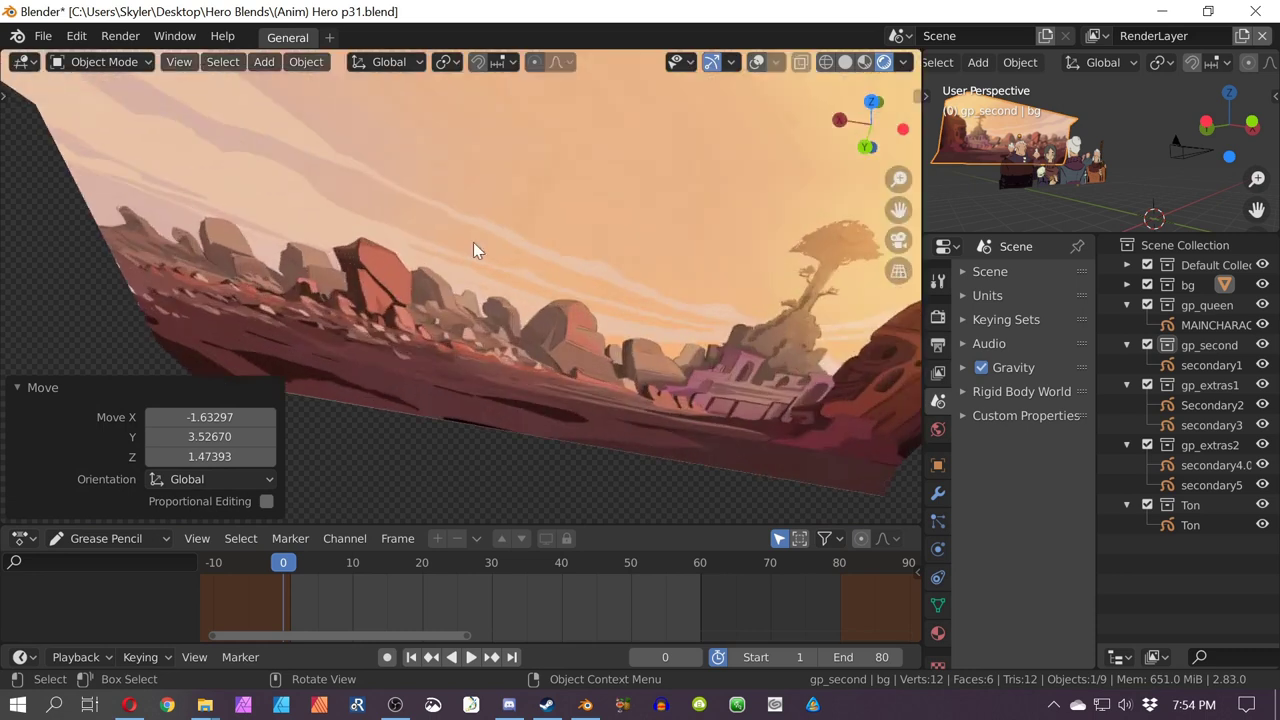
middle_click_drag(474, 249, 620, 180)
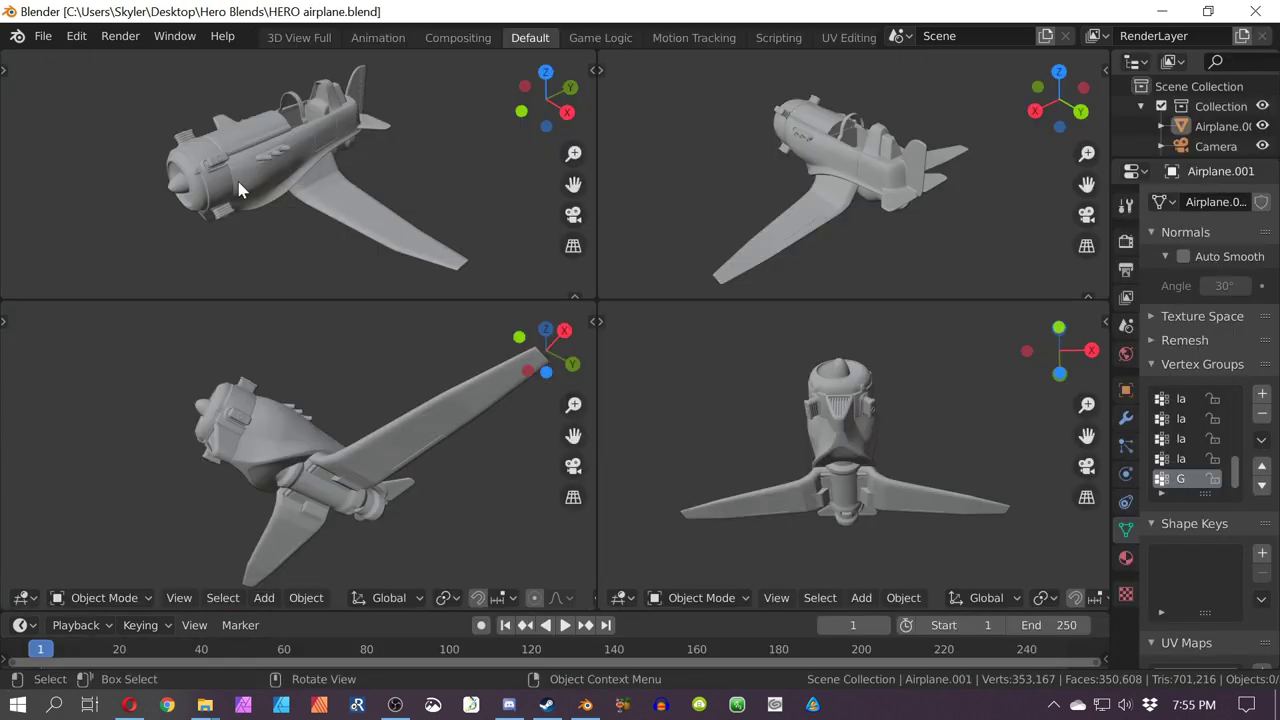
Step: Show the HERO airplane model from the front, right and top in three separate viewports
middle_click_drag(240, 190, 399, 235)
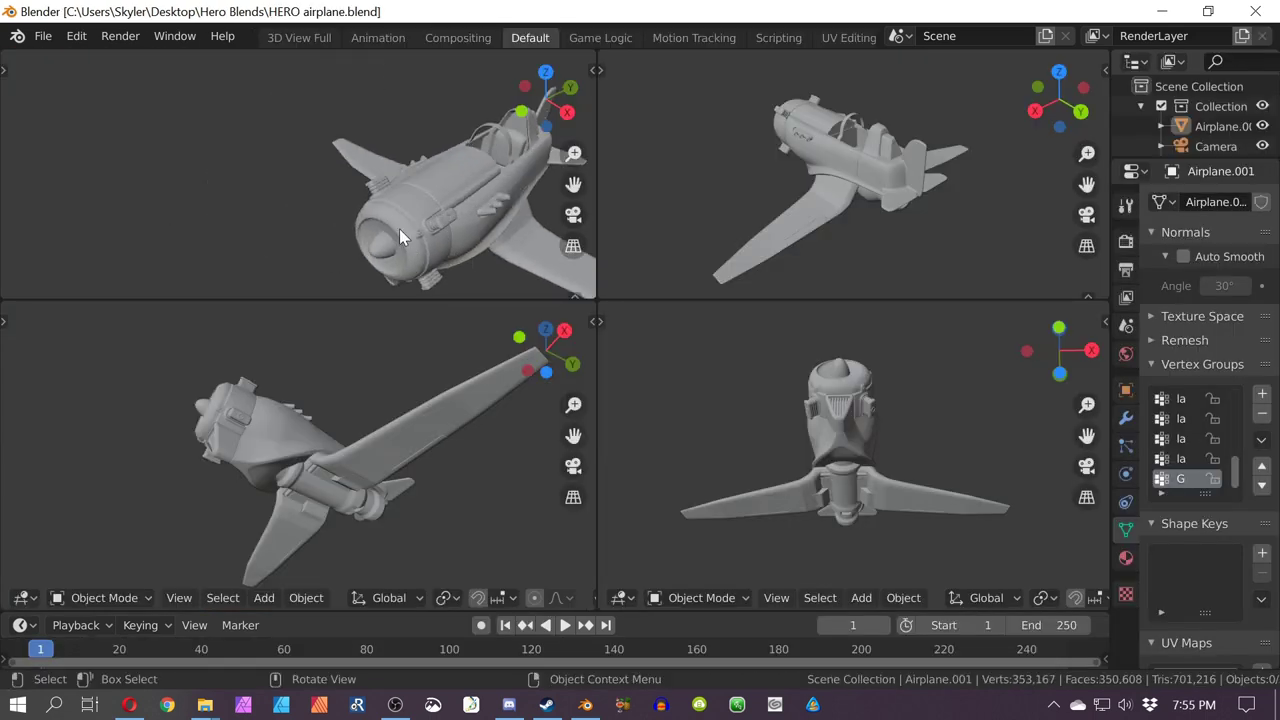
key("KP_1")
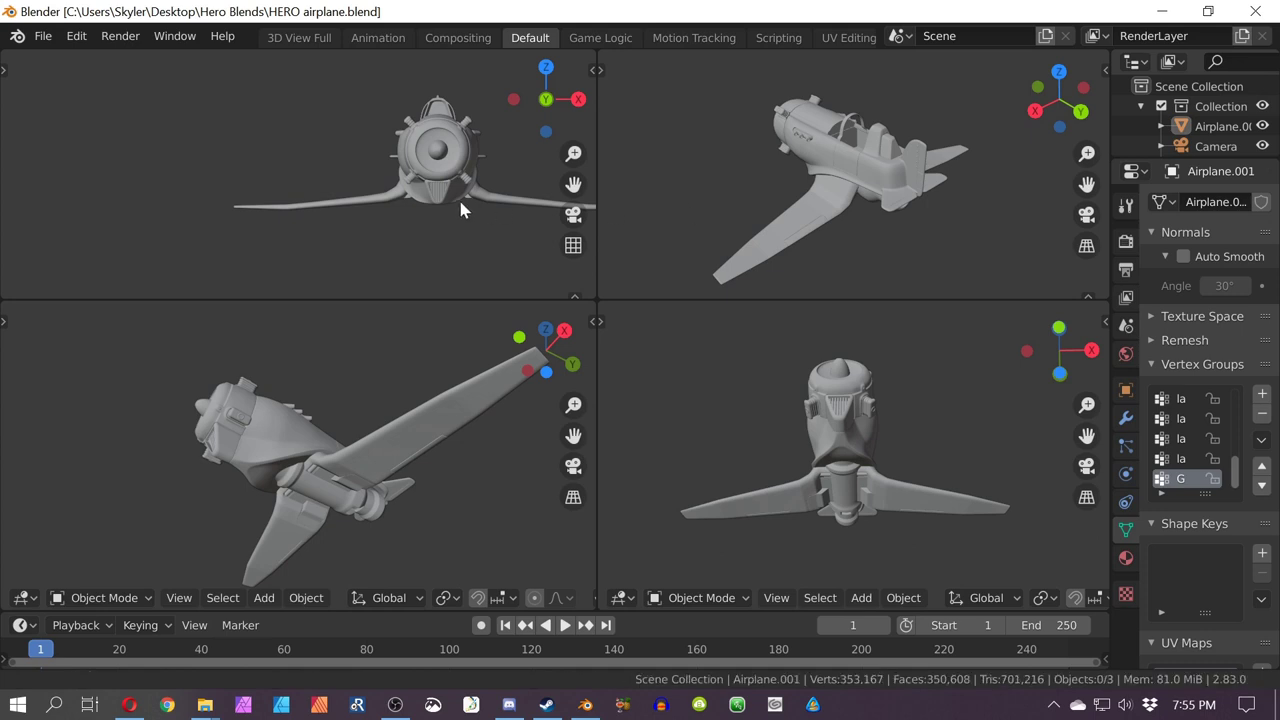
middle_click_drag(460, 202, 345, 217, "shift")
key("KP_3")
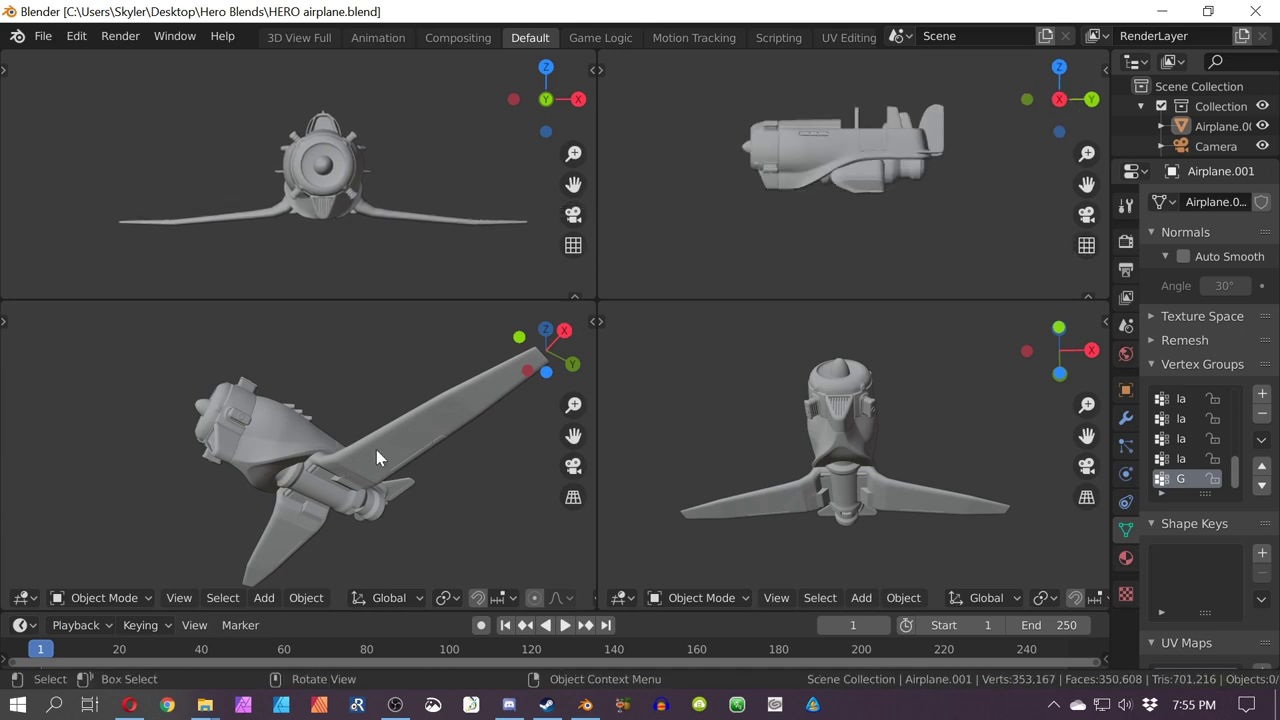
key("KP_7")
key("KP_Decimal")
Step: Display the airplane as wireframe in the remaining perspective viewport and examine the mesh density around its fuselage, nose and wings
scroll(839, 459, "up", 6)
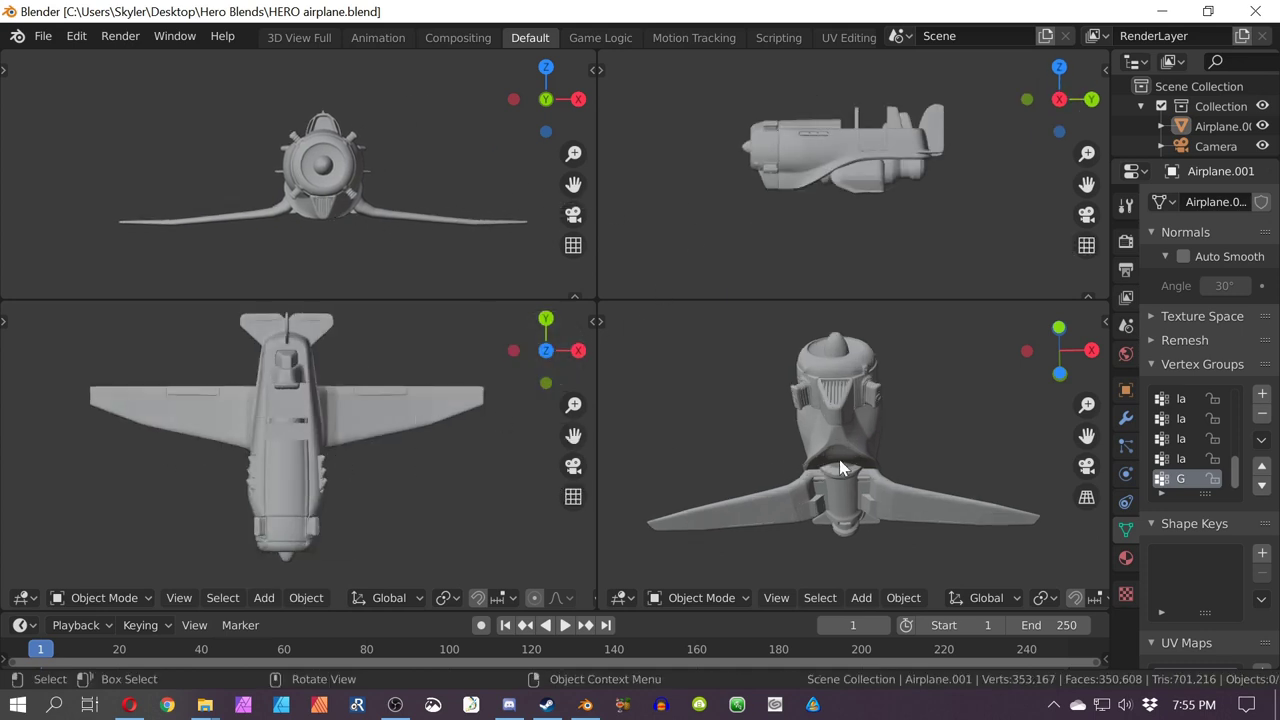
middle_click_drag(807, 369, 984, 450)
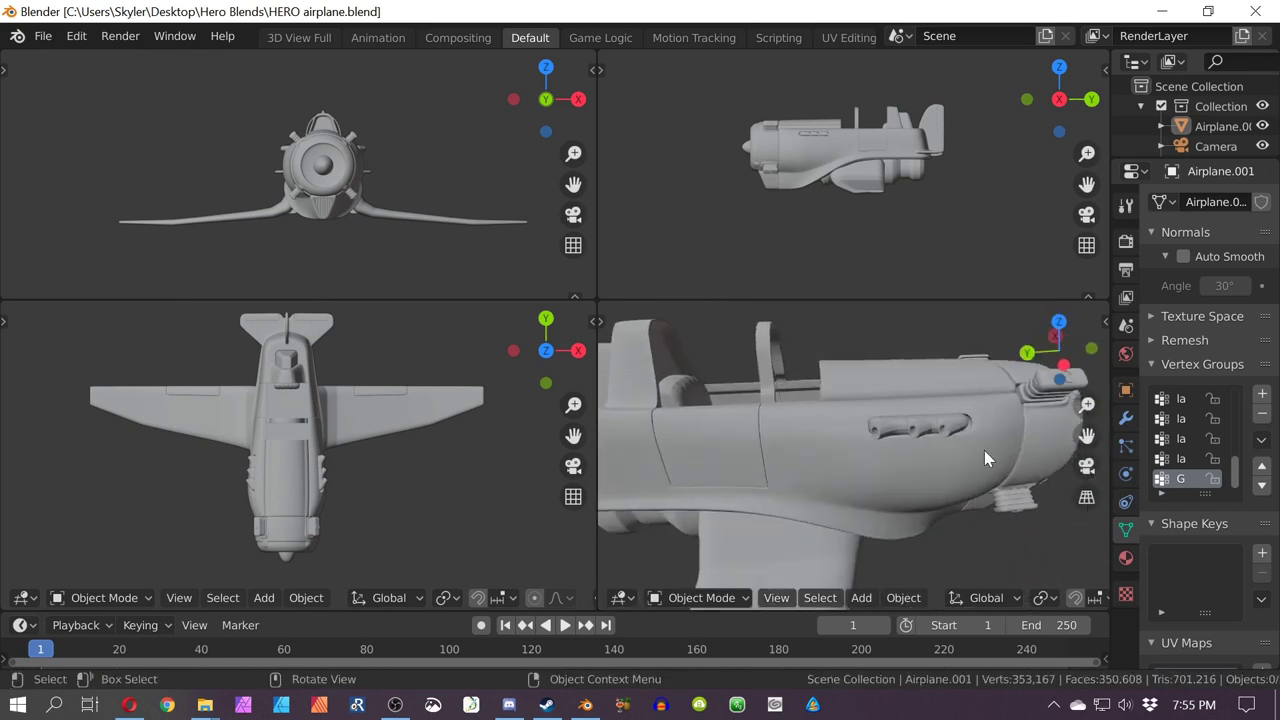
scroll(984, 450, "up", 3)
mouse_move(924, 419)
middle_mouse_down("shift")
mouse_move(706, 448)
mouse_move(755, 462)
mouse_move(802, 422)
mouse_move(797, 351)
mouse_move(713, 325)
mouse_move(598, 336)
mouse_move(940, 436)
mouse_move(781, 425)
middle_mouse_up("shift")
key("shift+z")
scroll(909, 441, "up", 2)
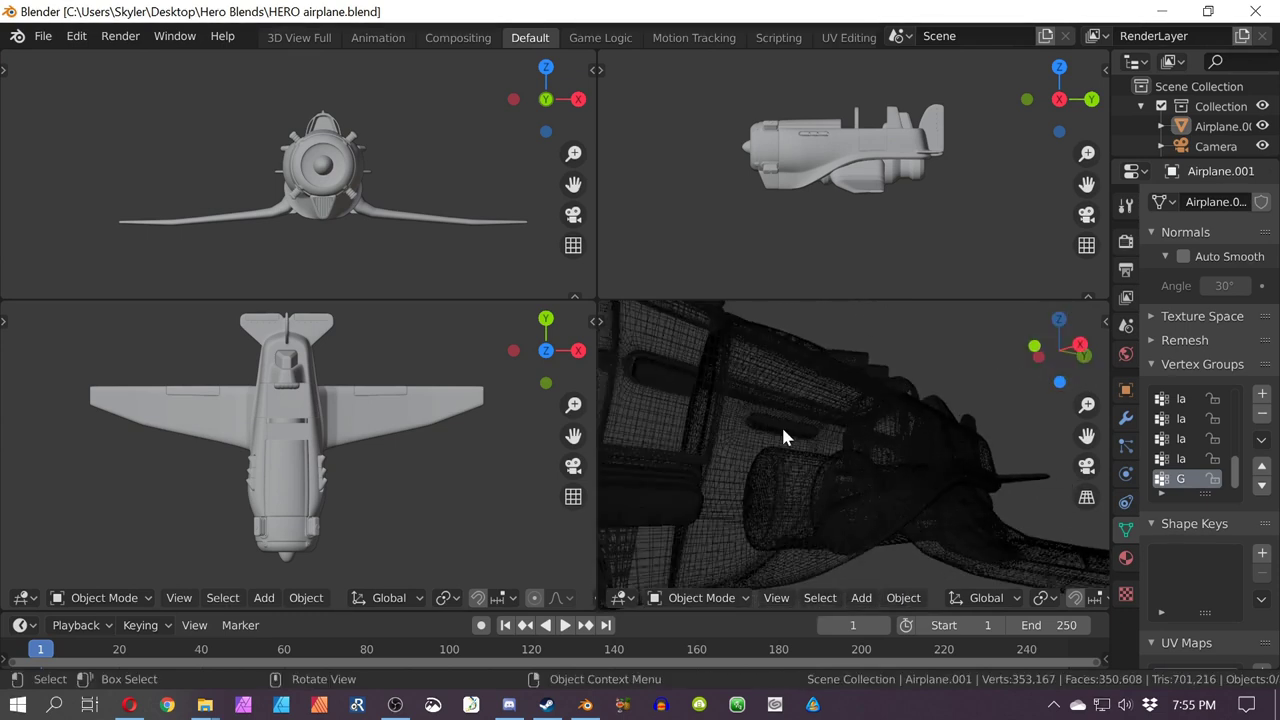
scroll(780, 426, "up", 2)
mouse_move(681, 447)
middle_mouse_down()
mouse_move(697, 400)
mouse_move(690, 448)
middle_mouse_up()
middle_click_drag(894, 516, 834, 486)
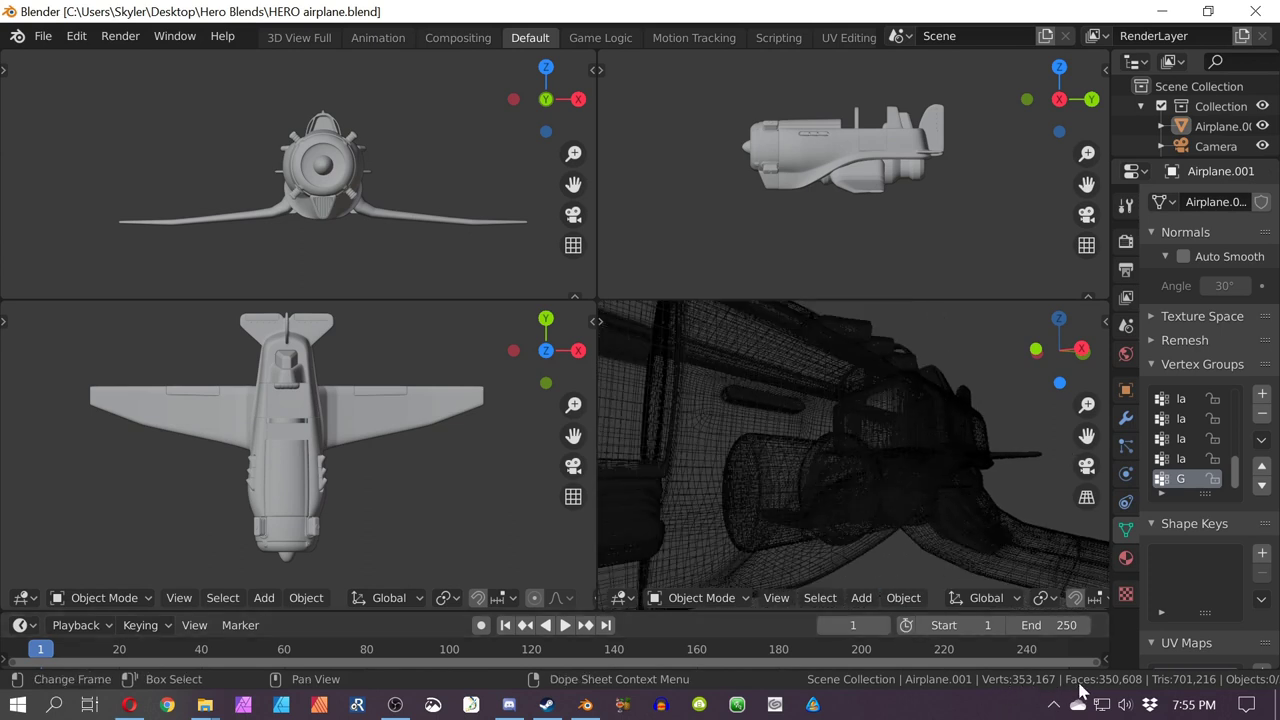
middle_click_drag(788, 491, 957, 496)
scroll(948, 452, "down", 4)
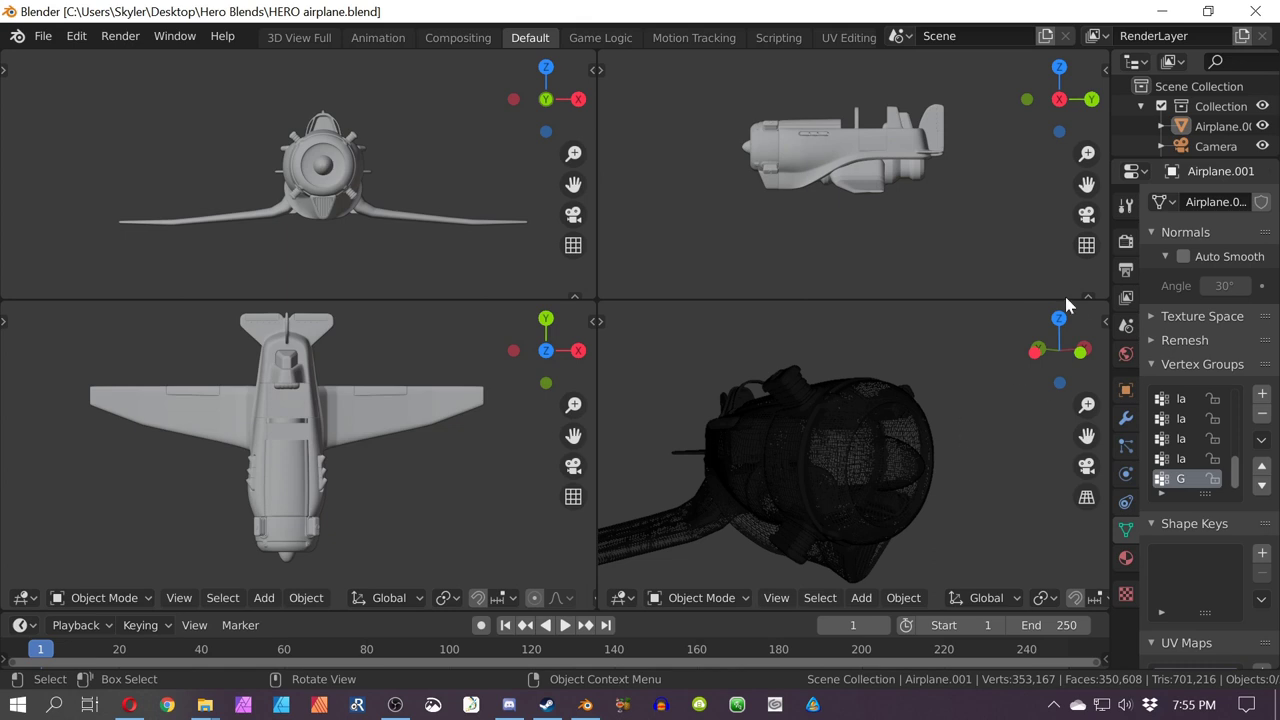